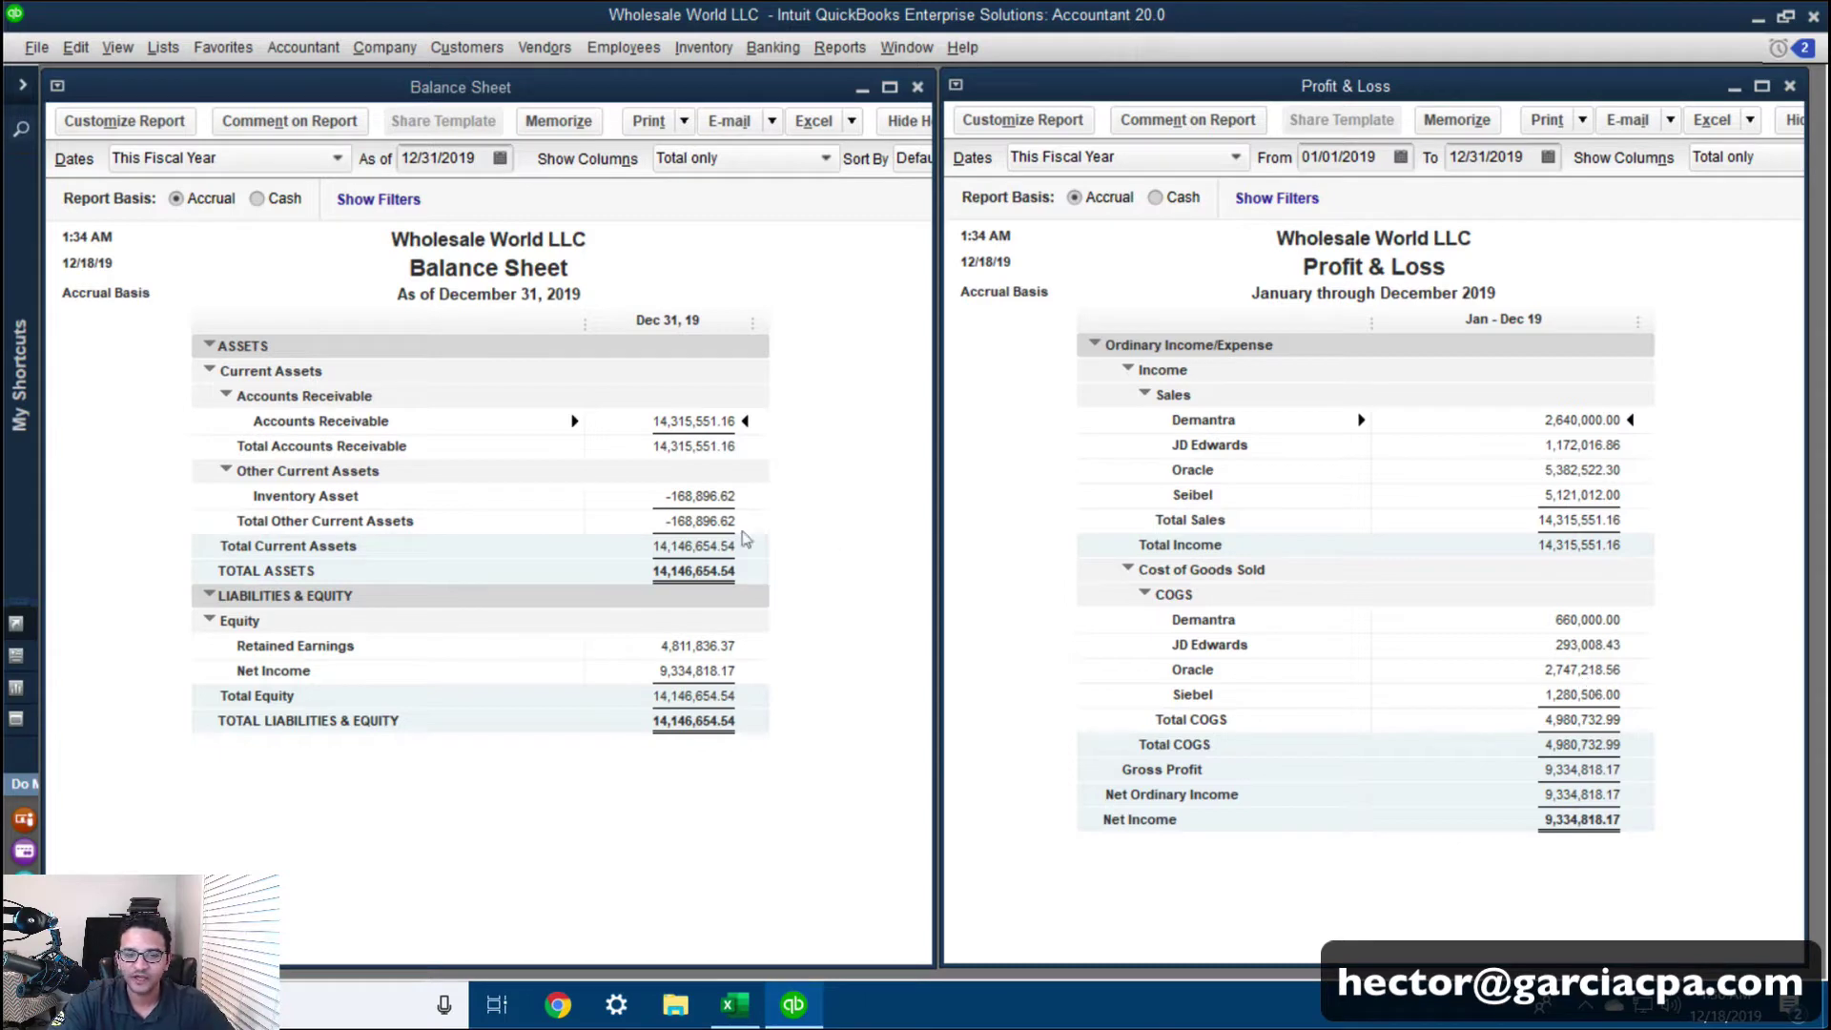
Close the Balance Sheet and Profit & Loss reports without memorizing either one
{"action": "key", "text": "ctrl+alt+l"}
{"action": "scroll", "coordinate": [732, 505], "scroll_direction": "up", "scroll_amount": 1}
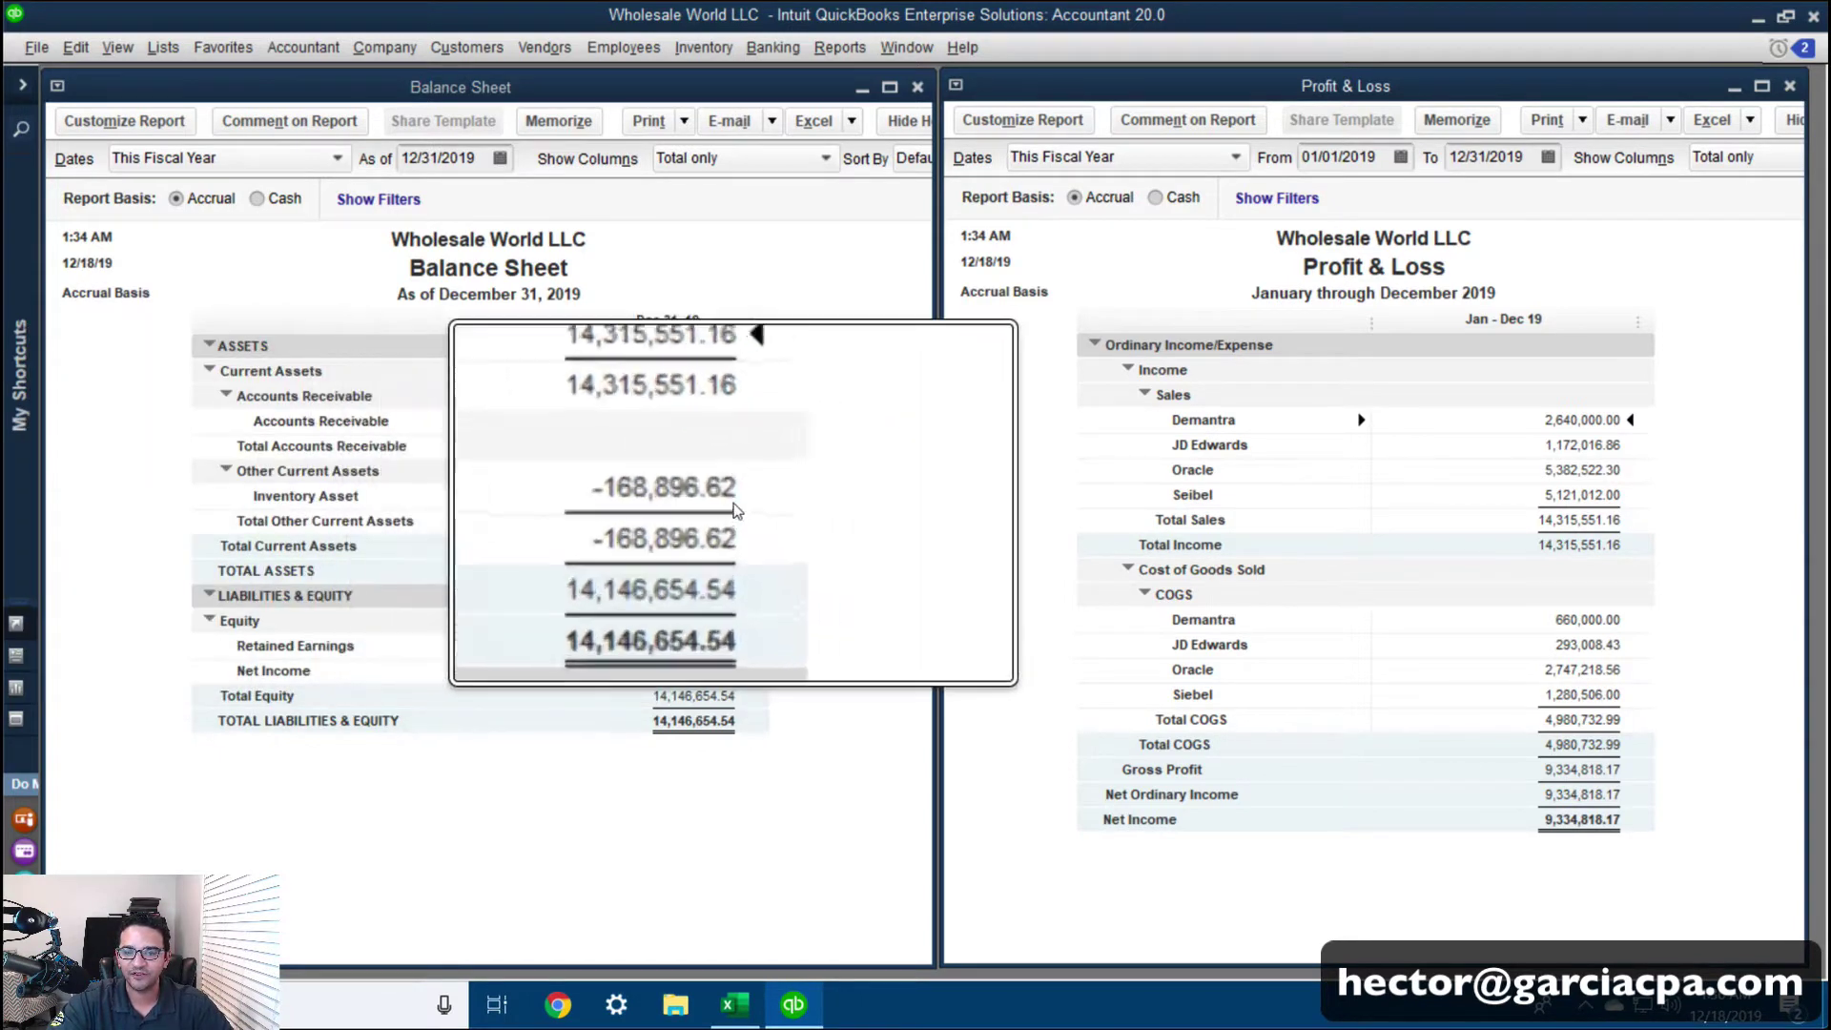
{"action": "scroll", "coordinate": [699, 507], "scroll_direction": "down", "scroll_amount": 2}
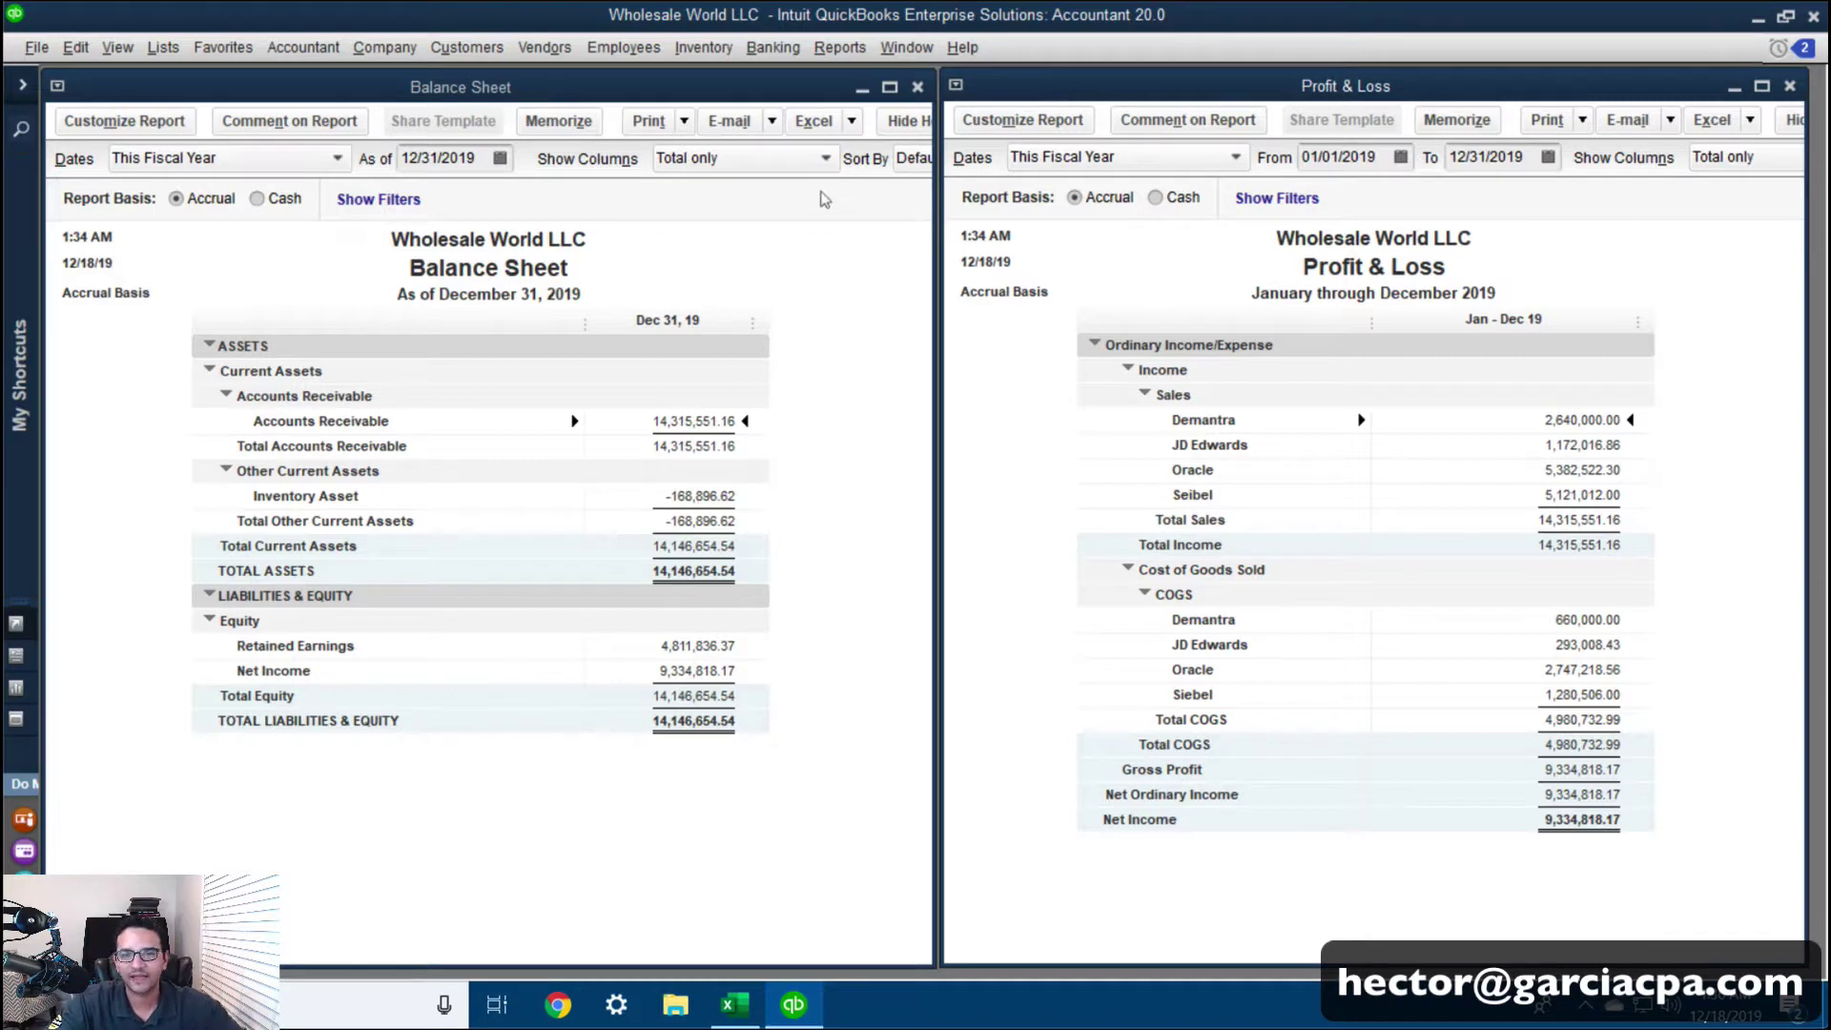
{"action": "left_click", "coordinate": [918, 87]}
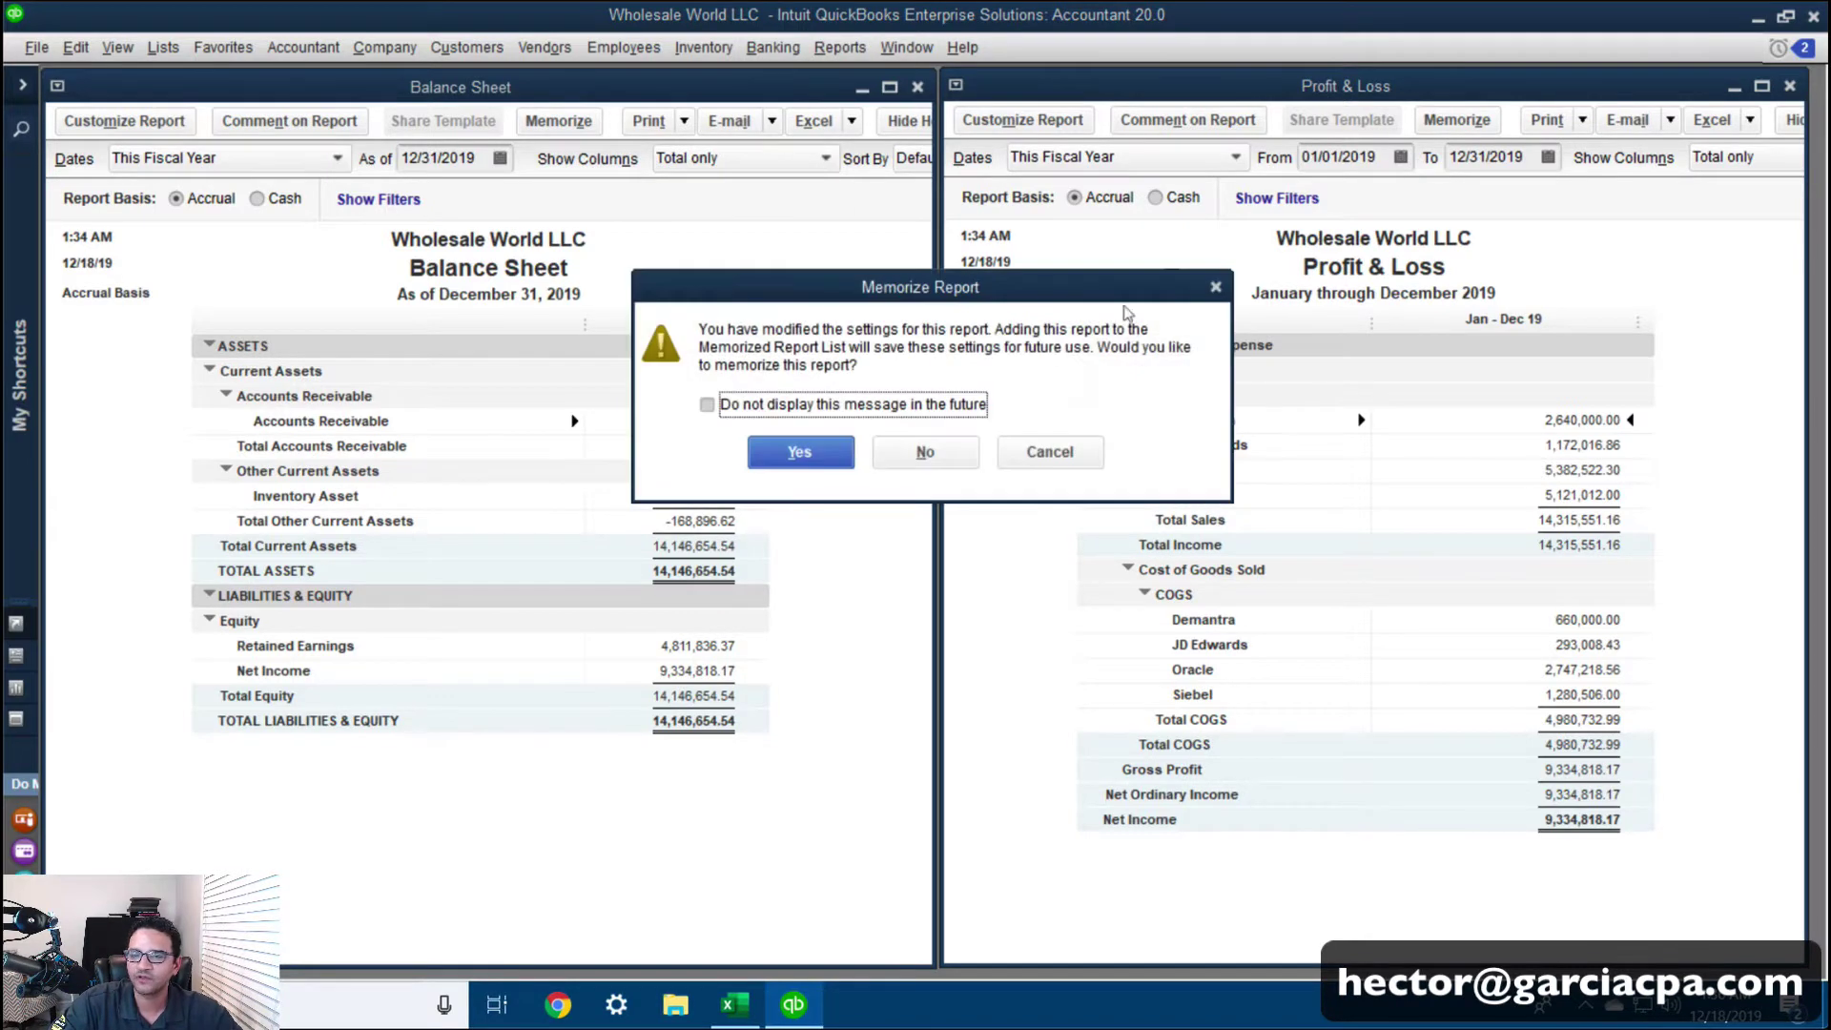
{"action": "left_click", "coordinate": [925, 452]}
{"action": "left_click", "coordinate": [1789, 85]}
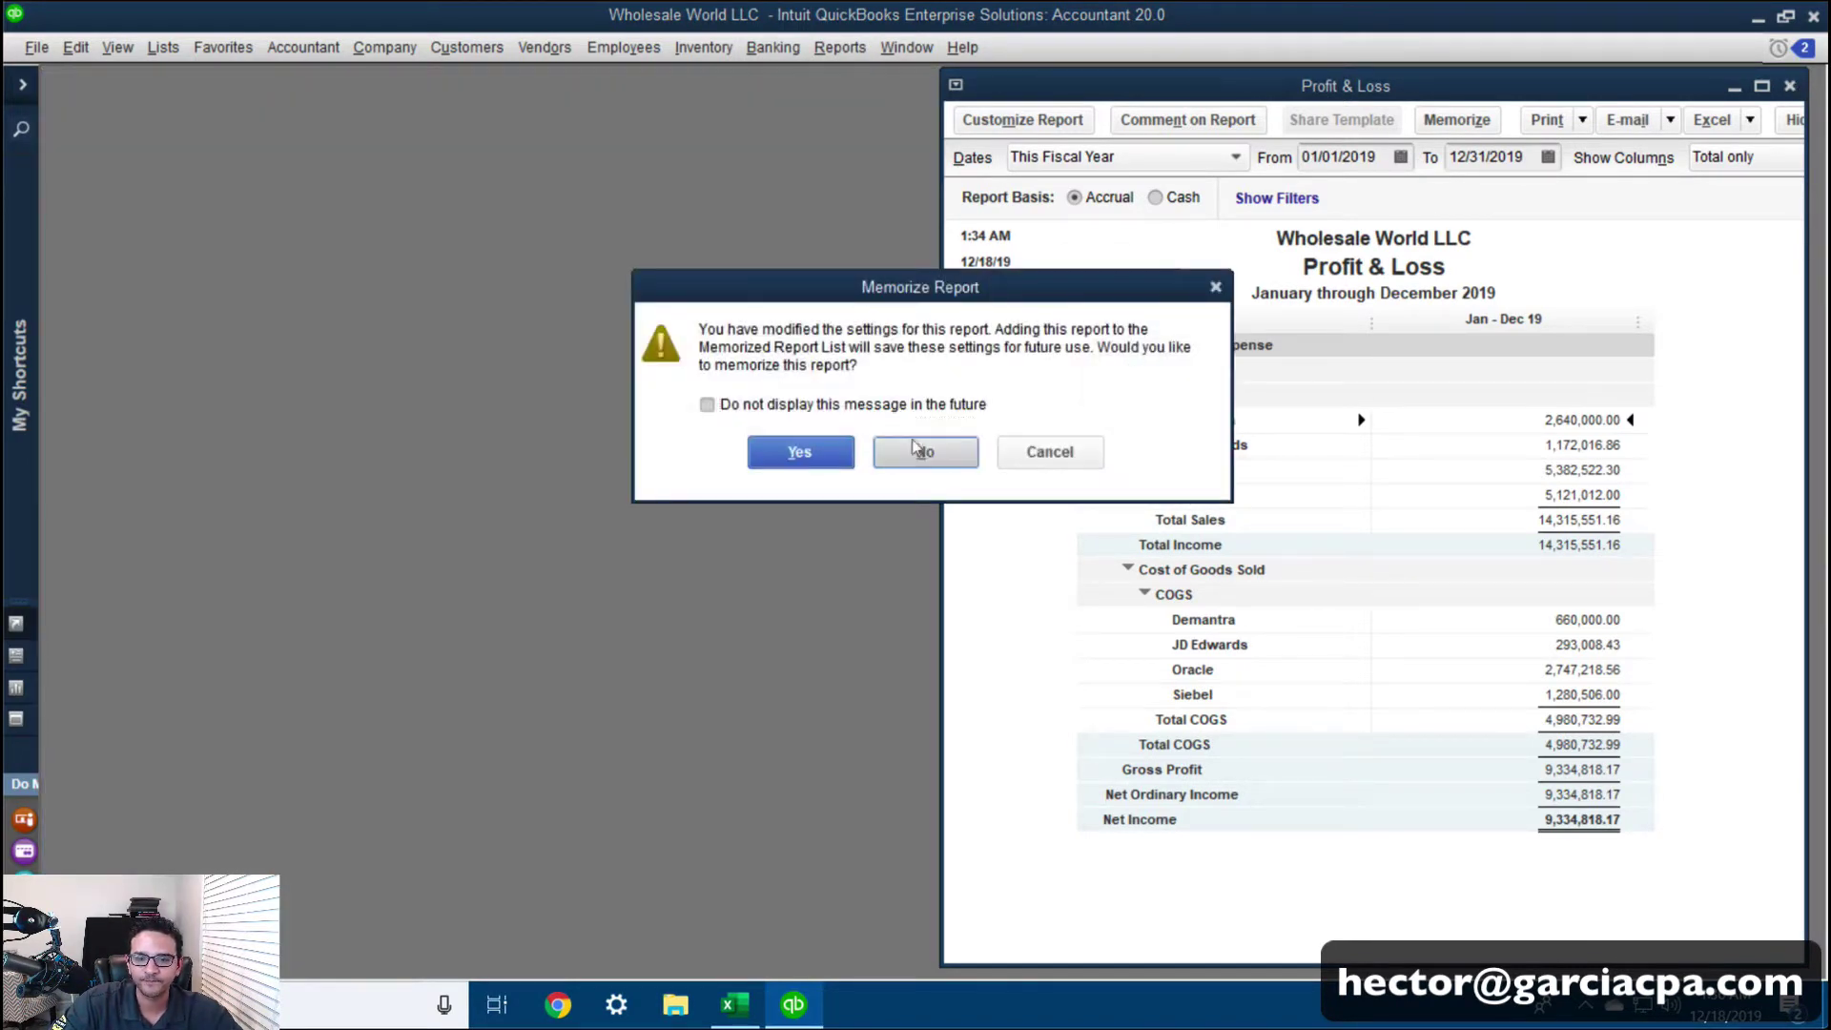
{"action": "left_click", "coordinate": [917, 450]}
Review the on-hand quantities and asset values in the Inventory Valuation Summary report, then close it
{"action": "left_click", "coordinate": [839, 48]}
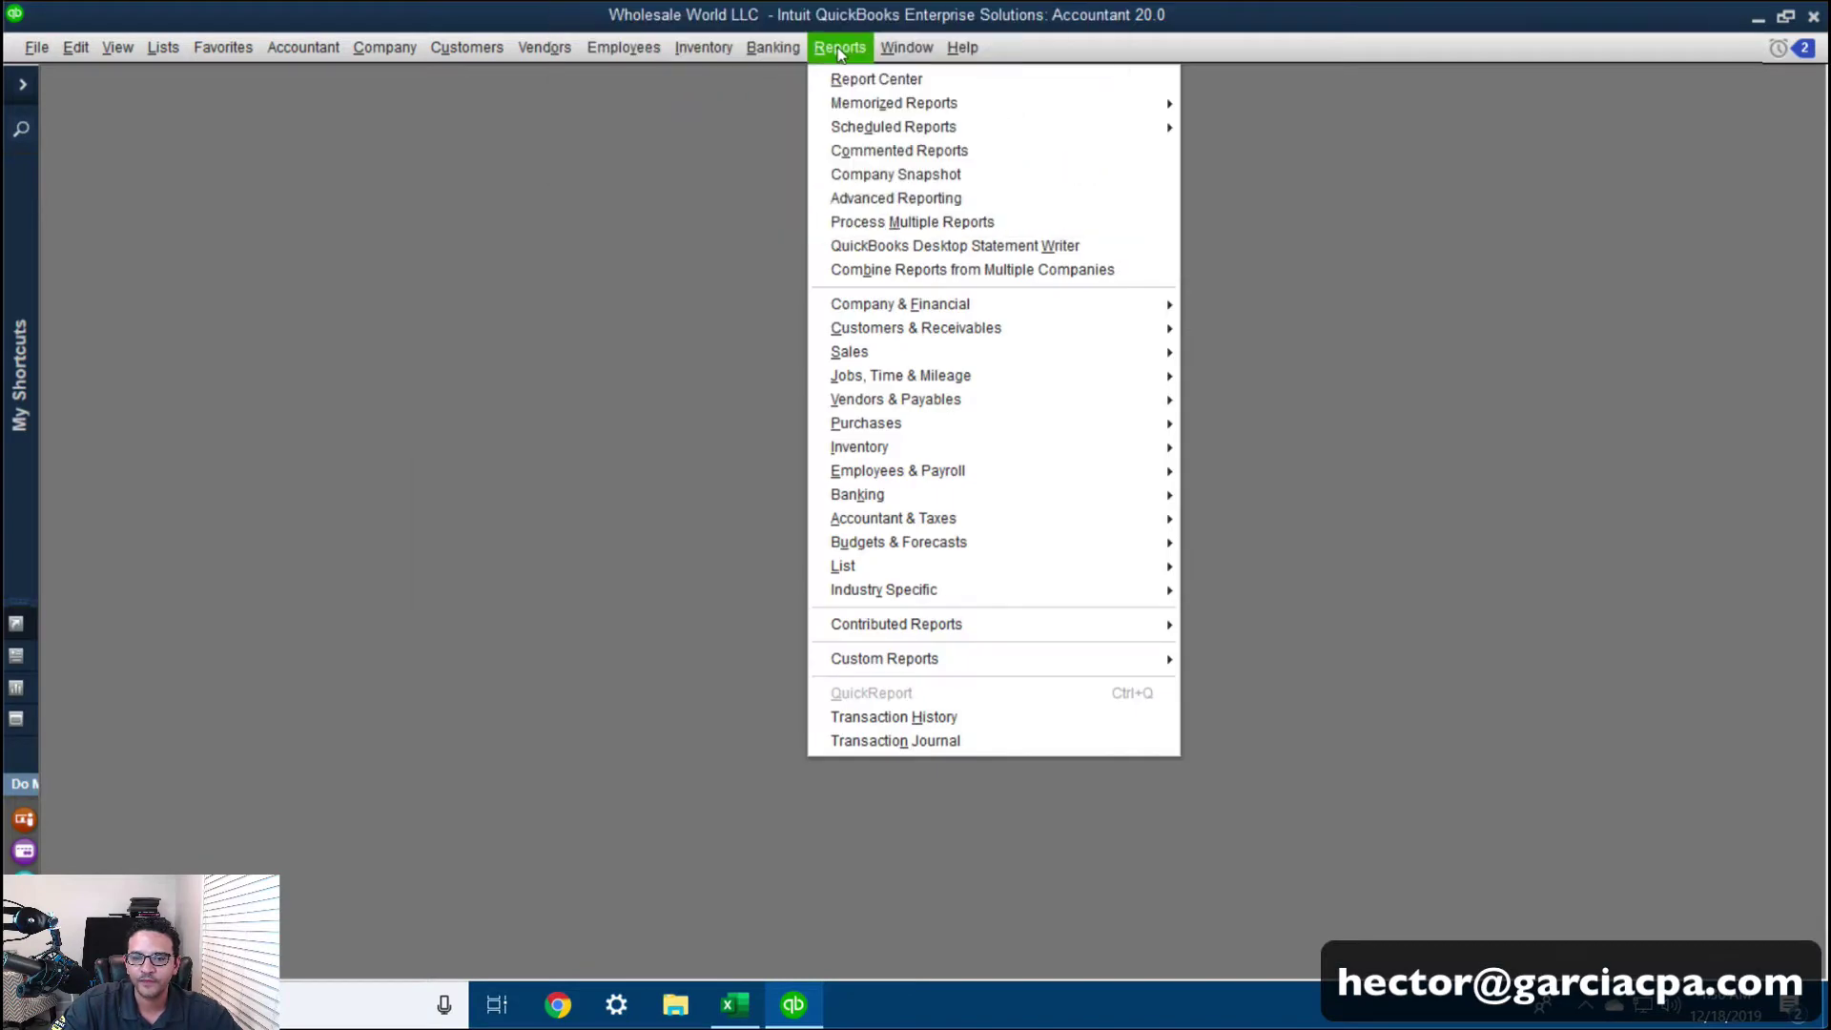
{"action": "mouse_move", "coordinate": [877, 446]}
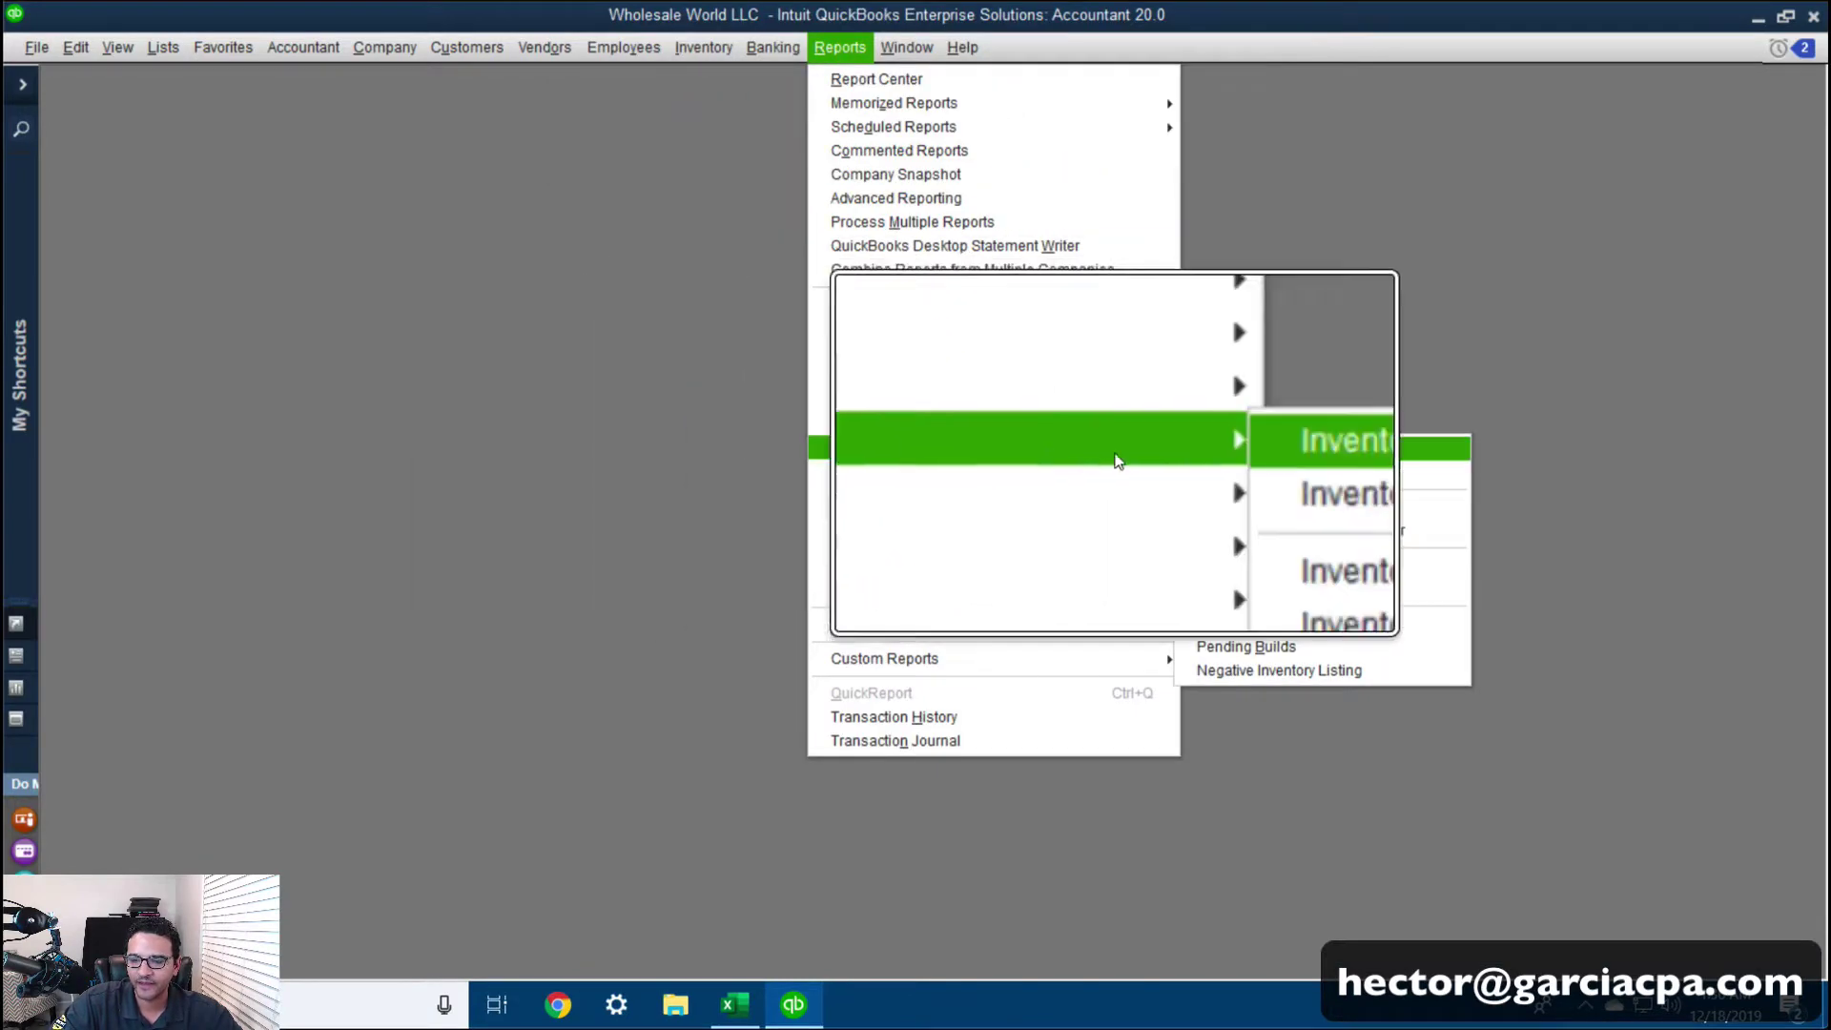
{"action": "left_click", "coordinate": [1267, 450]}
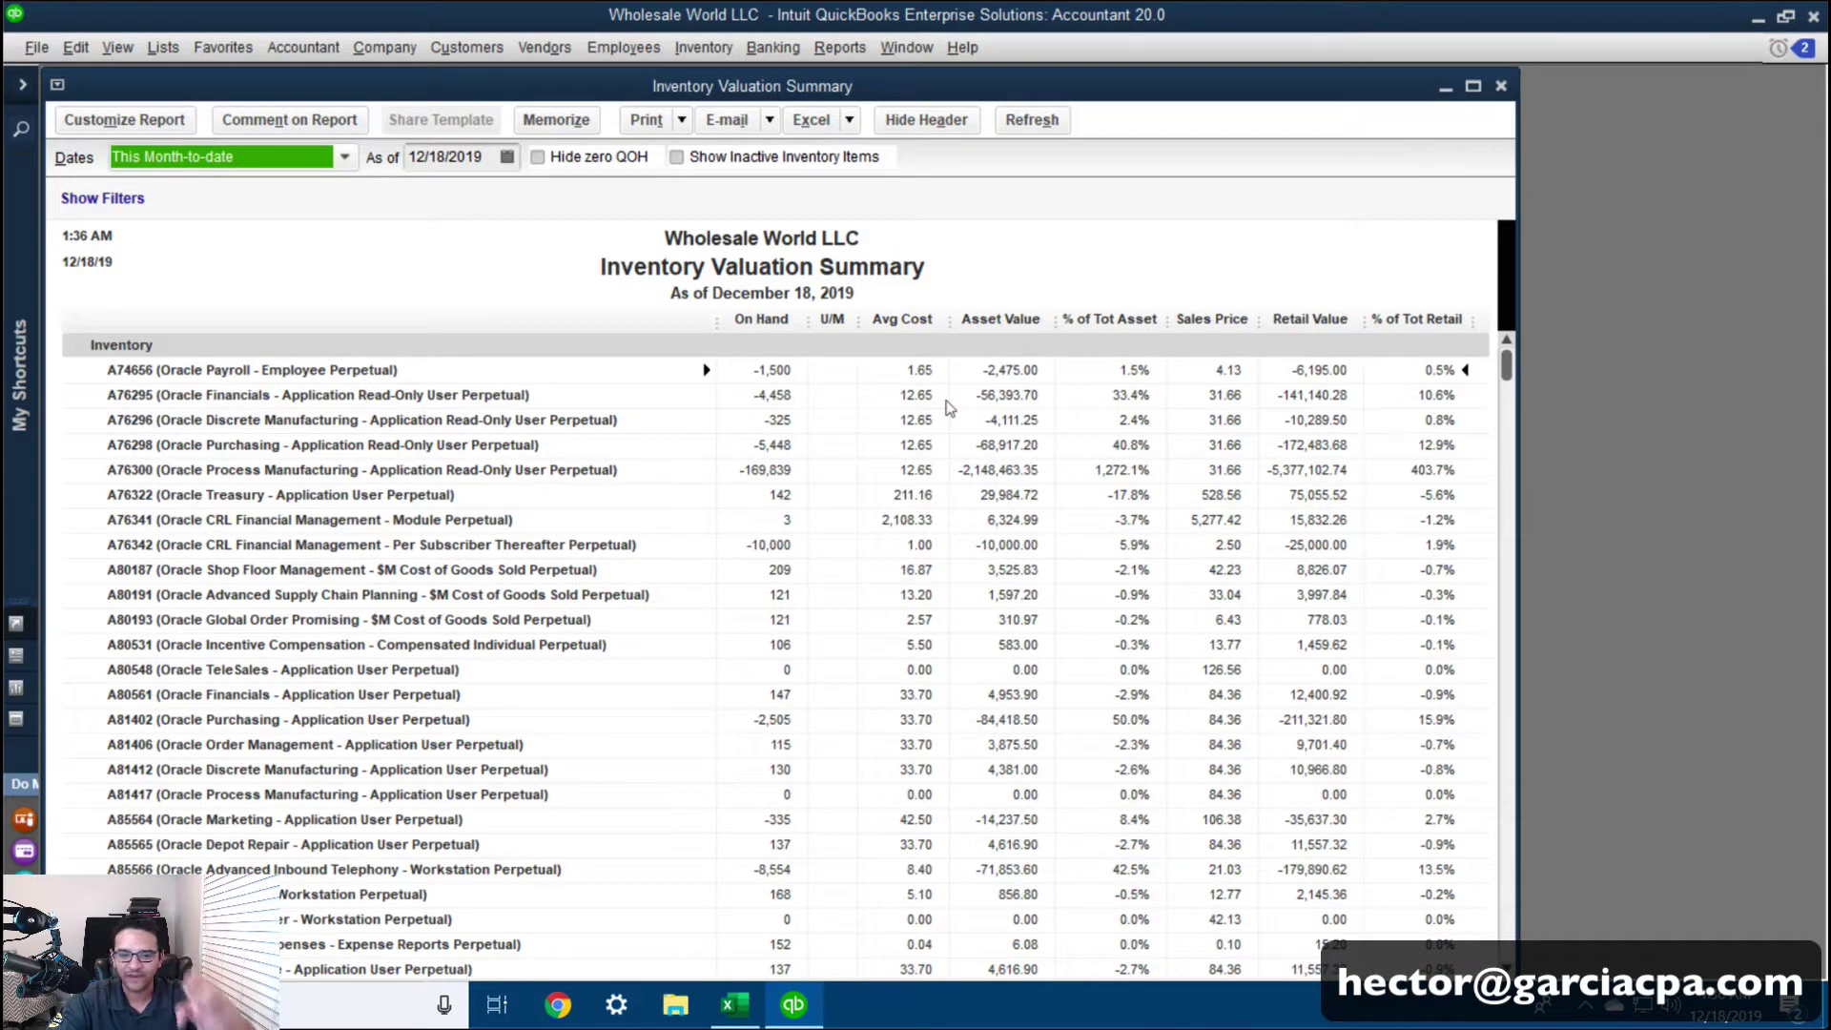
{"action": "scroll", "coordinate": [882, 410], "scroll_direction": "down", "scroll_amount": 10}
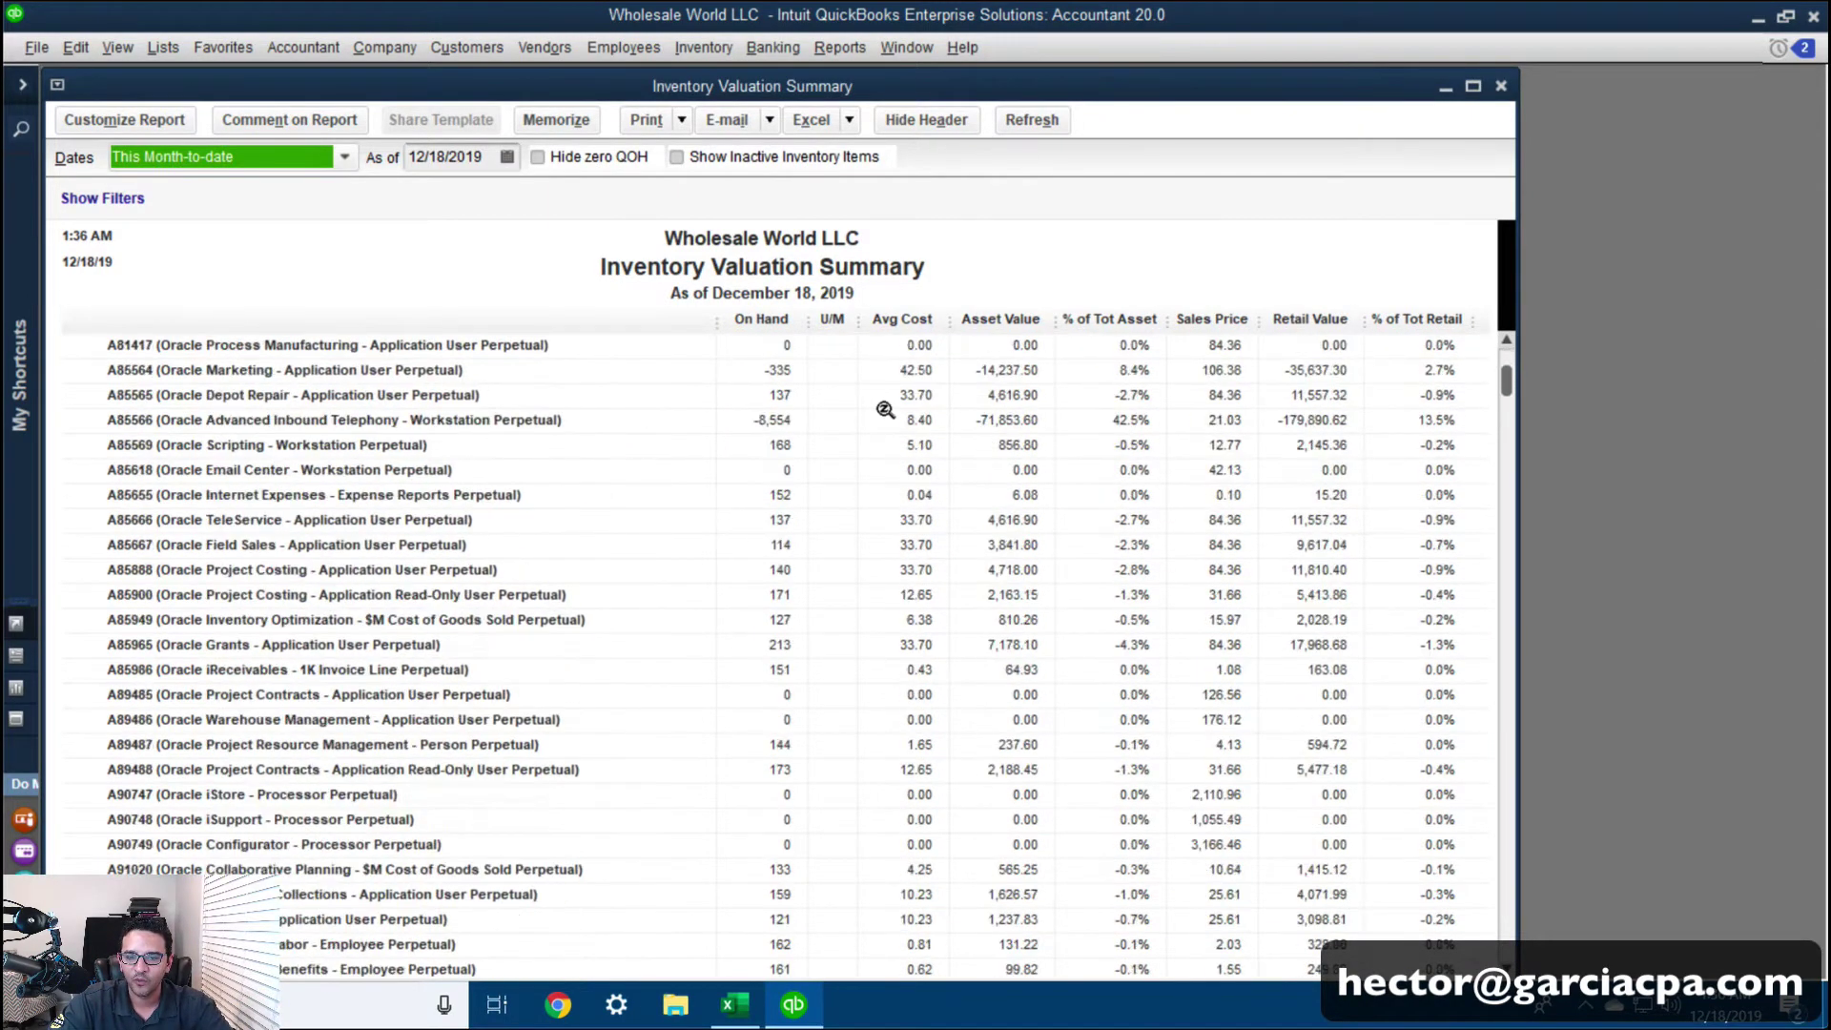
{"action": "scroll", "coordinate": [882, 410], "scroll_direction": "down", "scroll_amount": 3}
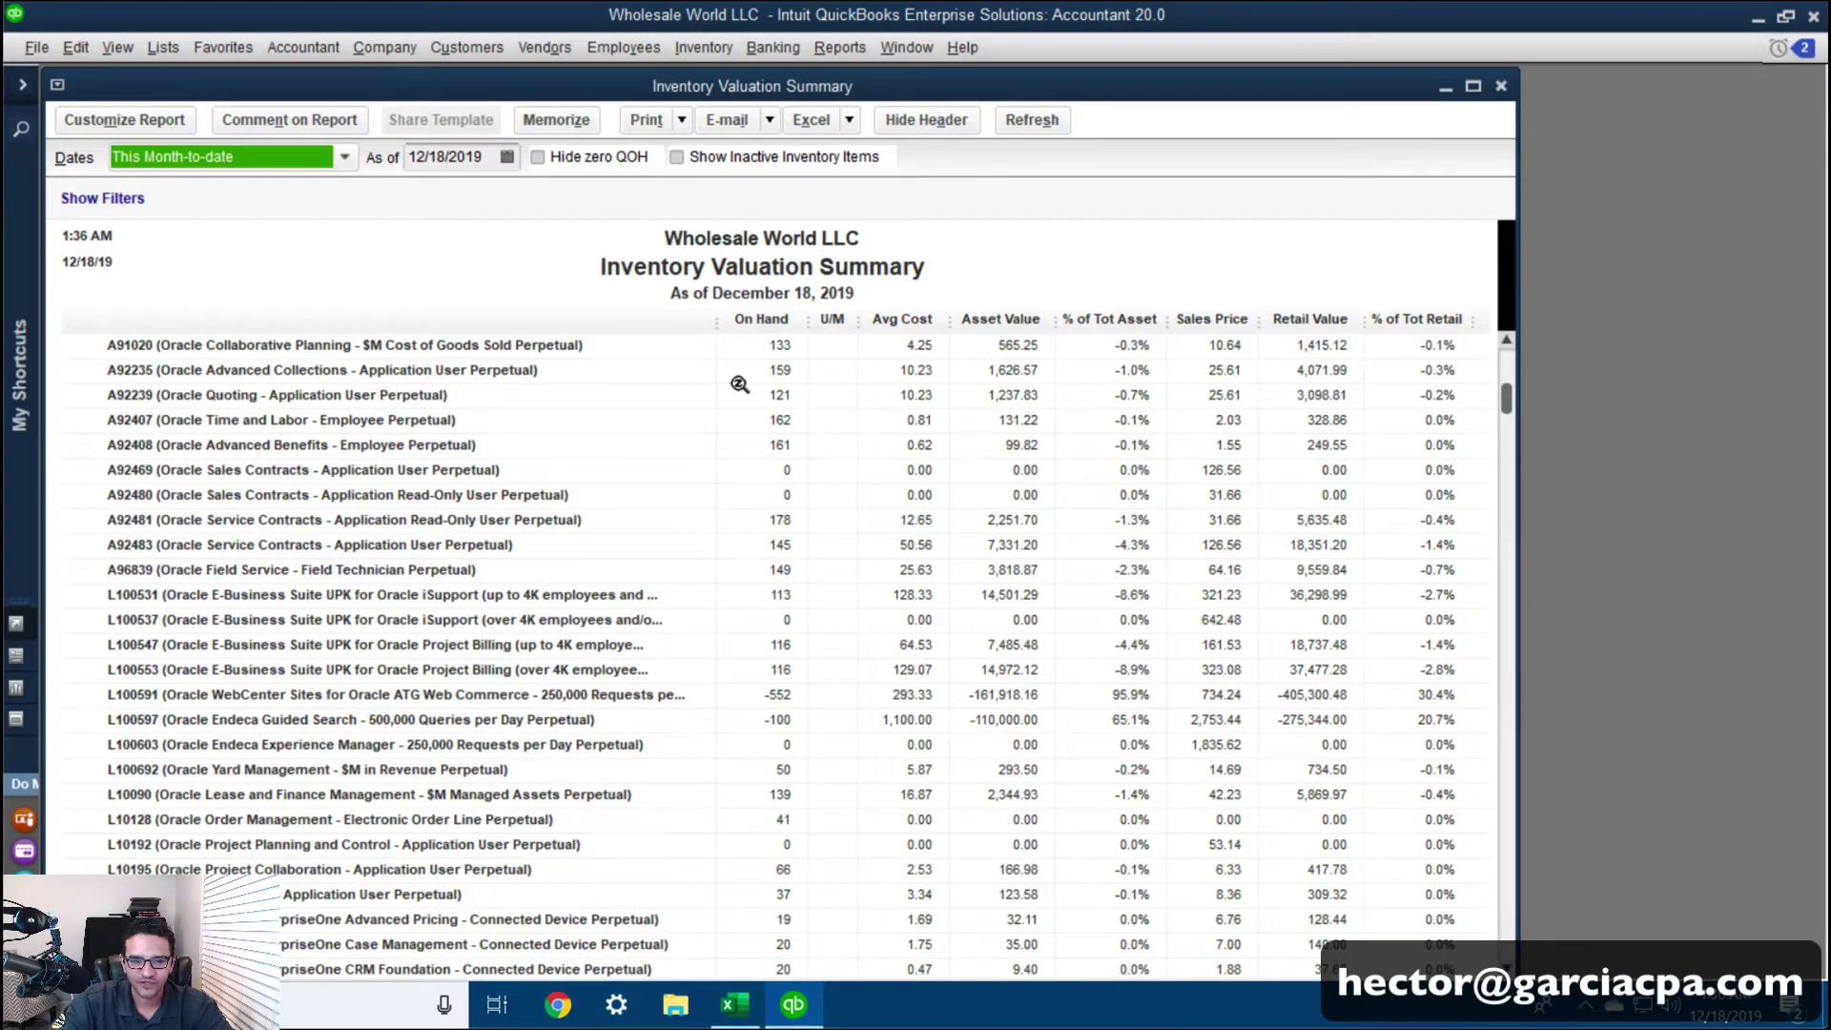
{"action": "scroll", "coordinate": [801, 698], "scroll_direction": "down", "scroll_amount": 1}
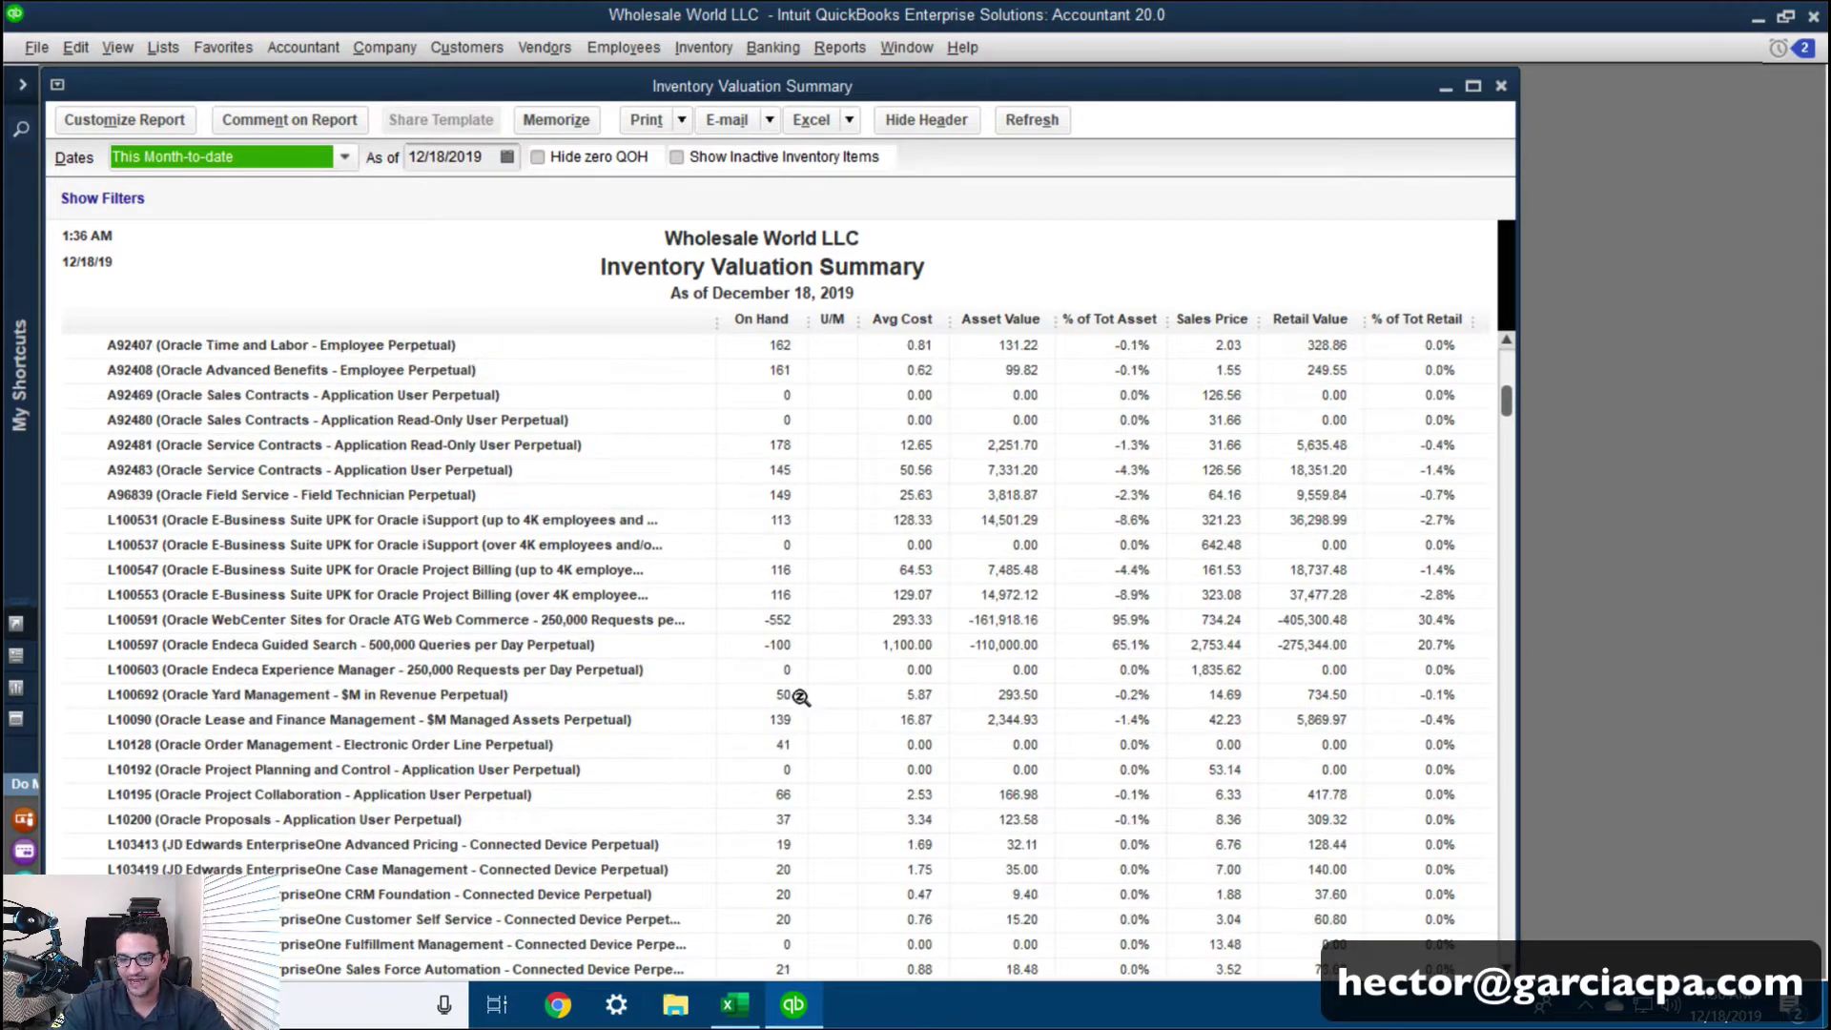
{"action": "left_click_drag", "start_coordinate": [1506, 402], "coordinate": [1516, 348]}
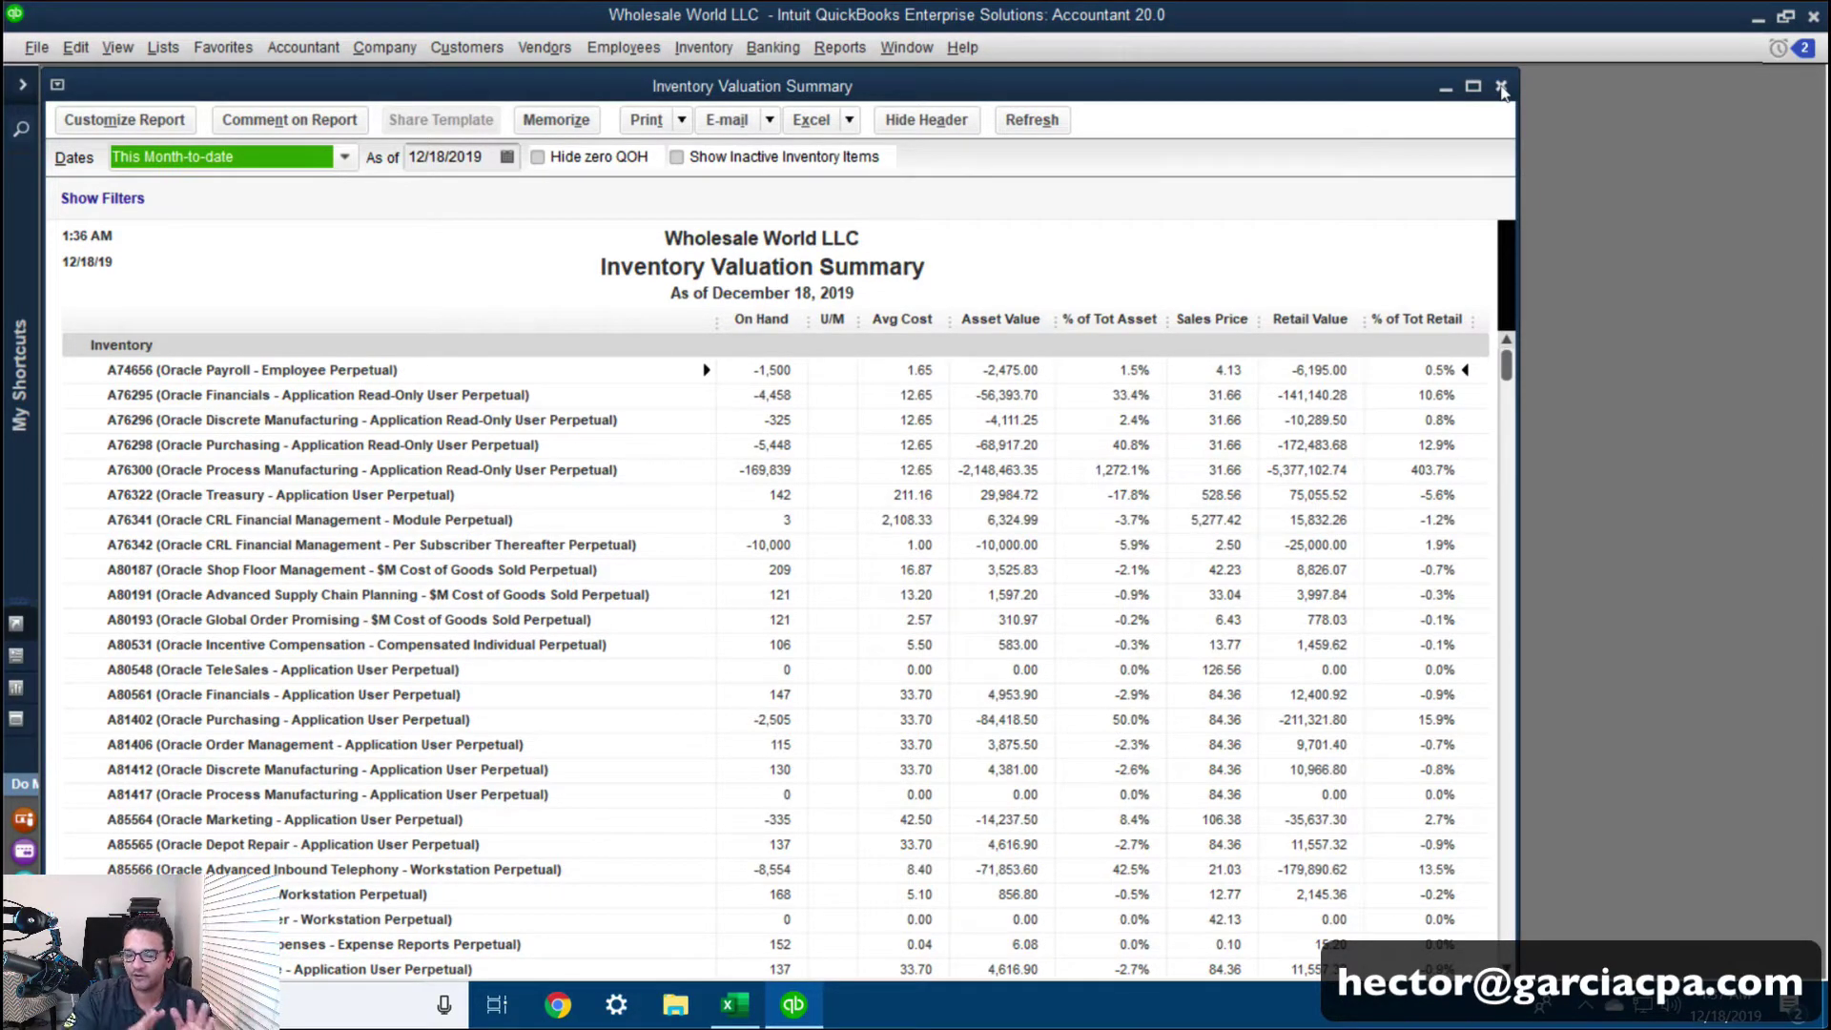
{"action": "left_click", "coordinate": [1501, 86]}
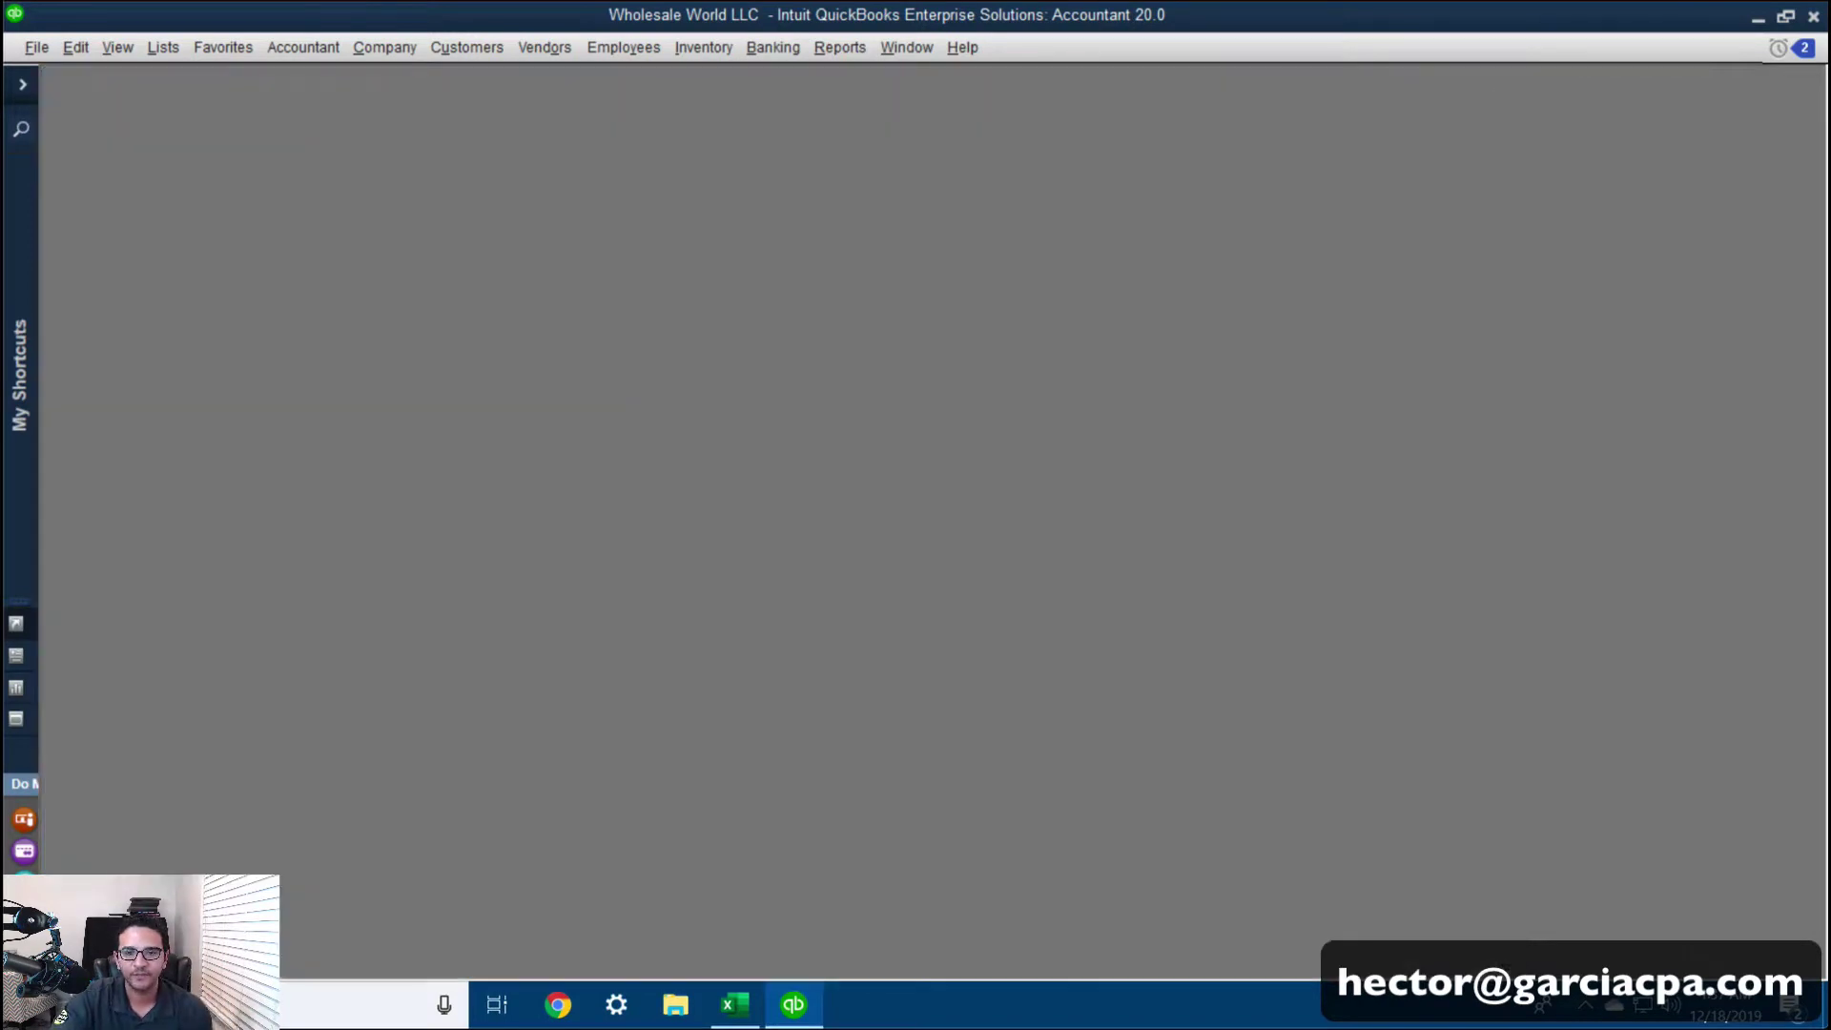
Open an Adjust Quantity/Value on Hand inventory adjustment and reposition its window
{"action": "left_click", "coordinate": [718, 52]}
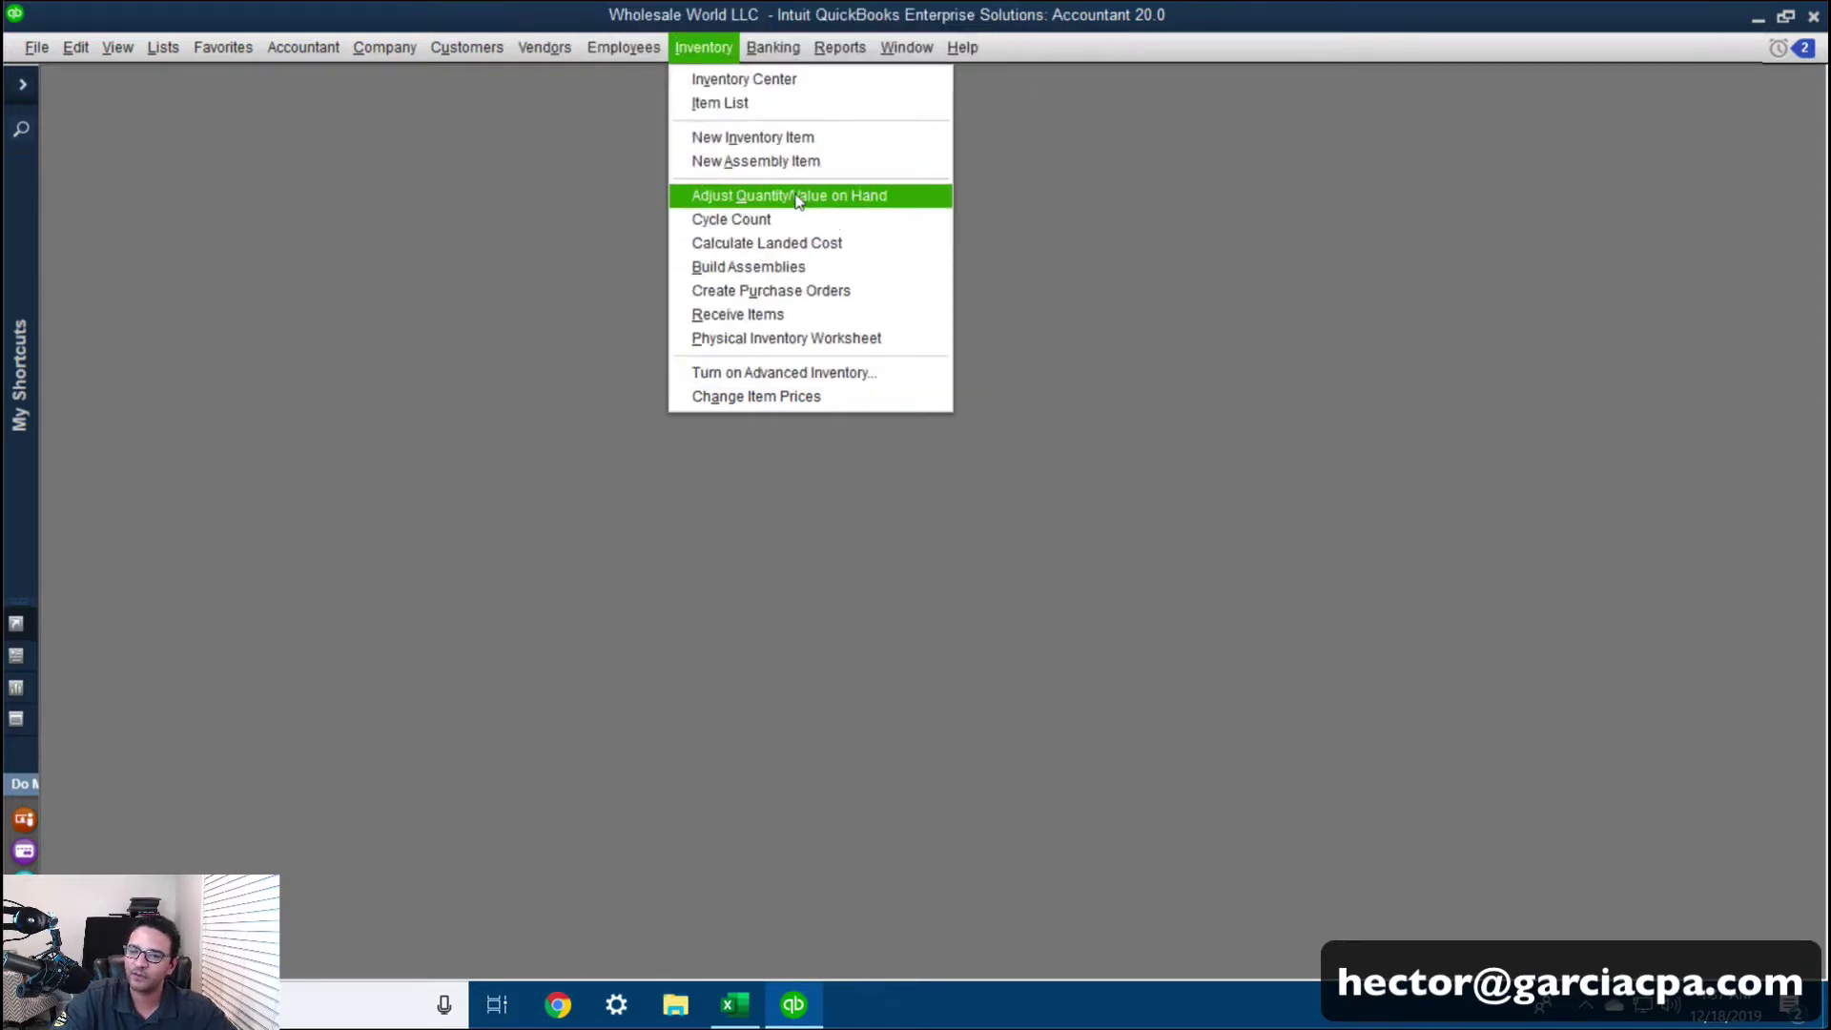
{"action": "left_click", "coordinate": [551, 49]}
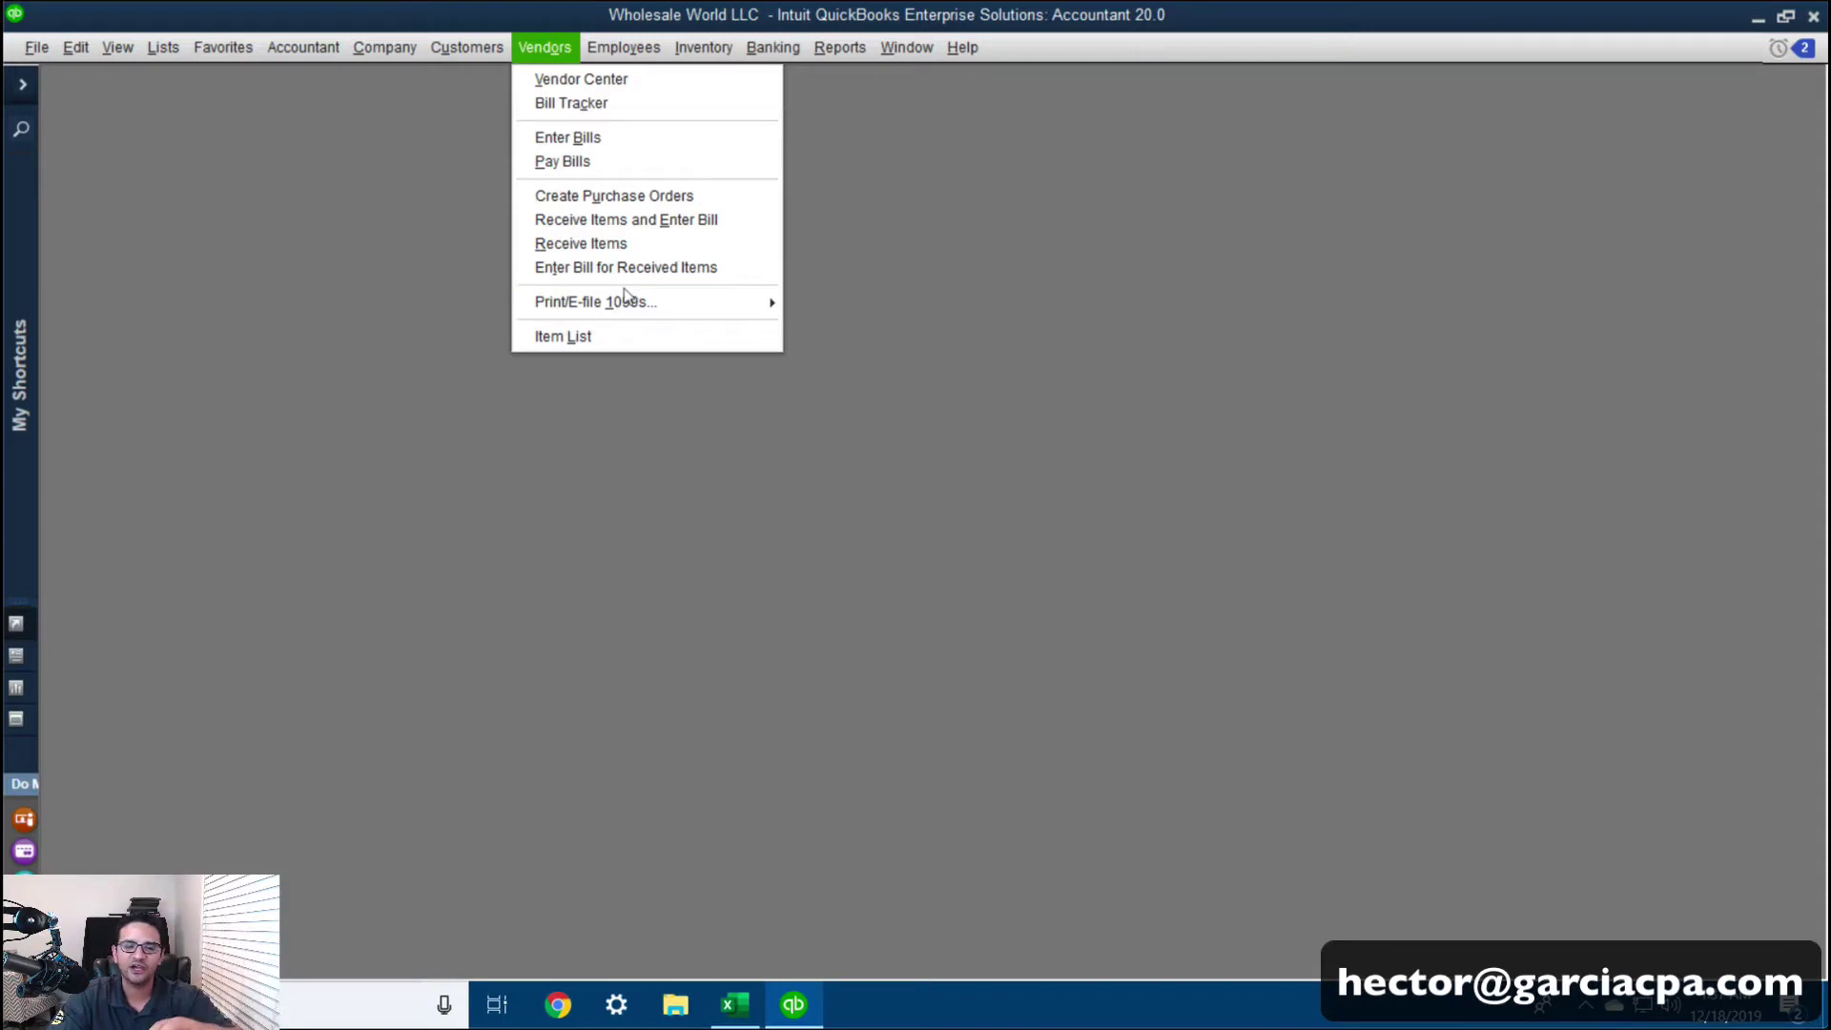
{"action": "mouse_move", "coordinate": [715, 53]}
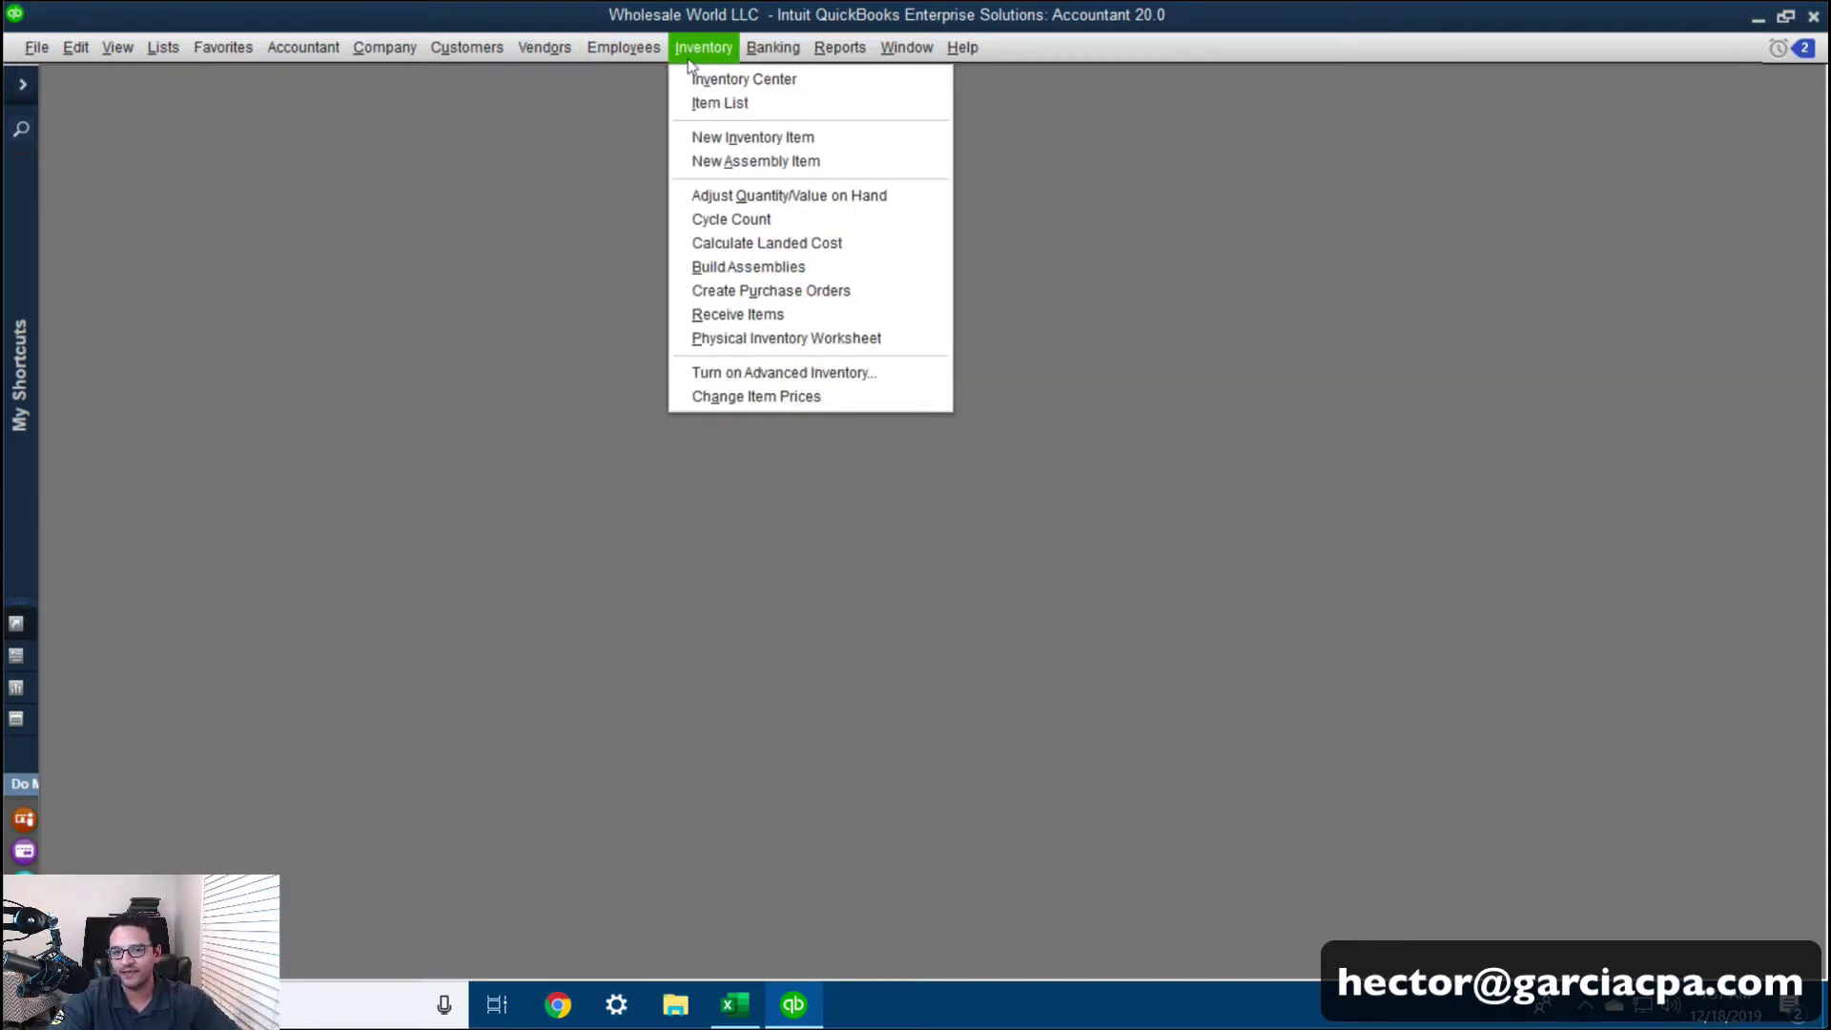
{"action": "left_click", "coordinate": [746, 197]}
{"action": "left_click_drag", "start_coordinate": [1049, 165], "coordinate": [654, 155]}
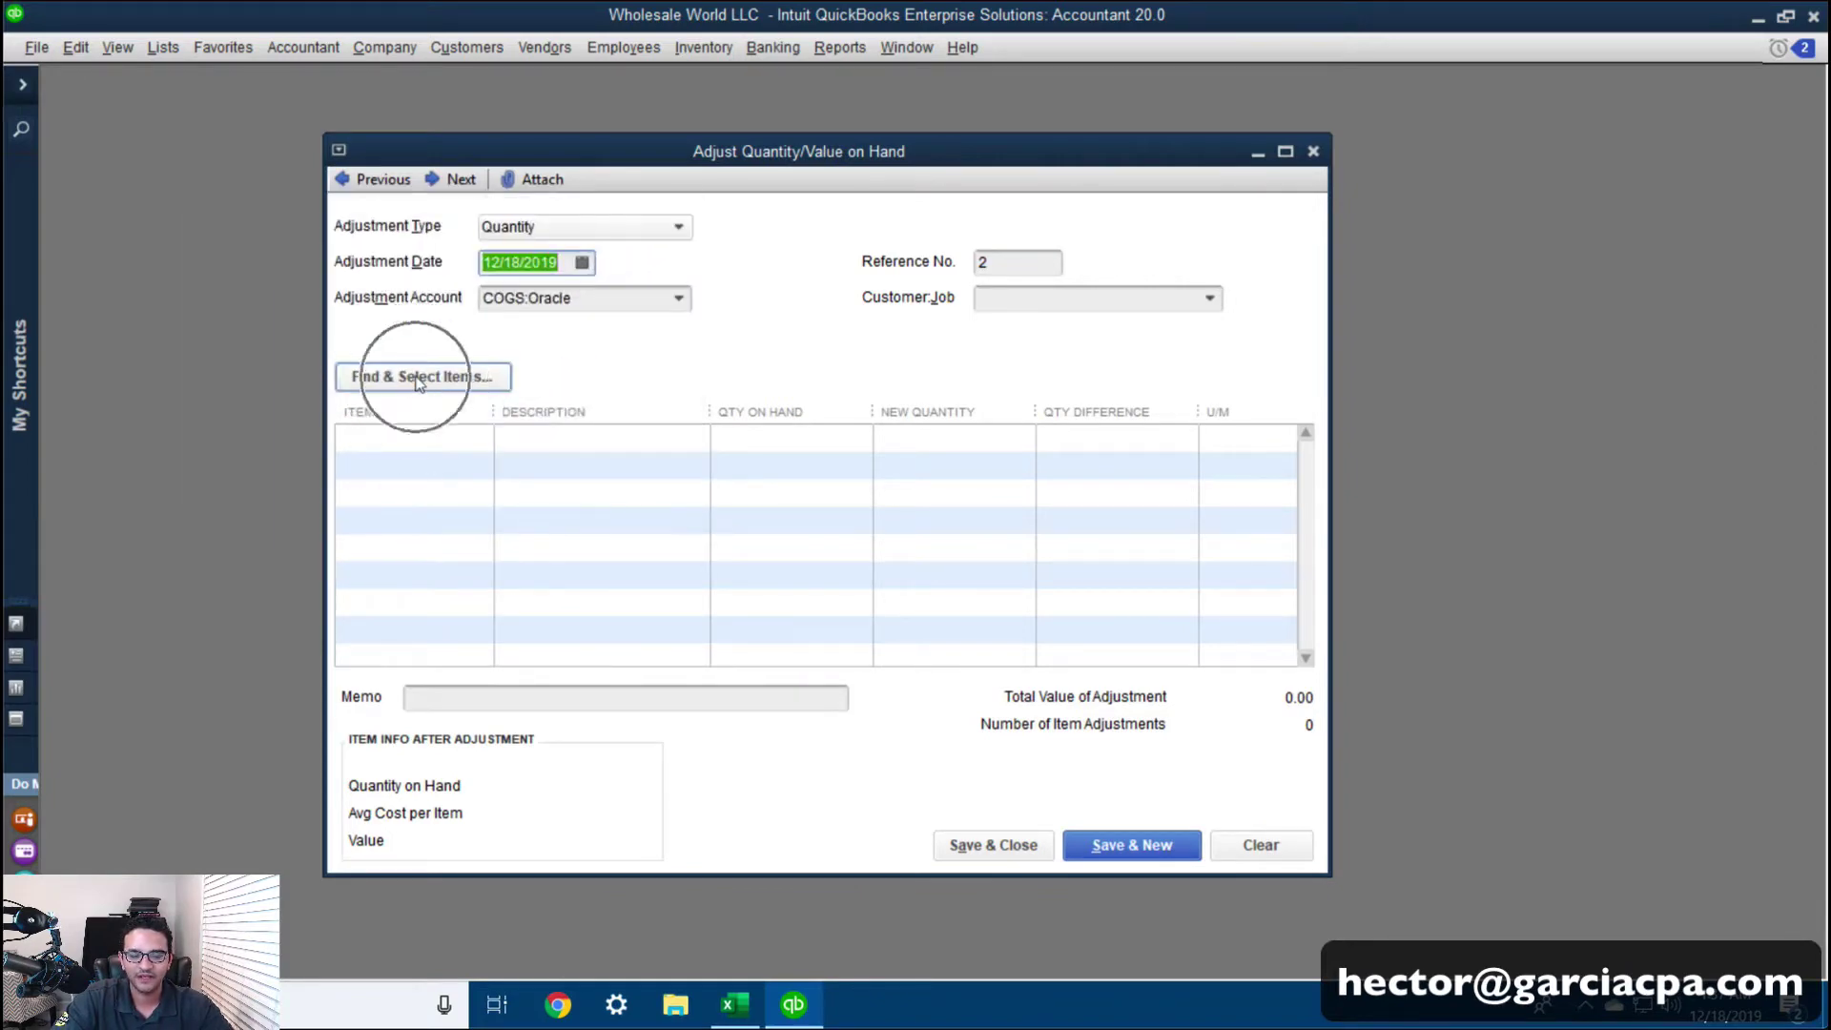
{"action": "left_click", "coordinate": [415, 378]}
{"action": "left_click_drag", "start_coordinate": [397, 107], "coordinate": [431, 132]}
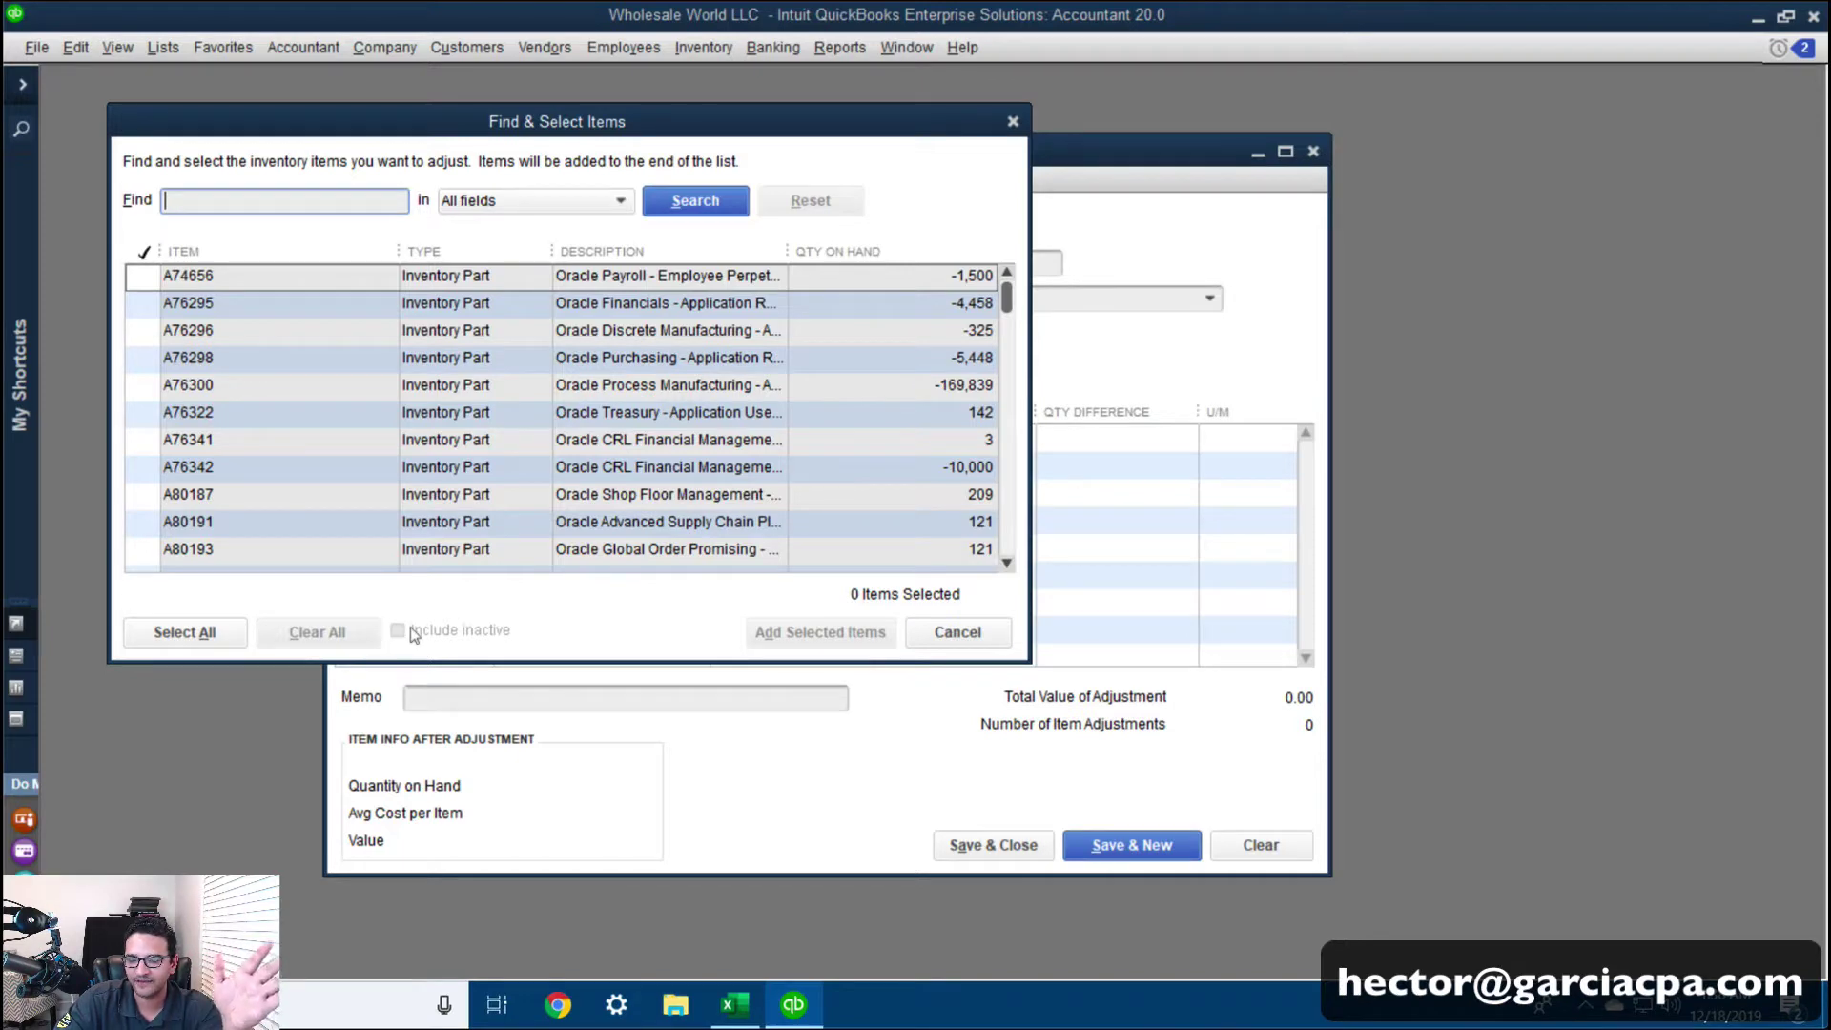
{"action": "left_click", "coordinate": [958, 632]}
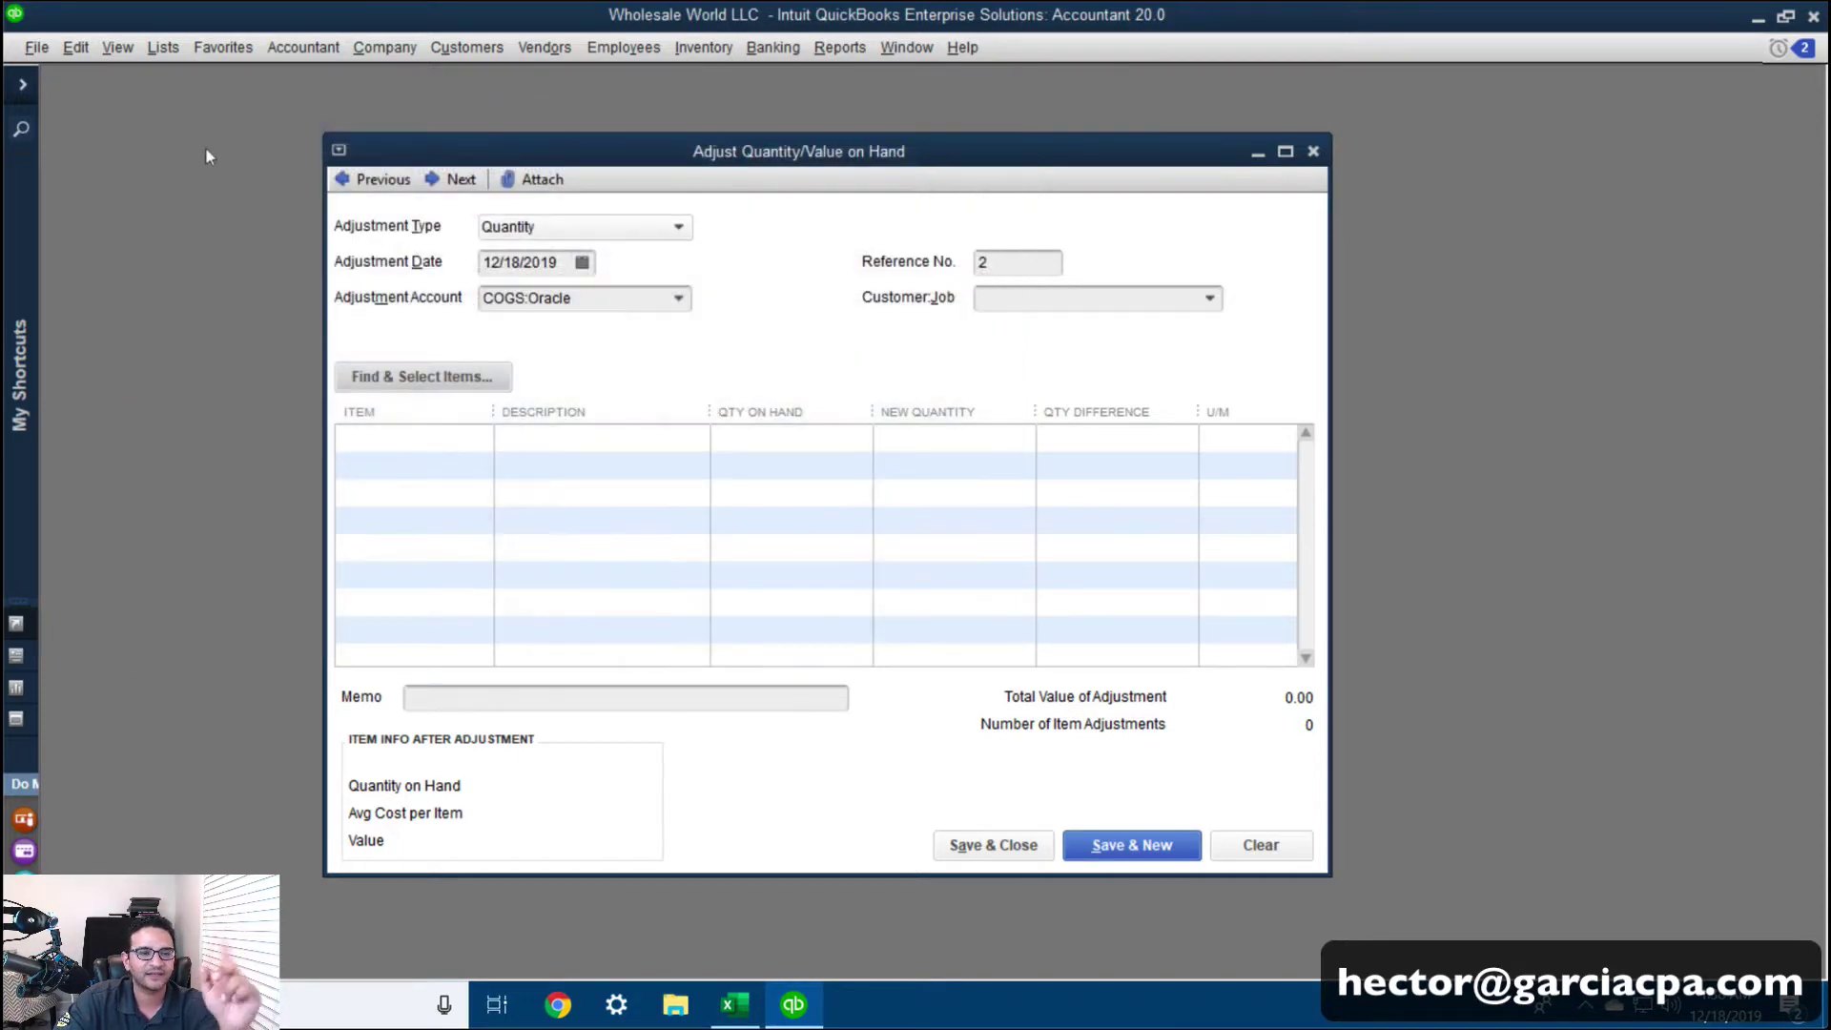
Open the Item List and make items A74656 and A76296 inactive despite their nonzero quantities on hand
{"action": "left_click", "coordinate": [163, 47]}
{"action": "left_click", "coordinate": [187, 107]}
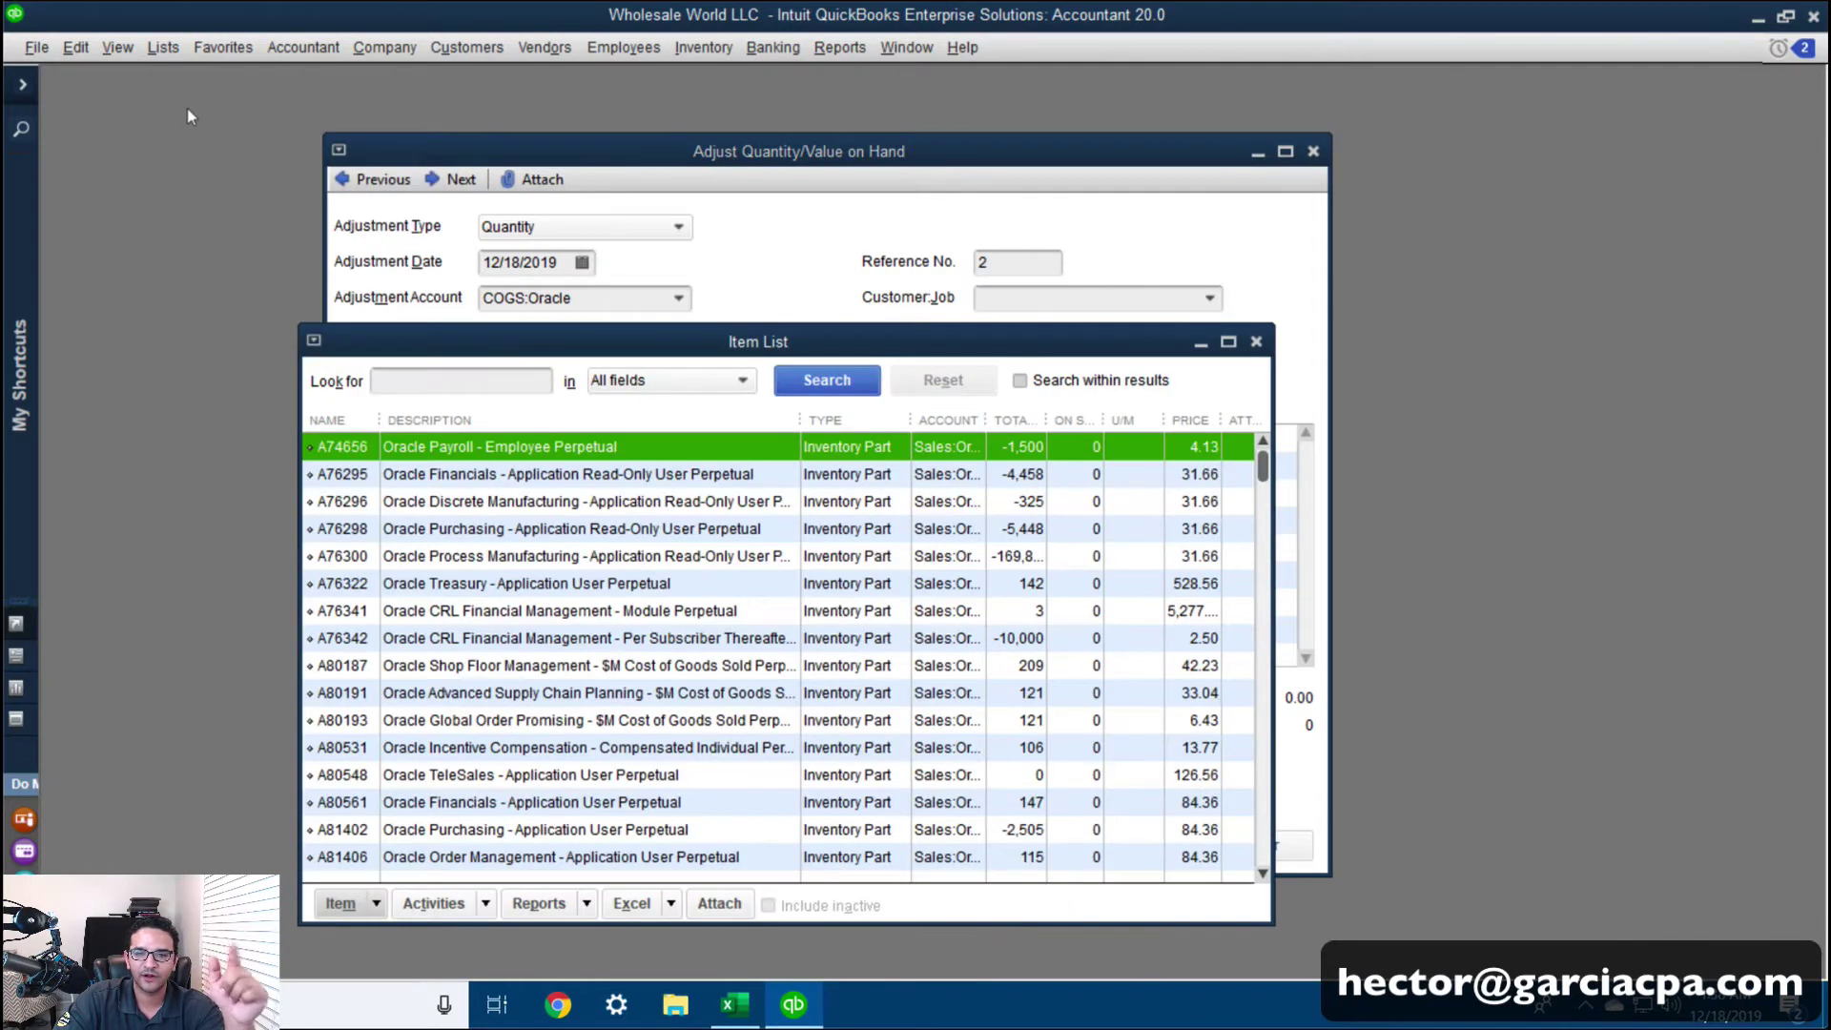
{"action": "right_click", "coordinate": [616, 446]}
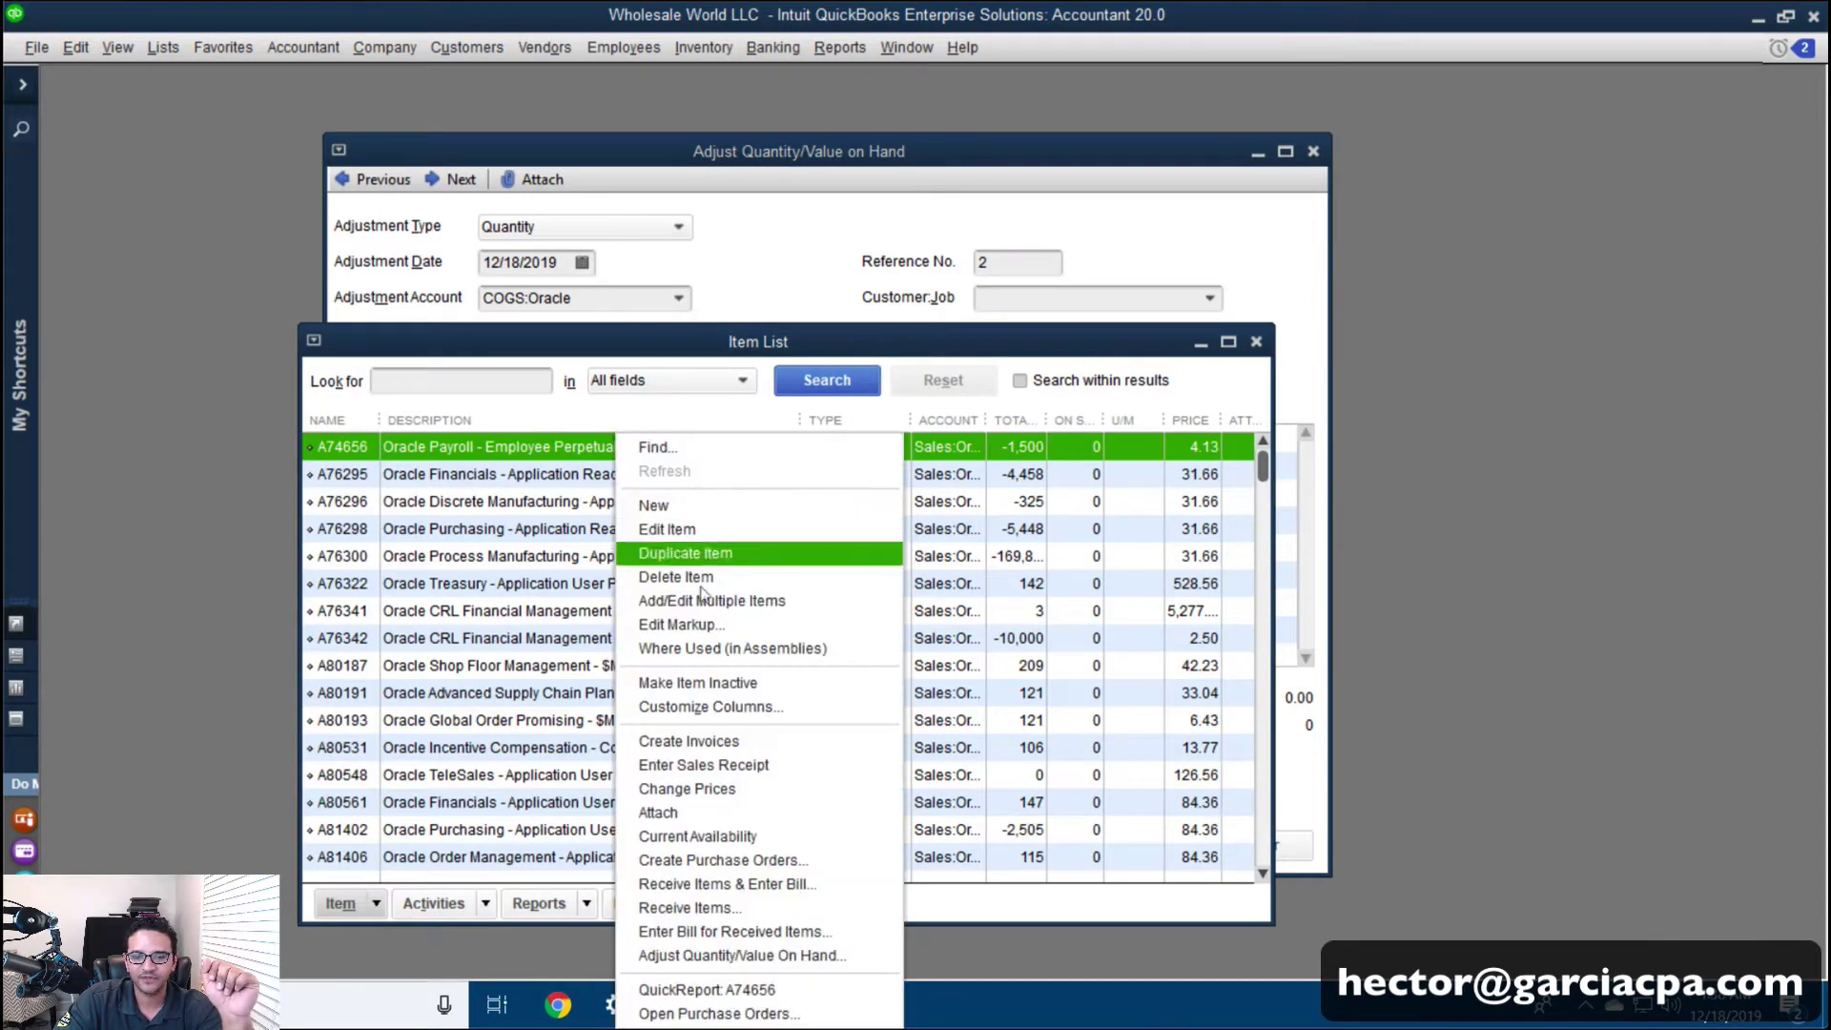
{"action": "left_click", "coordinate": [753, 683]}
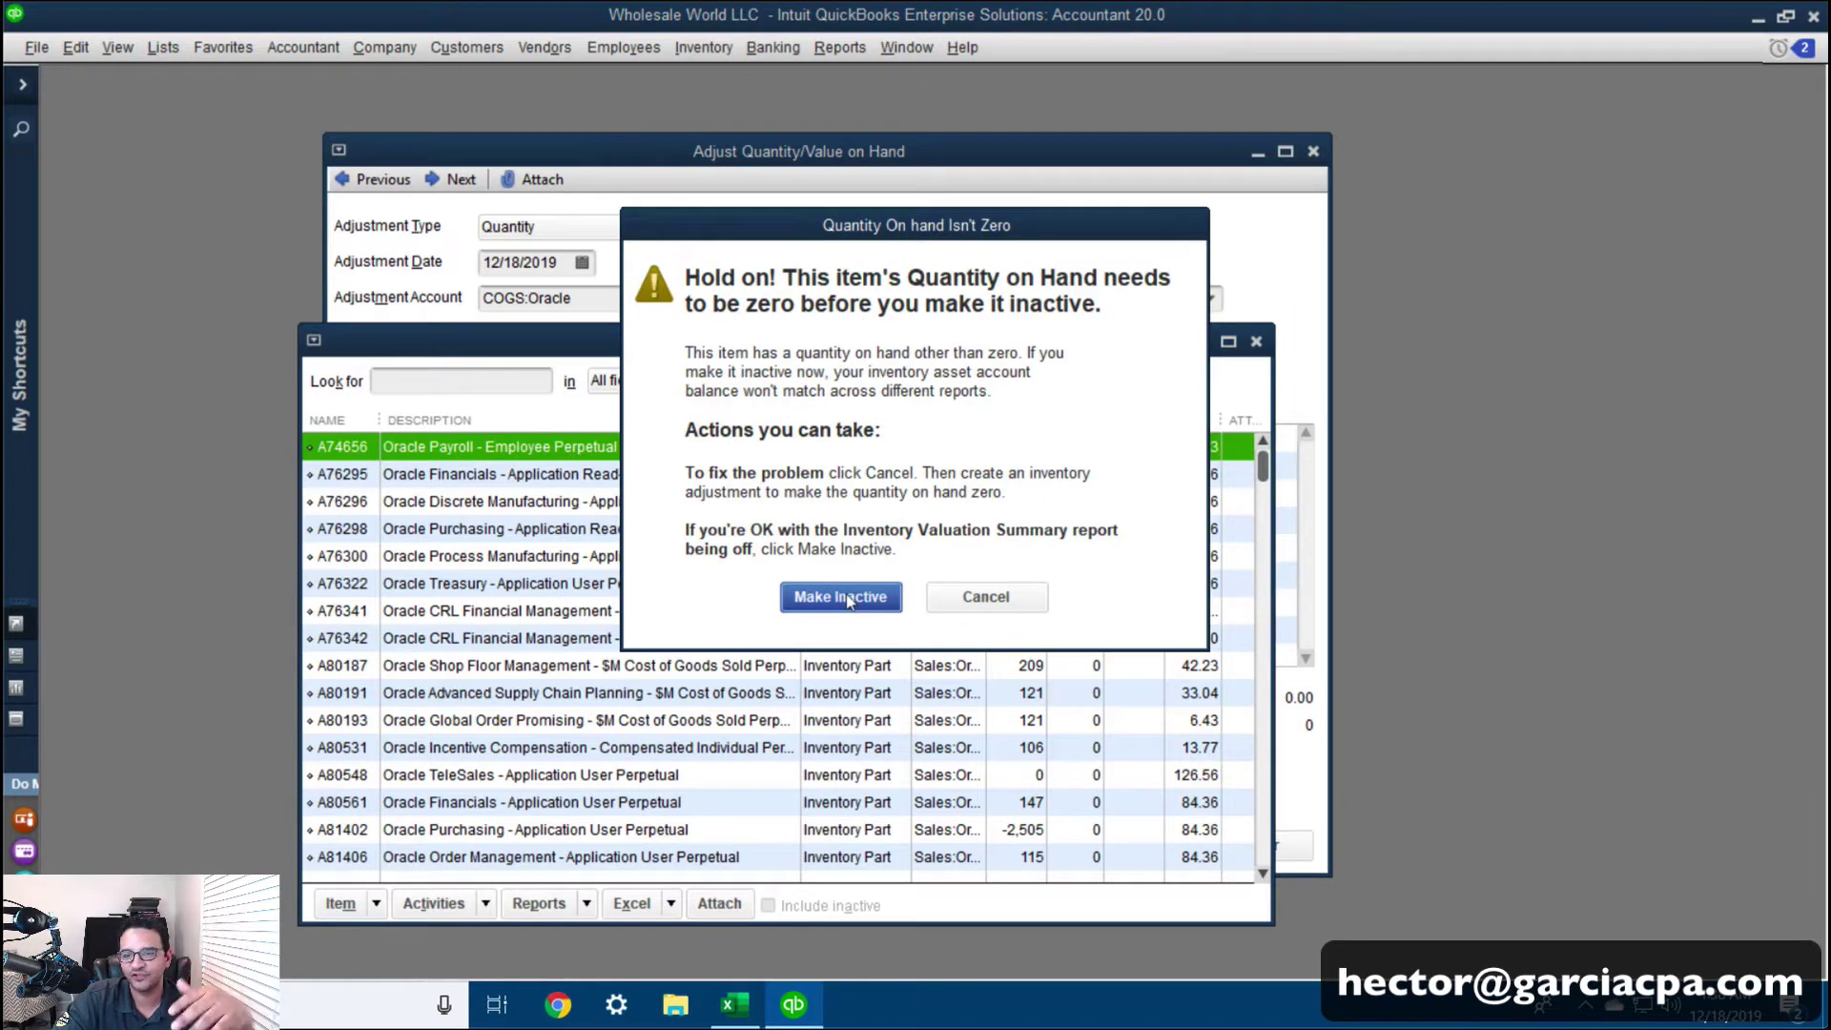
{"action": "left_click", "coordinate": [840, 597]}
{"action": "right_click", "coordinate": [674, 473]}
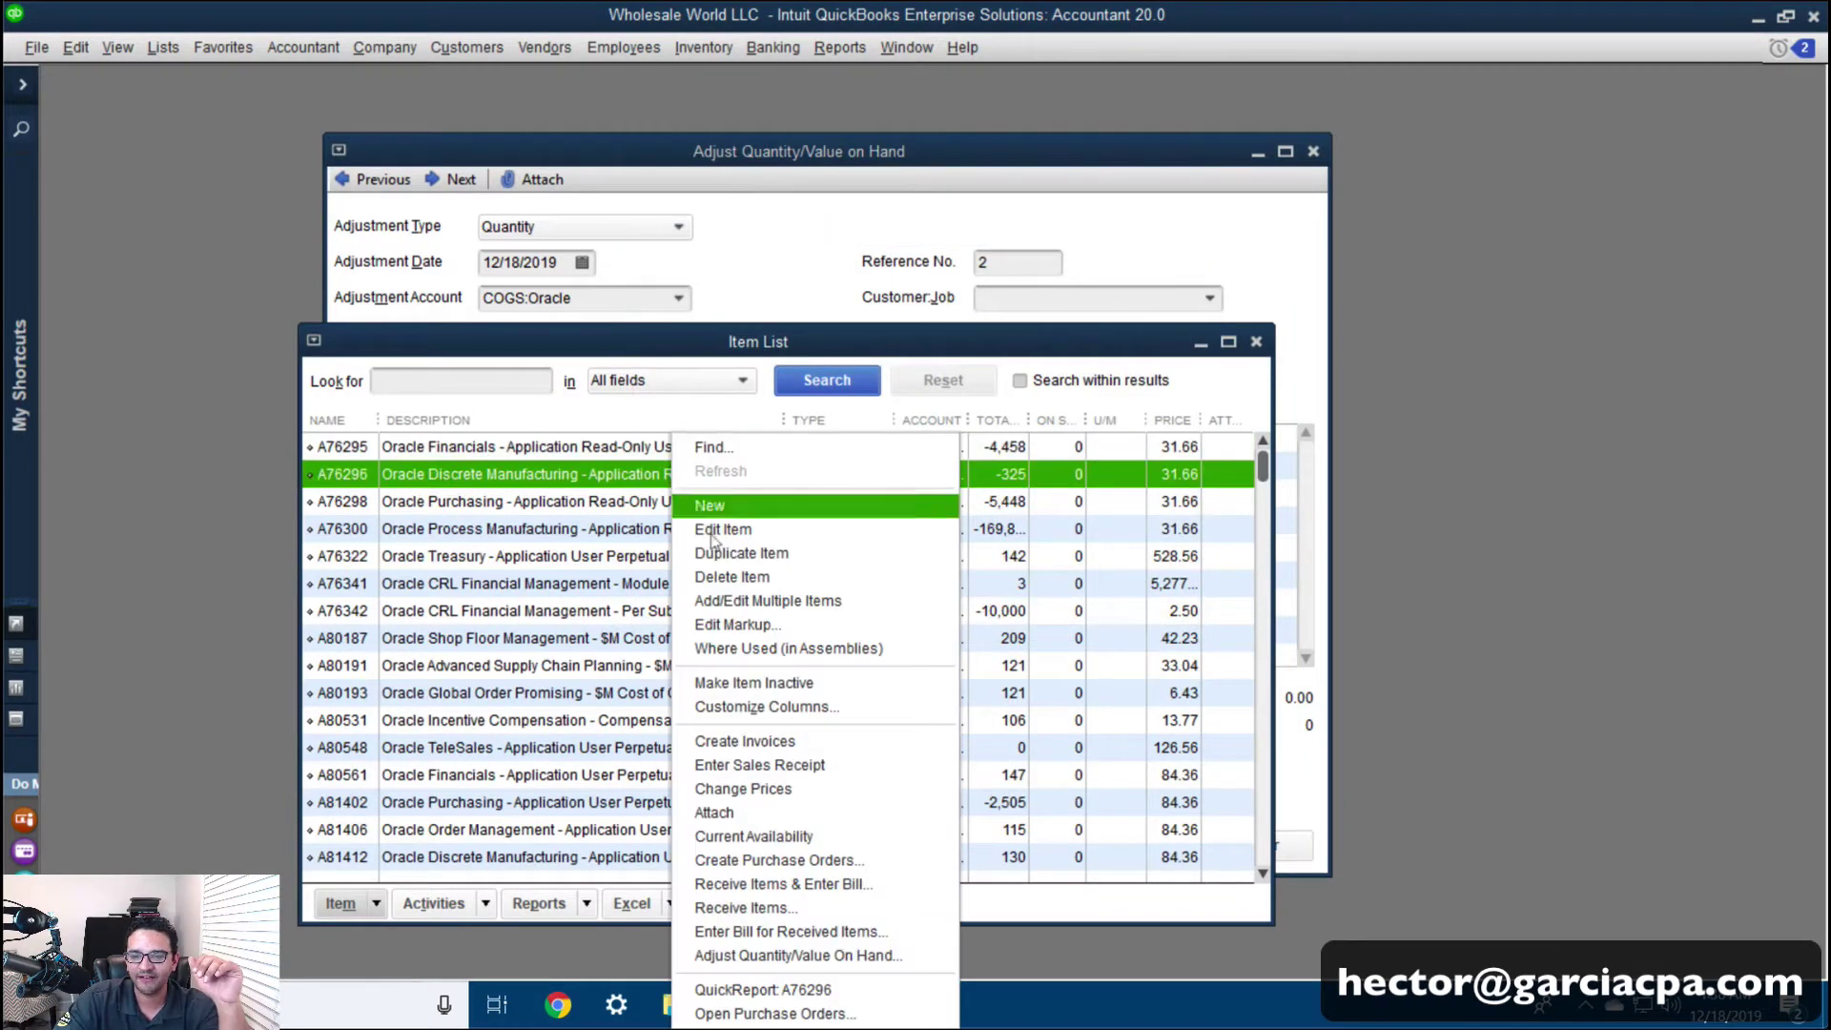
{"action": "left_click", "coordinate": [754, 683]}
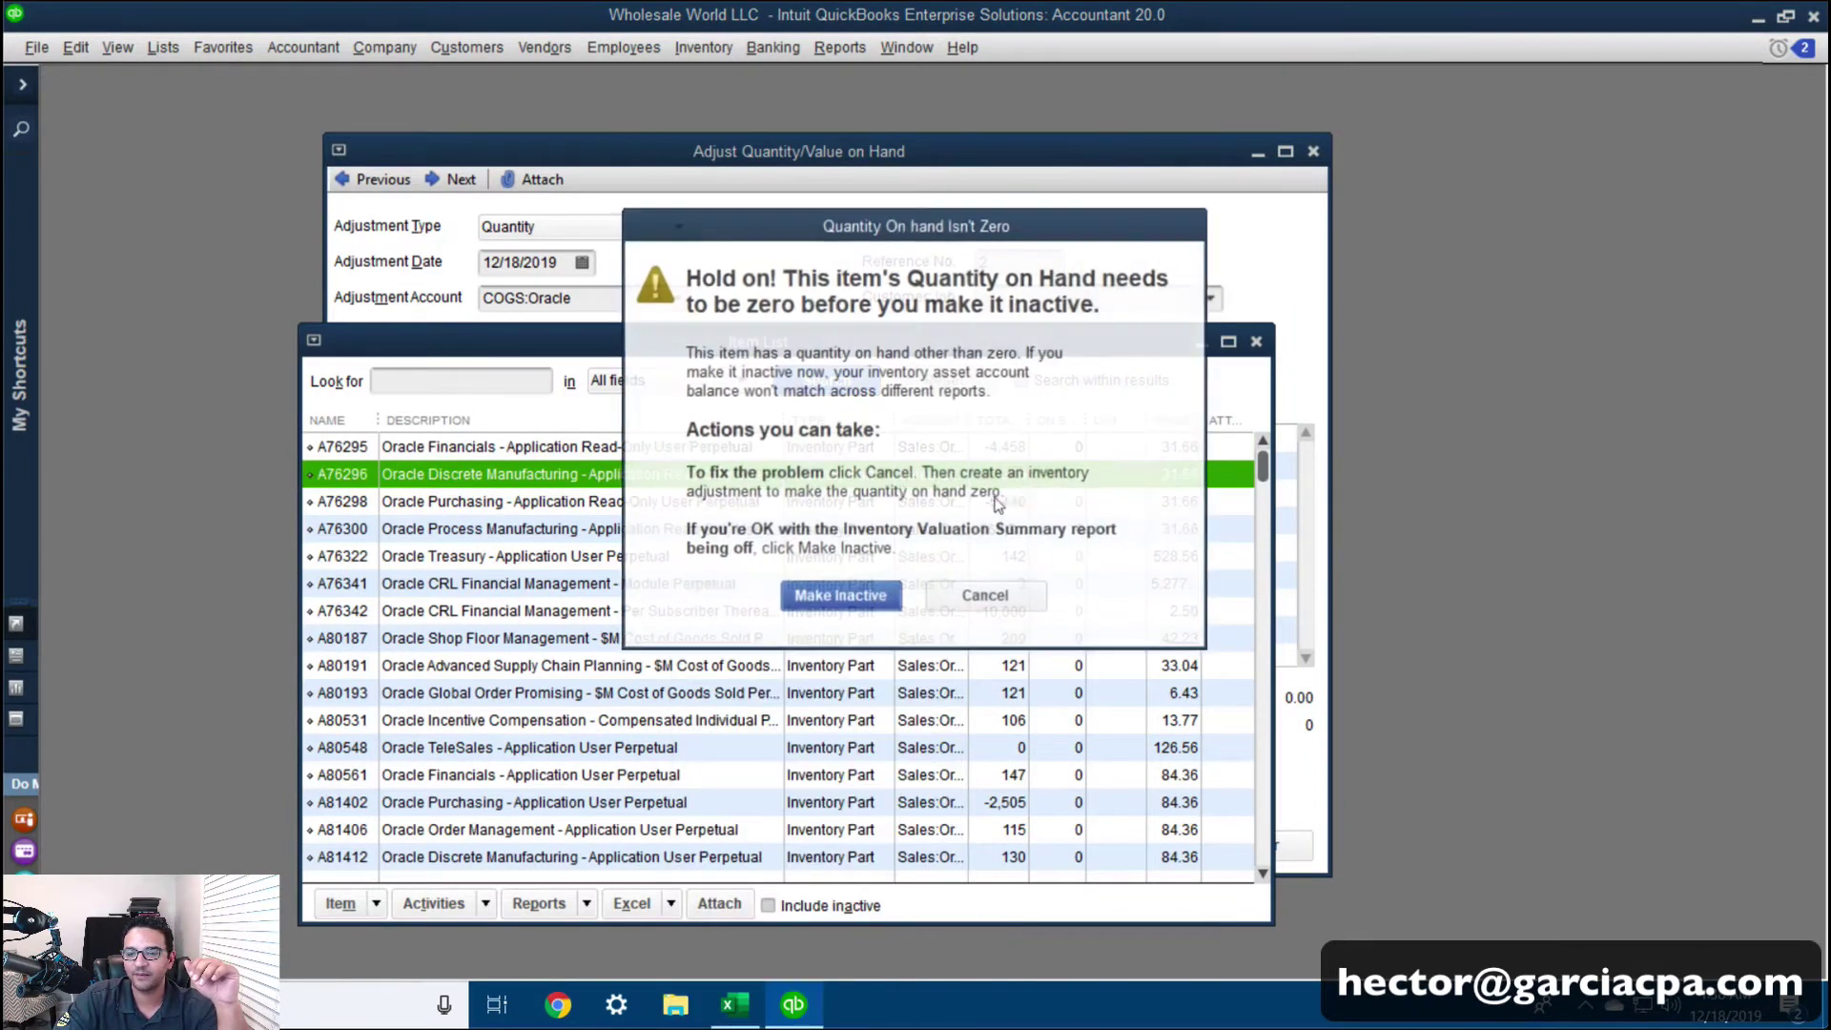
{"action": "left_click", "coordinate": [840, 597]}
Make items A76322 and A76298 inactive despite their nonzero quantities and close the Item List
{"action": "right_click", "coordinate": [635, 529]}
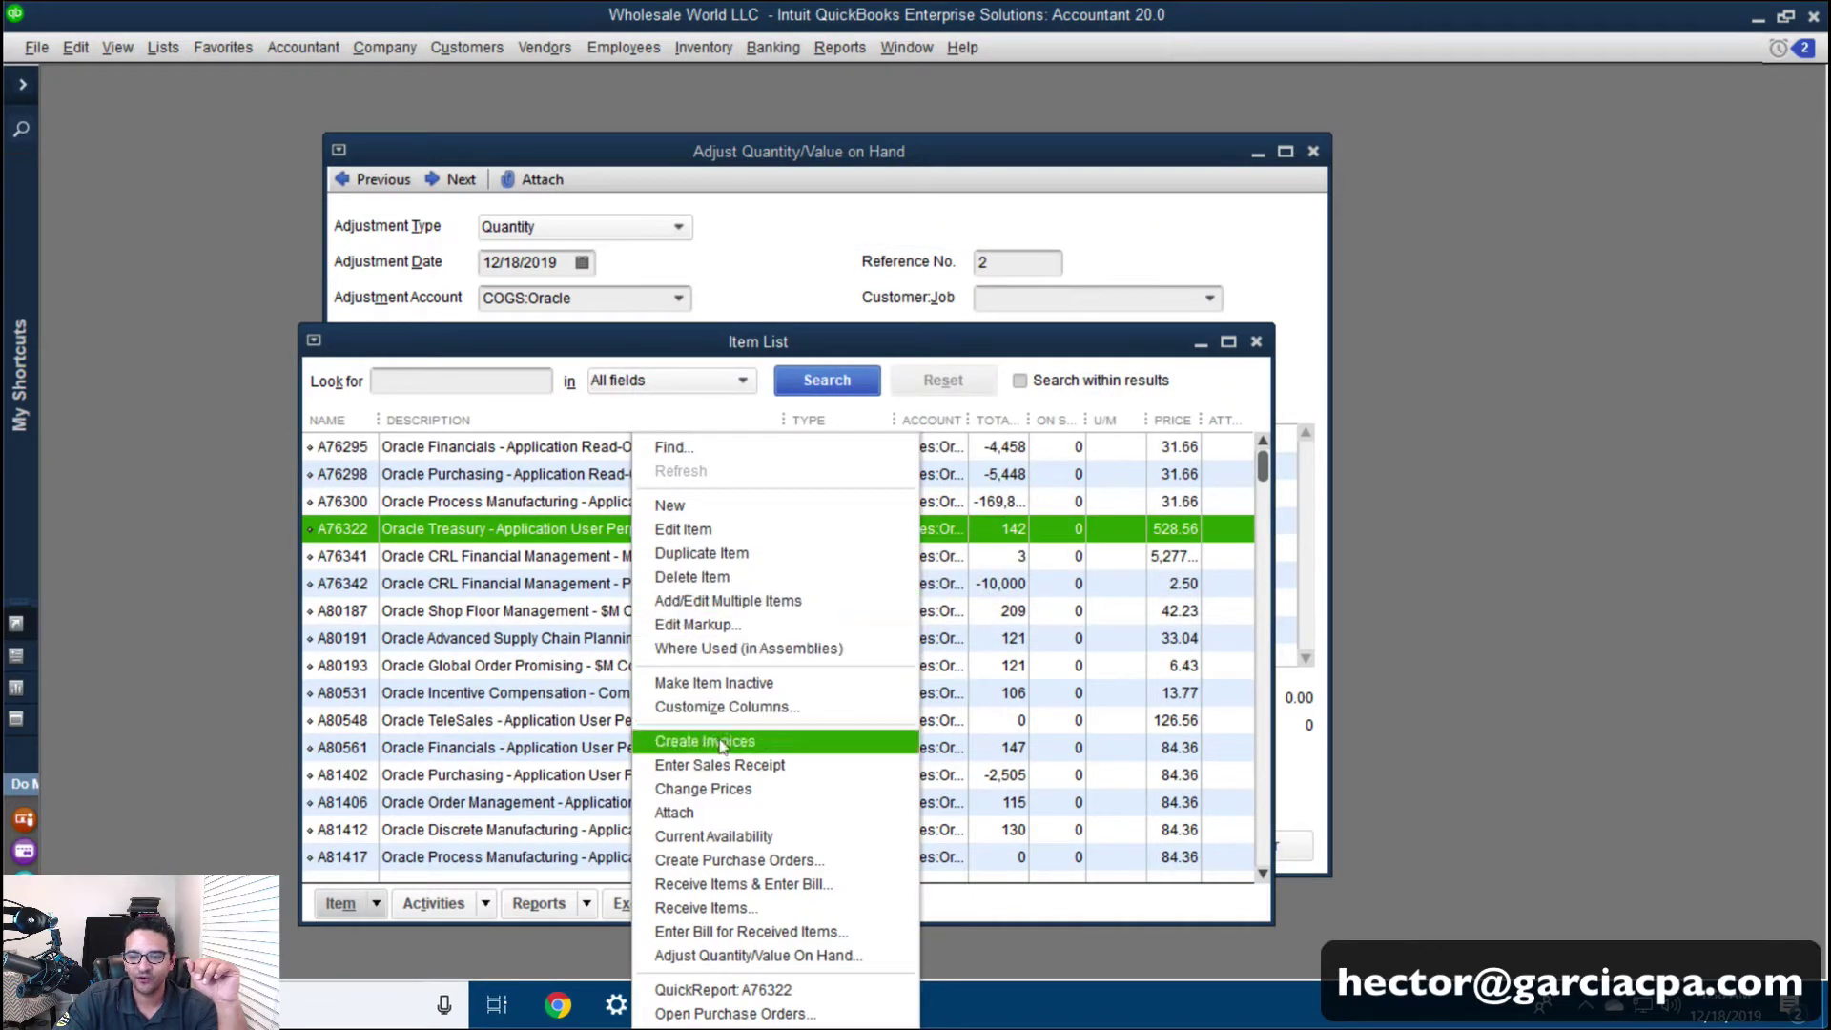
{"action": "left_click", "coordinate": [734, 684]}
{"action": "left_click", "coordinate": [840, 597]}
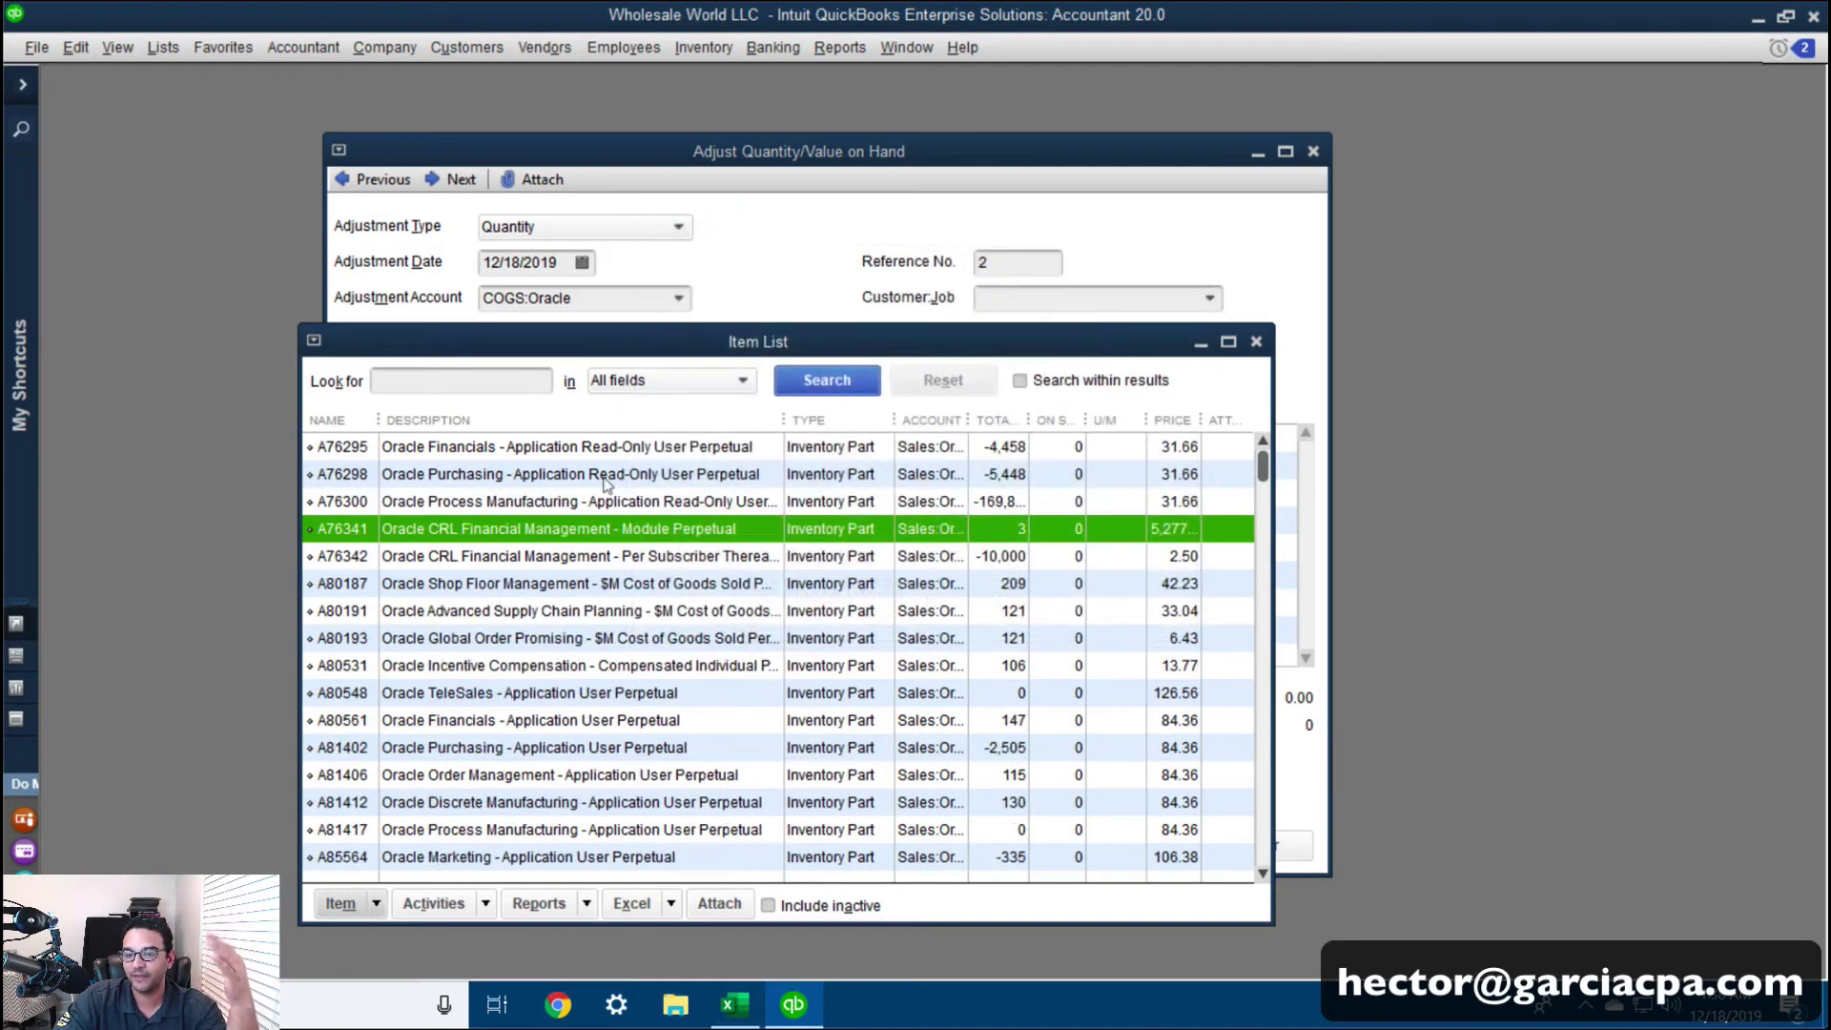
{"action": "right_click", "coordinate": [615, 476]}
{"action": "left_click", "coordinate": [724, 683]}
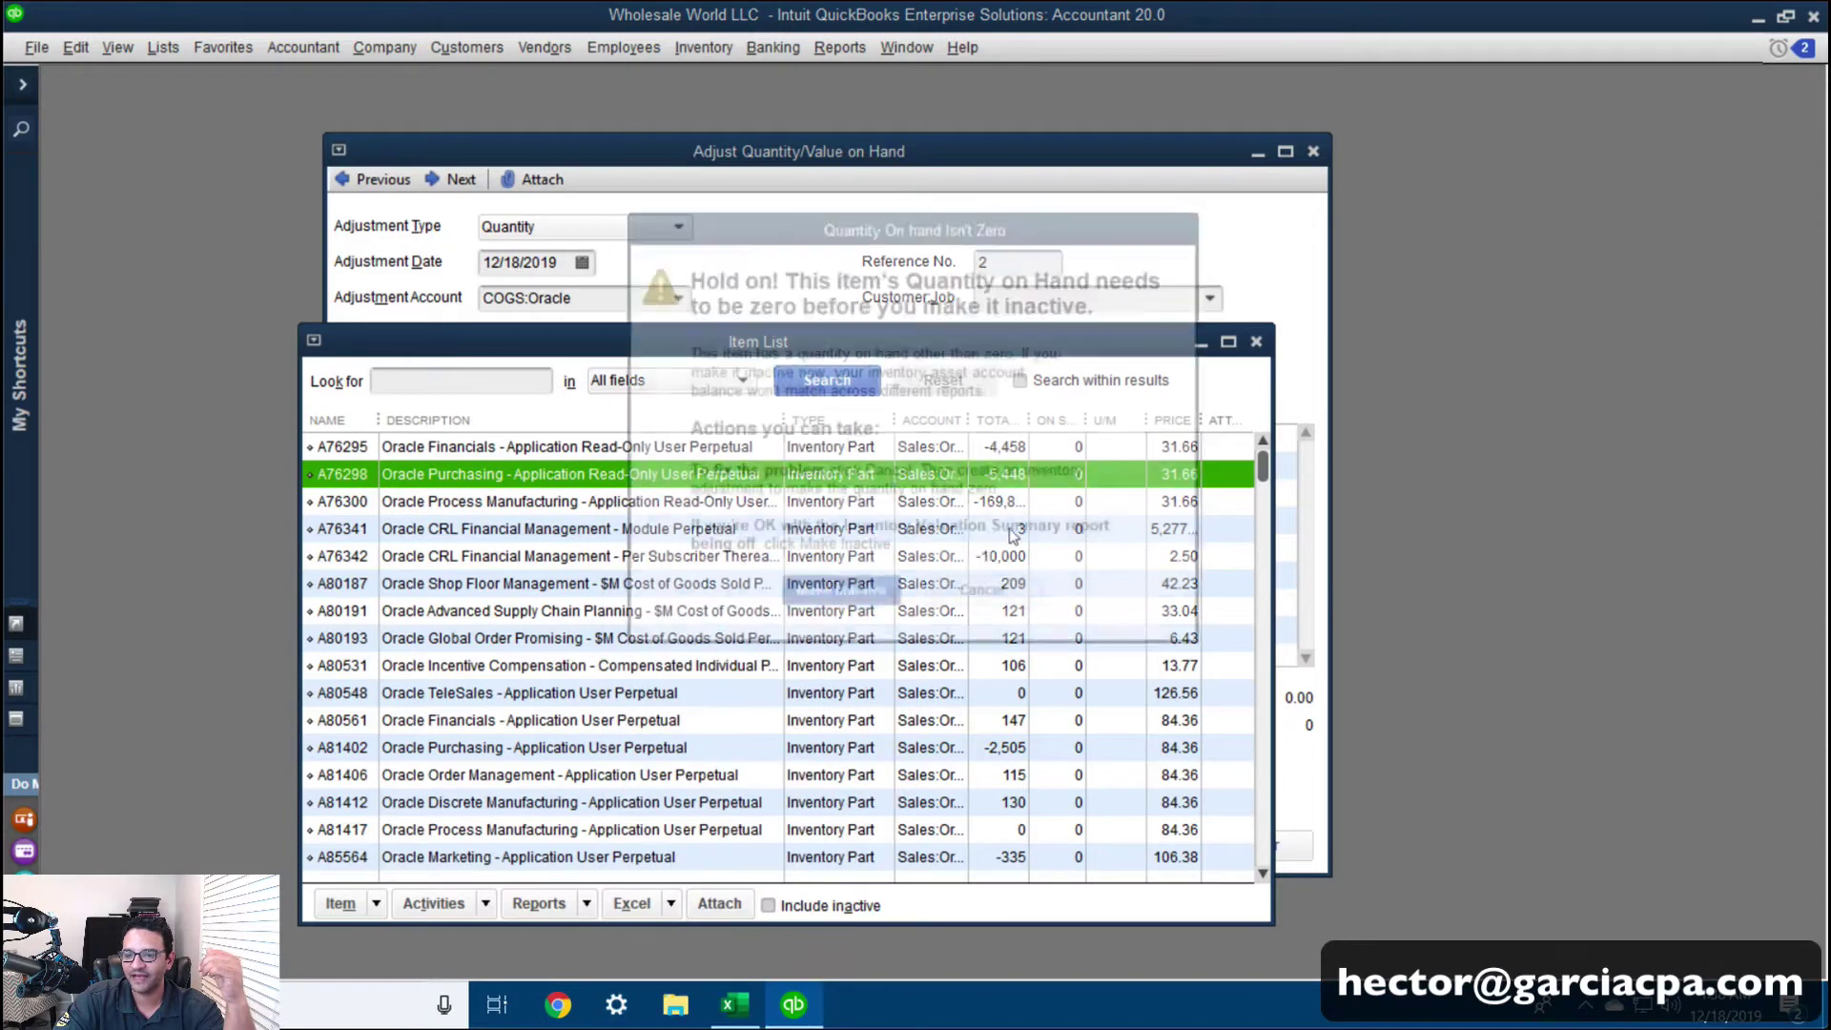
{"action": "left_click", "coordinate": [840, 597]}
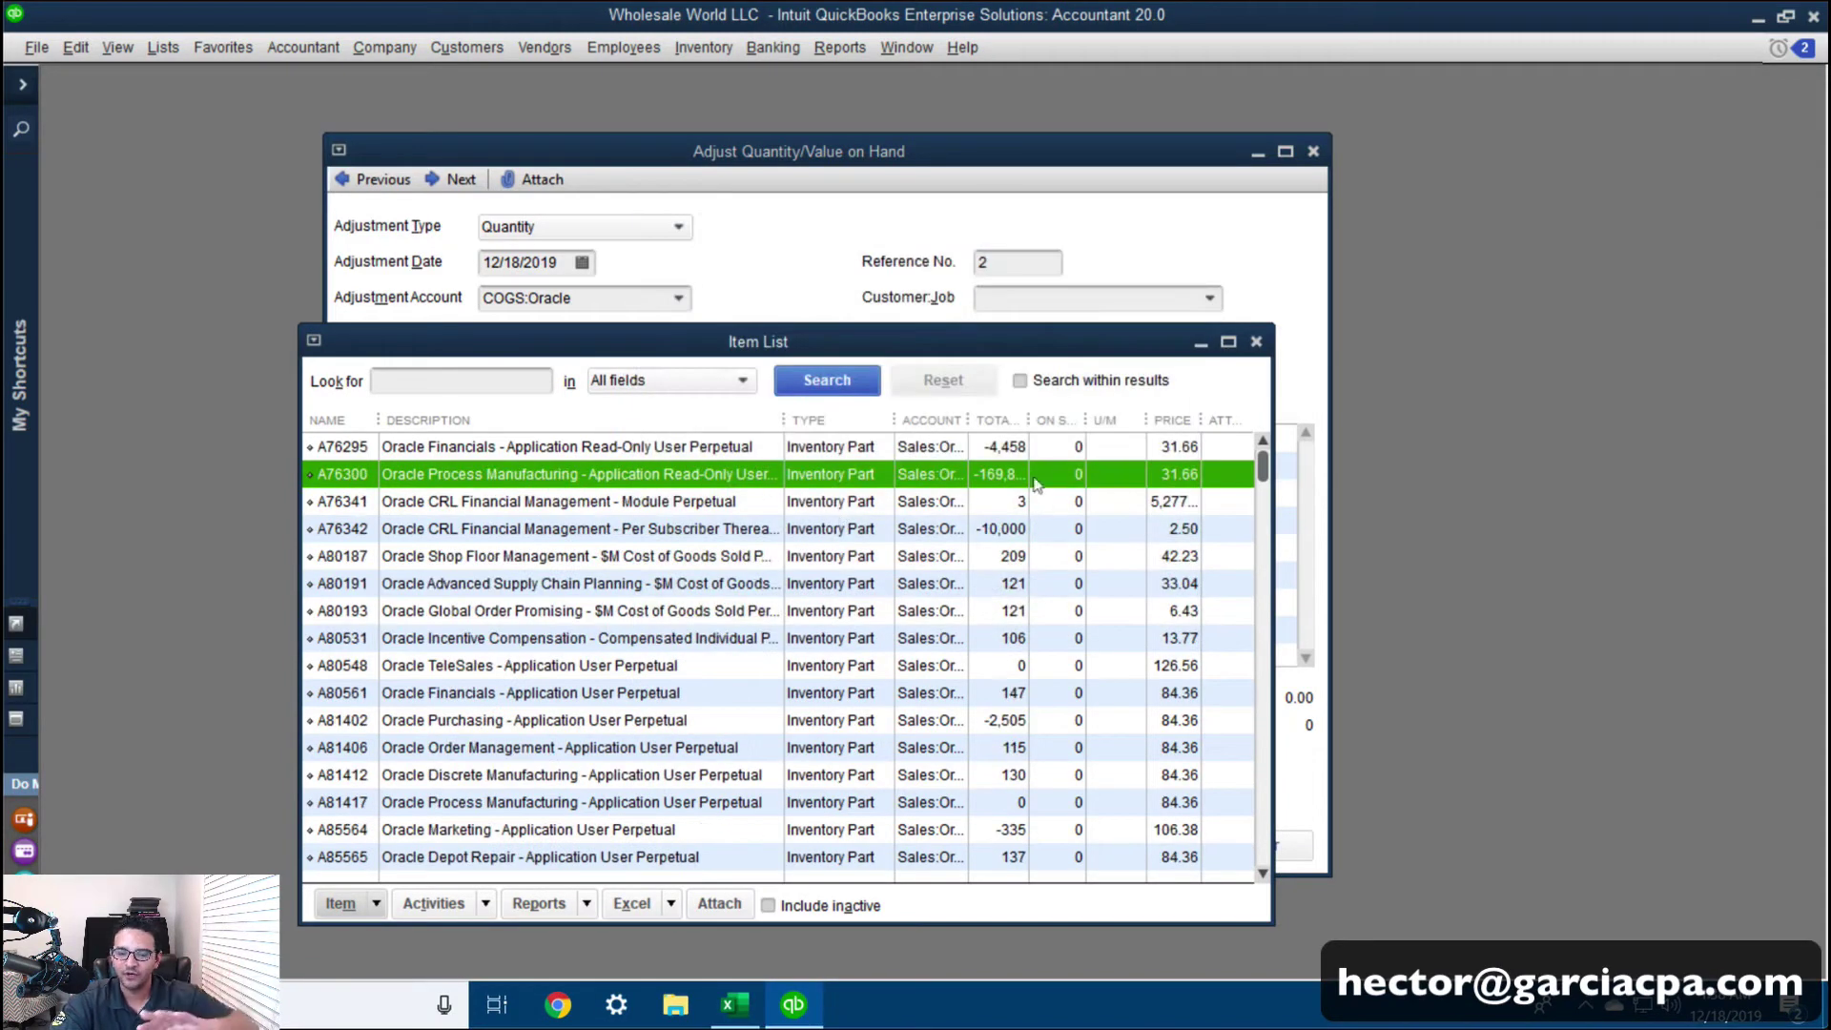
{"action": "left_click", "coordinate": [1256, 341]}
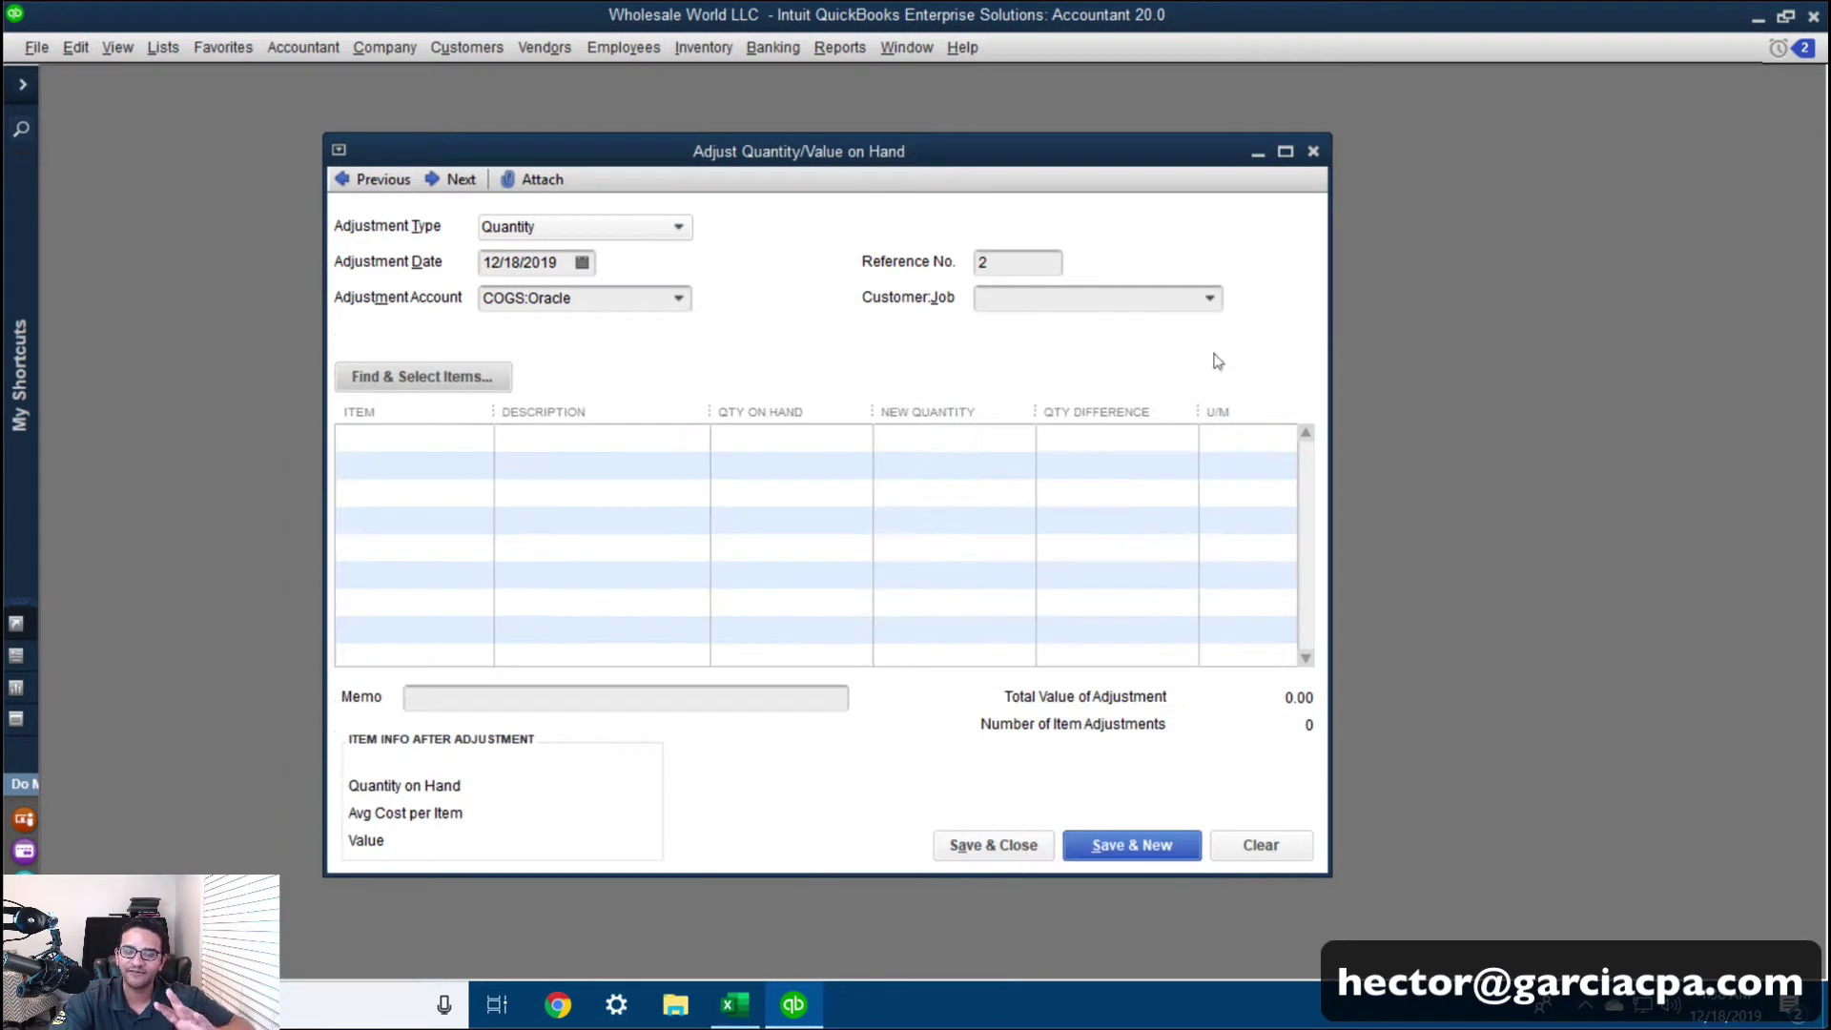
Open the item selection for the adjustment, include inactive items, and sort the list by quantity on hand in ascending order
{"action": "left_click", "coordinate": [447, 378]}
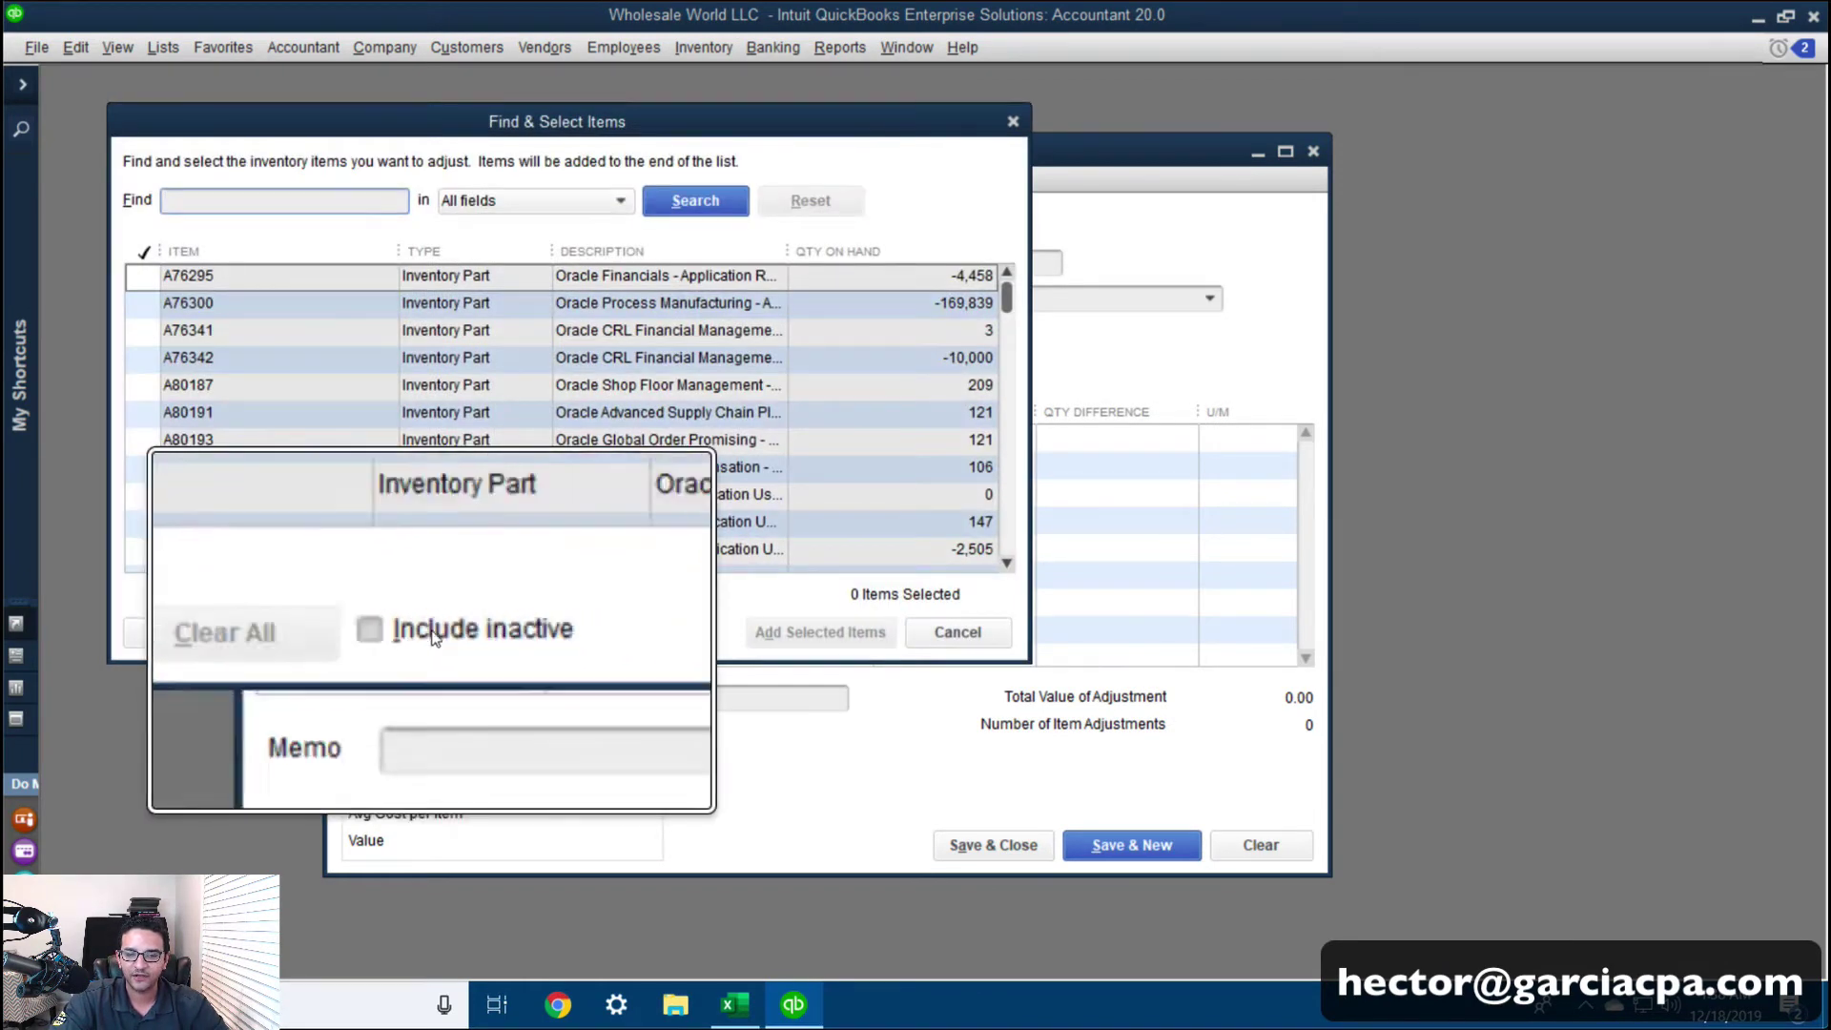
{"action": "left_click", "coordinate": [434, 633]}
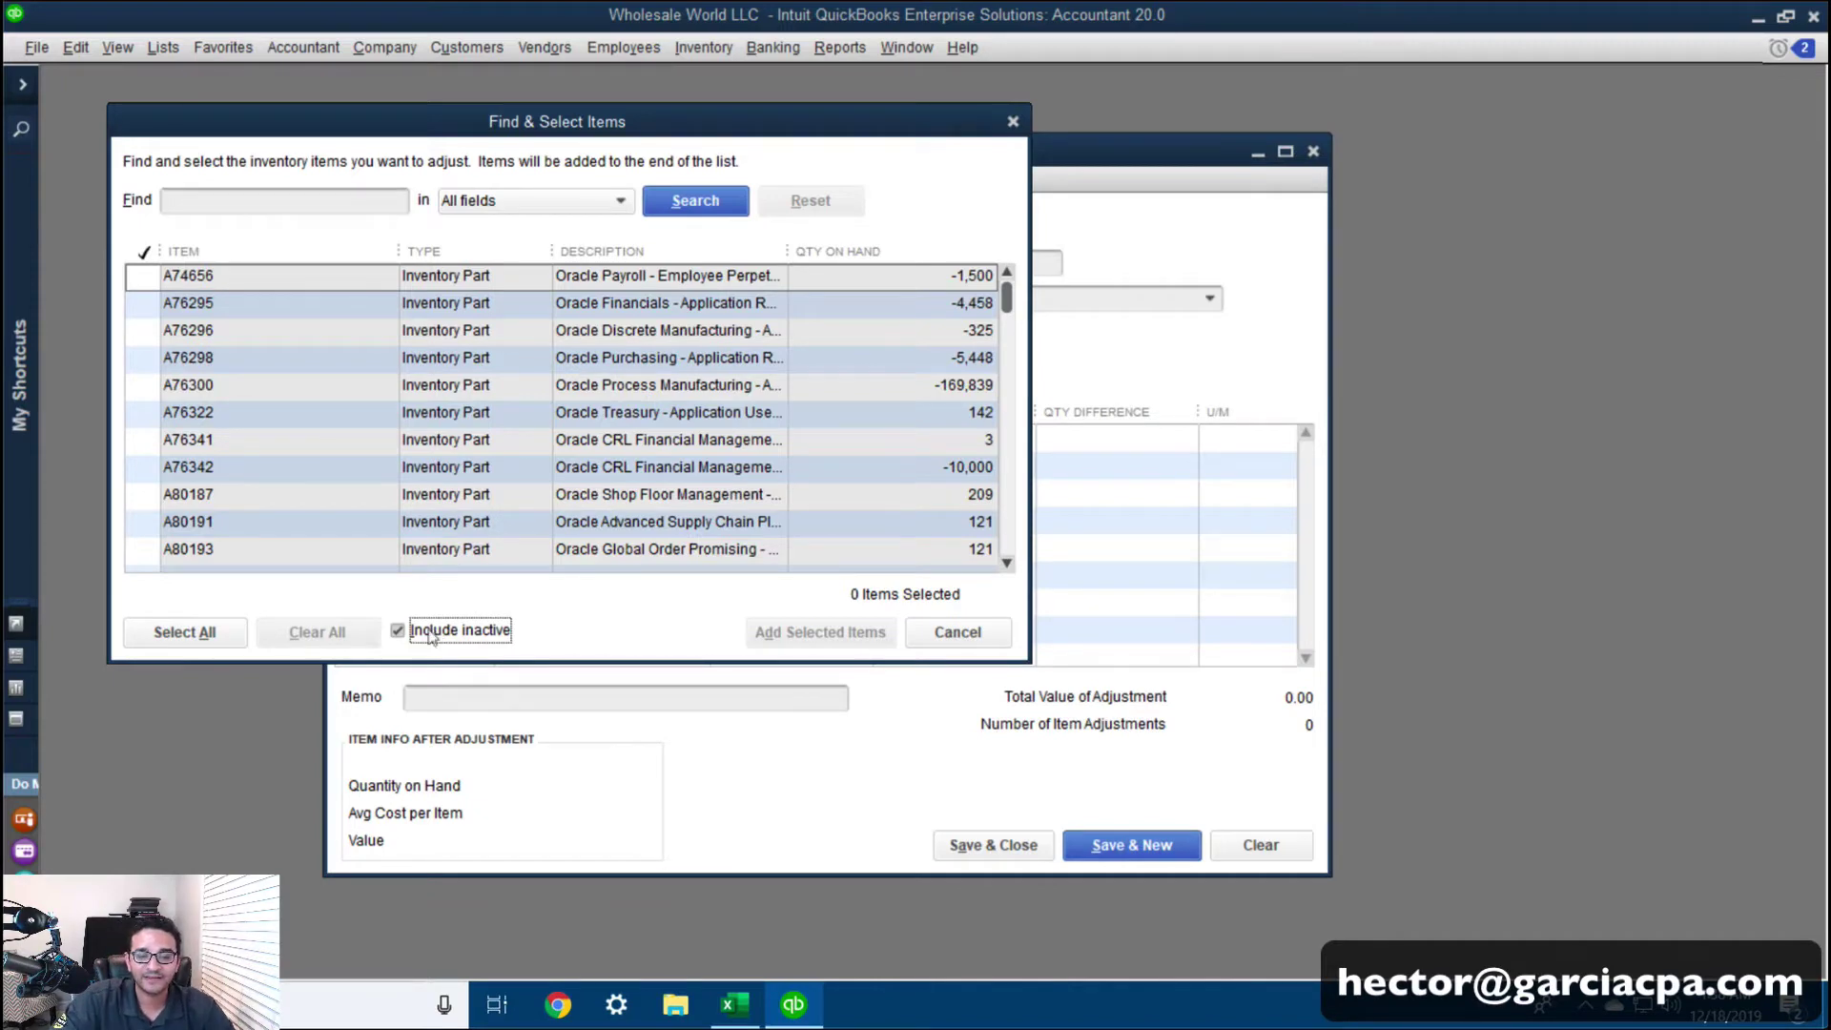
{"action": "left_click", "coordinate": [897, 252]}
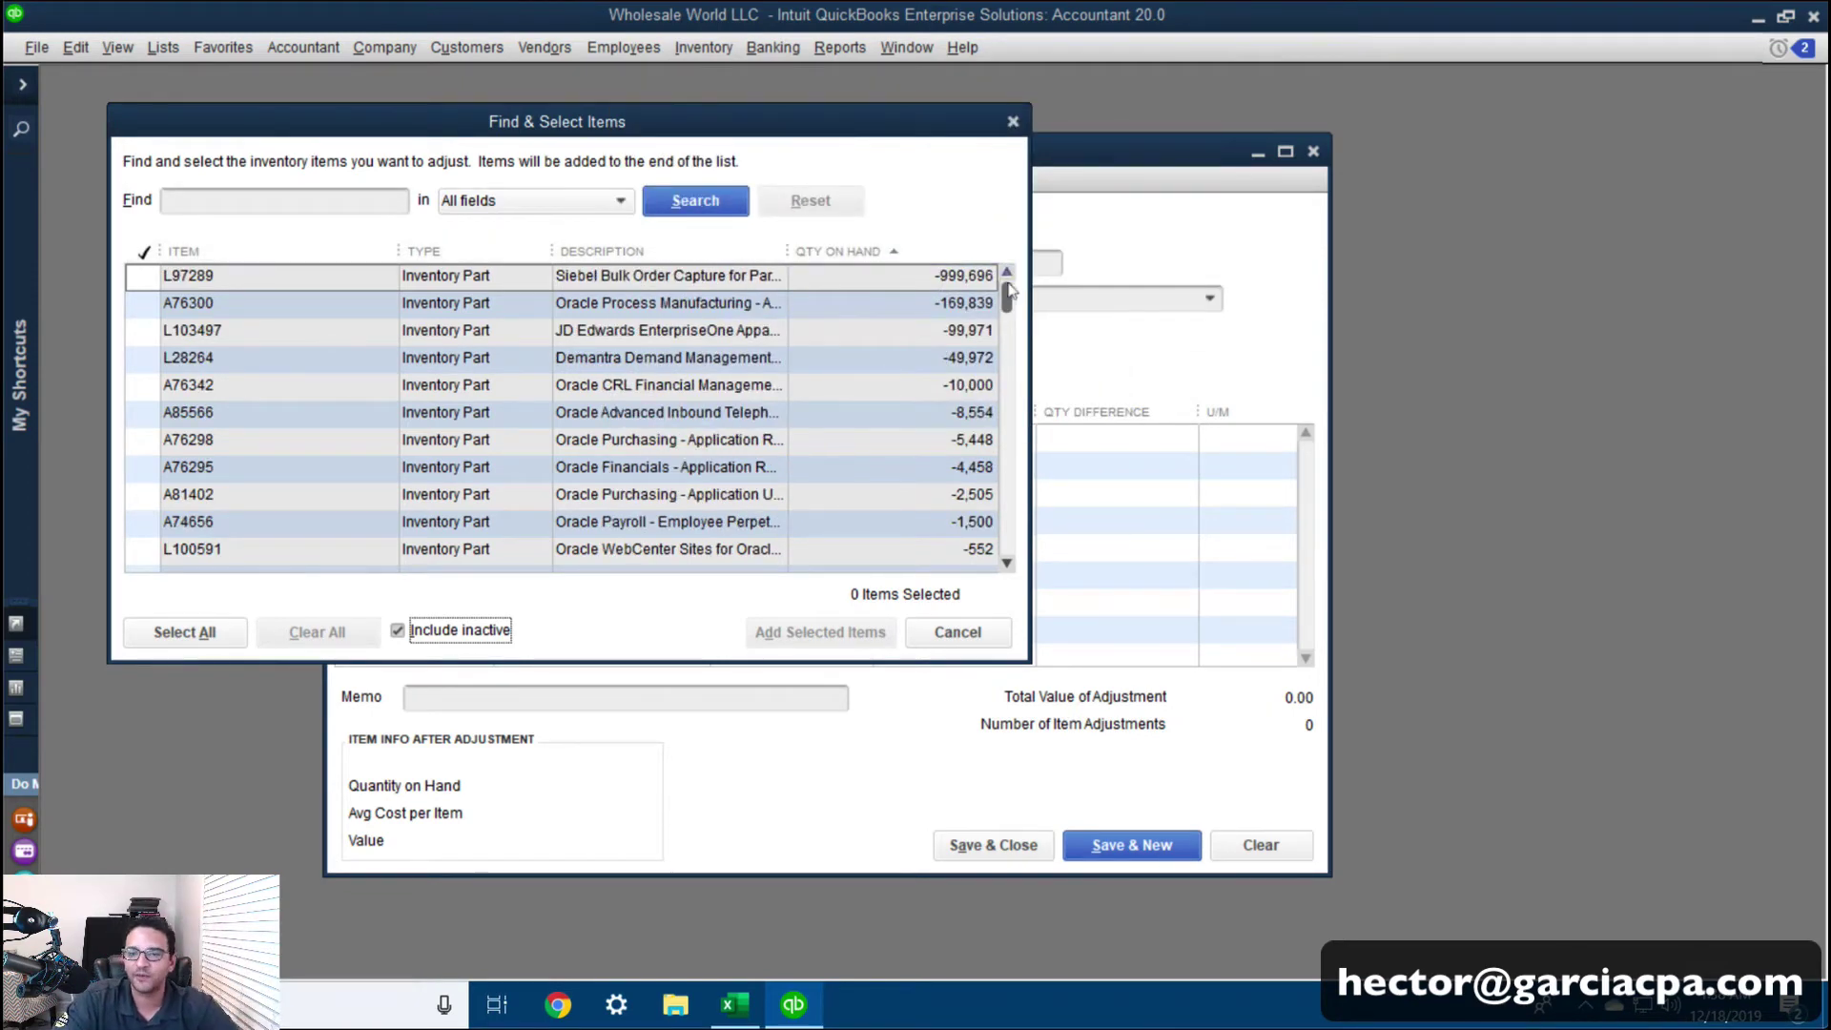
{"action": "left_click_drag", "start_coordinate": [1006, 294], "coordinate": [1013, 568]}
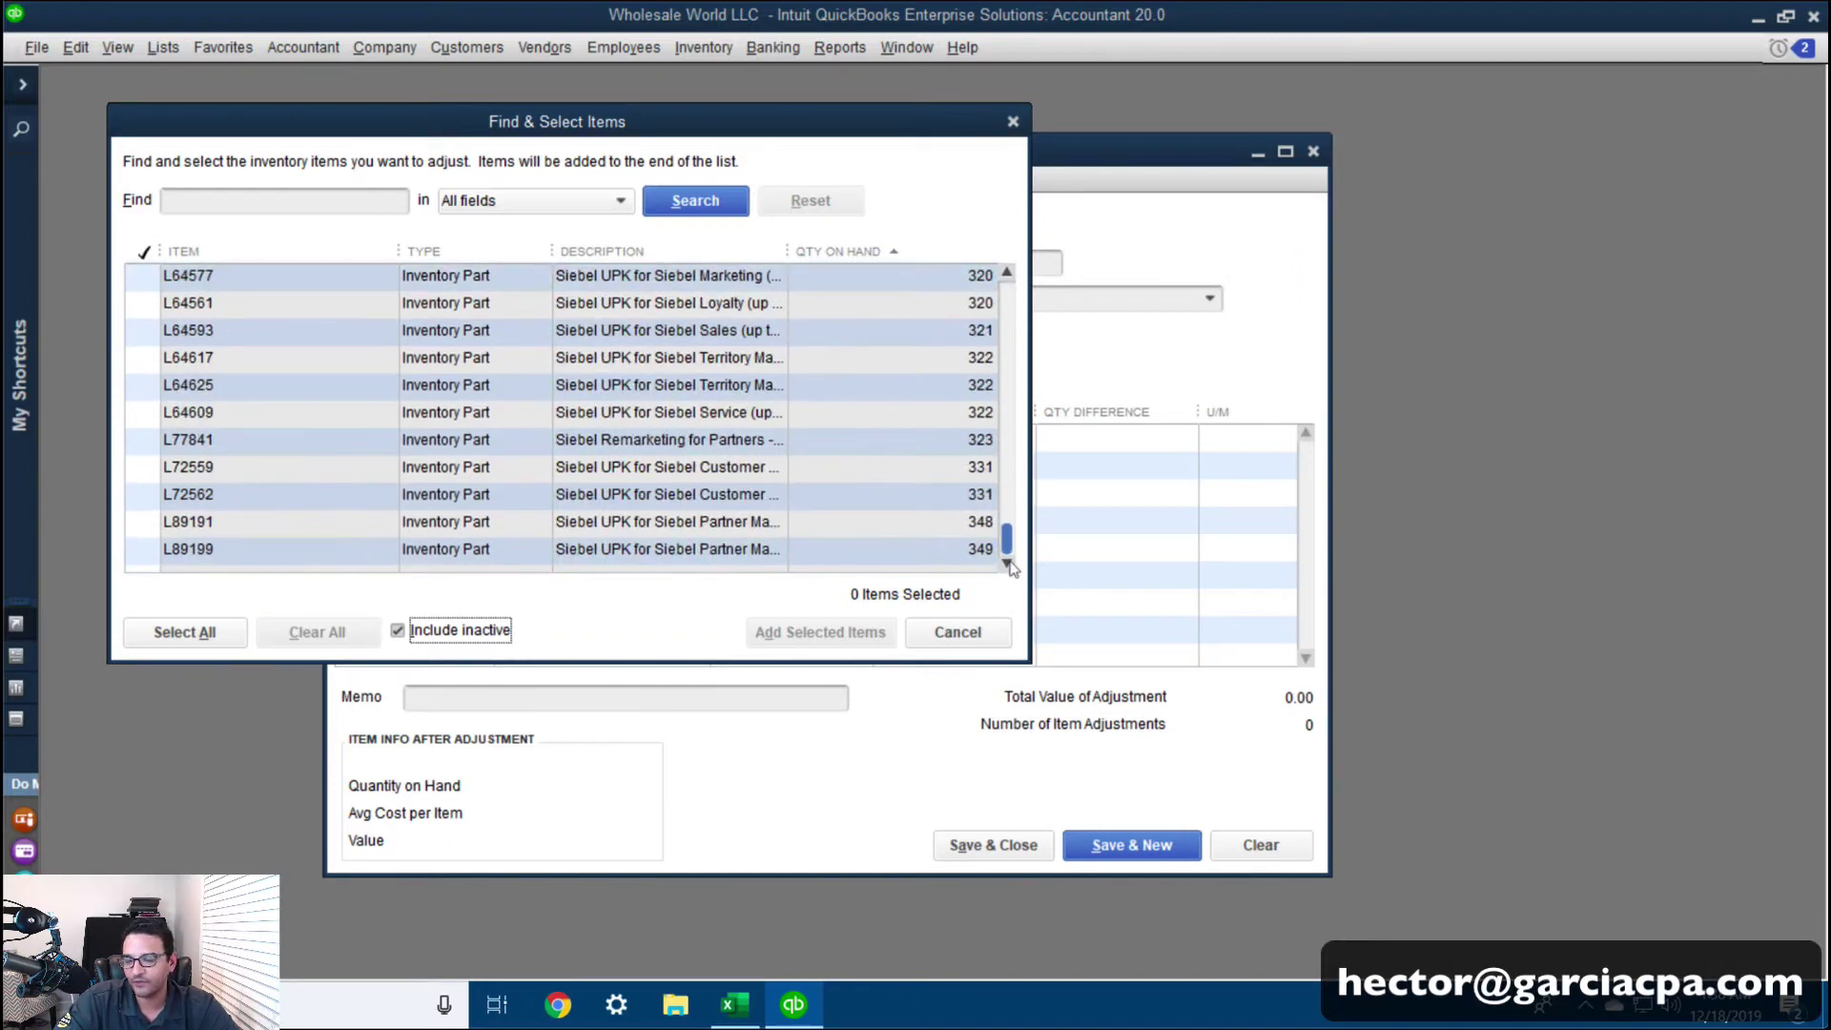
{"action": "left_click_drag", "start_coordinate": [1009, 546], "coordinate": [1025, 284]}
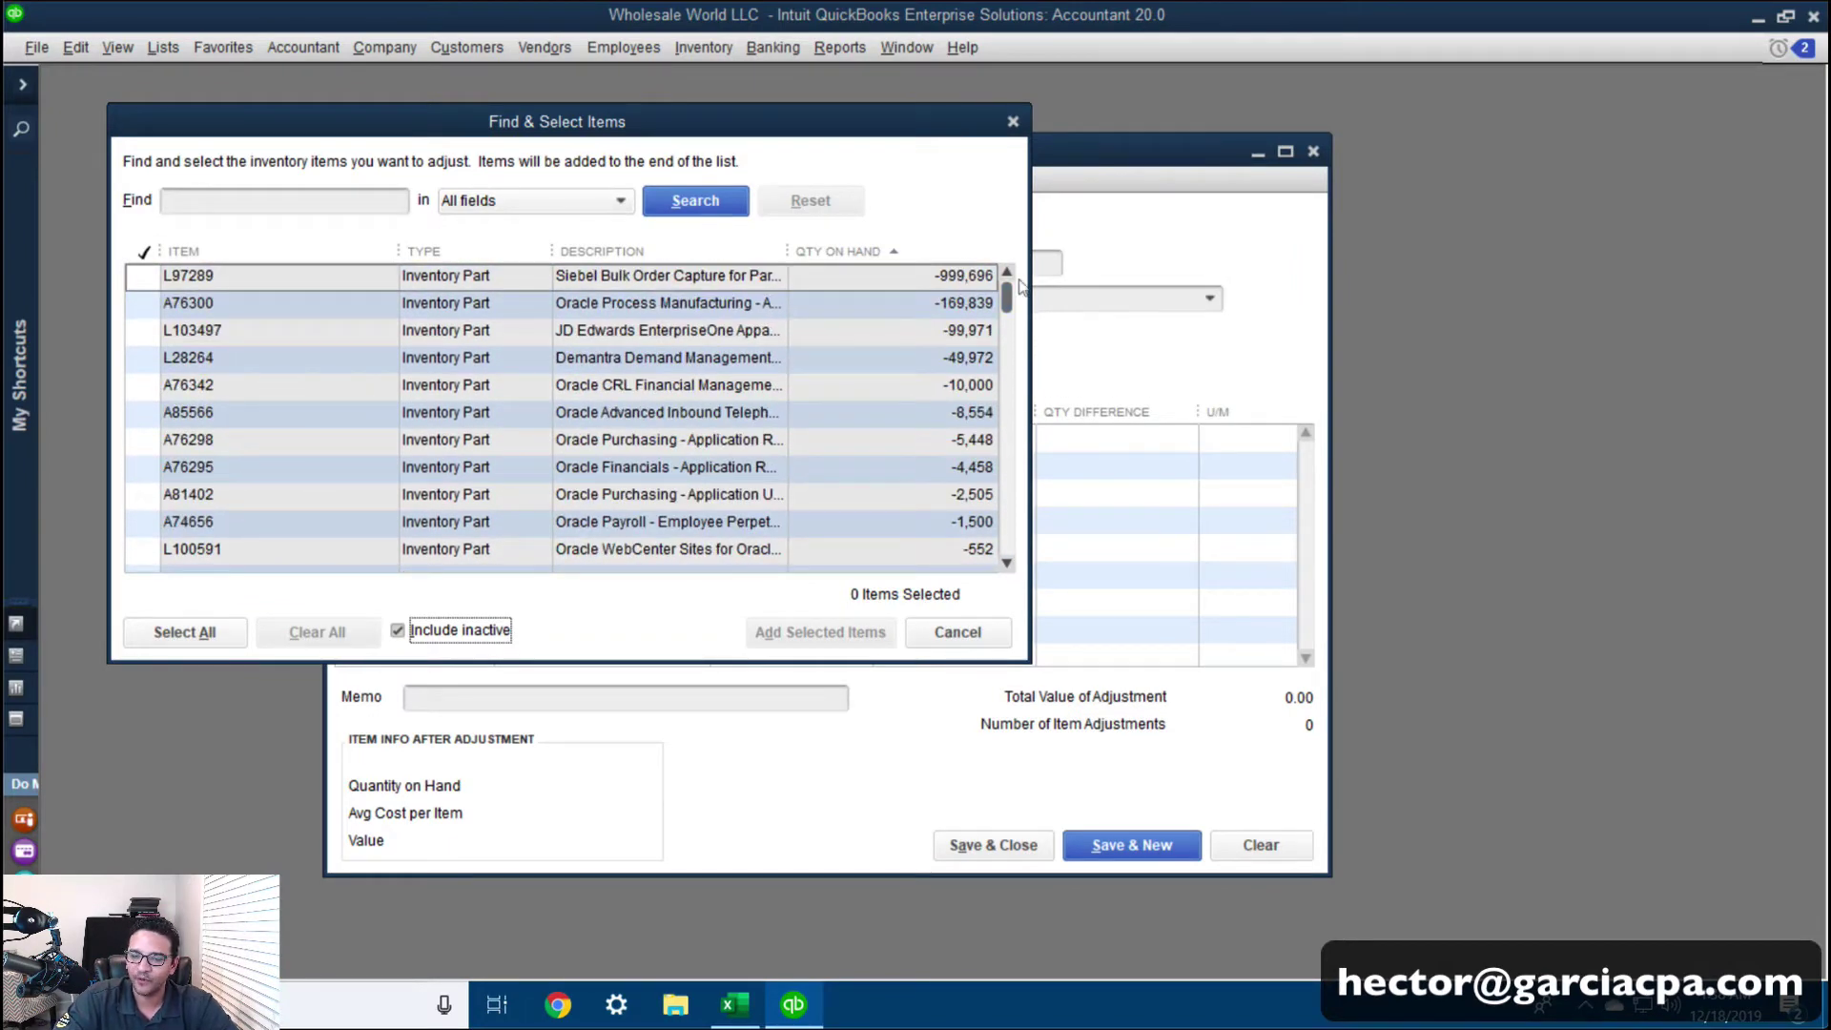
{"action": "left_click", "coordinate": [490, 197]}
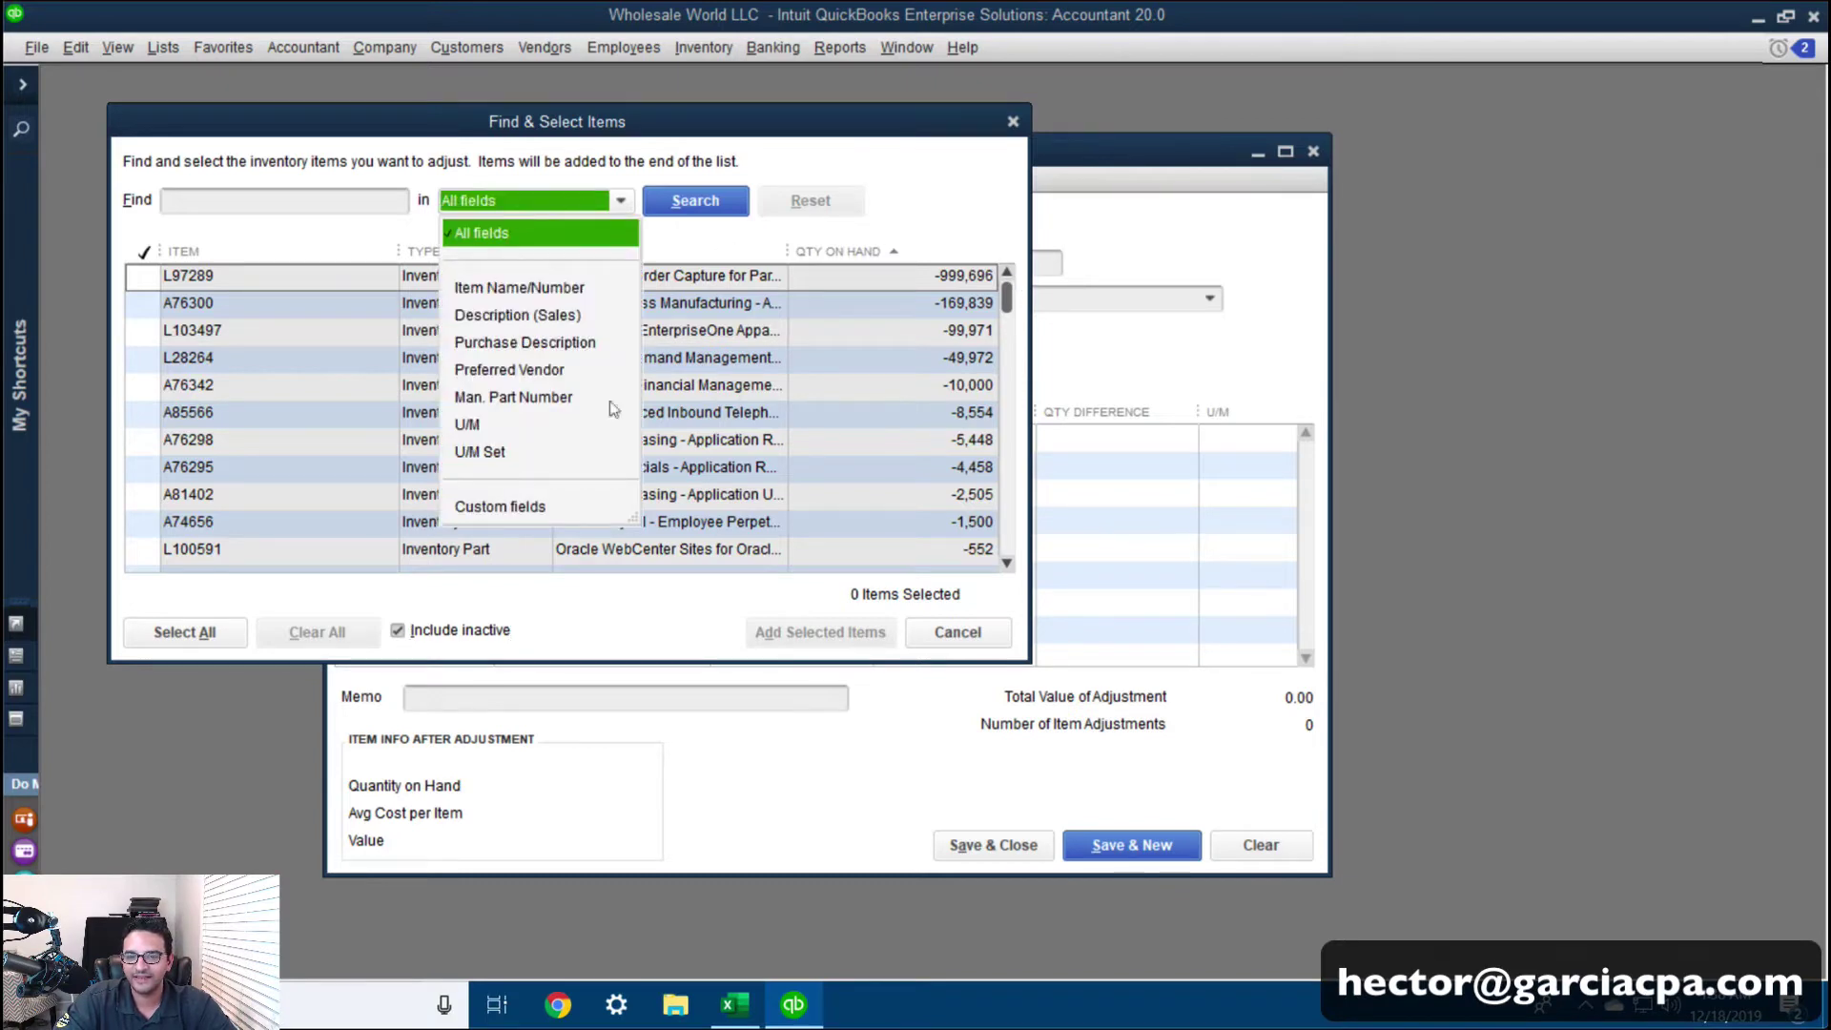
{"action": "left_click", "coordinate": [965, 199]}
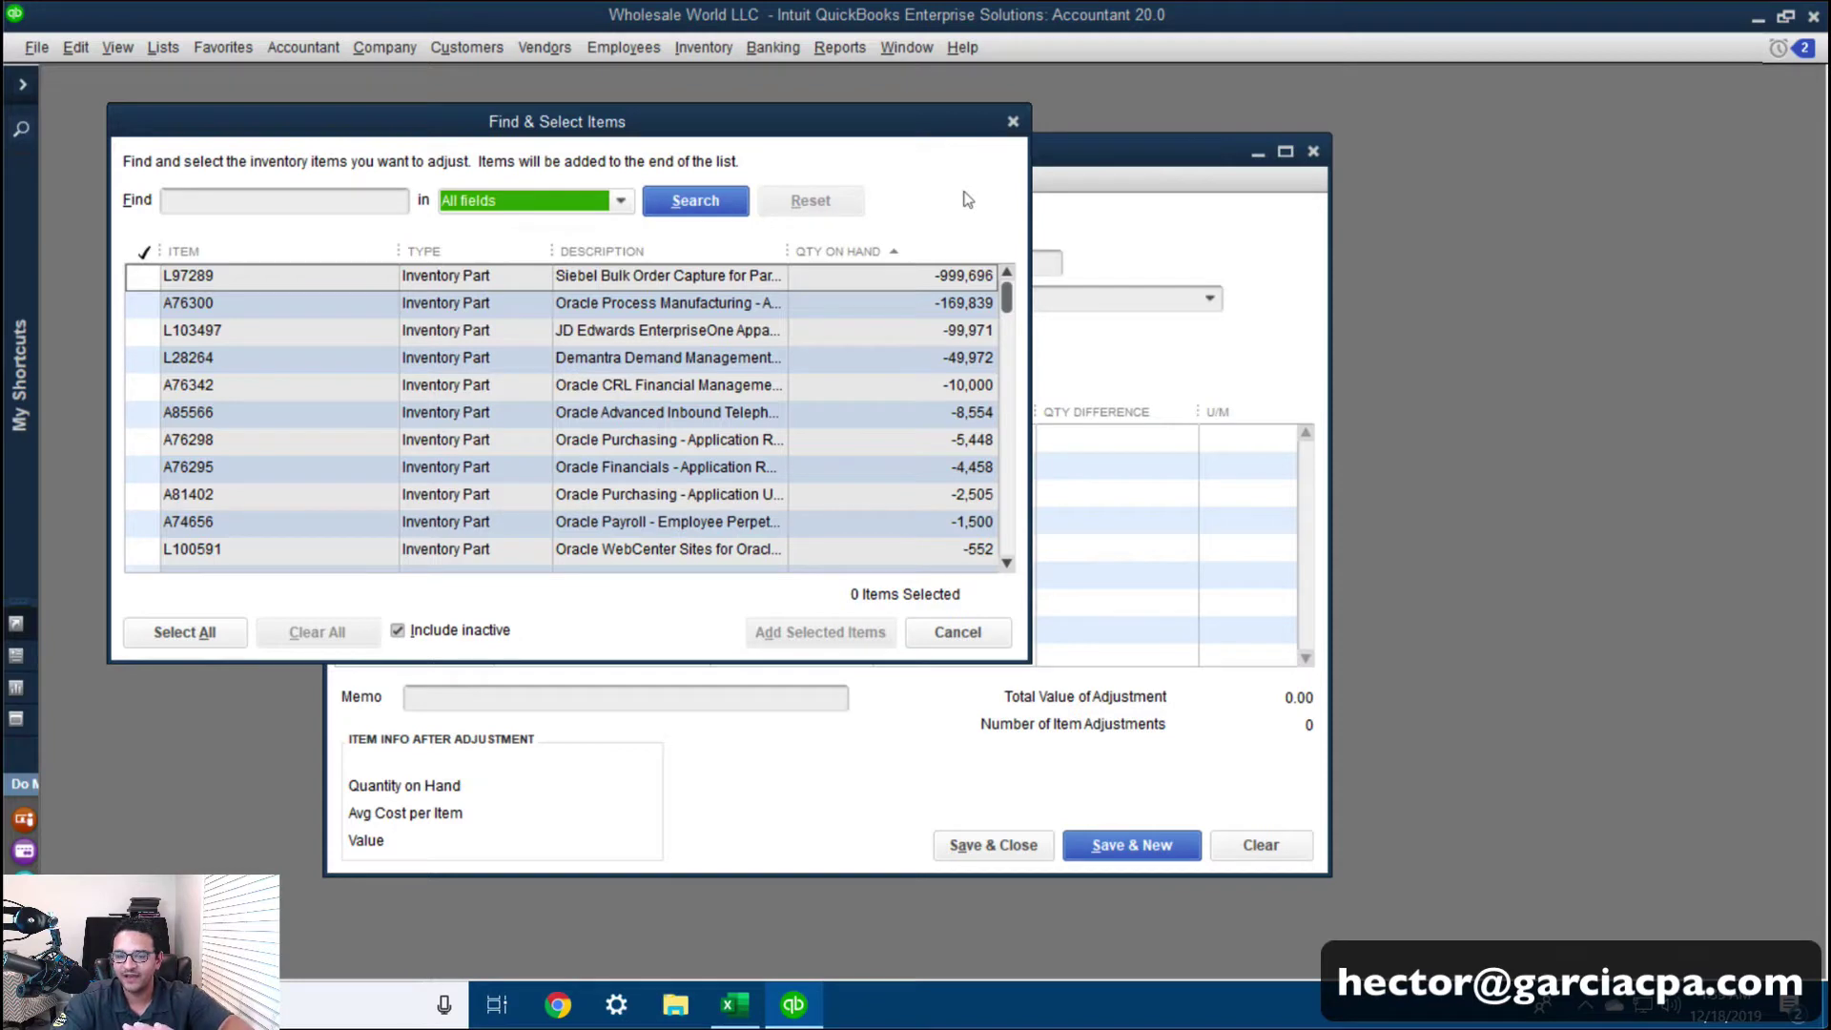
Select all items in the adjustment's item selection list
{"action": "left_click", "coordinate": [181, 630]}
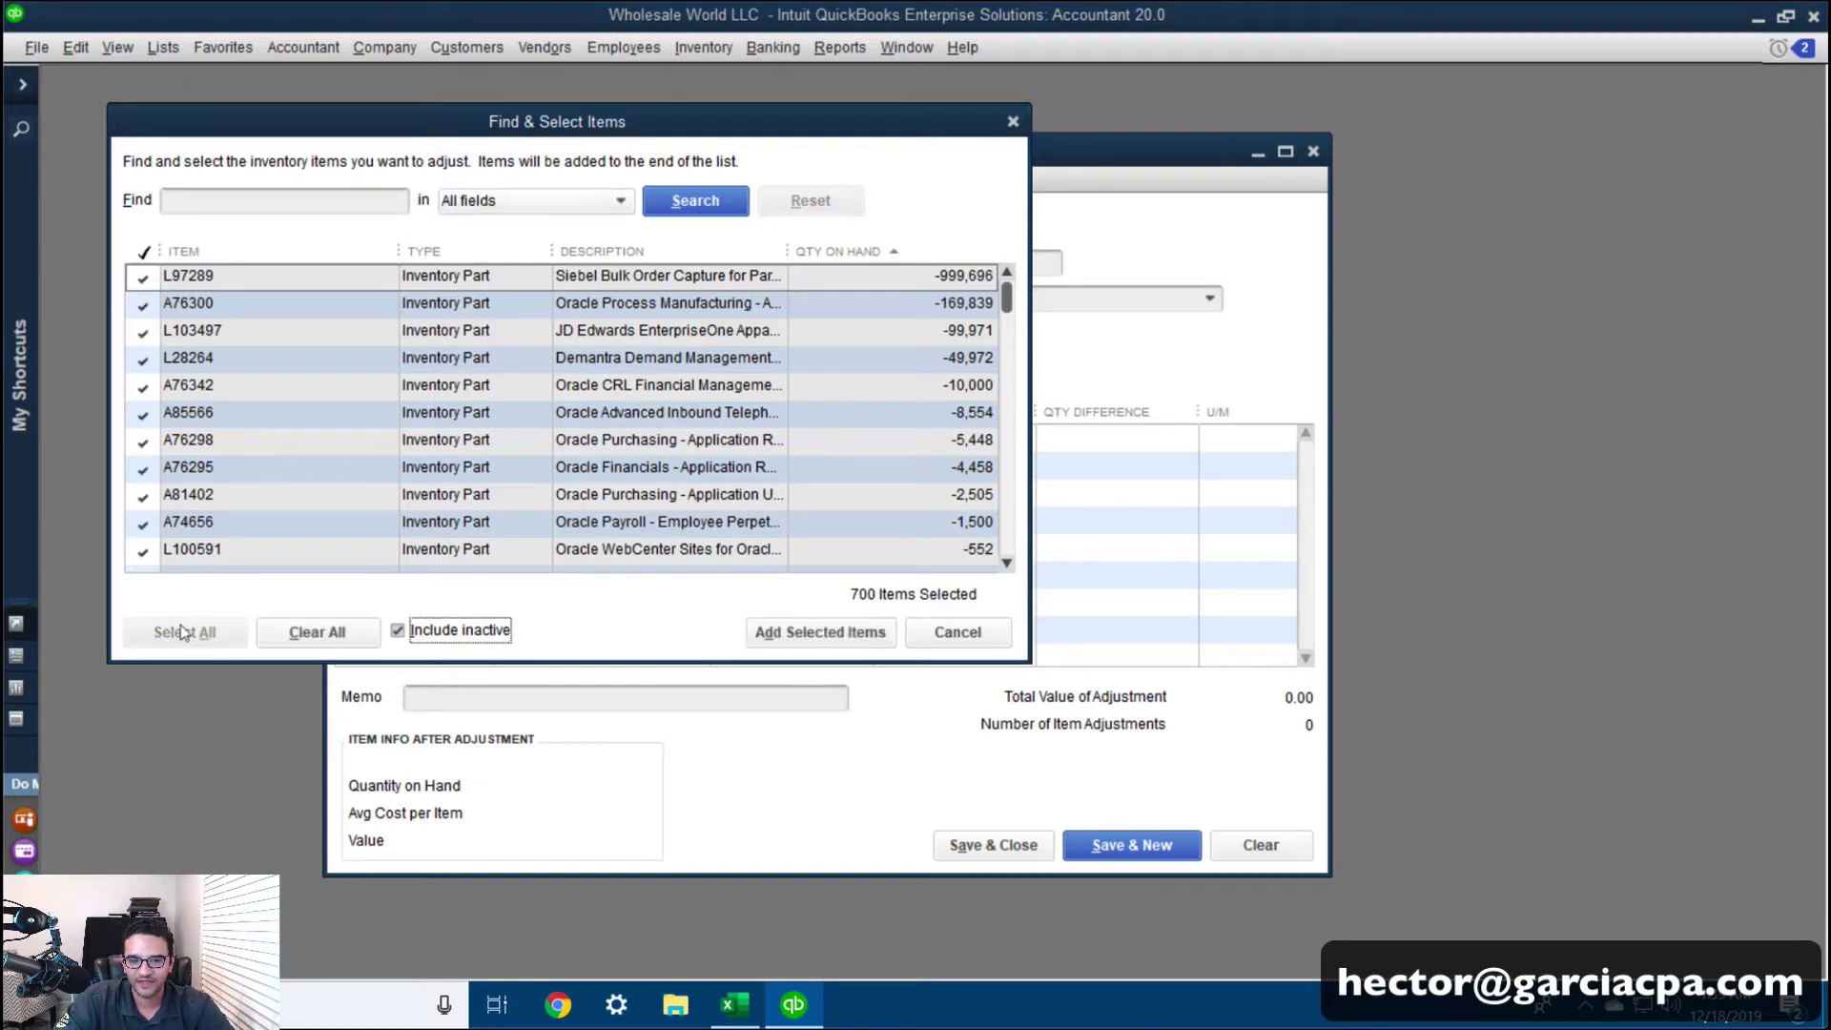
{"action": "mouse_move", "coordinate": [1007, 299]}
{"action": "left_mouse_down"}
{"action": "mouse_move", "coordinate": [1007, 315]}
{"action": "mouse_move", "coordinate": [1006, 298]}
{"action": "left_mouse_up"}
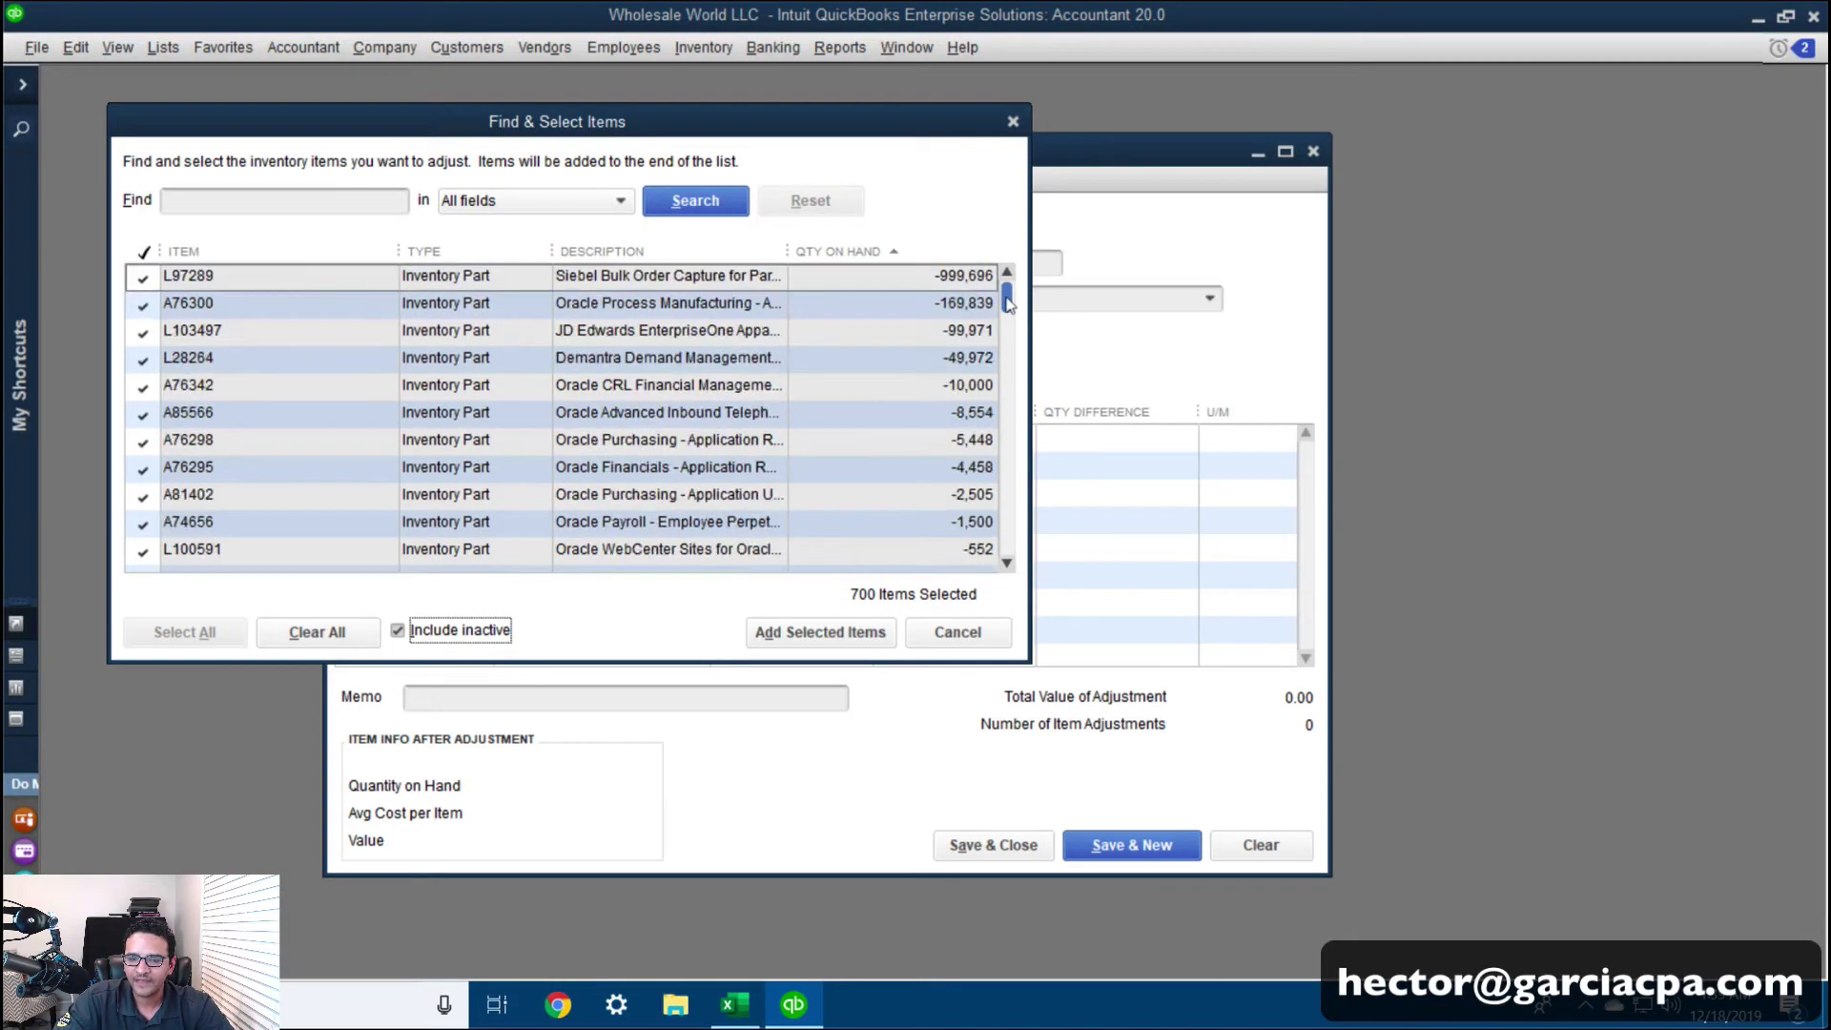
{"action": "scroll", "coordinate": [982, 472], "scroll_direction": "down", "scroll_amount": 3}
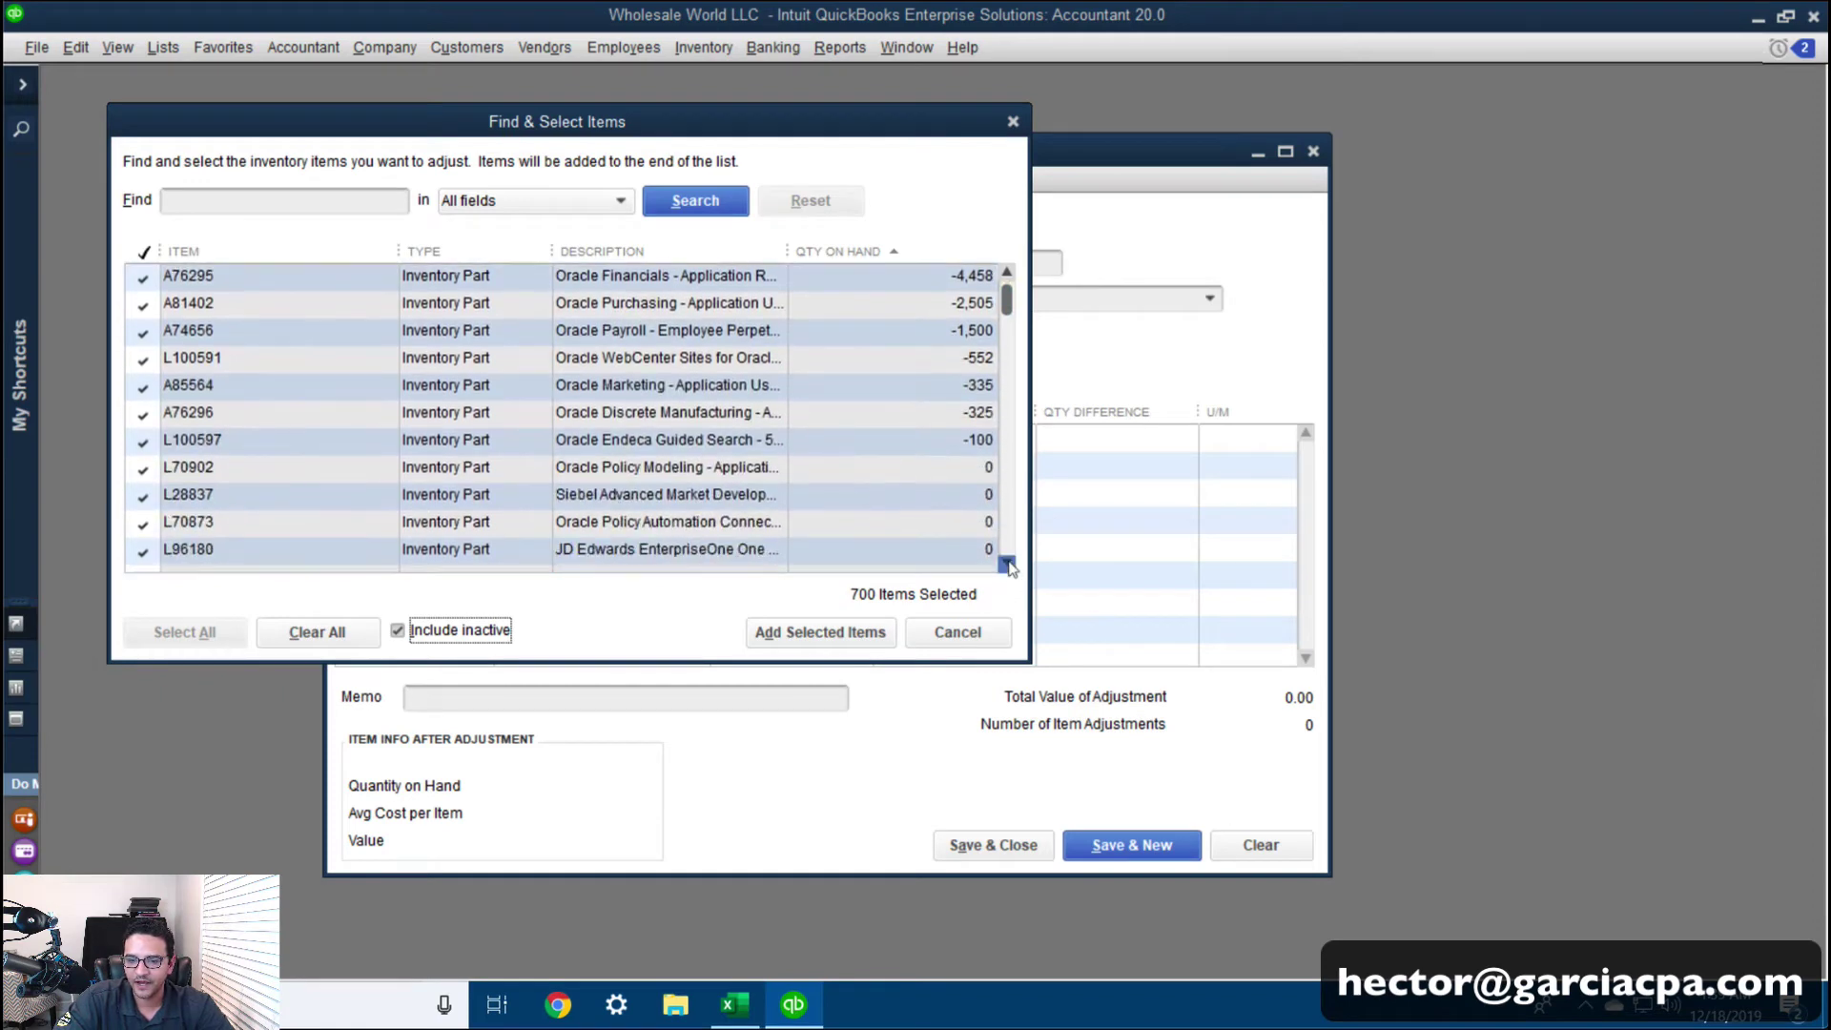
Deselect the items with zero quantity on hand one by one, from L70902 down through L54699
{"action": "left_click", "coordinate": [141, 469]}
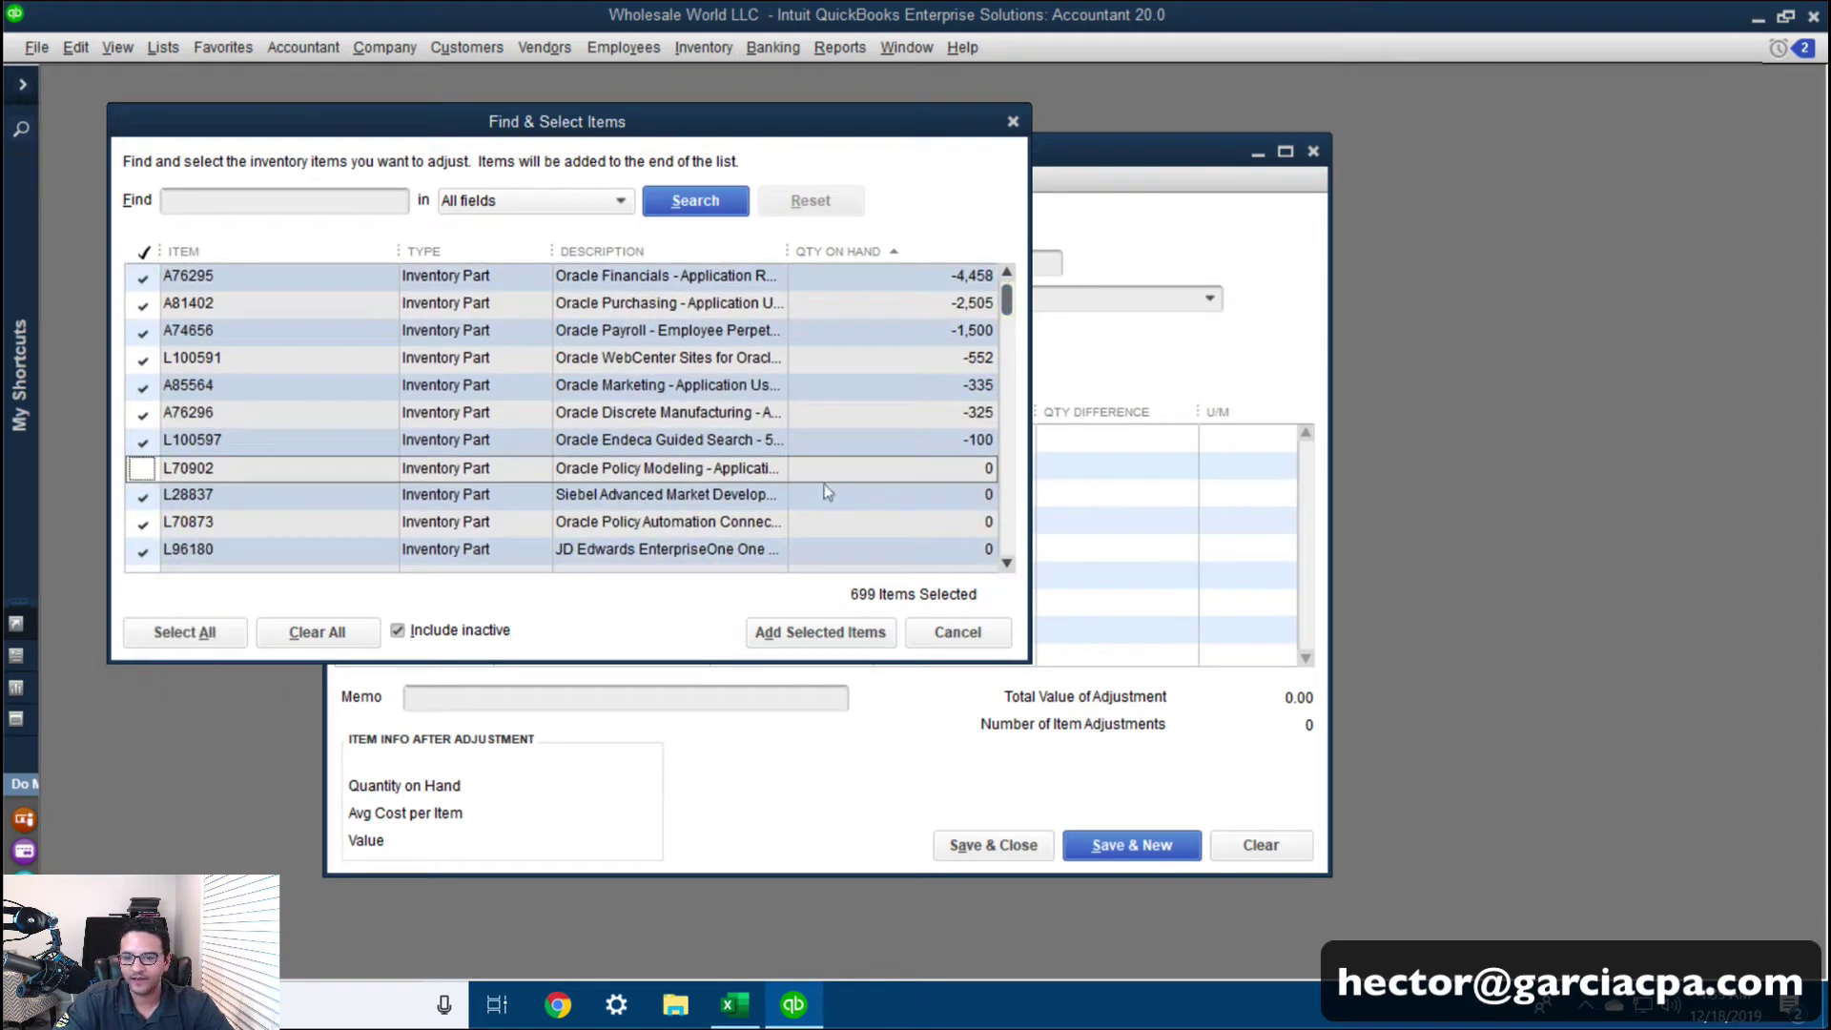
{"action": "left_click", "coordinate": [631, 484]}
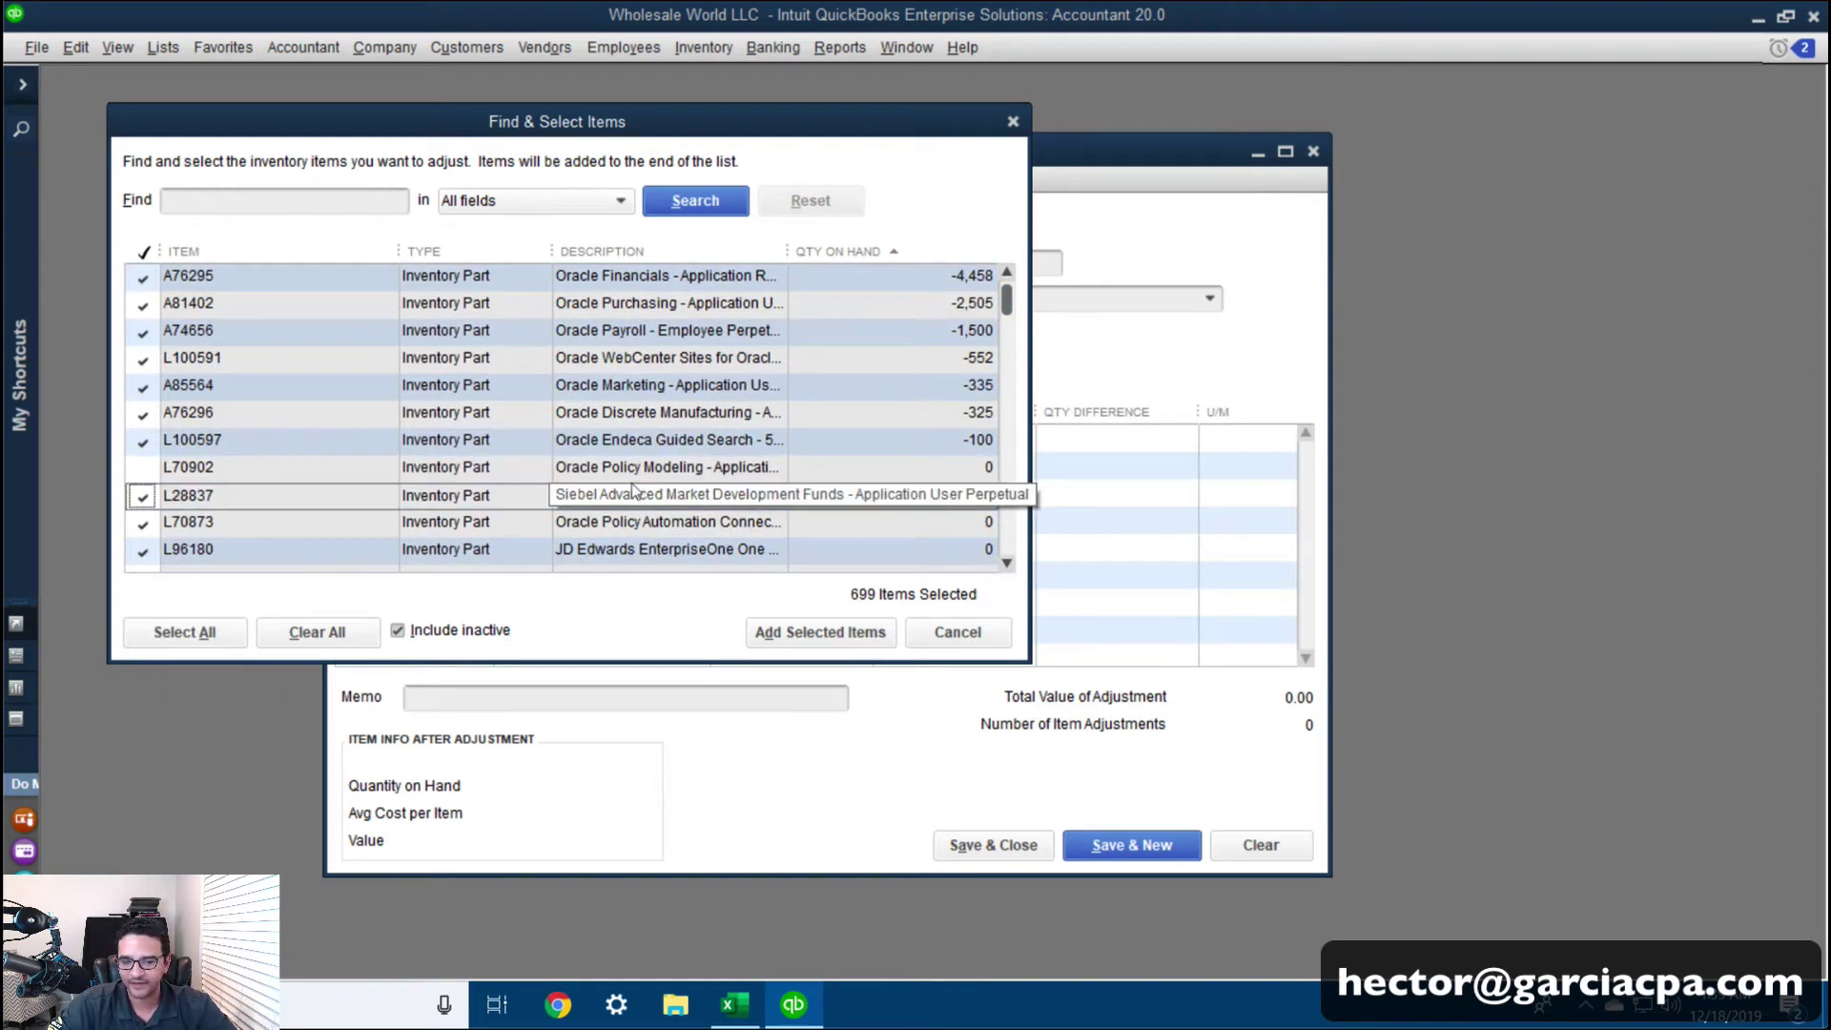
{"action": "key", "text": "space"}
{"action": "key", "text": "Down"}
{"action": "key", "text": "space"}
{"action": "key", "text": "Down"}
{"action": "key", "text": "space"}
{"action": "key", "text": "Down"}
{"action": "key", "text": "space"}
{"action": "key", "text": "Down"}
{"action": "key", "text": "space"}
{"action": "key", "text": "Down"}
{"action": "key", "text": "Down"}
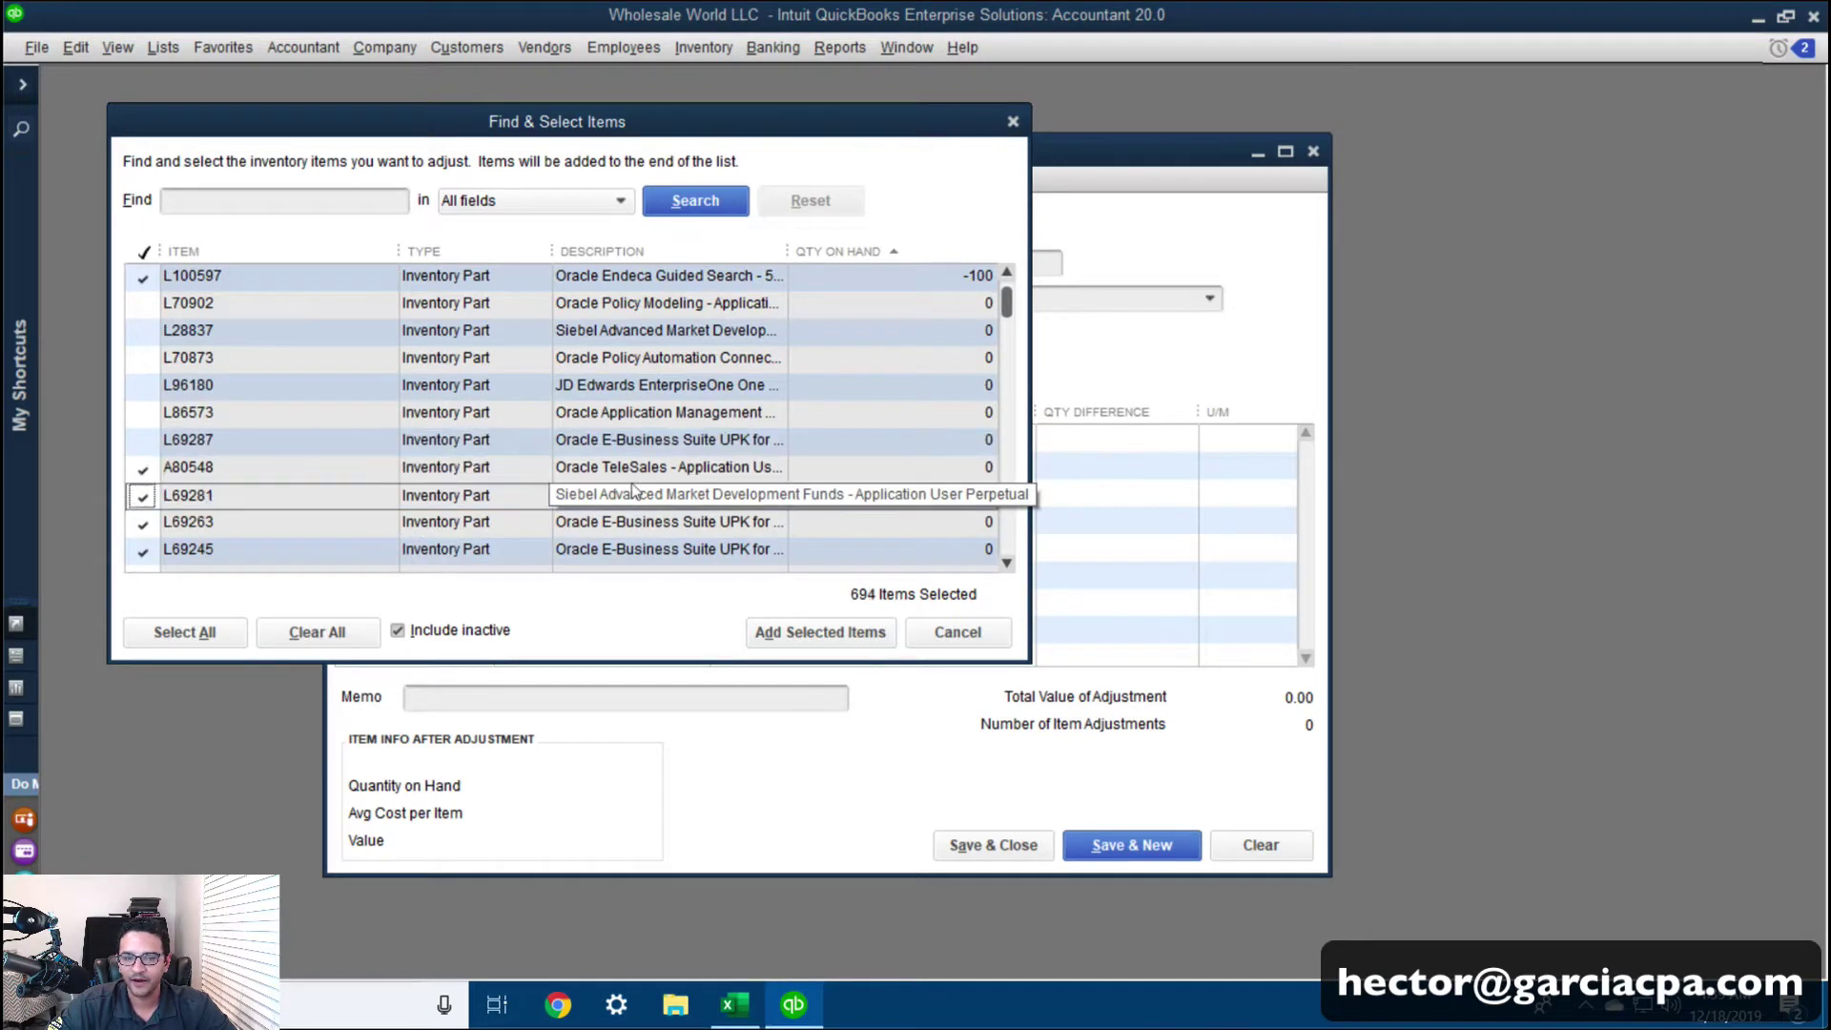
{"action": "key", "text": "space"}
{"action": "key", "text": "Down"}
{"action": "key", "text": "space"}
{"action": "key", "text": "Up"}
{"action": "key", "text": "Up"}
{"action": "key", "text": "space"}
{"action": "key", "text": "Down"}
{"action": "key", "text": "Down"}
{"action": "key", "text": "Down"}
{"action": "key", "text": "space"}
{"action": "key", "text": "Down"}
{"action": "key", "text": "space"}
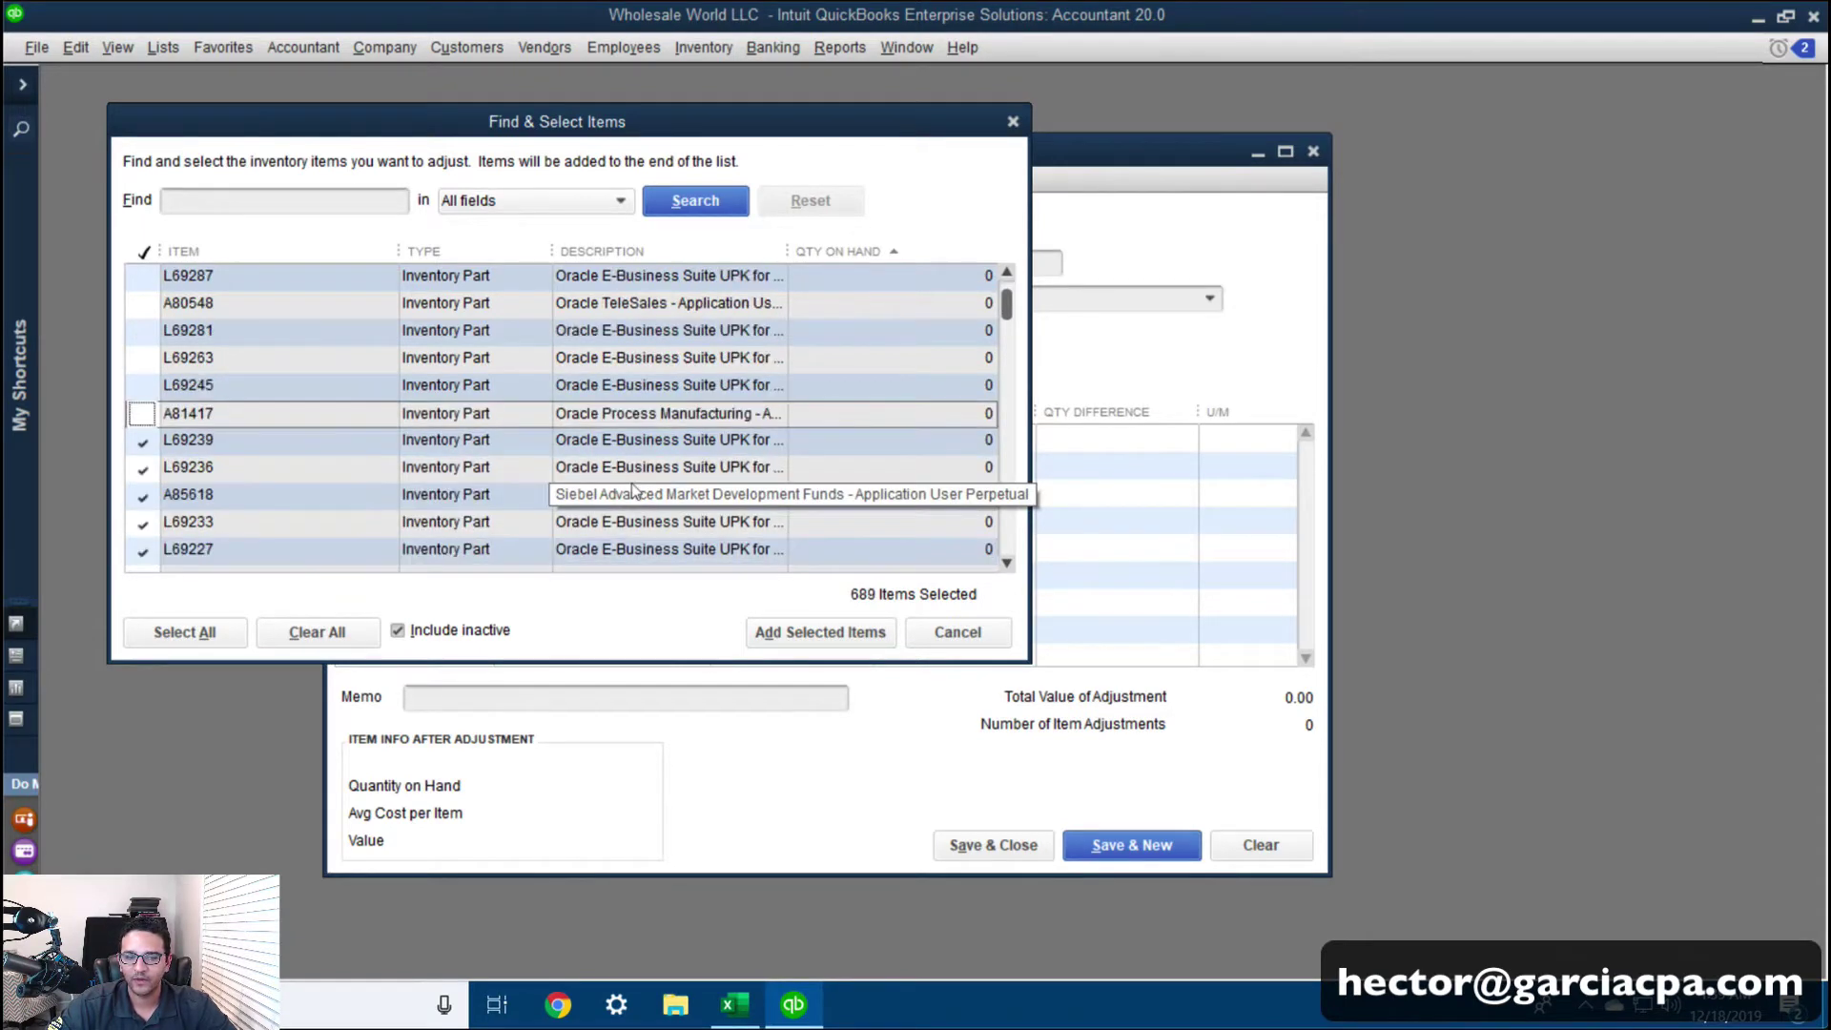
{"action": "key", "text": "Down"}
{"action": "key", "text": "space"}
{"action": "key", "text": "Down"}
{"action": "key", "text": "space"}
{"action": "key", "text": "Down"}
{"action": "key", "text": "space"}
{"action": "key", "text": "Down"}
{"action": "key", "text": "space"}
{"action": "key", "text": "Down"}
{"action": "key", "text": "space"}
{"action": "key", "text": "Down"}
{"action": "key", "text": "space"}
{"action": "key", "text": "Down"}
{"action": "key", "text": "space"}
{"action": "key", "text": "Down"}
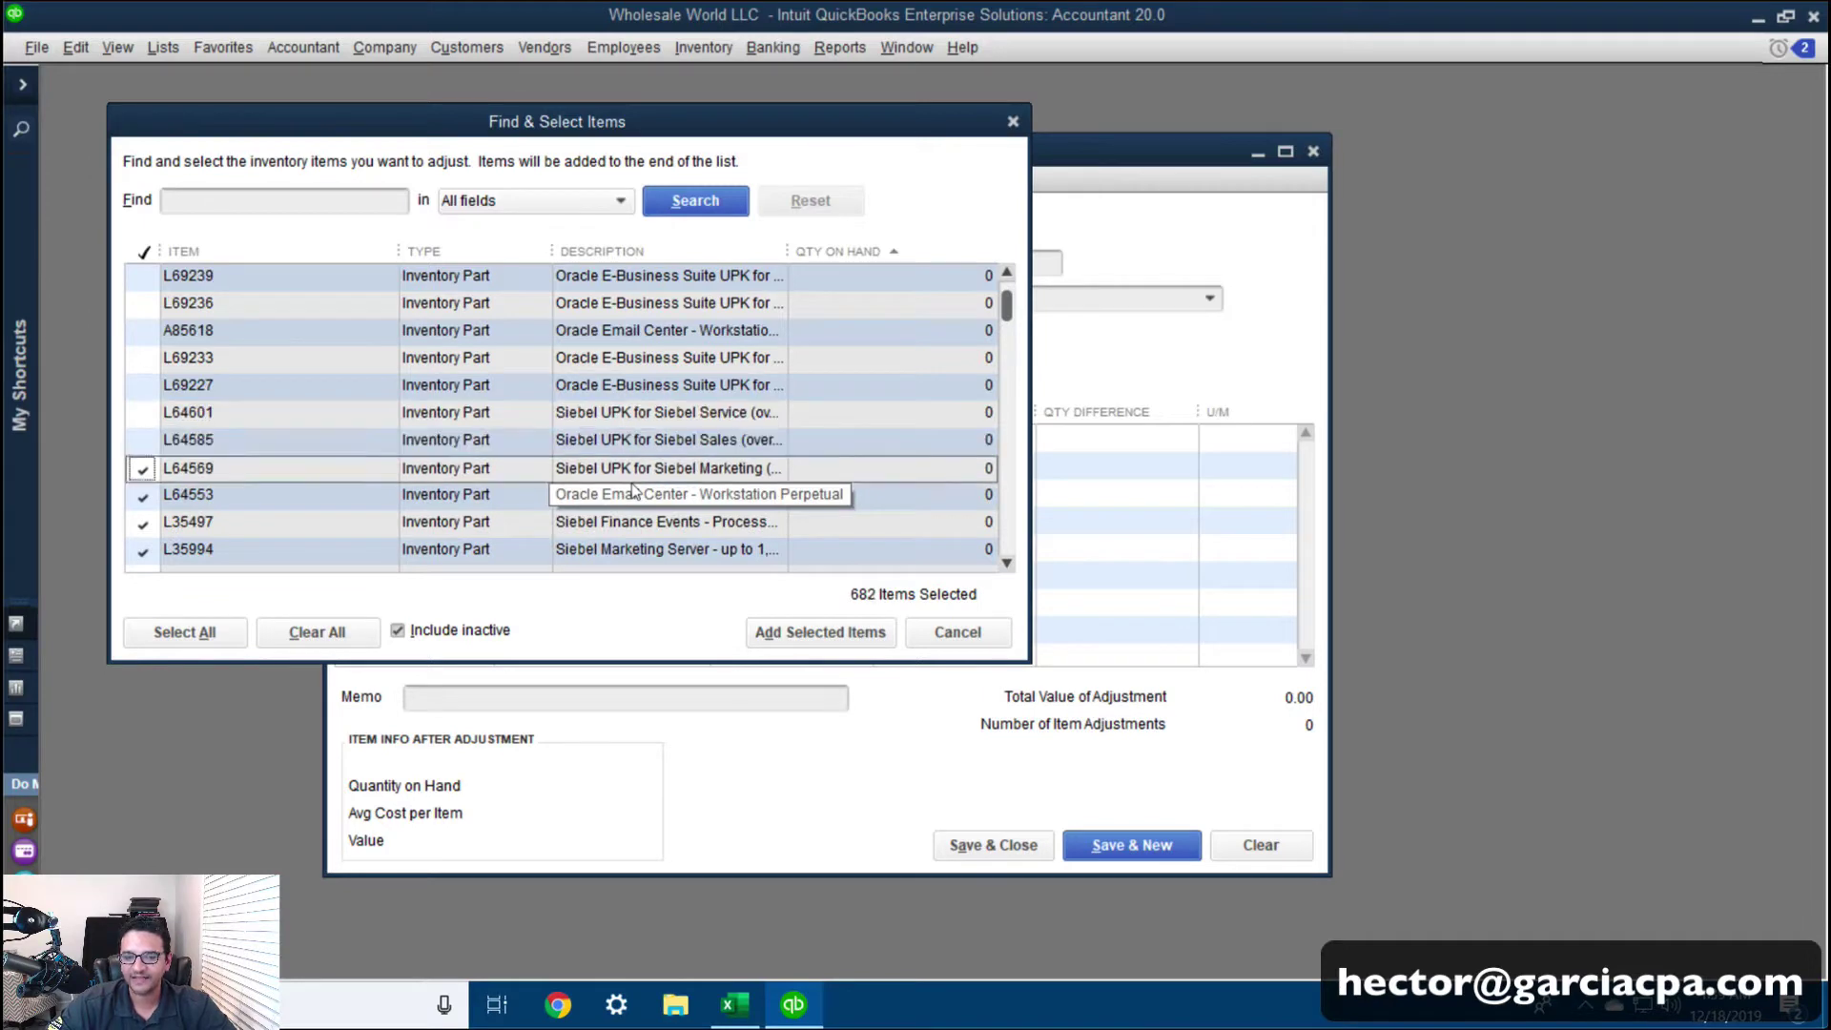
{"action": "key", "text": "space"}
{"action": "key", "text": "Down"}
{"action": "key", "text": "space"}
{"action": "key", "text": "Down"}
{"action": "key", "text": "space"}
{"action": "key", "text": "Down"}
{"action": "key", "text": "space"}
{"action": "key", "text": "Down"}
{"action": "key", "text": "space"}
{"action": "key", "text": "Down"}
{"action": "key", "text": "space"}
{"action": "key", "text": "Down"}
{"action": "key", "text": "space"}
{"action": "key", "text": "Down"}
{"action": "key", "text": "space"}
{"action": "key", "text": "Down"}
{"action": "key", "text": "Down"}
{"action": "key", "text": "space"}
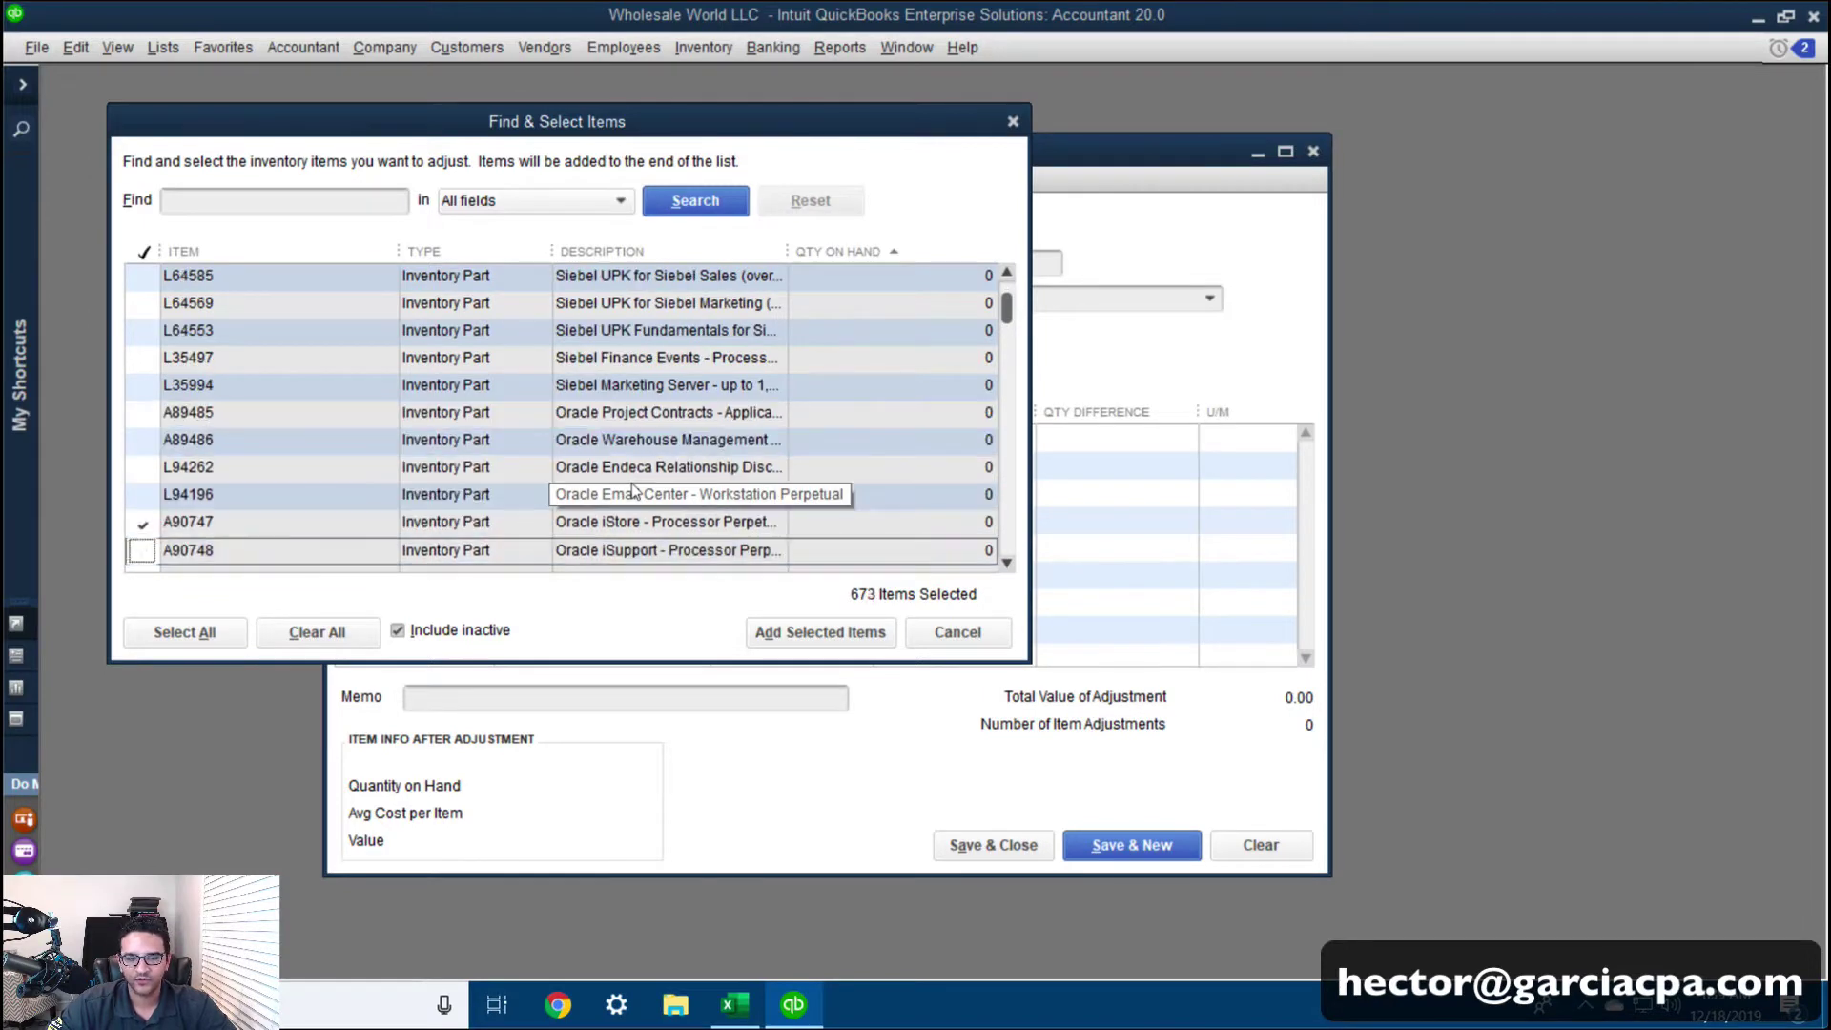
{"action": "key", "text": "Down"}
{"action": "key", "text": "space"}
{"action": "key", "text": "Down"}
{"action": "key", "text": "Down"}
{"action": "key", "text": "Up"}
{"action": "key", "text": "Up"}
{"action": "key", "text": "Up"}
{"action": "key", "text": "Up"}
{"action": "key", "text": "space"}
{"action": "key", "text": "Down"}
{"action": "key", "text": "Down"}
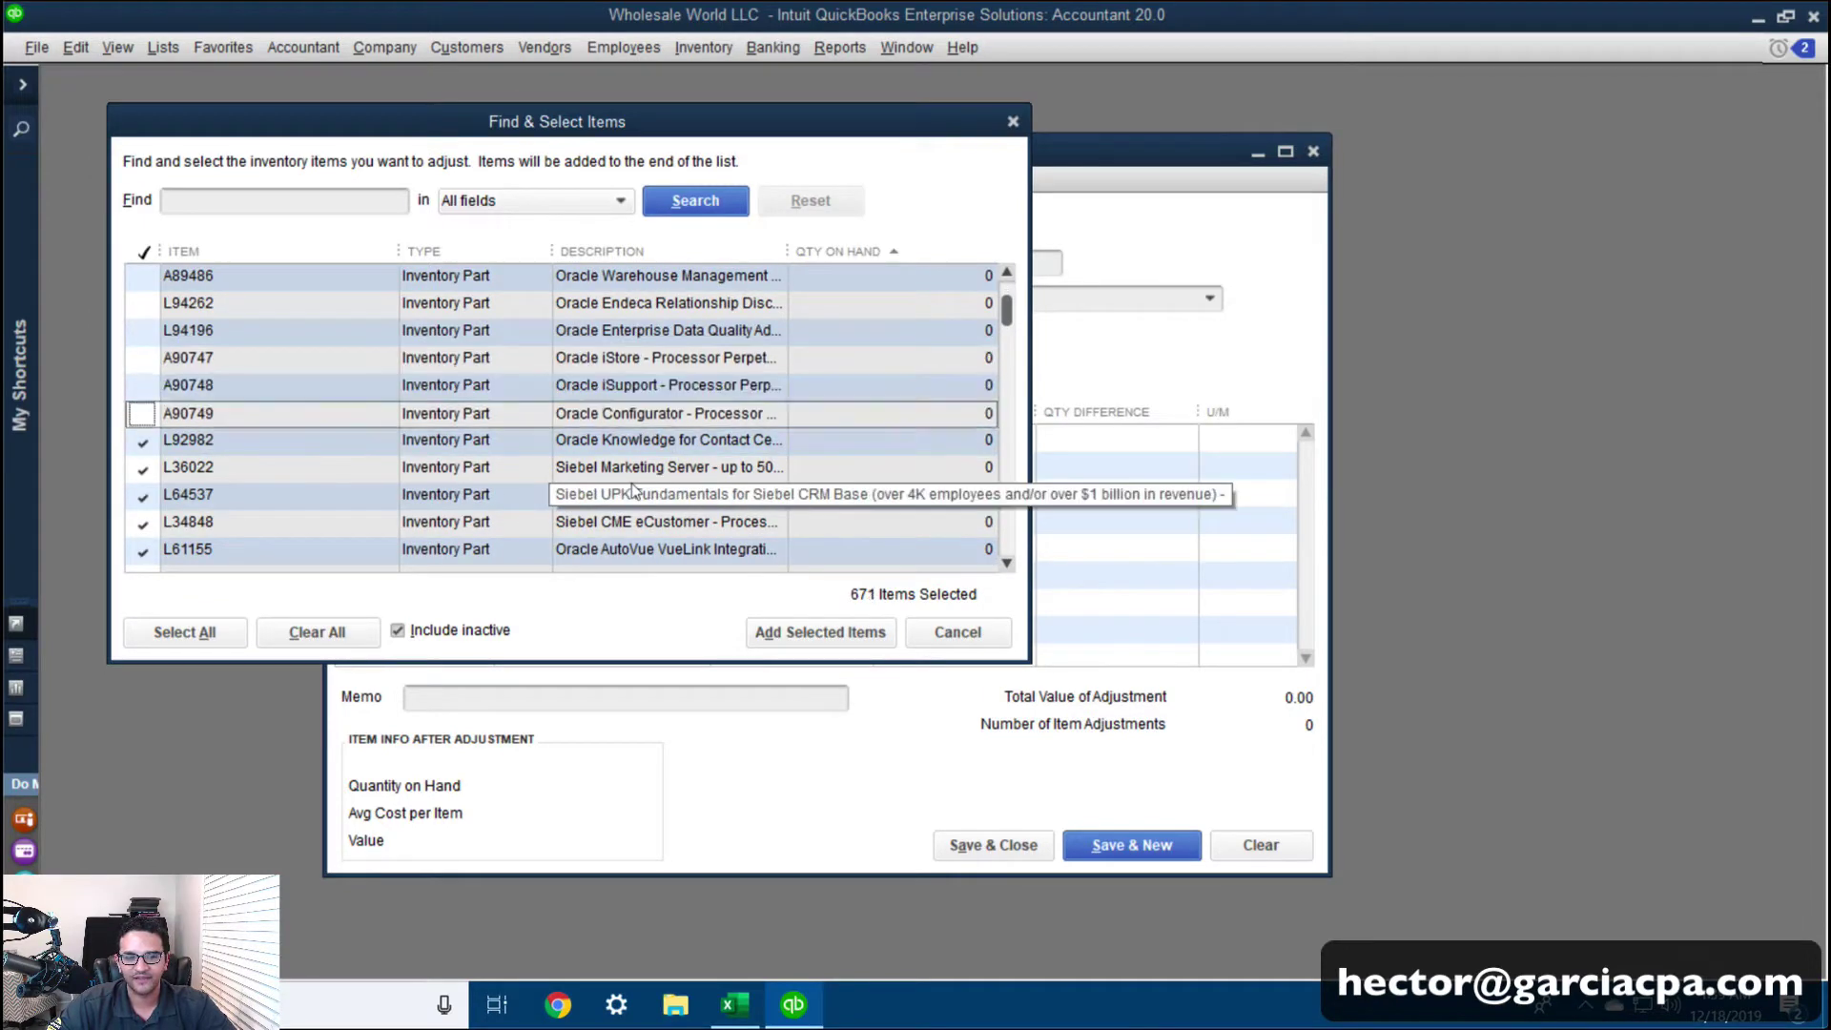
{"action": "key", "text": "space"}
{"action": "key", "text": "Down"}
{"action": "key", "text": "space"}
{"action": "key", "text": "Down"}
{"action": "key", "text": "space"}
{"action": "key", "text": "Down"}
{"action": "key", "text": "space"}
{"action": "key", "text": "Down"}
{"action": "key", "text": "space"}
{"action": "key", "text": "Down"}
{"action": "key", "text": "space"}
{"action": "key", "text": "Down"}
{"action": "key", "text": "Down"}
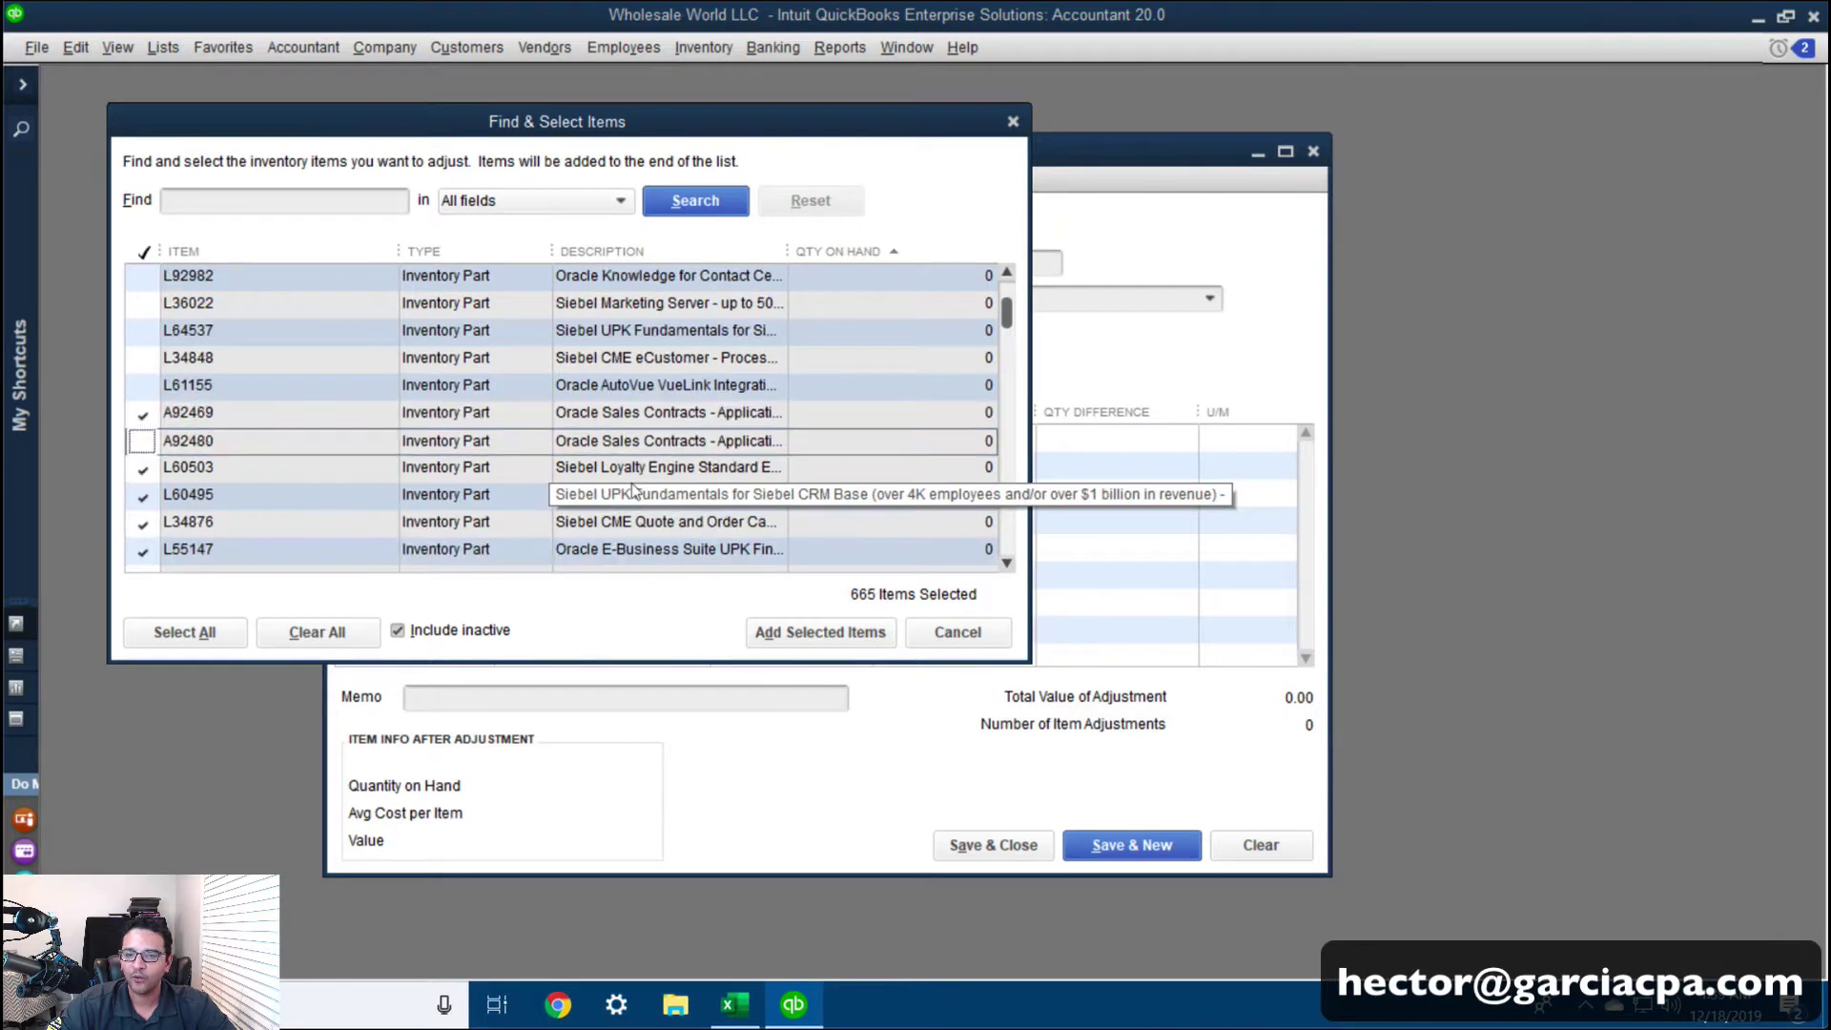
{"action": "key", "text": "space"}
{"action": "key", "text": "Down"}
{"action": "key", "text": "space"}
{"action": "key", "text": "Down"}
{"action": "key", "text": "space"}
{"action": "key", "text": "Down"}
{"action": "key", "text": "space"}
{"action": "key", "text": "Down"}
{"action": "key", "text": "space"}
{"action": "key", "text": "Down"}
{"action": "key", "text": "space"}
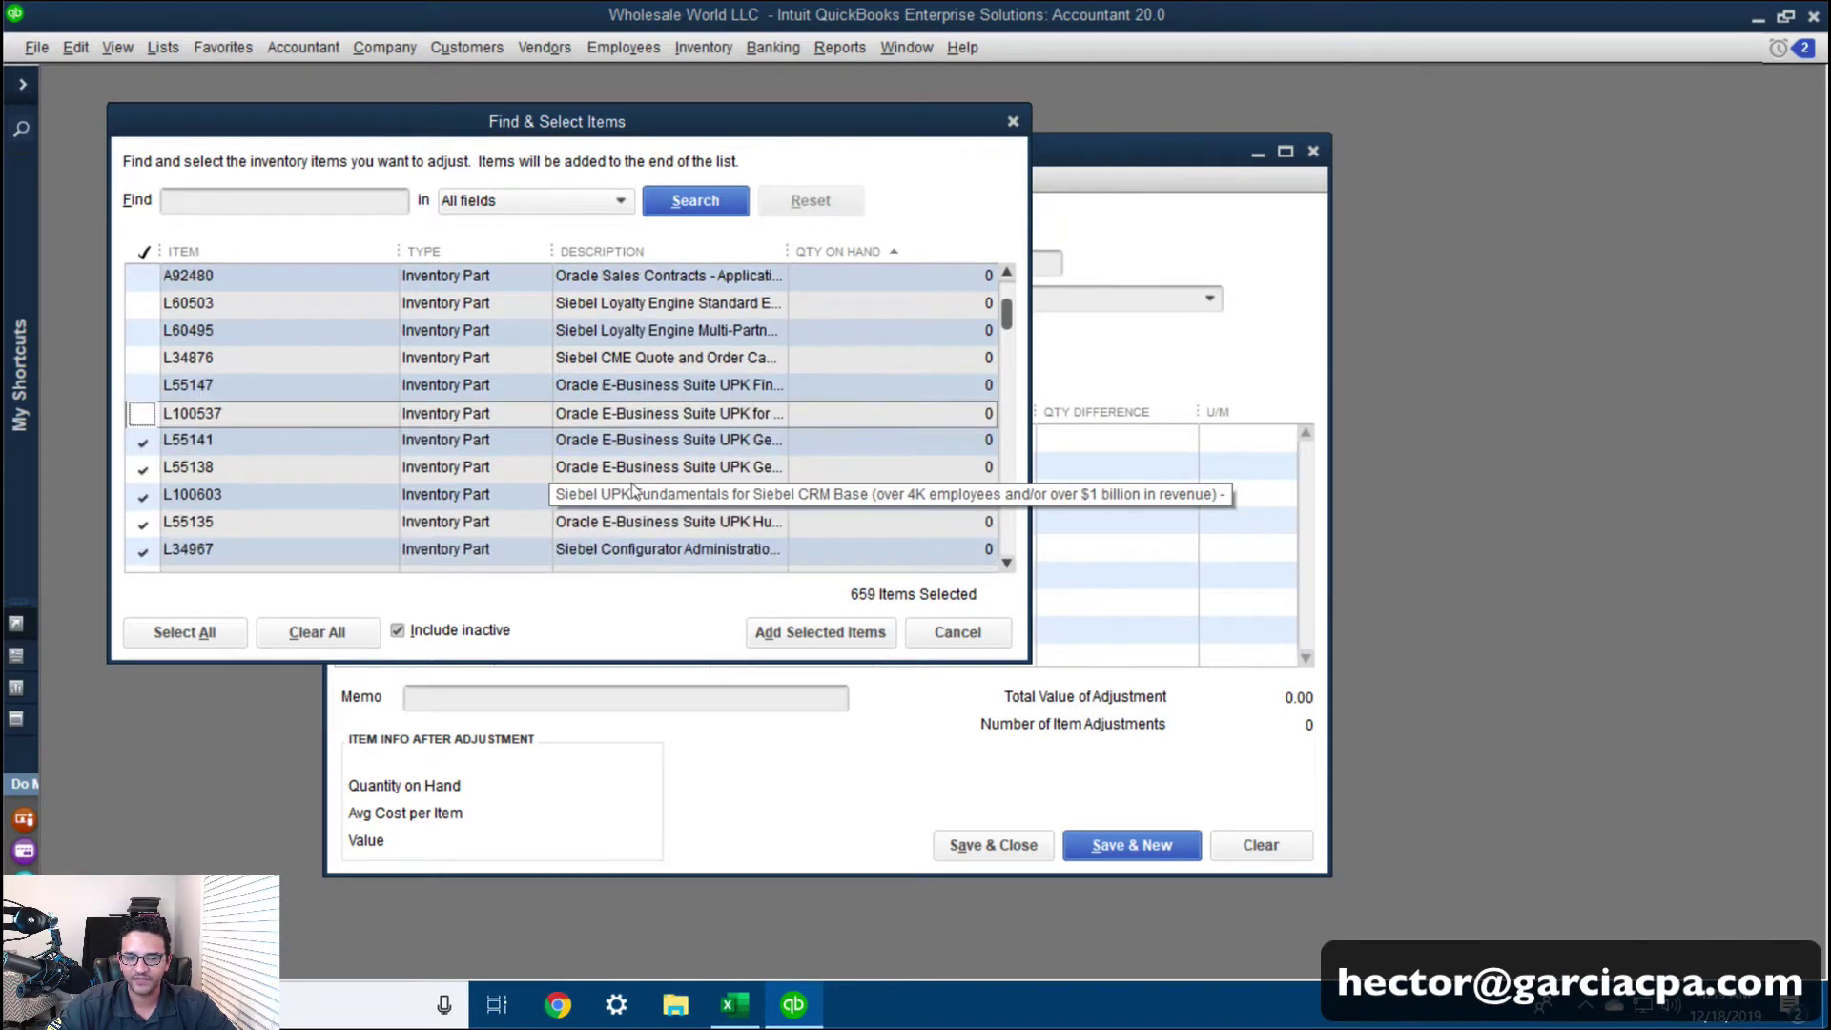
{"action": "key", "text": "space"}
{"action": "key", "text": "Down"}
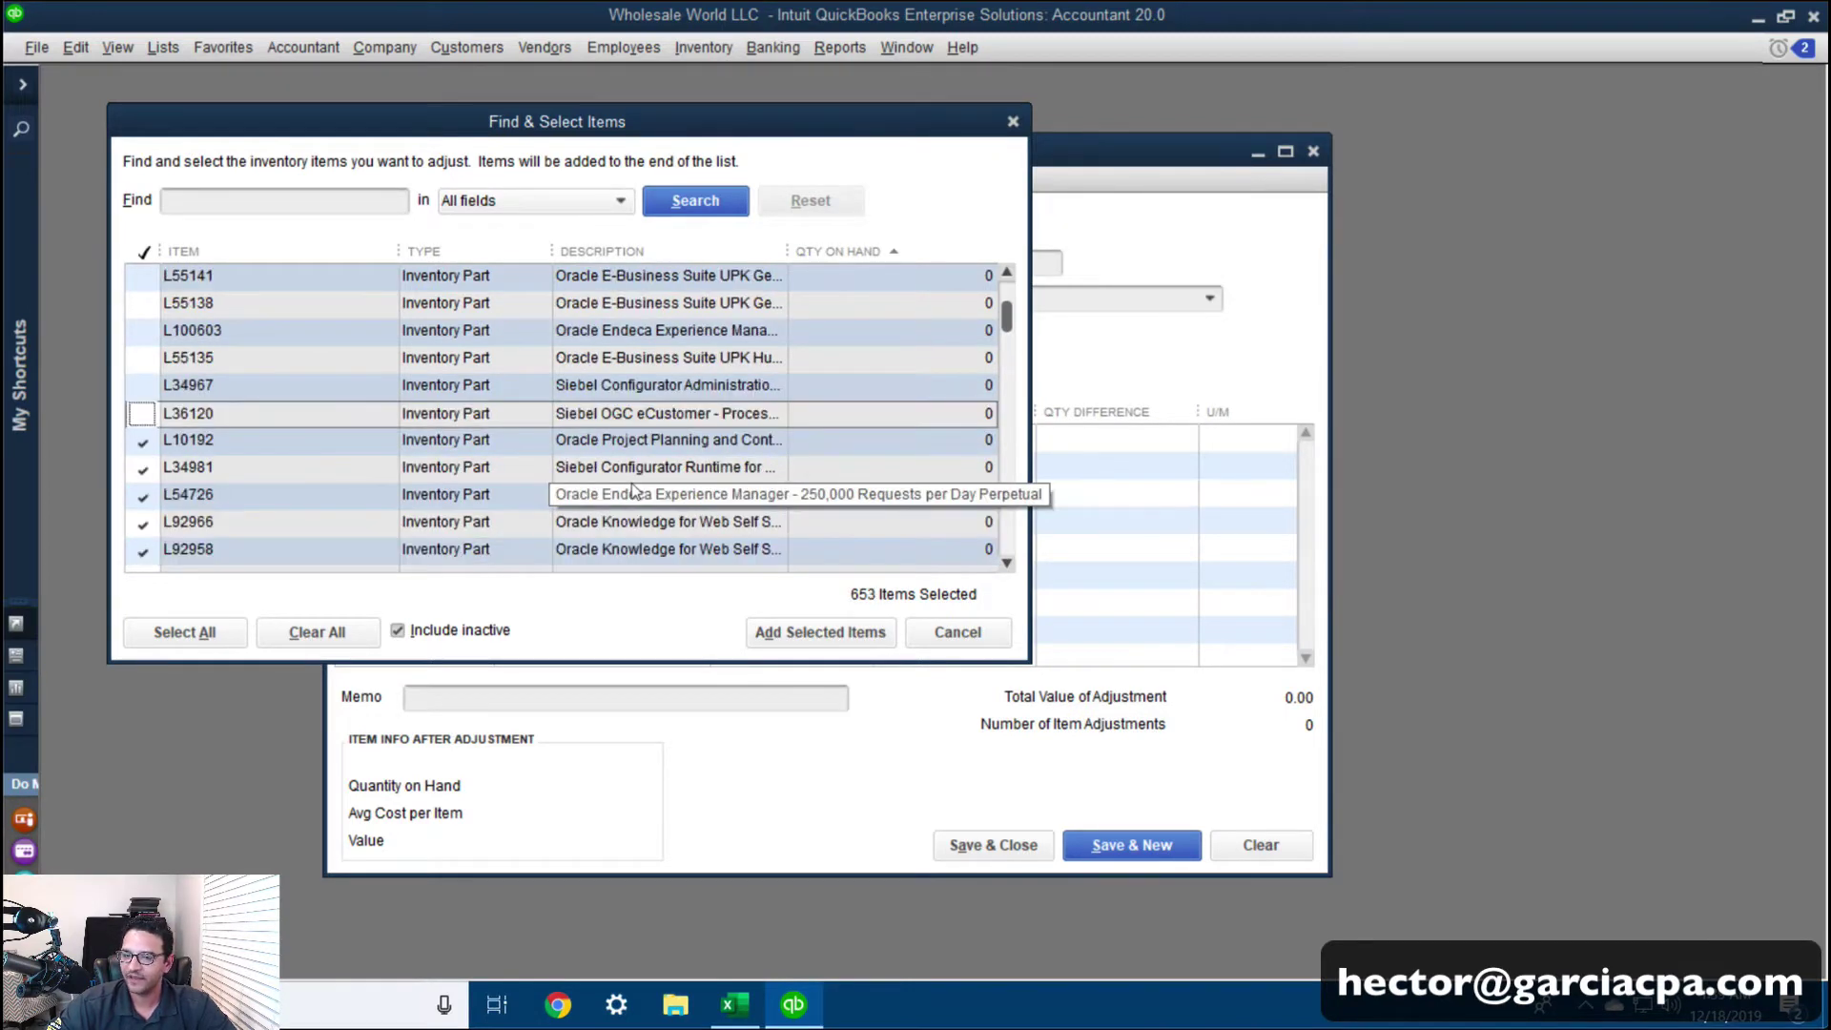
{"action": "key", "text": "space"}
{"action": "key", "text": "Down"}
{"action": "key", "text": "space"}
{"action": "key", "text": "Down"}
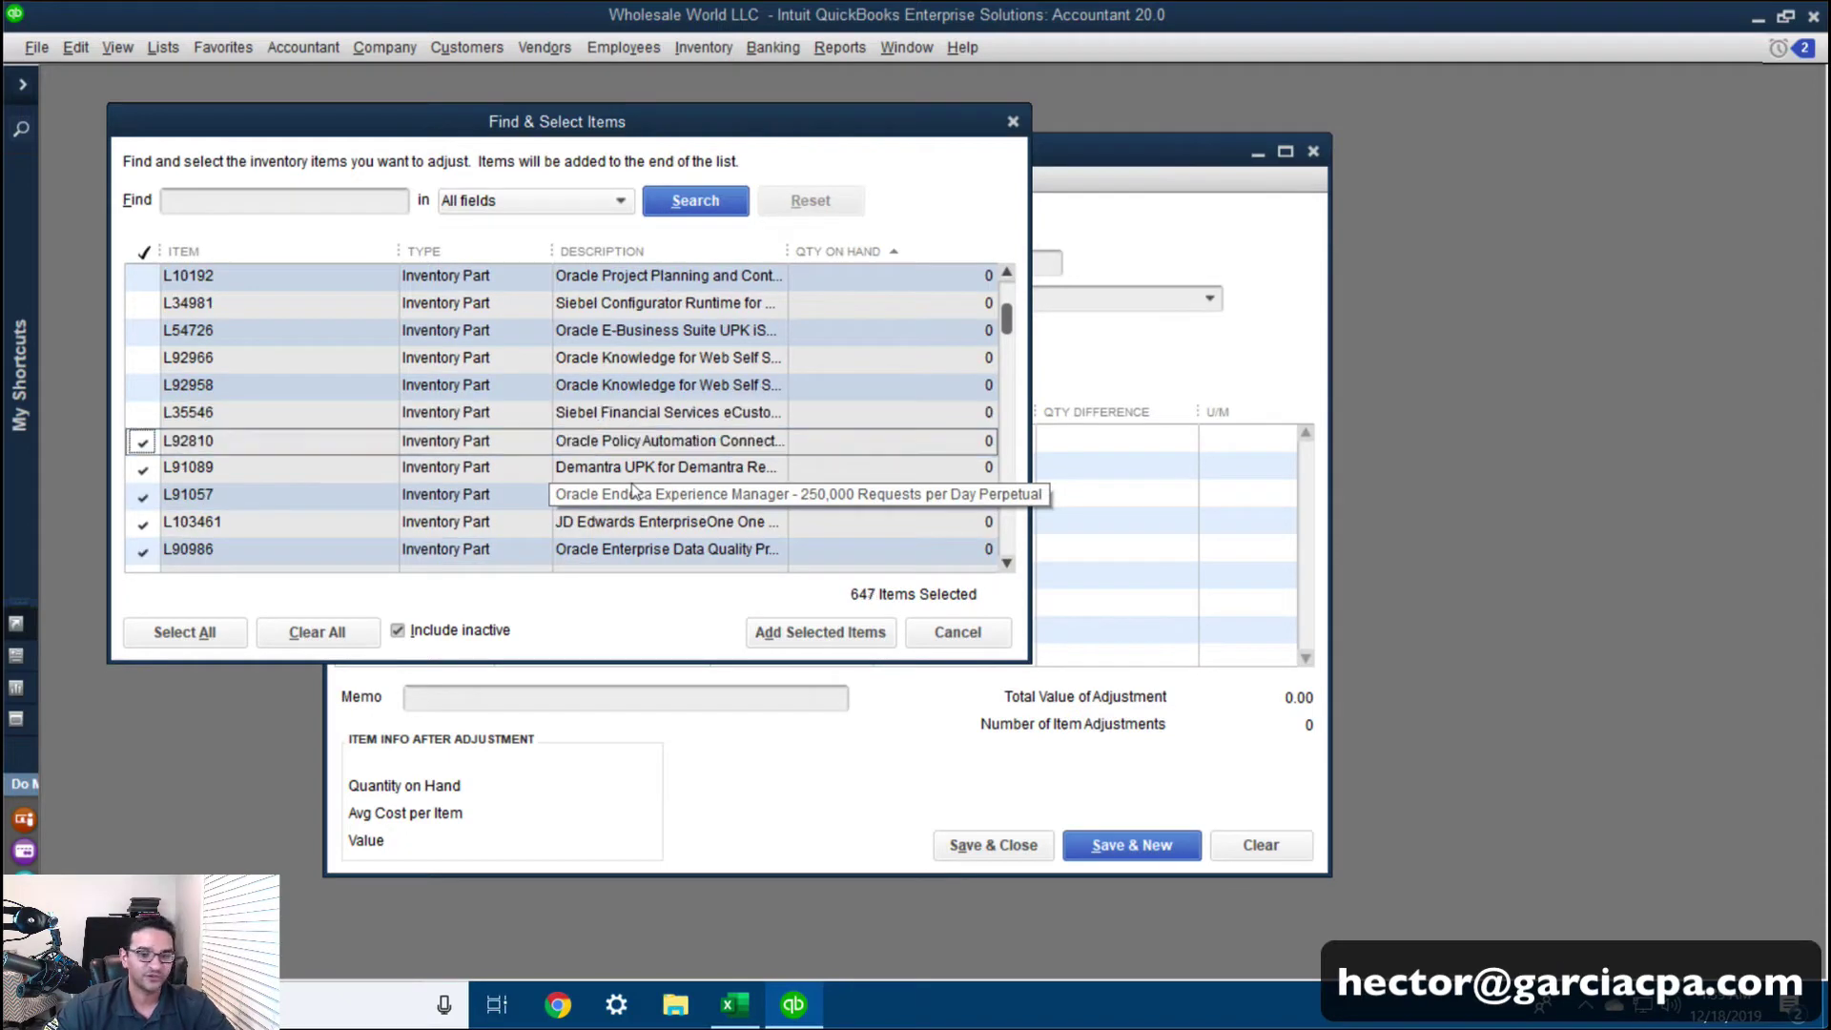
{"action": "key", "text": "space"}
{"action": "key", "text": "Down"}
{"action": "key", "text": "space"}
{"action": "key", "text": "Down"}
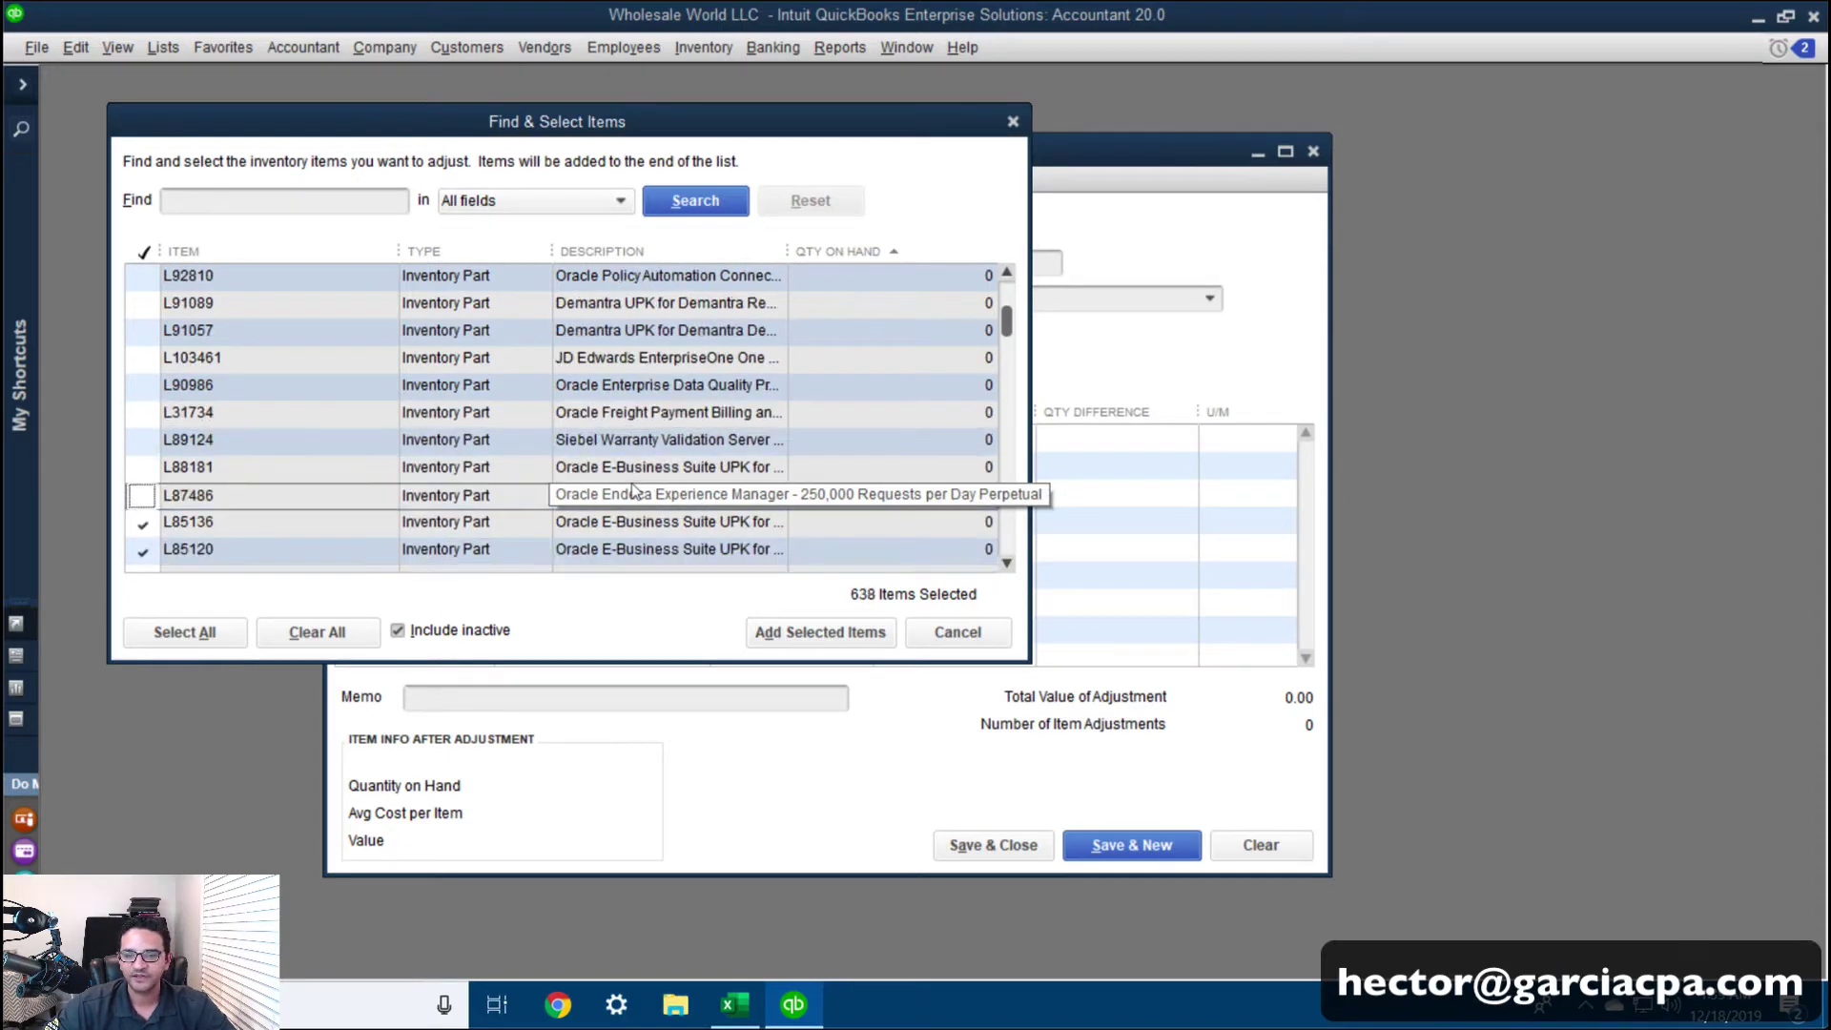
{"action": "key", "text": "space"}
{"action": "key", "text": "Down"}
{"action": "key", "text": "space"}
{"action": "key", "text": "Down"}
{"action": "key", "text": "space"}
{"action": "key", "text": "Down"}
{"action": "key", "text": "space"}
{"action": "key", "text": "Down"}
{"action": "key", "text": "space"}
{"action": "key", "text": "Down"}
{"action": "key", "text": "space"}
{"action": "key", "text": "Down"}
{"action": "key", "text": "space"}
{"action": "key", "text": "Down"}
{"action": "key", "text": "space"}
{"action": "key", "text": "Down"}
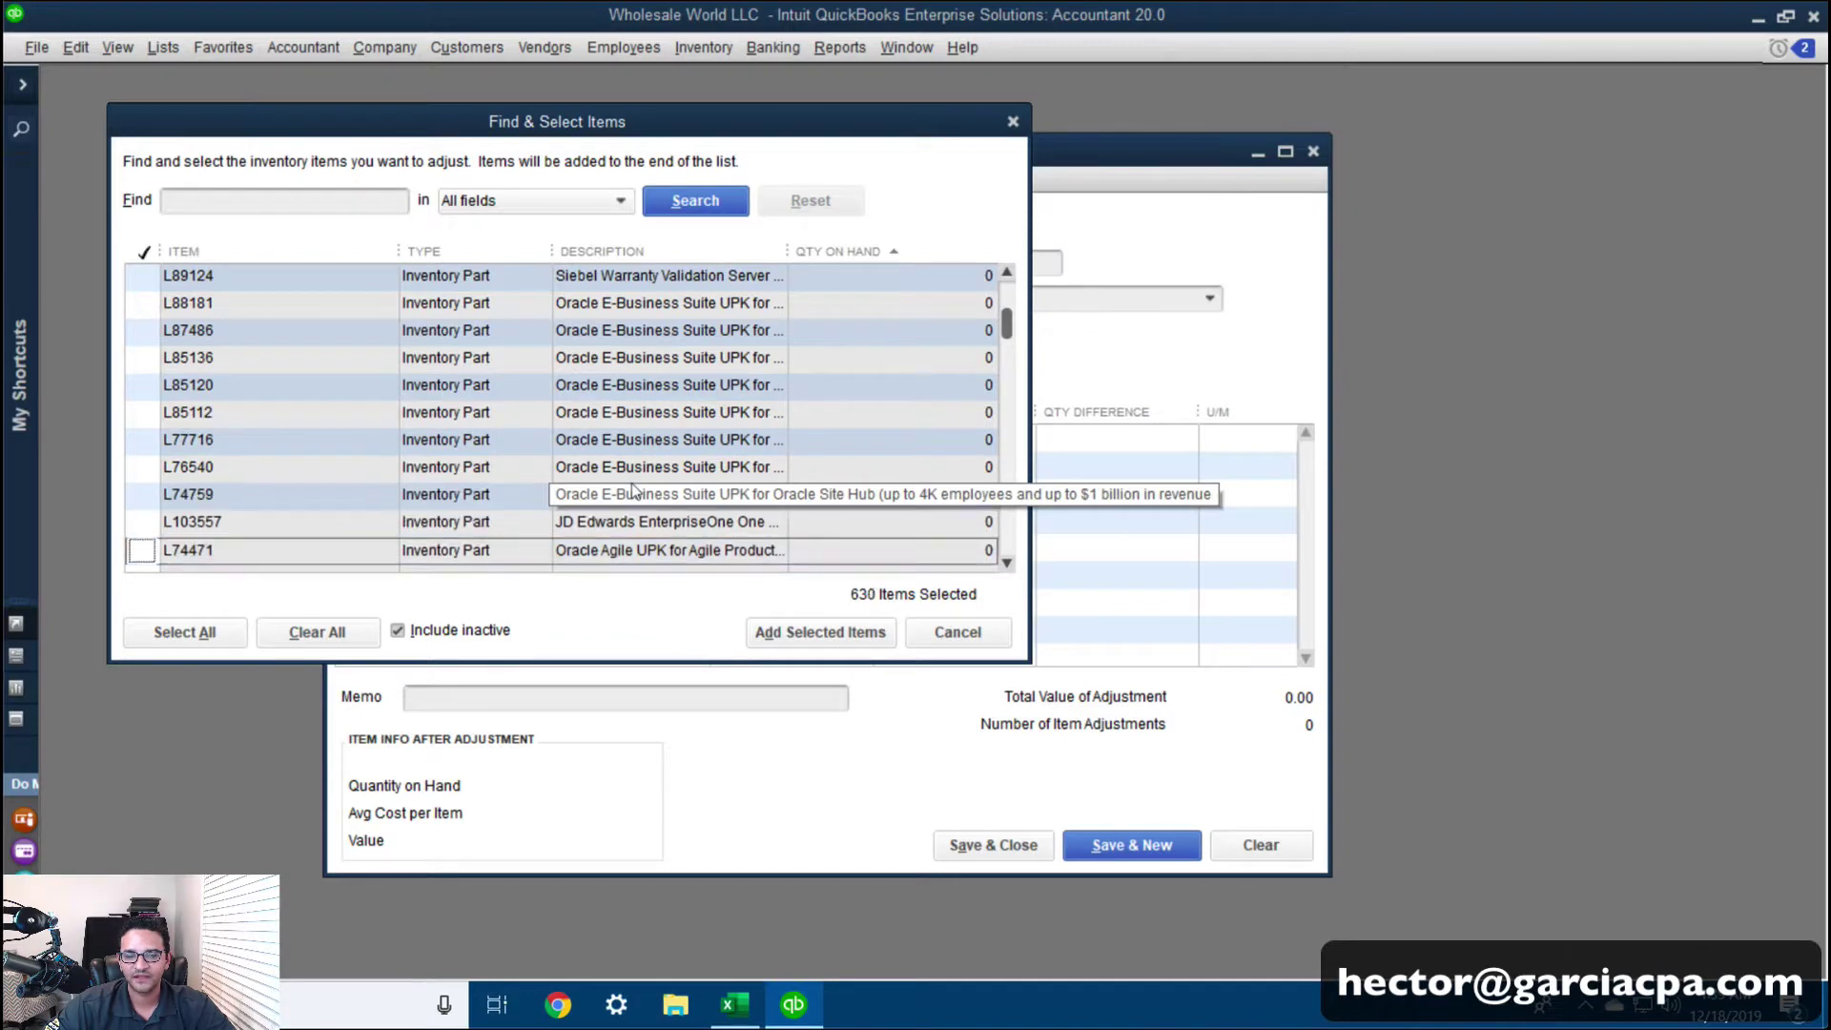
{"action": "key", "text": "space"}
{"action": "key", "text": "Down"}
{"action": "key", "text": "space"}
{"action": "key", "text": "Down"}
{"action": "key", "text": "space"}
{"action": "key", "text": "Down"}
{"action": "key", "text": "space"}
{"action": "key", "text": "Down"}
{"action": "key", "text": "space"}
{"action": "key", "text": "Down"}
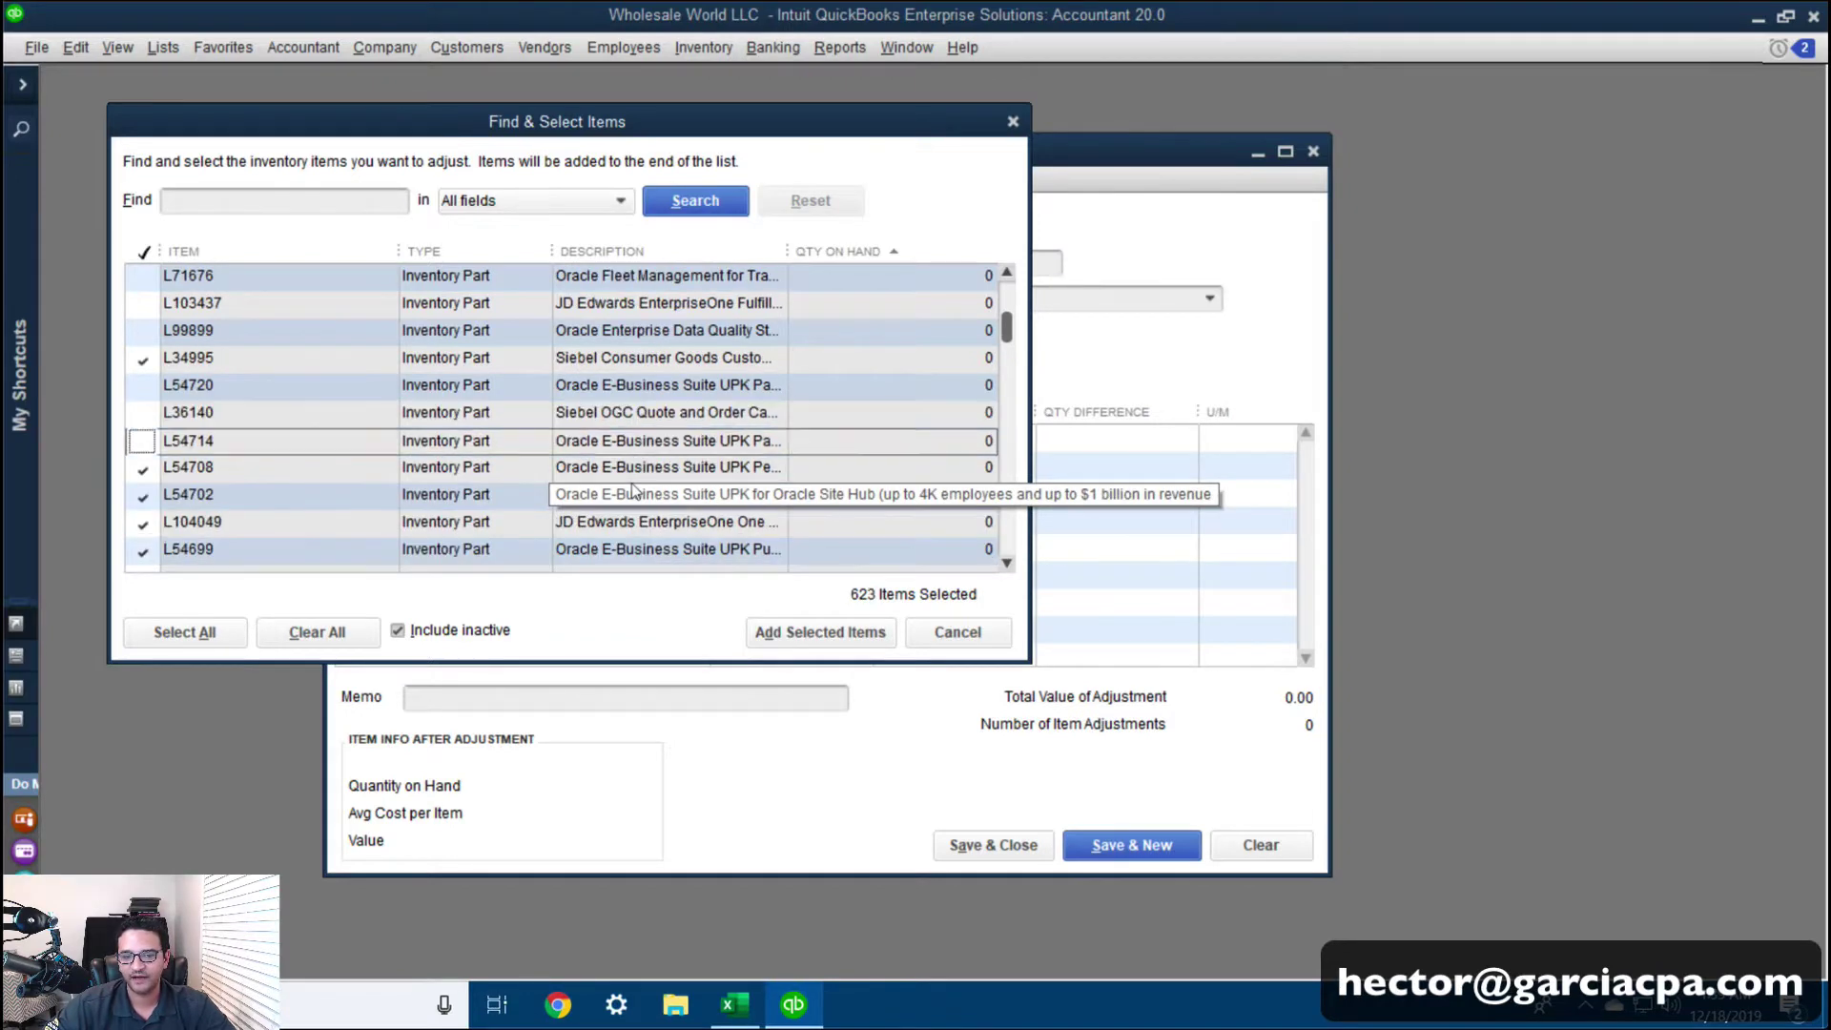
{"action": "key", "text": "space"}
{"action": "key", "text": "Down"}
{"action": "key", "text": "Down"}
{"action": "key", "text": "Down"}
{"action": "key", "text": "Down"}
{"action": "key", "text": "space"}
{"action": "key", "text": "Down"}
{"action": "key", "text": "Down"}
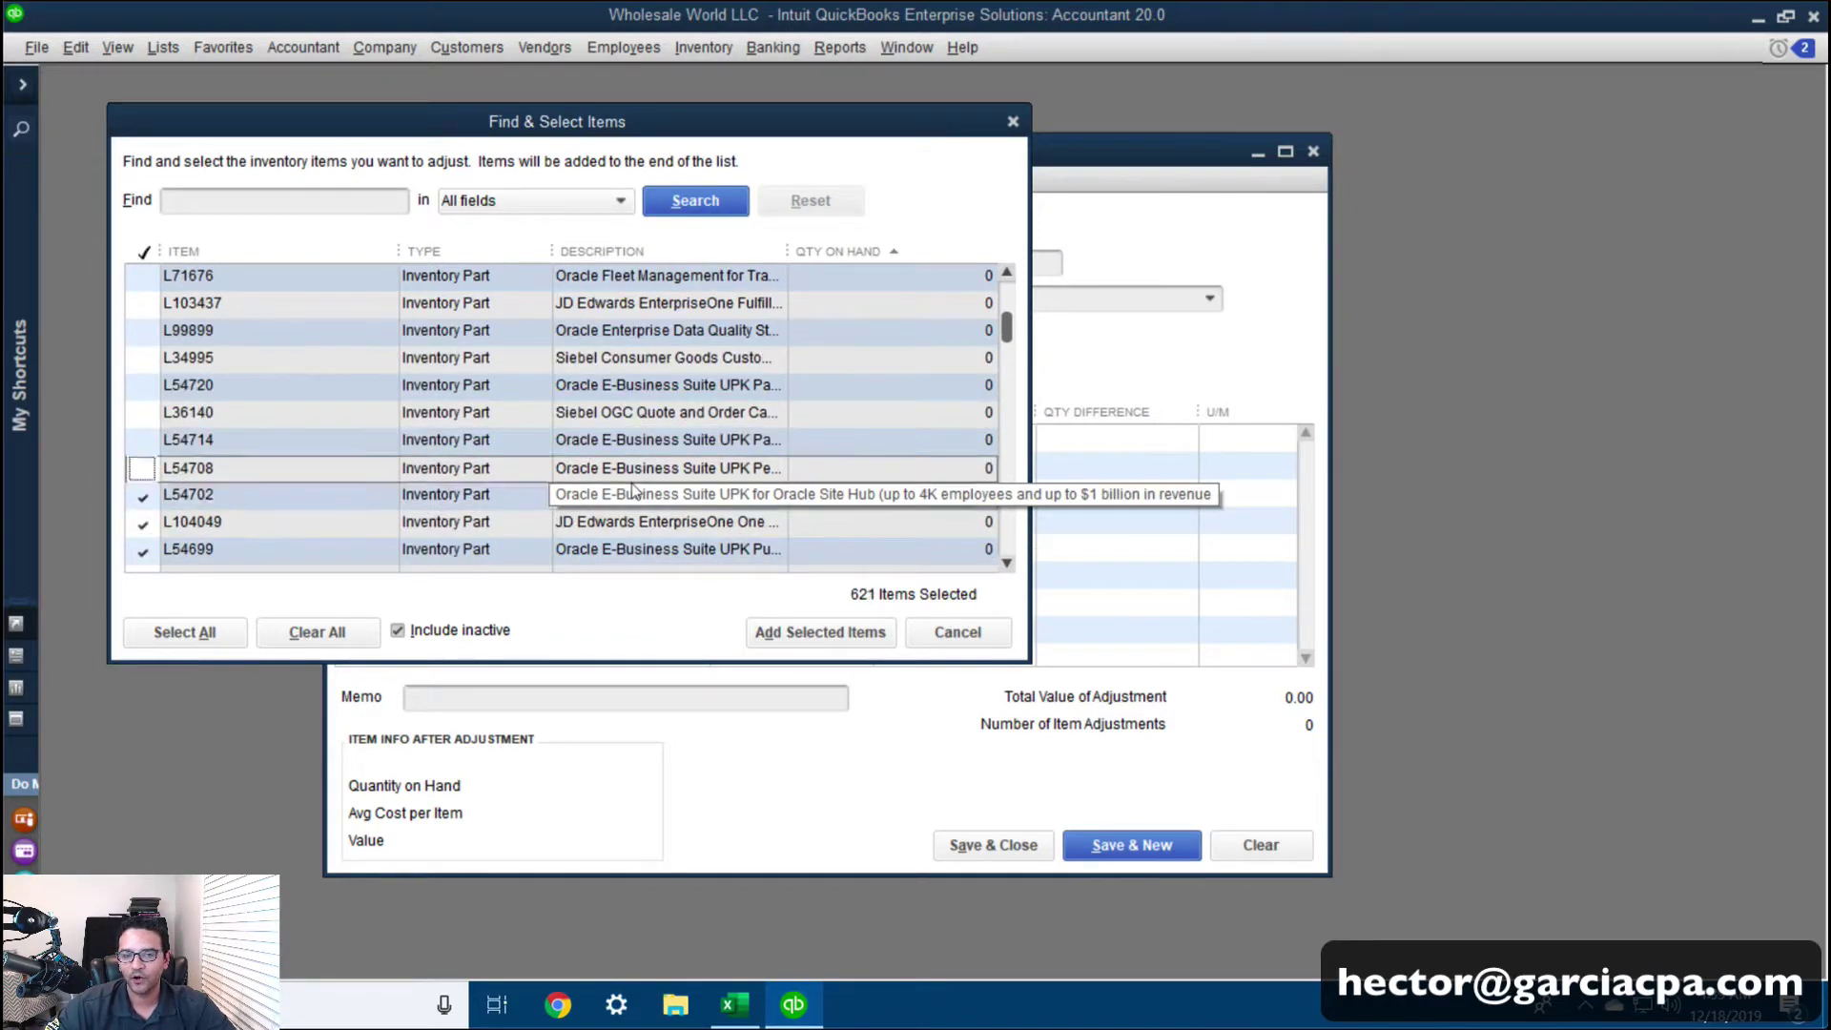
{"action": "key", "text": "Up"}
{"action": "key", "text": "space"}
{"action": "key", "text": "Down"}
{"action": "key", "text": "space"}
{"action": "key", "text": "Down"}
{"action": "key", "text": "space"}
{"action": "key", "text": "Down"}
{"action": "key", "text": "space"}
{"action": "key", "text": "Down"}
{"action": "key", "text": "space"}
{"action": "key", "text": "Down"}
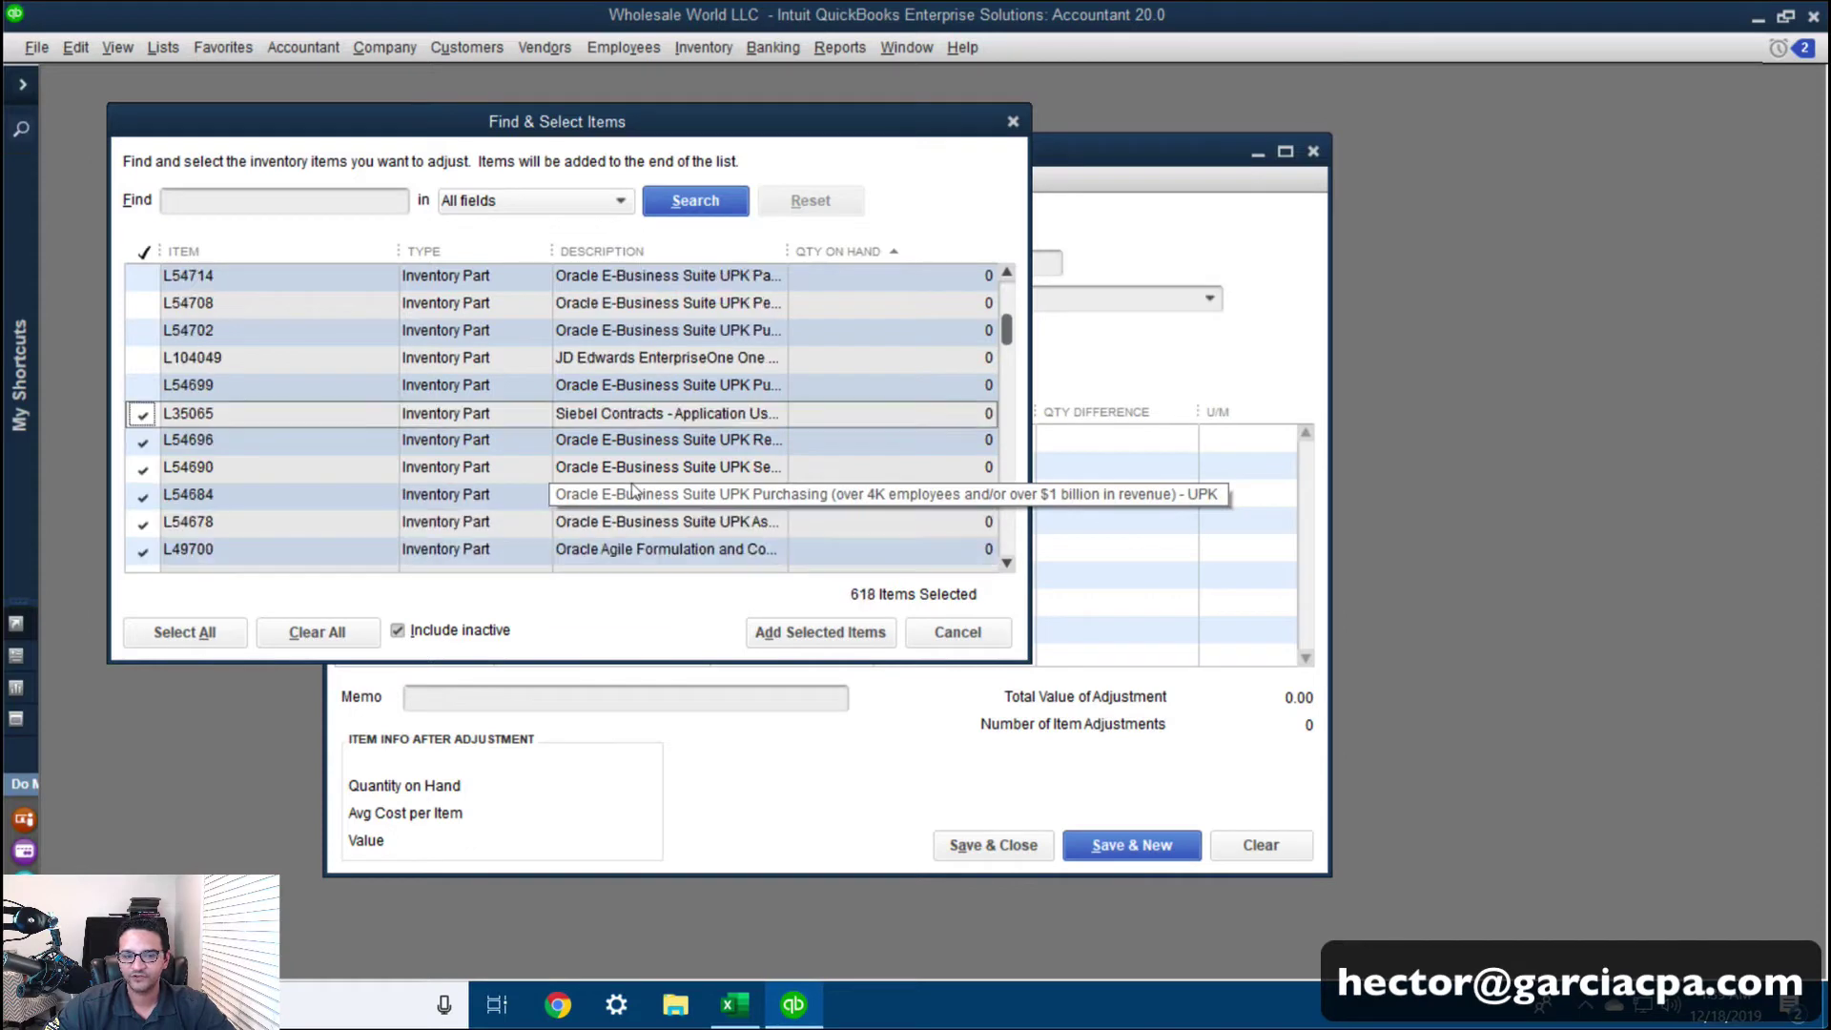
Continue deselecting the zero-quantity items one by one, from L35065 down through L28677
{"action": "key", "text": "space"}
{"action": "key", "text": "Down"}
{"action": "key", "text": "space"}
{"action": "key", "text": "Down"}
{"action": "key", "text": "space"}
{"action": "key", "text": "Down"}
{"action": "key", "text": "space"}
{"action": "key", "text": "Down"}
{"action": "key", "text": "space"}
{"action": "key", "text": "Down"}
{"action": "key", "text": "space"}
{"action": "key", "text": "Down"}
{"action": "key", "text": "space"}
{"action": "key", "text": "Down"}
{"action": "key", "text": "space"}
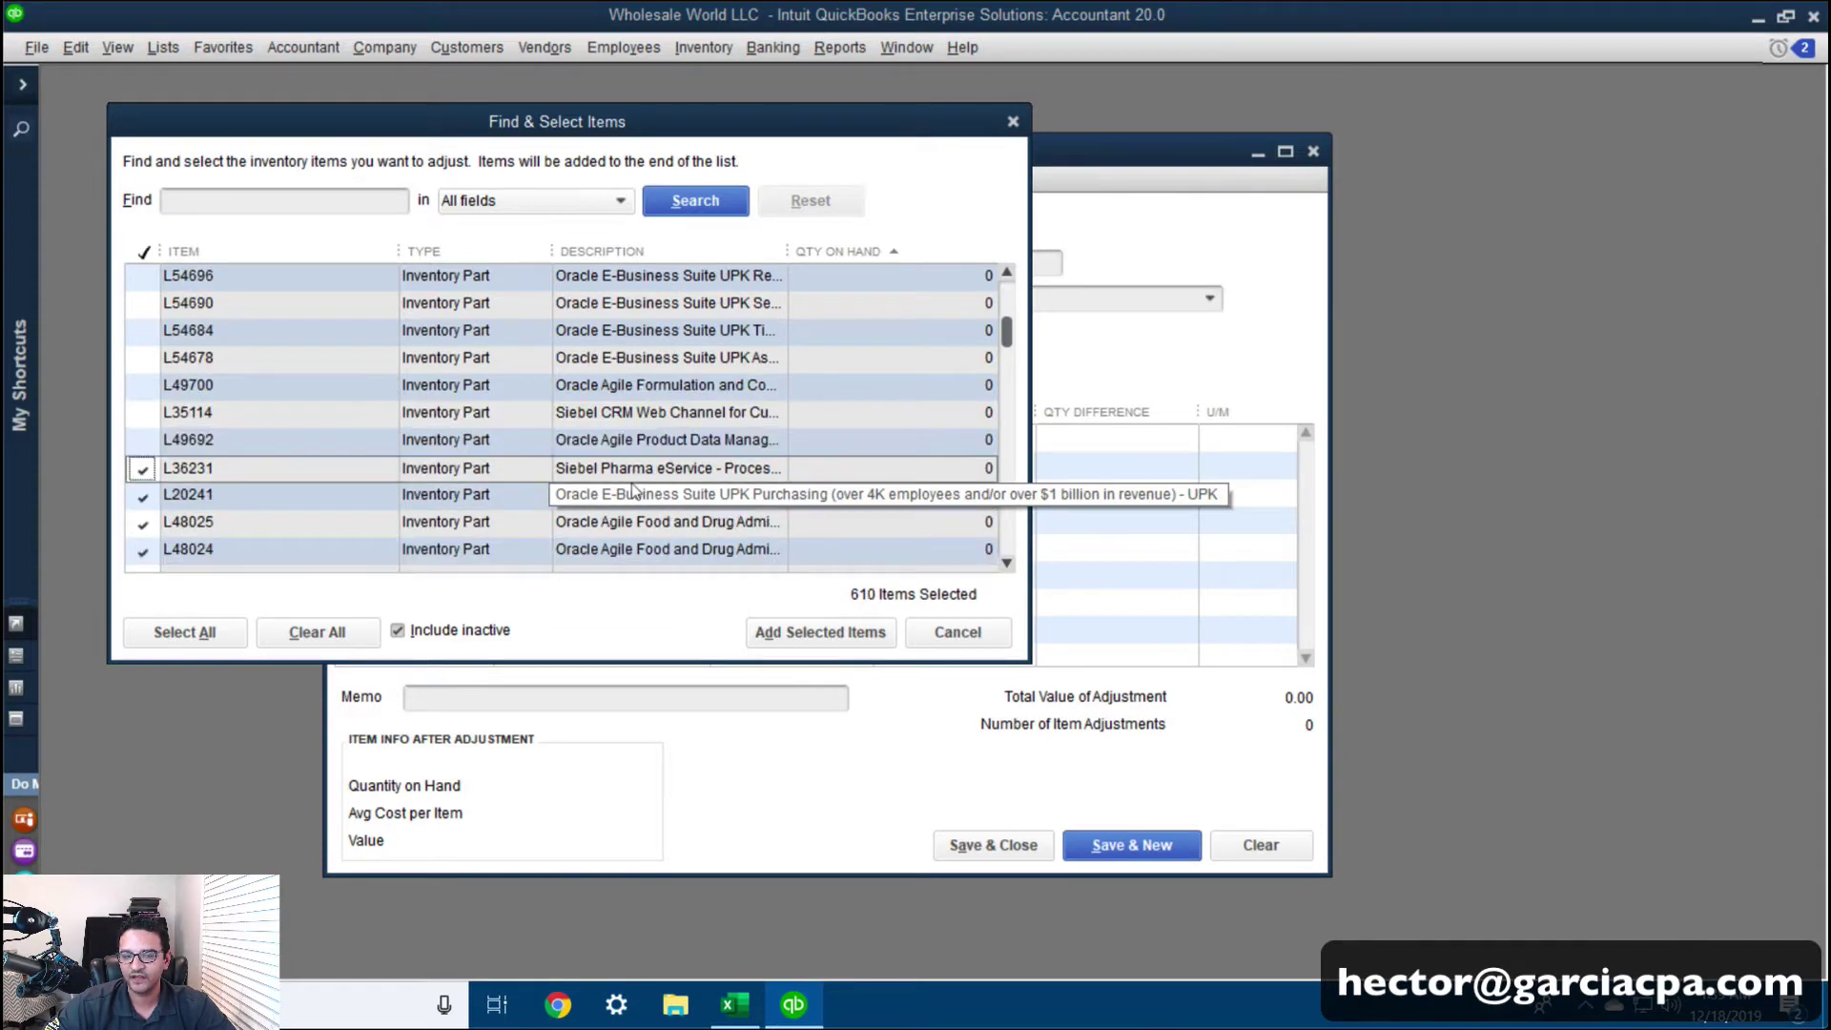
{"action": "key", "text": "Down"}
{"action": "key", "text": "space"}
{"action": "key", "text": "Down"}
{"action": "key", "text": "space"}
{"action": "key", "text": "Down"}
{"action": "key", "text": "space"}
{"action": "key", "text": "Down"}
{"action": "key", "text": "space"}
{"action": "key", "text": "Down"}
{"action": "key", "text": "Down"}
{"action": "key", "text": "space"}
{"action": "key", "text": "Down"}
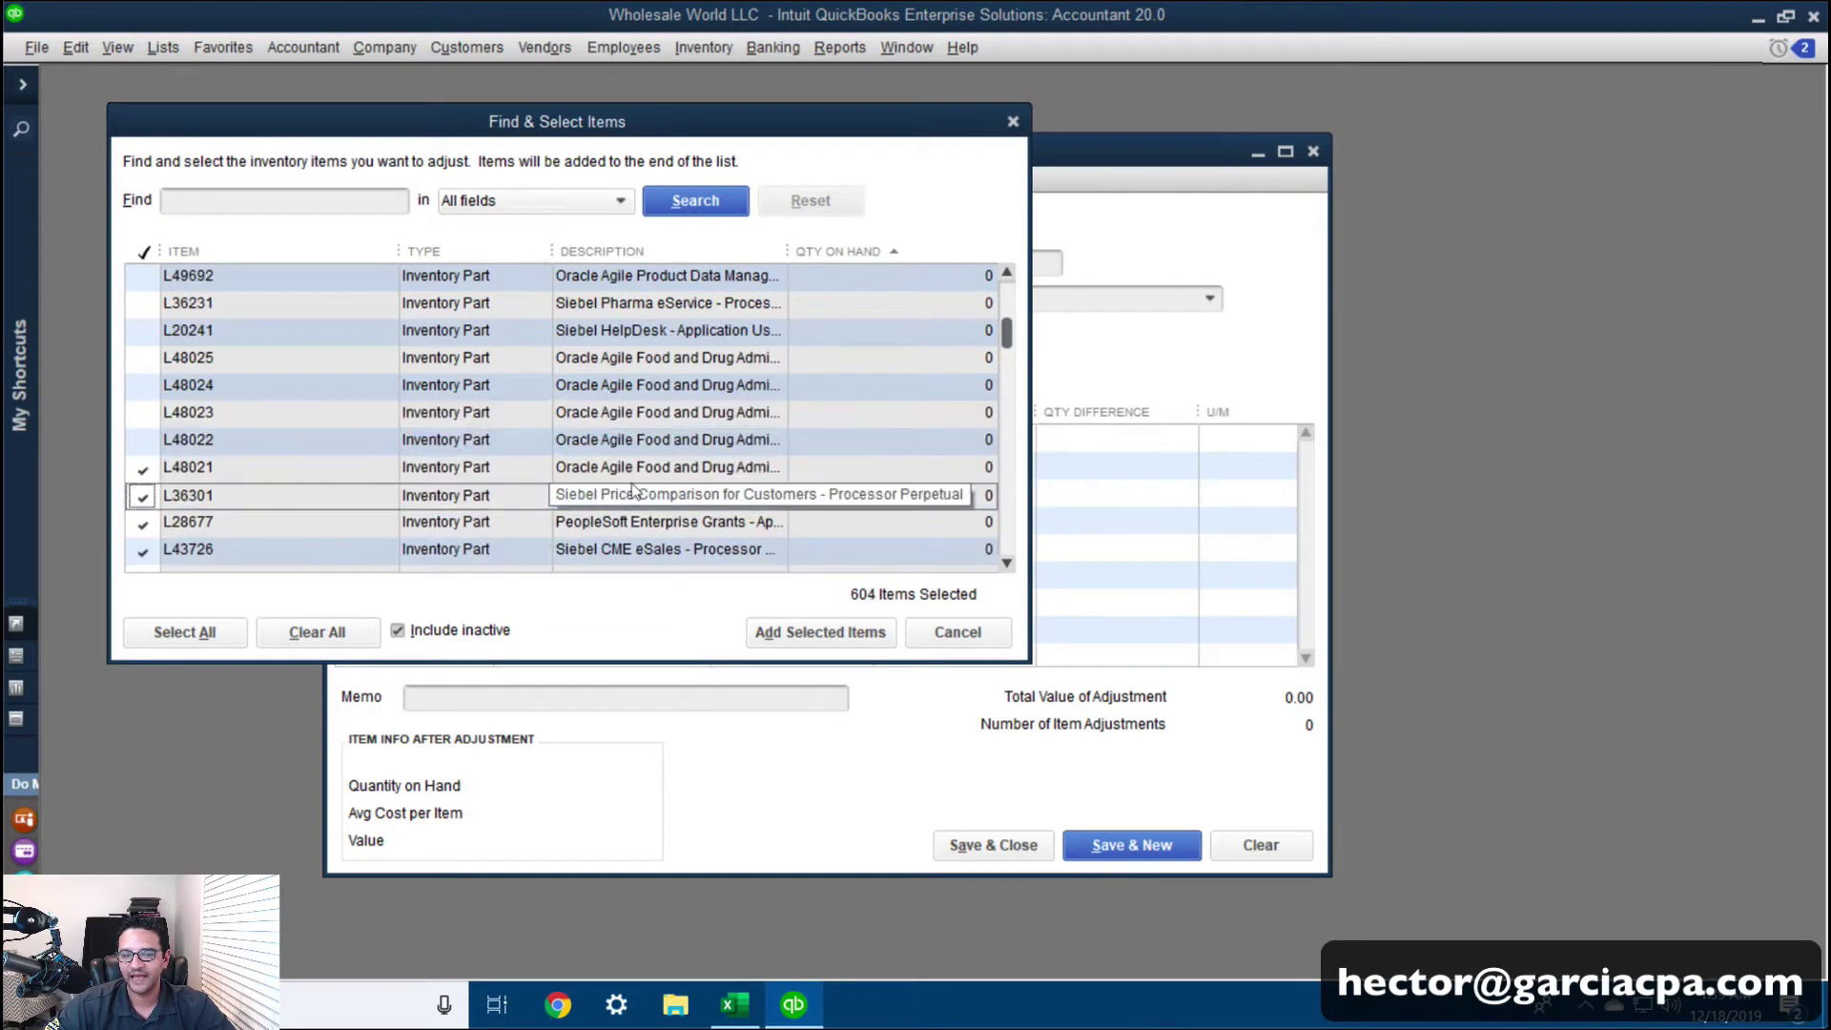
{"action": "key", "text": "space"}
{"action": "key", "text": "Up"}
{"action": "key", "text": "Up"}
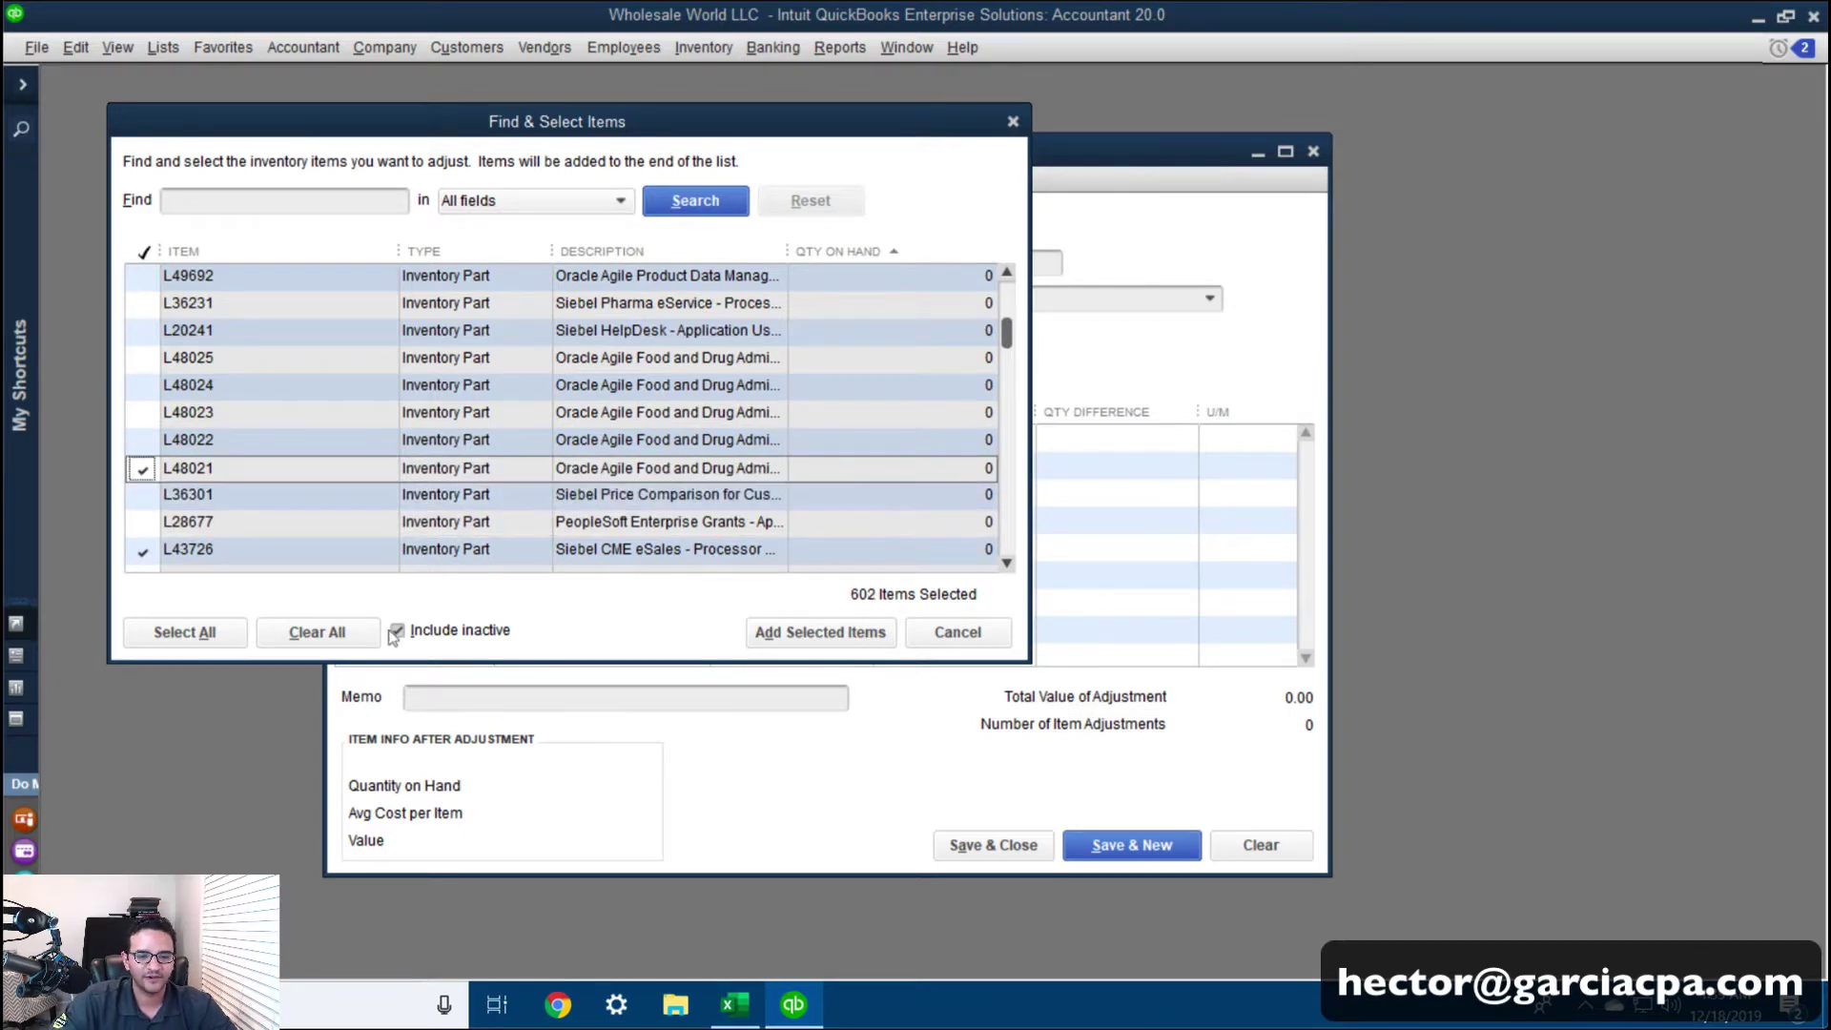
Clear the whole selection, select only the negative-quantity items from L97289 through L100597, and add them to the adjustment
{"action": "left_click", "coordinate": [317, 631]}
{"action": "left_click_drag", "start_coordinate": [1005, 348], "coordinate": [1006, 286]}
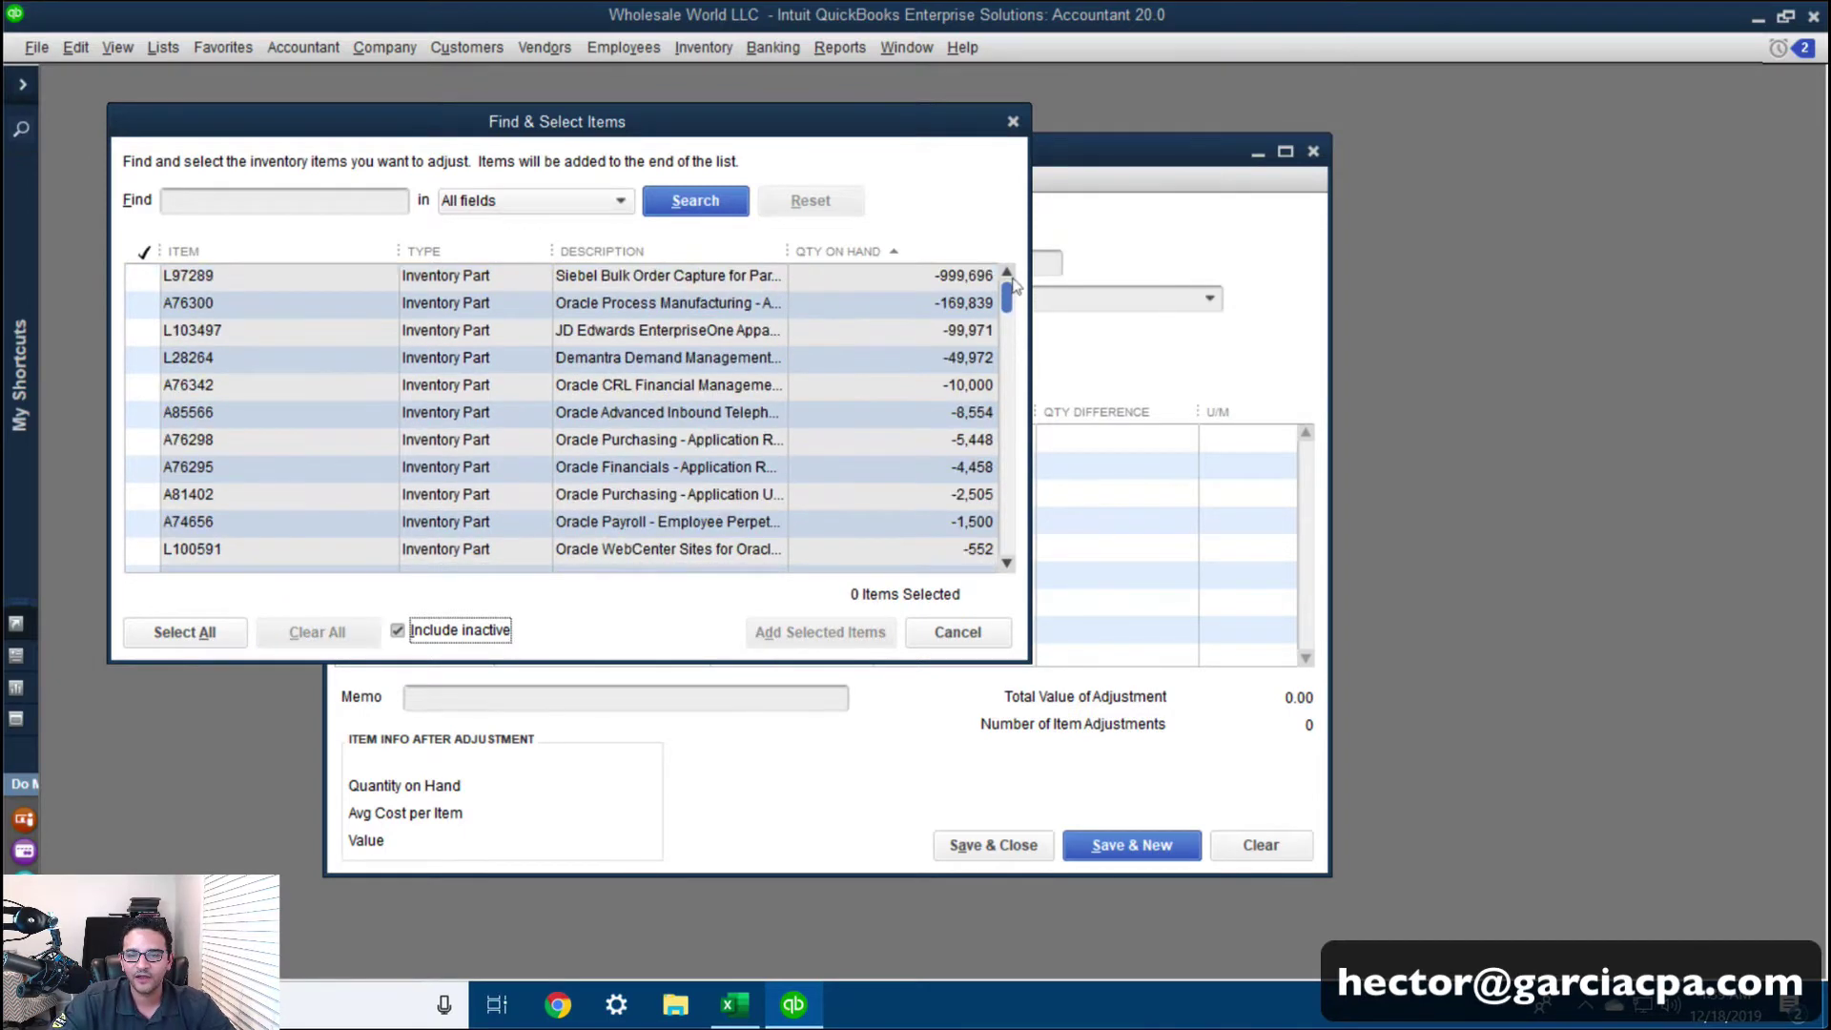
{"action": "left_click", "coordinate": [148, 277]}
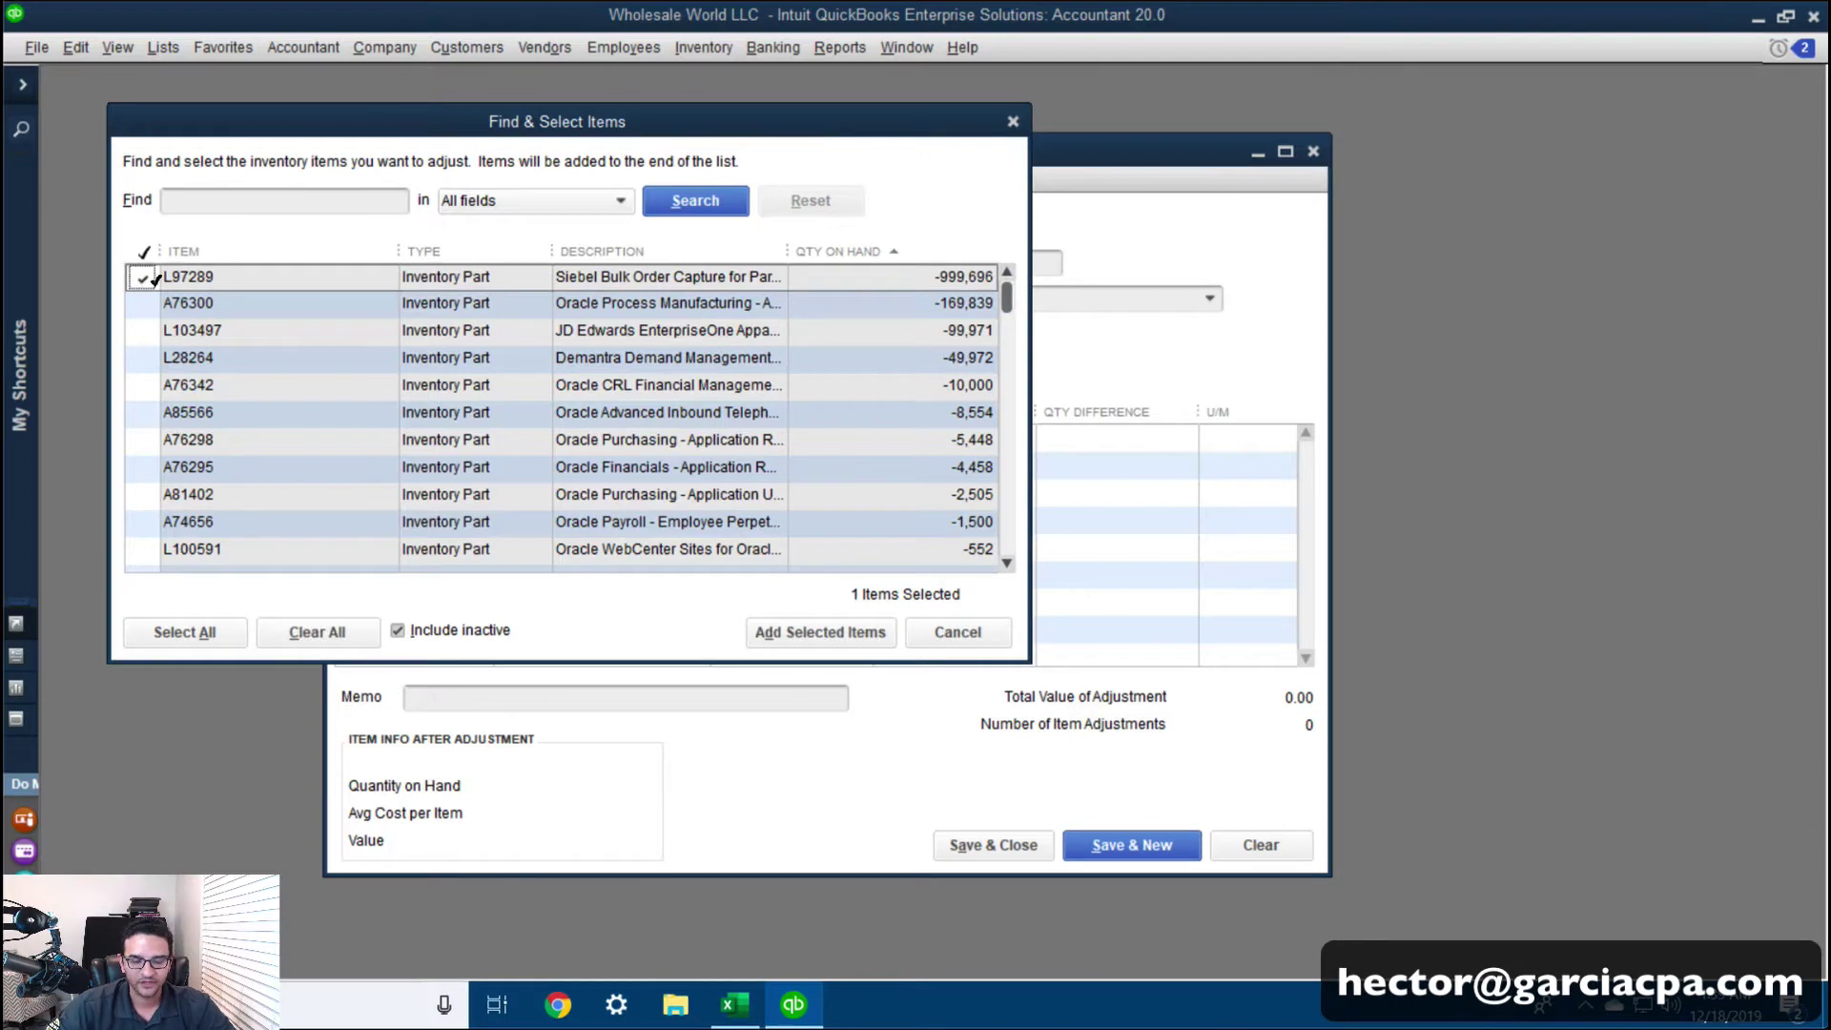
{"action": "key", "text": "Down"}
{"action": "key", "text": "space"}
{"action": "key", "text": "Down"}
{"action": "key", "text": "space"}
{"action": "key", "text": "Down"}
{"action": "key", "text": "space"}
{"action": "key", "text": "Down"}
{"action": "key", "text": "space"}
{"action": "key", "text": "Down"}
{"action": "key", "text": "space"}
{"action": "key", "text": "Down"}
{"action": "key", "text": "space"}
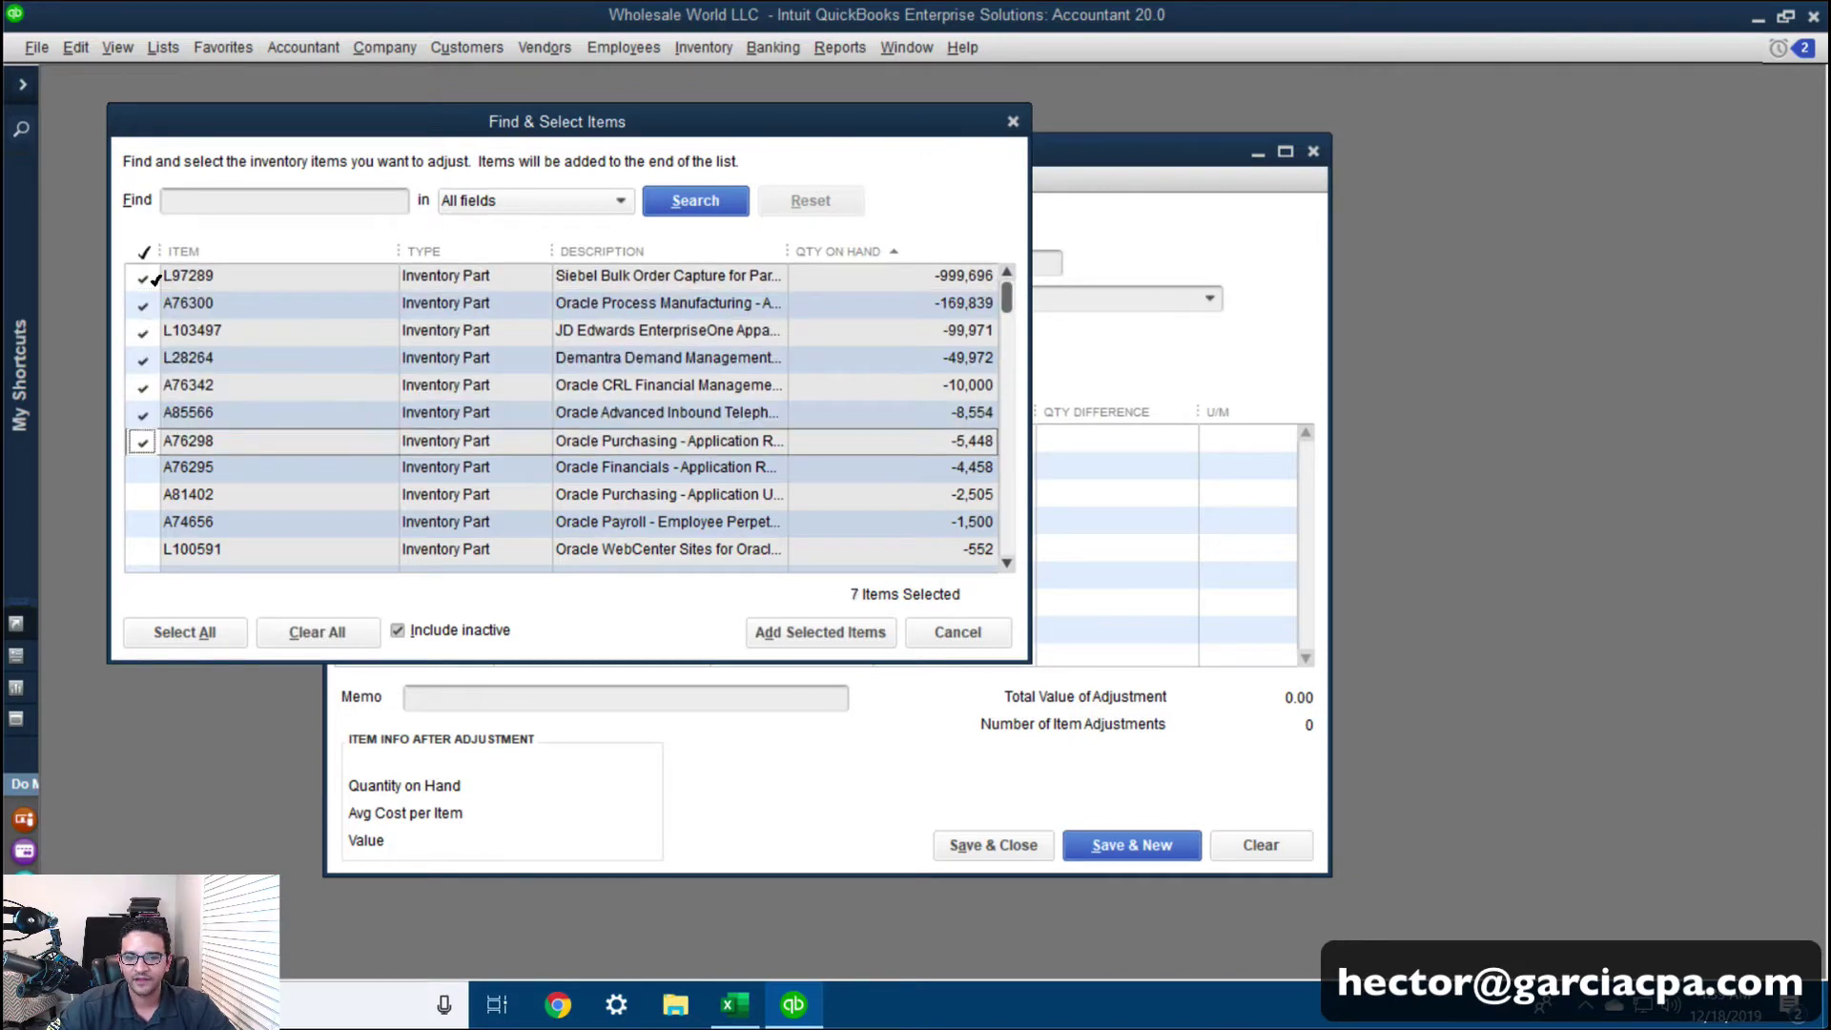
{"action": "key", "text": "Down"}
{"action": "key", "text": "space"}
{"action": "key", "text": "Down"}
{"action": "key", "text": "space"}
{"action": "key", "text": "Down"}
{"action": "key", "text": "space"}
{"action": "key", "text": "Down"}
{"action": "key", "text": "space"}
{"action": "key", "text": "Down"}
{"action": "key", "text": "space"}
{"action": "key", "text": "Down"}
{"action": "key", "text": "space"}
{"action": "key", "text": "Down"}
{"action": "key", "text": "space"}
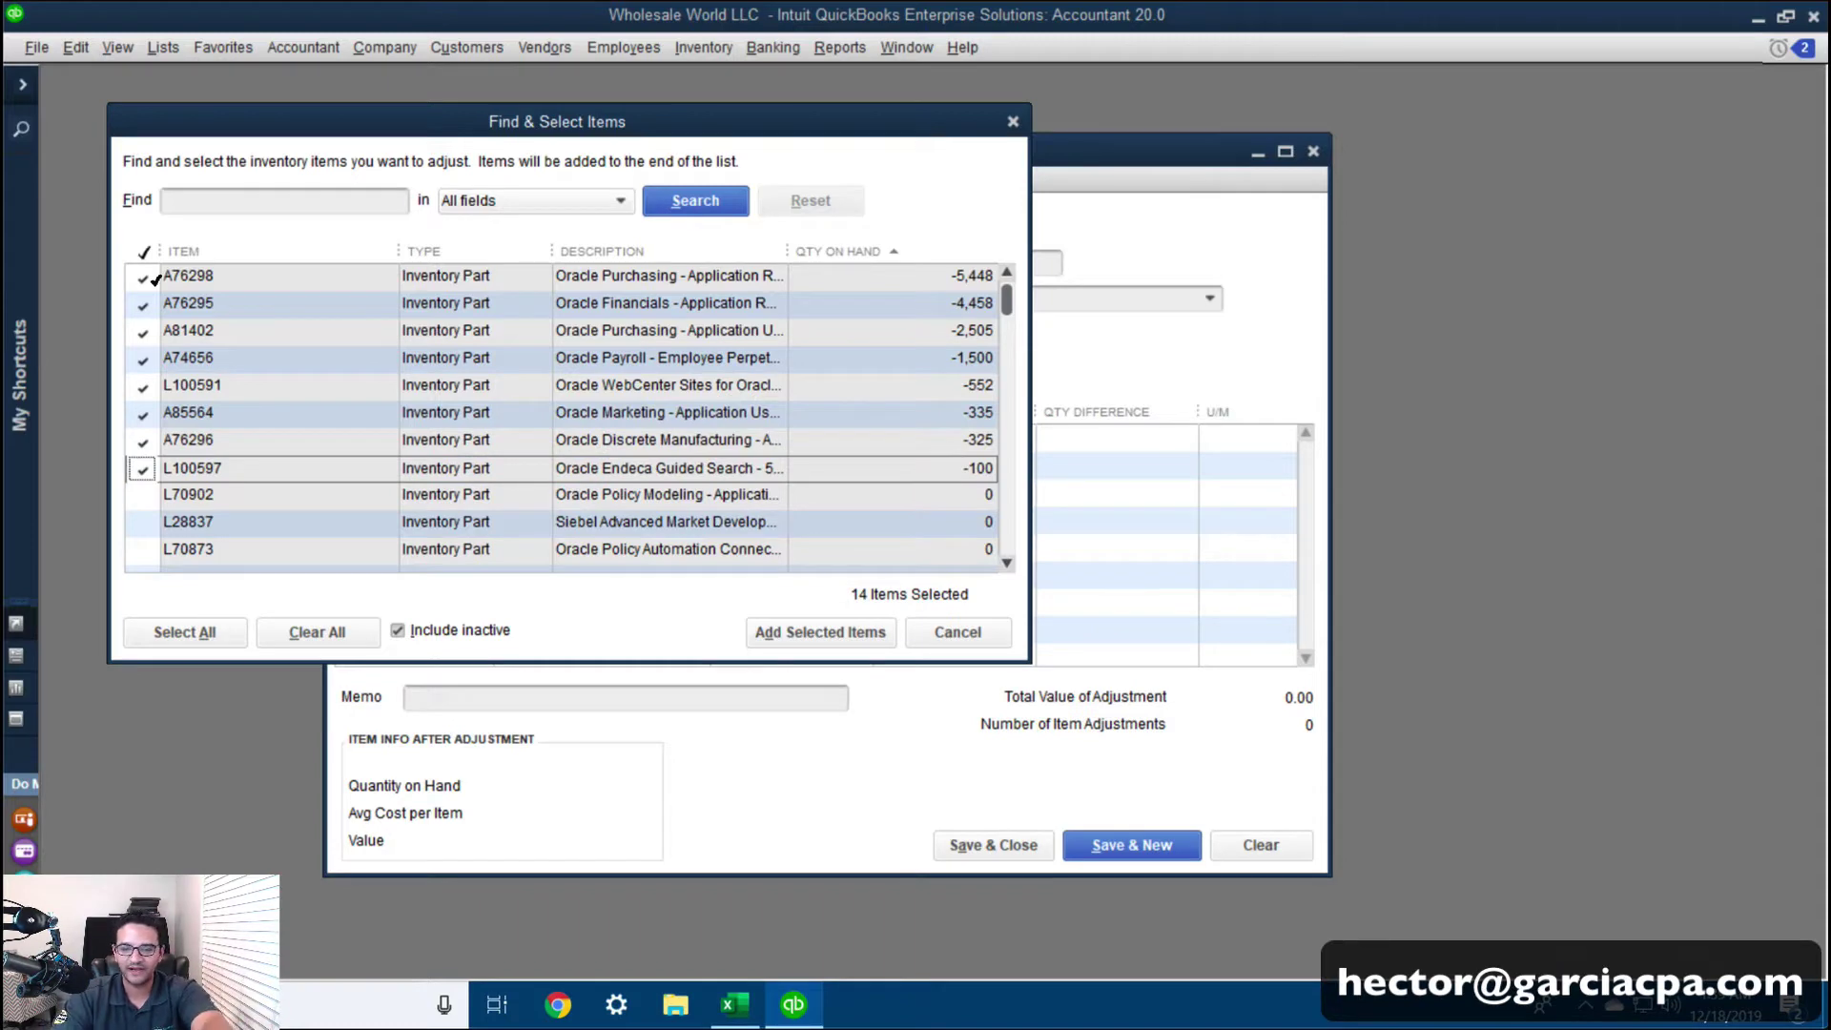
{"action": "left_click", "coordinate": [817, 632]}
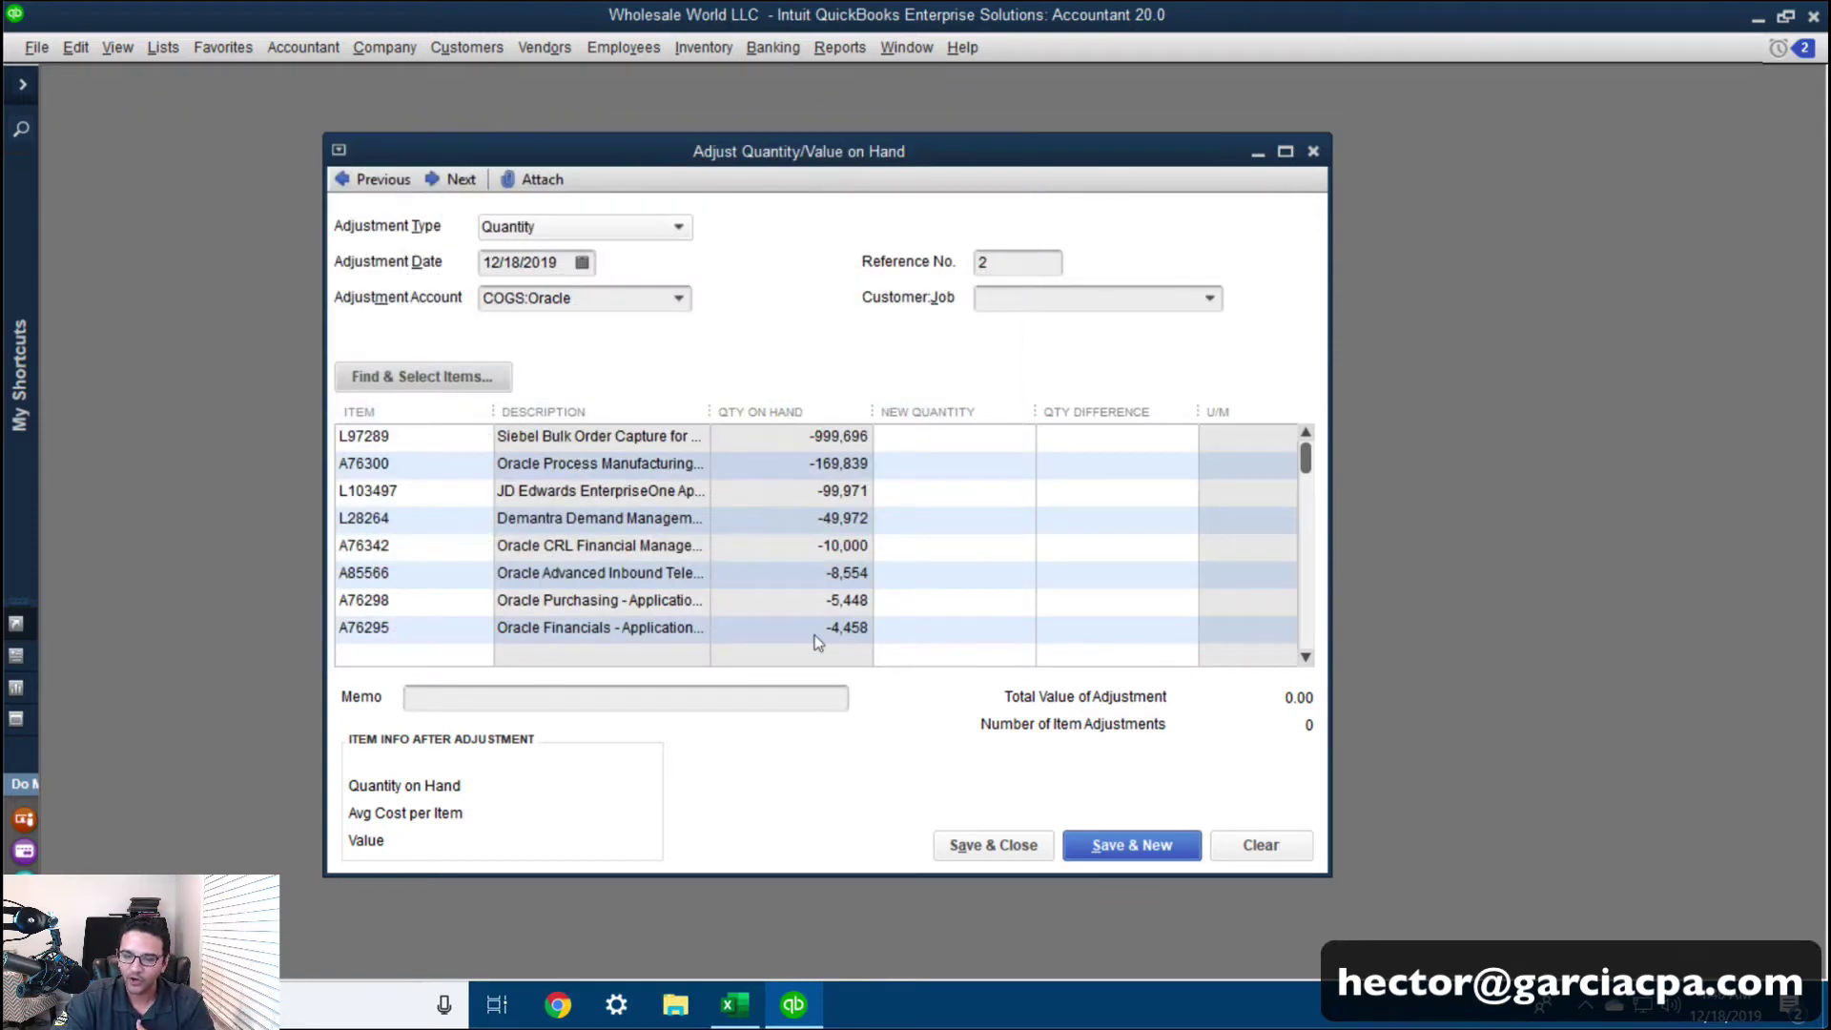
Set the adjustment date to 12/31/2019
{"action": "left_click", "coordinate": [567, 262]}
{"action": "type", "text": "123"}
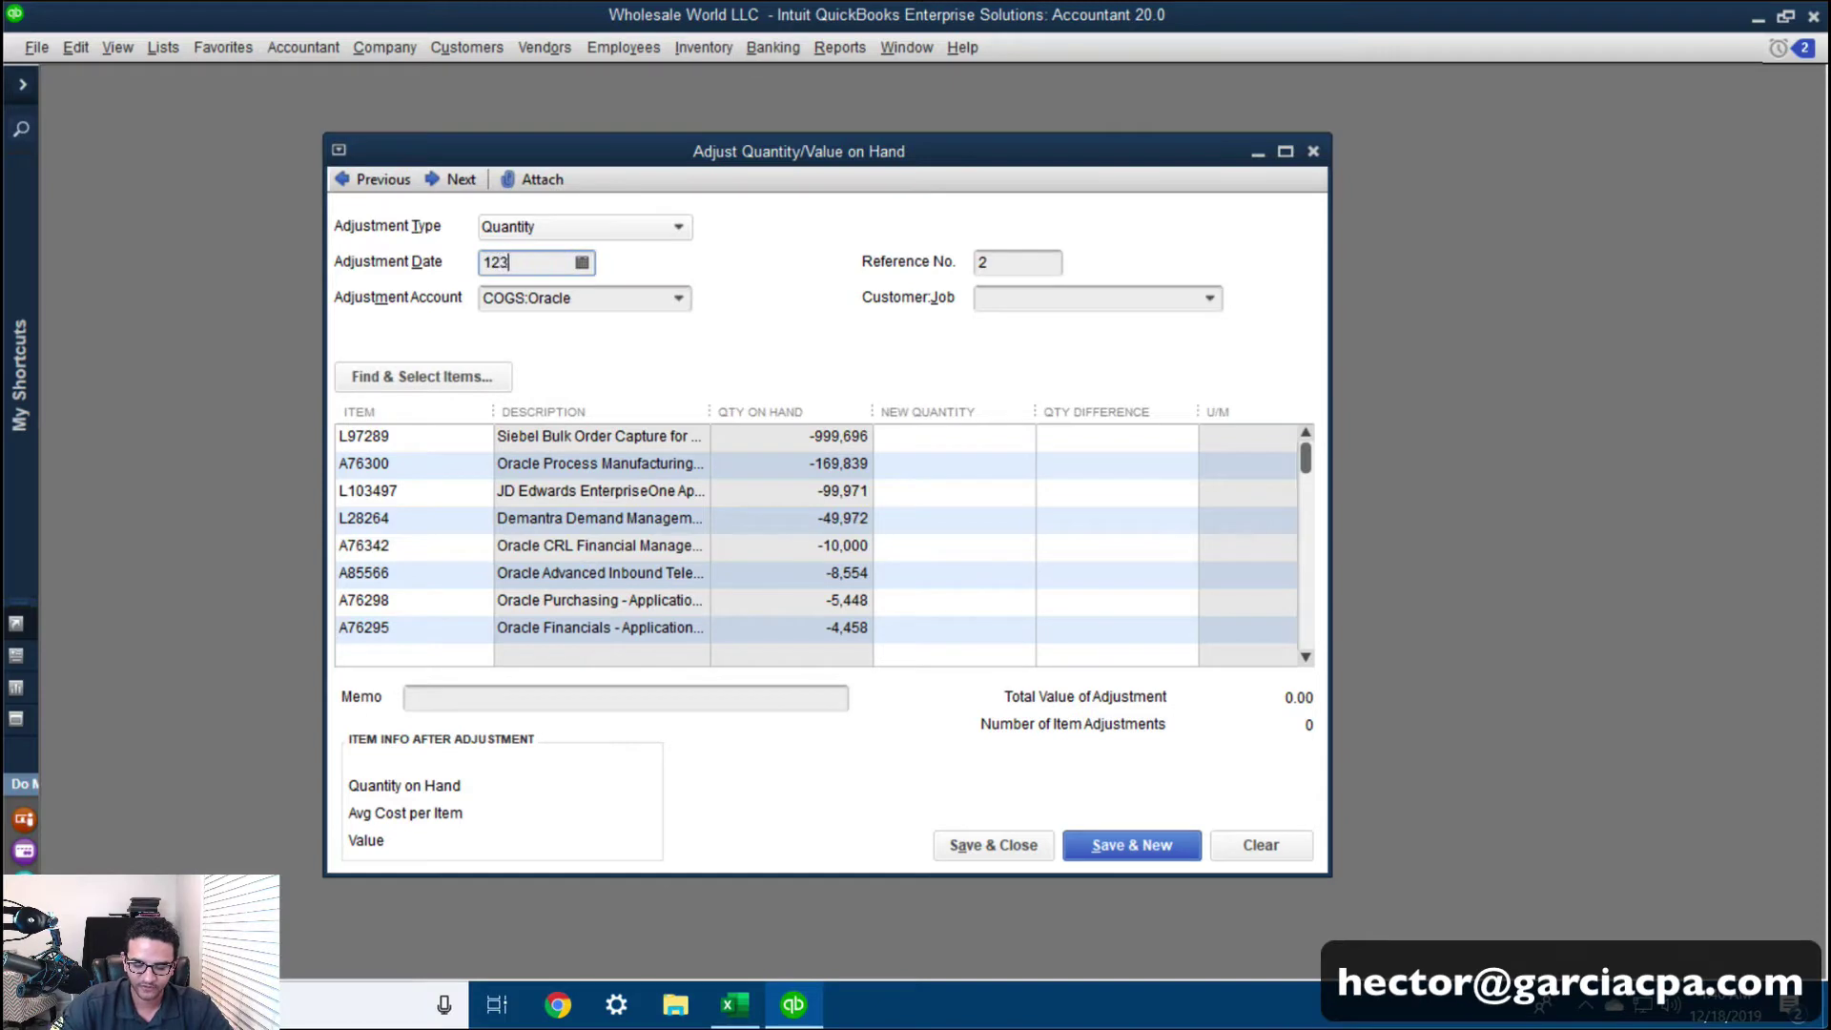
{"action": "key", "text": "Tab"}
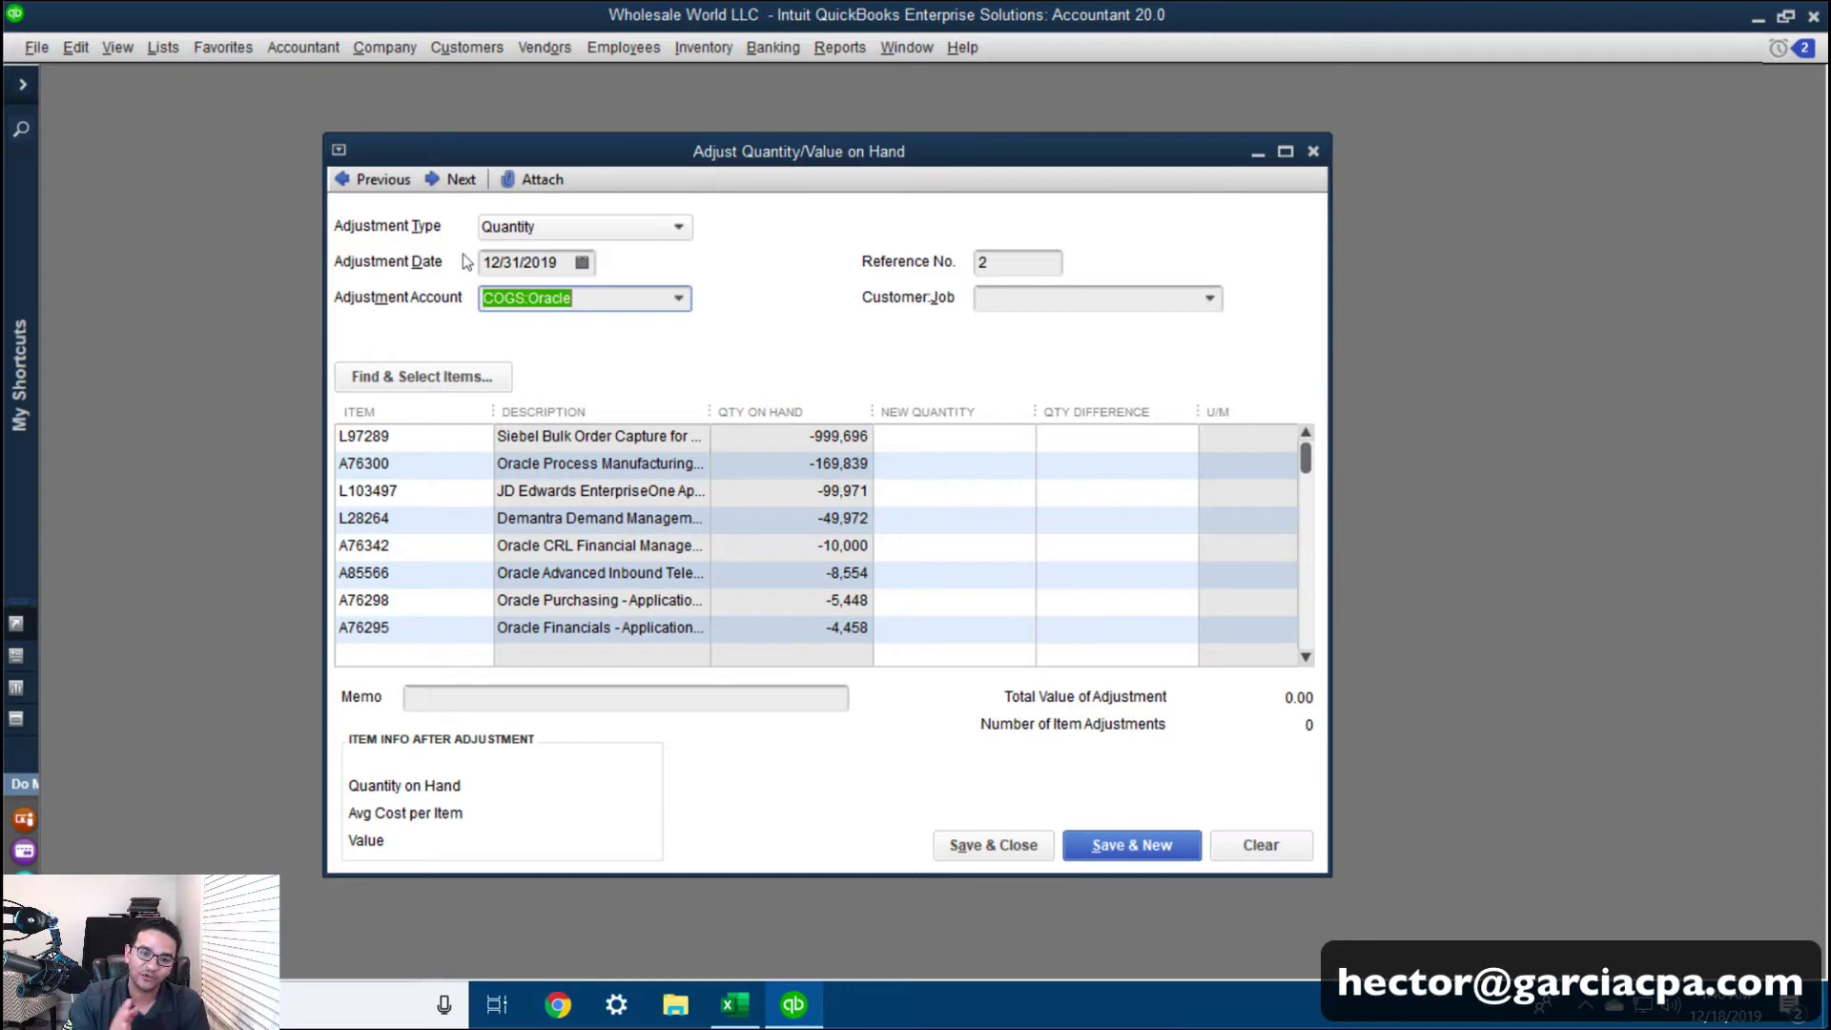
Create a Cost of Goods Sold account named Inventory Adjustments and use it as the adjustment account, accepting the non-expense account warning
{"action": "left_click", "coordinate": [679, 300]}
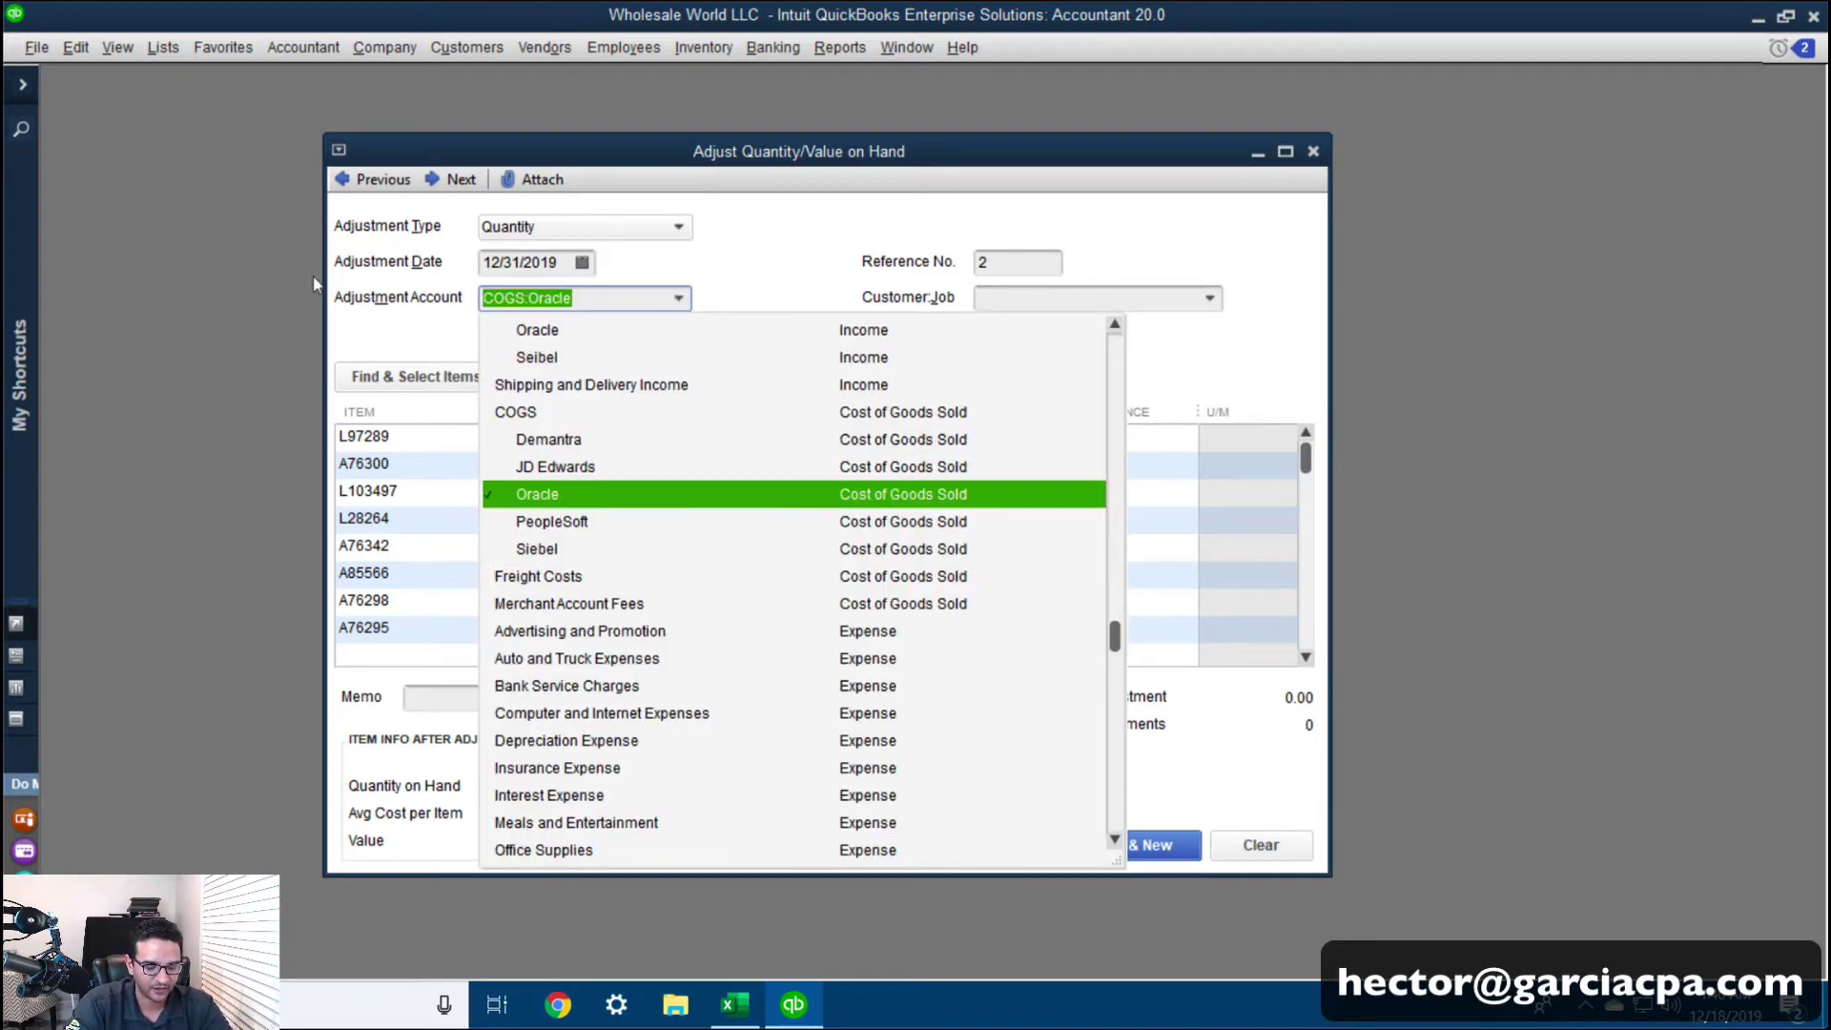
{"action": "type", "text": "COG"}
{"action": "key", "text": "BackSpace"}
{"action": "key", "text": "BackSpace"}
{"action": "key", "text": "BackSpace"}
{"action": "key", "text": "BackSpace"}
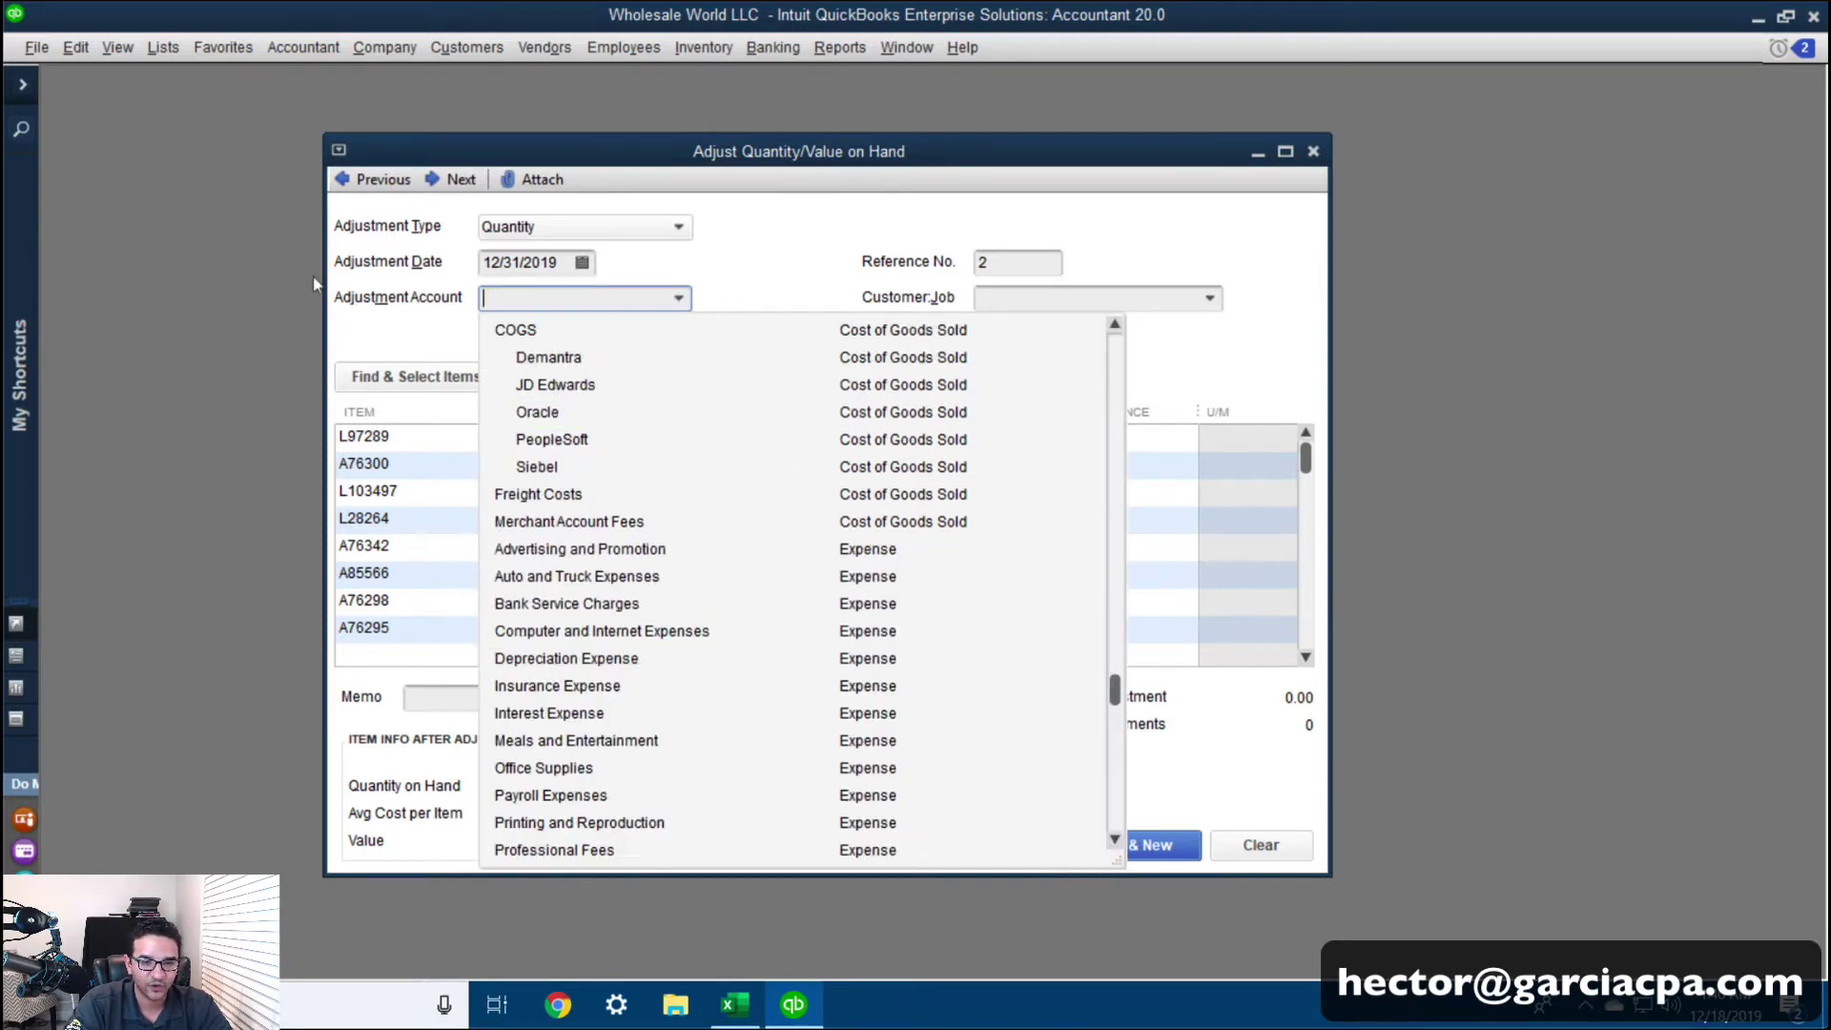
{"action": "type", "text": "Inve"}
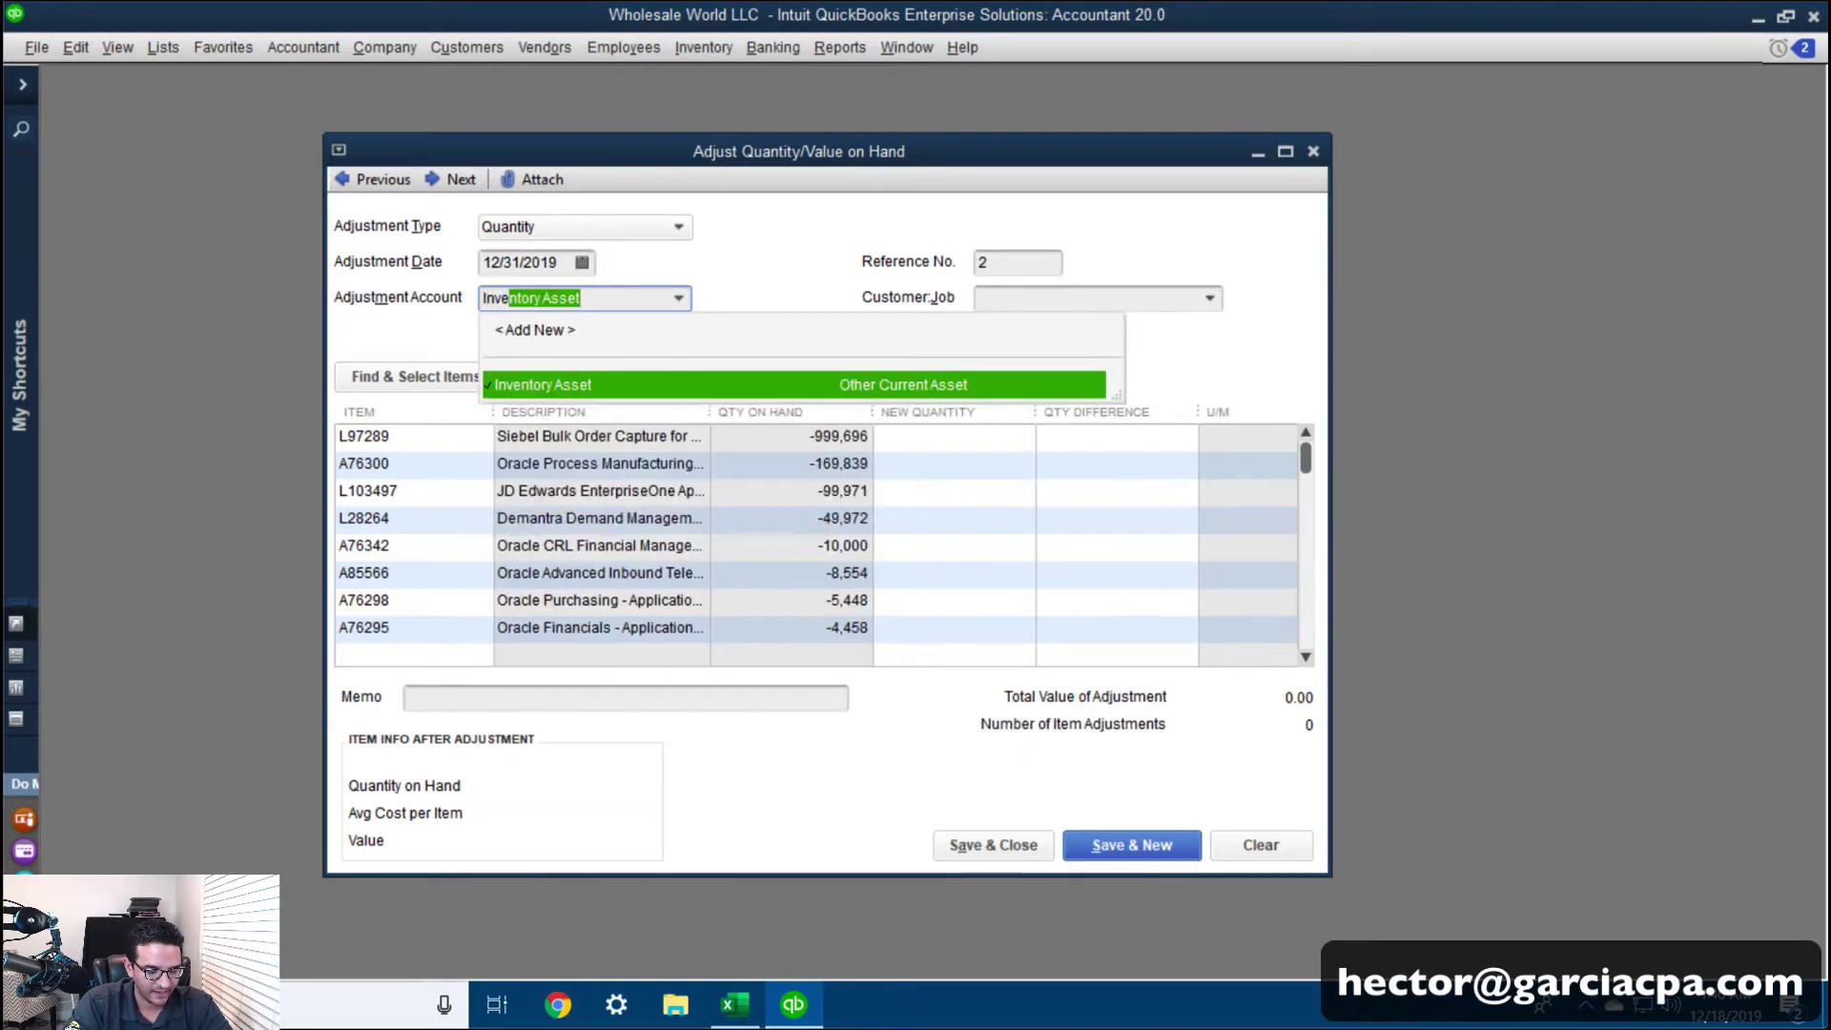
{"action": "type", "text": "s"}
{"action": "key", "text": "BackSpace"}
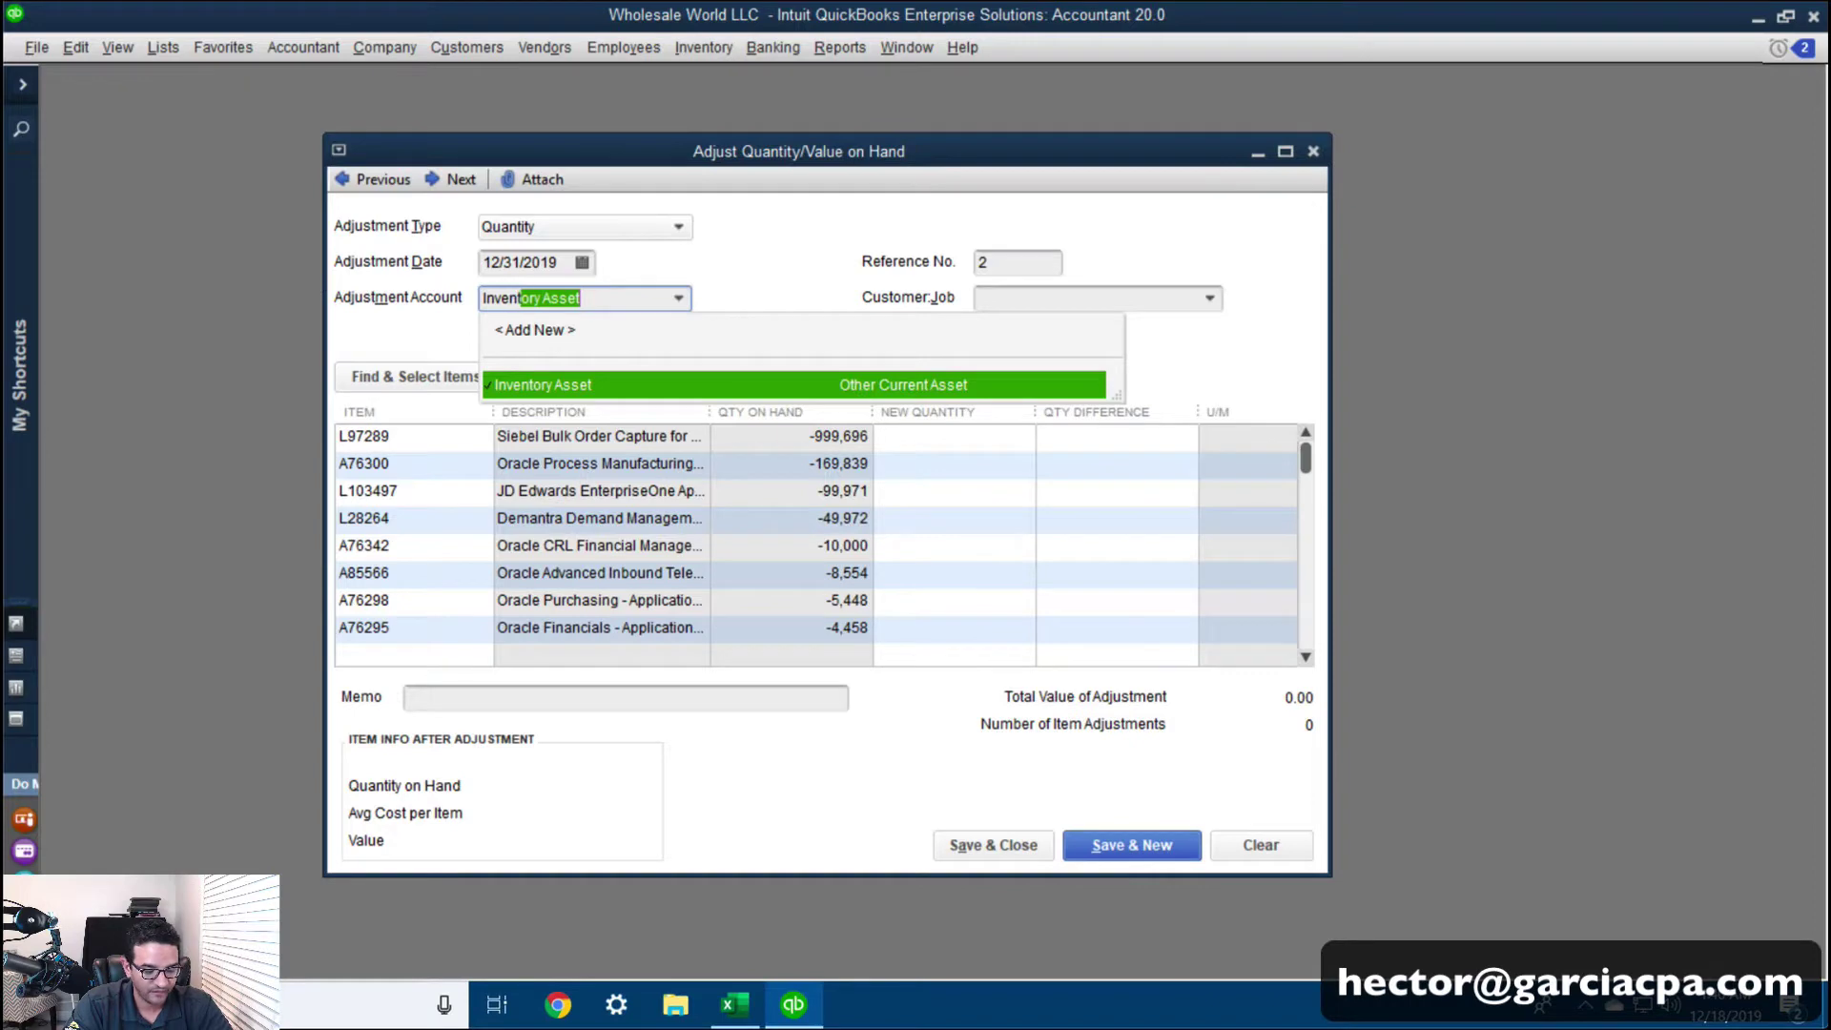
{"action": "type", "text": "ntory Adjustments"}
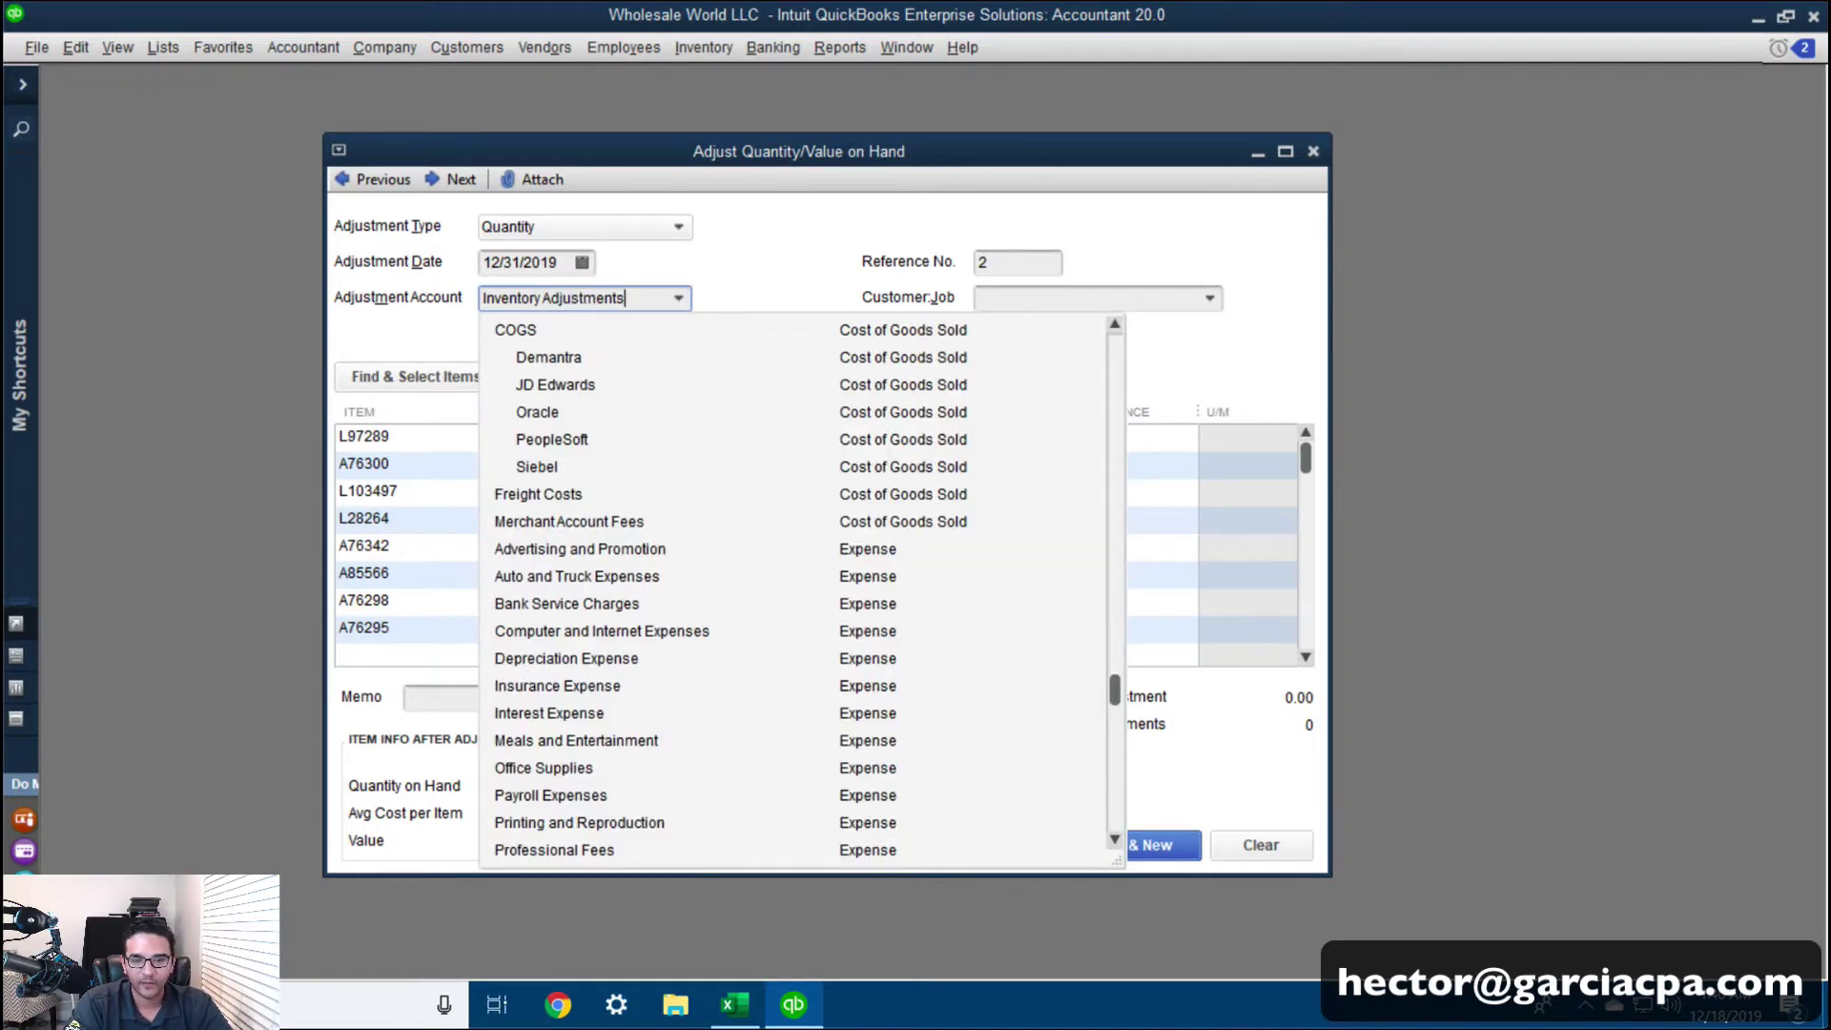
{"action": "key", "text": "Tab"}
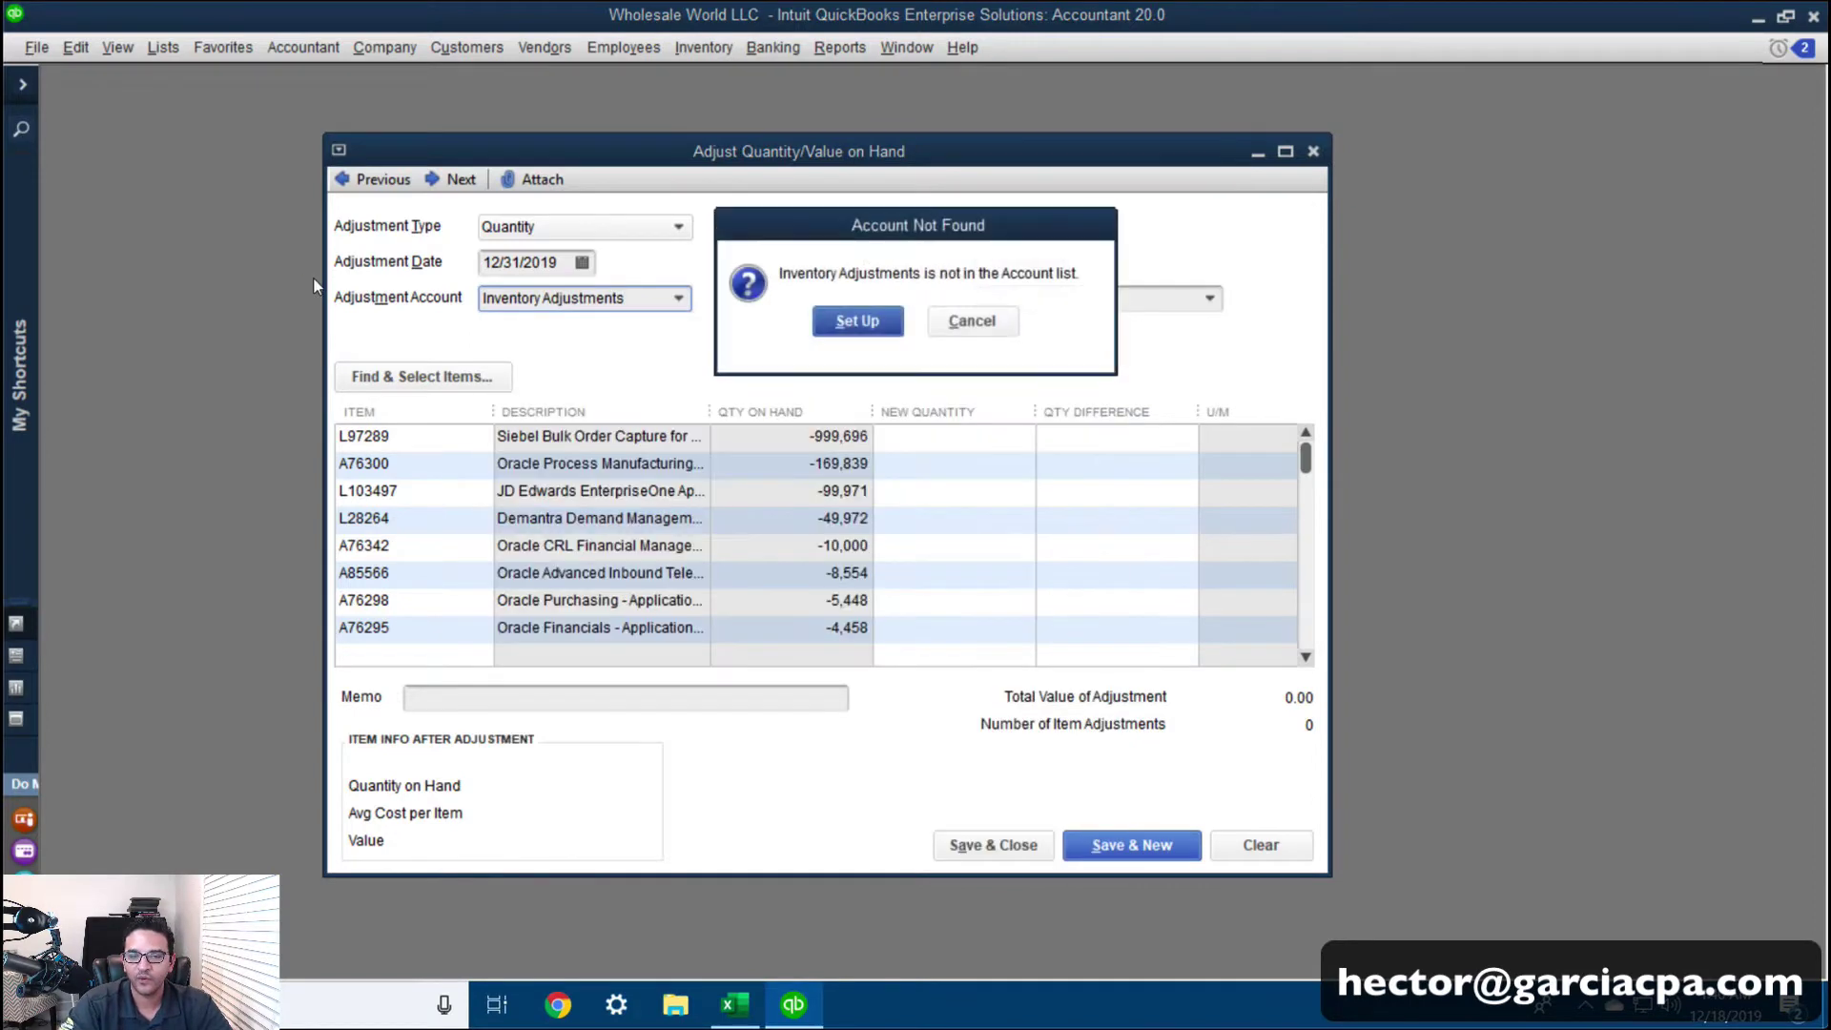
{"action": "left_click", "coordinate": [857, 321]}
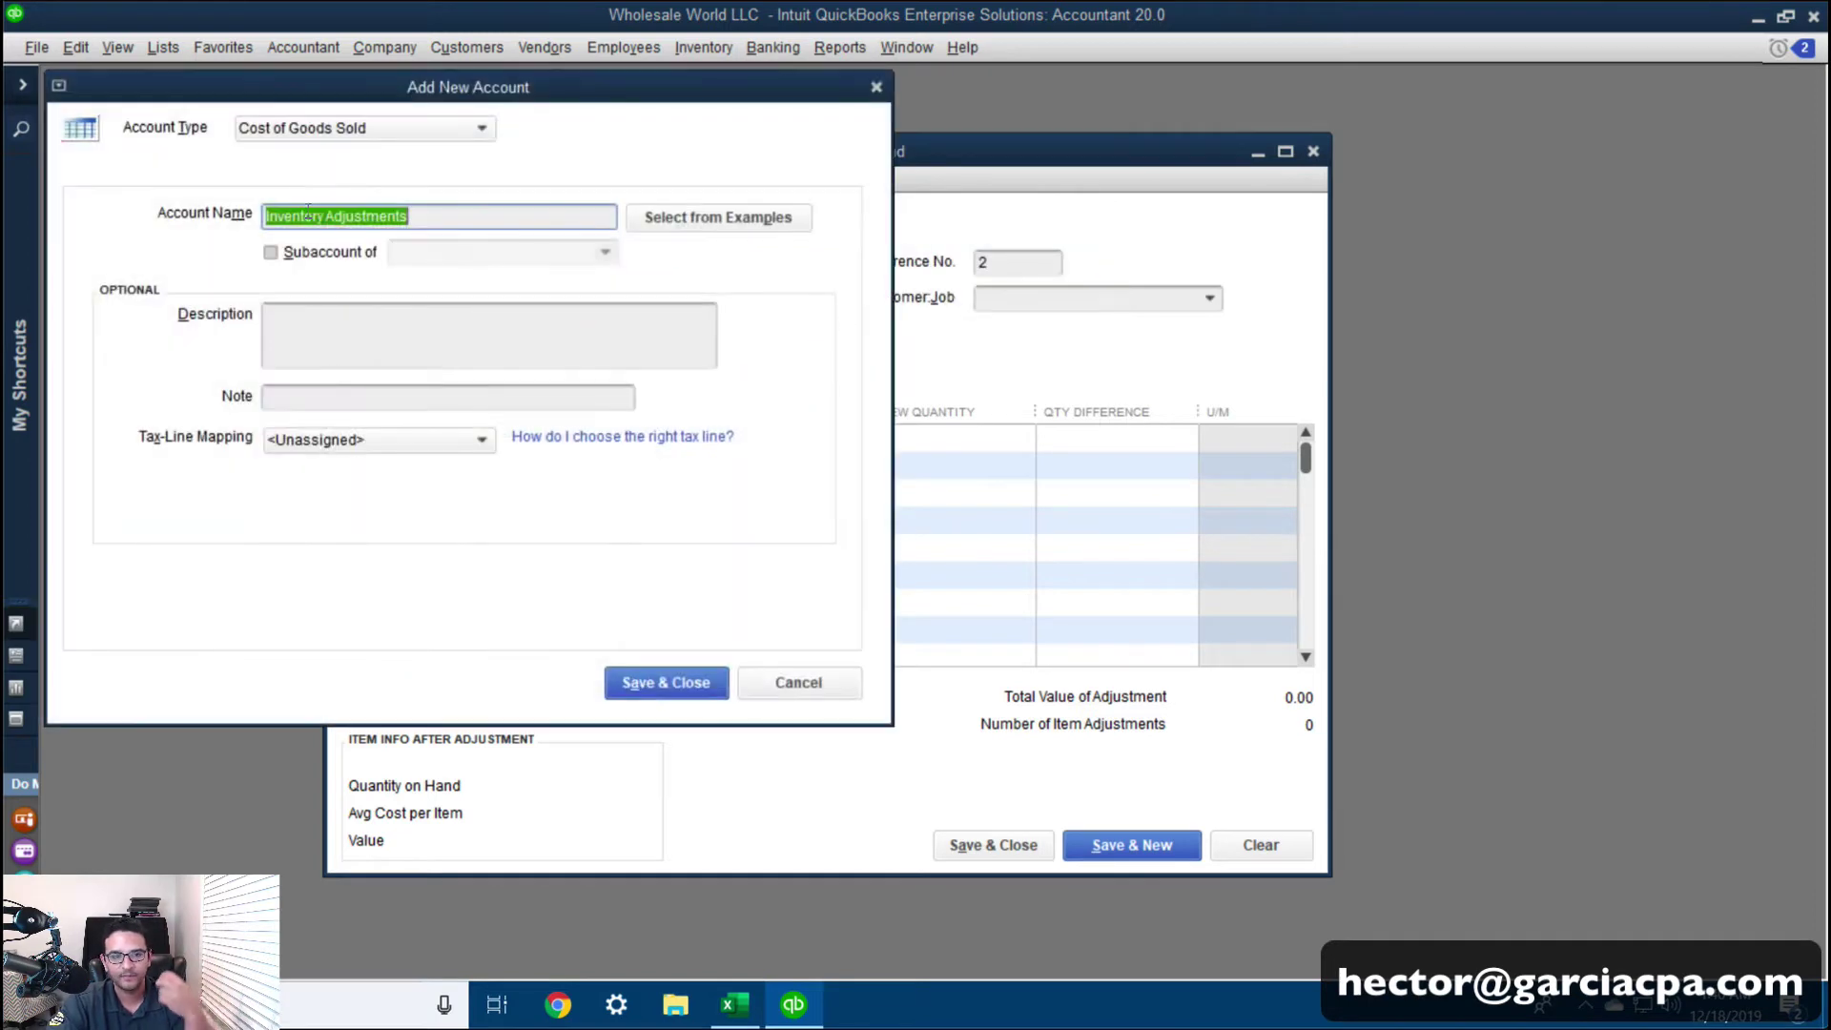
{"action": "left_click", "coordinate": [318, 130]}
{"action": "left_click", "coordinate": [313, 462]}
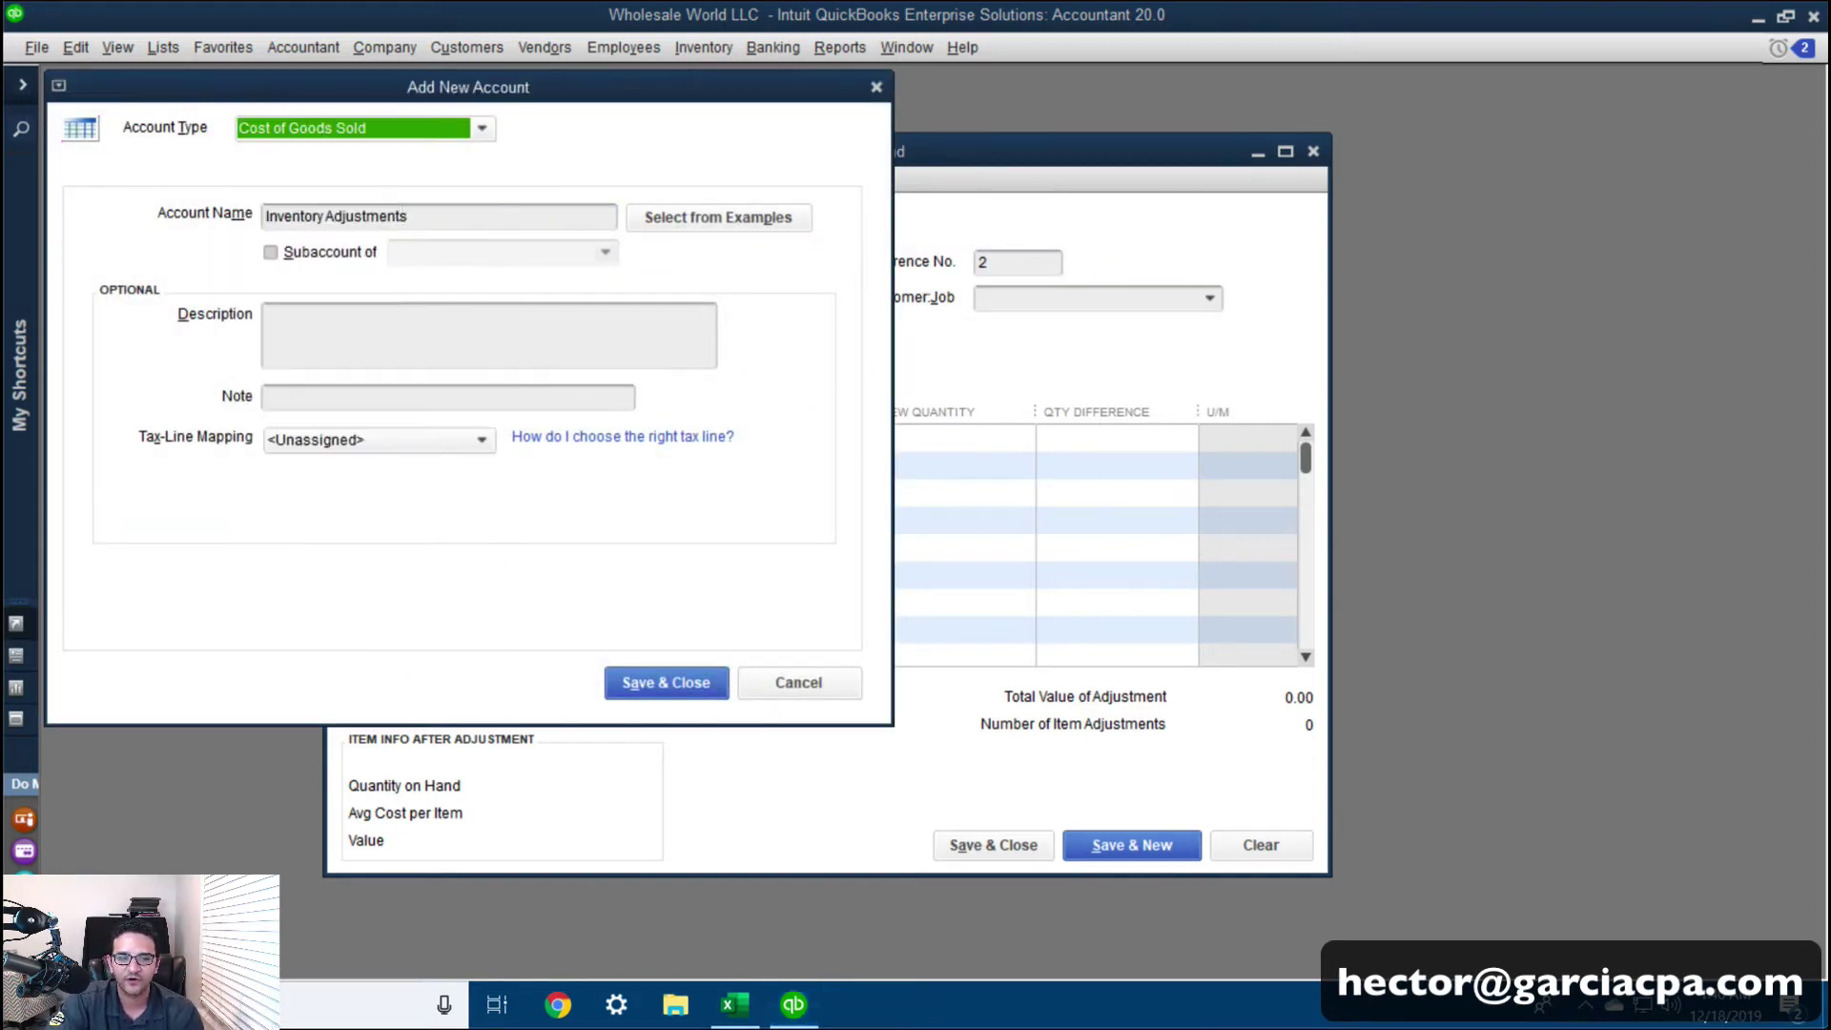
{"action": "left_click", "coordinate": [649, 681]}
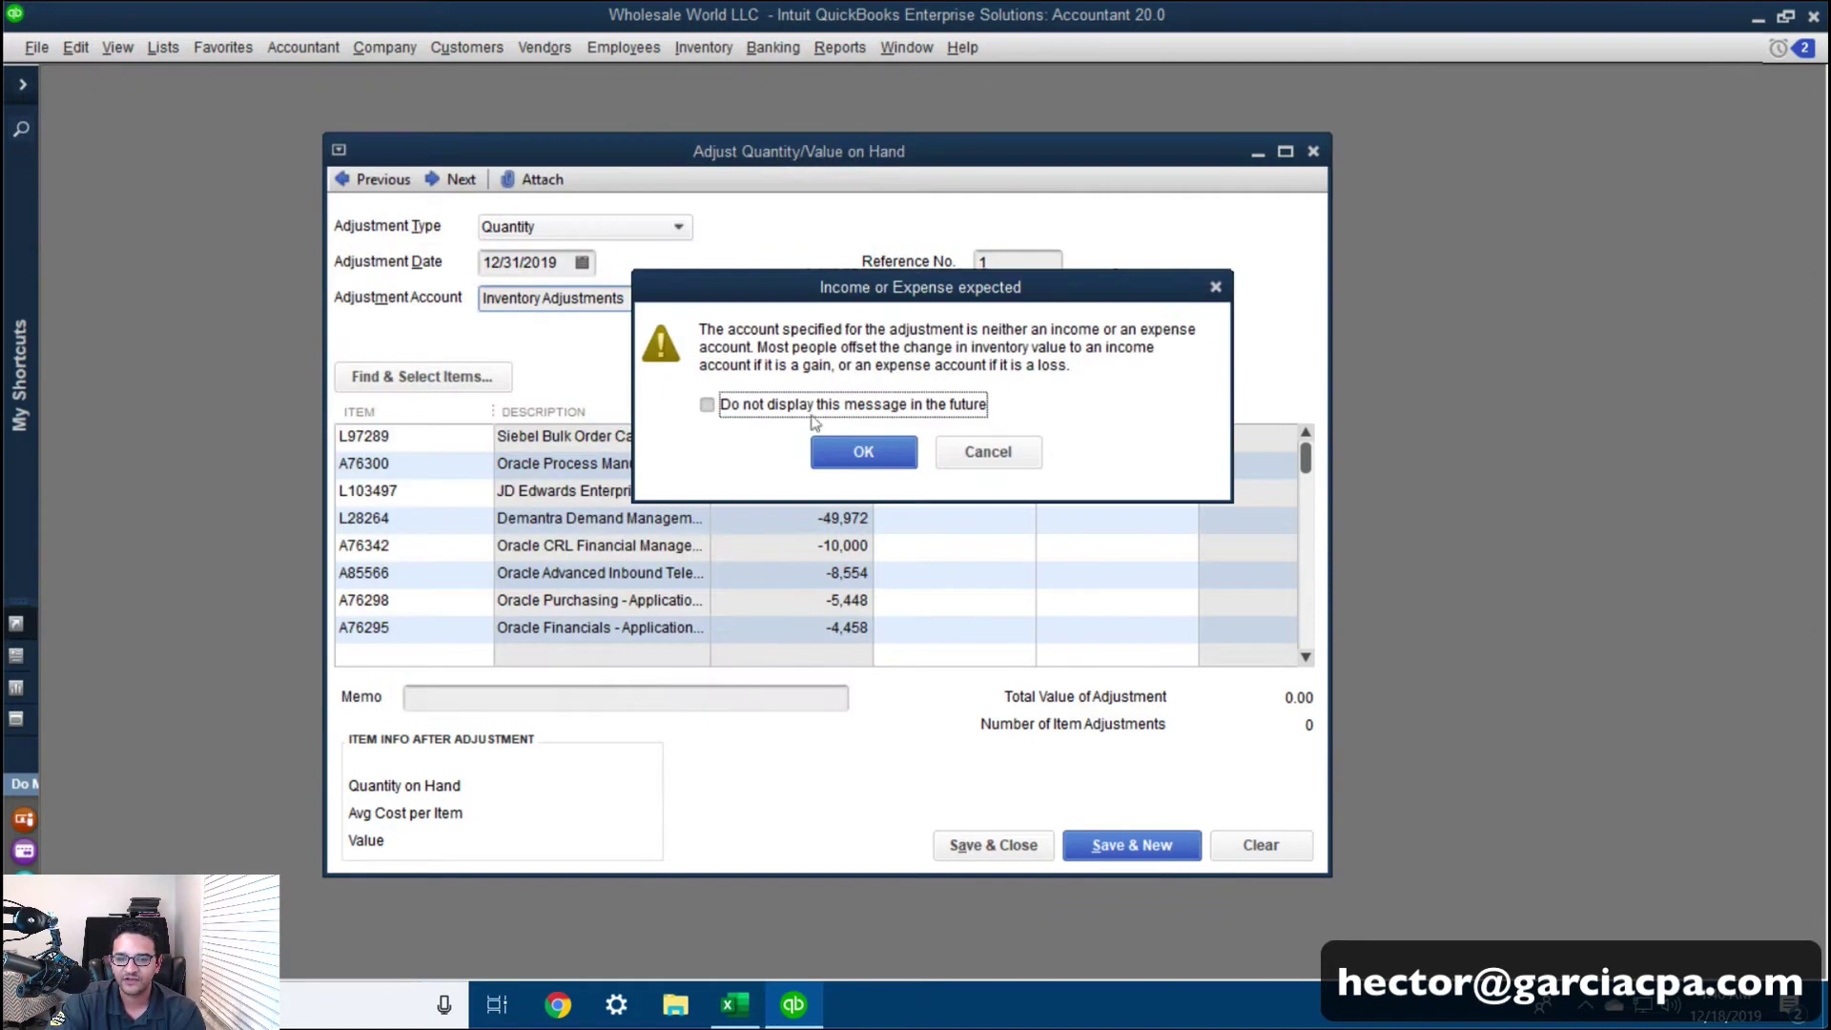
{"action": "left_click", "coordinate": [849, 452]}
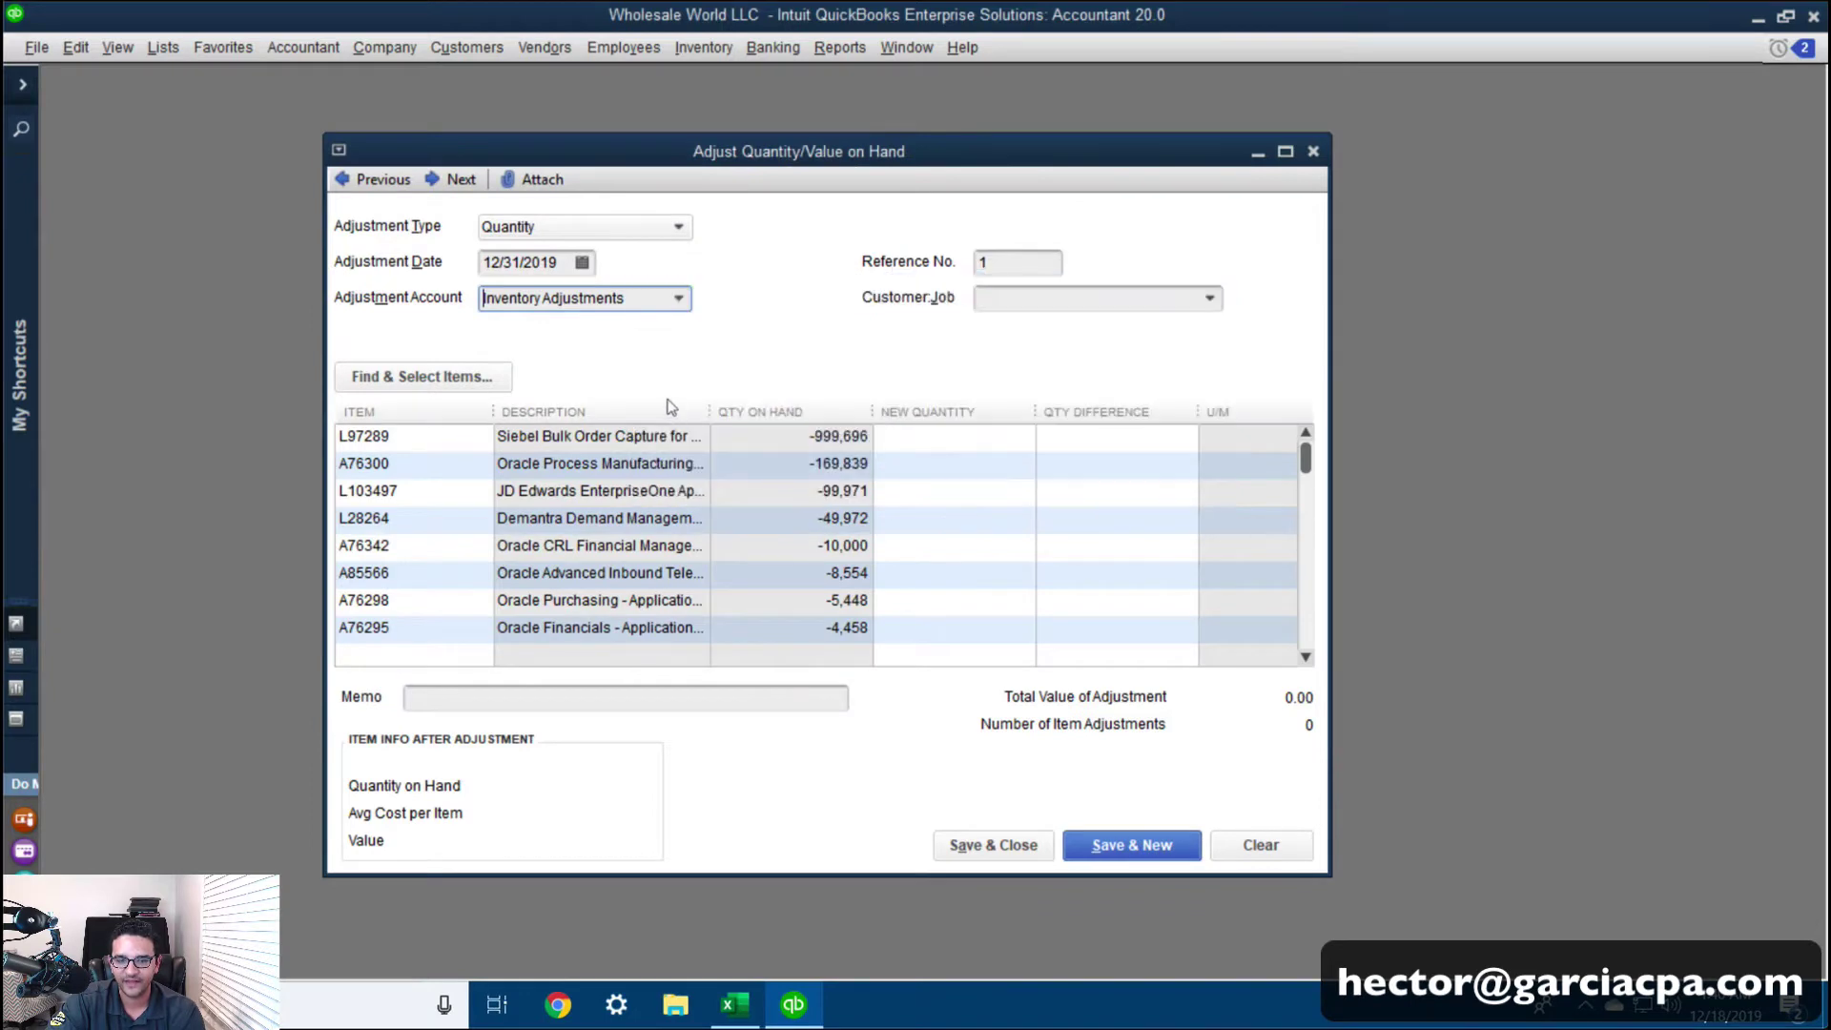
Check the adjustment date and the Inventory Adjustments account's type in the account list
{"action": "left_click", "coordinate": [549, 218]}
{"action": "left_click", "coordinate": [549, 254]}
{"action": "left_click", "coordinate": [550, 262]}
{"action": "double_click", "coordinate": [549, 262]}
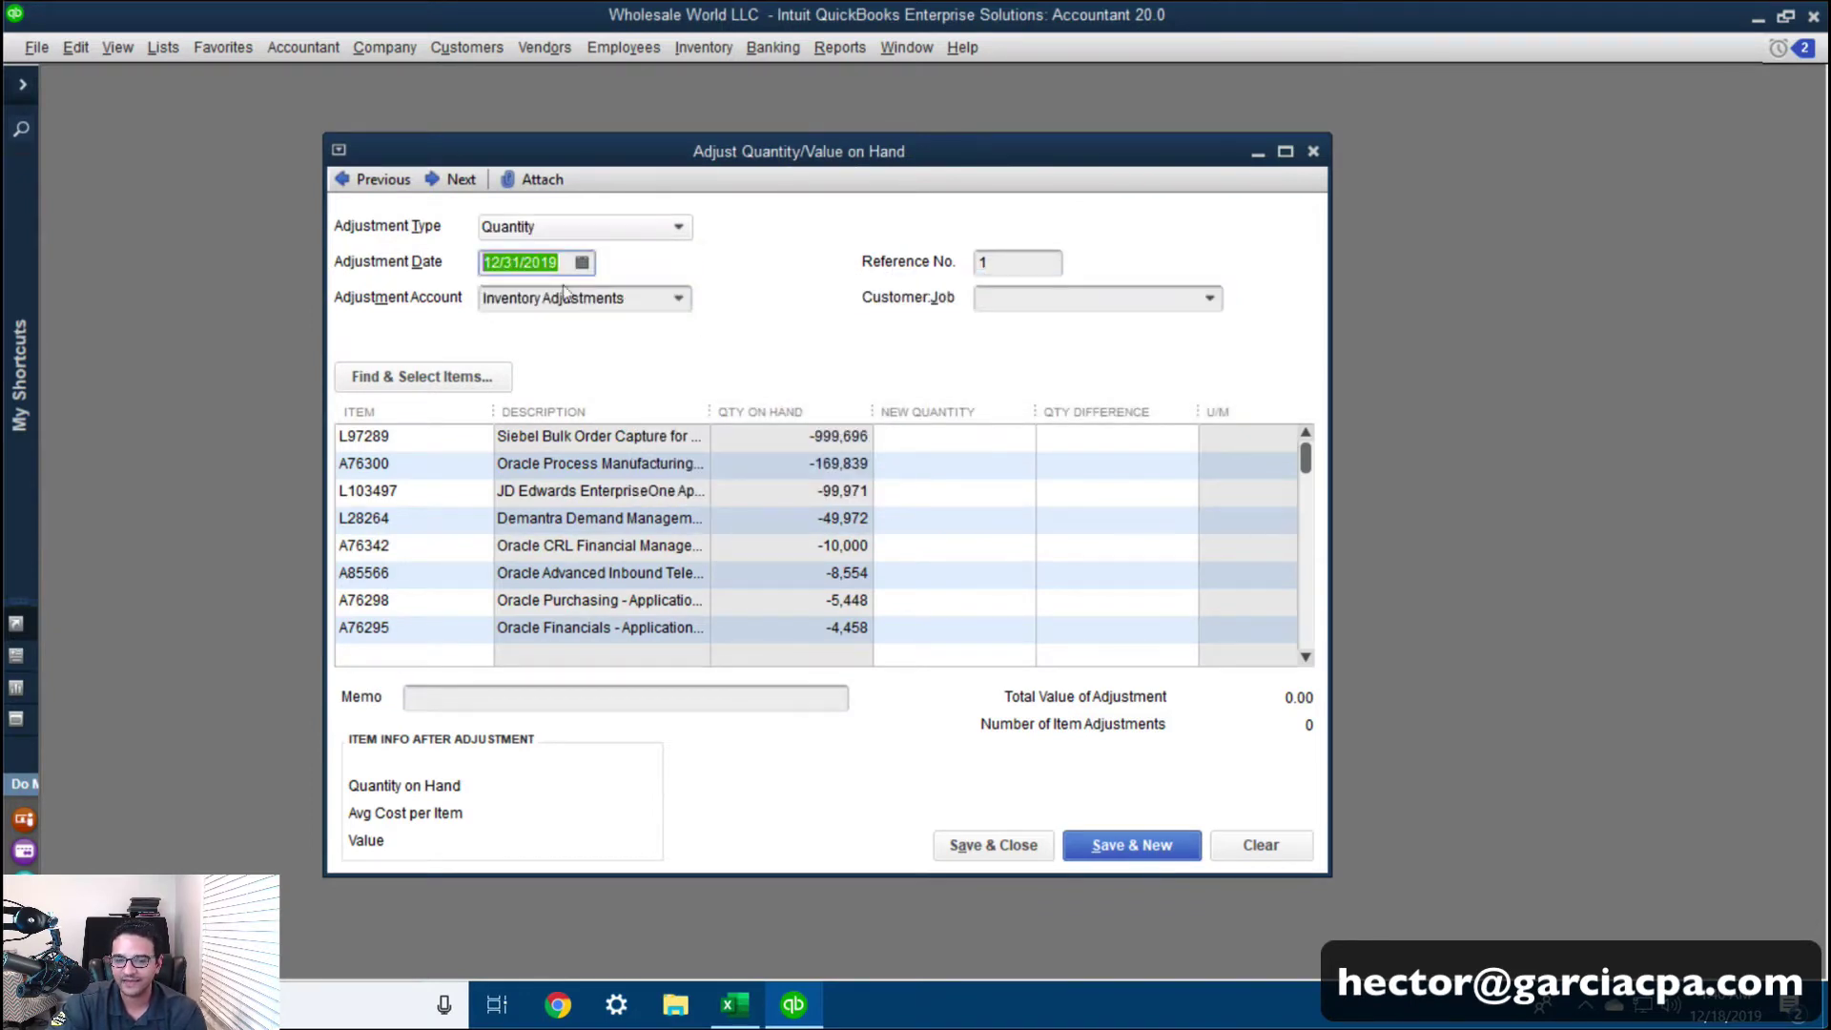
{"action": "left_click", "coordinate": [644, 300]}
{"action": "left_click", "coordinate": [678, 298]}
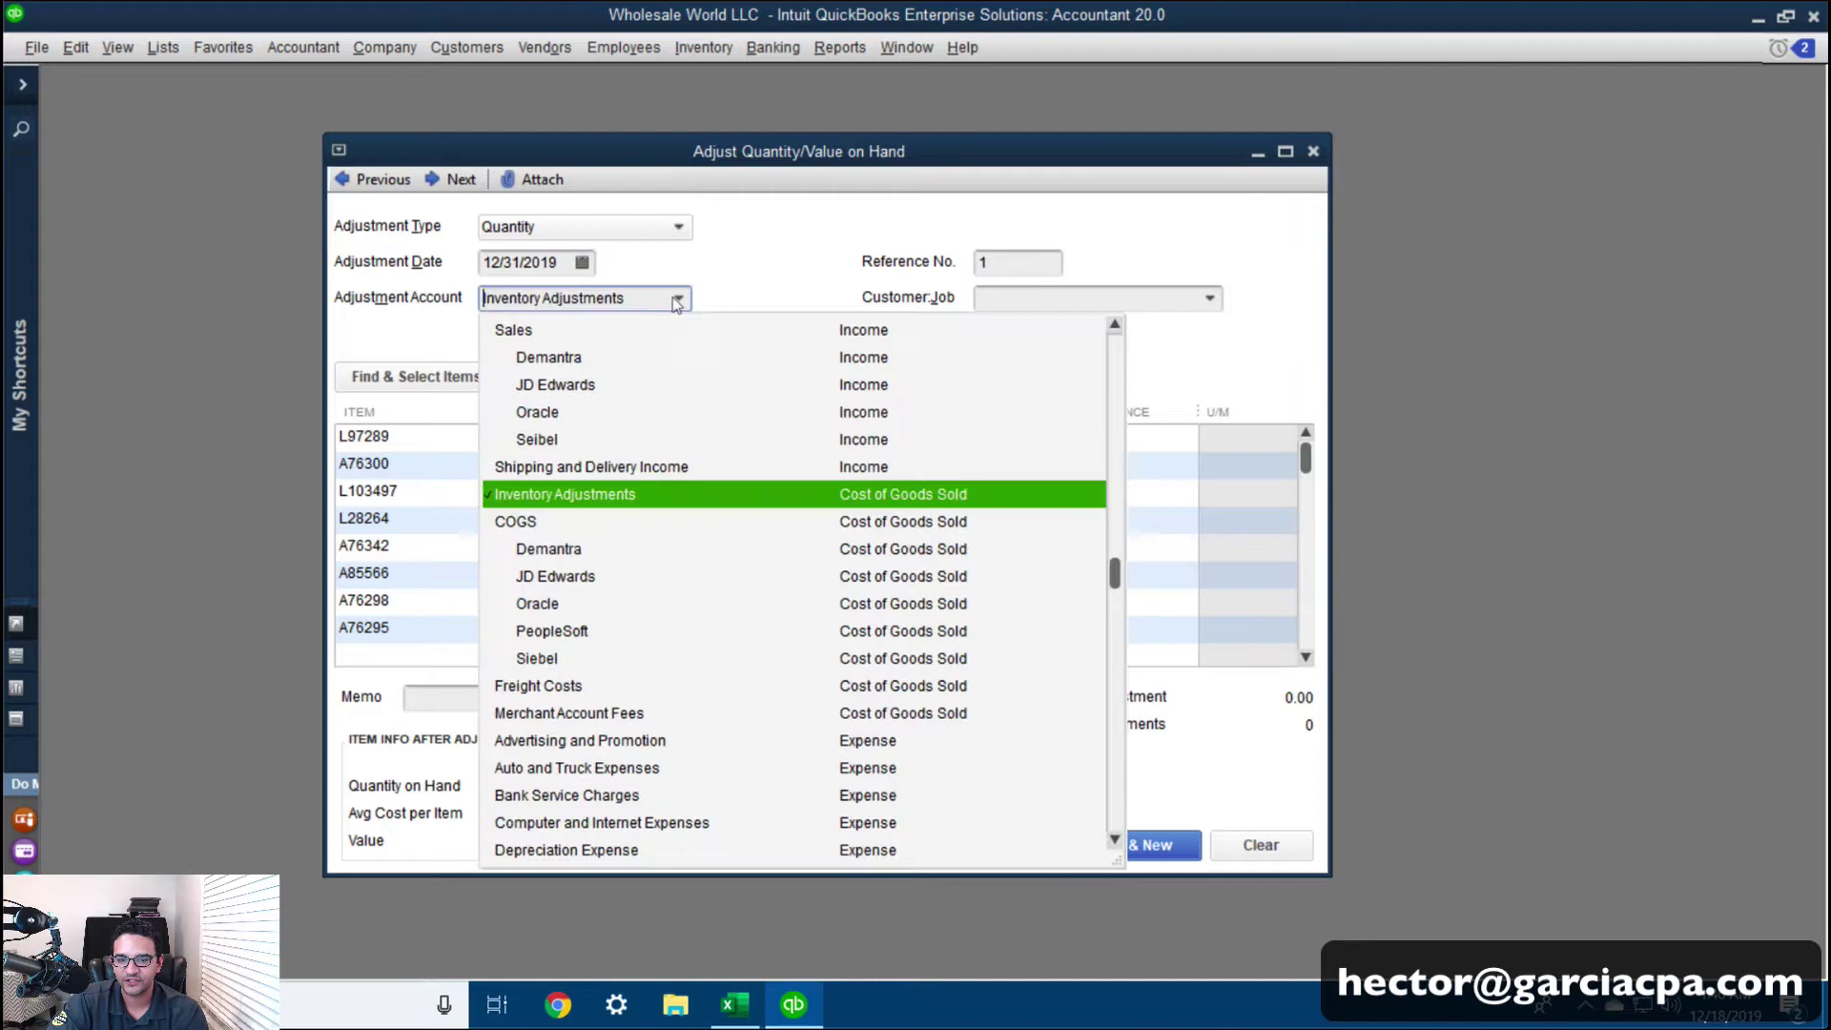
{"action": "left_click", "coordinate": [563, 491]}
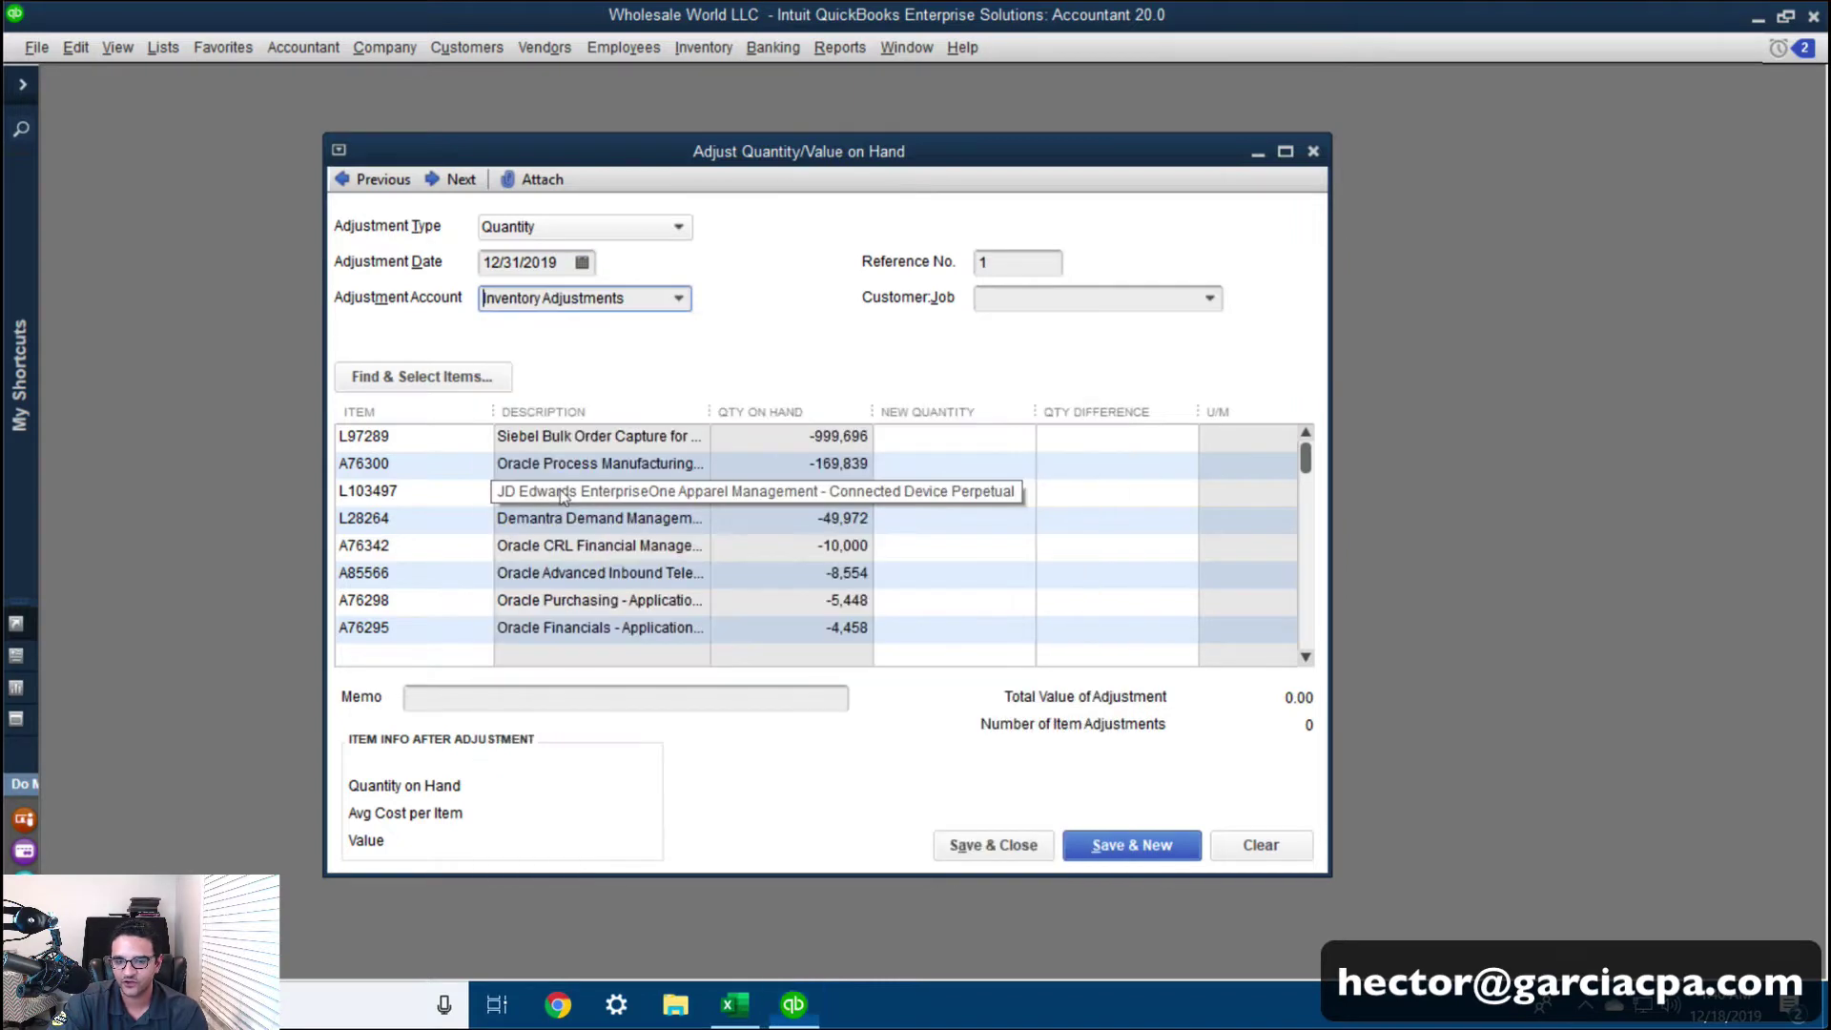
Set the new quantity to 0 for all listed items, L97289 through L100597, and save the adjustment to start a new one
{"action": "left_click", "coordinate": [976, 441]}
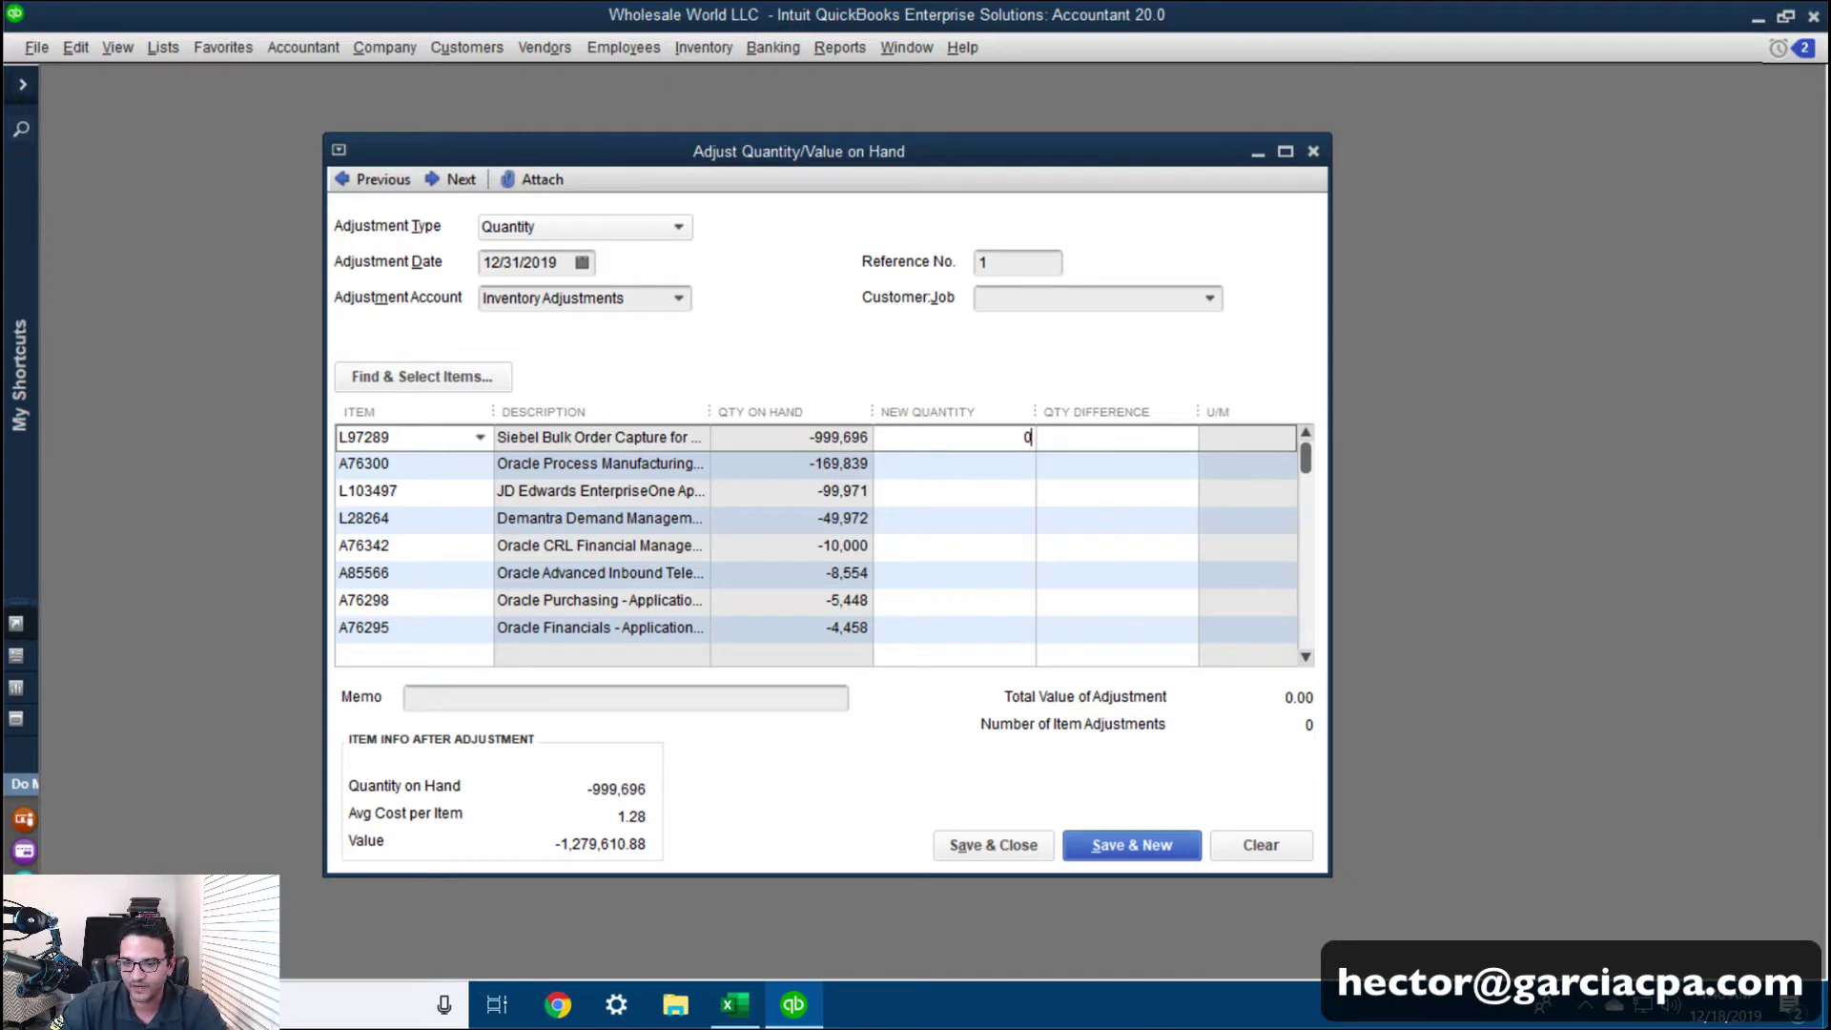
{"action": "left_click", "coordinate": [1011, 462]}
{"action": "key", "text": "Down"}
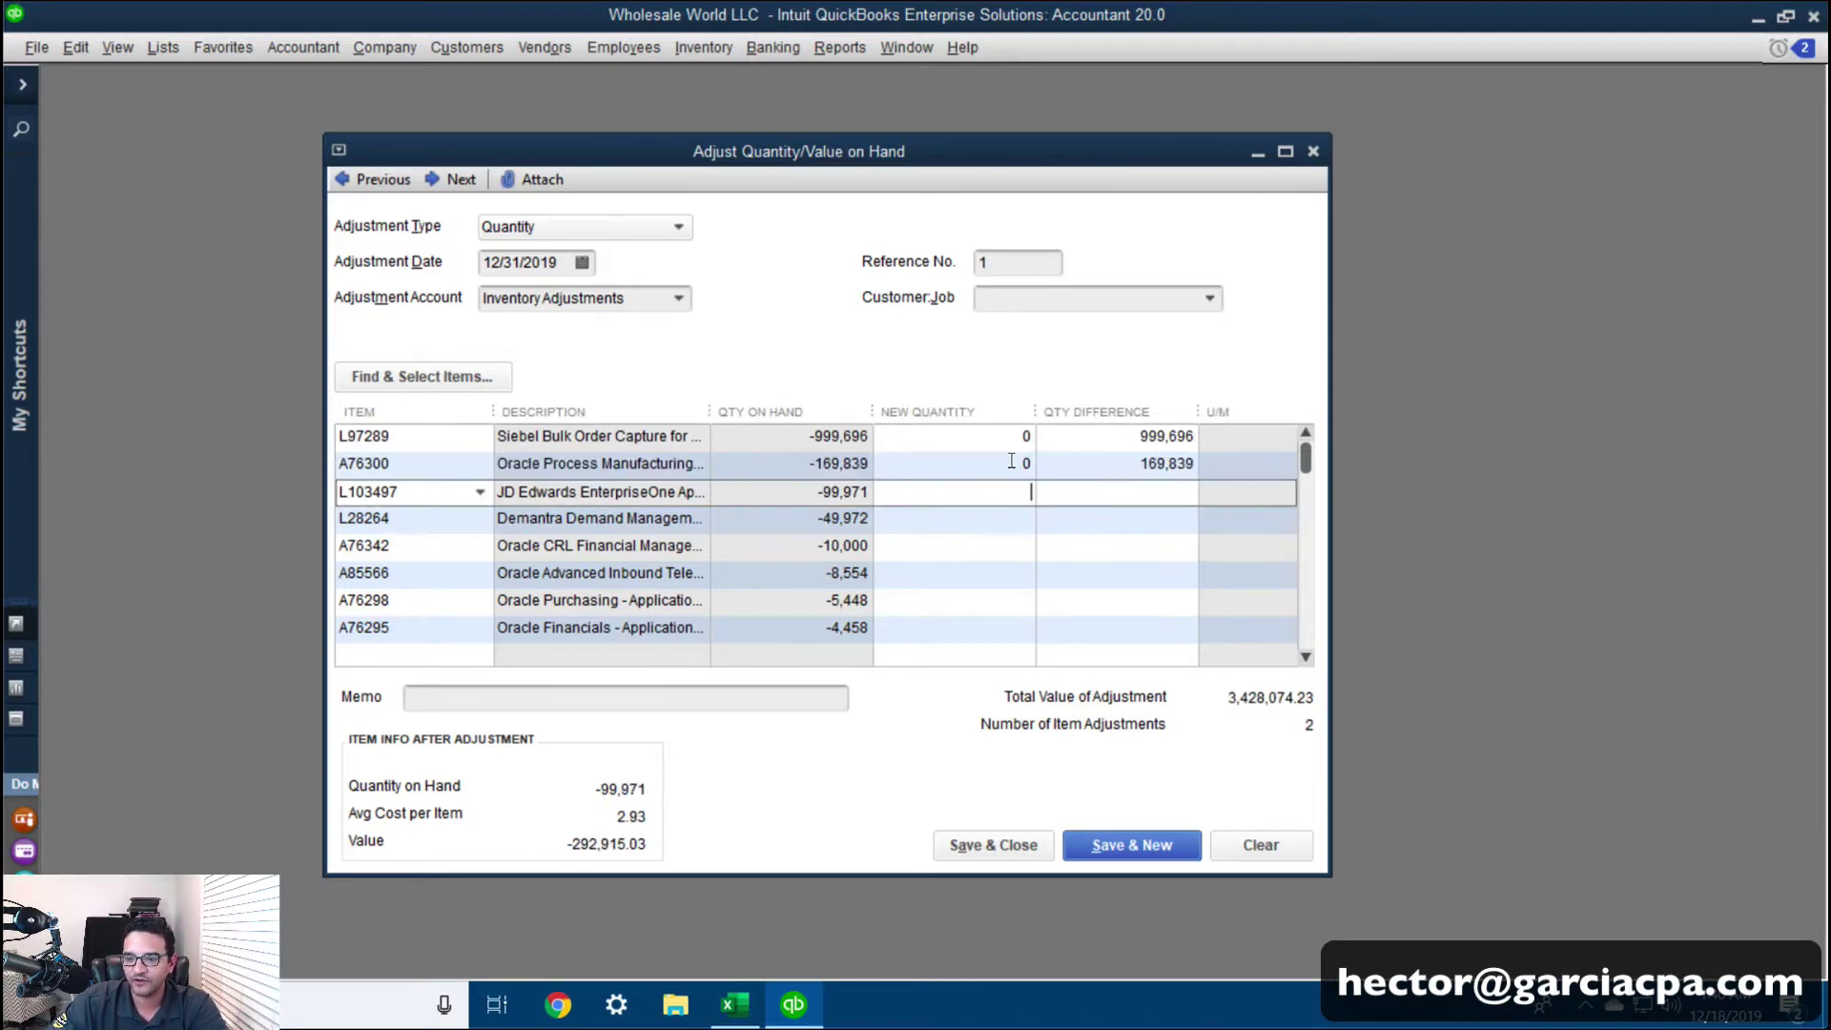
{"action": "key", "text": "Down"}
{"action": "type", "text": "0"}
{"action": "key", "text": "Down"}
{"action": "type", "text": "0"}
{"action": "key", "text": "Down"}
{"action": "type", "text": "0"}
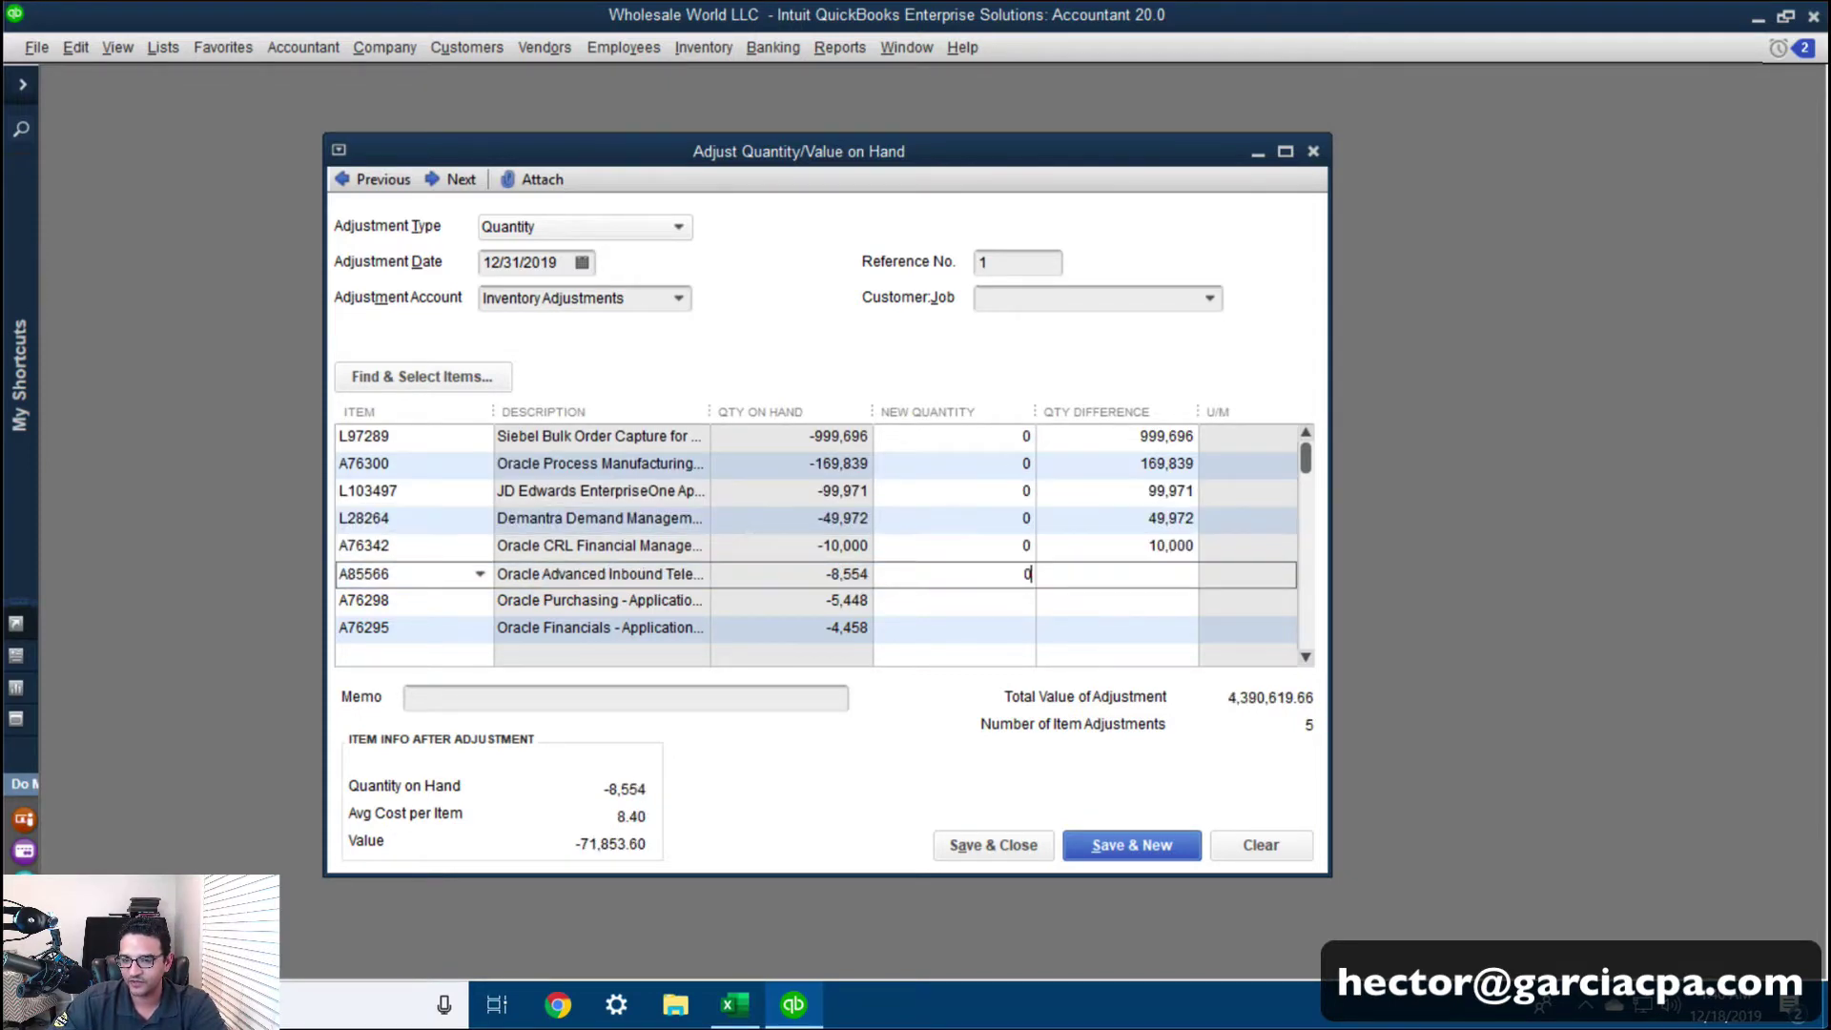
{"action": "key", "text": "Down"}
{"action": "key", "text": "0"}
{"action": "key", "text": "Down"}
{"action": "key", "text": "0"}
{"action": "key", "text": "Down"}
{"action": "key", "text": "0"}
{"action": "key", "text": "Down"}
{"action": "key", "text": "0"}
{"action": "key", "text": "Down"}
{"action": "key", "text": "0"}
{"action": "key", "text": "Down"}
{"action": "key", "text": "0"}
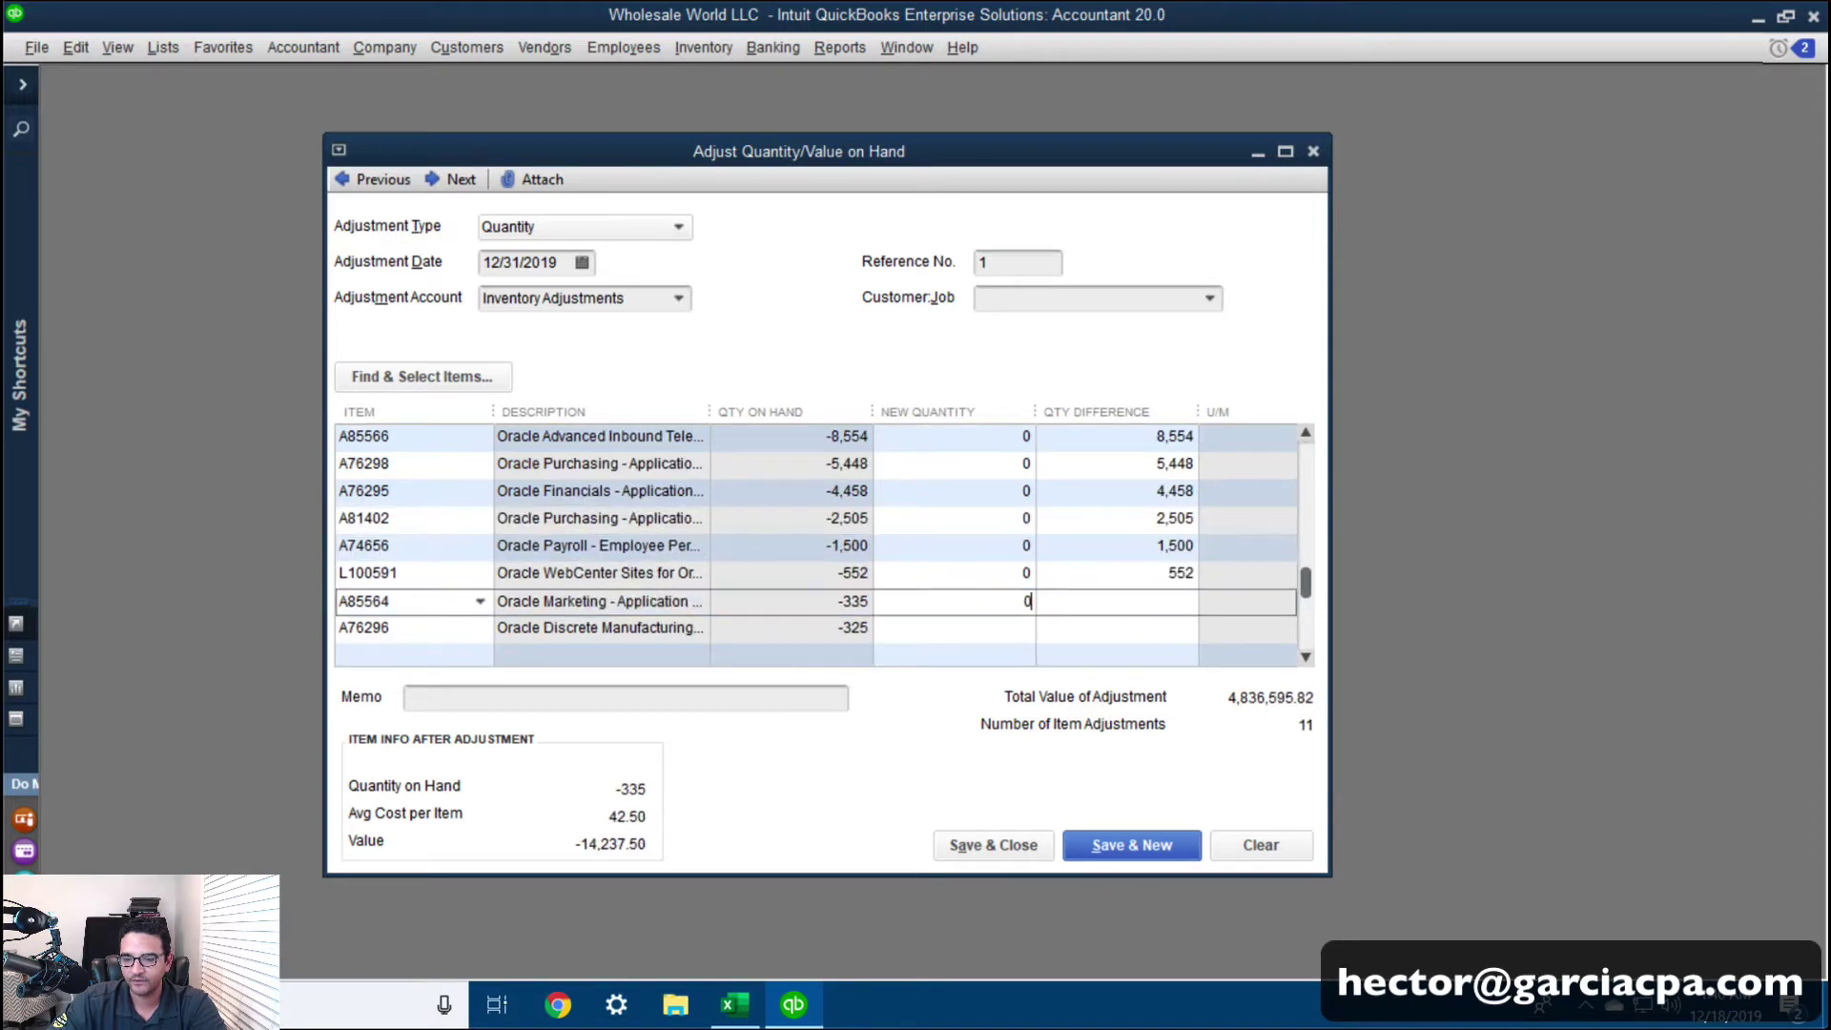
{"action": "key", "text": "Down"}
{"action": "type", "text": "0"}
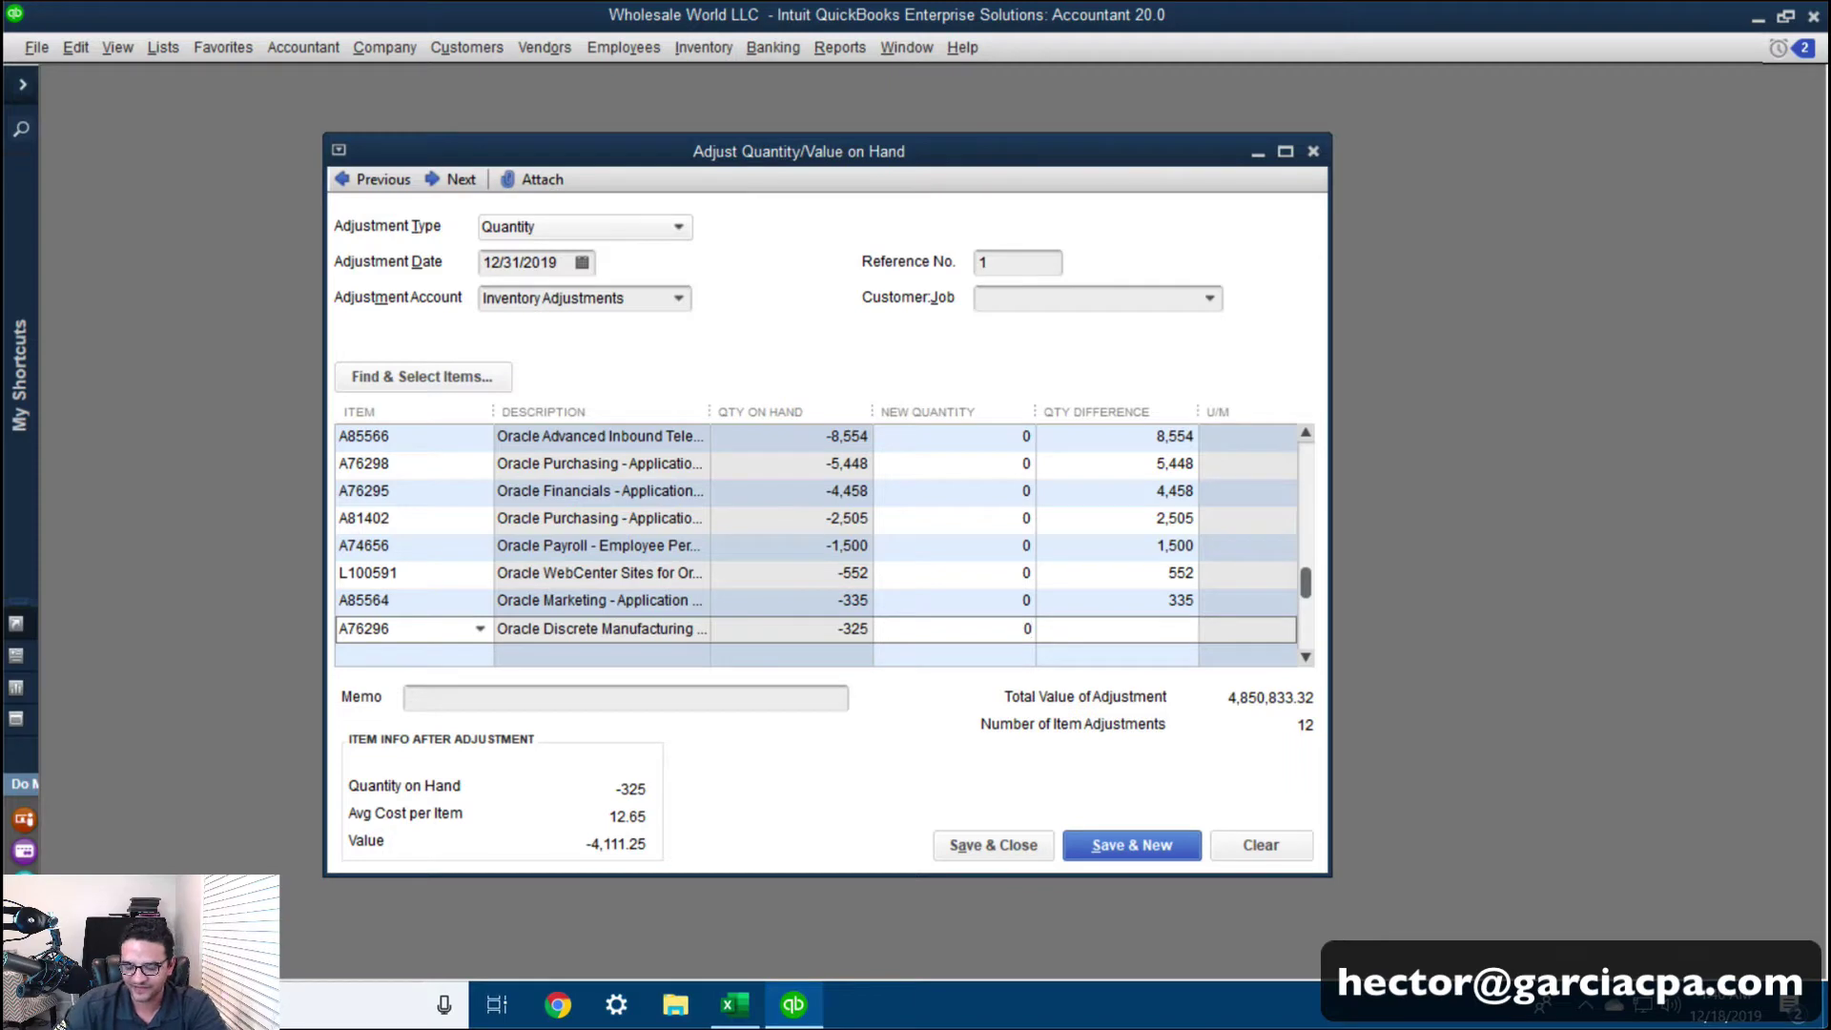
{"action": "key", "text": "Down"}
{"action": "type", "text": "0"}
{"action": "key", "text": "Down"}
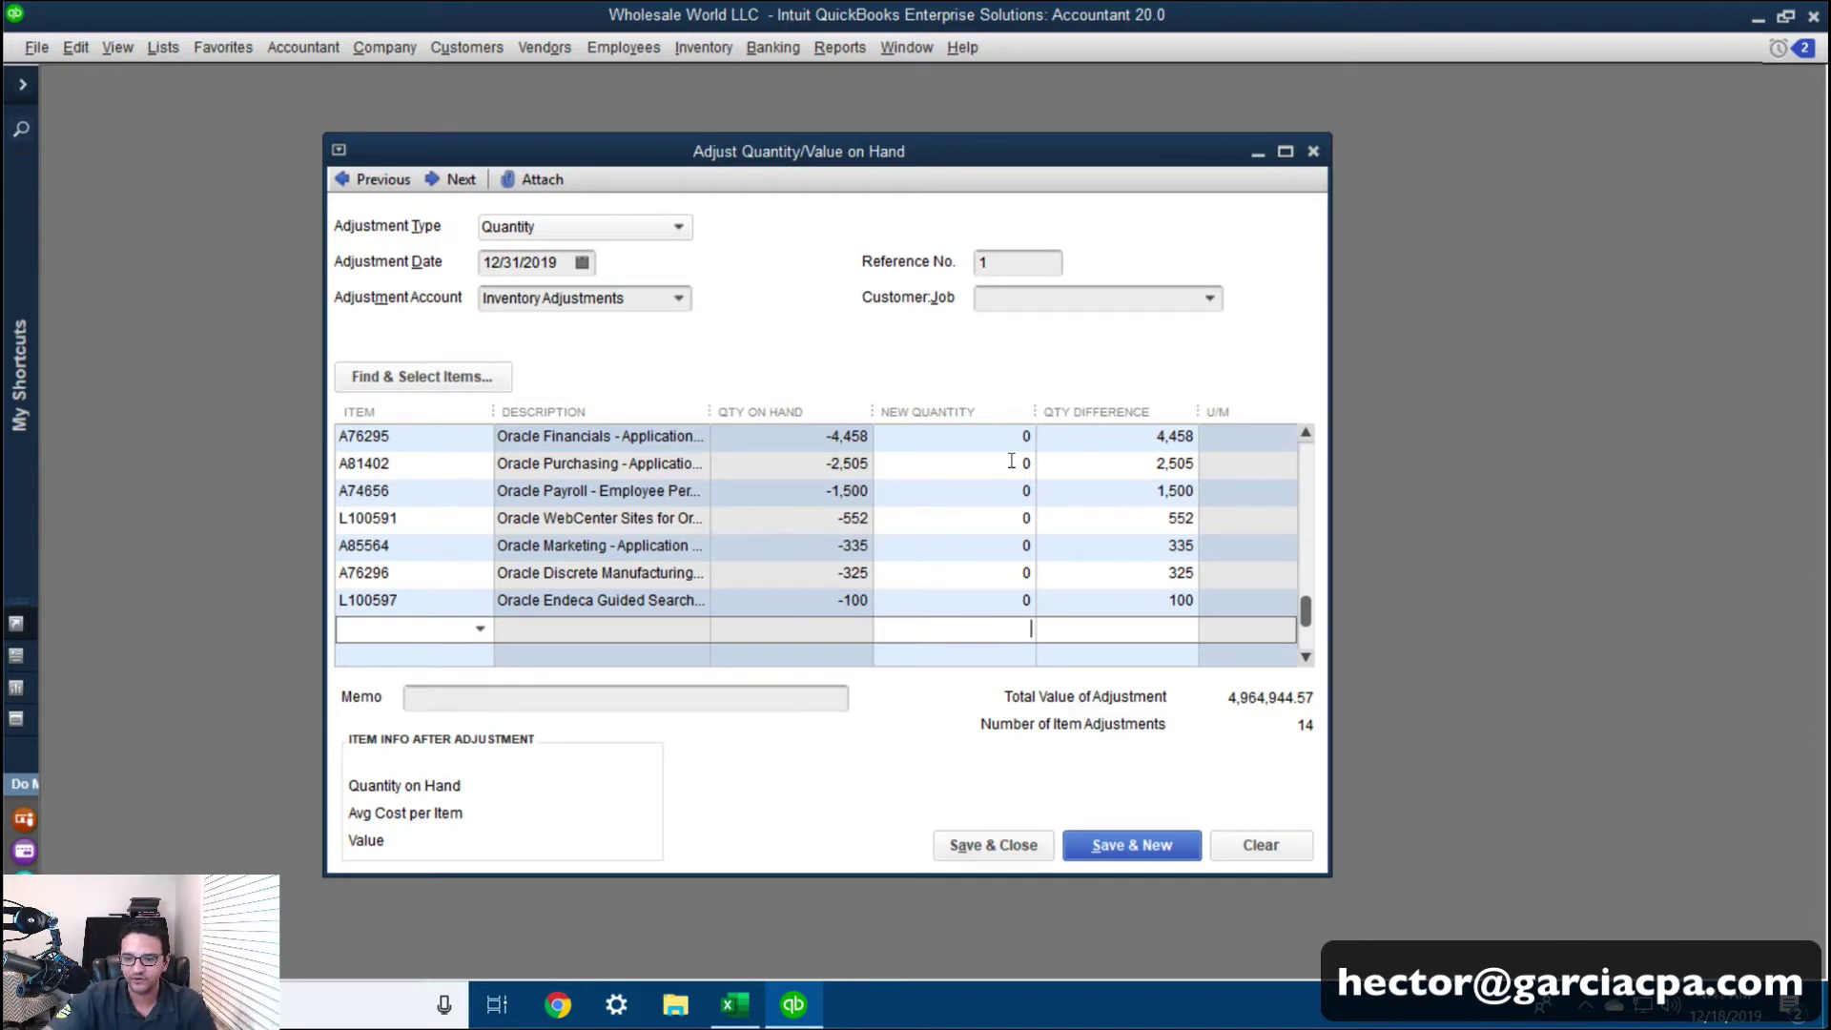
{"action": "left_click", "coordinate": [1140, 843]}
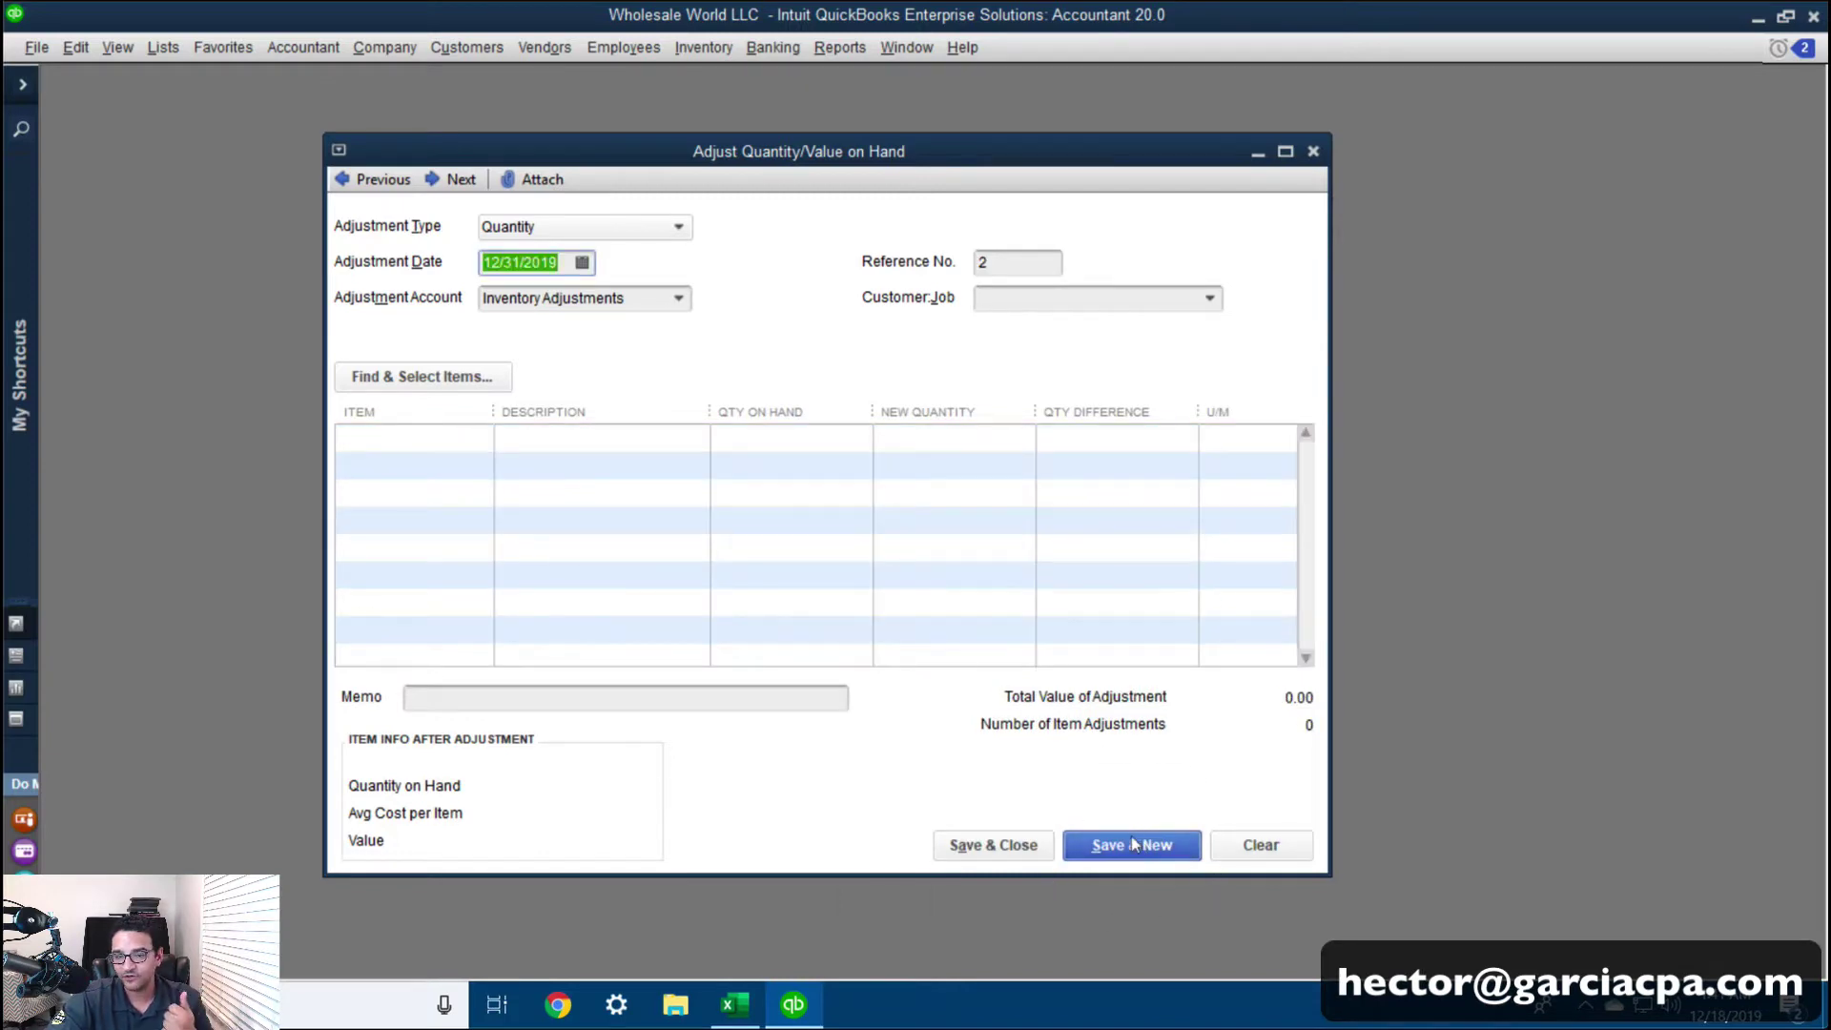
Add all inventory items, including inactive ones, to the new adjustment, sorted by quantity on hand from highest to lowest
{"action": "left_click", "coordinate": [450, 380]}
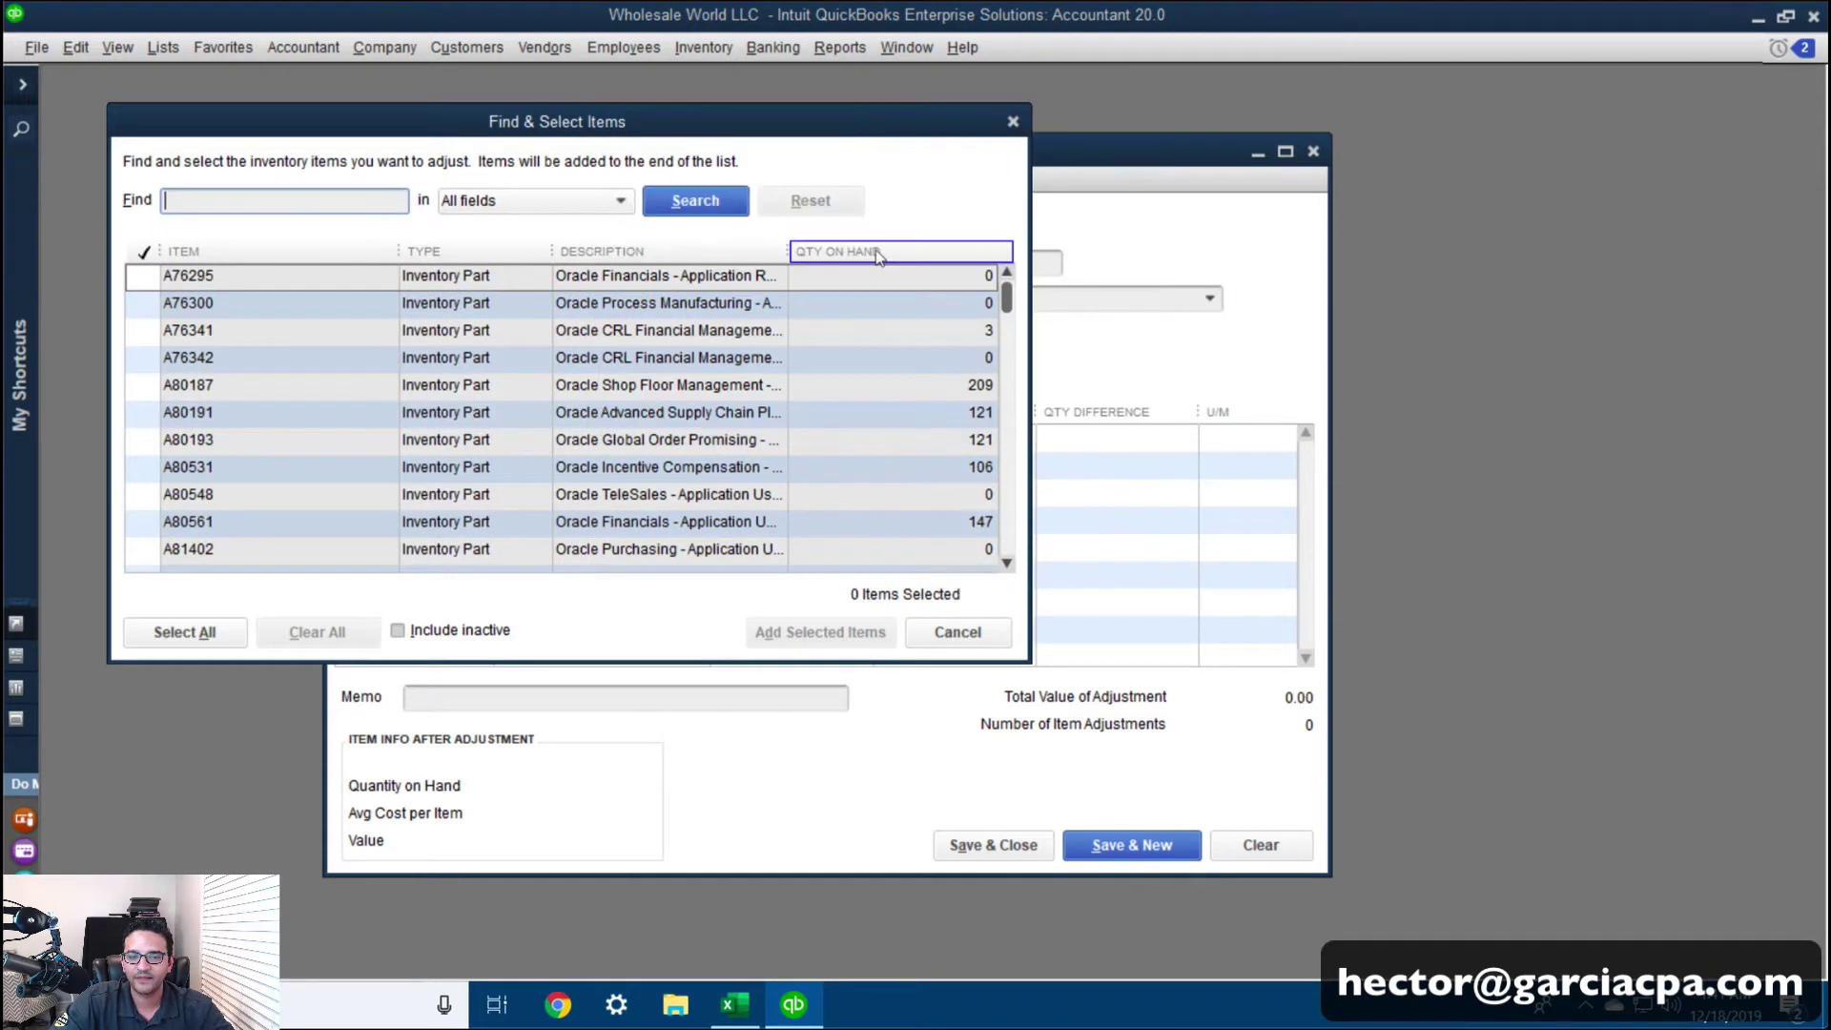
{"action": "left_click", "coordinate": [424, 633]}
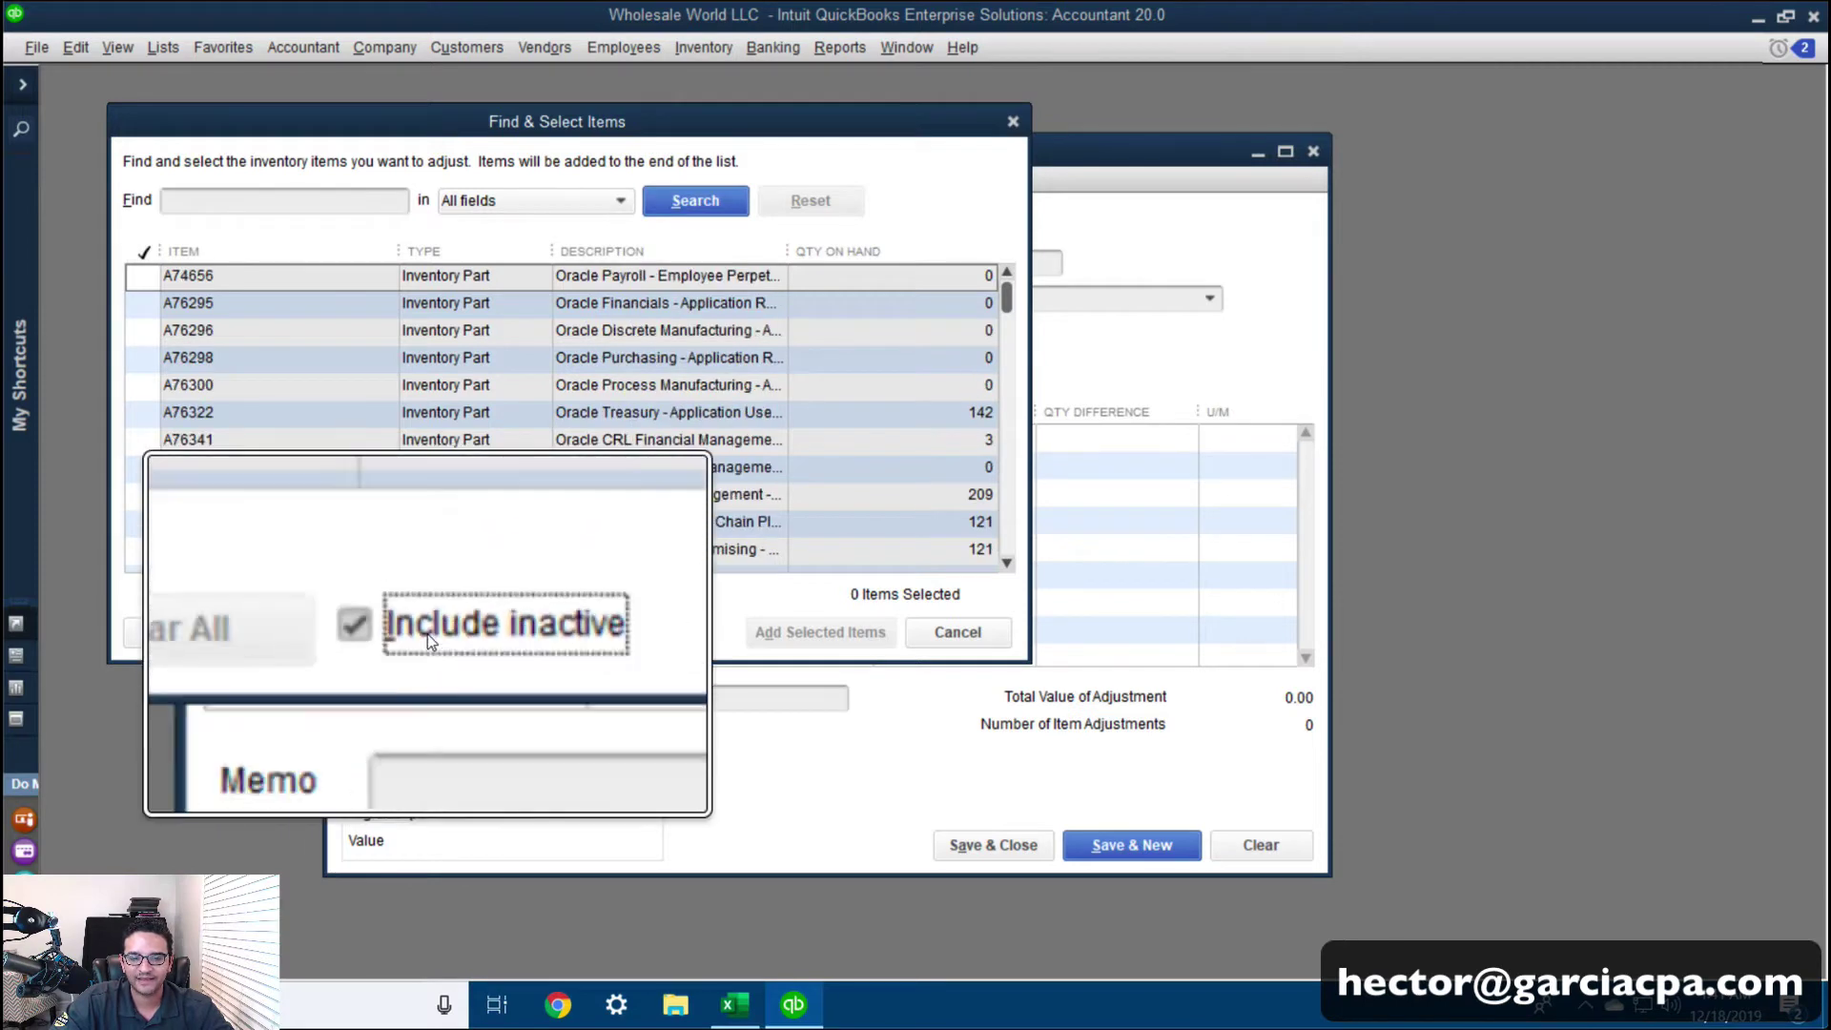
{"action": "left_click", "coordinate": [923, 252]}
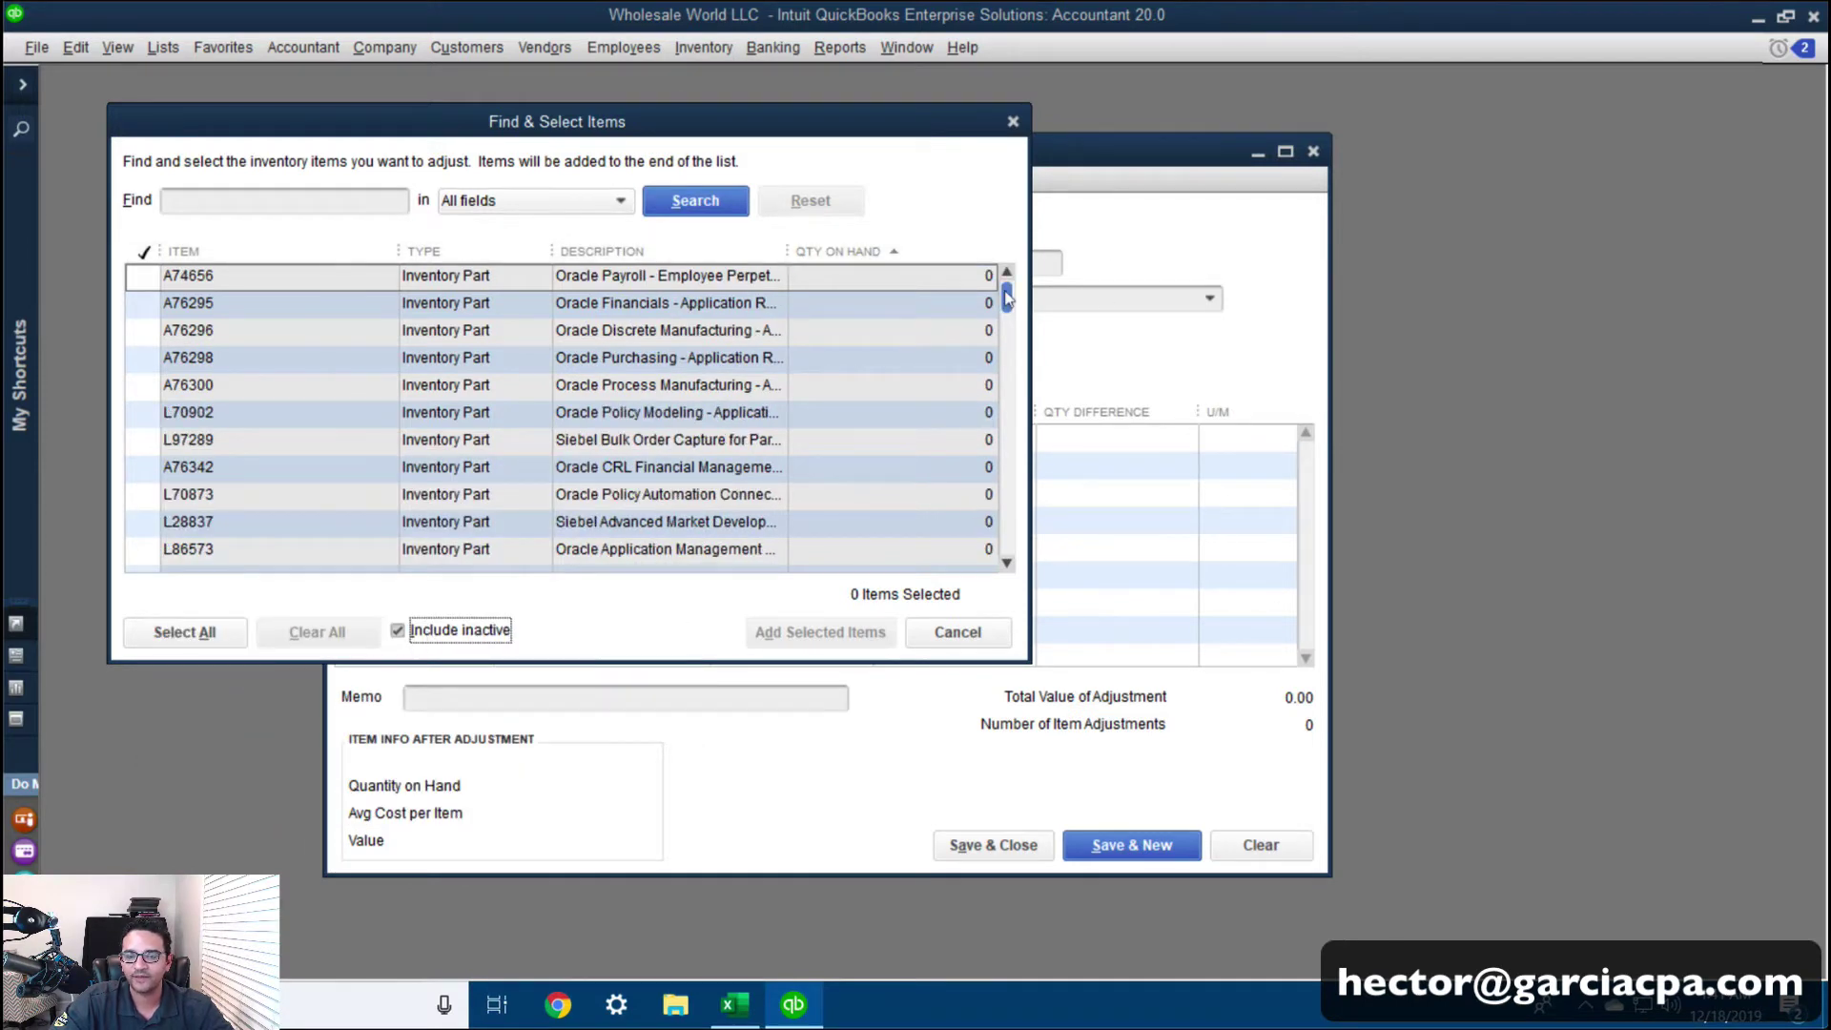
{"action": "left_click", "coordinate": [894, 251]}
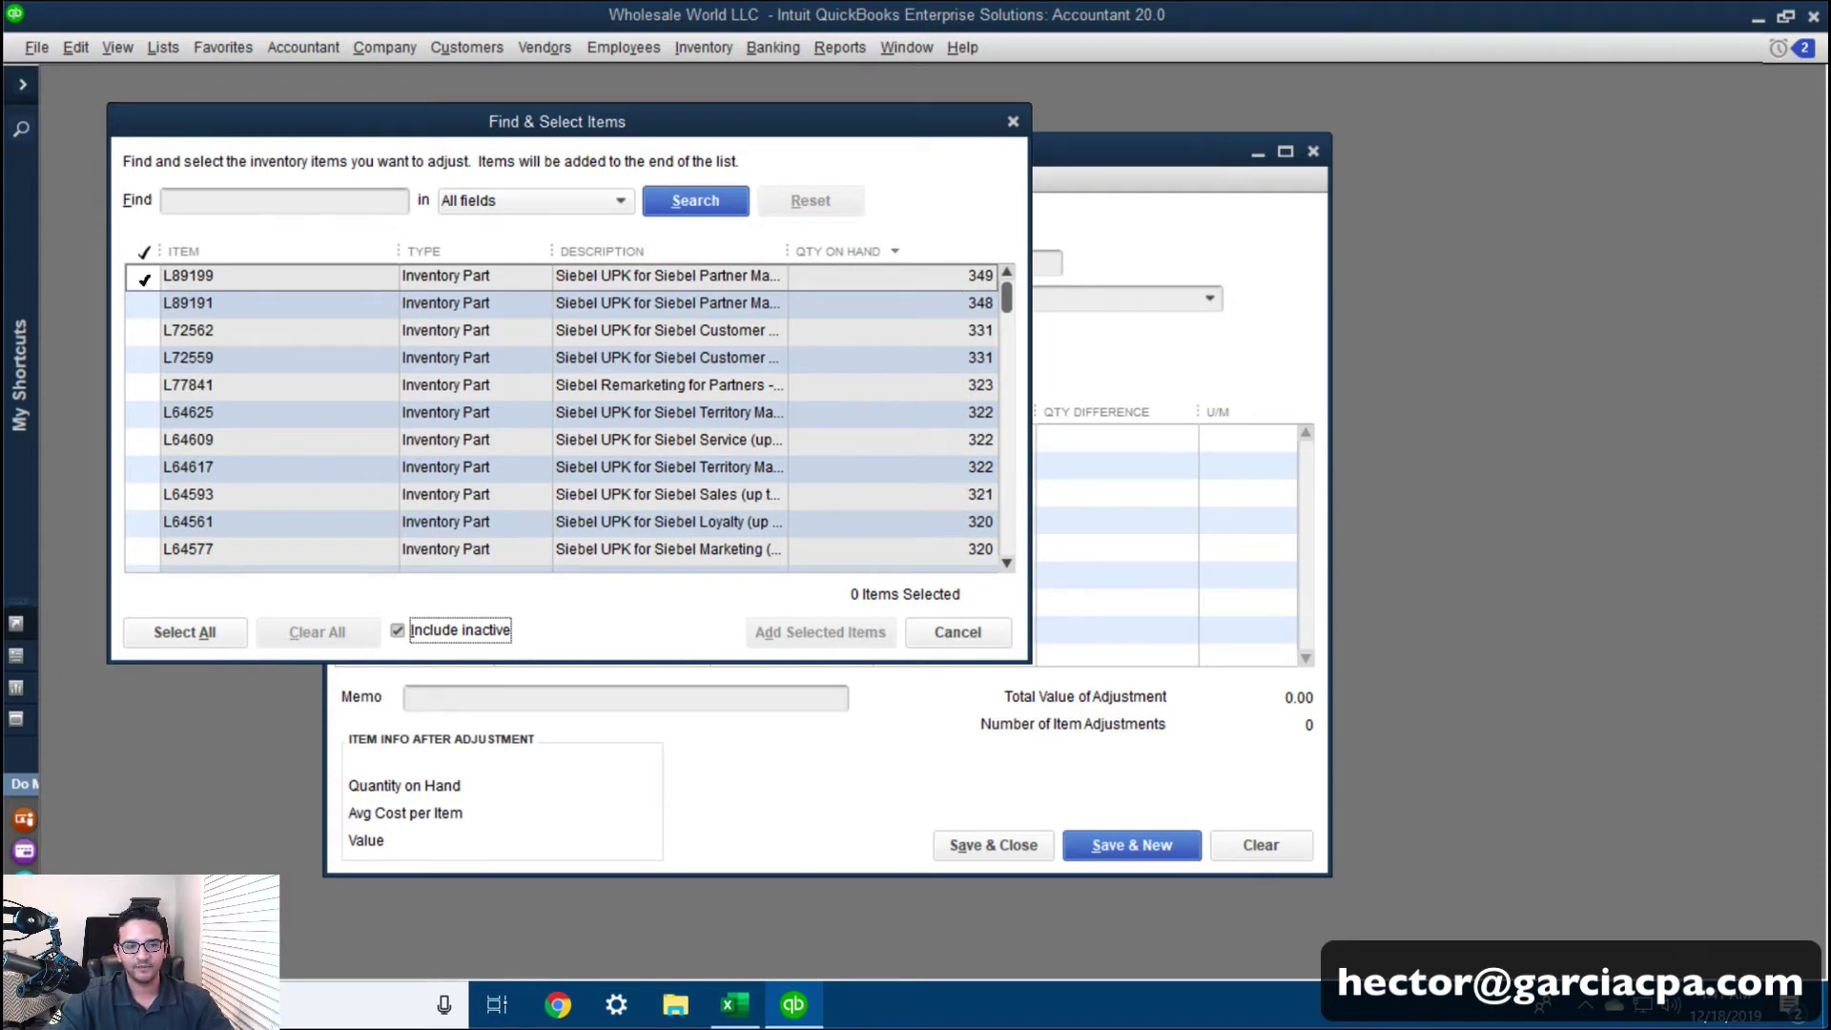
{"action": "left_click", "coordinate": [144, 278]}
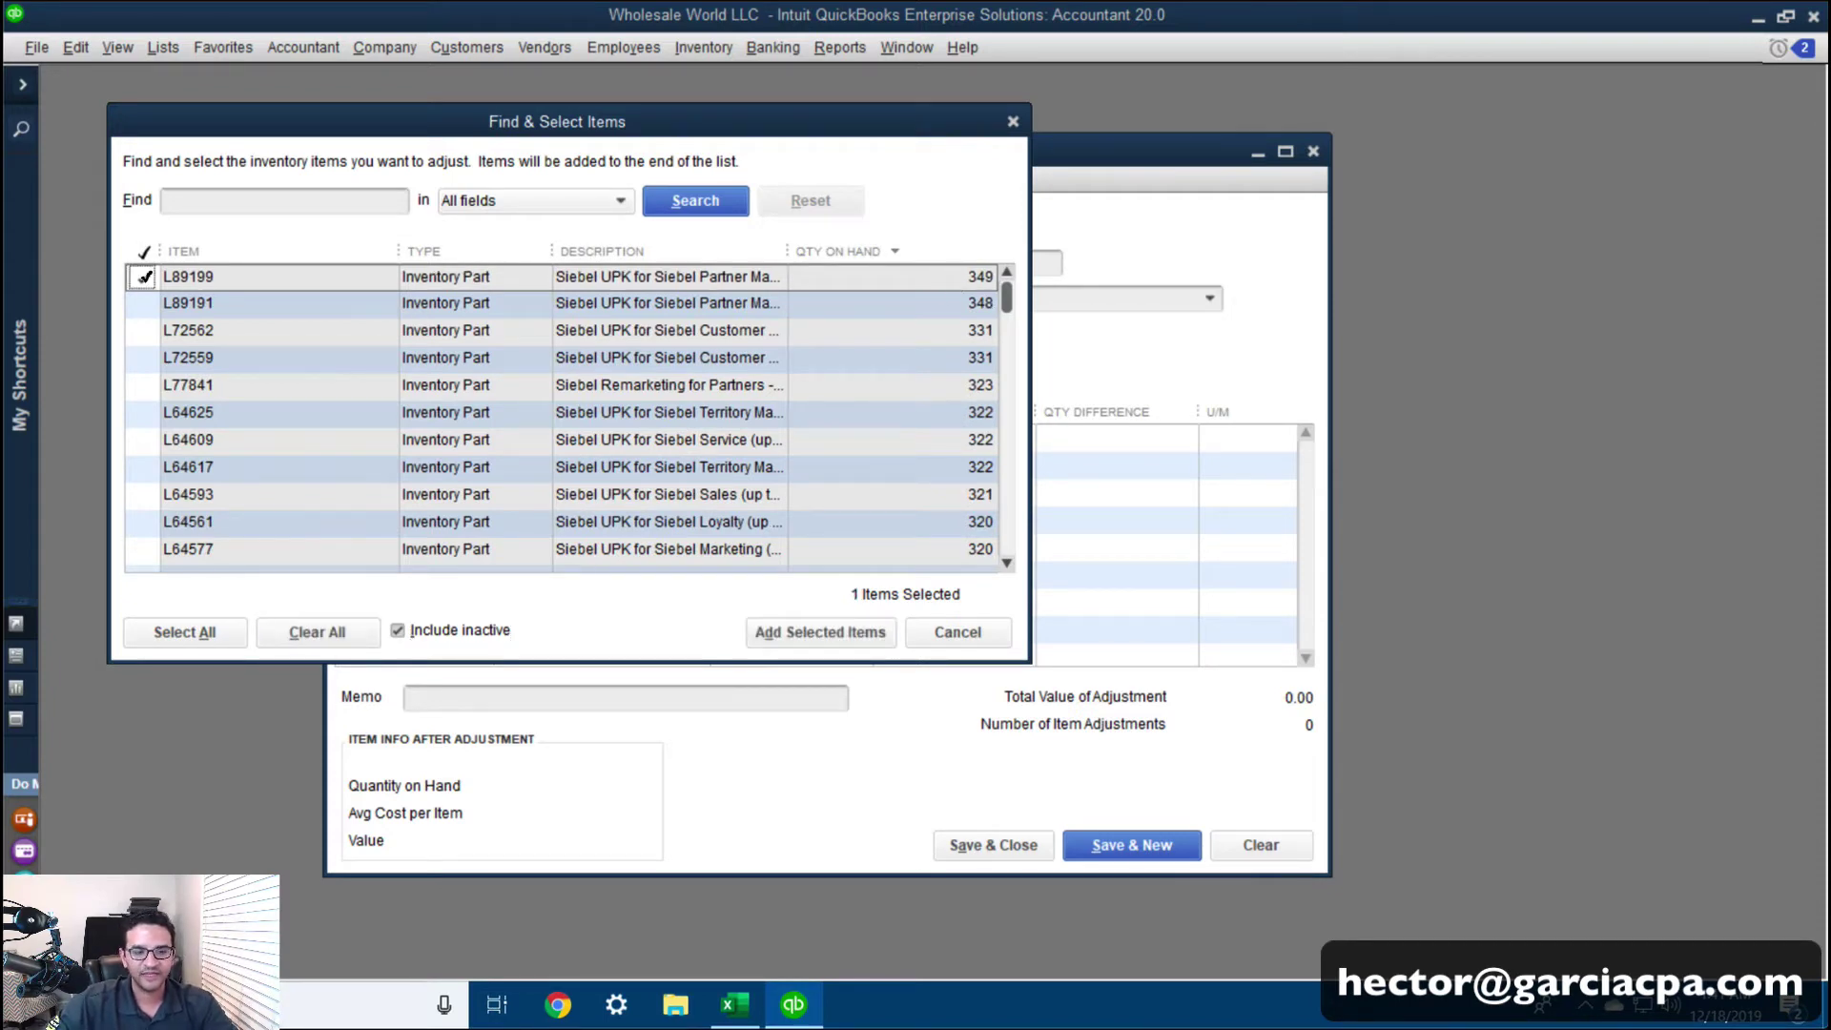
{"action": "left_click", "coordinate": [181, 633]}
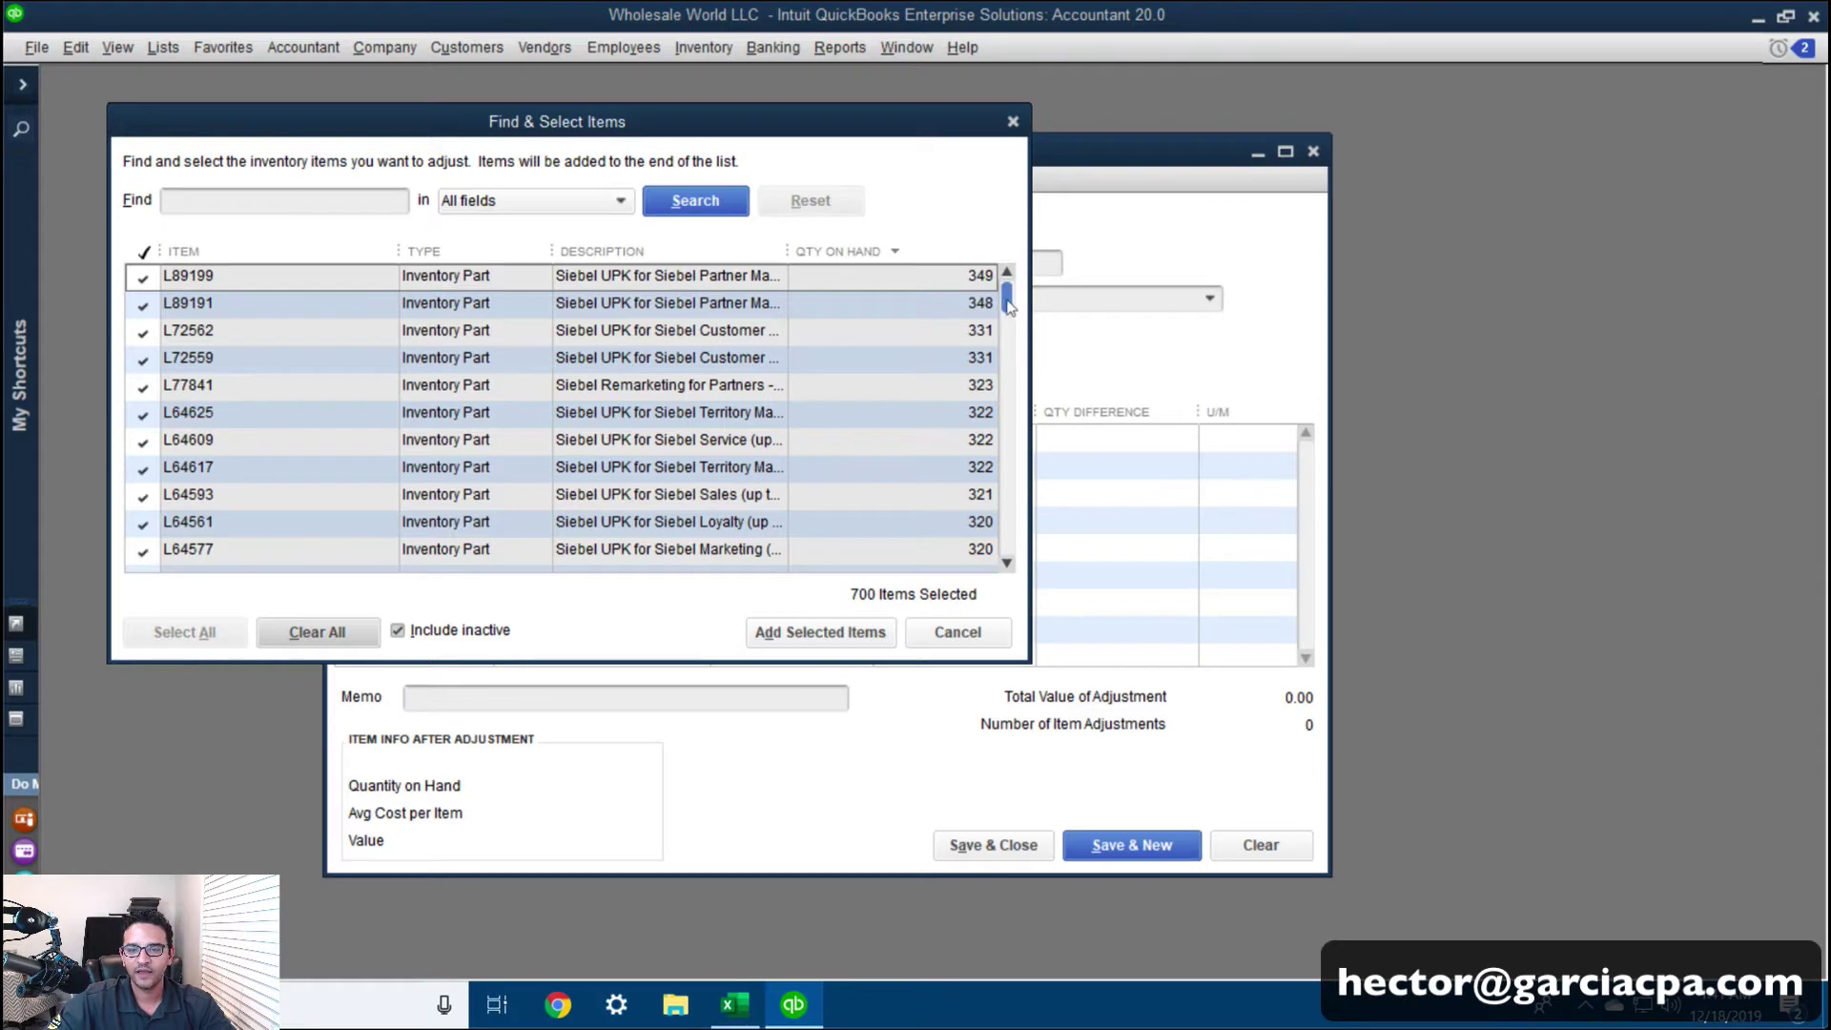
{"action": "left_click_drag", "start_coordinate": [1005, 300], "coordinate": [1009, 544]}
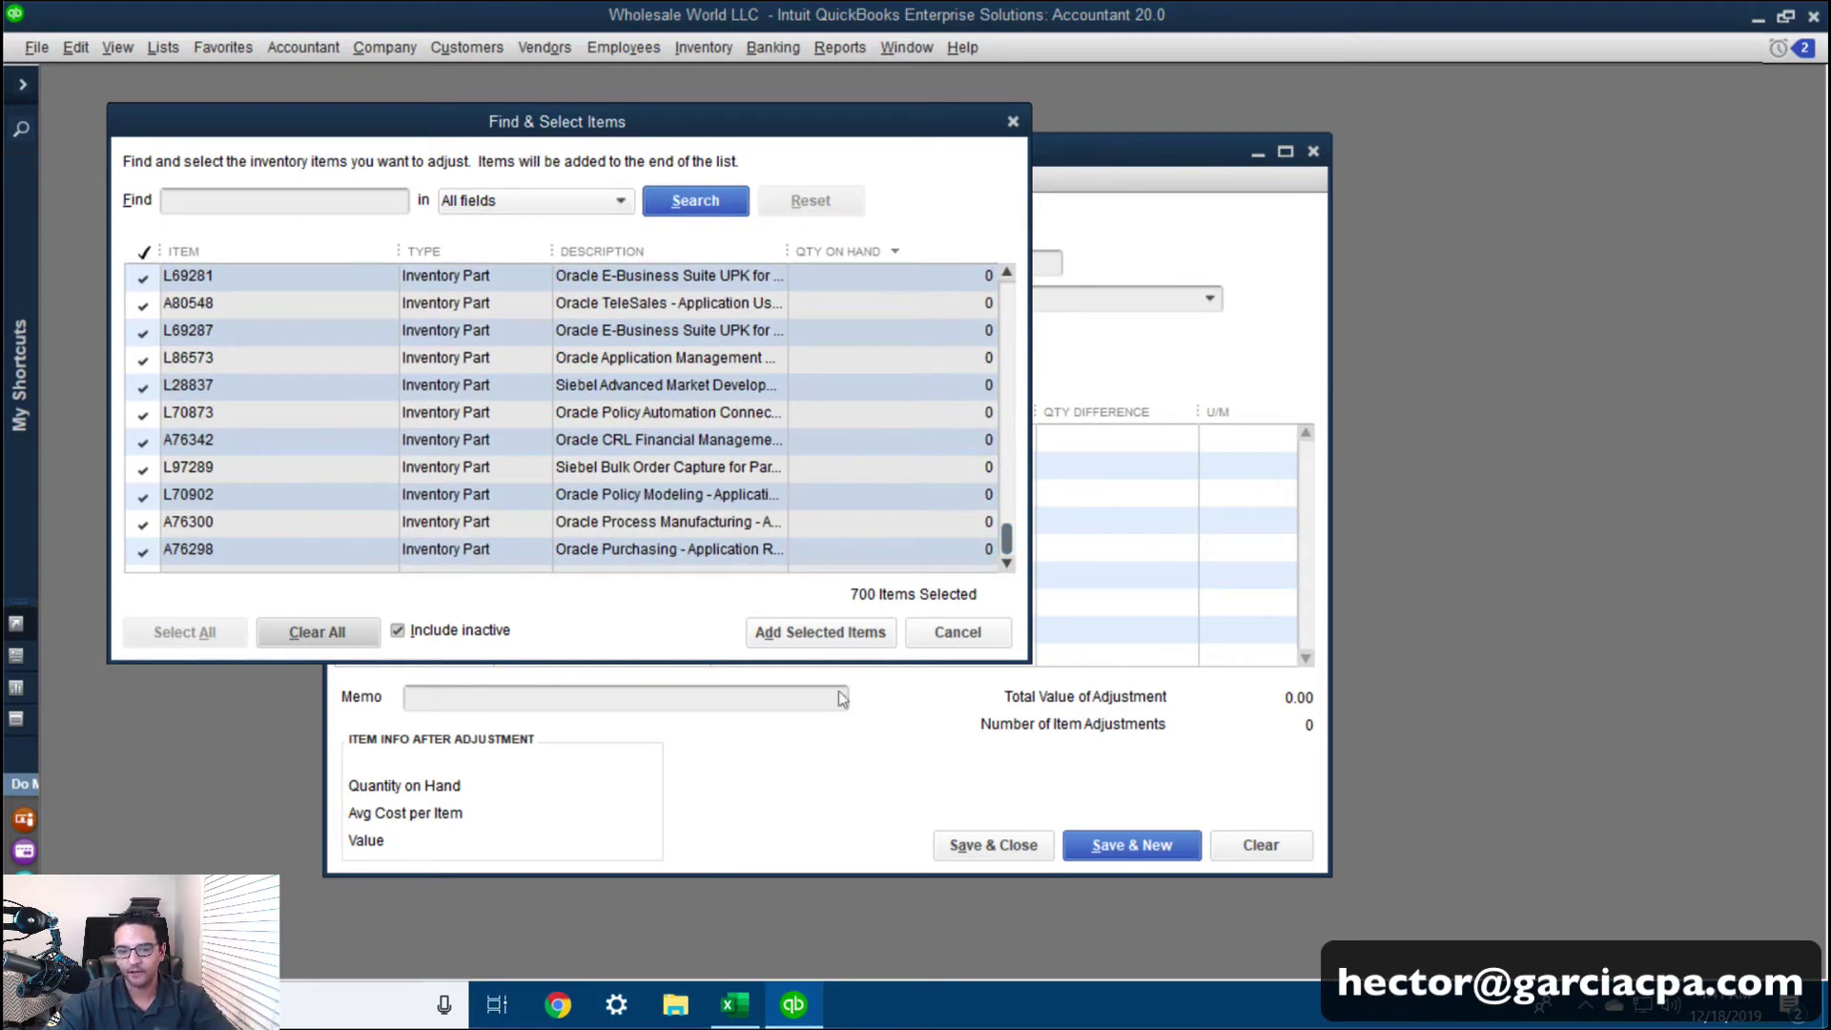
{"action": "left_click", "coordinate": [822, 634]}
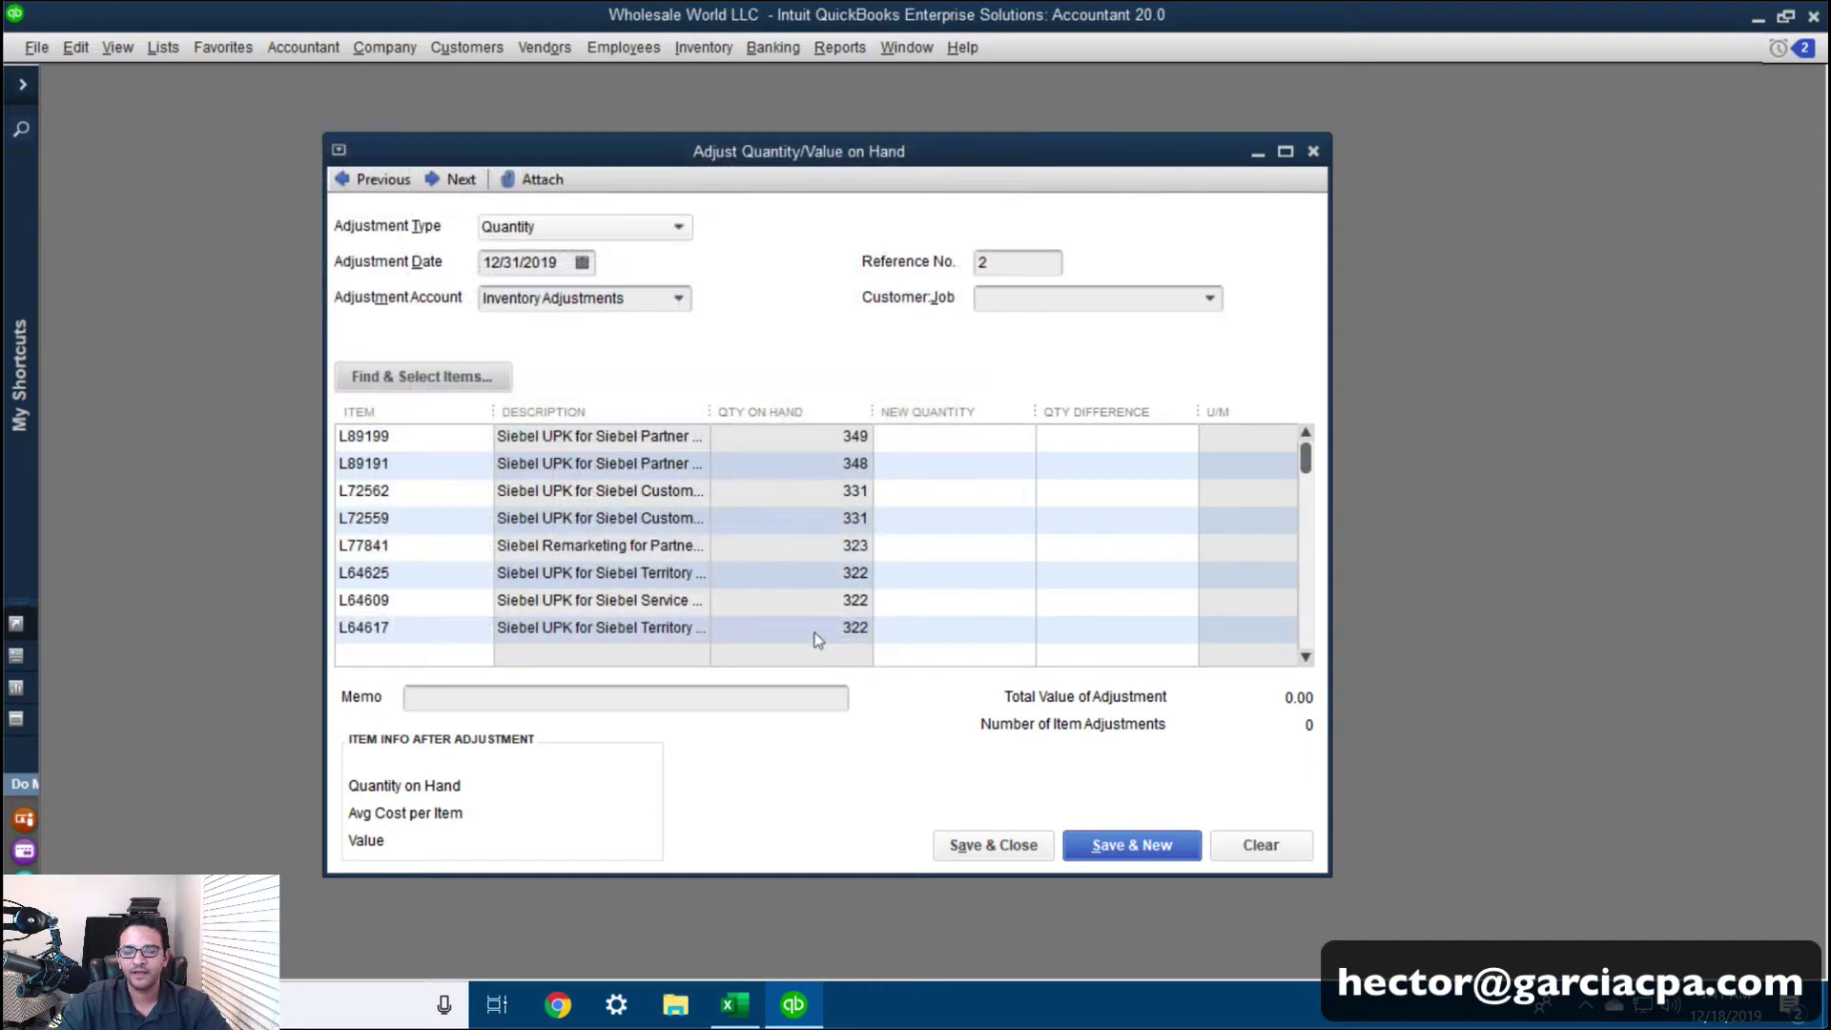
Set the new quantity to 0 for every positive-quantity item in the adjustment, working down the list row by row from L89199
{"action": "left_click", "coordinate": [1003, 438]}
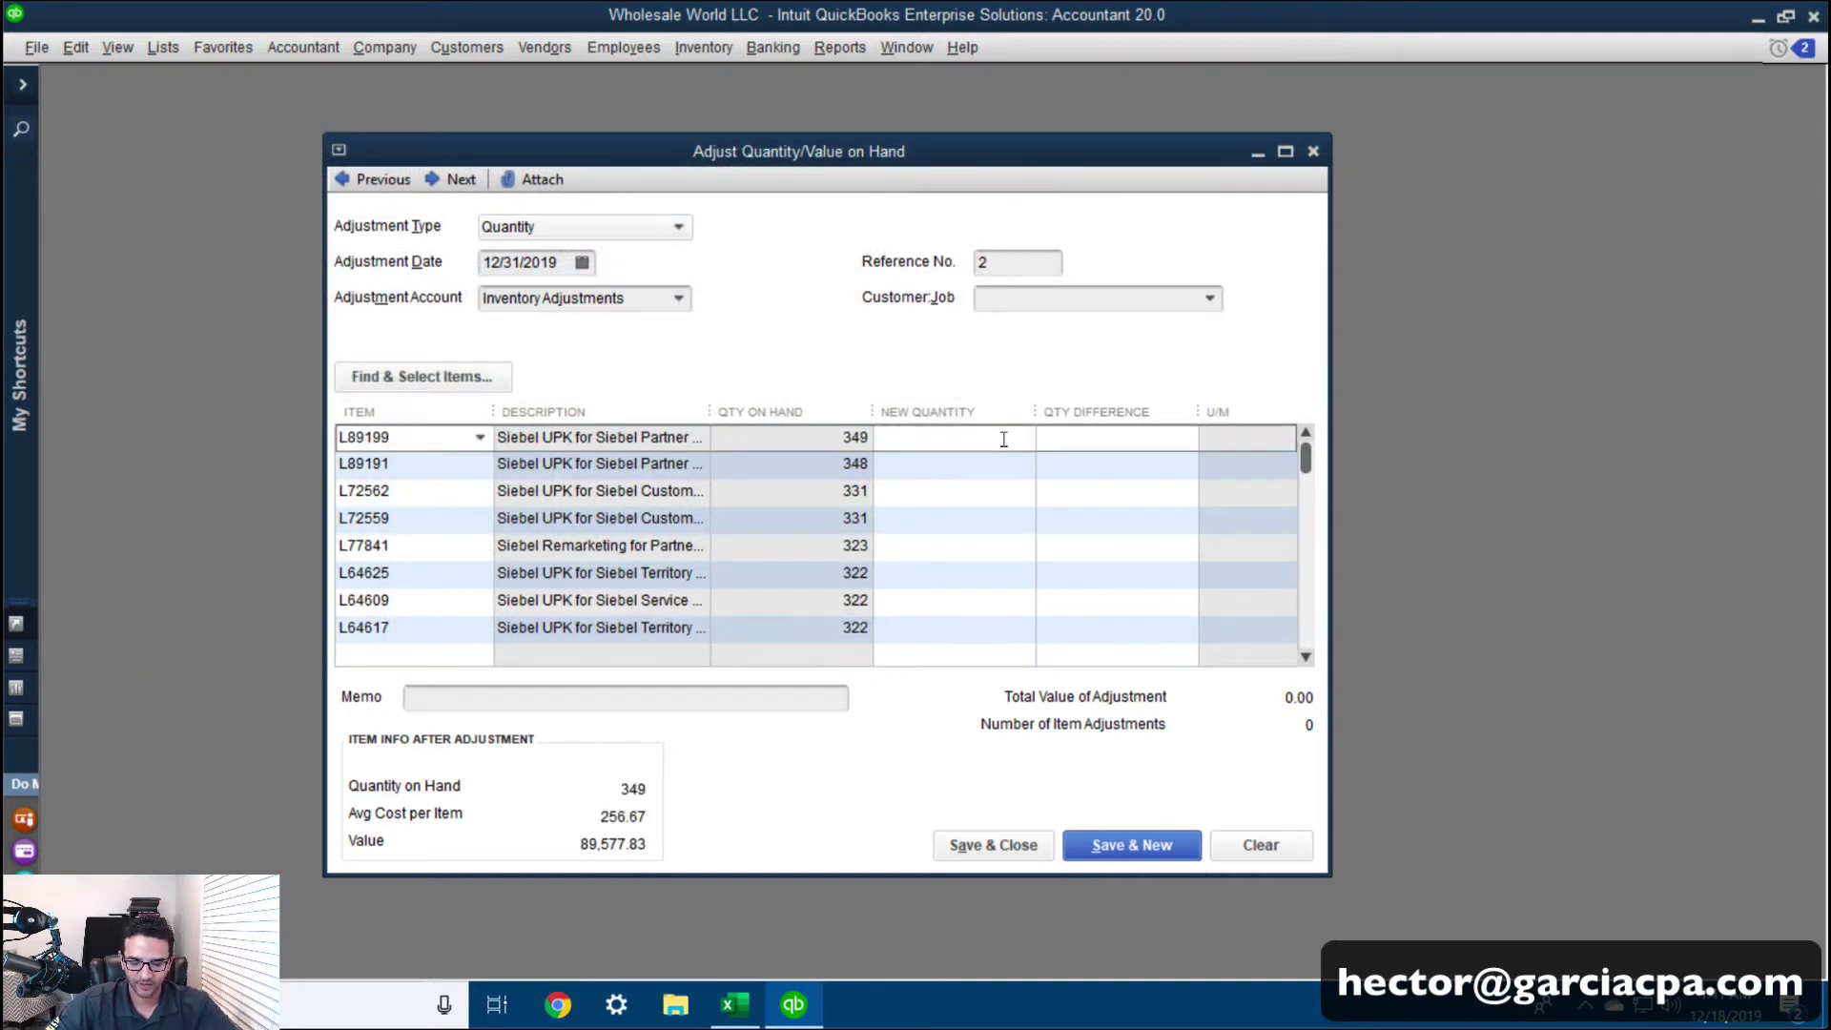
{"action": "type", "text": "0"}
{"action": "key", "text": "Down"}
{"action": "key", "text": "0"}
{"action": "key", "text": "Down"}
{"action": "key", "text": "0"}
{"action": "key", "text": "Down"}
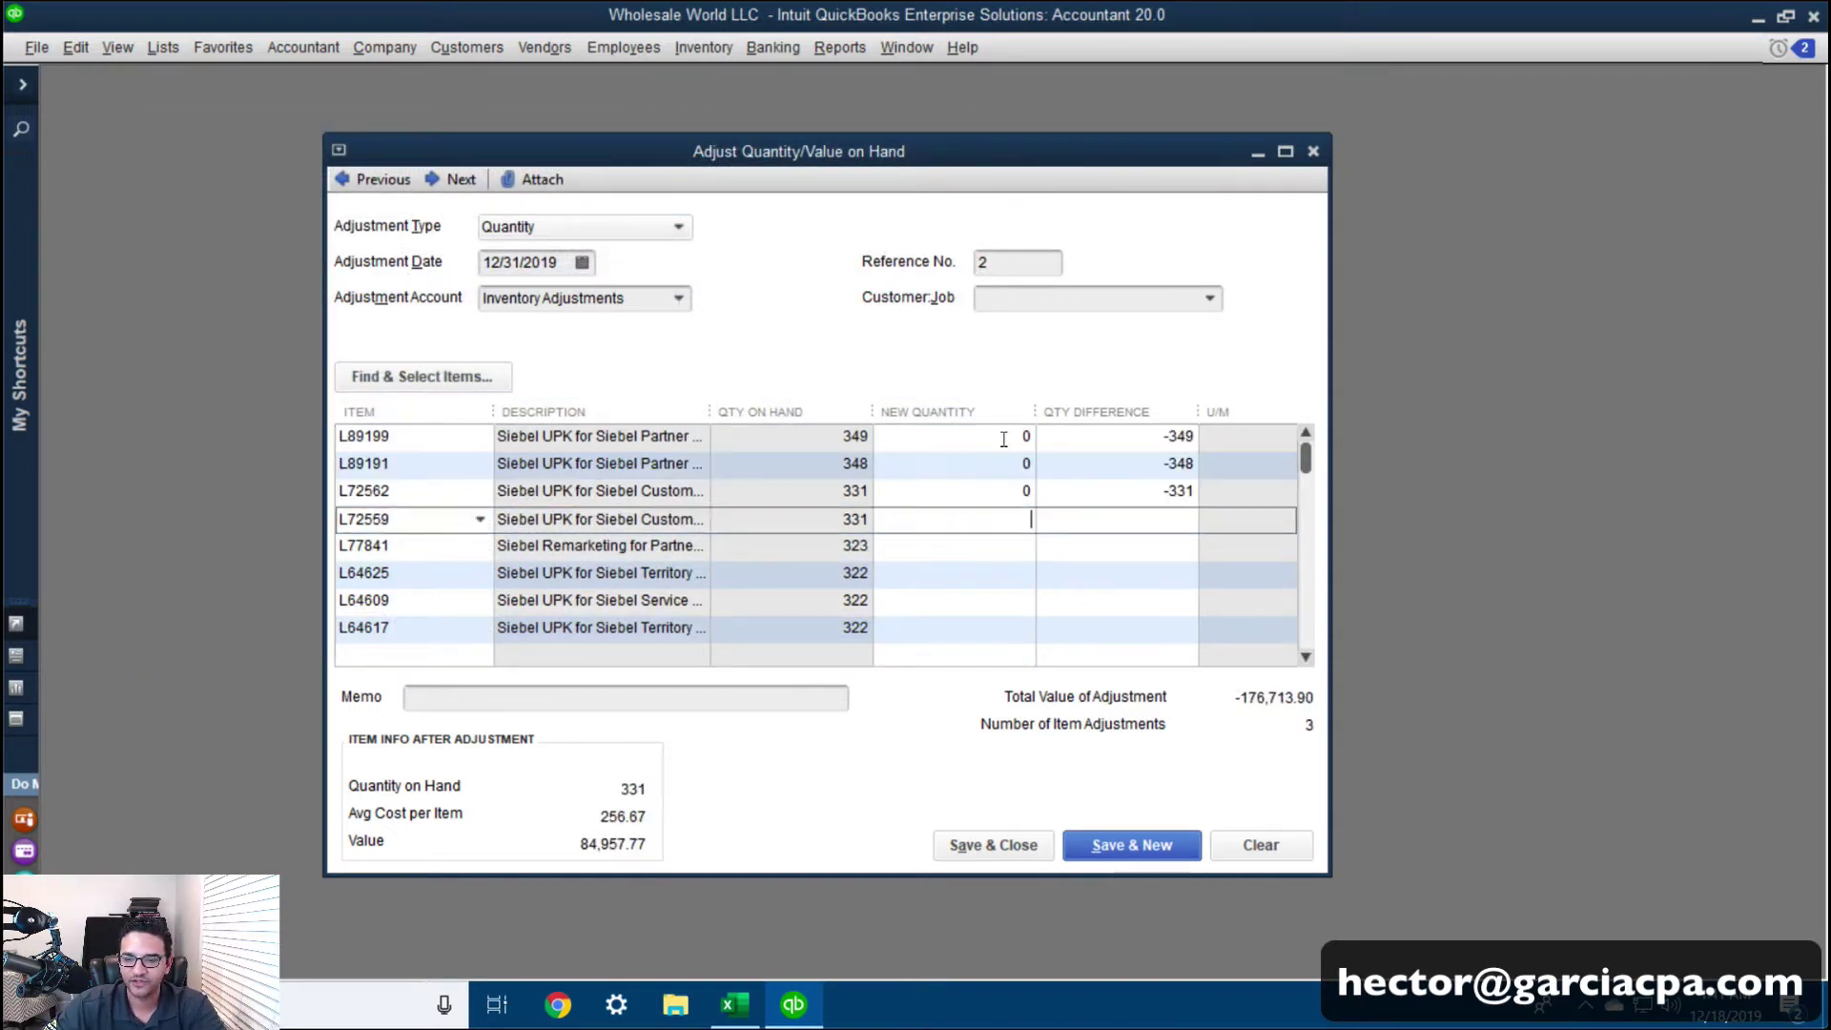
{"action": "key", "text": "0"}
{"action": "key", "text": "Down"}
{"action": "key", "text": "0"}
{"action": "key", "text": "Down"}
{"action": "key", "text": "0"}
{"action": "key", "text": "Down"}
{"action": "key", "text": "0"}
{"action": "key", "text": "Down"}
{"action": "key", "text": "0"}
{"action": "key", "text": "Down"}
{"action": "key", "text": "0"}
{"action": "key", "text": "Down"}
{"action": "key", "text": "0"}
{"action": "key", "text": "Down"}
{"action": "key", "text": "0"}
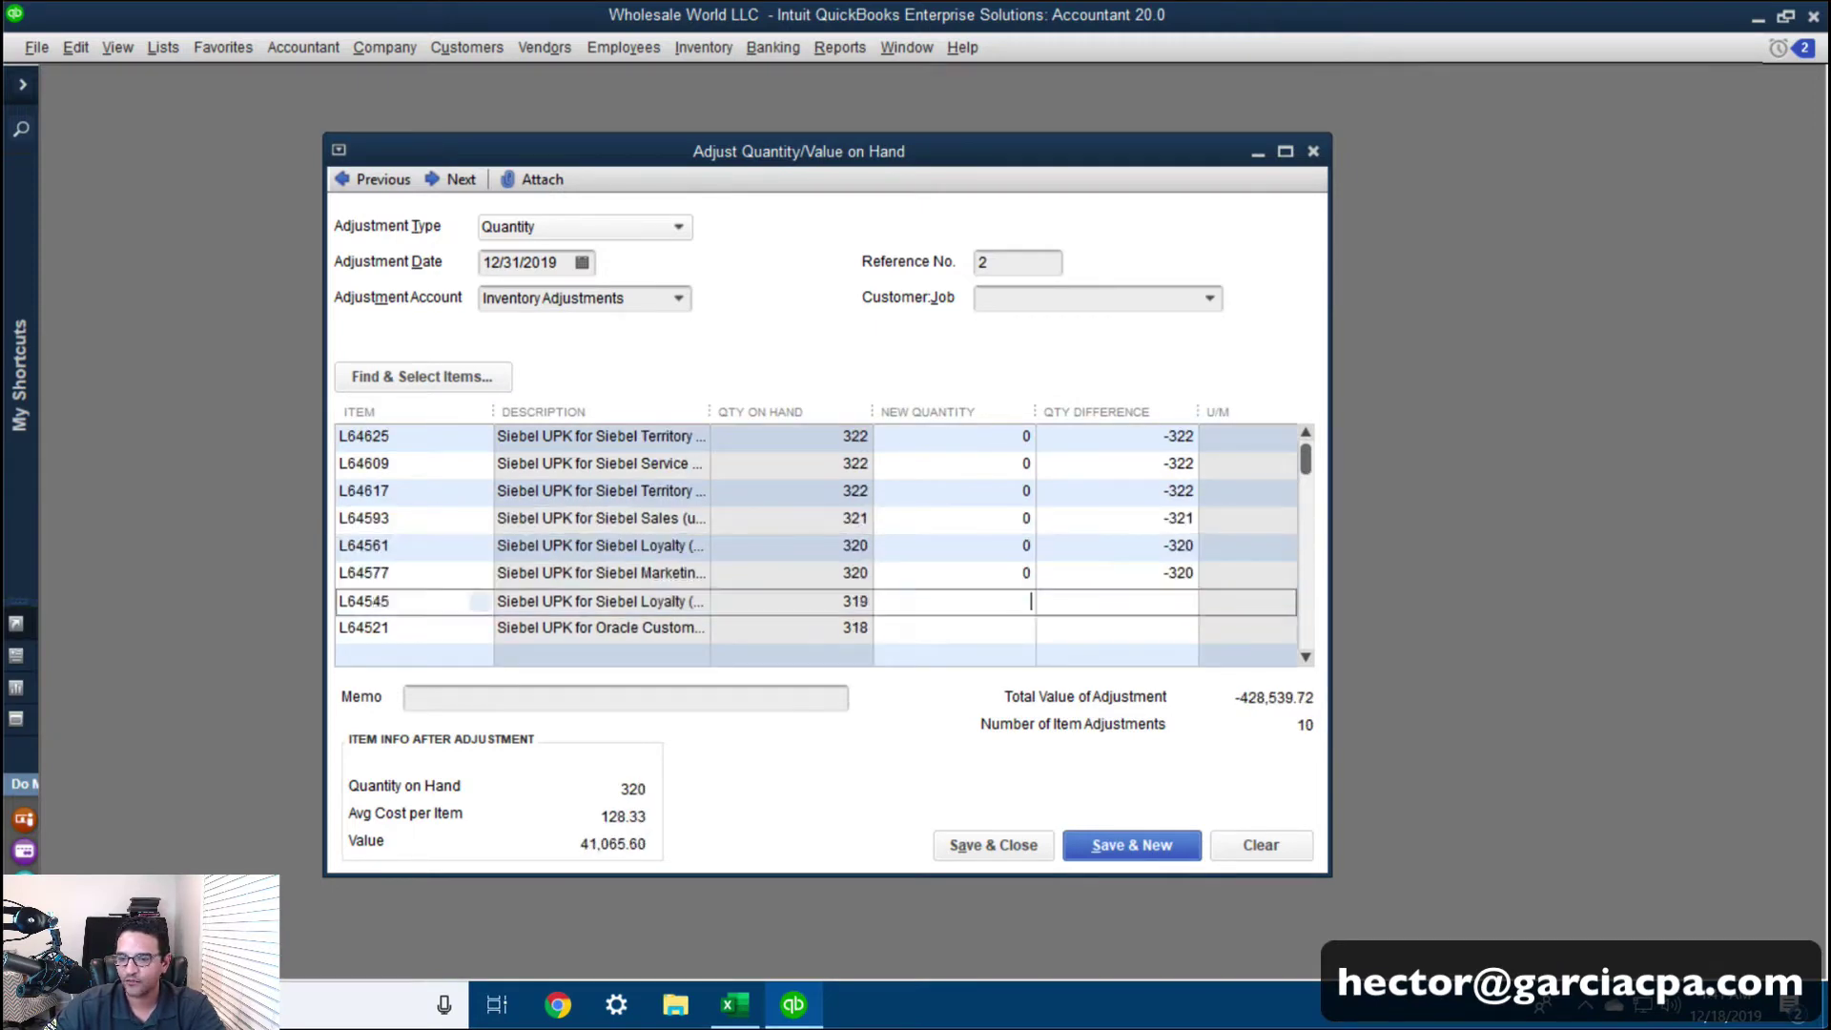
{"action": "key", "text": "Down"}
{"action": "key", "text": "0"}
{"action": "key", "text": "Down"}
{"action": "key", "text": "0"}
{"action": "key", "text": "Down"}
{"action": "key", "text": "0"}
{"action": "key", "text": "Down"}
{"action": "key", "text": "0"}
{"action": "key", "text": "Down"}
{"action": "type", "text": "0"}
{"action": "key", "text": "Down"}
{"action": "type", "text": "0"}
{"action": "key", "text": "Down"}
{"action": "key", "text": "Down"}
{"action": "type", "text": "0"}
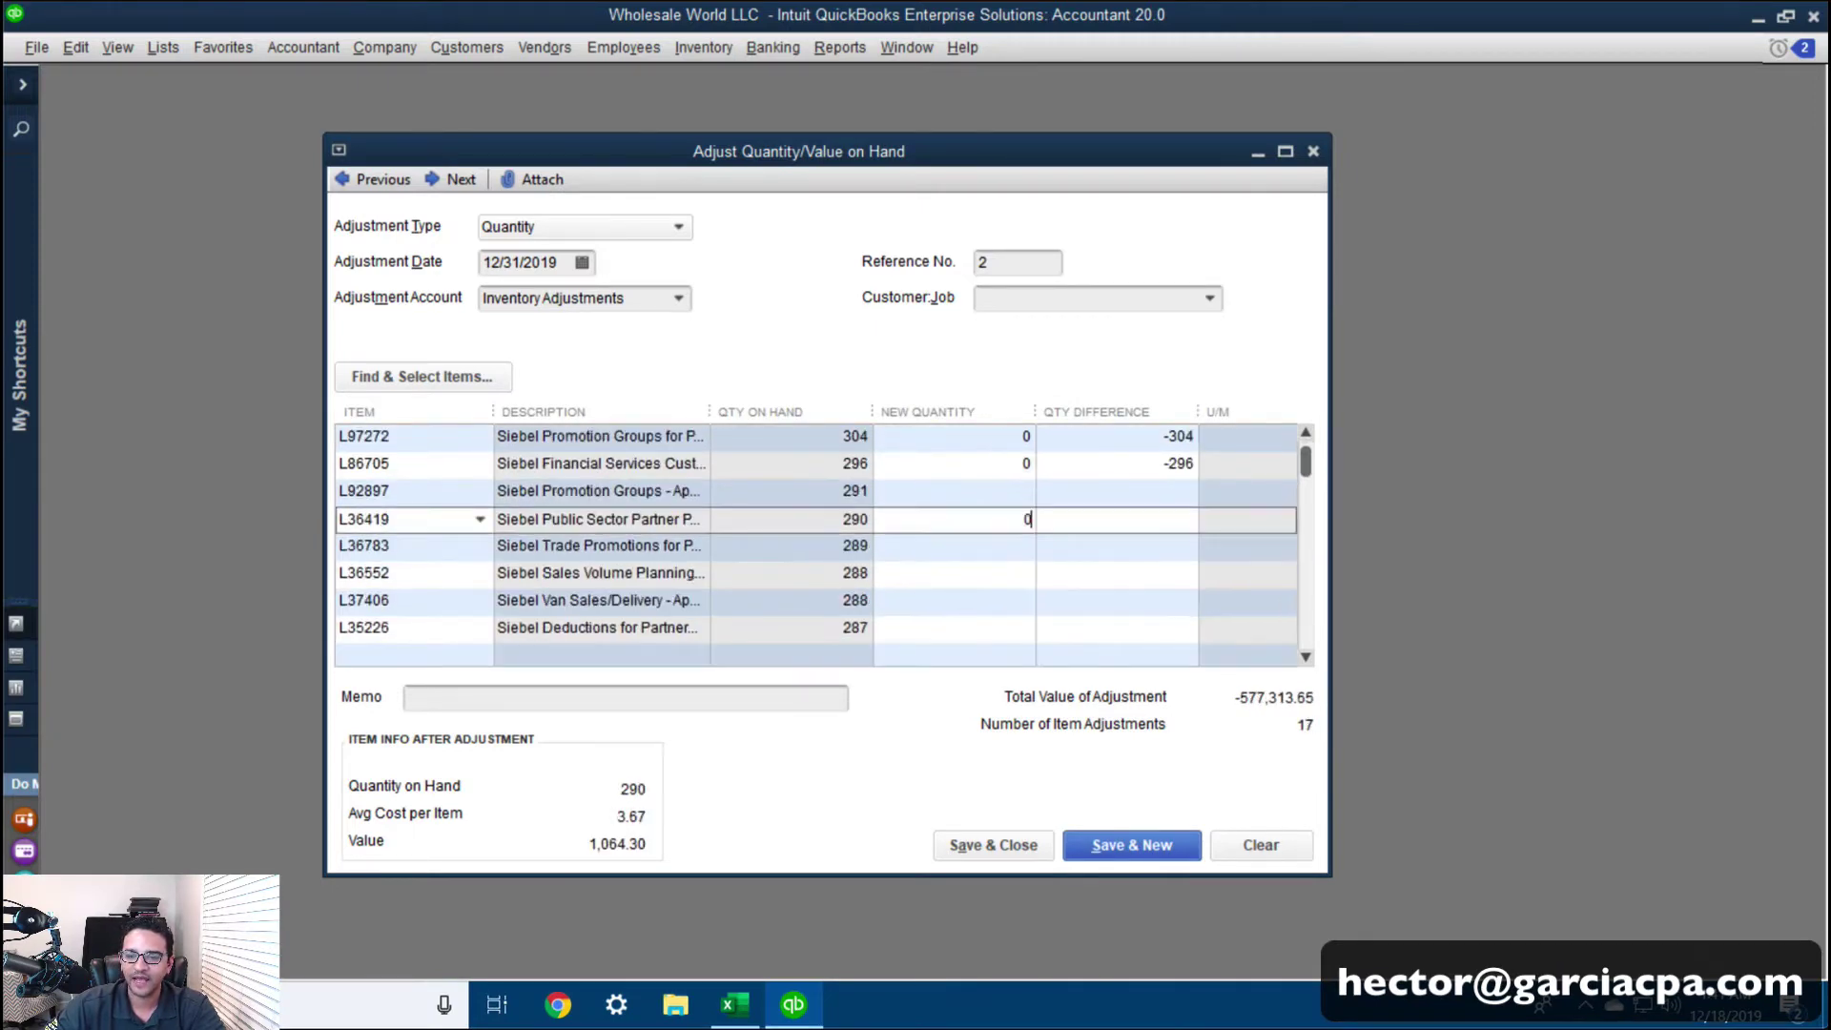
{"action": "key", "text": "Down"}
{"action": "key", "text": "Up"}
{"action": "key", "text": "Up"}
{"action": "type", "text": "0"}
{"action": "key", "text": "Down"}
{"action": "key", "text": "Down"}
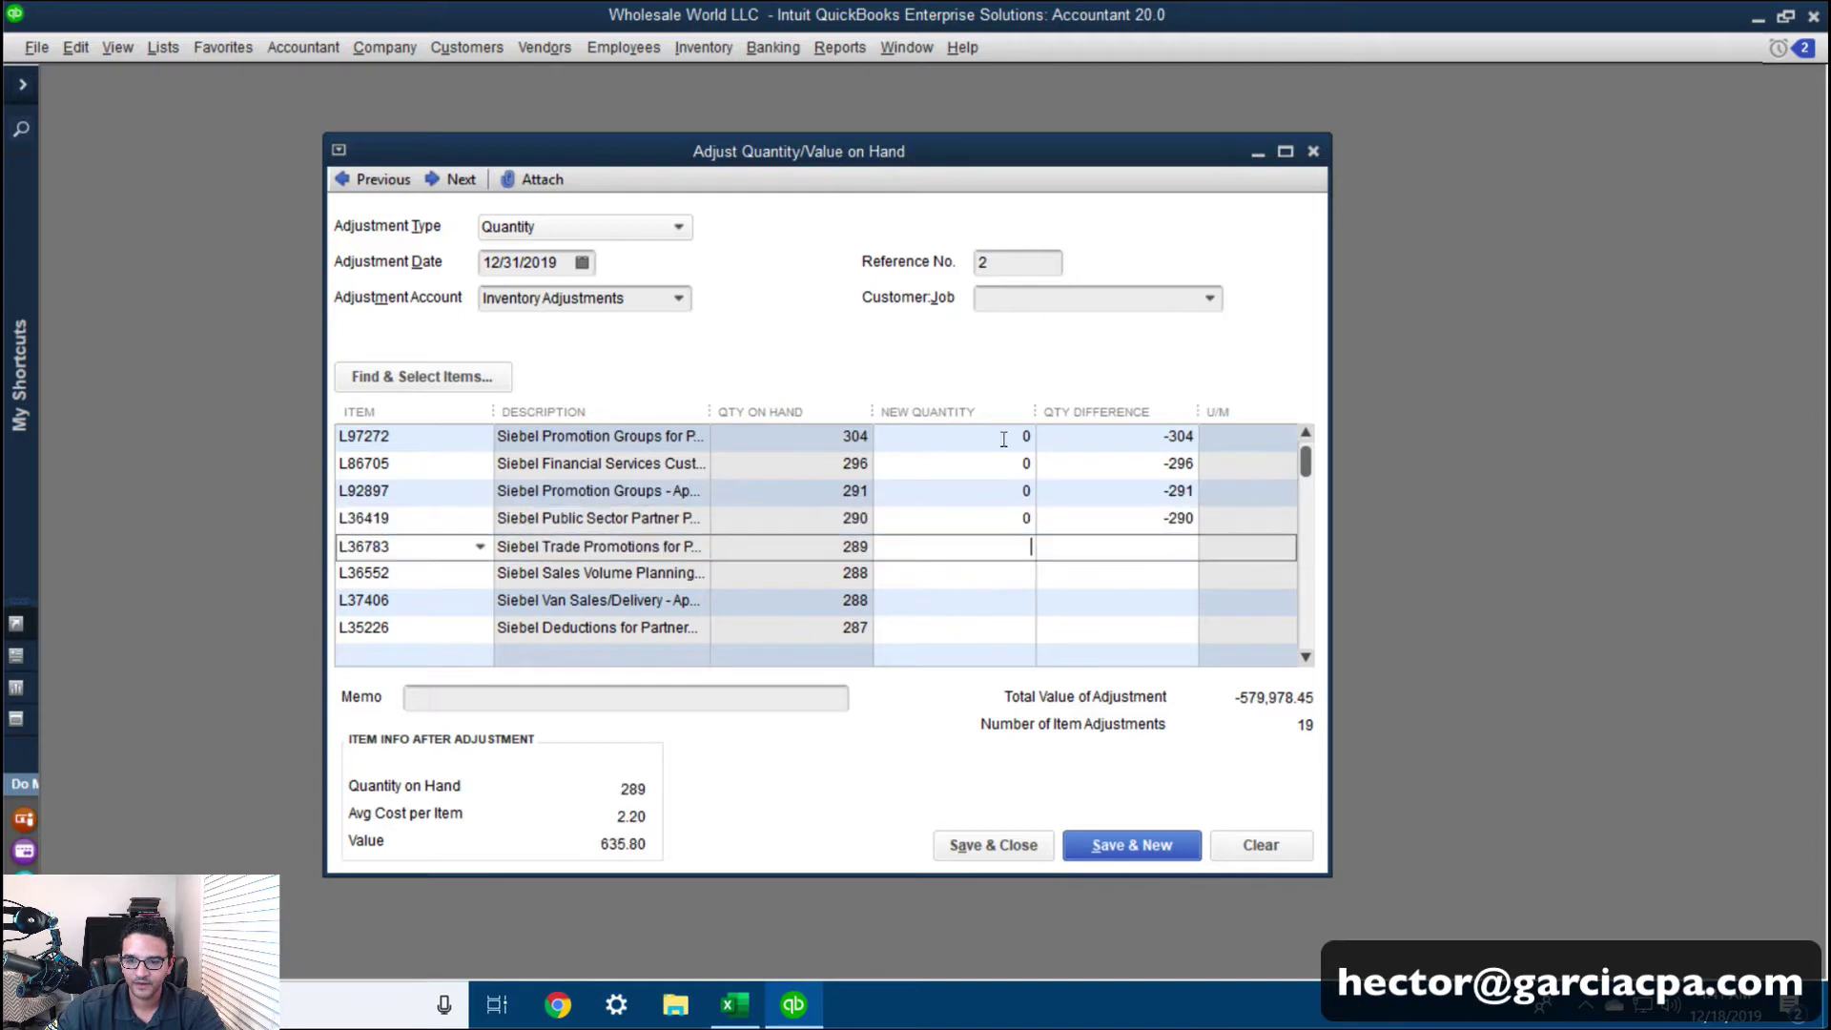
{"action": "key", "text": "Down"}
{"action": "type", "text": "0"}
{"action": "key", "text": "Down"}
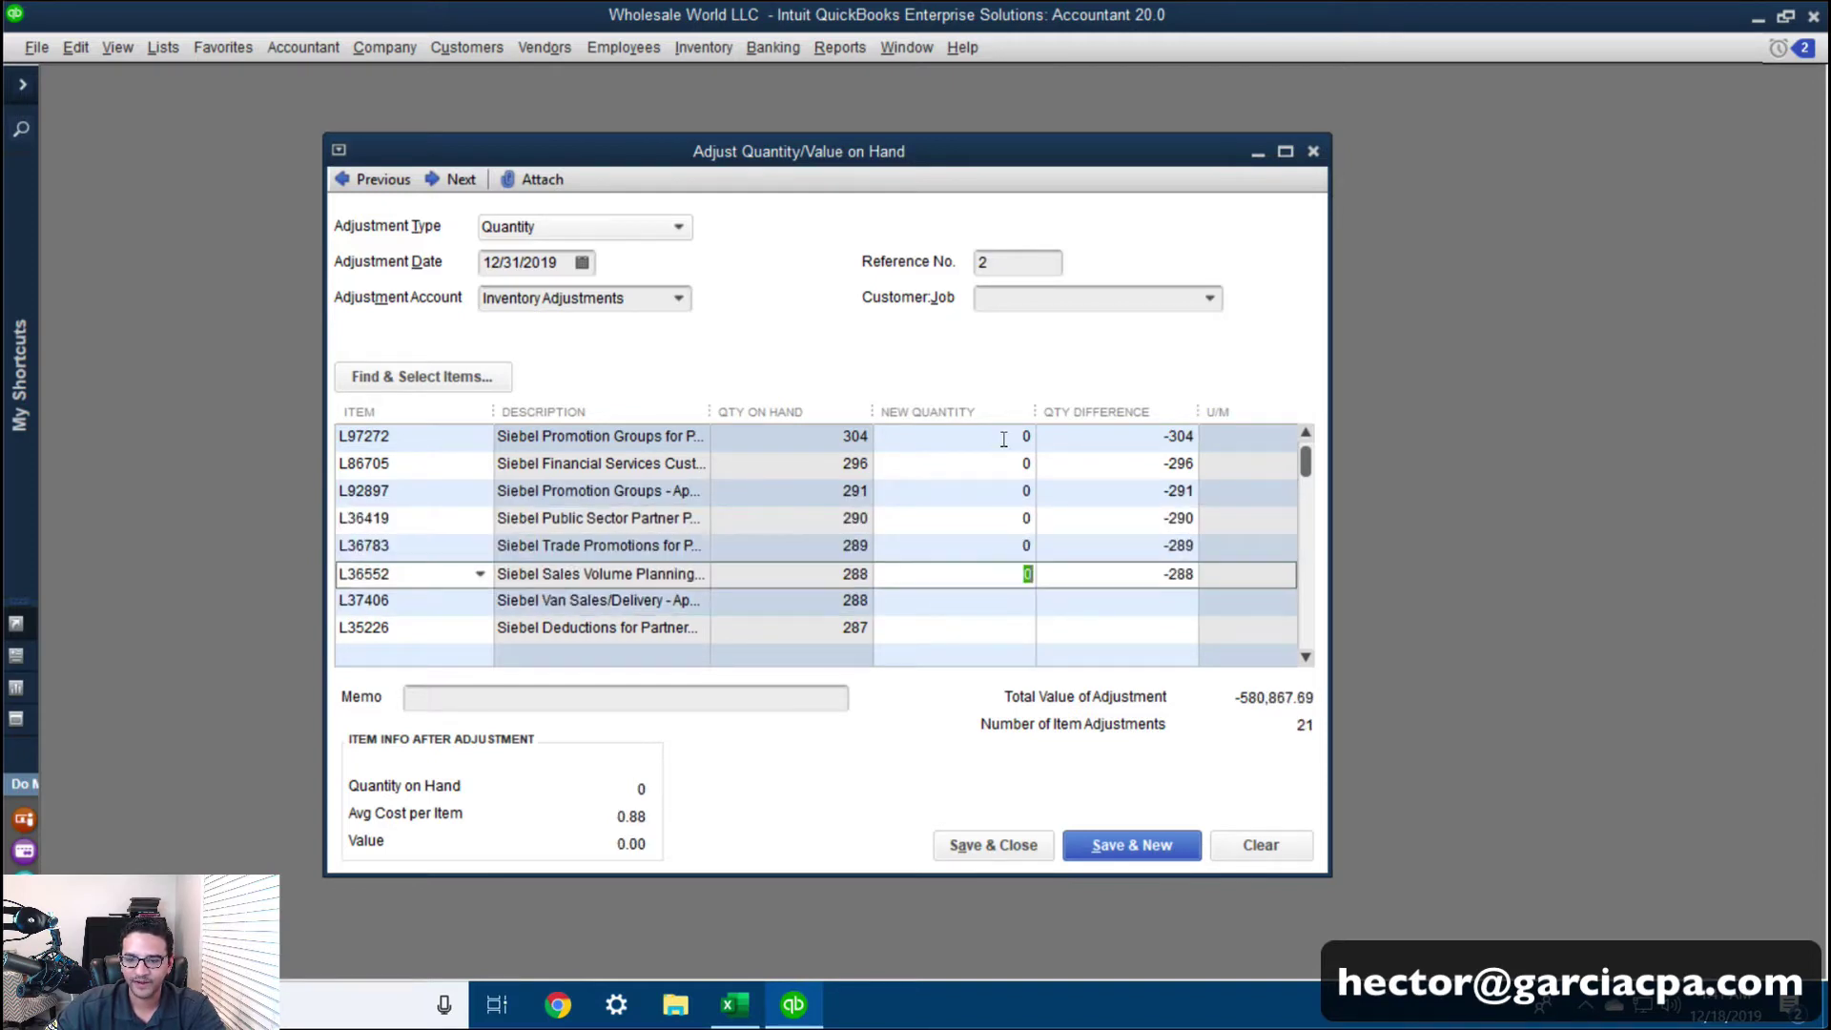
{"action": "type", "text": "0"}
{"action": "key", "text": "Down"}
{"action": "type", "text": "0"}
{"action": "key", "text": "Down"}
{"action": "type", "text": "0"}
{"action": "key", "text": "Down"}
{"action": "type", "text": "0"}
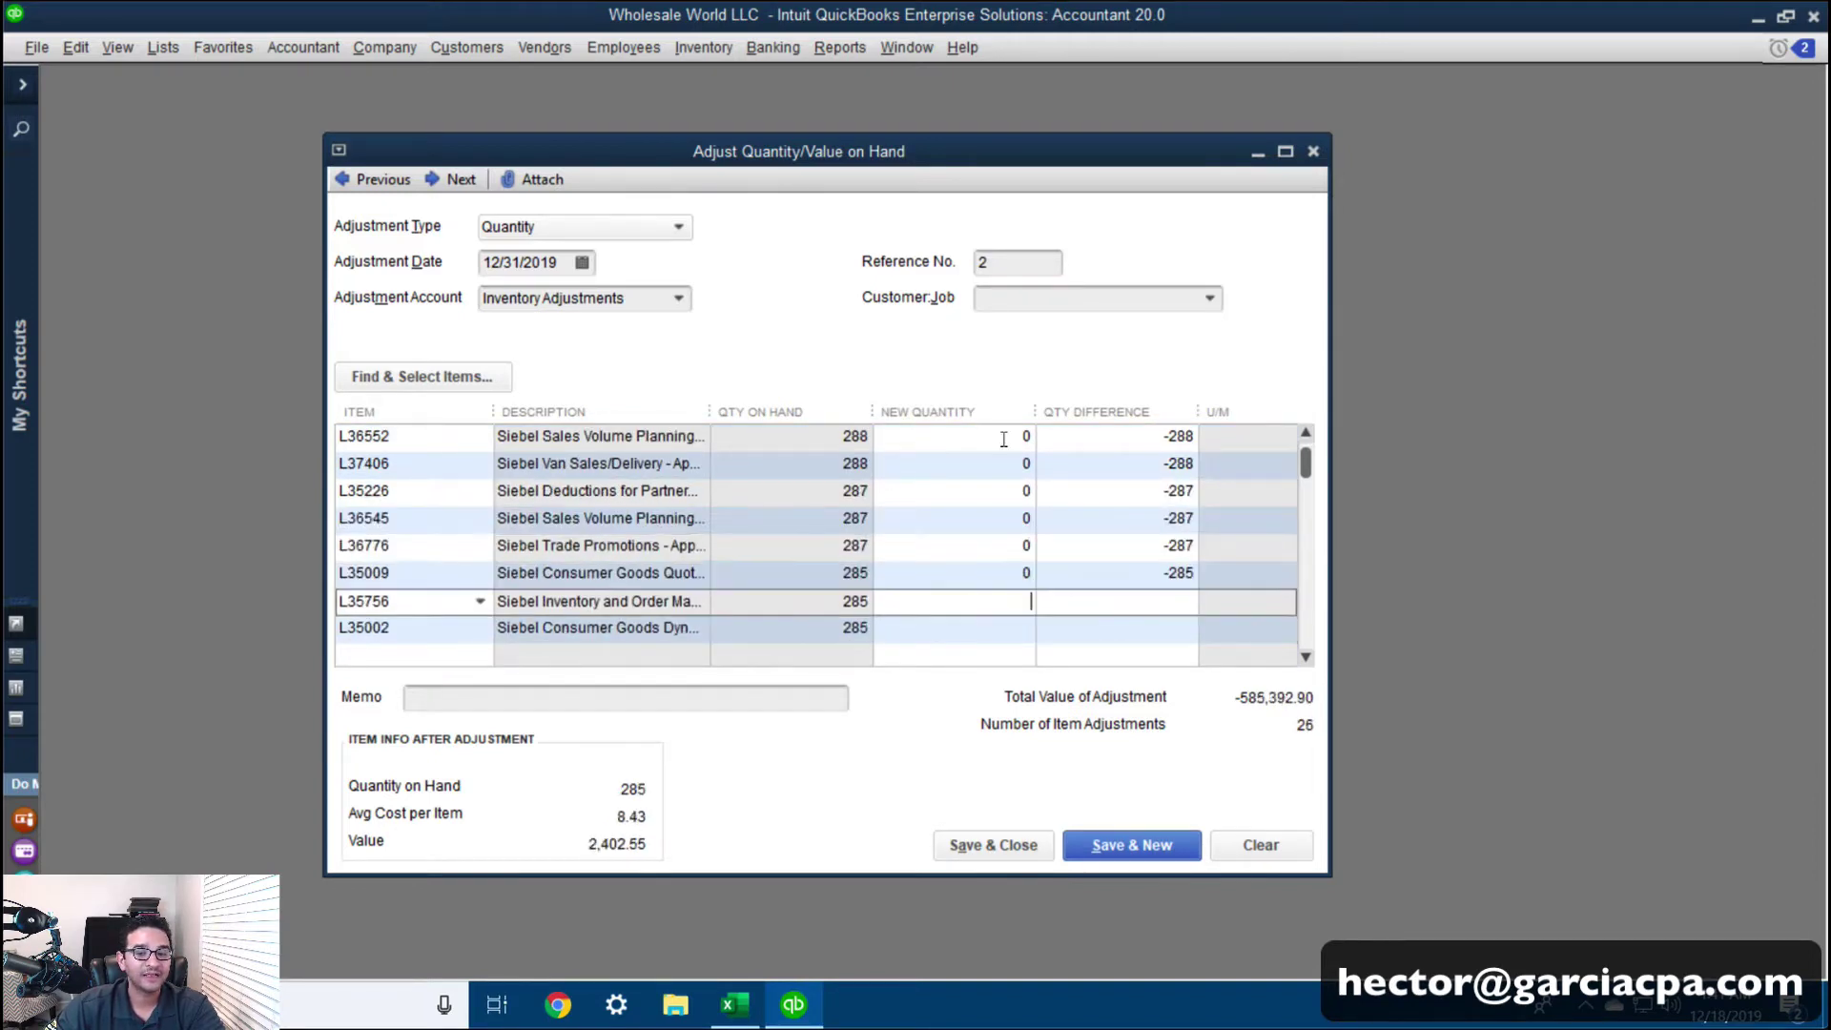
{"action": "type", "text": "0"}
{"action": "key", "text": "Down"}
{"action": "type", "text": "0"}
{"action": "key", "text": "Down"}
{"action": "type", "text": "0"}
{"action": "key", "text": "Down"}
{"action": "type", "text": "0"}
{"action": "key", "text": "Down"}
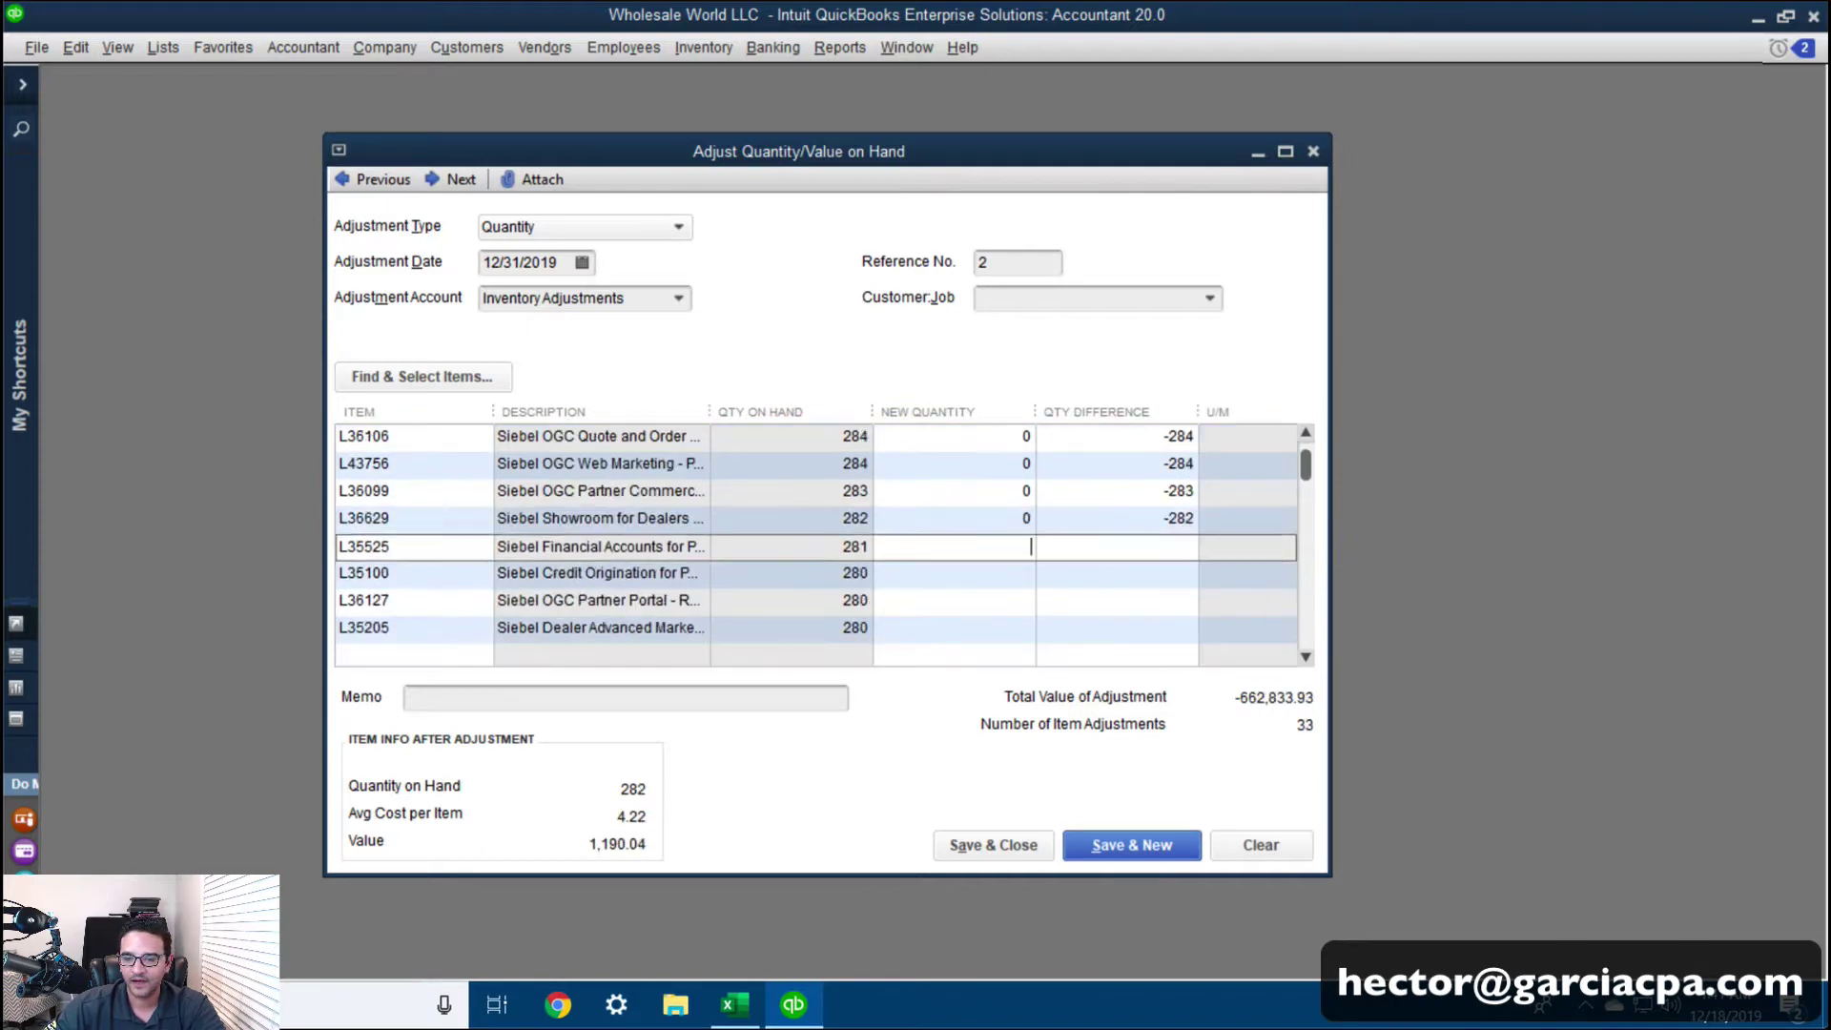
{"action": "key", "text": "Down"}
{"action": "type", "text": "0"}
{"action": "key", "text": "Down"}
{"action": "type", "text": "0"}
{"action": "key", "text": "Down"}
{"action": "type", "text": "0"}
{"action": "key", "text": "Down"}
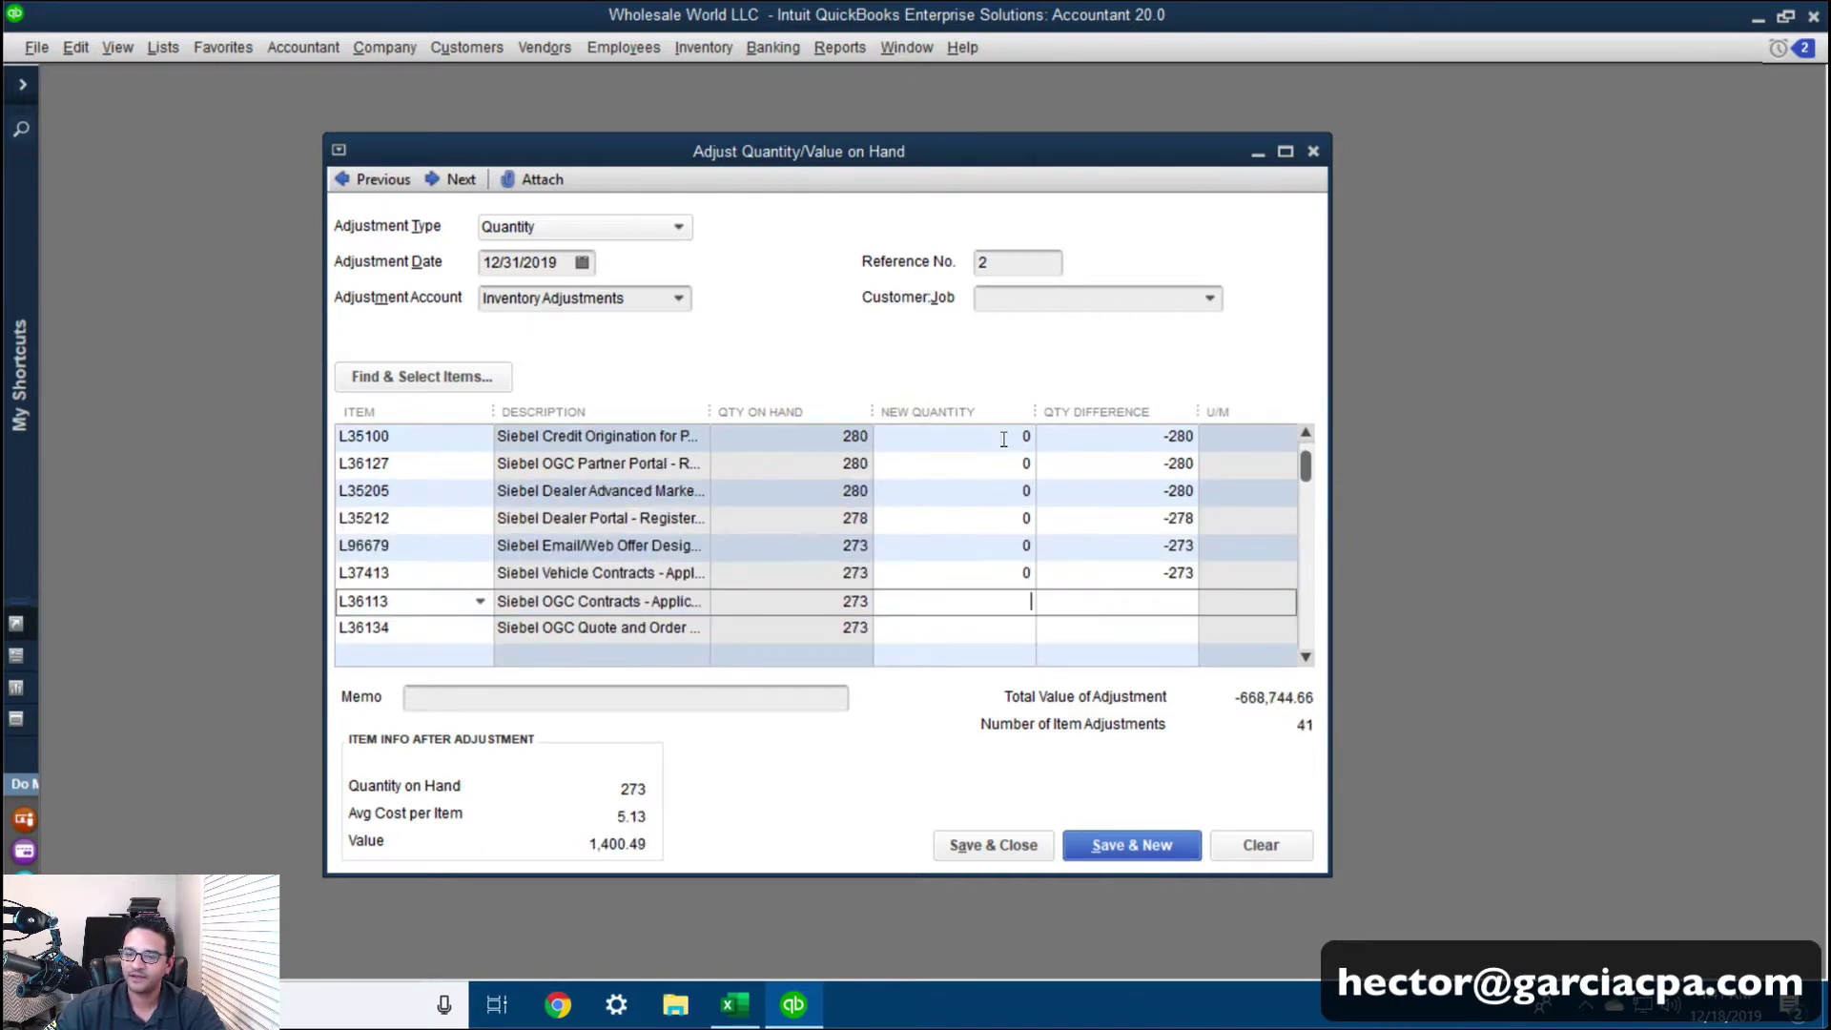
{"action": "type", "text": "0"}
{"action": "key", "text": "Down"}
{"action": "type", "text": "0"}
{"action": "key", "text": "Down"}
{"action": "key", "text": "Down"}
{"action": "type", "text": "0"}
{"action": "key", "text": "Down"}
{"action": "type", "text": "0"}
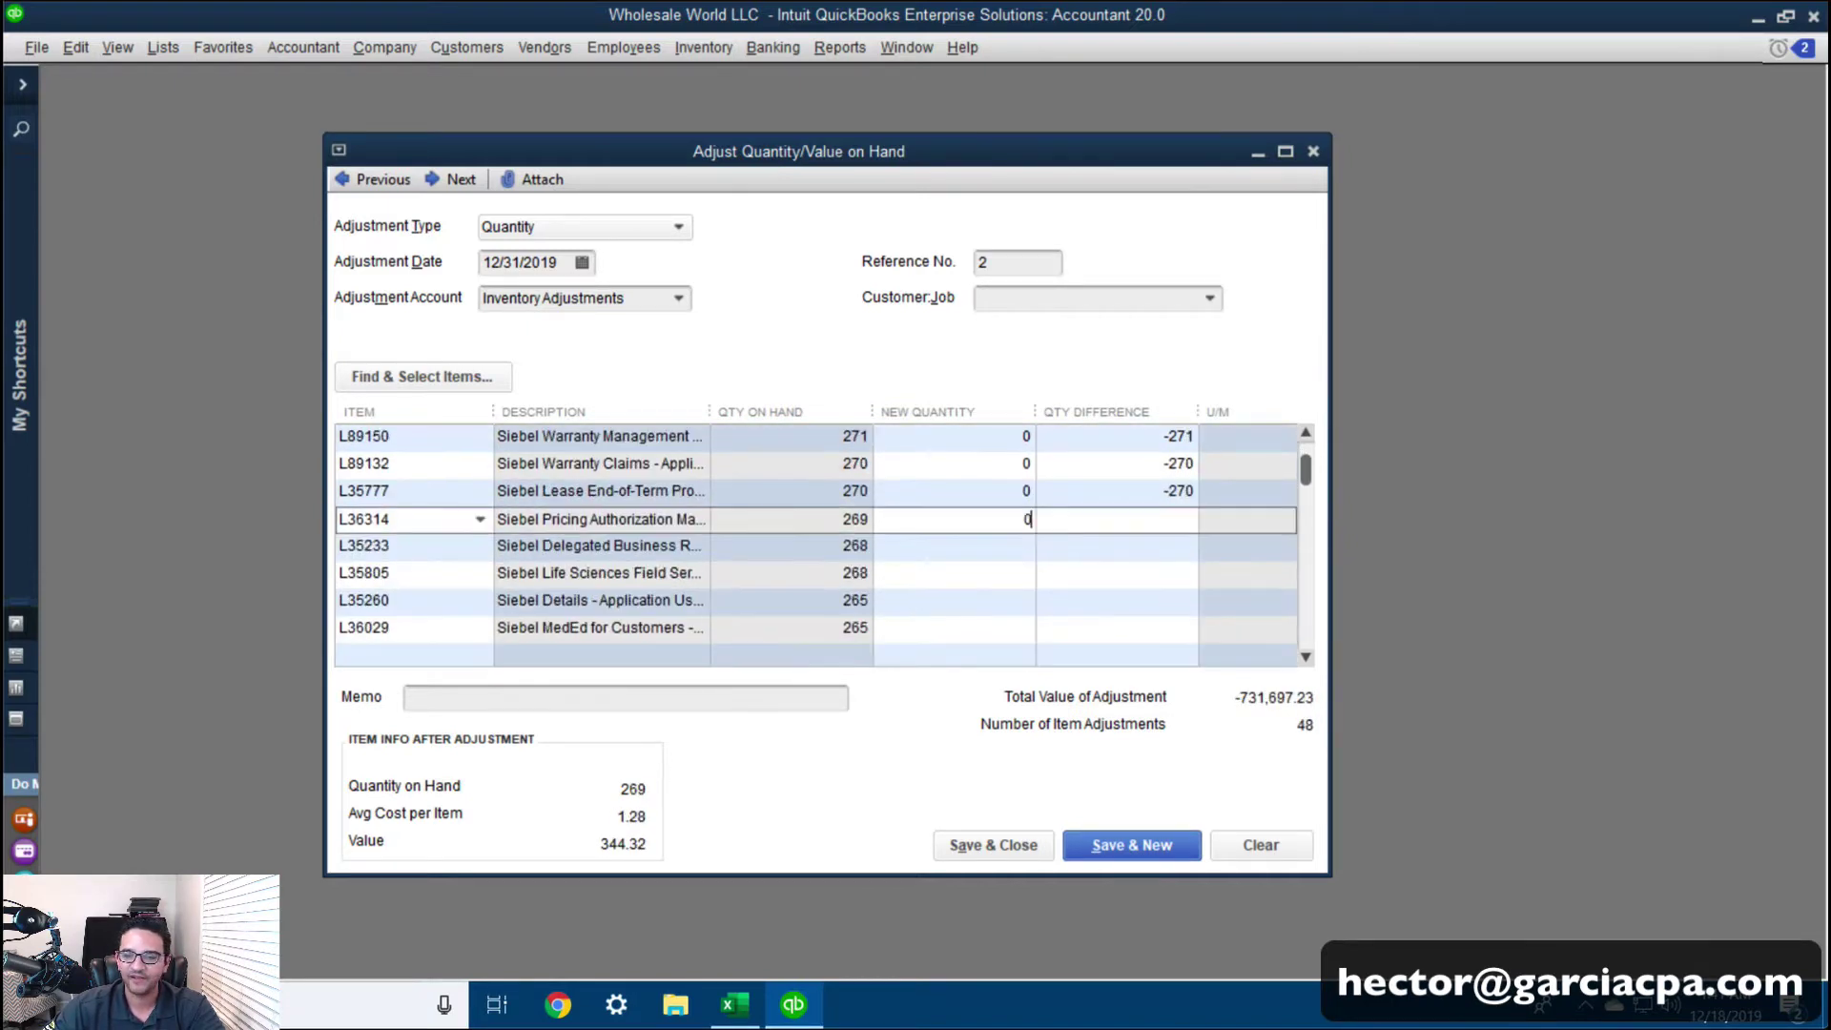
{"action": "type", "text": "0"}
{"action": "key", "text": "Down"}
{"action": "type", "text": "0"}
{"action": "key", "text": "Down"}
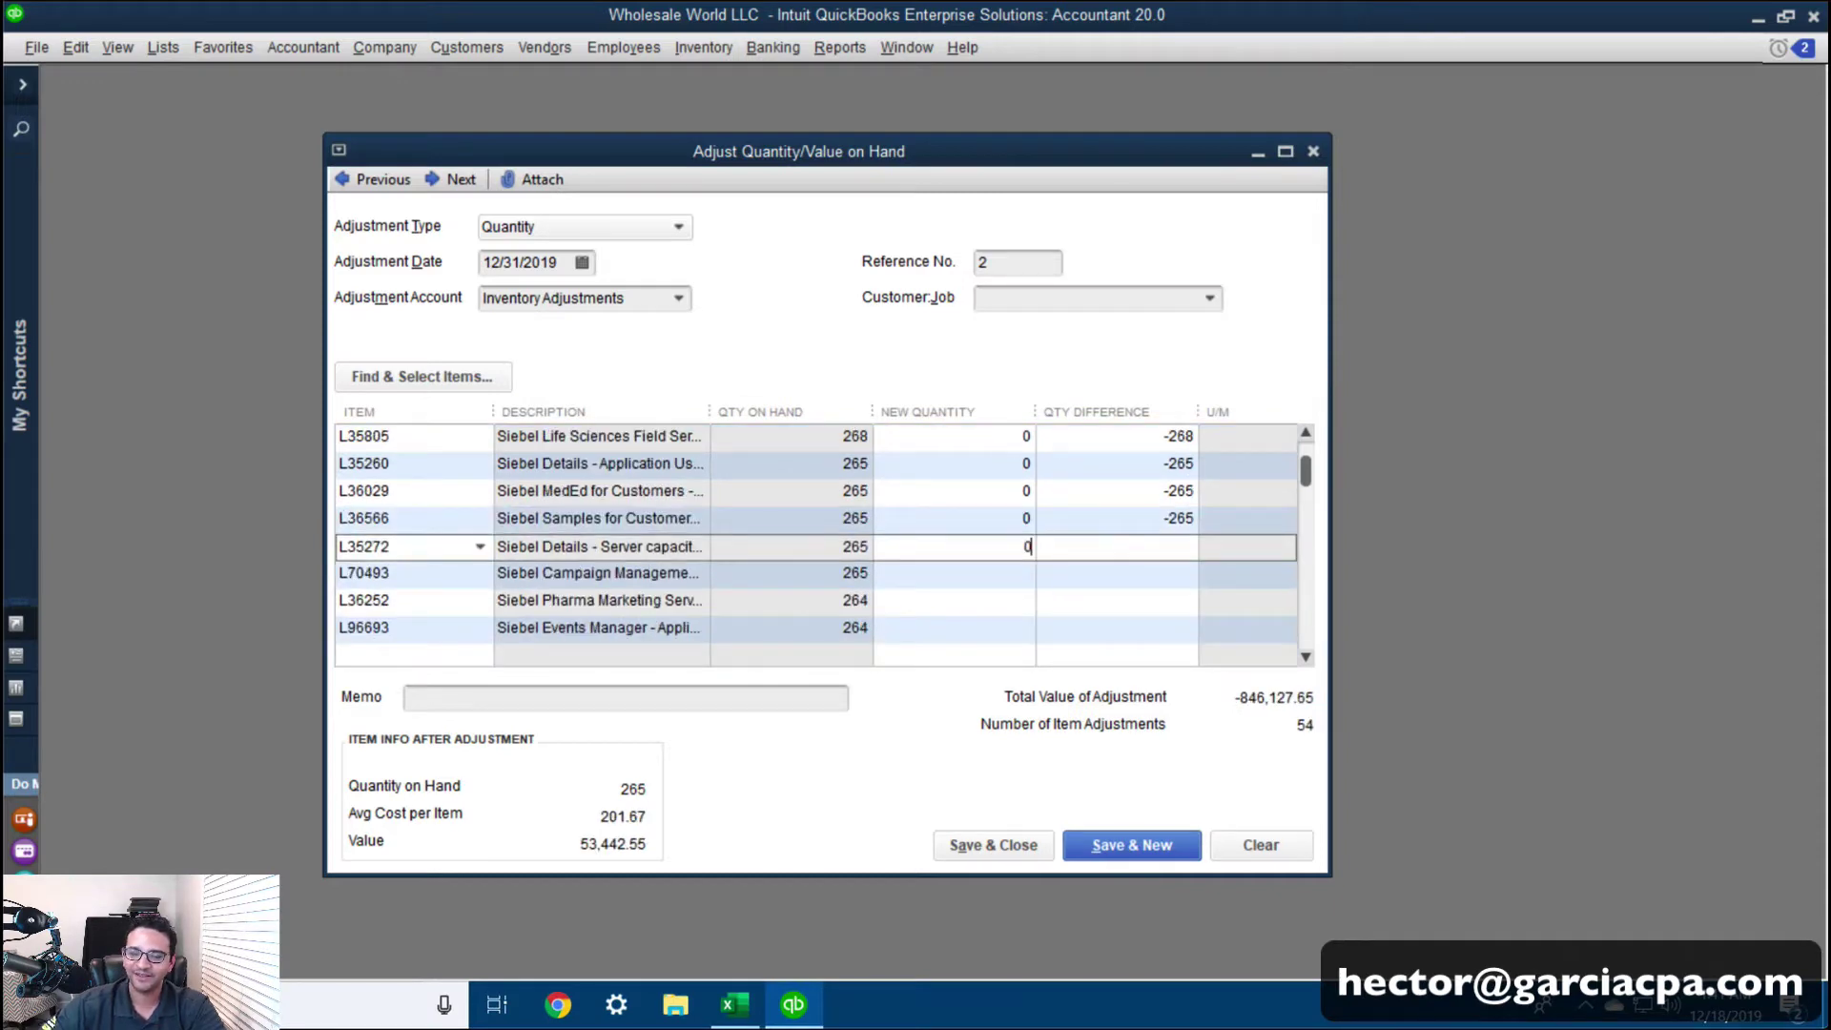
{"action": "type", "text": "0"}
{"action": "key", "text": "Down"}
{"action": "type", "text": "0"}
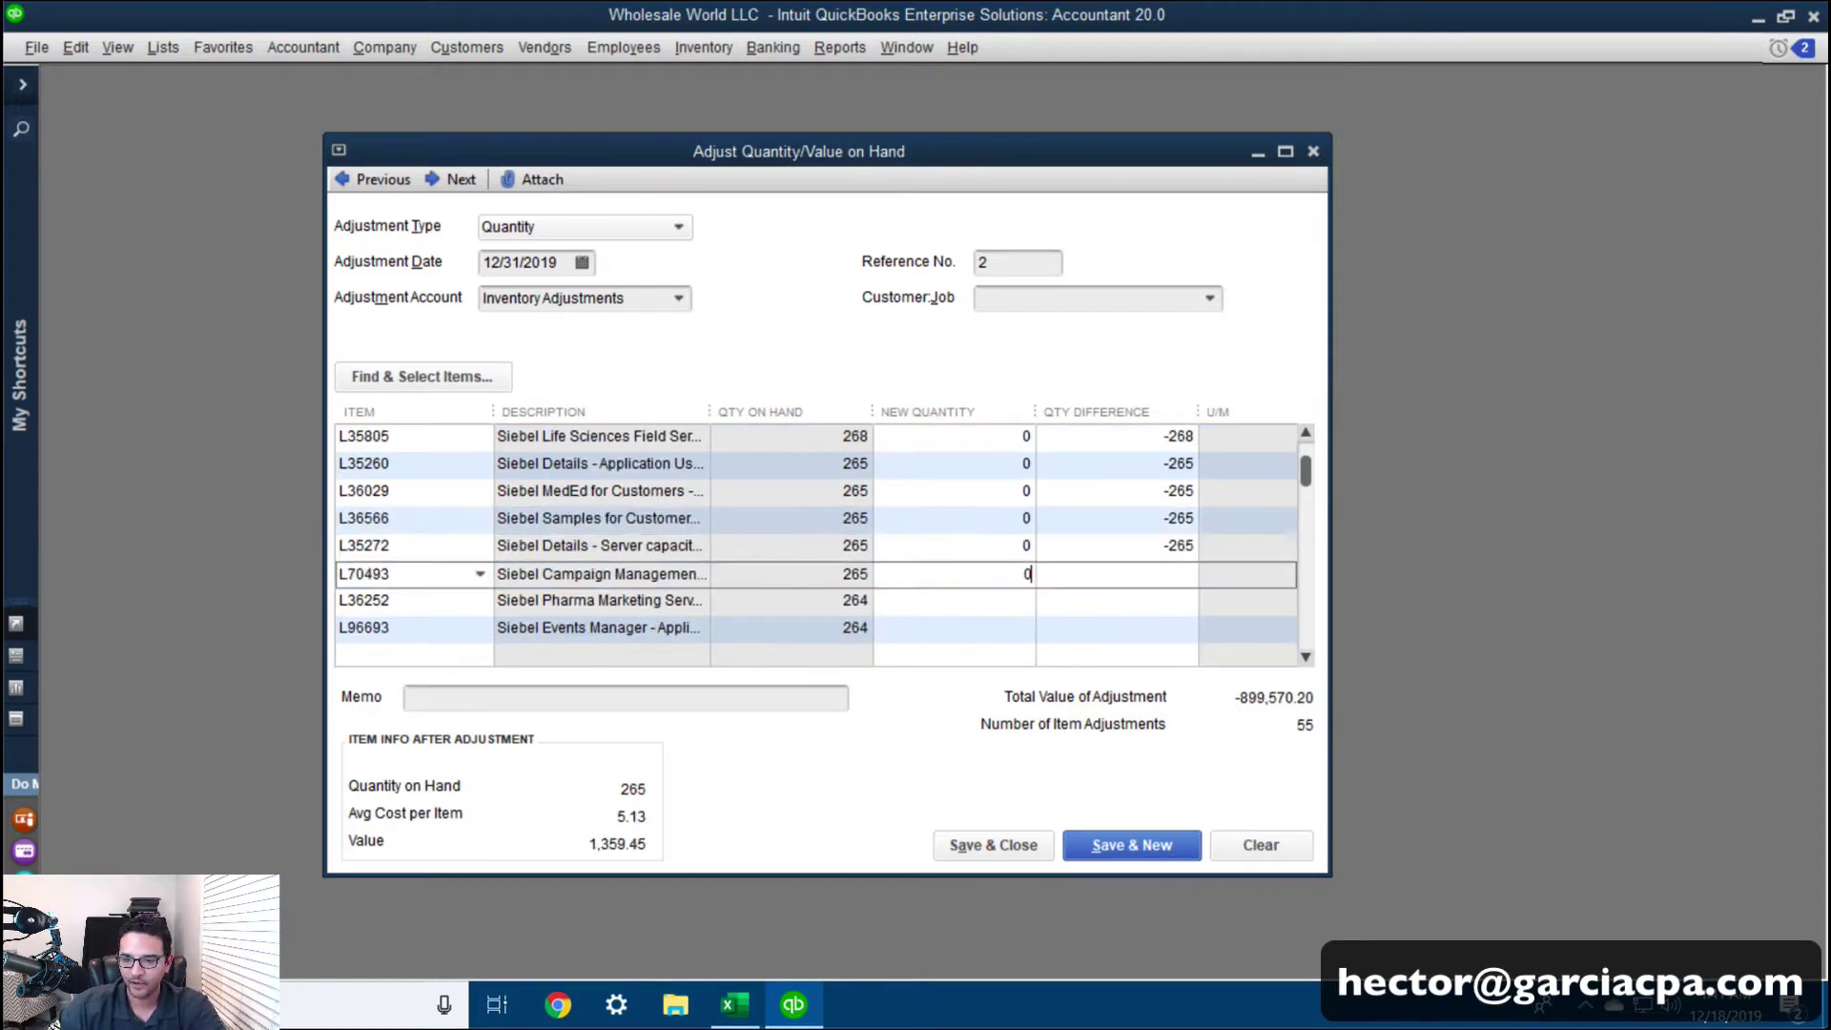
{"action": "key", "text": "Down"}
{"action": "type", "text": "0"}
{"action": "key", "text": "Down"}
{"action": "type", "text": "0"}
{"action": "key", "text": "Down"}
{"action": "key", "text": "Down"}
{"action": "type", "text": "0"}
{"action": "key", "text": "Down"}
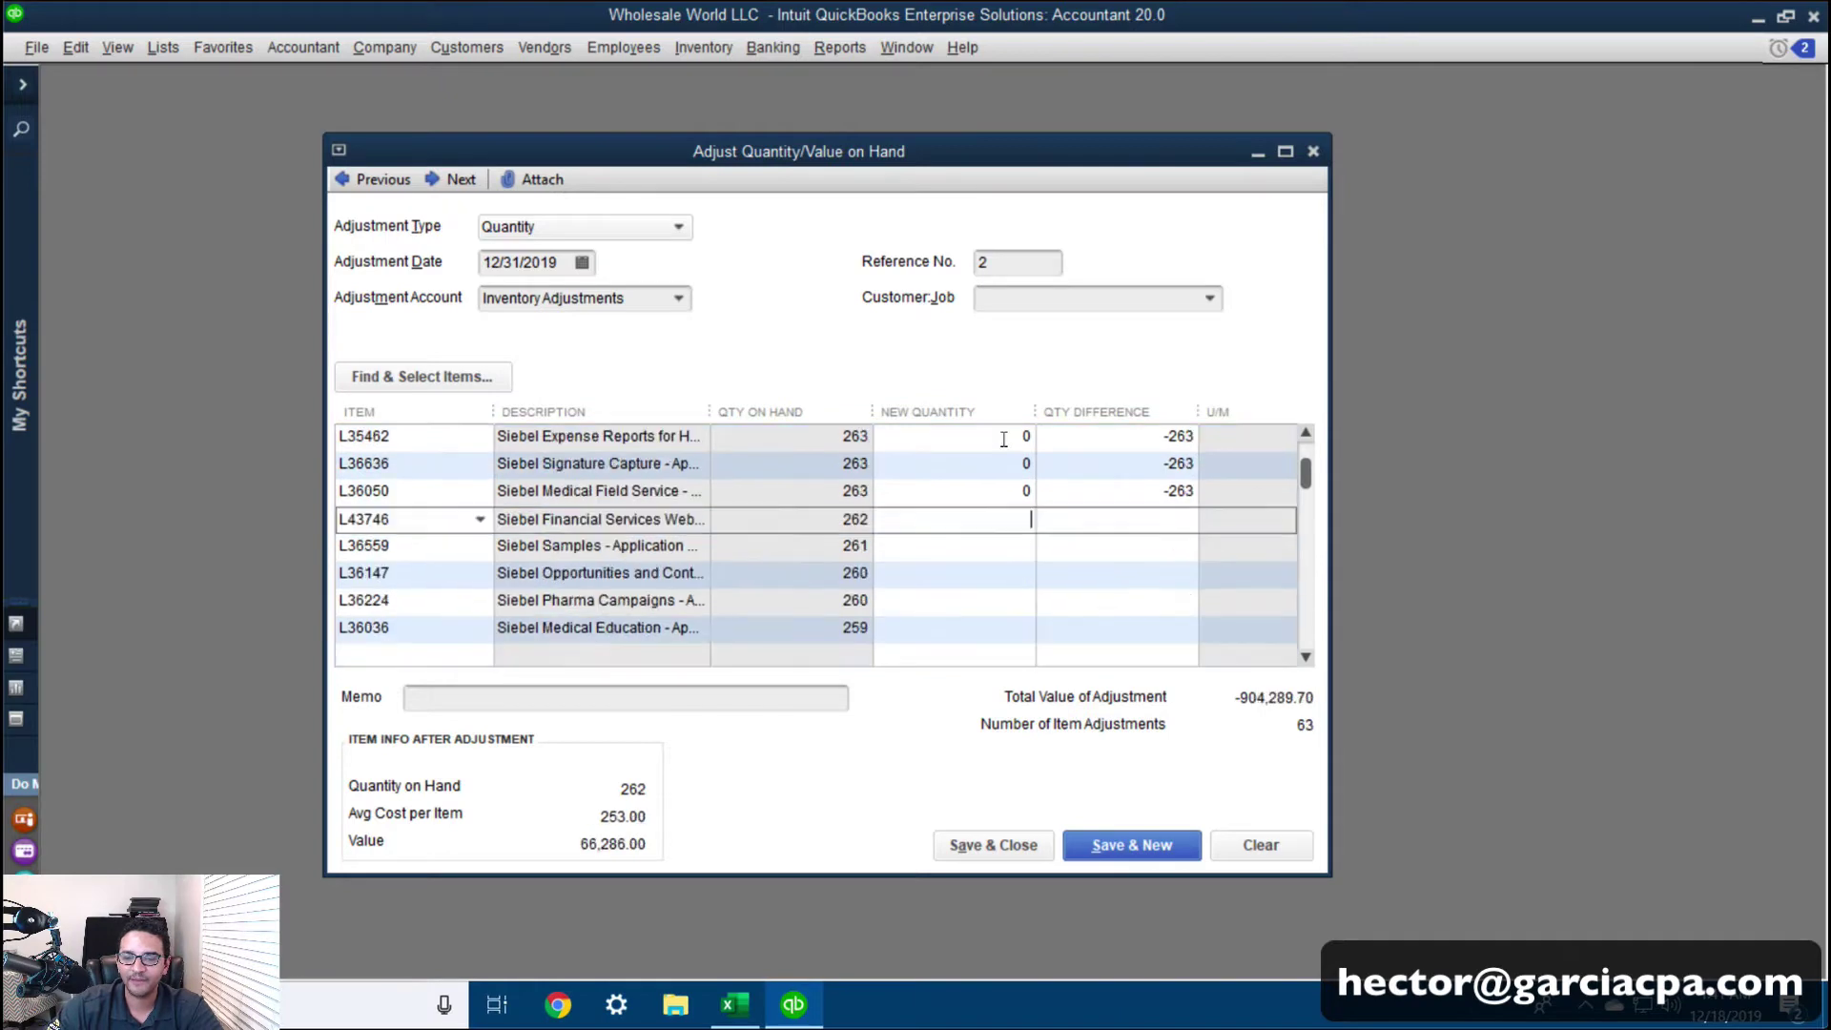
{"action": "type", "text": "0"}
{"action": "key", "text": "Down"}
{"action": "type", "text": "0"}
{"action": "key", "text": "Down"}
{"action": "type", "text": "00"}
{"action": "key", "text": "Down"}
{"action": "key", "text": "0"}
{"action": "key", "text": "Down"}
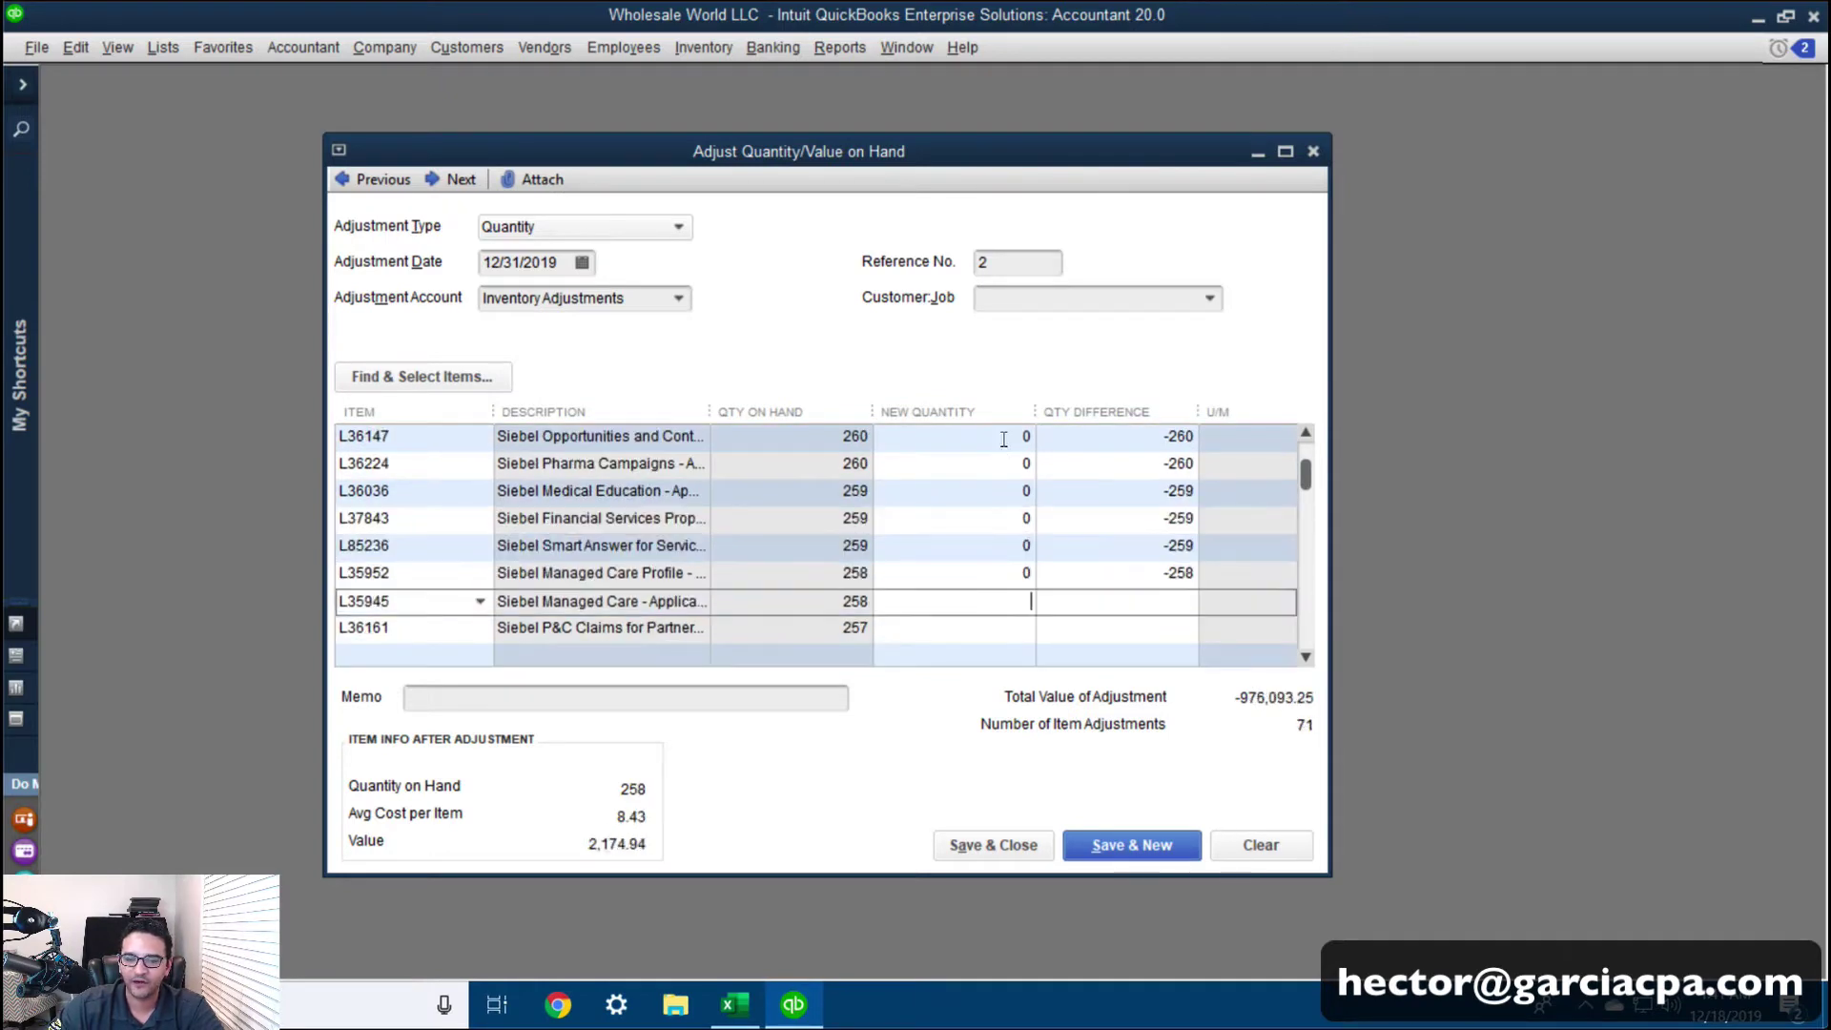
{"action": "key", "text": "0"}
{"action": "key", "text": "Down"}
{"action": "key", "text": "0"}
{"action": "key", "text": "Down"}
{"action": "key", "text": "0"}
{"action": "key", "text": "Down"}
{"action": "key", "text": "0"}
{"action": "key", "text": "Down"}
{"action": "key", "text": "0"}
{"action": "key", "text": "Down"}
{"action": "key", "text": "0"}
{"action": "key", "text": "Down"}
{"action": "key", "text": "0"}
{"action": "key", "text": "Down"}
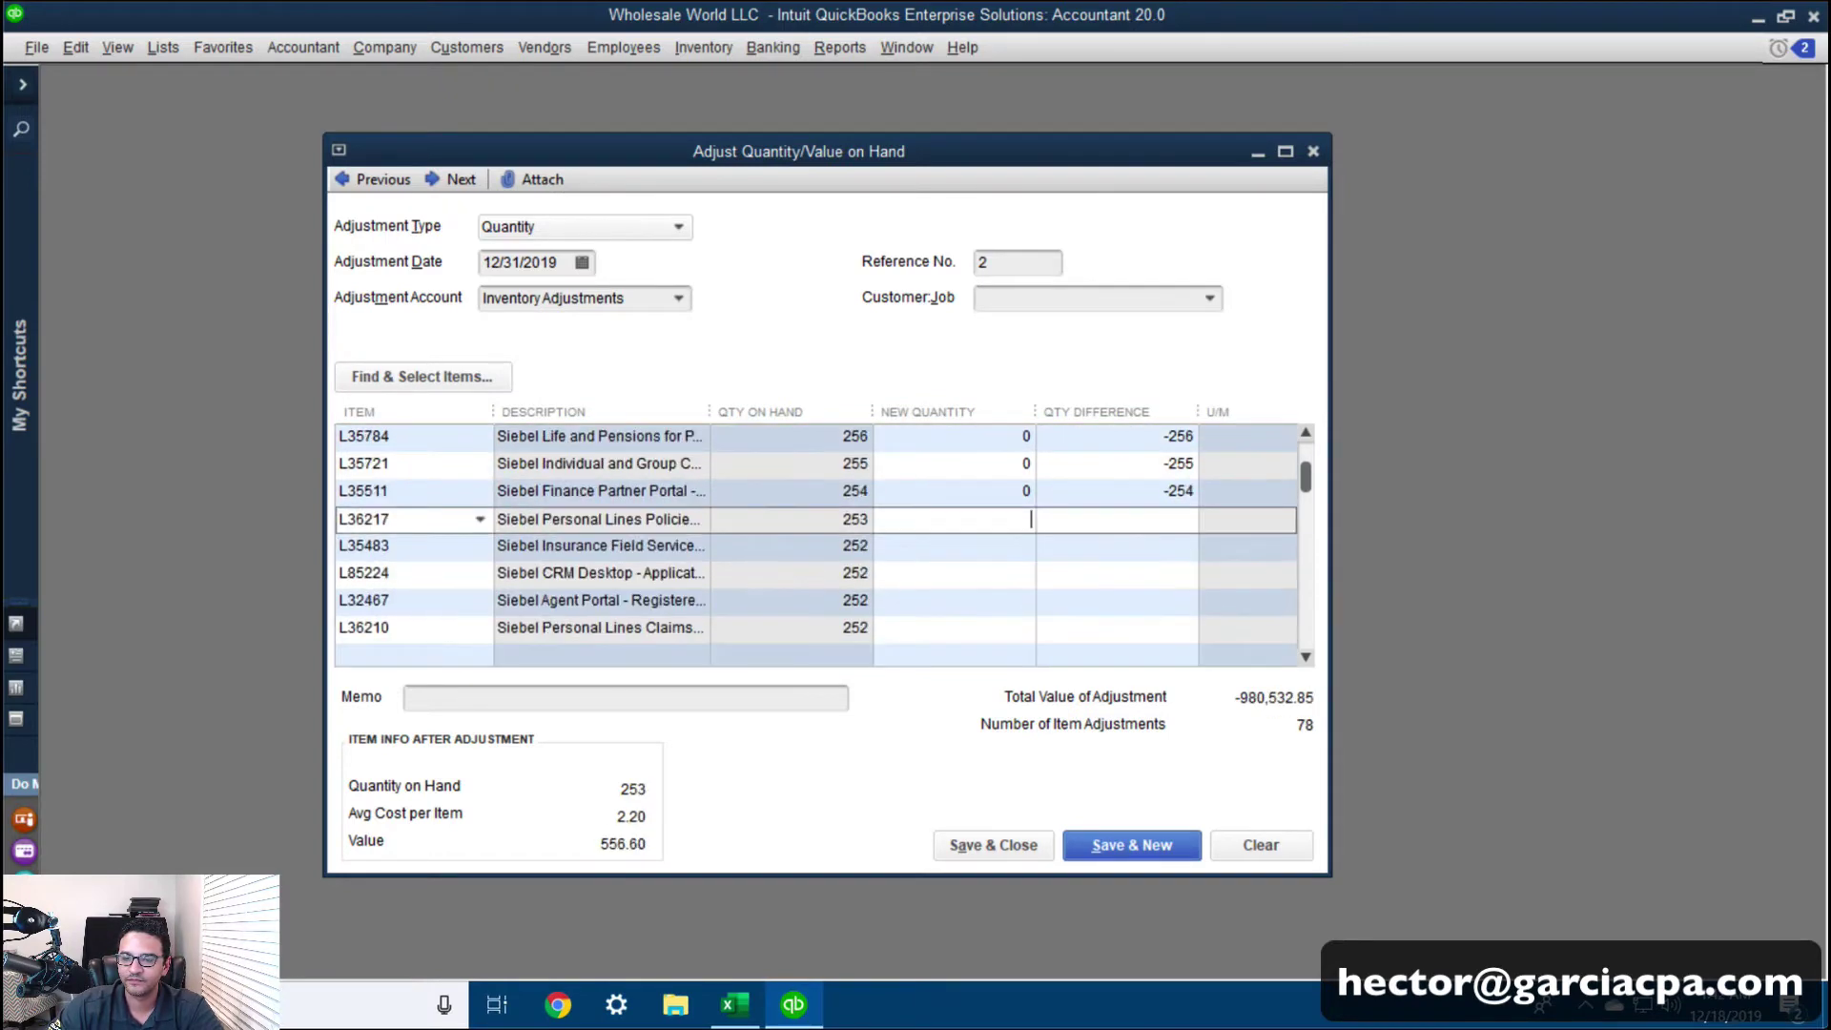
{"action": "key", "text": "0"}
{"action": "key", "text": "Down"}
{"action": "key", "text": "0"}
{"action": "key", "text": "Down"}
{"action": "key", "text": "0"}
{"action": "key", "text": "Down"}
{"action": "key", "text": "0"}
{"action": "key", "text": "Down"}
{"action": "key", "text": "0"}
{"action": "key", "text": "Down"}
{"action": "key", "text": "0"}
{"action": "key", "text": "Down"}
{"action": "key", "text": "0"}
{"action": "key", "text": "Down"}
{"action": "key", "text": "0"}
{"action": "key", "text": "Down"}
{"action": "key", "text": "0"}
{"action": "key", "text": "Down"}
{"action": "key", "text": "0"}
{"action": "key", "text": "Down"}
{"action": "key", "text": "0"}
{"action": "key", "text": "Down"}
{"action": "key", "text": "0"}
{"action": "key", "text": "Down"}
{"action": "key", "text": "0"}
{"action": "key", "text": "Down"}
{"action": "key", "text": "0"}
{"action": "key", "text": "Down"}
{"action": "key", "text": "0"}
{"action": "key", "text": "Down"}
{"action": "key", "text": "0"}
{"action": "key", "text": "Down"}
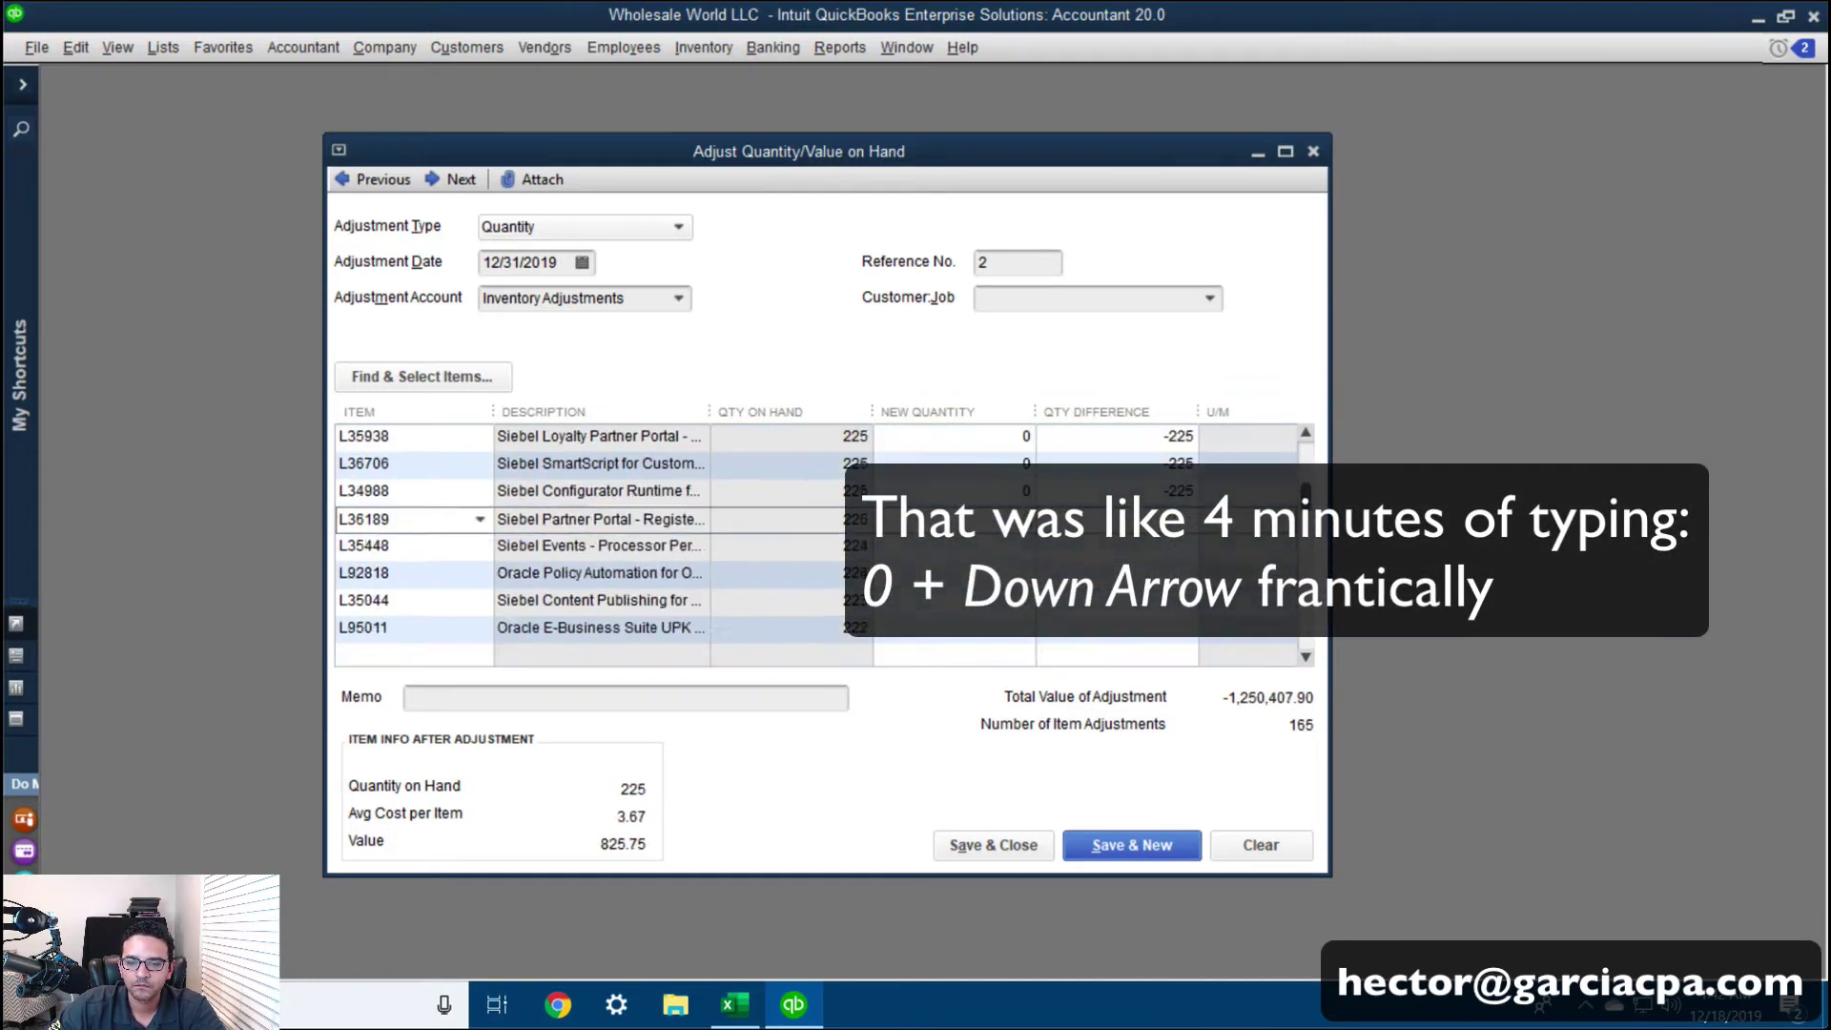
Set the new quantity to 0 for the remaining positive-quantity items, from L36189 down to the end of the list
{"action": "key", "text": "0"}
{"action": "key", "text": "Down"}
{"action": "key", "text": "0"}
{"action": "key", "text": "Down"}
{"action": "key", "text": "0"}
{"action": "key", "text": "Down"}
{"action": "key", "text": "0"}
{"action": "key", "text": "Down"}
{"action": "key", "text": "0"}
{"action": "key", "text": "Down"}
{"action": "key", "text": "0"}
{"action": "key", "text": "Down"}
{"action": "key", "text": "0"}
{"action": "key", "text": "Down"}
{"action": "key", "text": "0"}
{"action": "key", "text": "Down"}
{"action": "key", "text": "0"}
{"action": "key", "text": "Down"}
{"action": "key", "text": "0"}
{"action": "key", "text": "Down"}
{"action": "key", "text": "0"}
{"action": "key", "text": "Down"}
{"action": "key", "text": "0"}
{"action": "key", "text": "Down"}
{"action": "key", "text": "0"}
{"action": "key", "text": "Down"}
{"action": "key", "text": "0"}
{"action": "key", "text": "Down"}
{"action": "key", "text": "0"}
{"action": "key", "text": "Down"}
{"action": "key", "text": "0"}
{"action": "key", "text": "Down"}
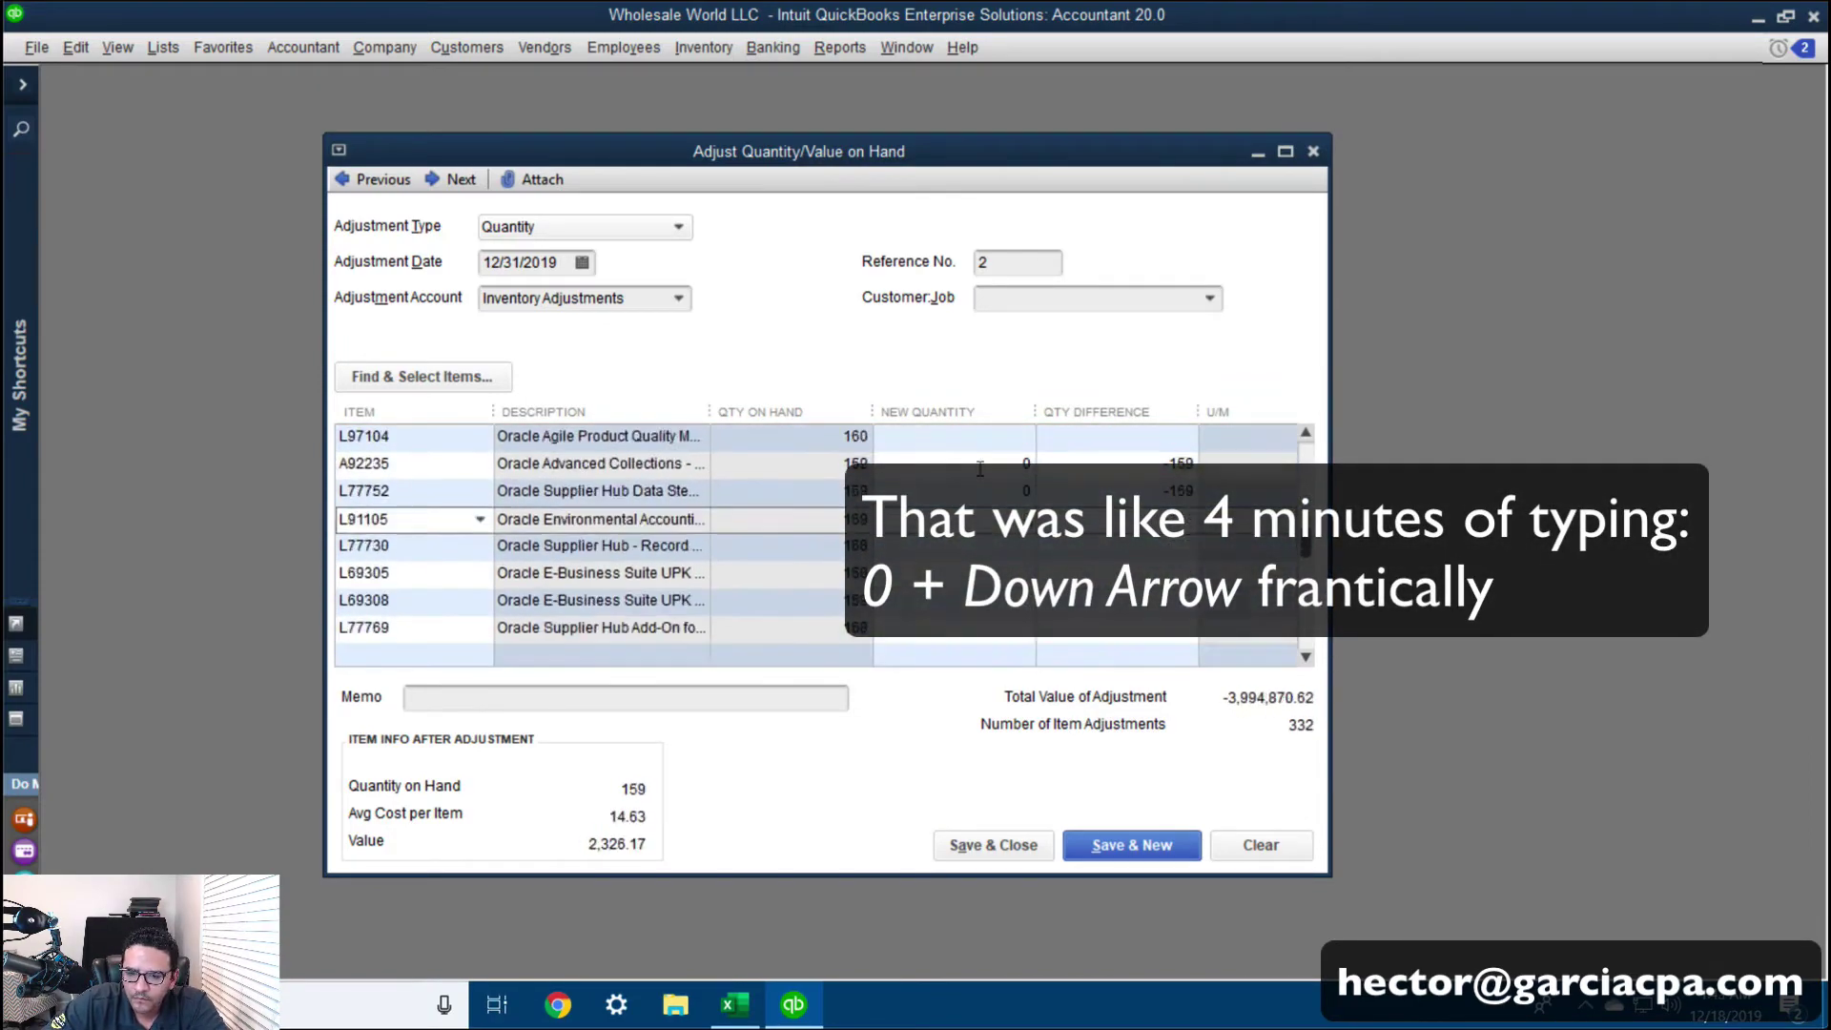
{"action": "key", "text": "0"}
{"action": "key", "text": "Down"}
{"action": "key", "text": "0"}
{"action": "key", "text": "Down"}
{"action": "key", "text": "0"}
{"action": "key", "text": "Down"}
{"action": "key", "text": "0"}
{"action": "key", "text": "Down"}
{"action": "key", "text": "0"}
{"action": "key", "text": "Down"}
{"action": "key", "text": "0"}
{"action": "key", "text": "Down"}
{"action": "key", "text": "0"}
{"action": "key", "text": "Down"}
{"action": "key", "text": "0"}
{"action": "key", "text": "Down"}
{"action": "key", "text": "0"}
{"action": "key", "text": "Down"}
{"action": "key", "text": "0"}
{"action": "key", "text": "Down"}
{"action": "key", "text": "0"}
{"action": "key", "text": "Down"}
{"action": "key", "text": "0"}
{"action": "key", "text": "Down"}
{"action": "key", "text": "0"}
{"action": "key", "text": "Down"}
{"action": "key", "text": "0"}
{"action": "key", "text": "Down"}
{"action": "key", "text": "0"}
{"action": "key", "text": "Down"}
{"action": "key", "text": "0"}
{"action": "key", "text": "Down"}
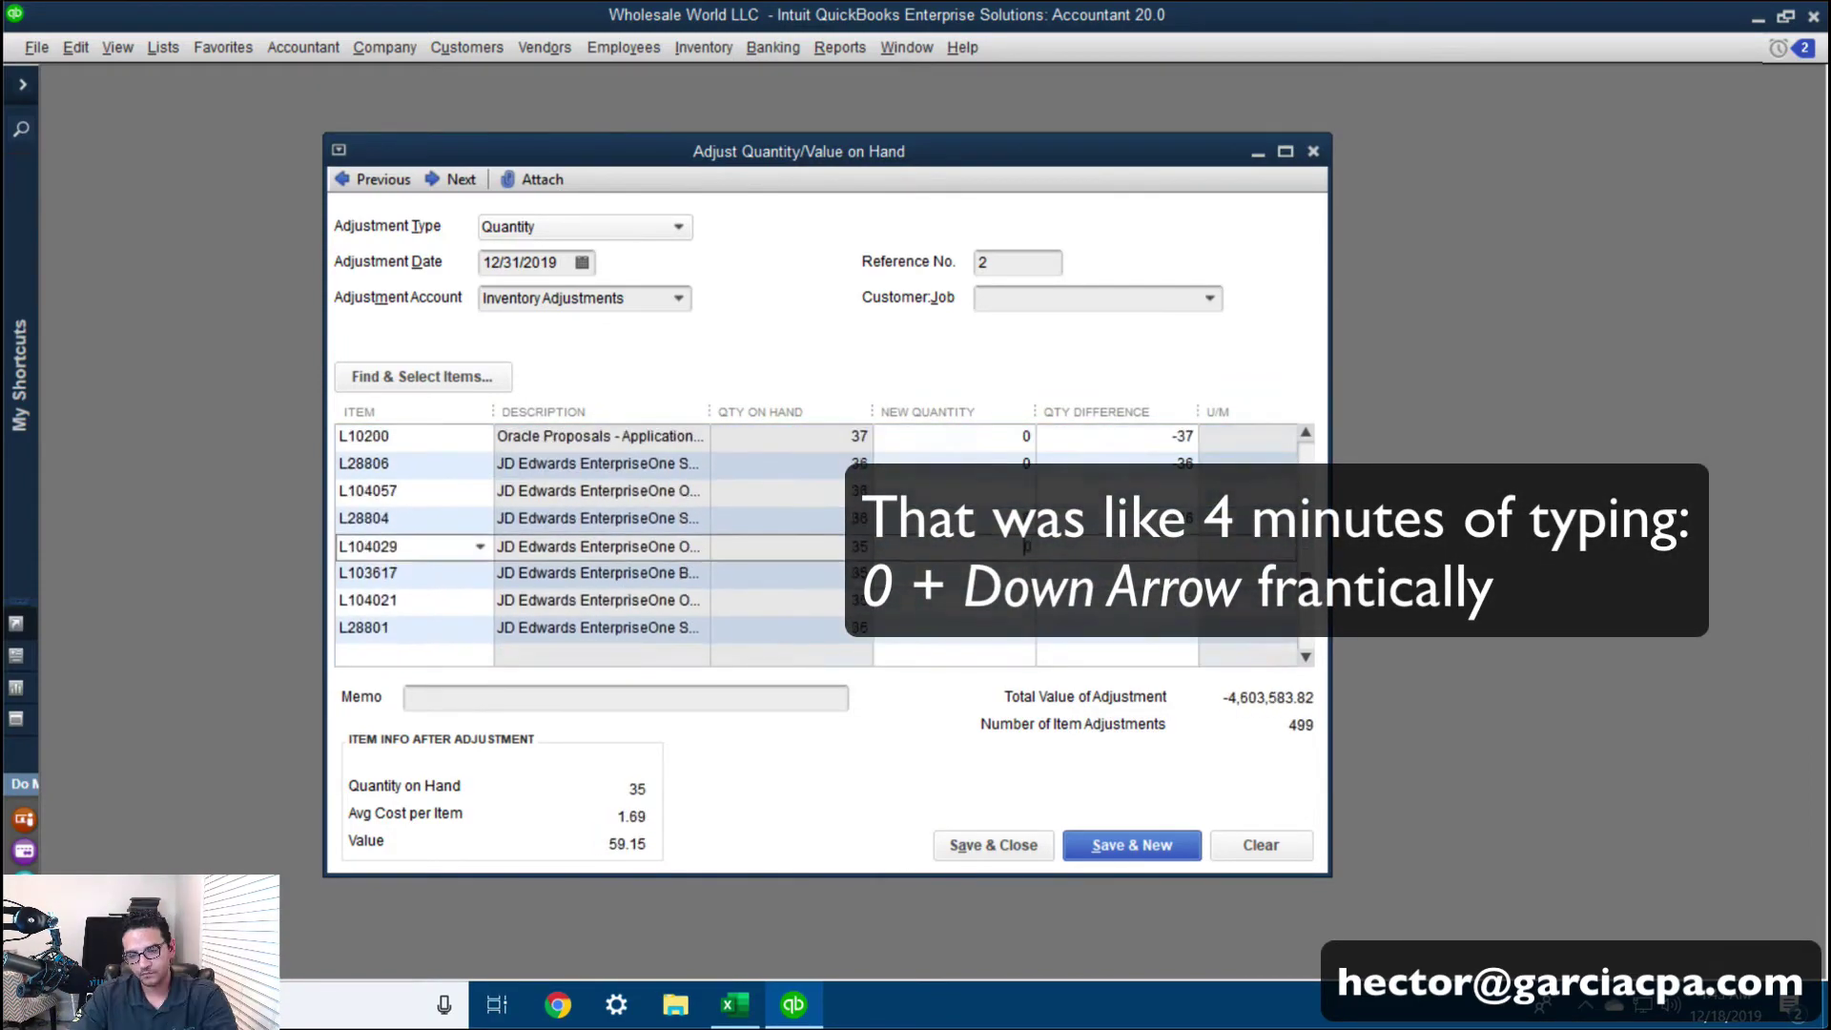
{"action": "key", "text": "0"}
{"action": "key", "text": "Down"}
{"action": "key", "text": "0"}
{"action": "key", "text": "Down"}
{"action": "key", "text": "0"}
{"action": "key", "text": "Down"}
{"action": "key", "text": "0"}
{"action": "key", "text": "Down"}
{"action": "key", "text": "0"}
{"action": "key", "text": "Down"}
{"action": "key", "text": "0"}
{"action": "key", "text": "Down"}
{"action": "key", "text": "0"}
{"action": "key", "text": "Down"}
{"action": "key", "text": "0"}
{"action": "key", "text": "Down"}
{"action": "key", "text": "0"}
{"action": "key", "text": "Down"}
{"action": "key", "text": "0"}
{"action": "key", "text": "Down"}
{"action": "key", "text": "0"}
{"action": "key", "text": "Down"}
{"action": "key", "text": "0"}
{"action": "key", "text": "Down"}
Check the adjustment list for skipped rows and set the new quantity of item A85569 to 0
{"action": "left_click_drag", "start_coordinate": [1306, 577], "coordinate": [1319, 454]}
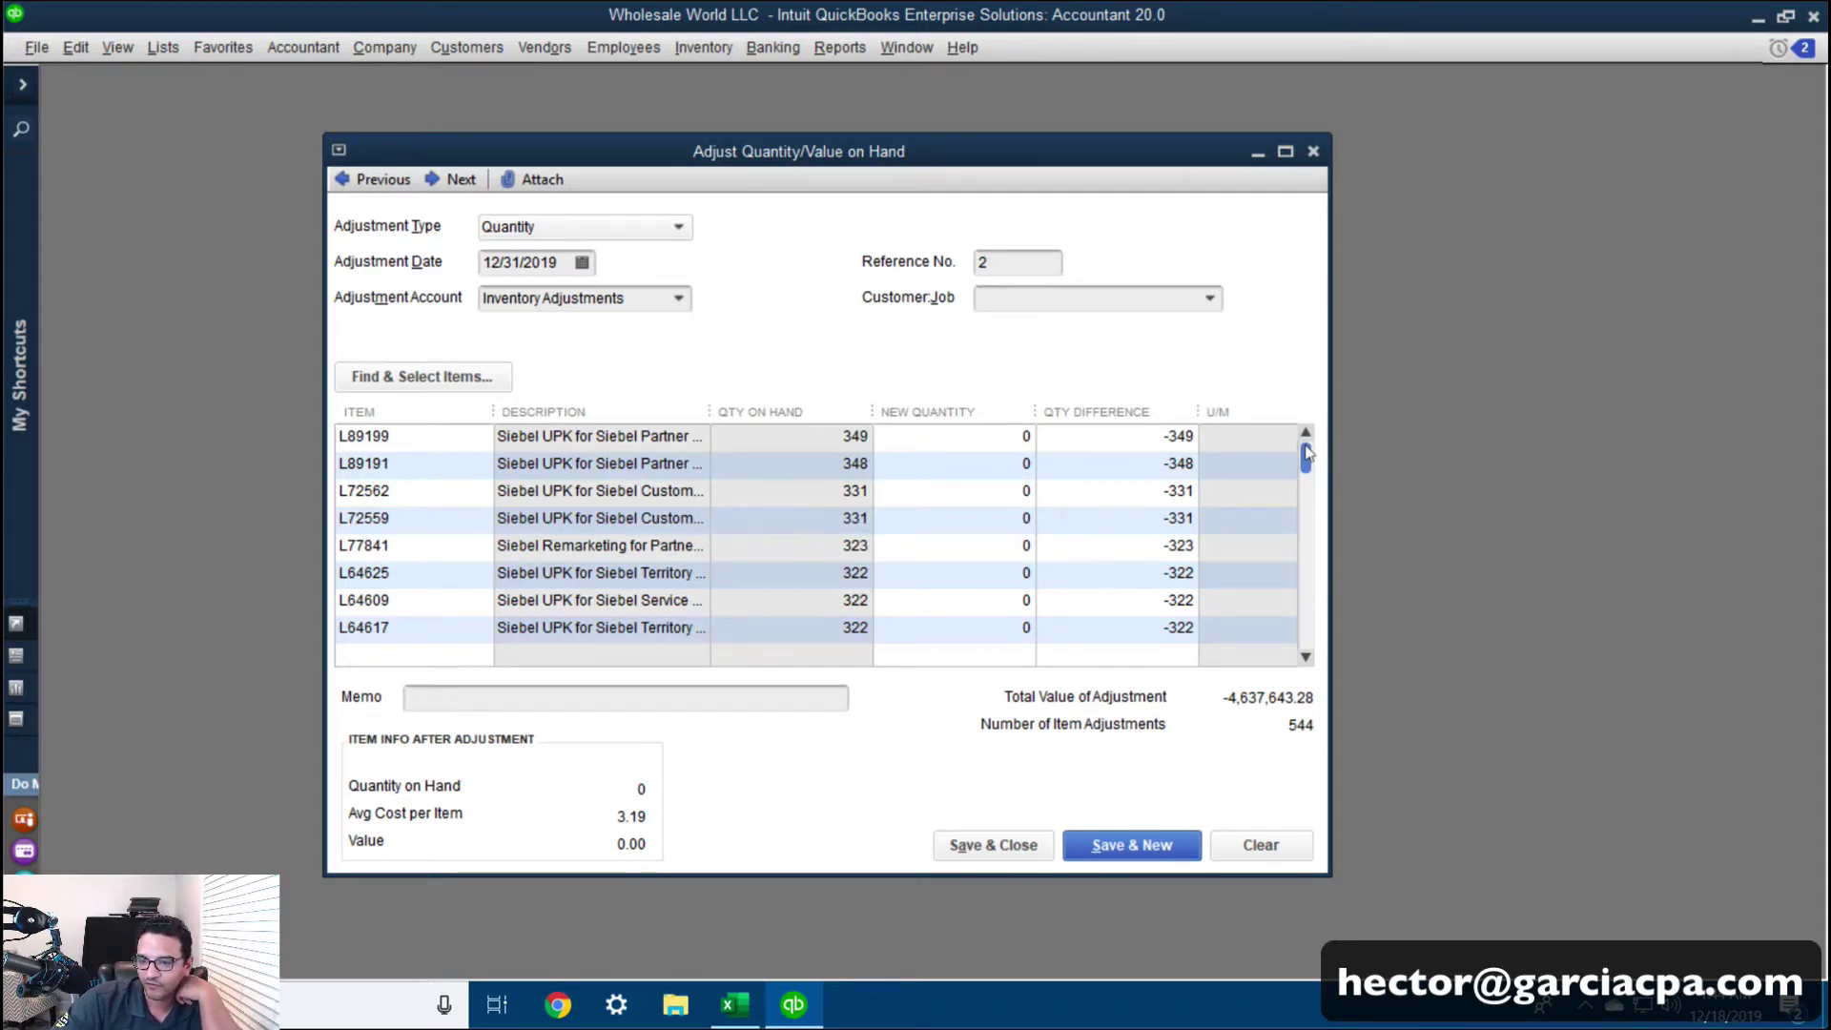
{"action": "left_click_drag", "start_coordinate": [1306, 452], "coordinate": [1299, 535]}
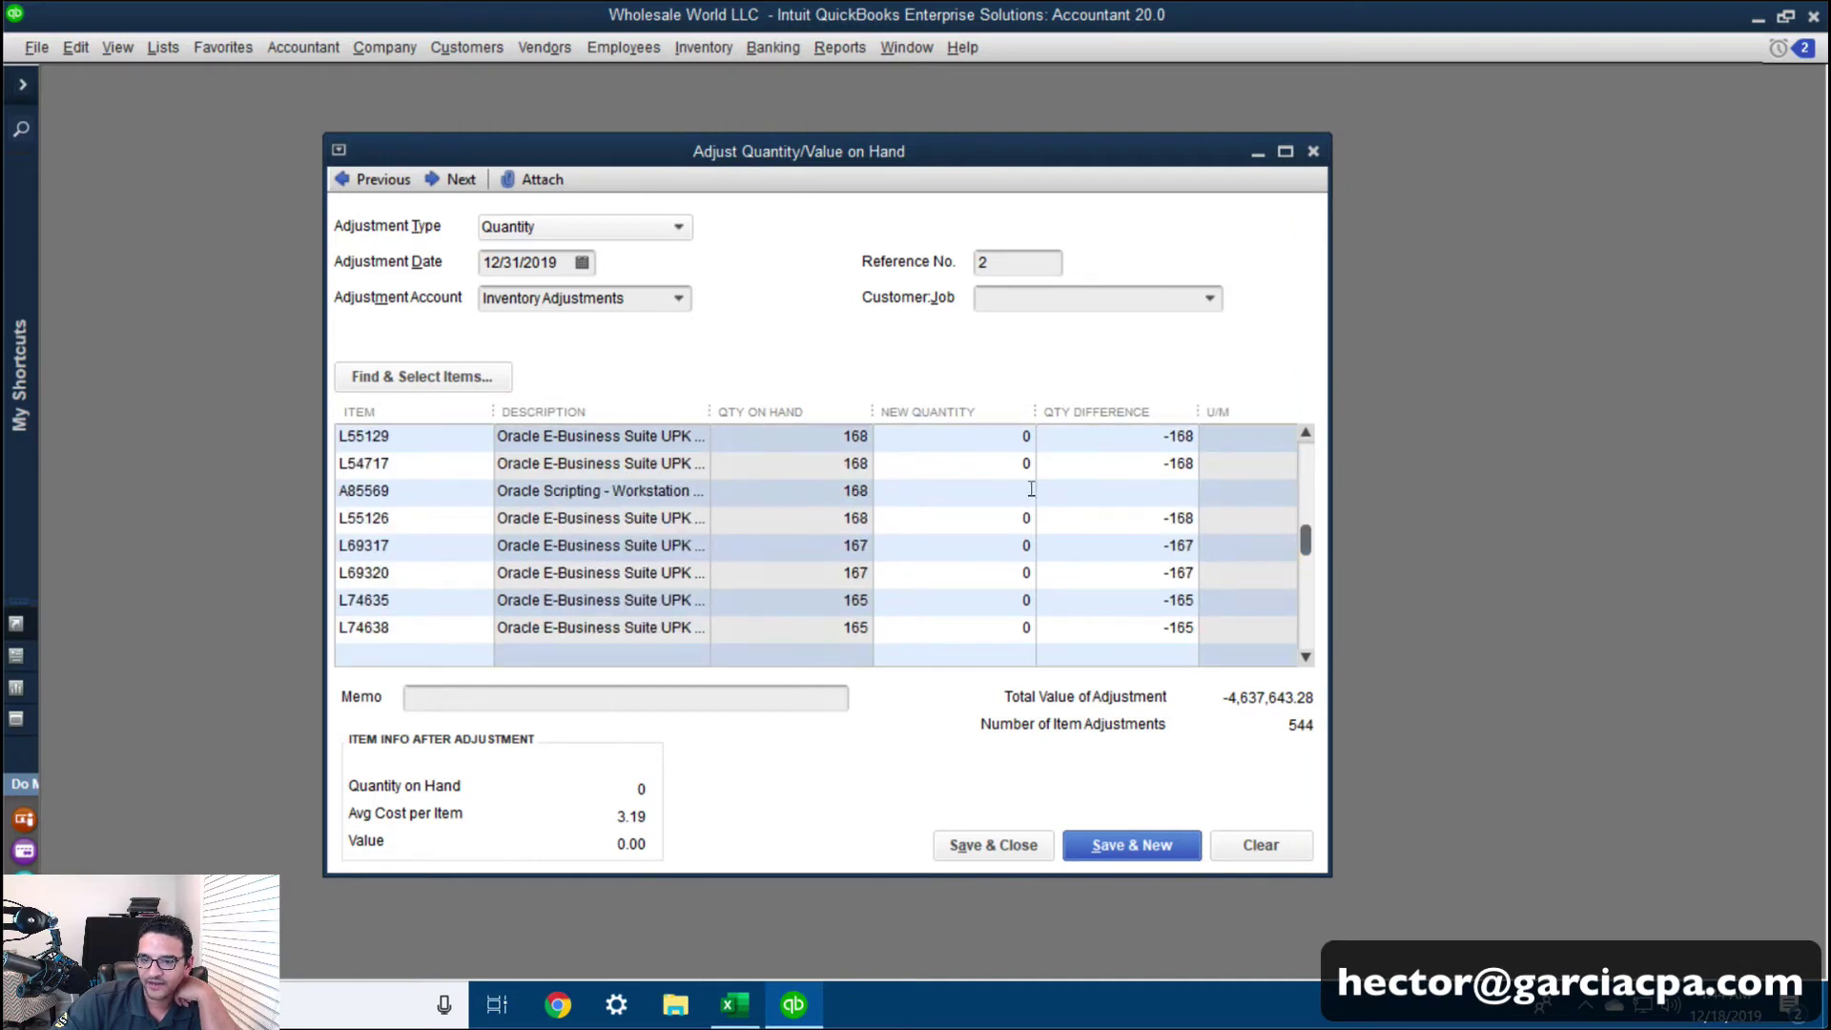
{"action": "left_click", "coordinate": [1001, 488]}
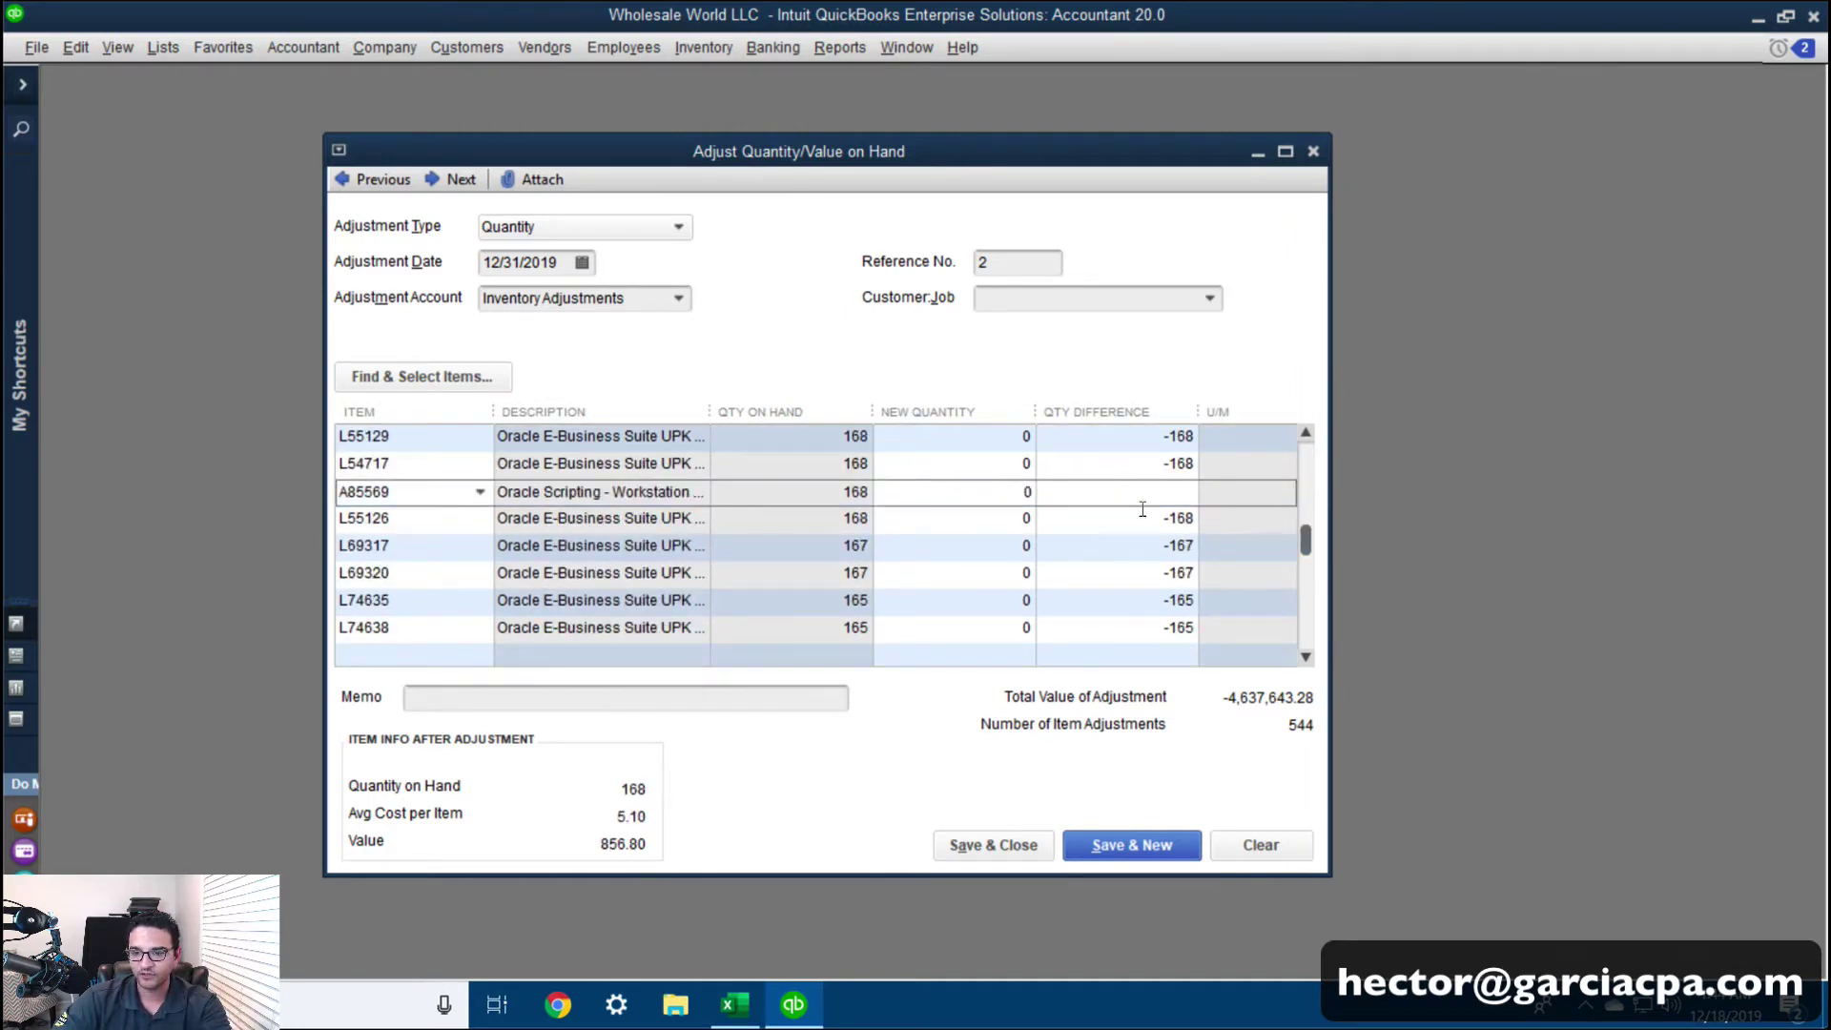
{"action": "left_click_drag", "start_coordinate": [1306, 544], "coordinate": [1303, 569]}
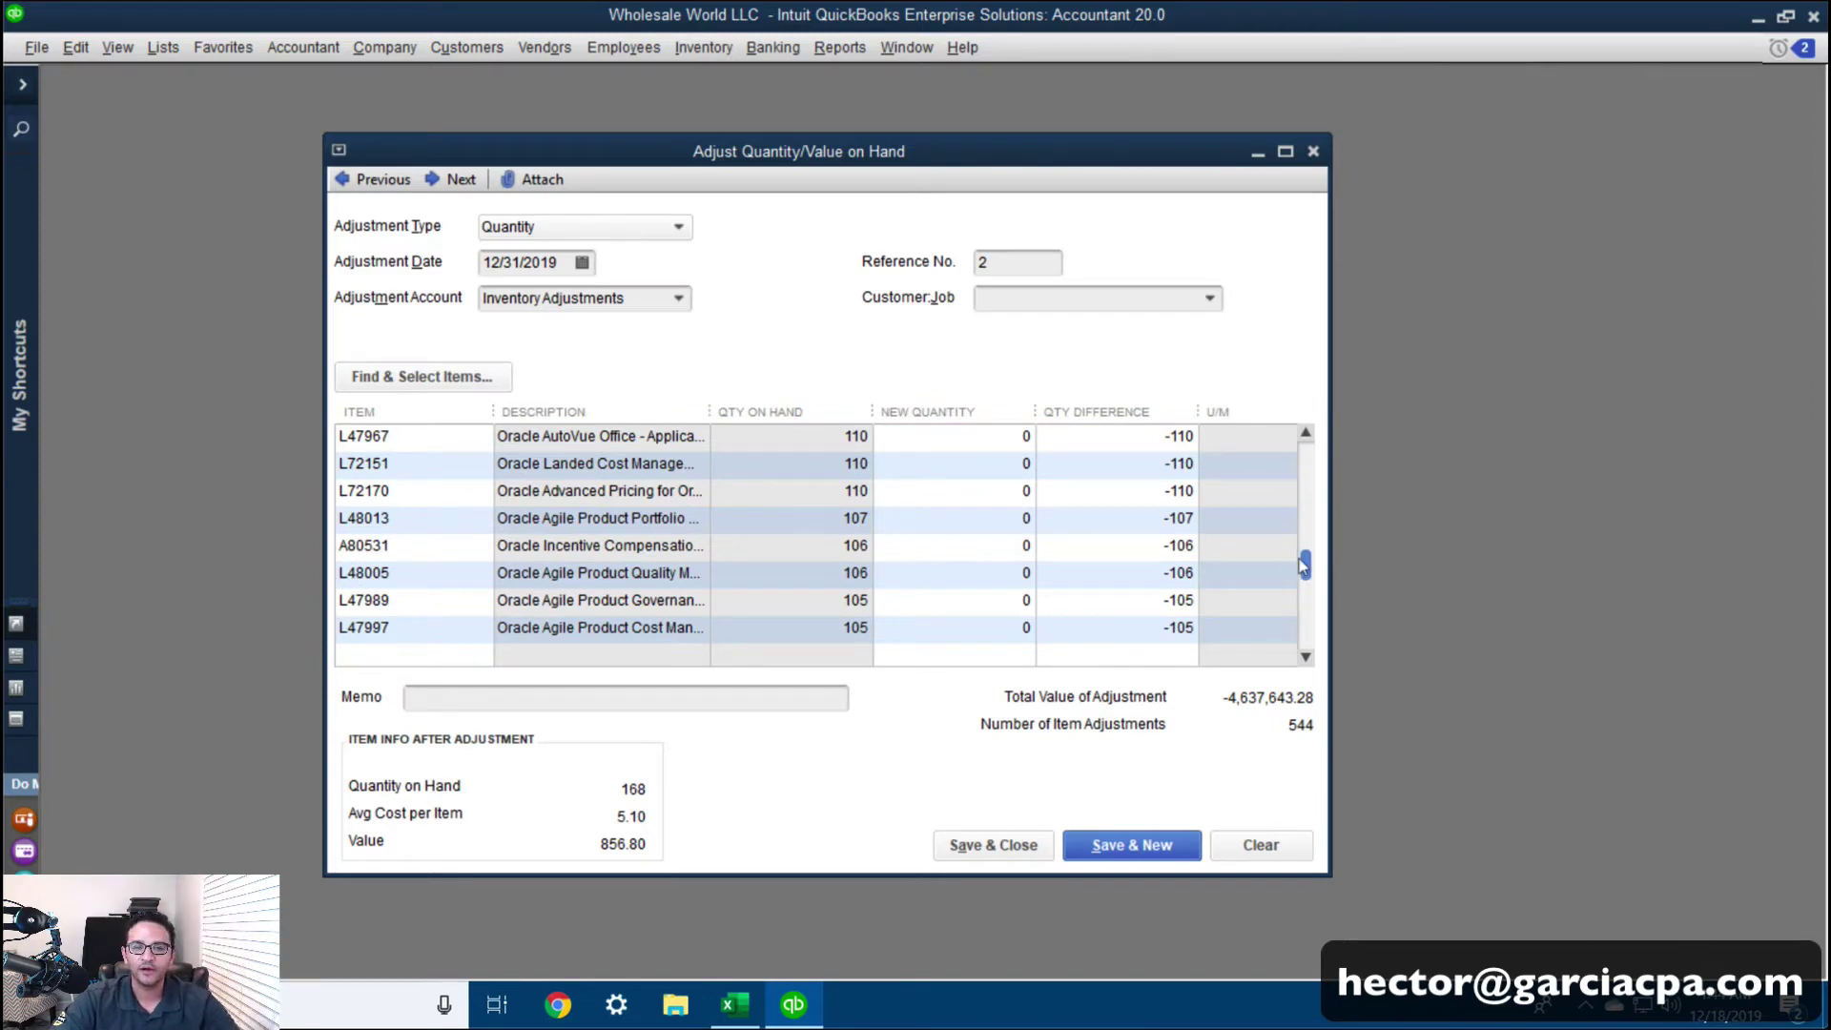
Check the adjustment date and account, then save the adjustment and start a new one
{"action": "left_click", "coordinate": [566, 264]}
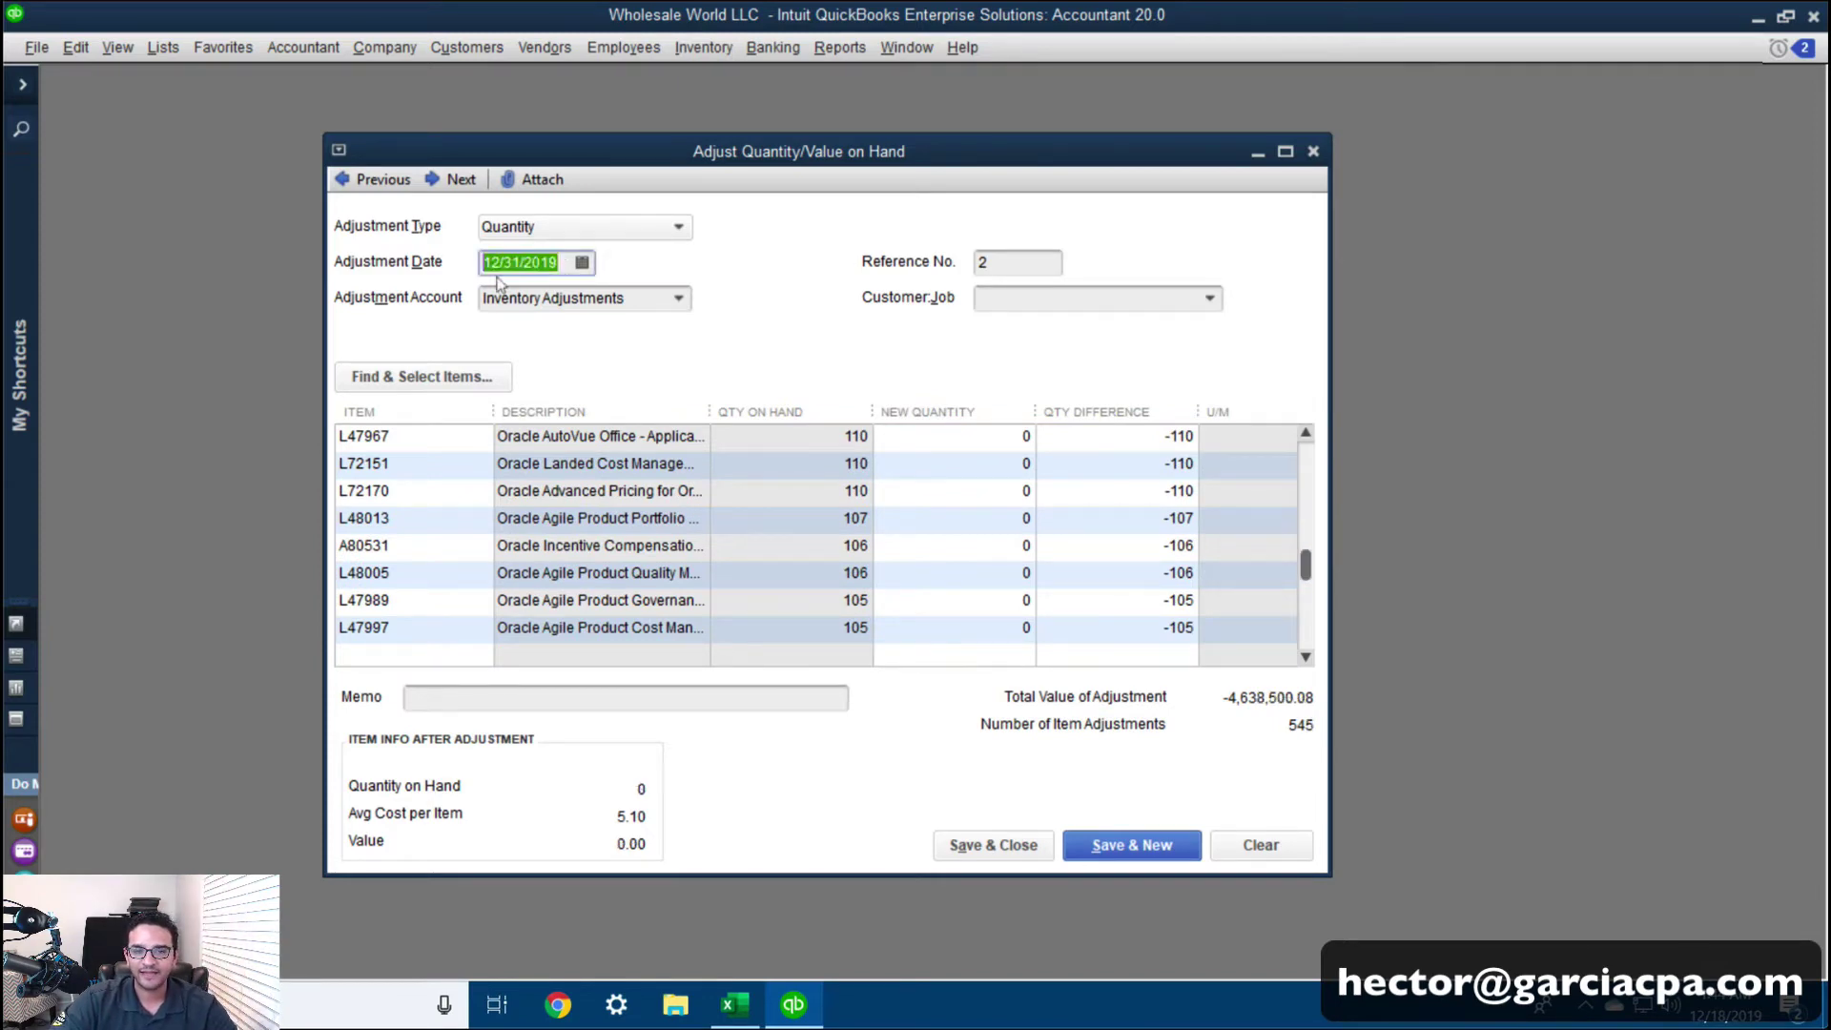
{"action": "left_click", "coordinate": [648, 308]}
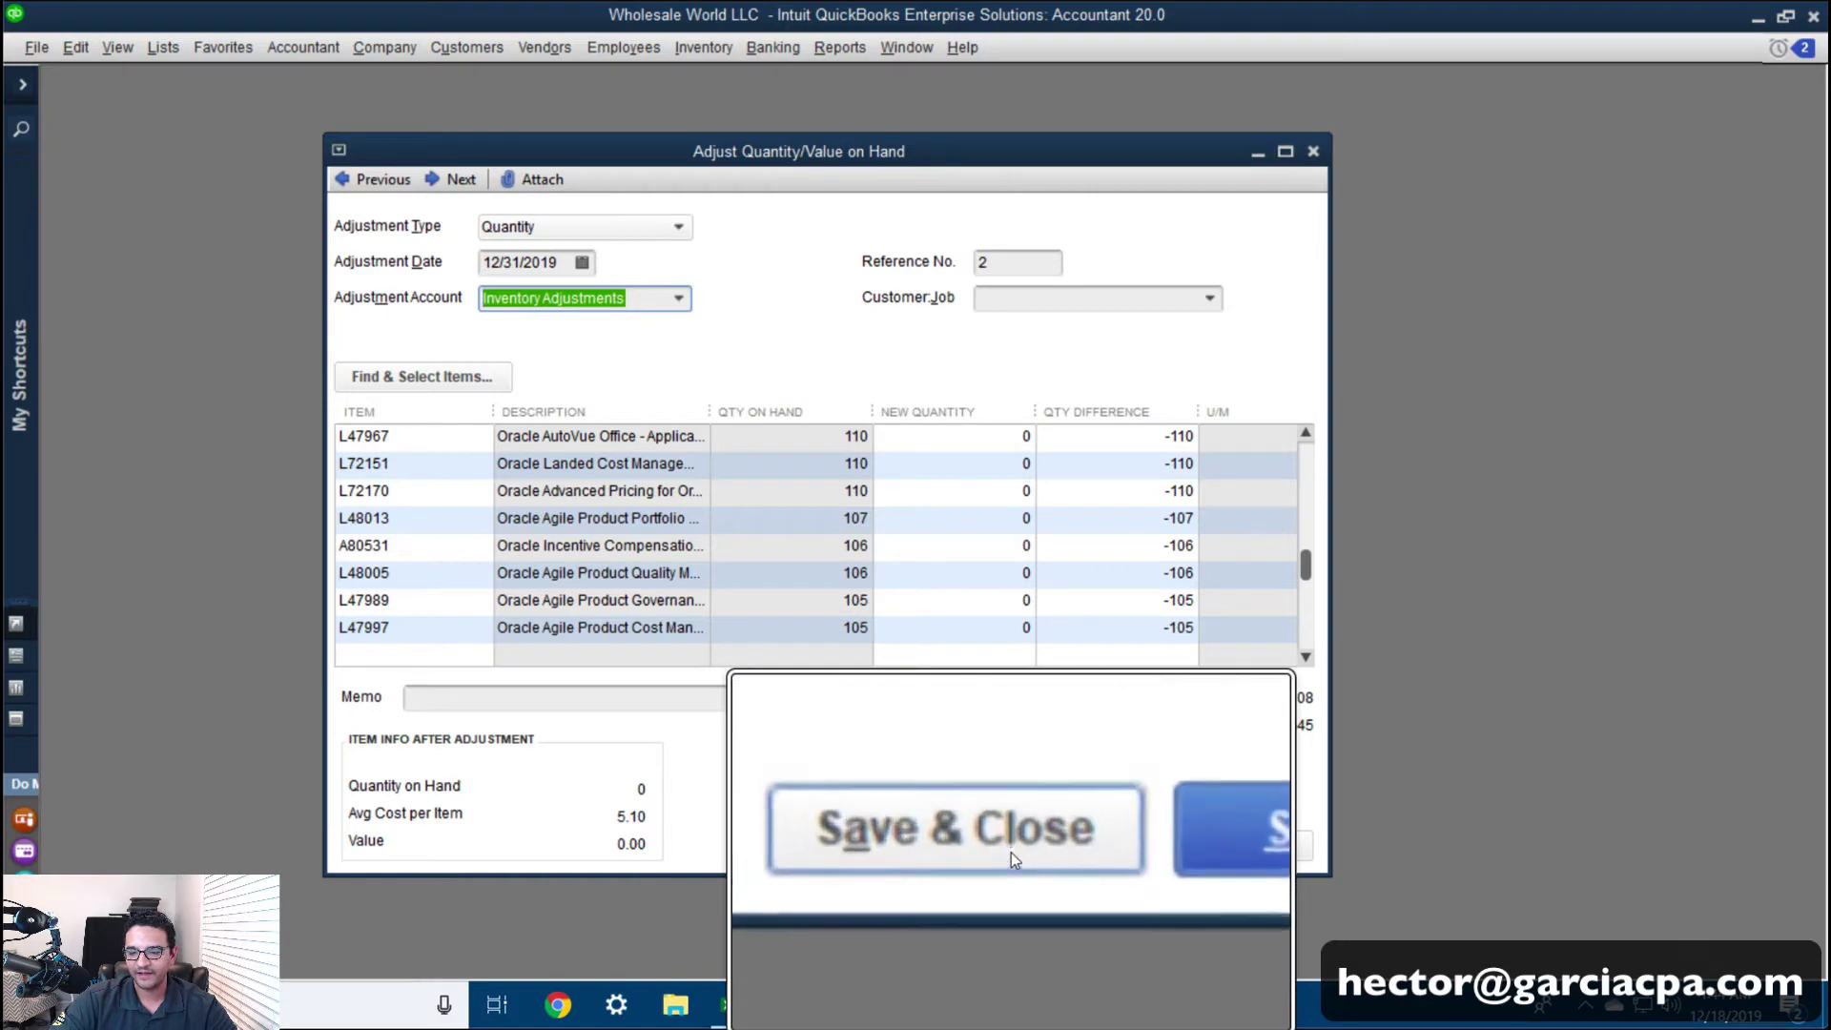
{"action": "left_click", "coordinate": [1135, 845]}
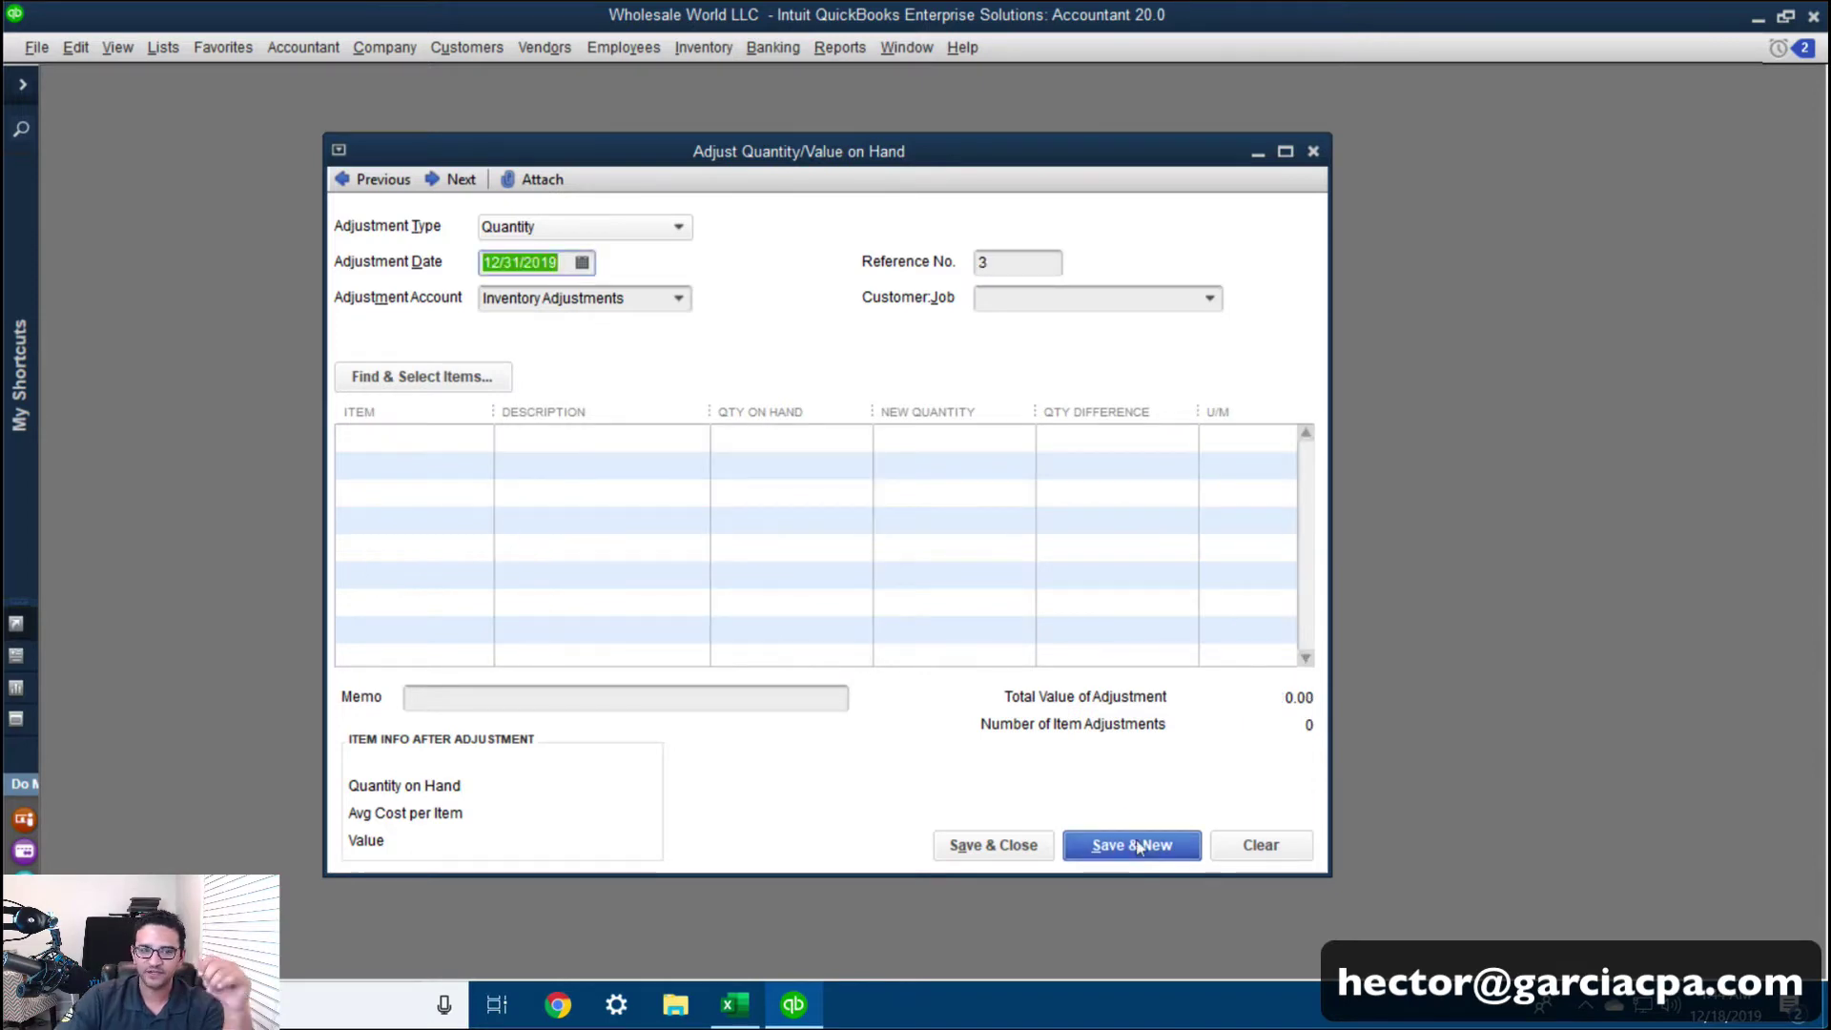
List the inventory items available for the new adjustment, sorted by quantity on hand from highest to lowest
{"action": "left_click", "coordinate": [429, 377]}
{"action": "left_click", "coordinate": [946, 251]}
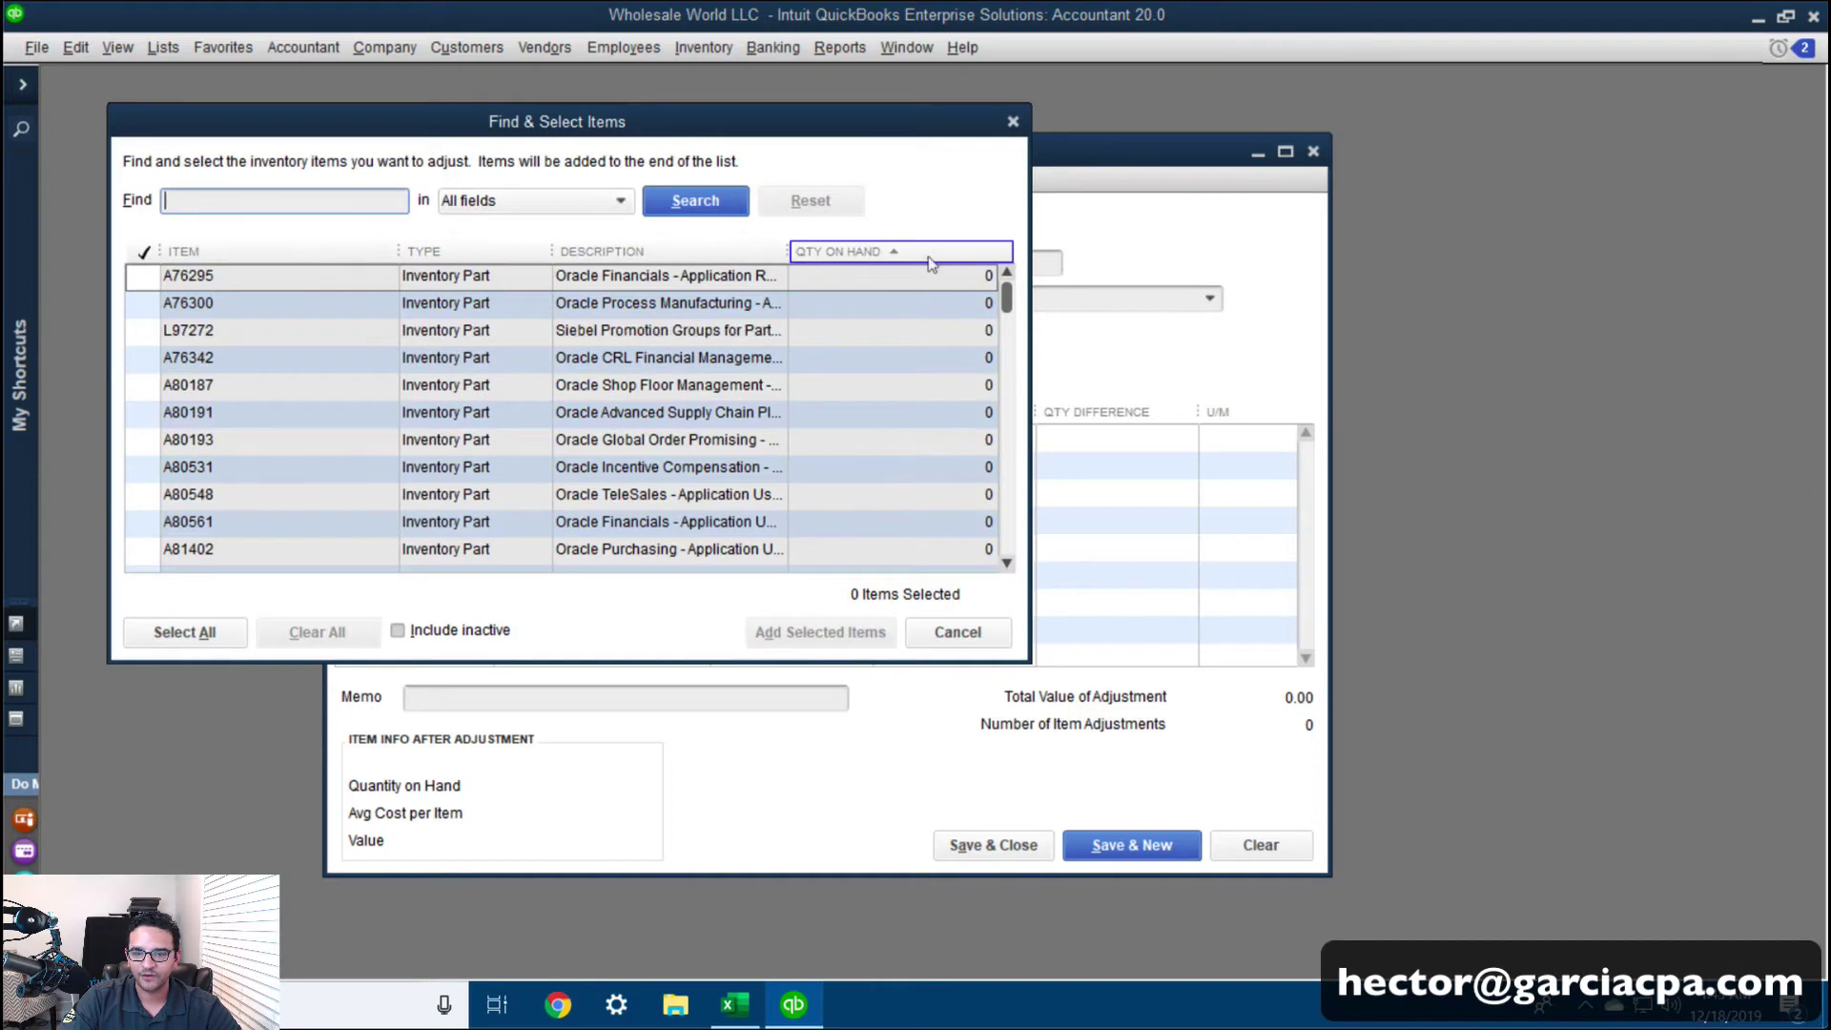
{"action": "left_click", "coordinate": [946, 251]}
{"action": "left_click", "coordinate": [947, 250]}
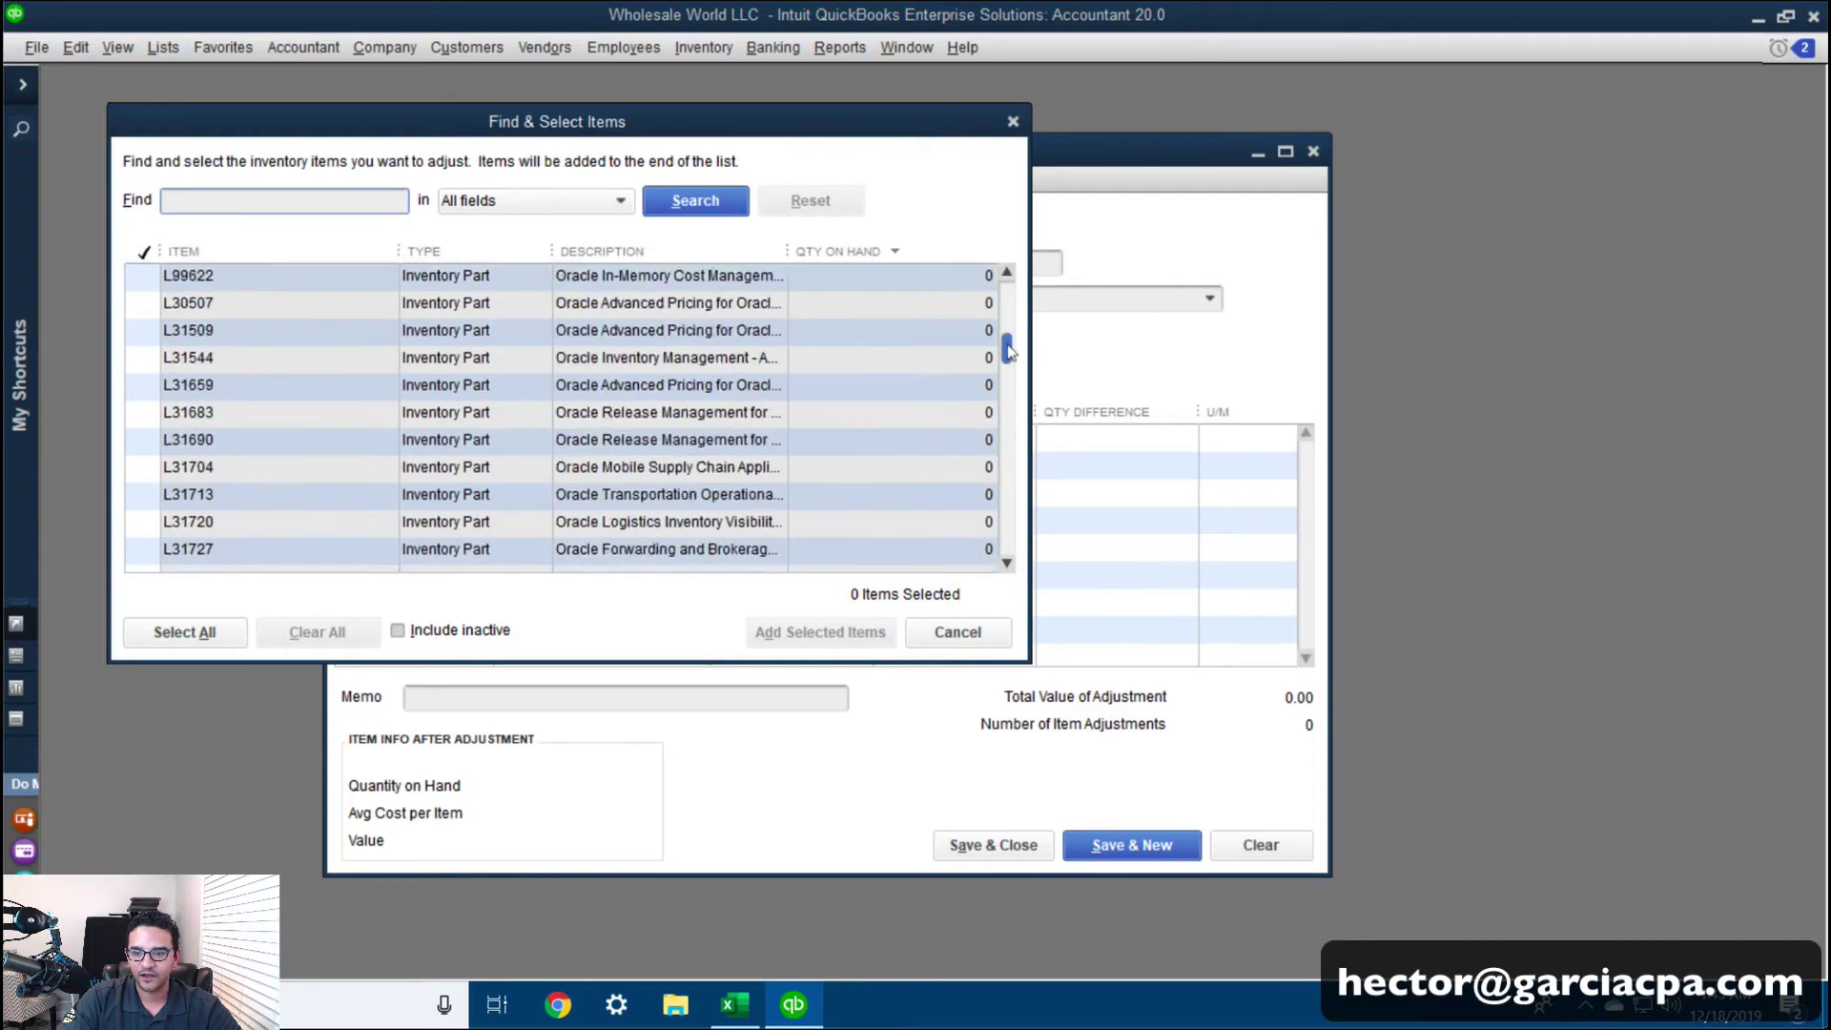
{"action": "left_click", "coordinate": [947, 251]}
{"action": "left_click", "coordinate": [1006, 562]}
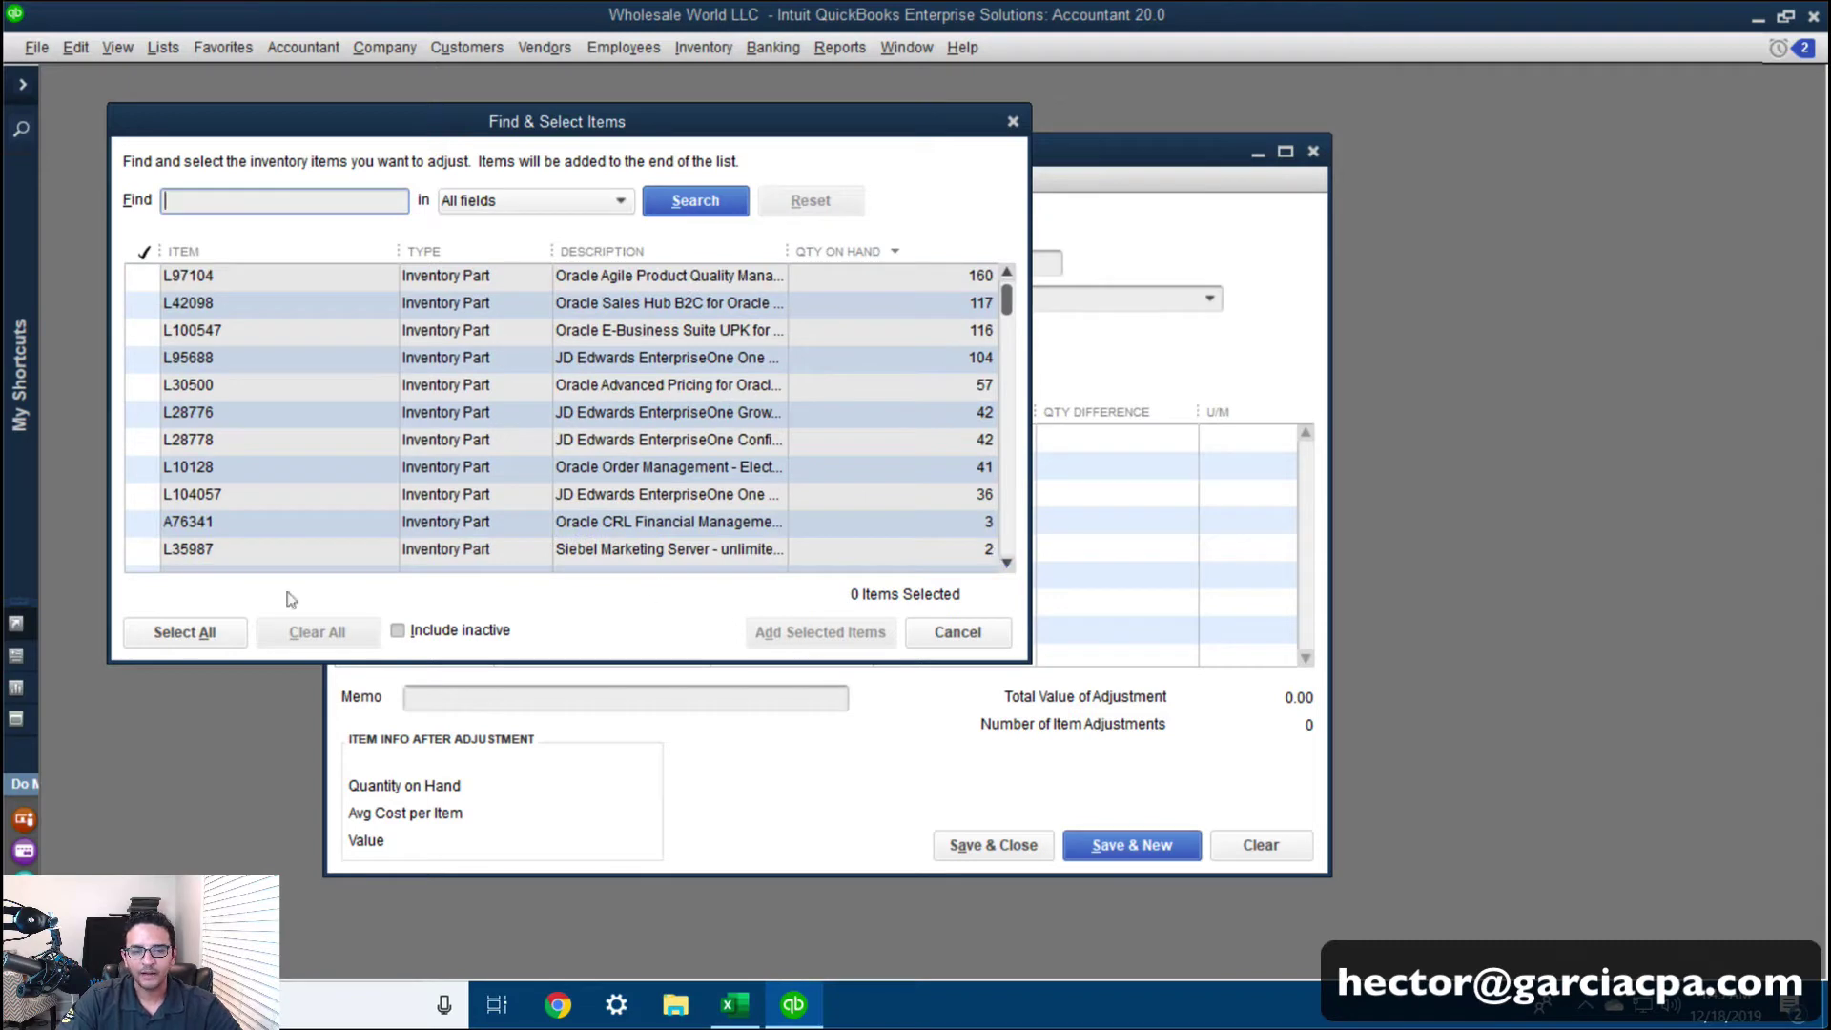
{"action": "scroll", "coordinate": [377, 407], "scroll_direction": "up", "scroll_amount": 2}
Select every item that still has a positive quantity, L28752 through L35987, and add them to the adjustment
{"action": "left_click", "coordinate": [142, 278]}
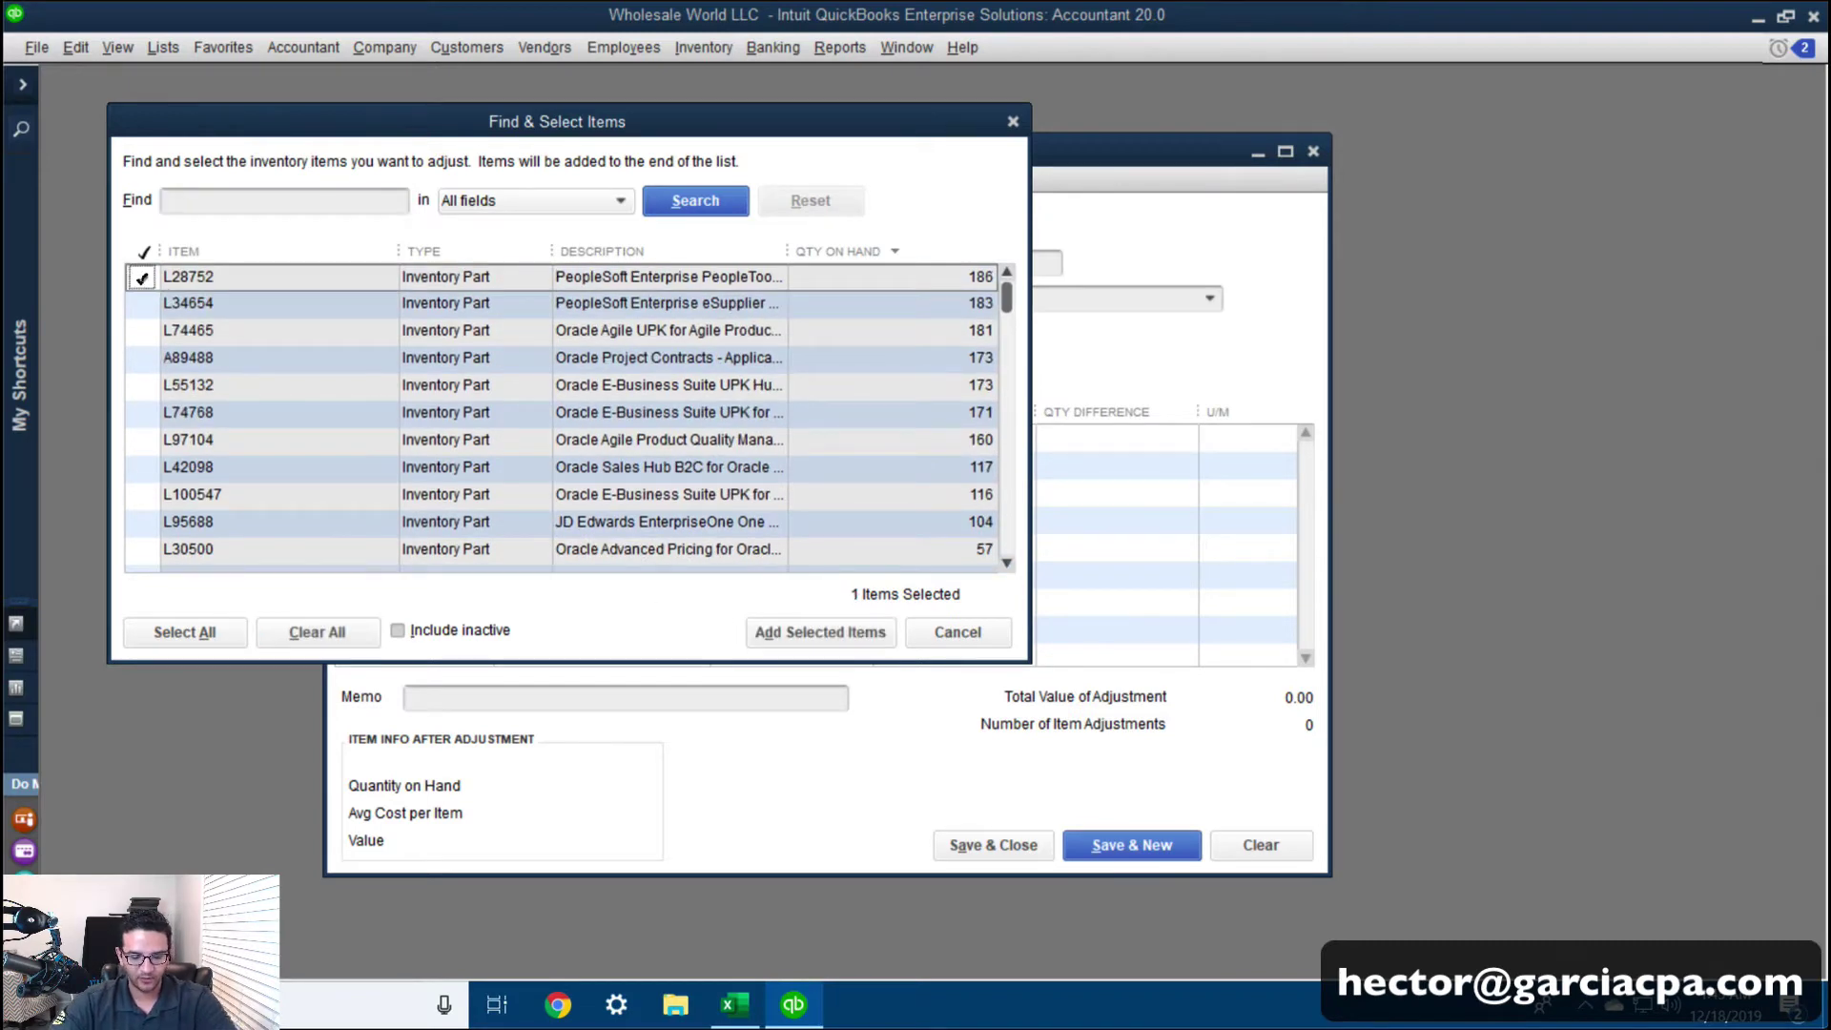
{"action": "key", "text": "Down"}
{"action": "key", "text": "space"}
{"action": "key", "text": "Down"}
{"action": "key", "text": "space"}
{"action": "key", "text": "Down"}
{"action": "key", "text": "space"}
{"action": "key", "text": "Down"}
{"action": "key", "text": "space"}
{"action": "key", "text": "Down"}
{"action": "key", "text": "space"}
{"action": "key", "text": "Down"}
{"action": "key", "text": "space"}
{"action": "key", "text": "Down"}
{"action": "key", "text": "space"}
{"action": "key", "text": "Down"}
{"action": "key", "text": "space"}
{"action": "key", "text": "Down"}
{"action": "key", "text": "space"}
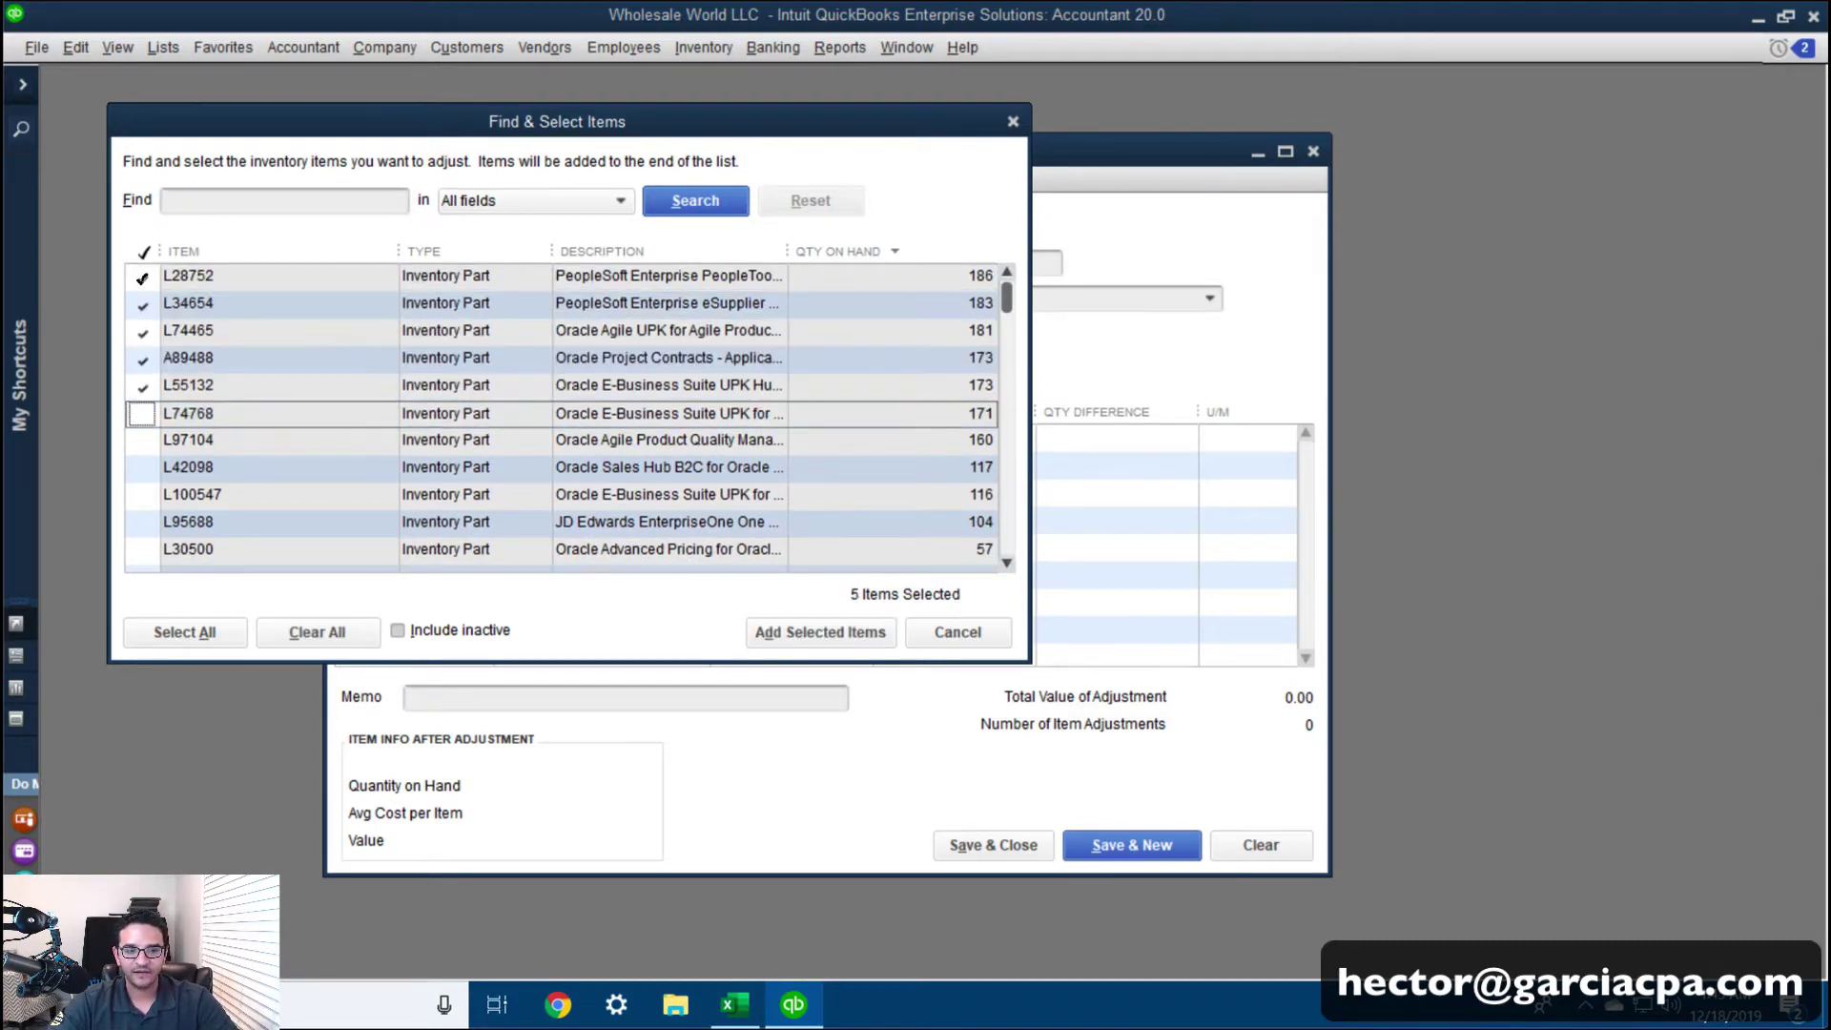
{"action": "key", "text": "Down"}
{"action": "key", "text": "space"}
{"action": "key", "text": "Down"}
{"action": "key", "text": "space"}
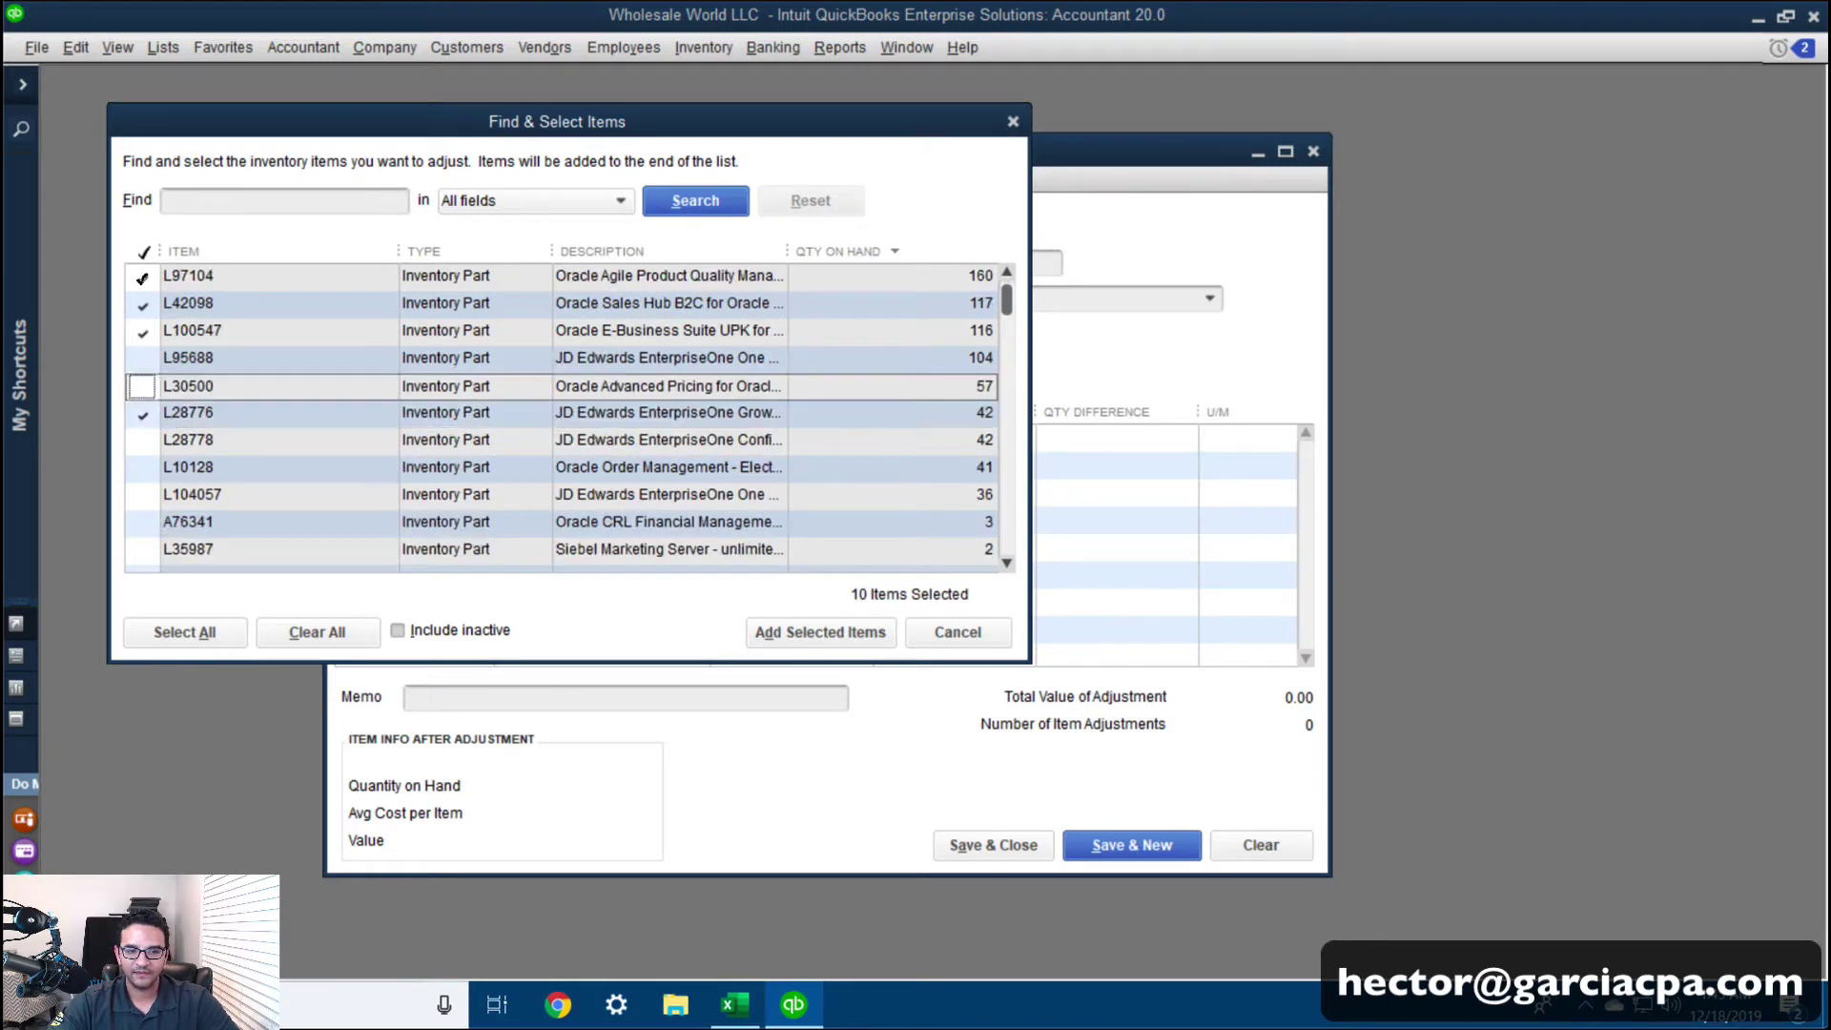
{"action": "key", "text": "Down"}
{"action": "key", "text": "space"}
{"action": "key", "text": "Down"}
{"action": "key", "text": "space"}
{"action": "key", "text": "Down"}
{"action": "key", "text": "space"}
{"action": "key", "text": "Down"}
{"action": "key", "text": "space"}
{"action": "key", "text": "Down"}
{"action": "key", "text": "space"}
{"action": "key", "text": "Down"}
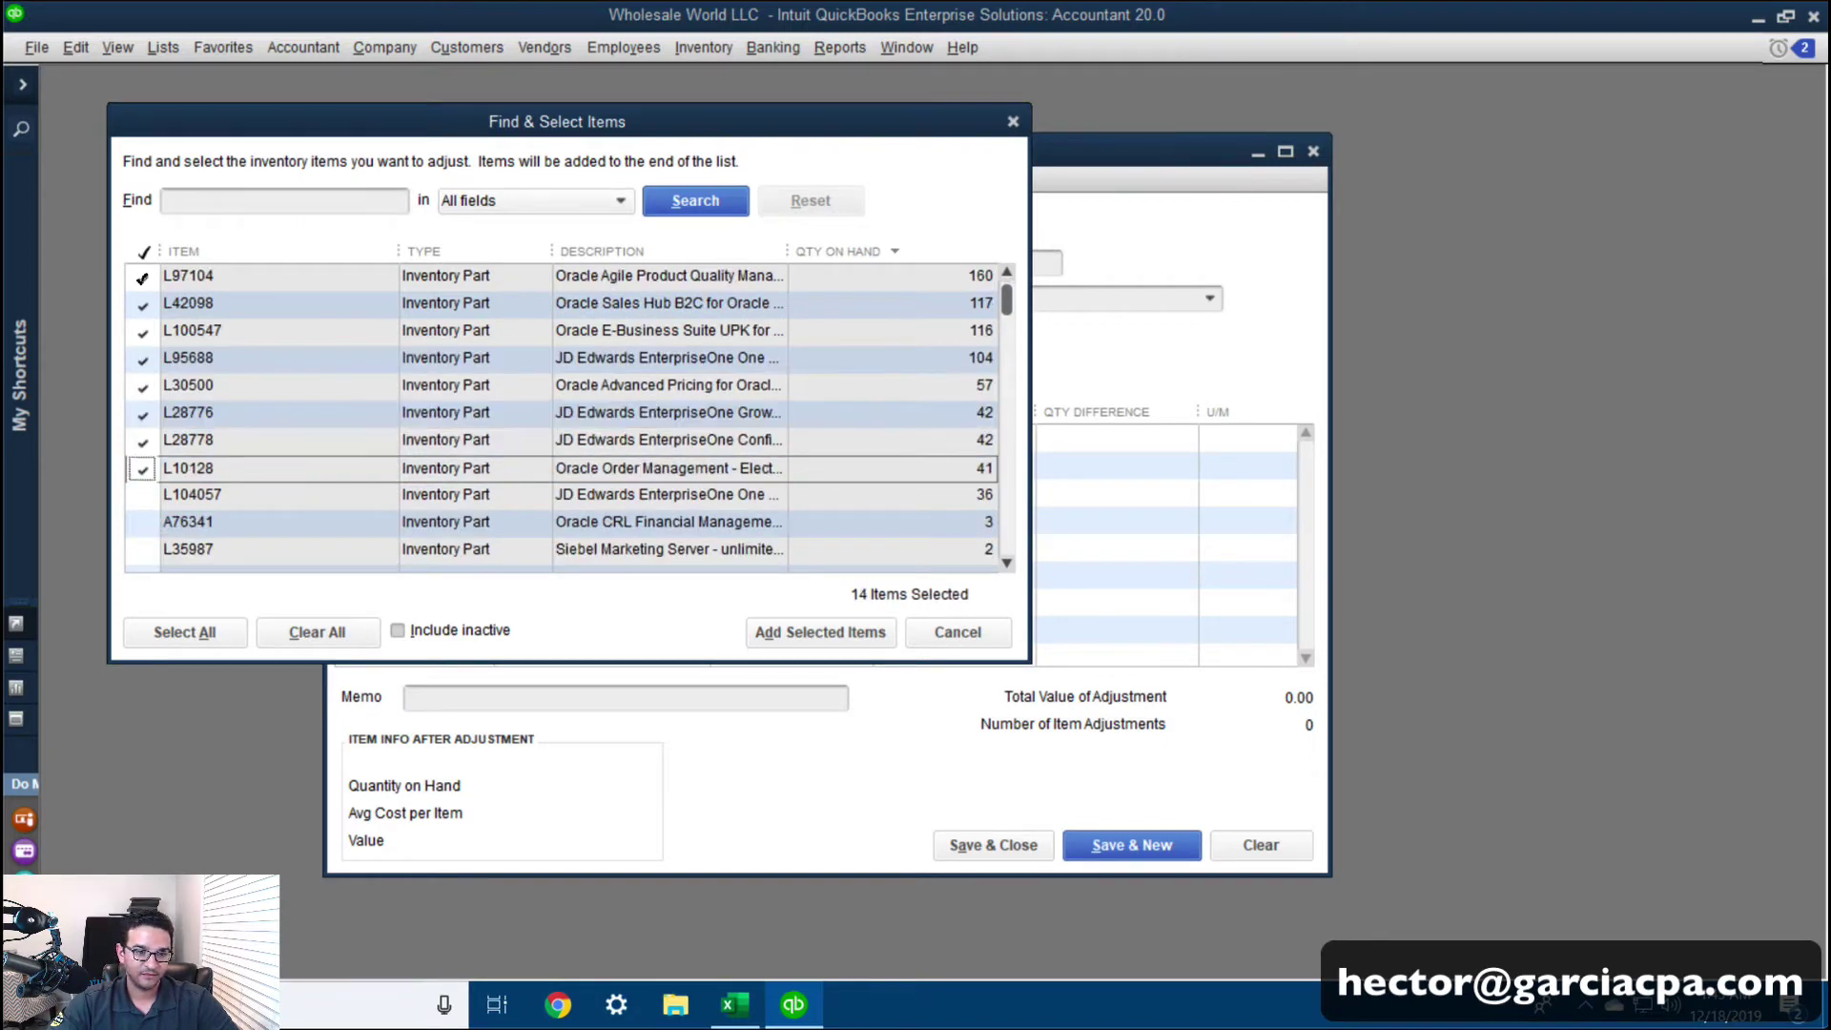
{"action": "key", "text": "Up"}
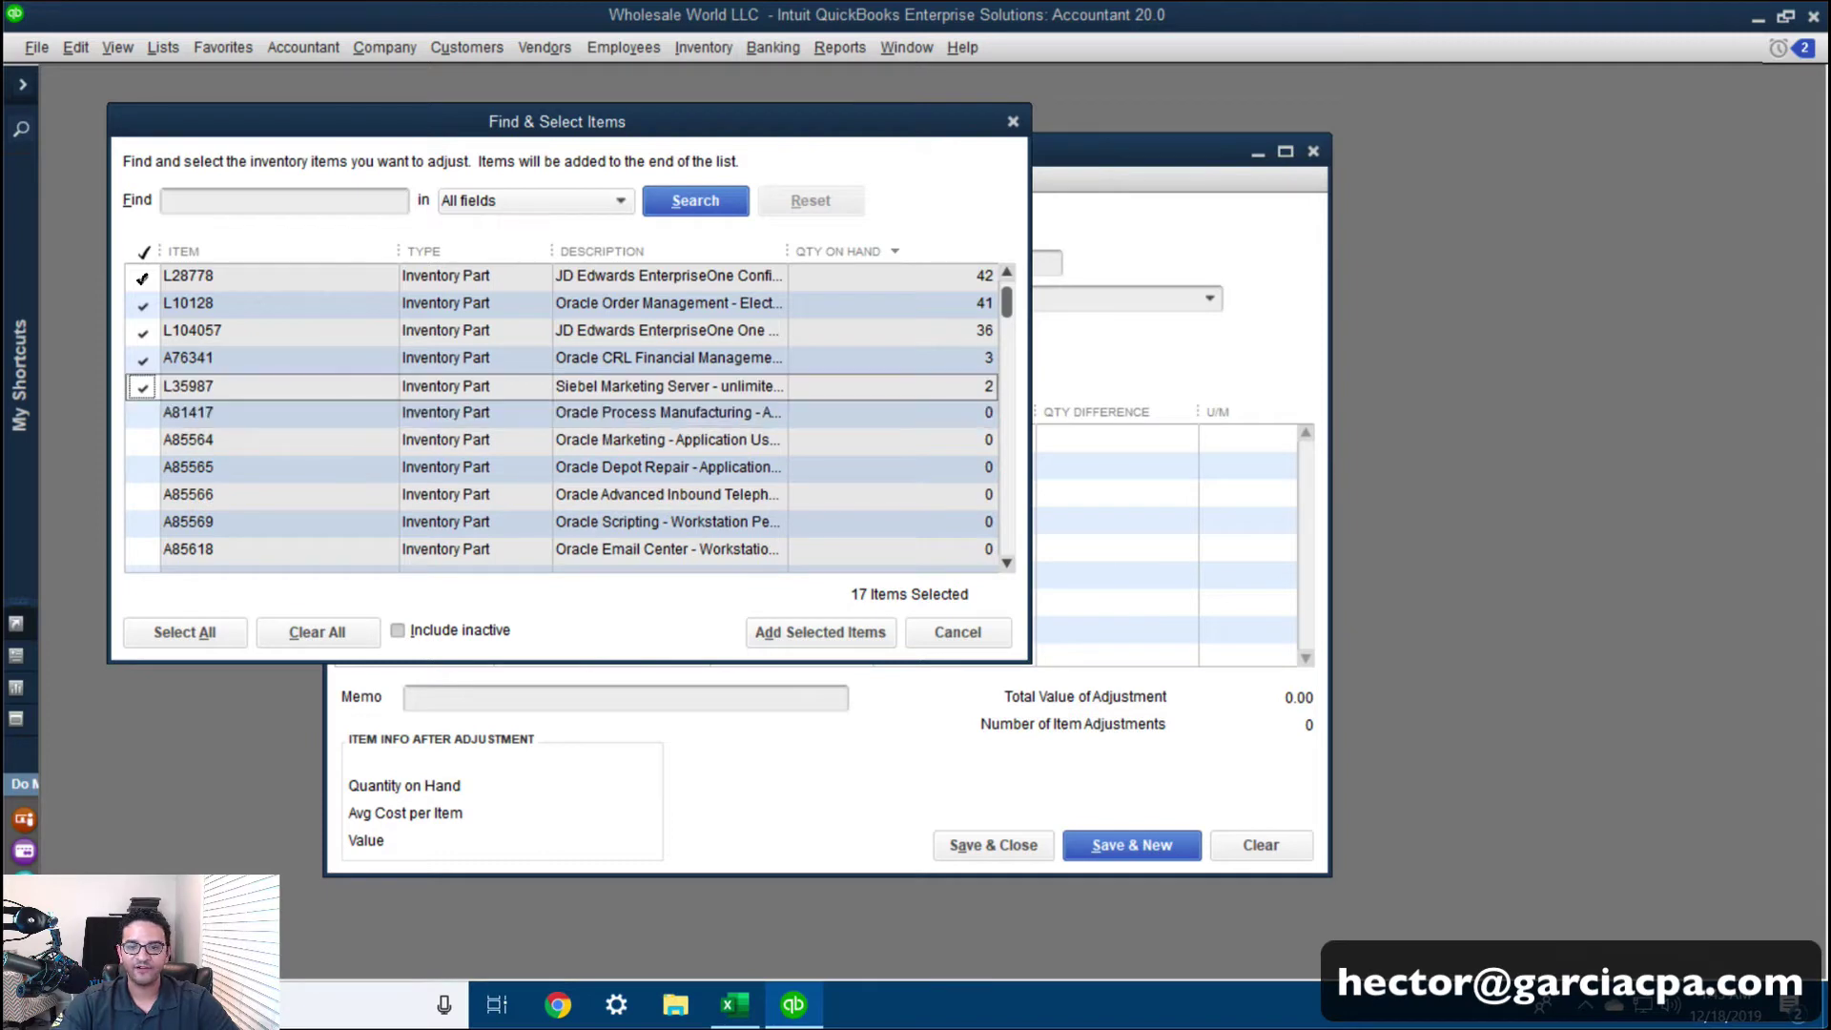
{"action": "left_click", "coordinate": [820, 631]}
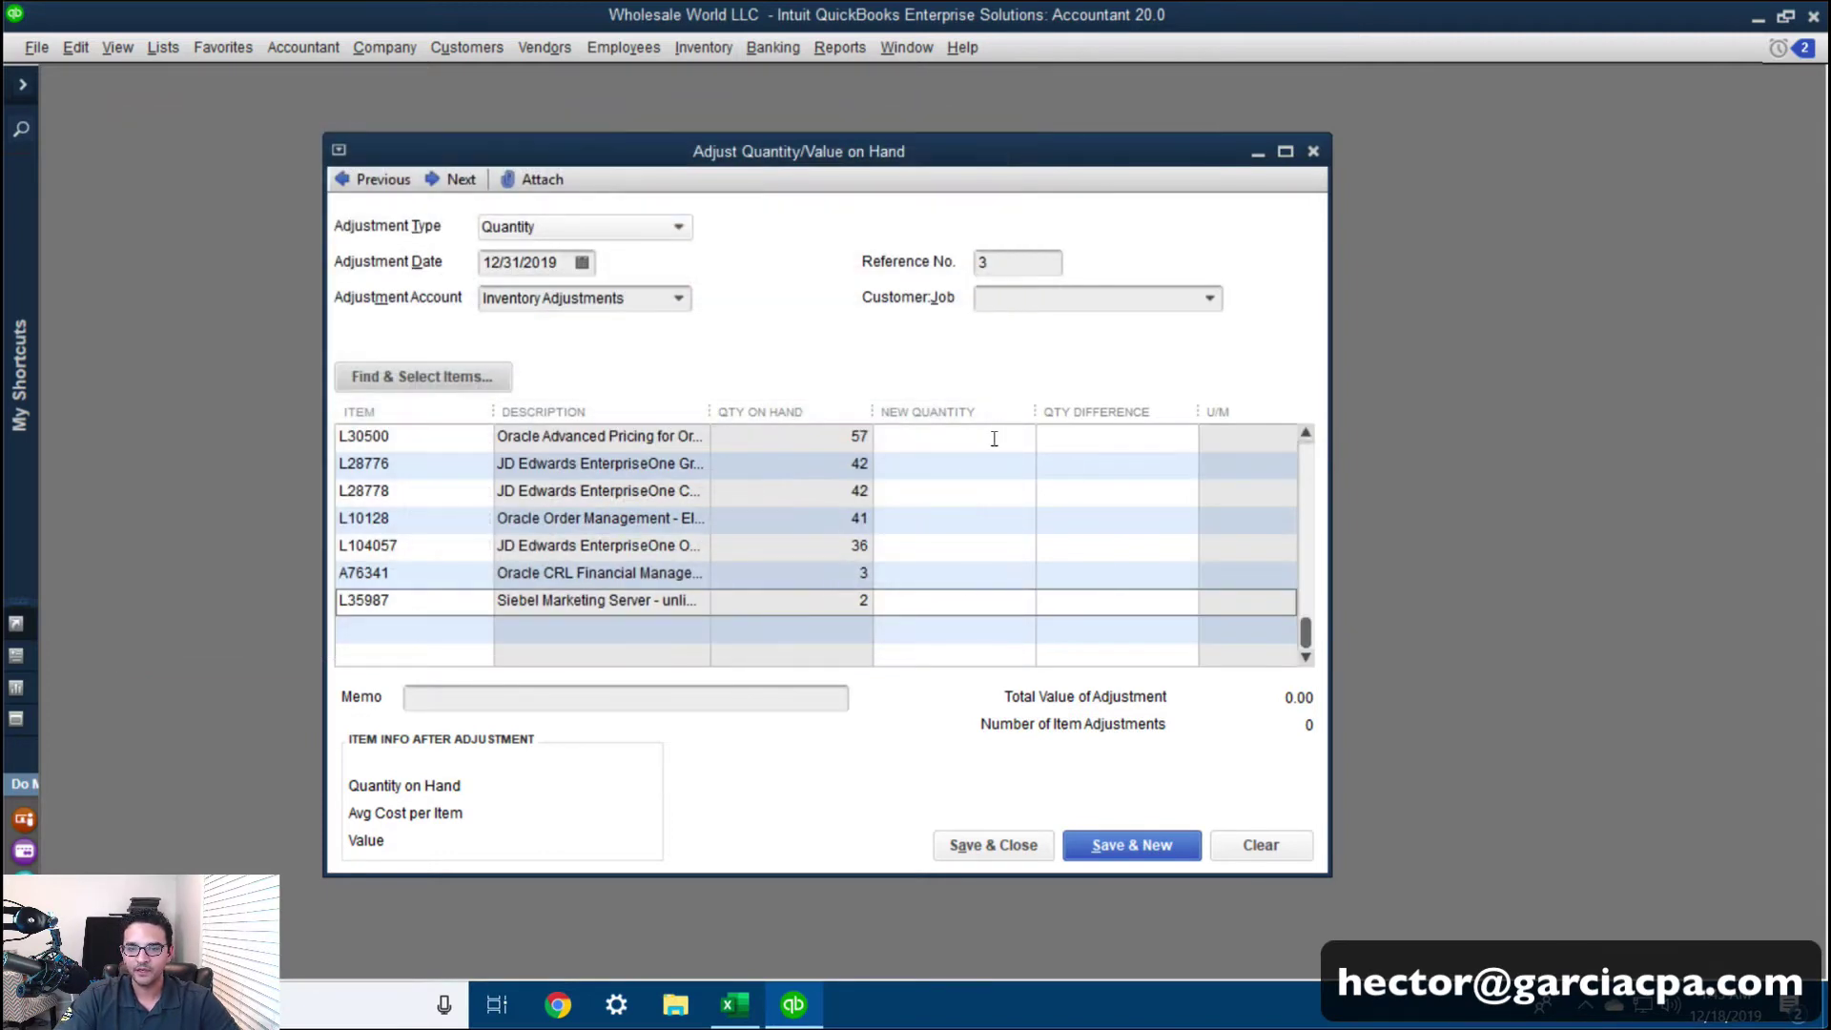
Set the new quantity of every listed item, L28752 through L35987, to 0 and save and close the adjustment
{"action": "left_click", "coordinate": [993, 439]}
{"action": "scroll", "coordinate": [990, 439], "scroll_direction": "up", "scroll_amount": 5}
{"action": "left_click", "coordinate": [982, 438]}
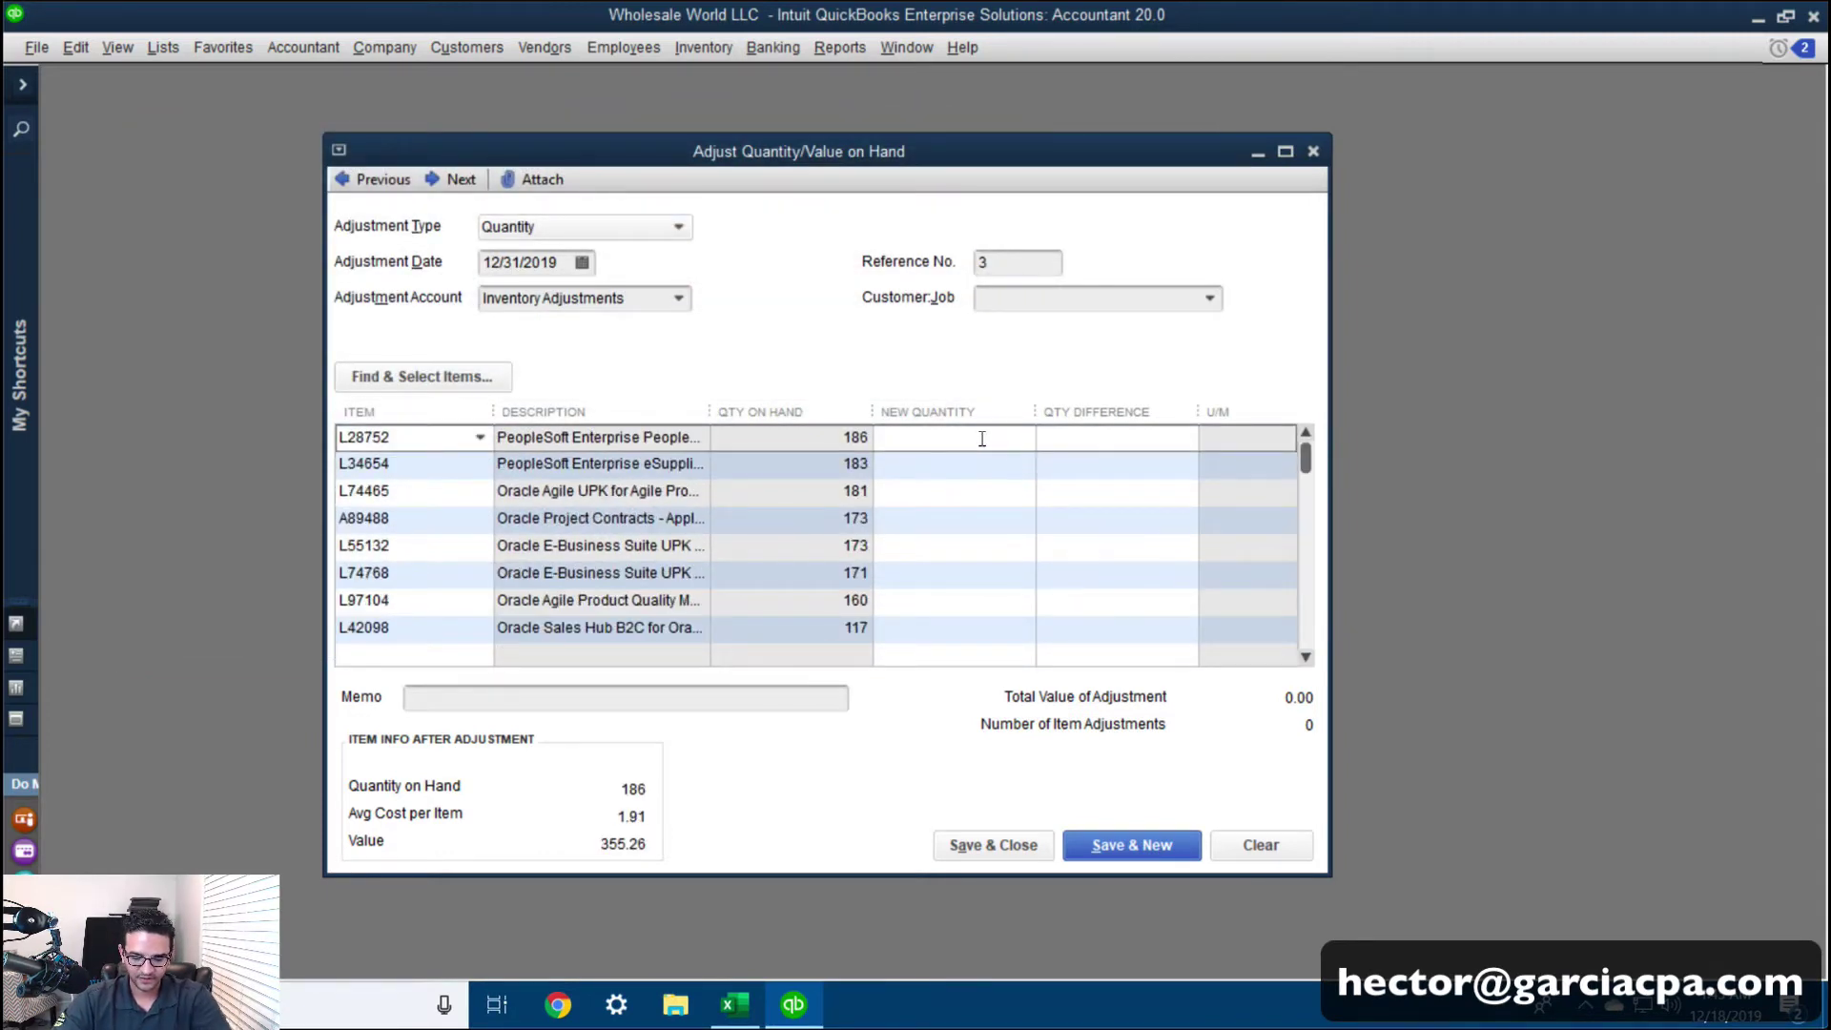
{"action": "type", "text": "0"}
{"action": "key", "text": "Down"}
{"action": "type", "text": "0"}
{"action": "key", "text": "Down"}
{"action": "type", "text": "0"}
{"action": "key", "text": "Down"}
{"action": "type", "text": "0"}
{"action": "key", "text": "Down"}
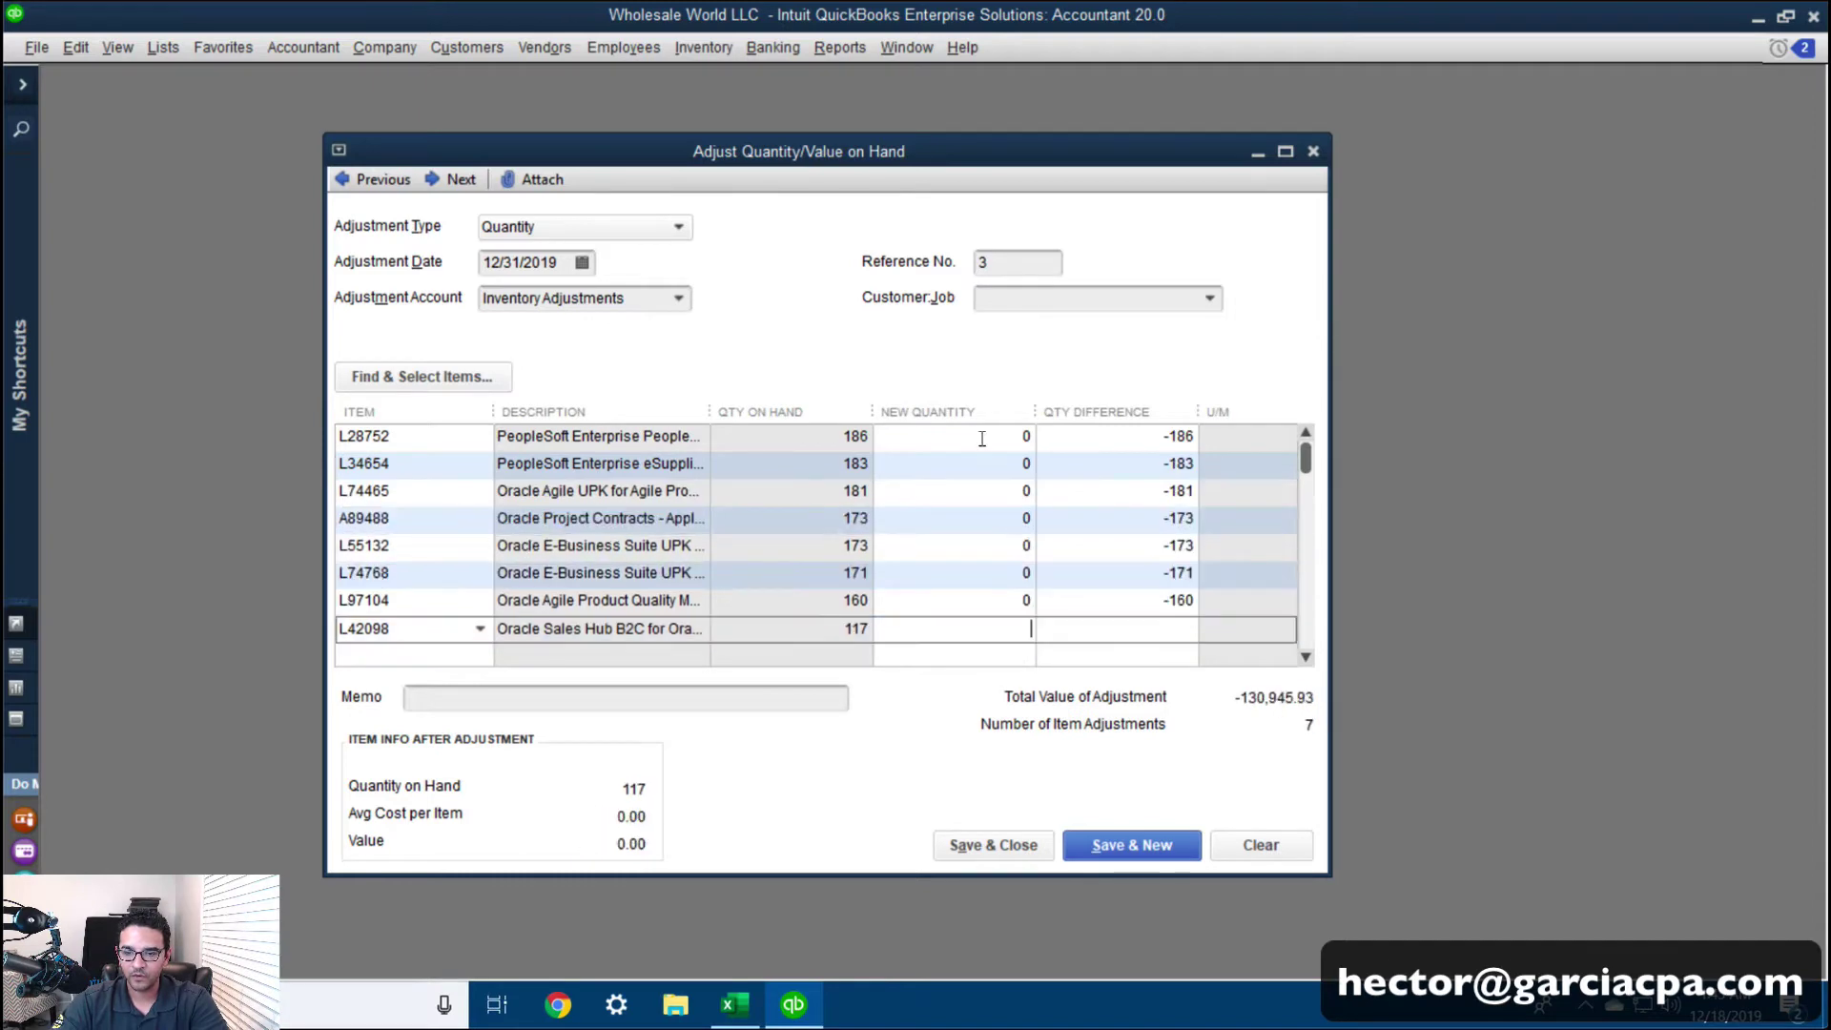
{"action": "key", "text": "0"}
{"action": "key", "text": "Down"}
{"action": "key", "text": "0"}
{"action": "key", "text": "Down"}
{"action": "key", "text": "0"}
{"action": "key", "text": "Down"}
{"action": "key", "text": "0"}
{"action": "key", "text": "Down"}
{"action": "key", "text": "0"}
{"action": "key", "text": "Down"}
{"action": "key", "text": "0"}
{"action": "key", "text": "Down"}
{"action": "type", "text": "0"}
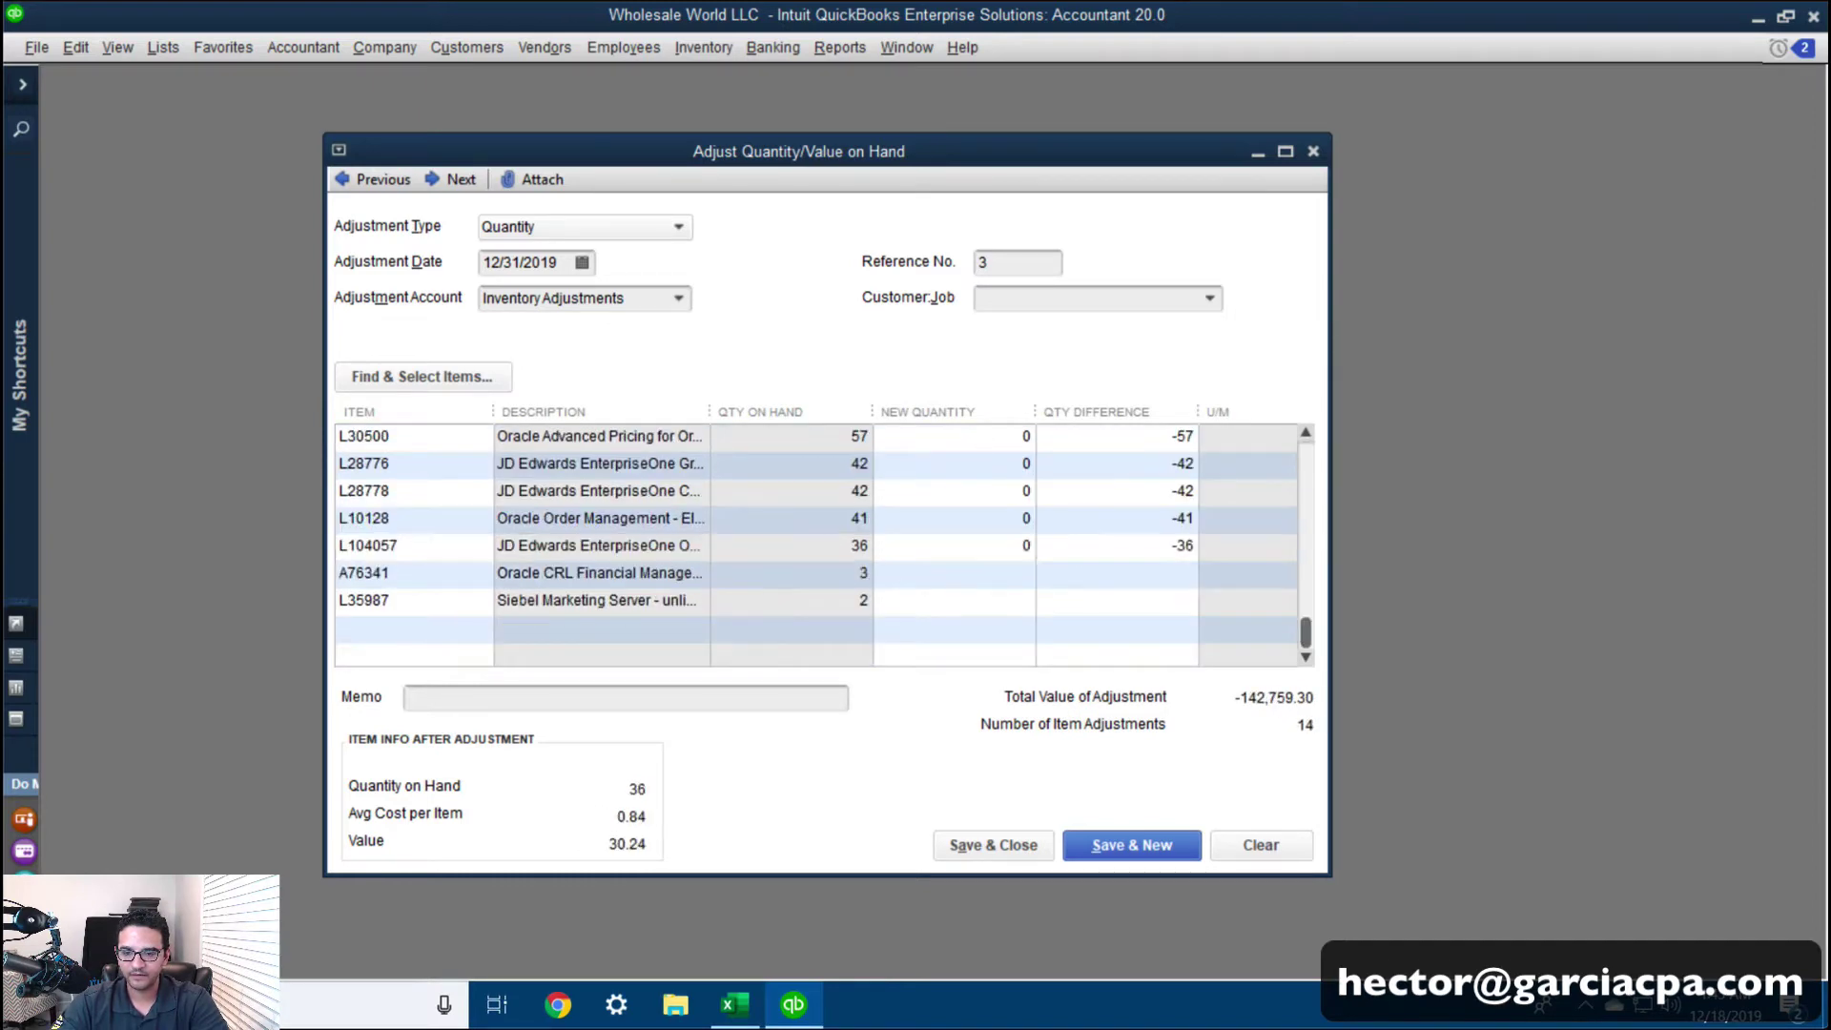
{"action": "key", "text": "Down"}
{"action": "type", "text": "0"}
{"action": "key", "text": "Down"}
{"action": "key", "text": "Down"}
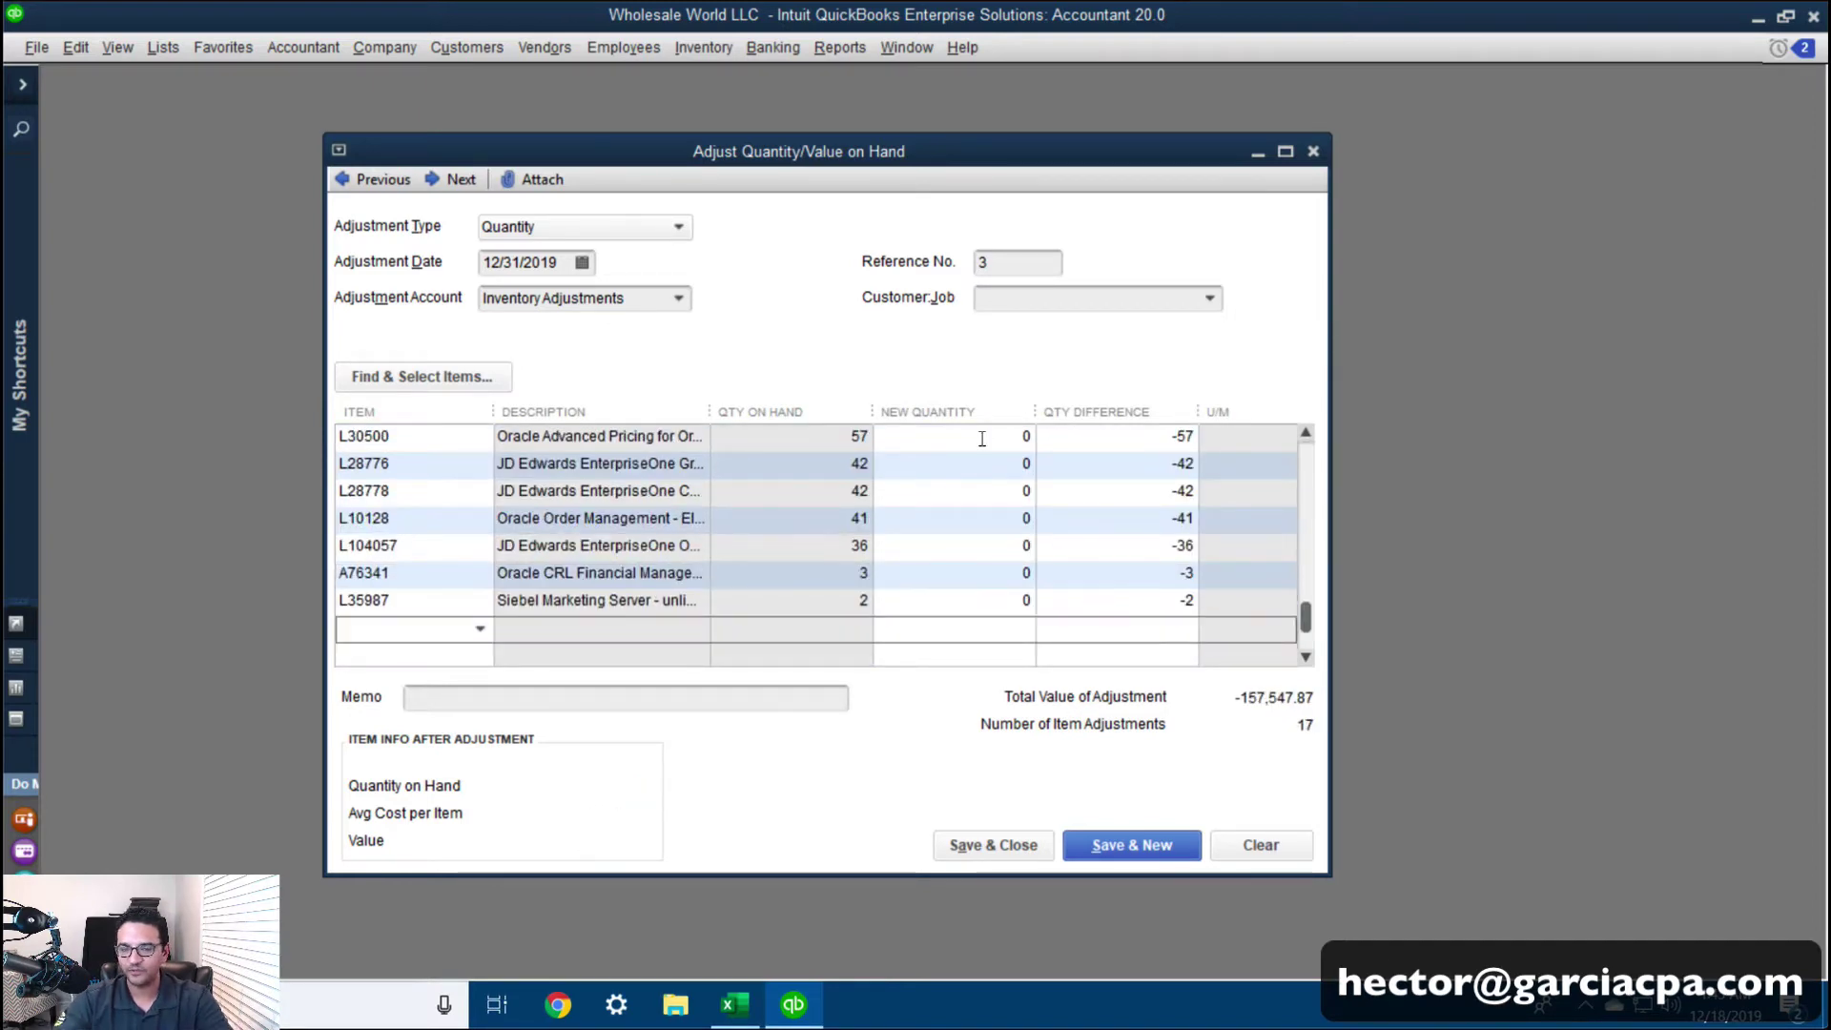
{"action": "left_click", "coordinate": [982, 845]}
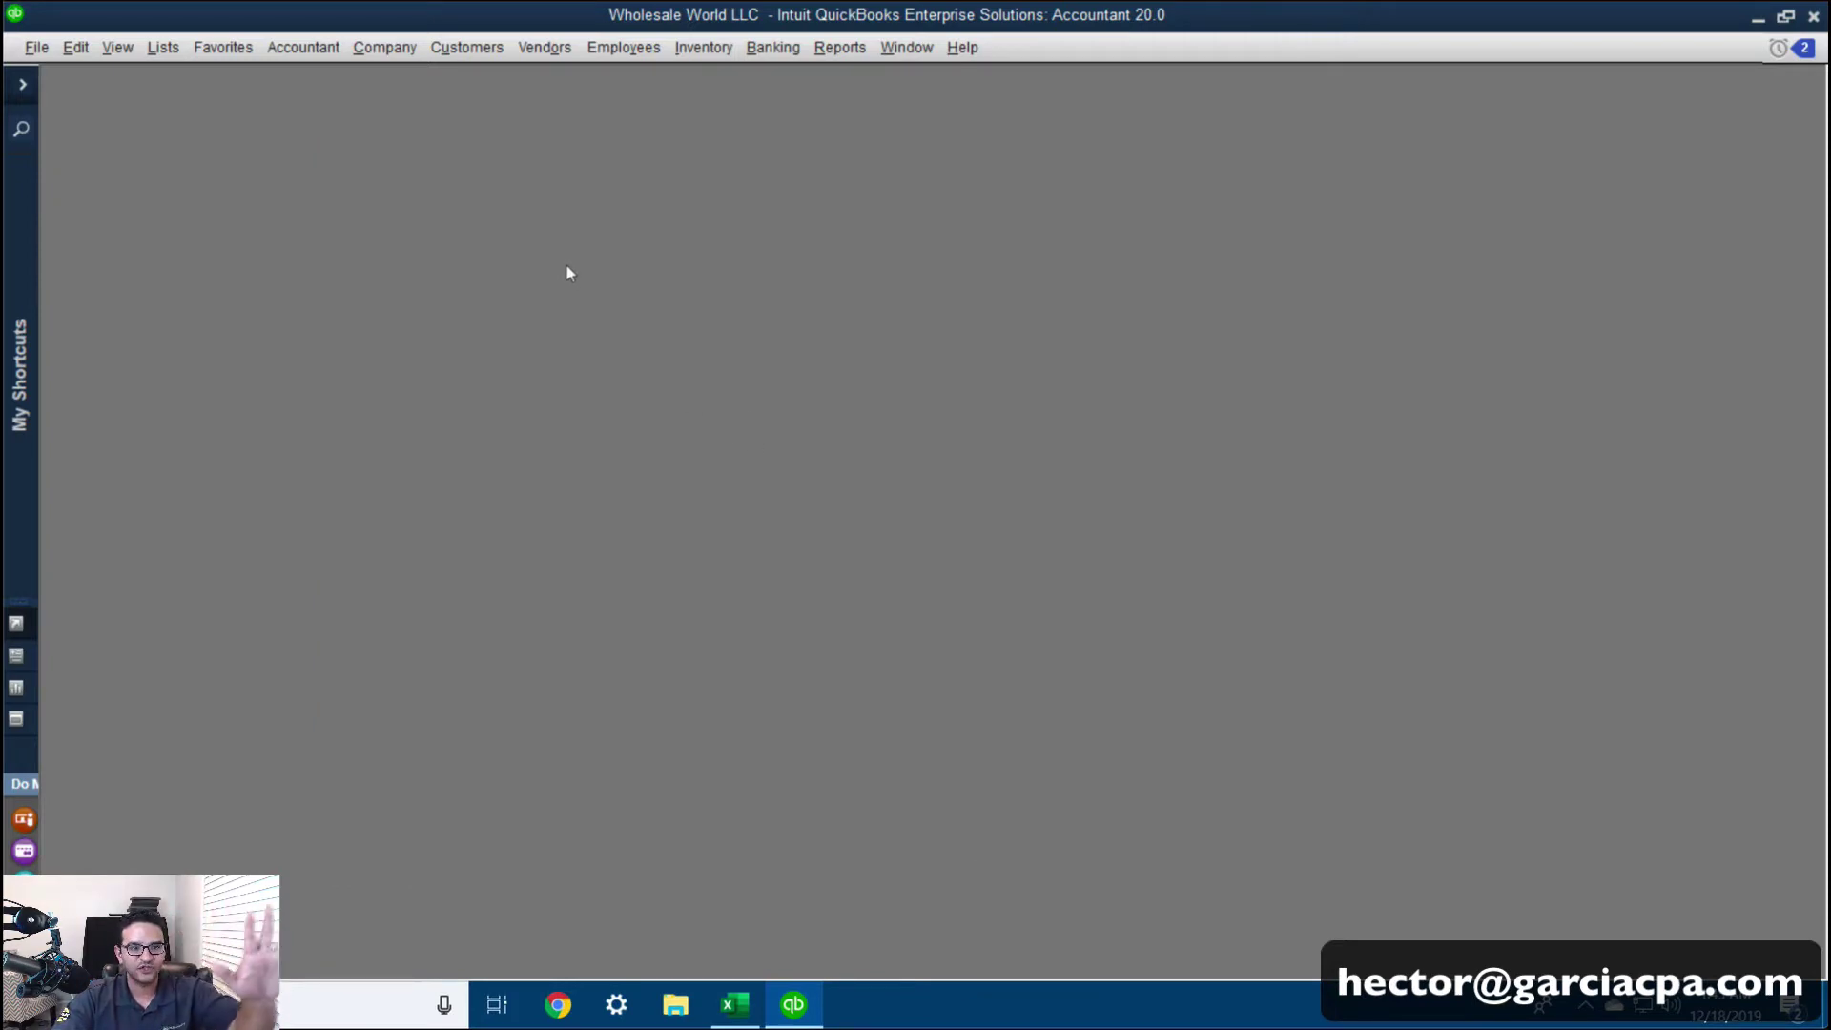
Run the standard Balance Sheet report as of 12/31/2019
{"action": "left_click", "coordinate": [838, 50]}
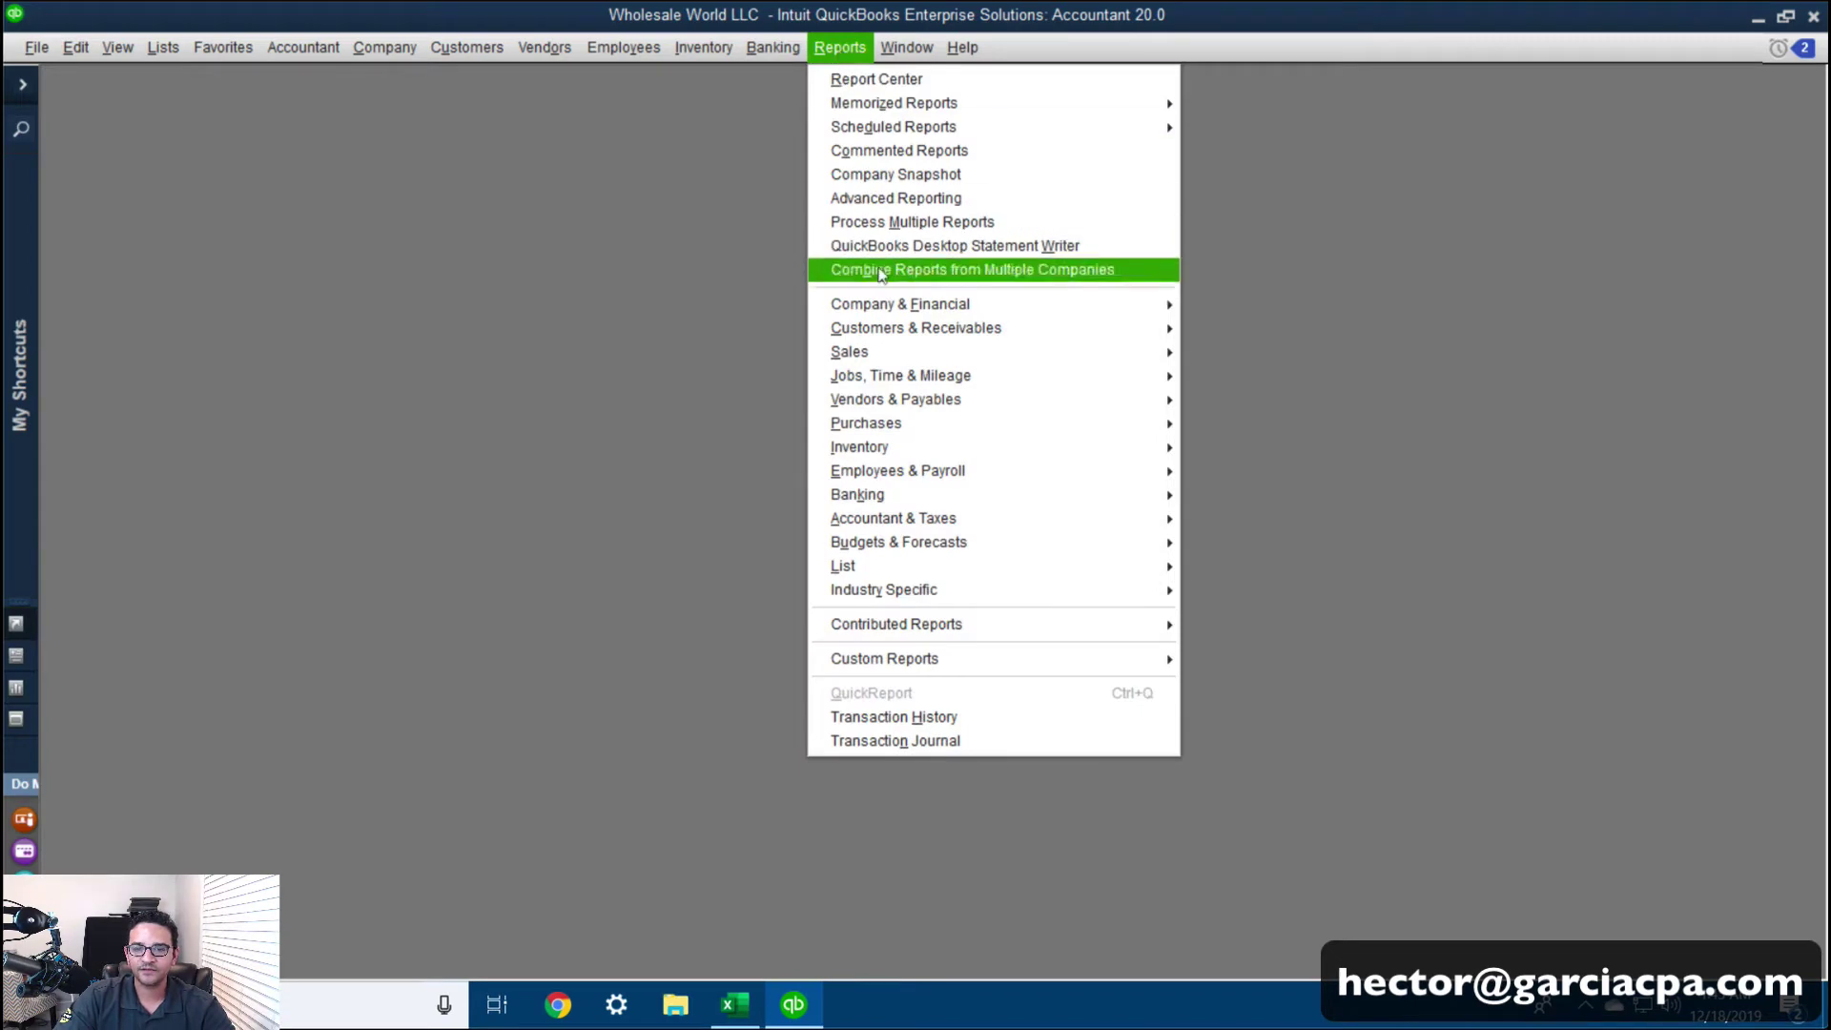
{"action": "mouse_move", "coordinate": [887, 307]}
{"action": "left_click", "coordinate": [1286, 600]}
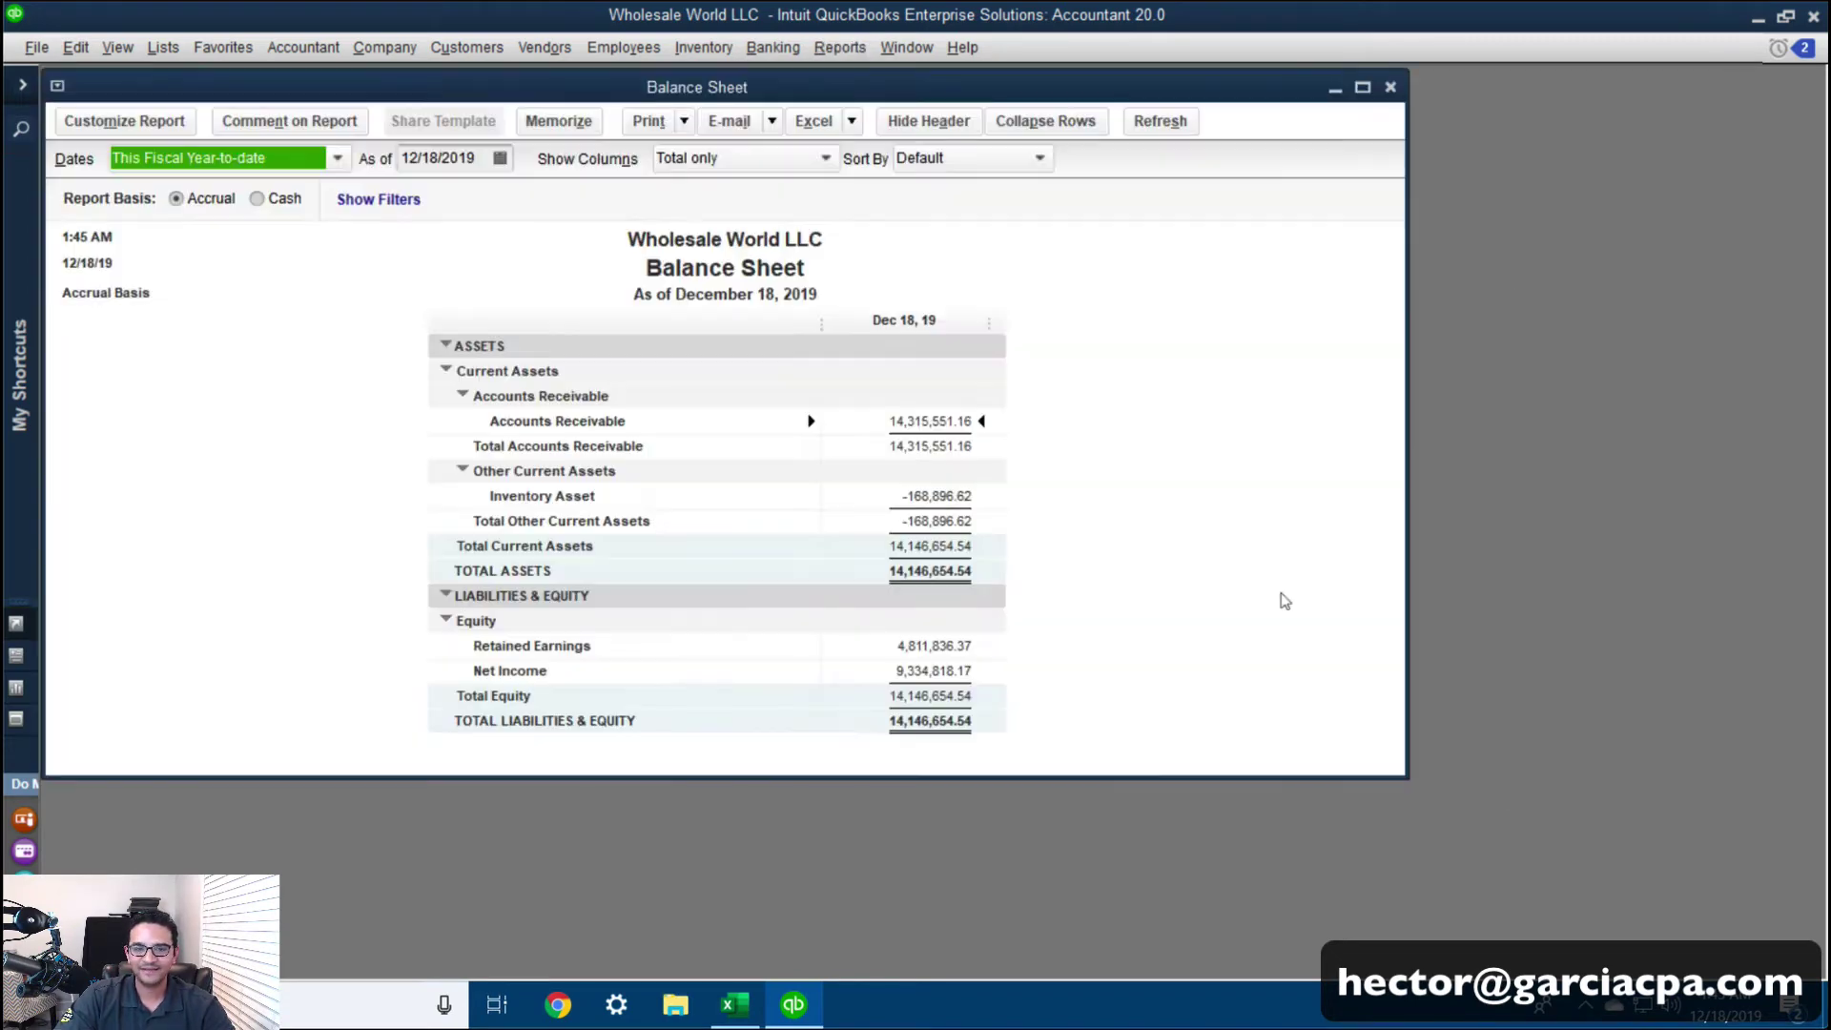
{"action": "left_click", "coordinate": [468, 166]}
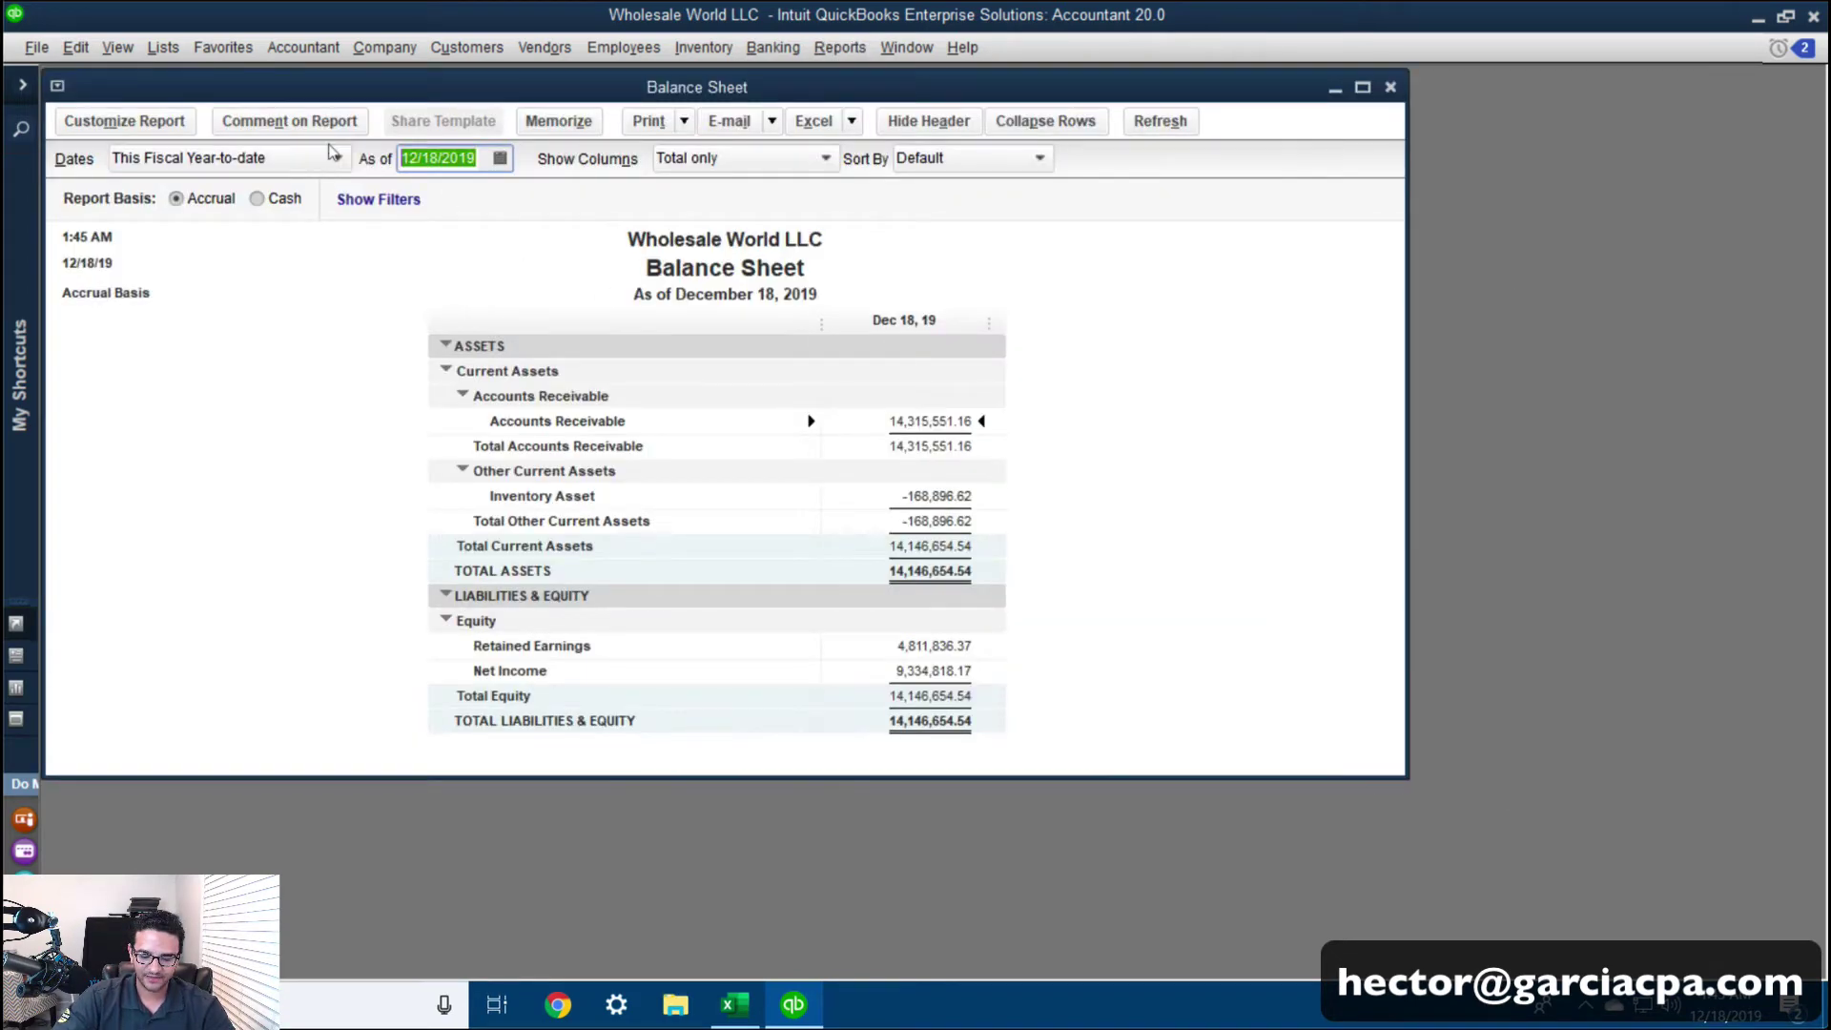
{"action": "type", "text": "12/"}
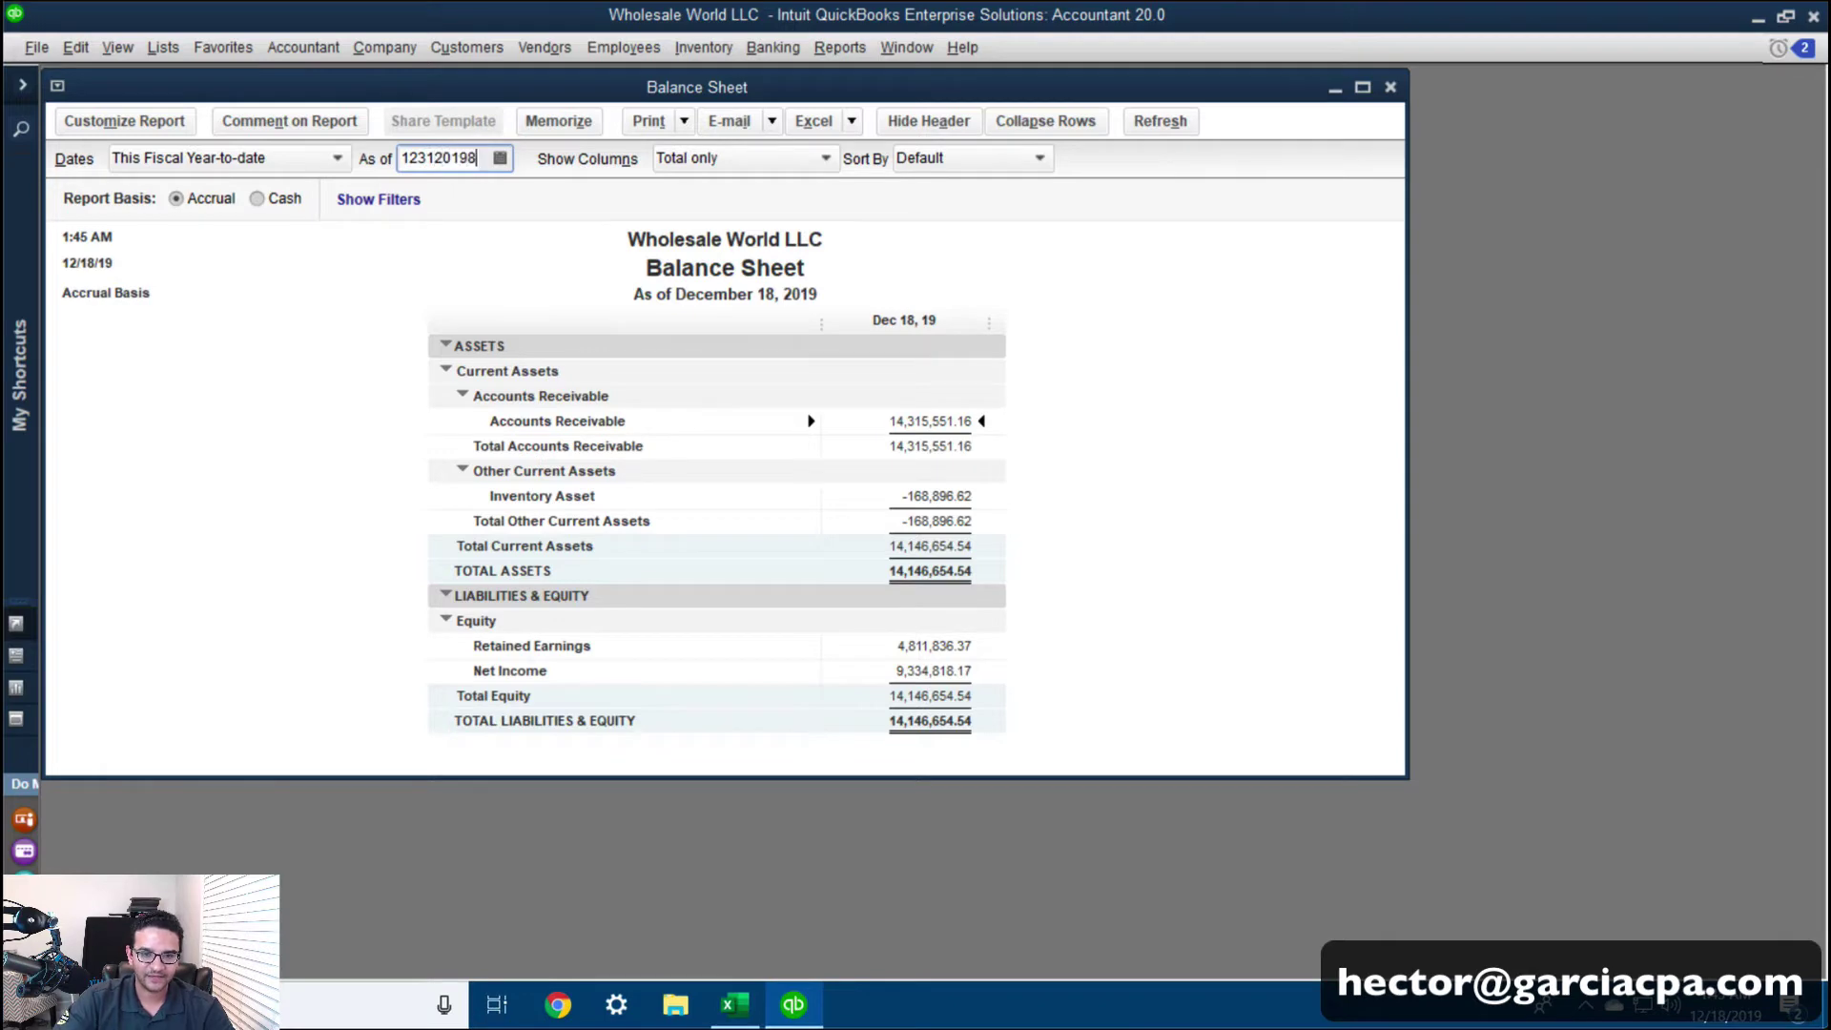
{"action": "type", "text": "31/2019"}
{"action": "key", "text": "Tab"}
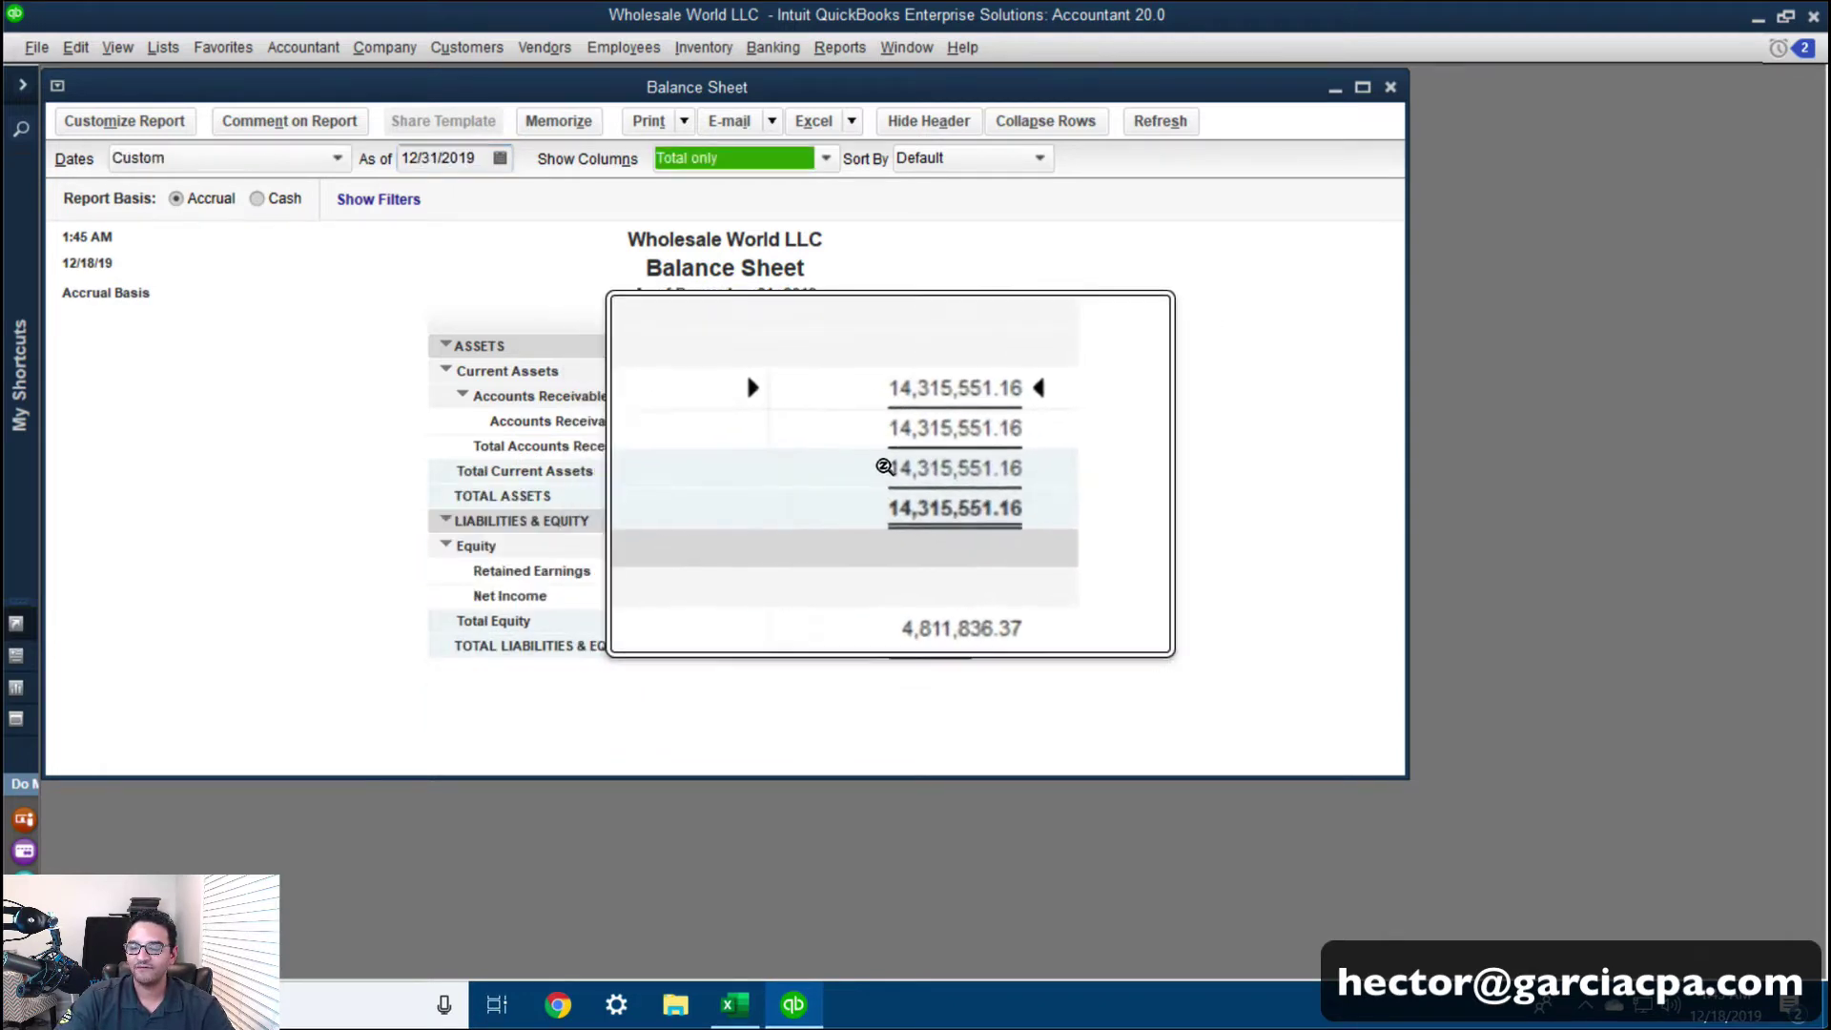
Customize the balance sheet to display all rows, including accounts with a zero balance
{"action": "left_click", "coordinate": [133, 124]}
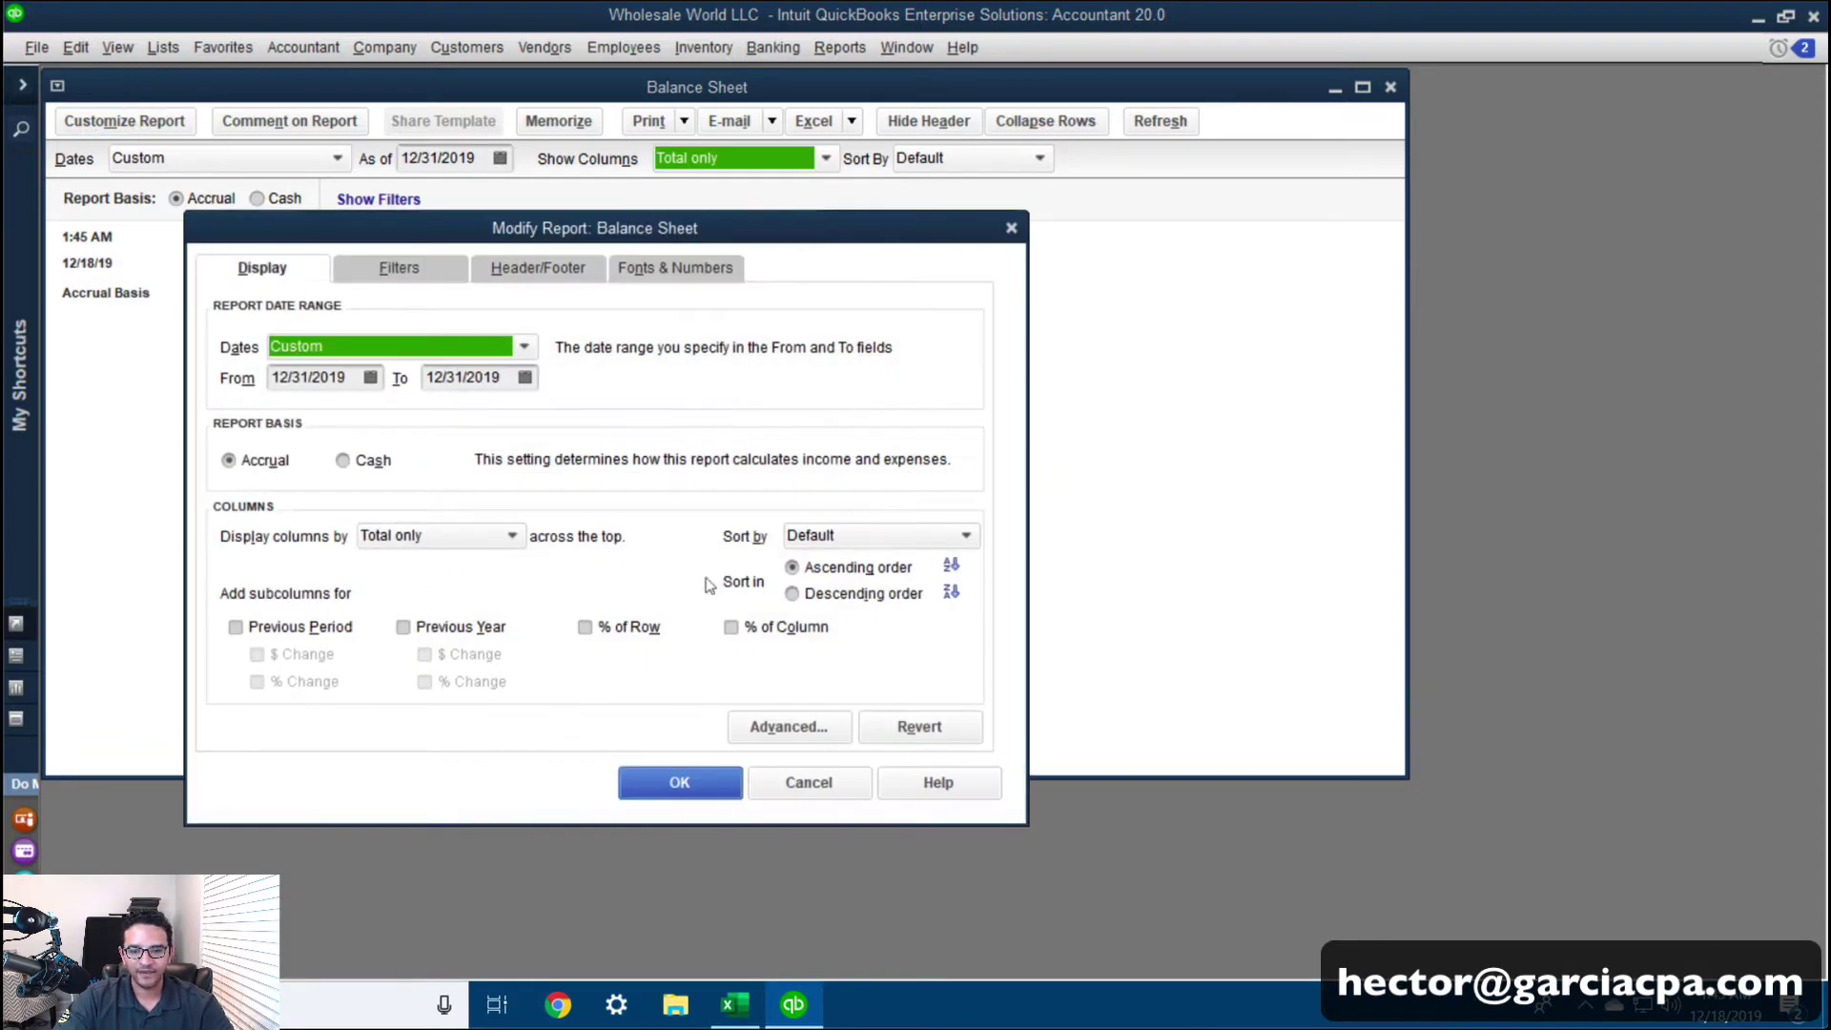
{"action": "left_click", "coordinate": [787, 726]}
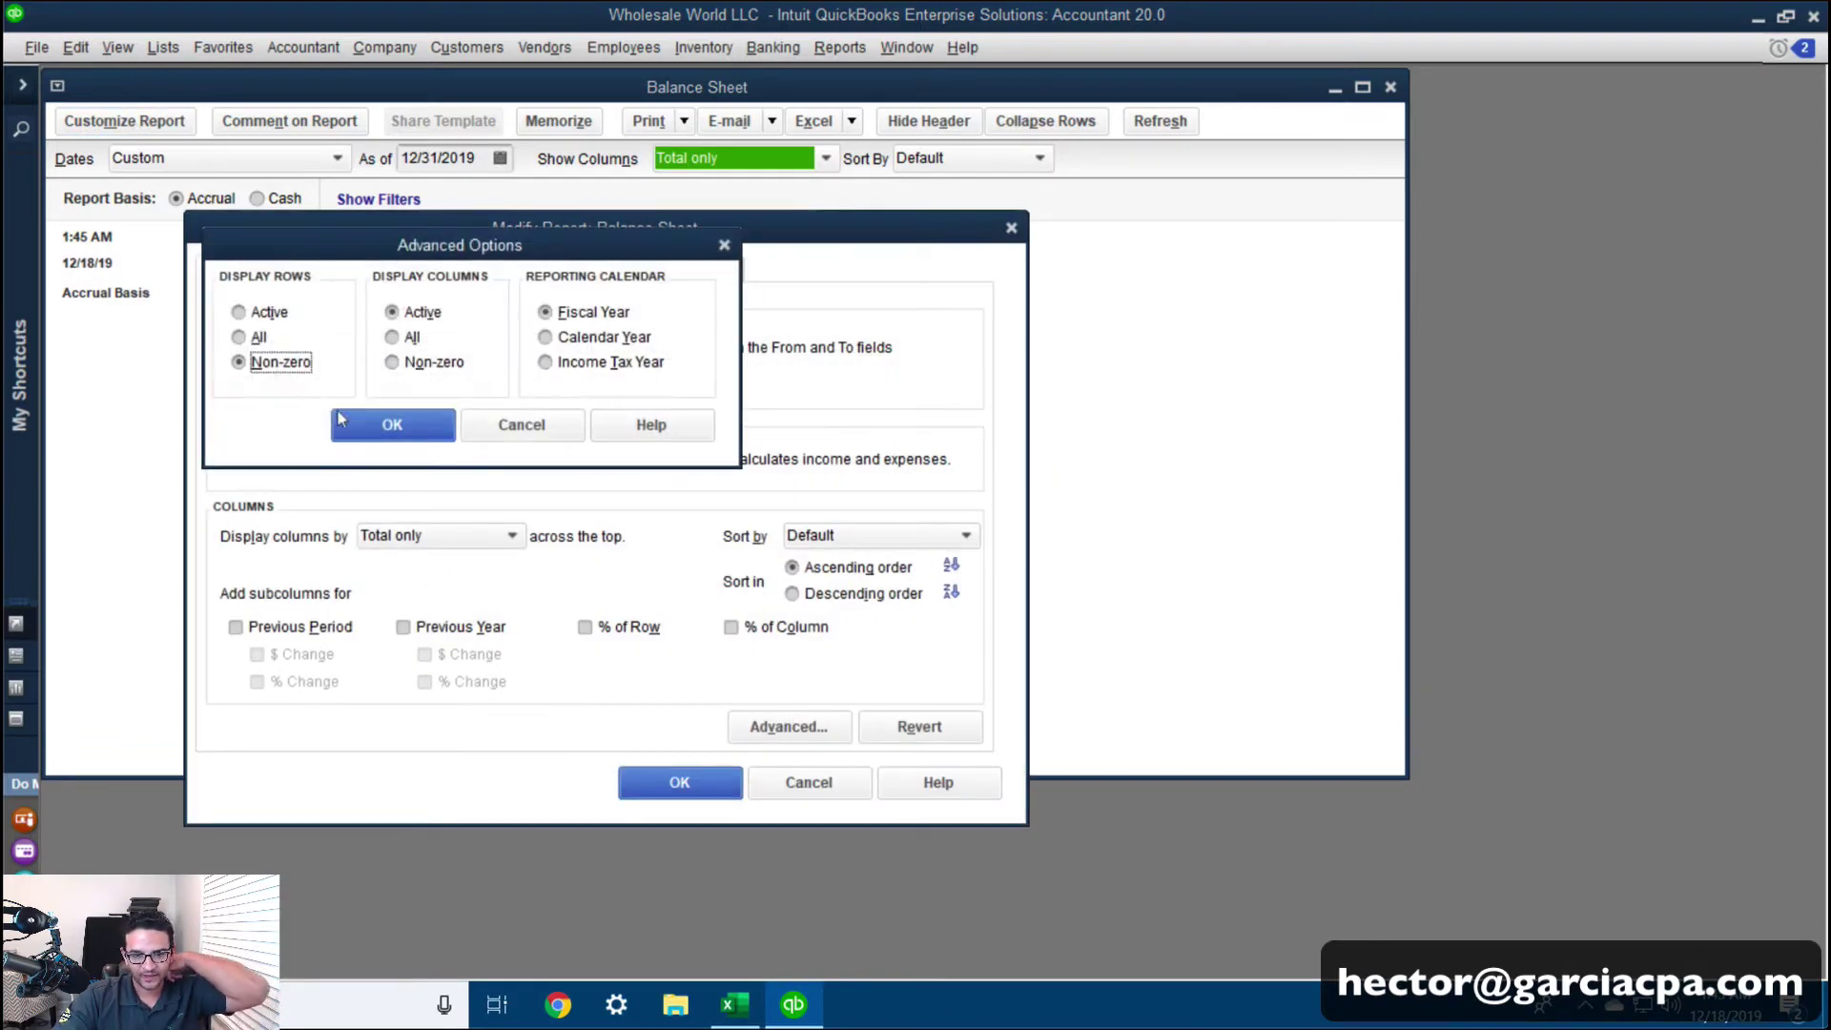
{"action": "left_click", "coordinate": [257, 339]}
{"action": "left_click", "coordinate": [382, 431]}
{"action": "left_click", "coordinate": [677, 780]}
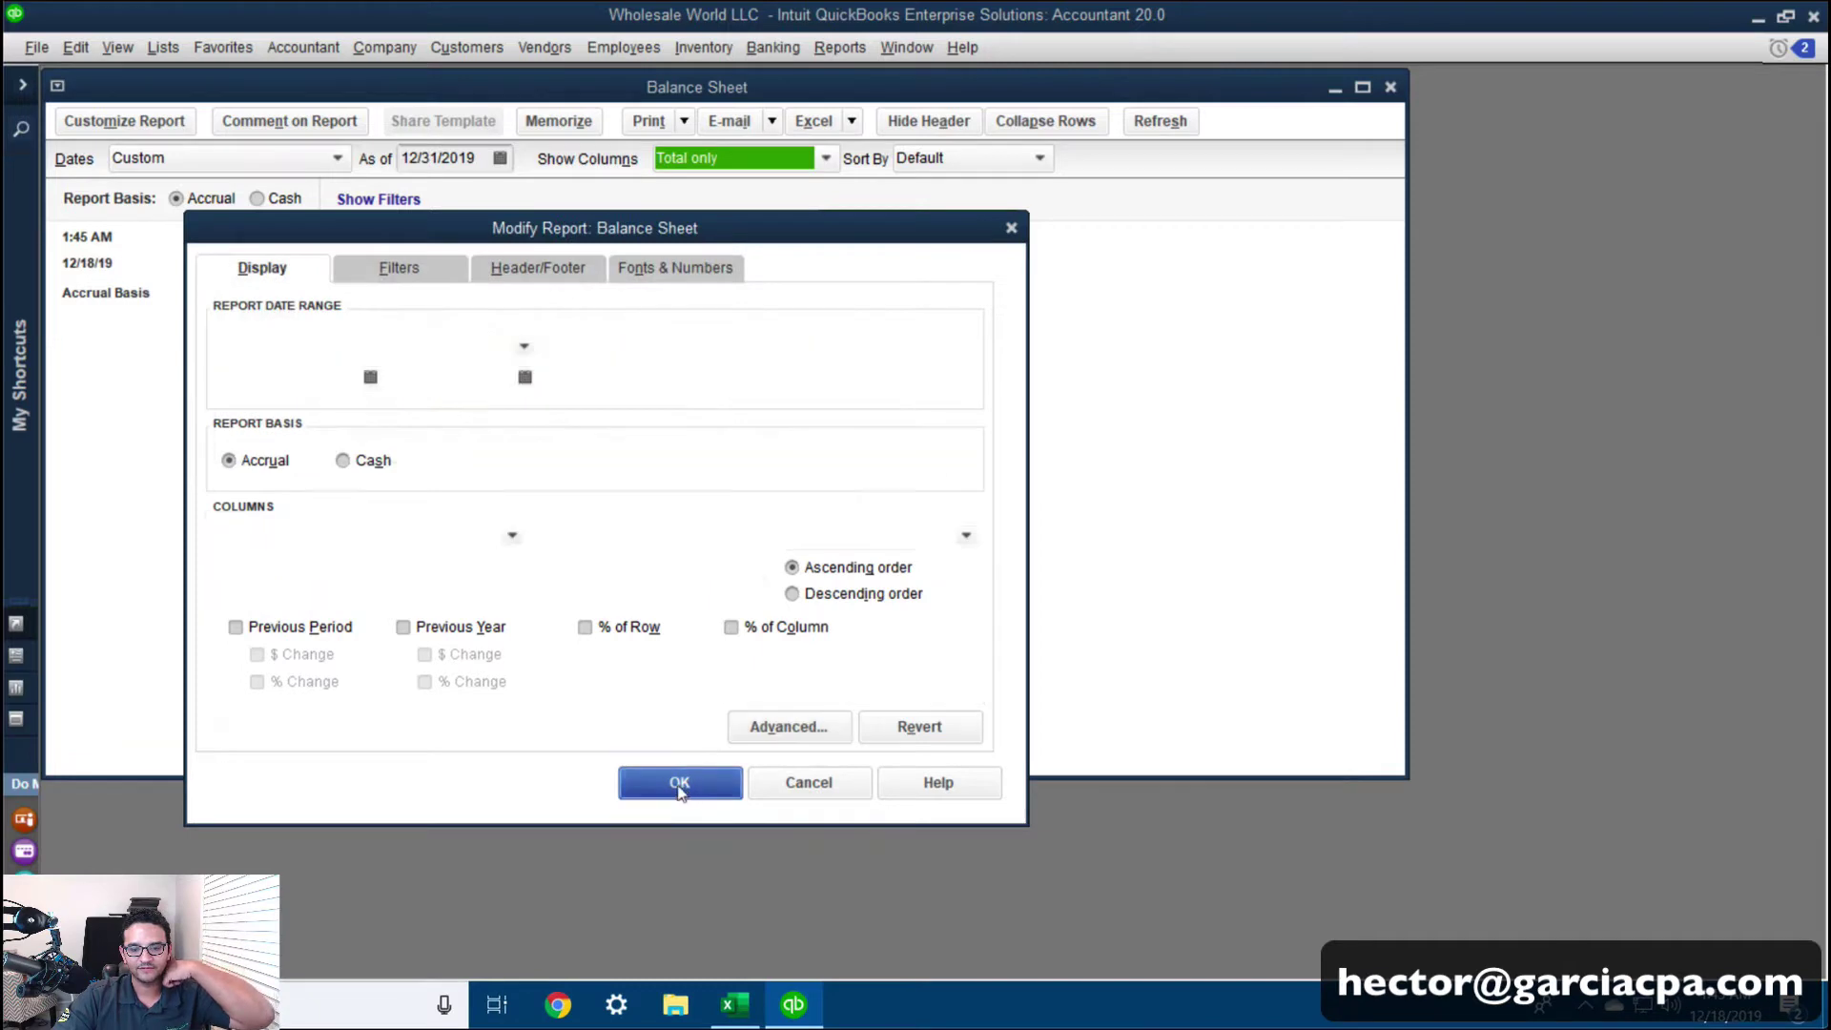
Review the transactions behind the Inventory Asset balance from 01/01/2019 to 12/31/2019, and close the detail report
{"action": "key", "text": "super+plus"}
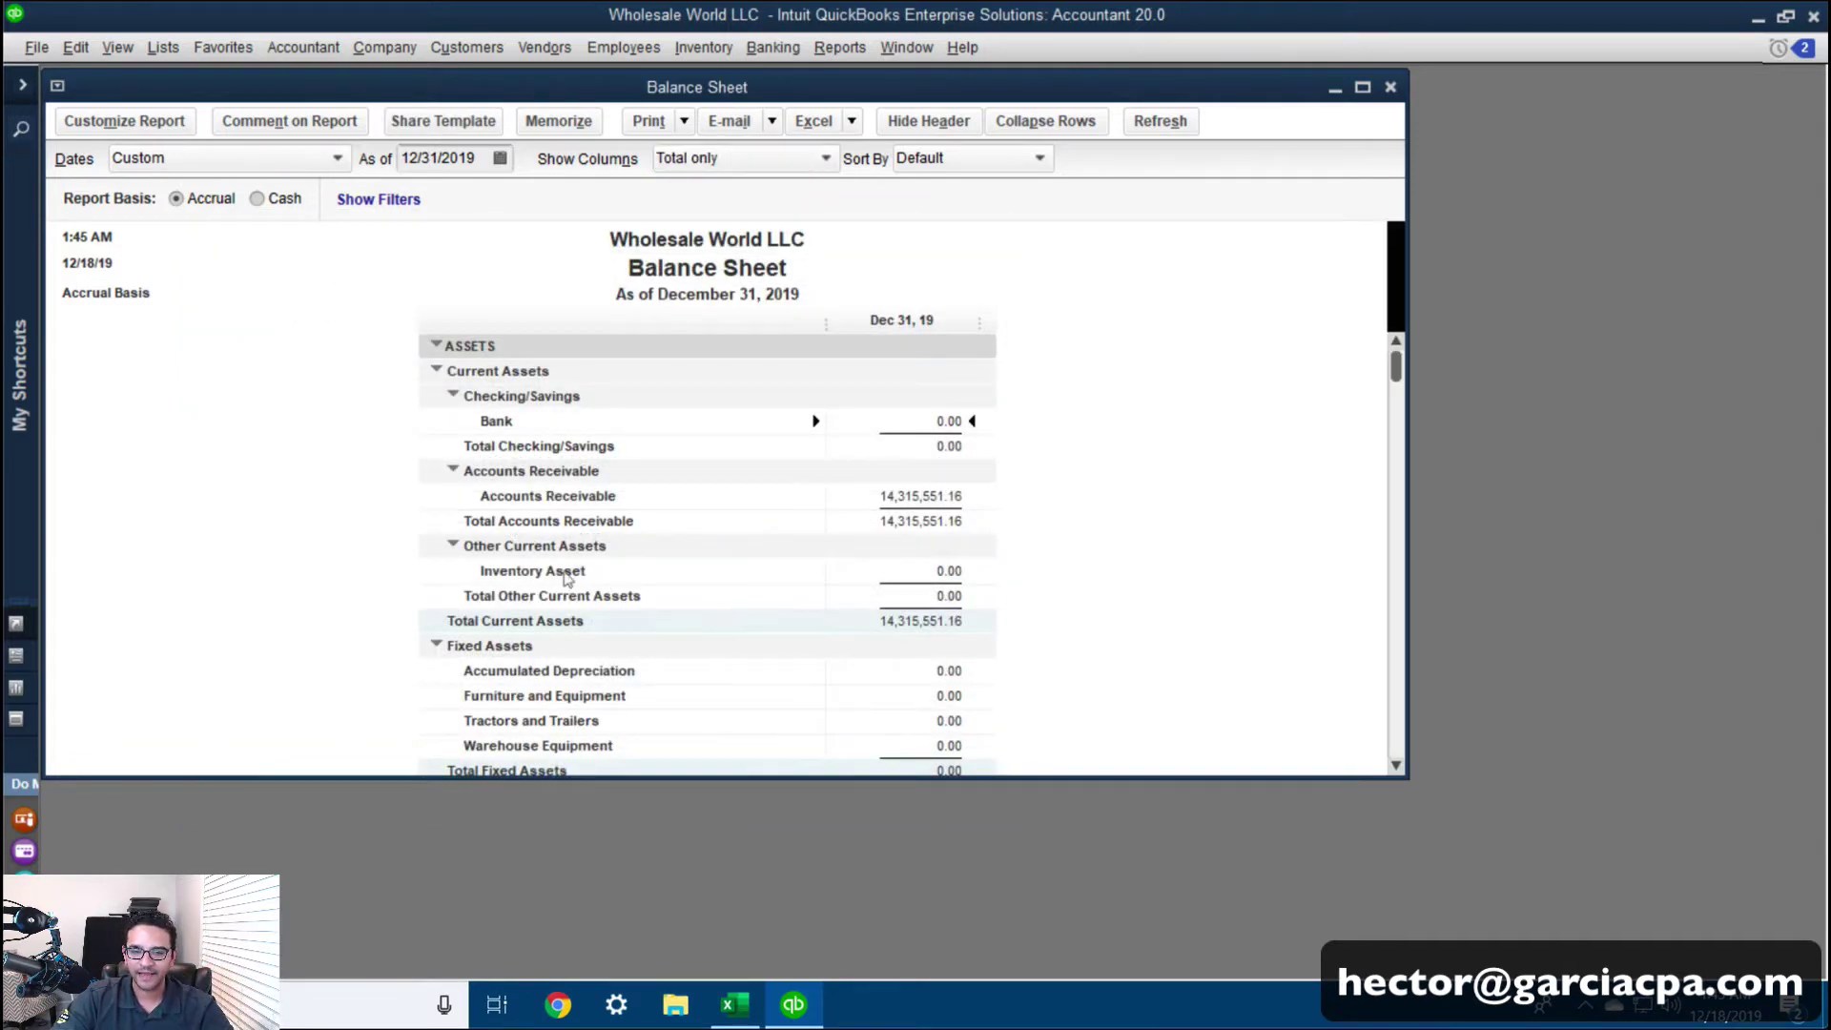
{"action": "key", "text": "super+Escape"}
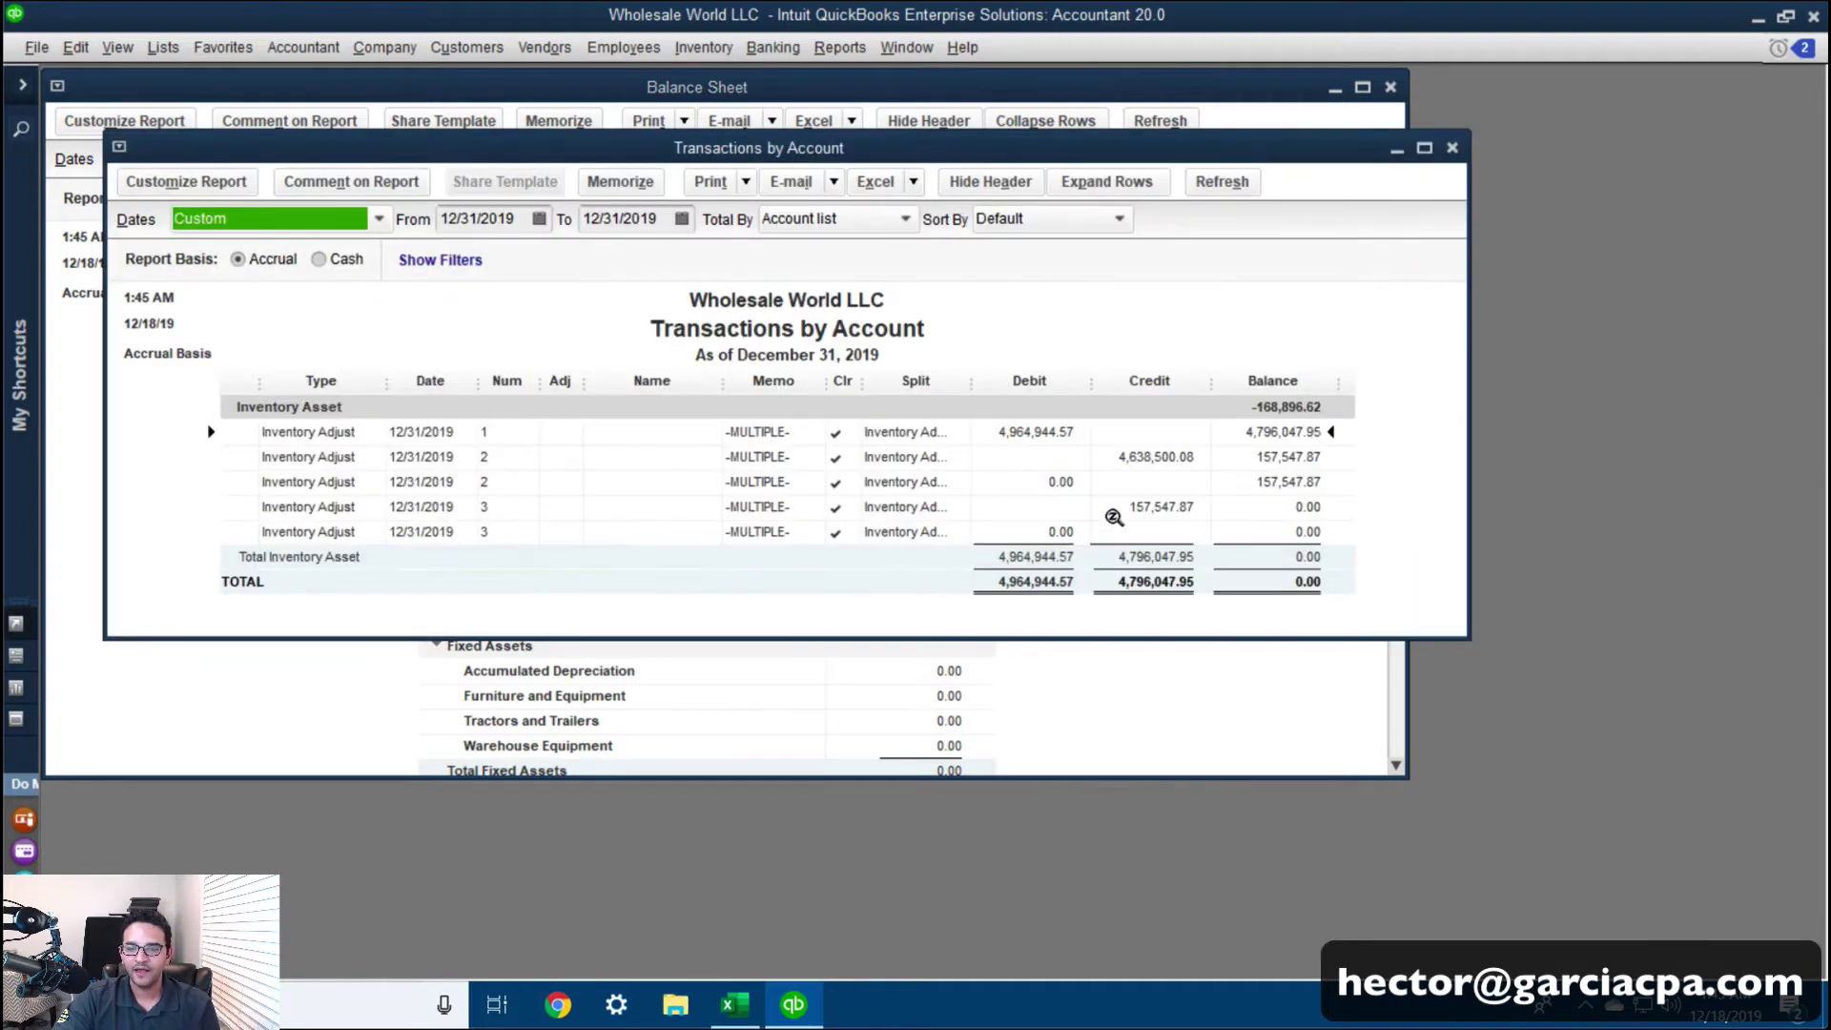
{"action": "left_click", "coordinate": [496, 227]}
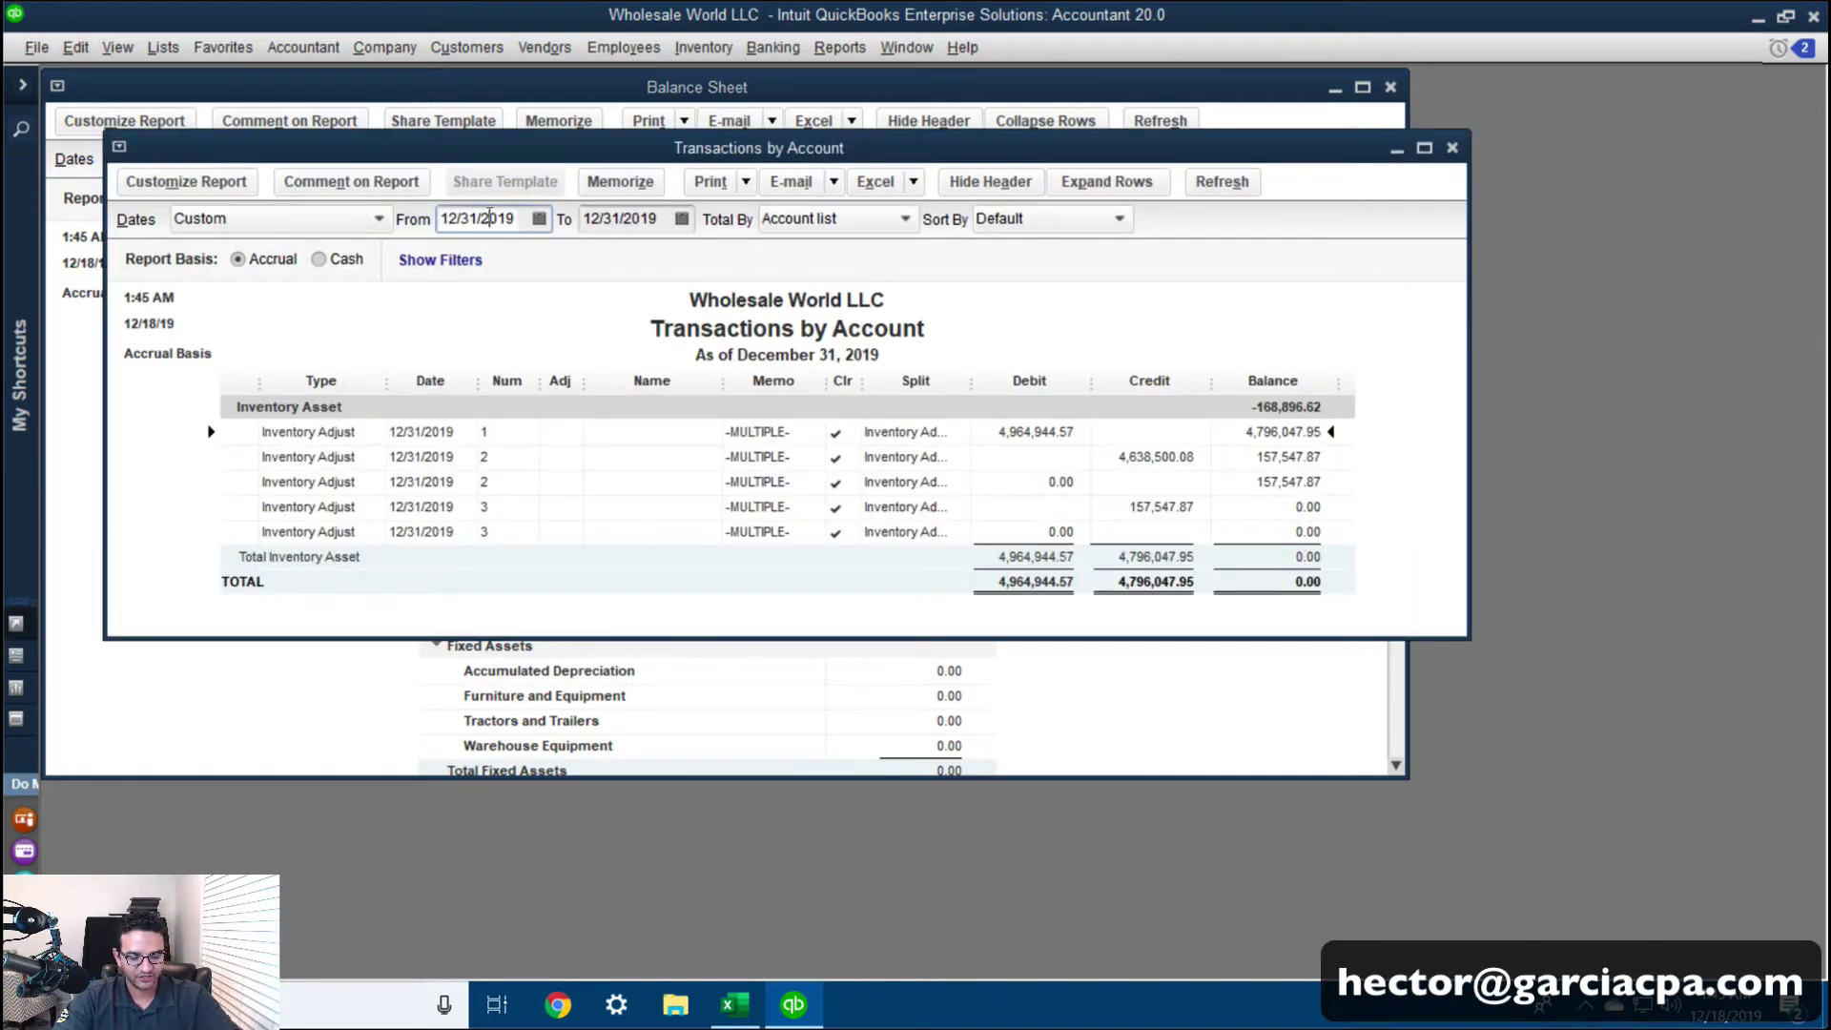
{"action": "key", "text": "y"}
{"action": "left_click", "coordinate": [1183, 185]}
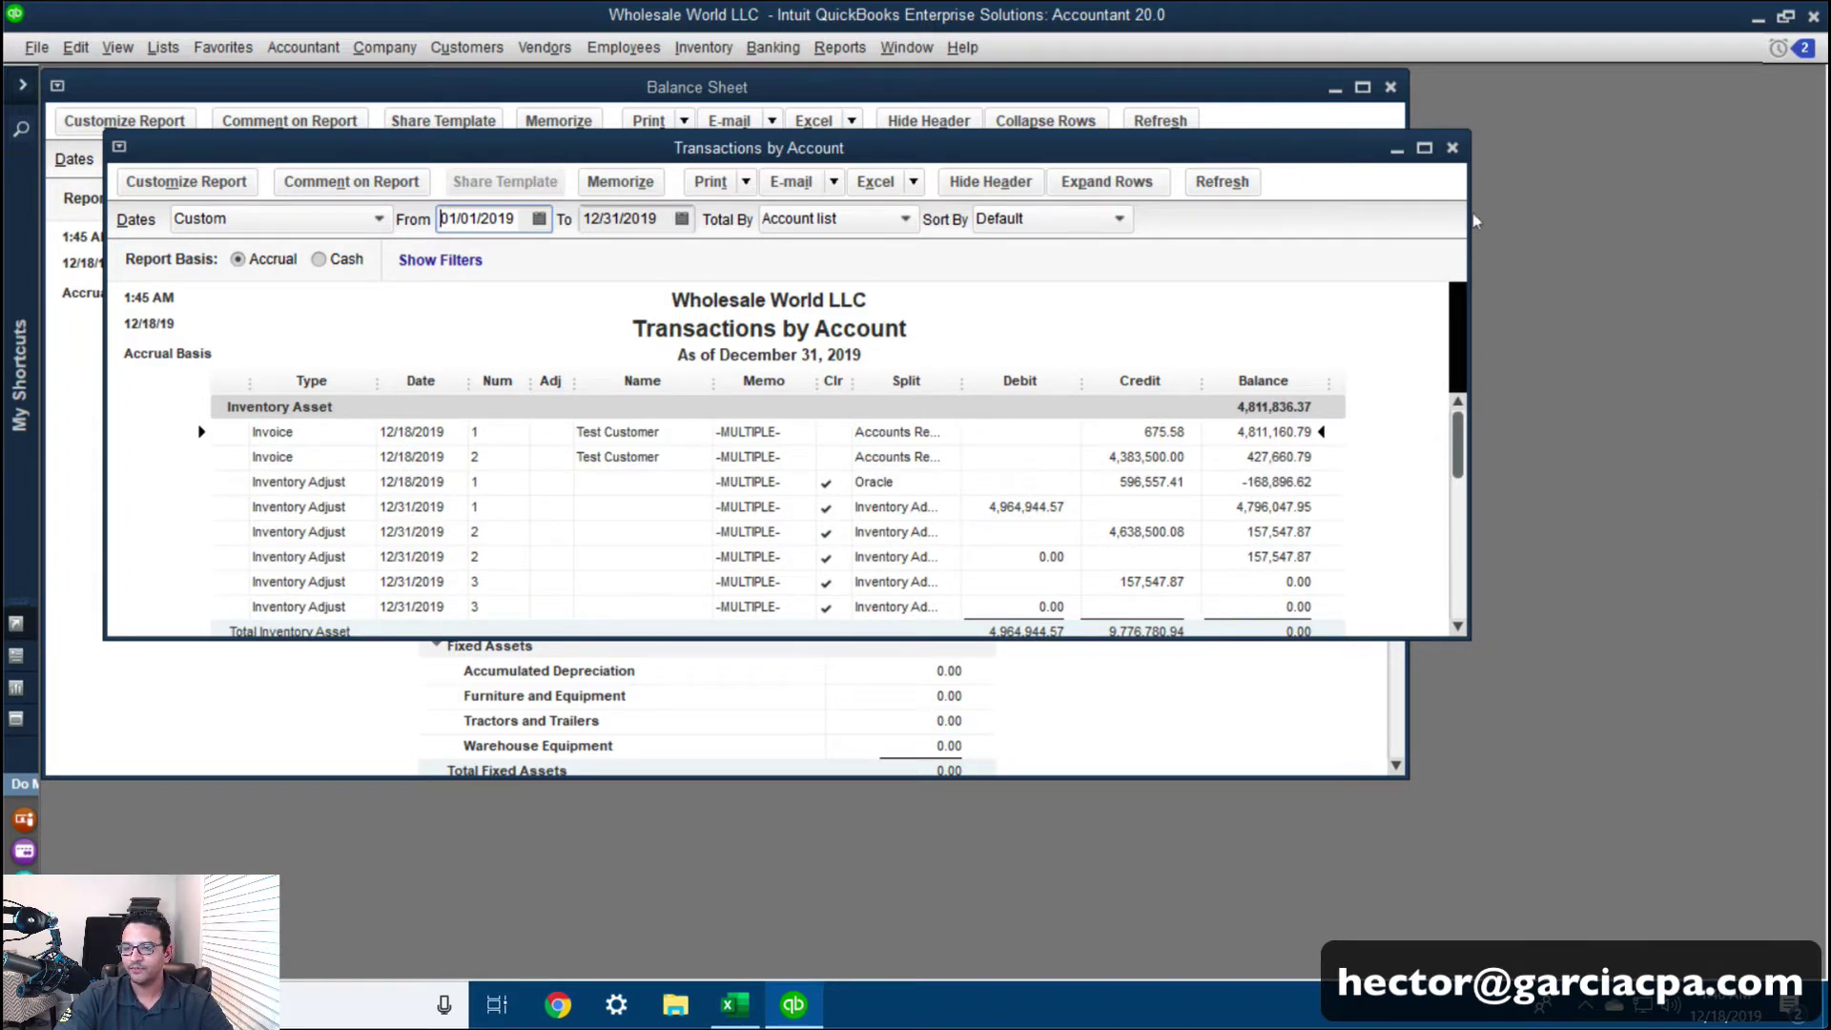
{"action": "left_click", "coordinate": [1453, 150]}
{"action": "left_click", "coordinate": [922, 454]}
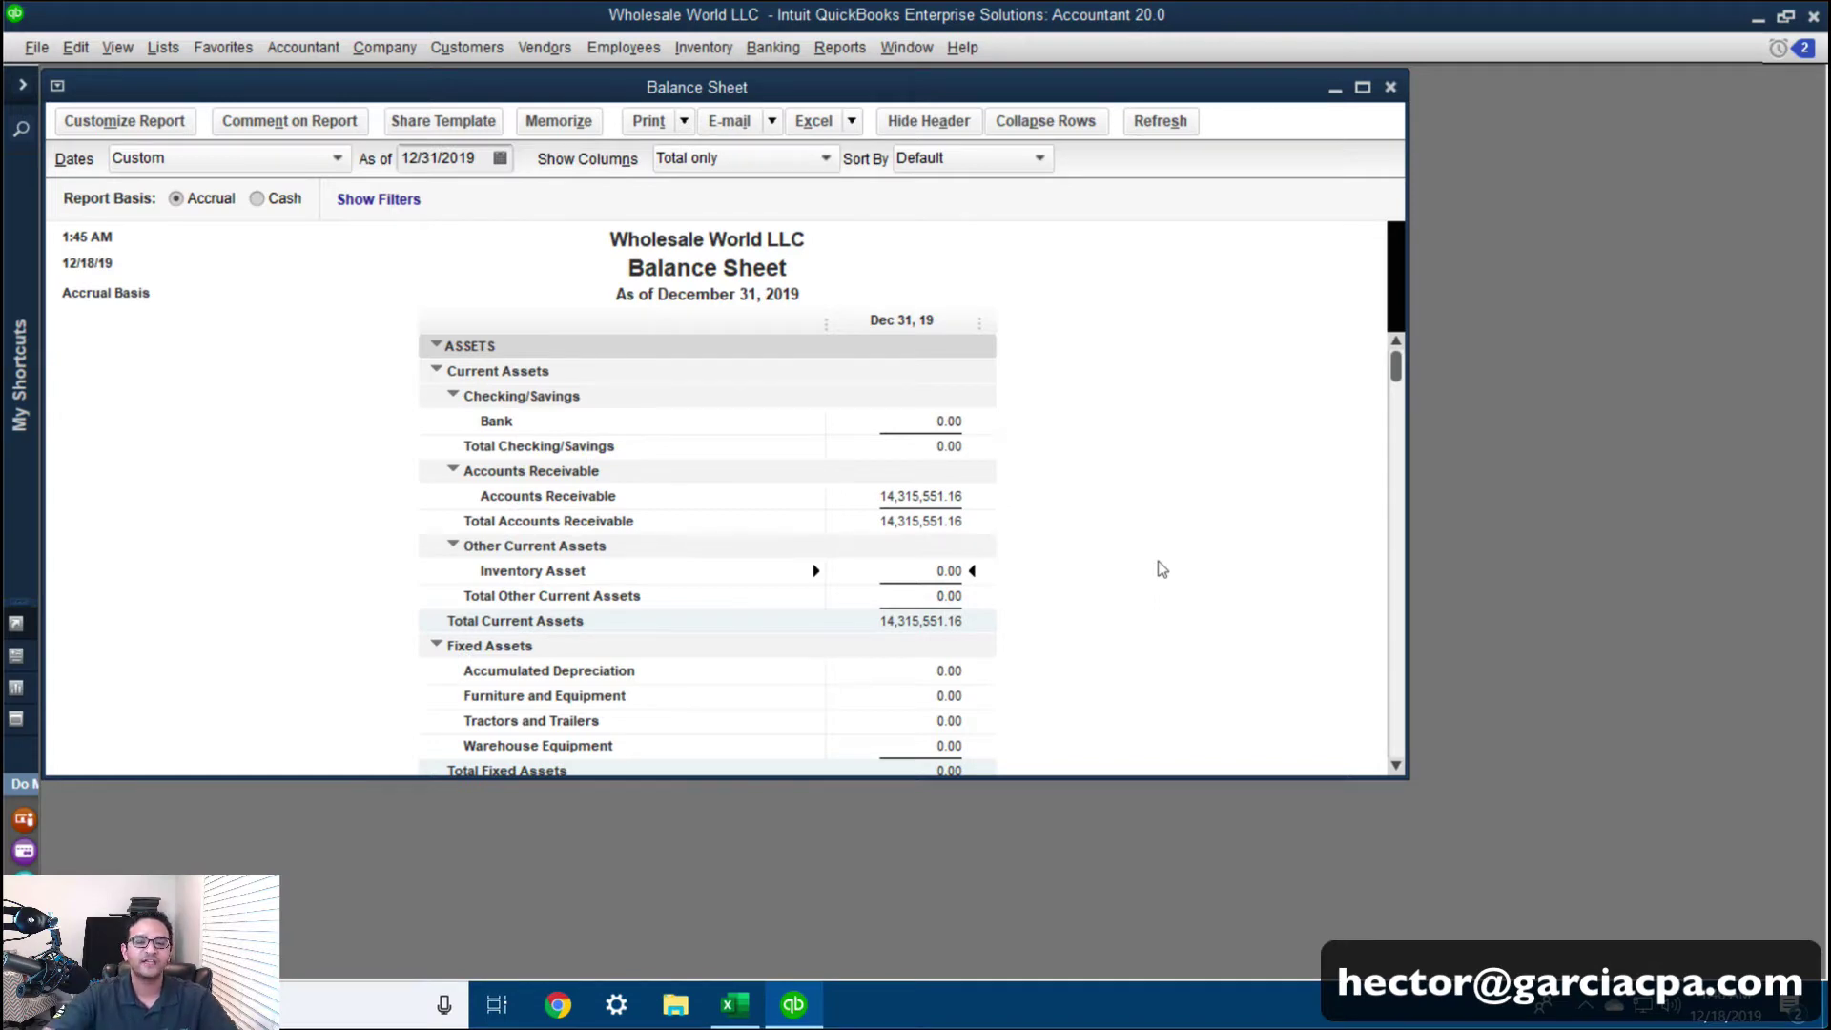
Open inventory adjustment 1 dated 12/31/2019 from the Inventory Asset transactions and delete it
{"action": "double_click", "coordinate": [911, 562]}
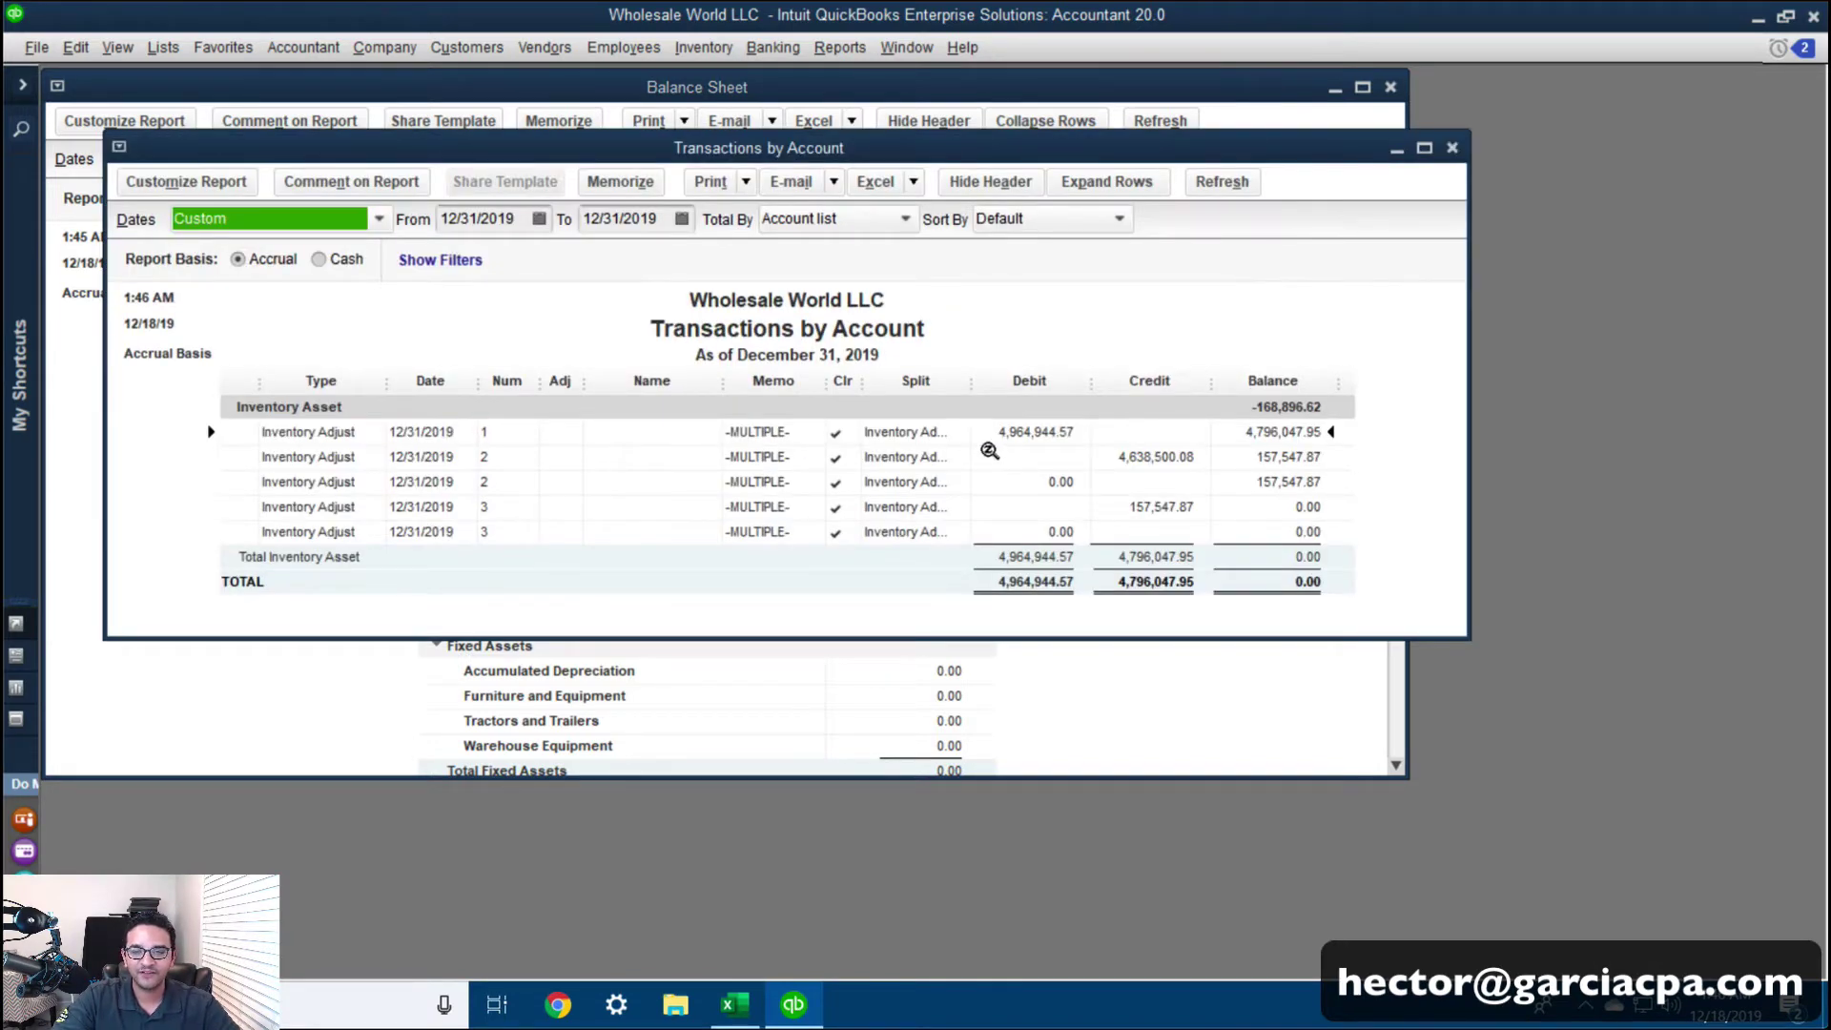
{"action": "double_click", "coordinate": [753, 429]}
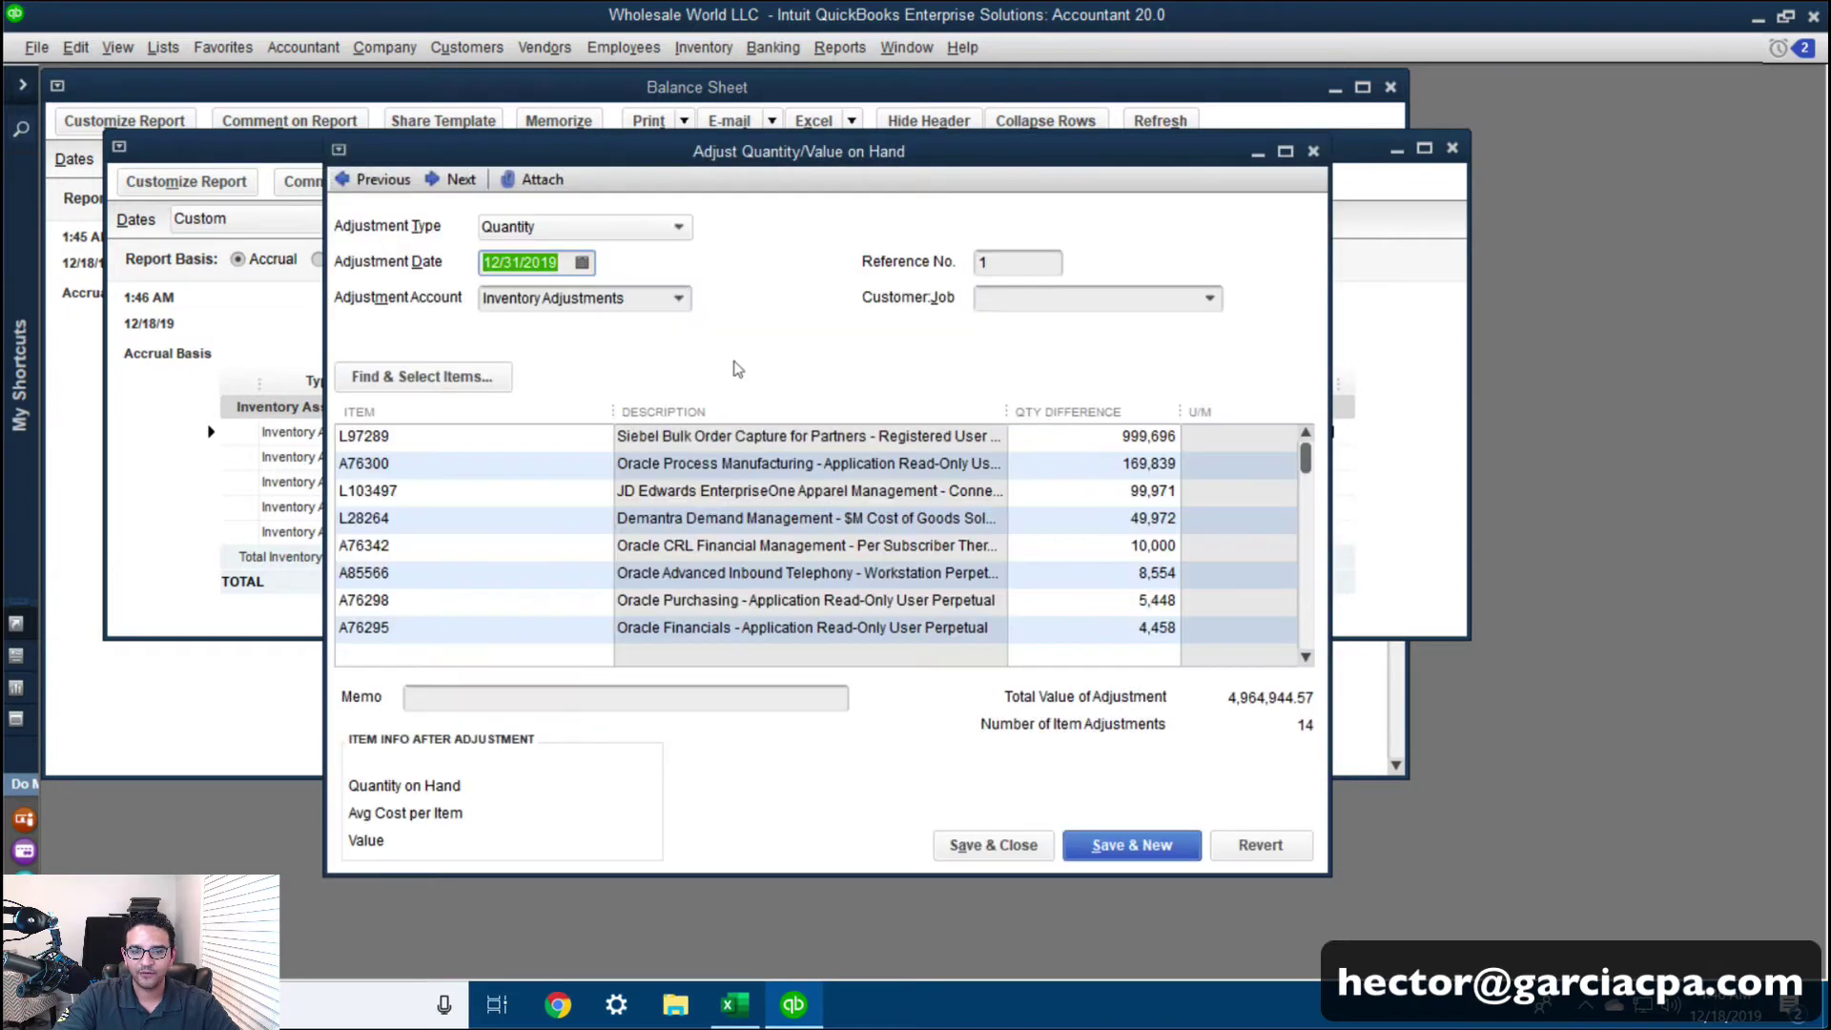
{"action": "left_click", "coordinate": [76, 47]}
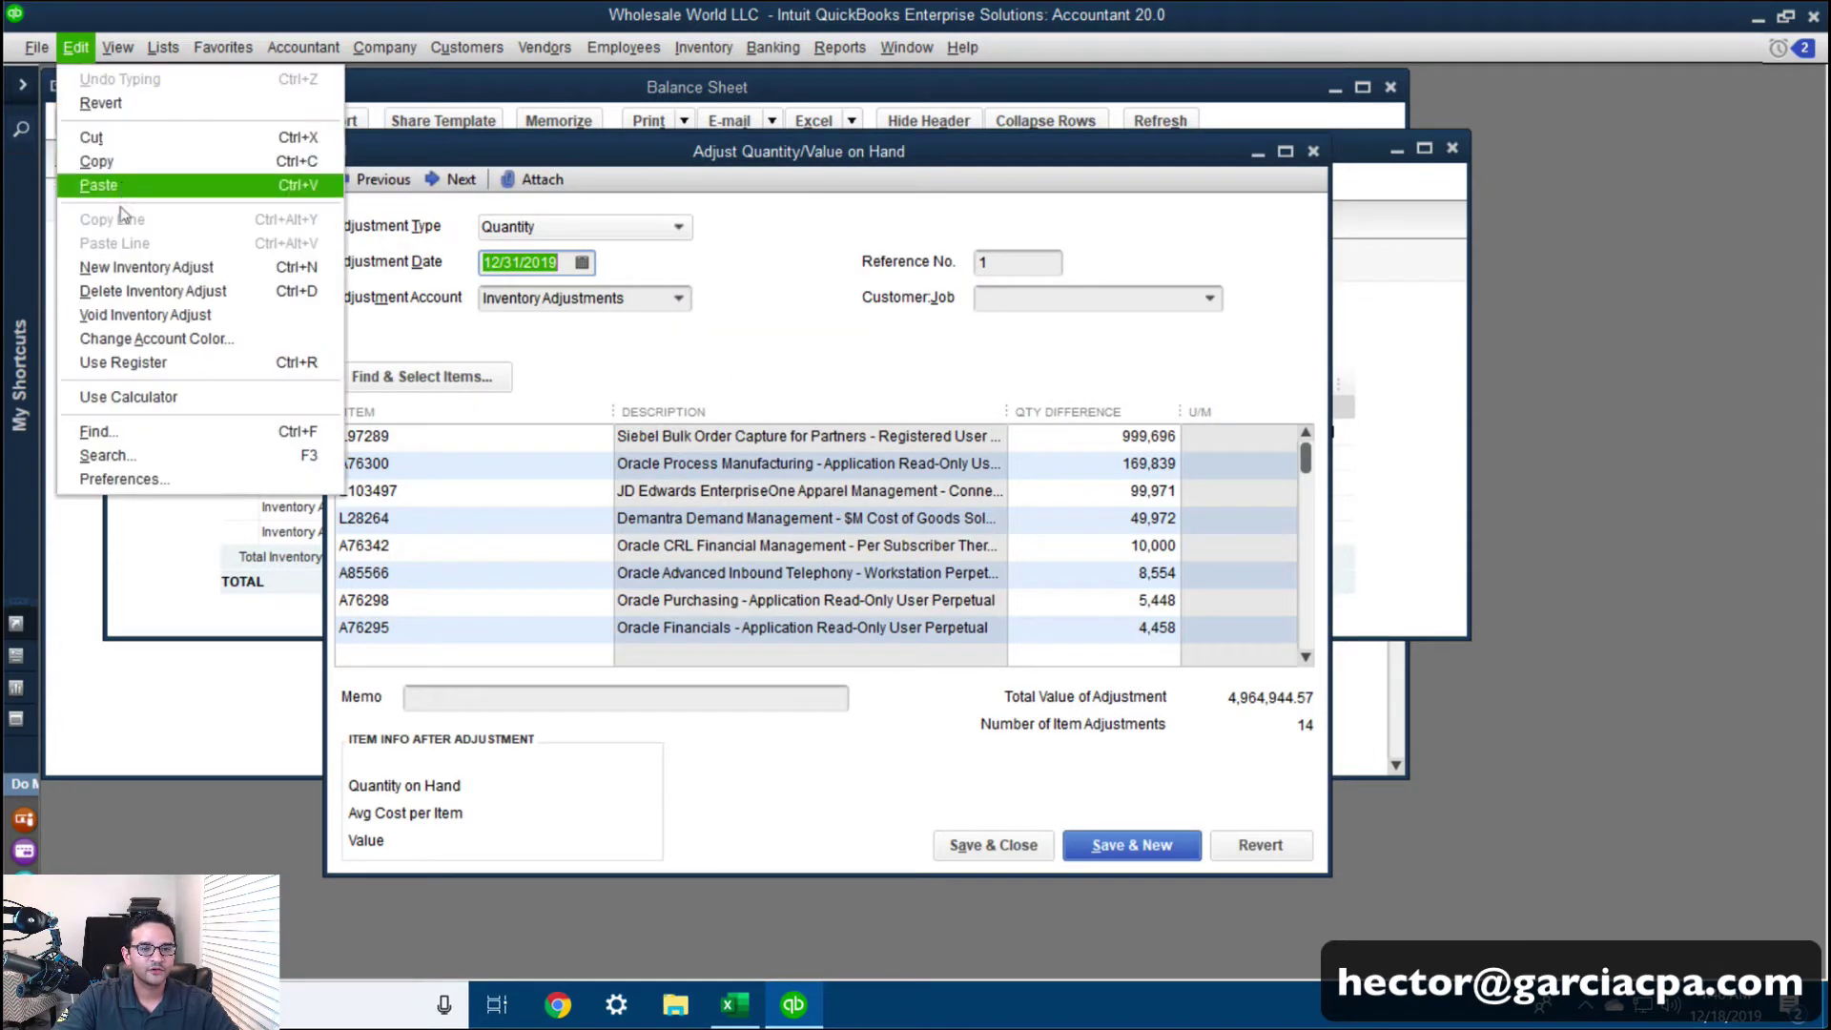
{"action": "left_click", "coordinate": [140, 294]}
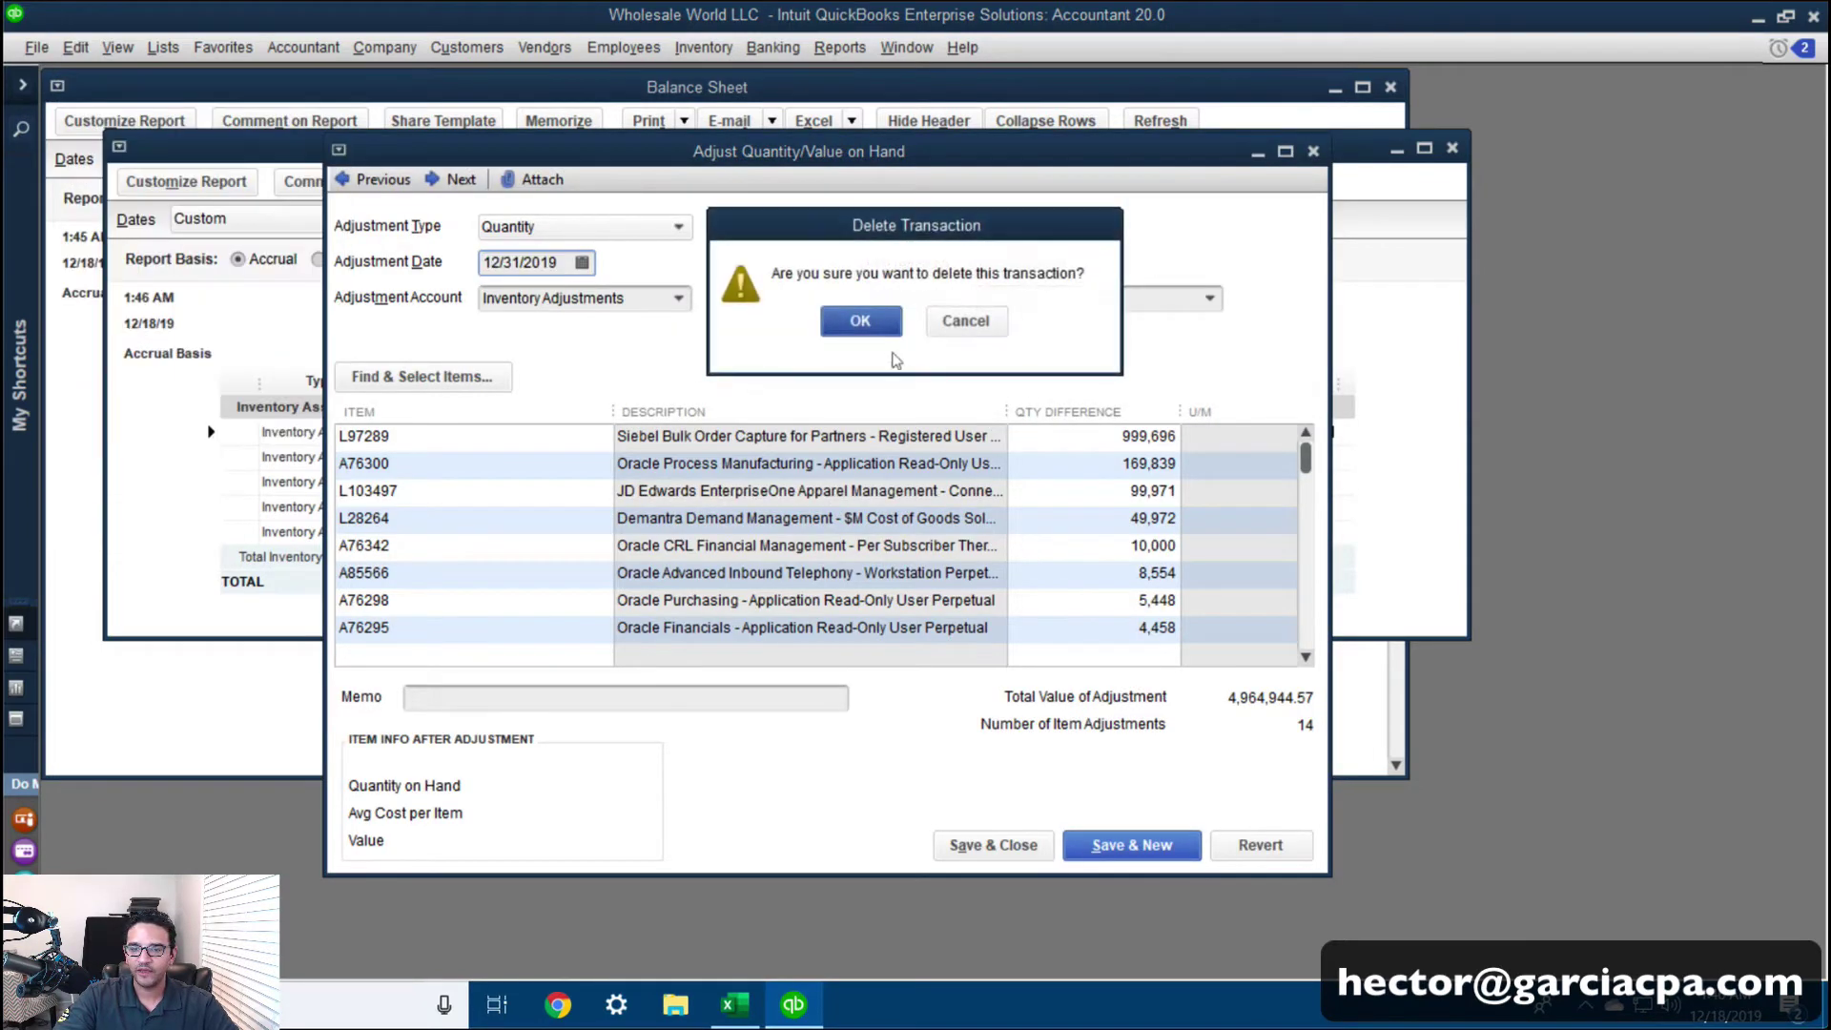
{"action": "key", "text": "Return"}
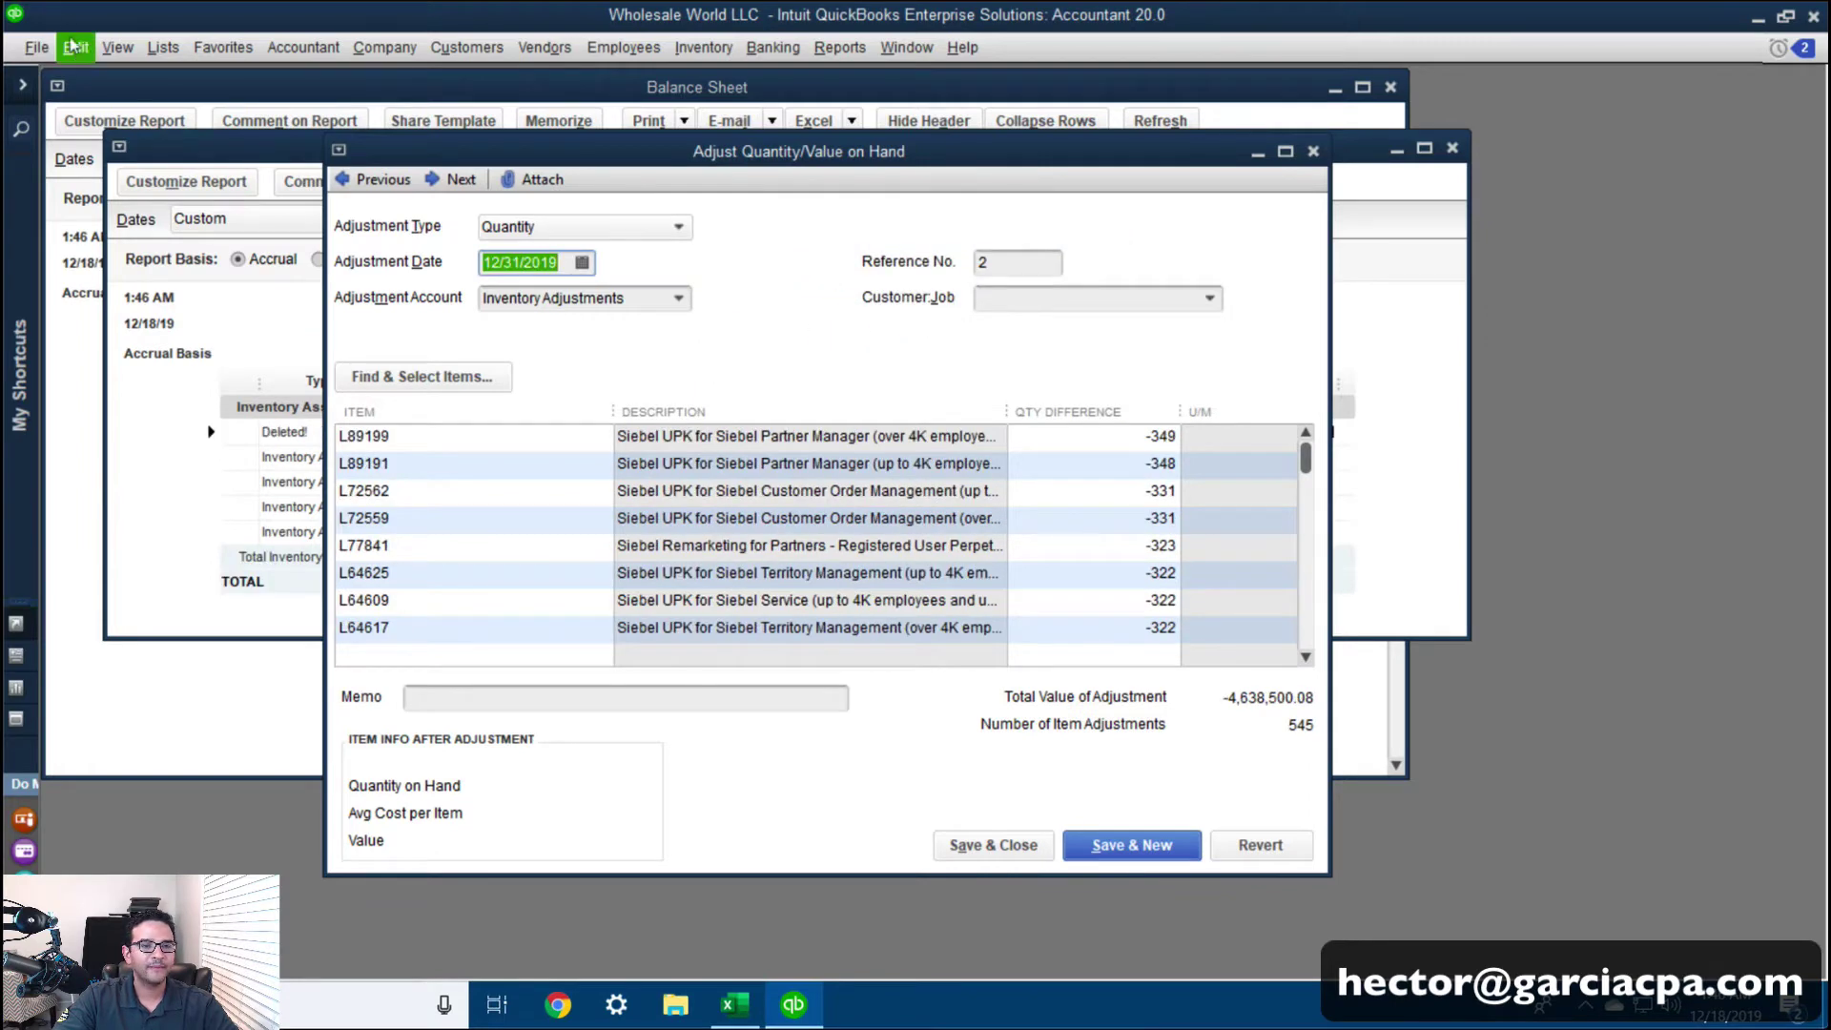
Delete inventory adjustment 2 dated 12/31/2019
{"action": "left_click", "coordinate": [75, 47]}
{"action": "left_click", "coordinate": [139, 290]}
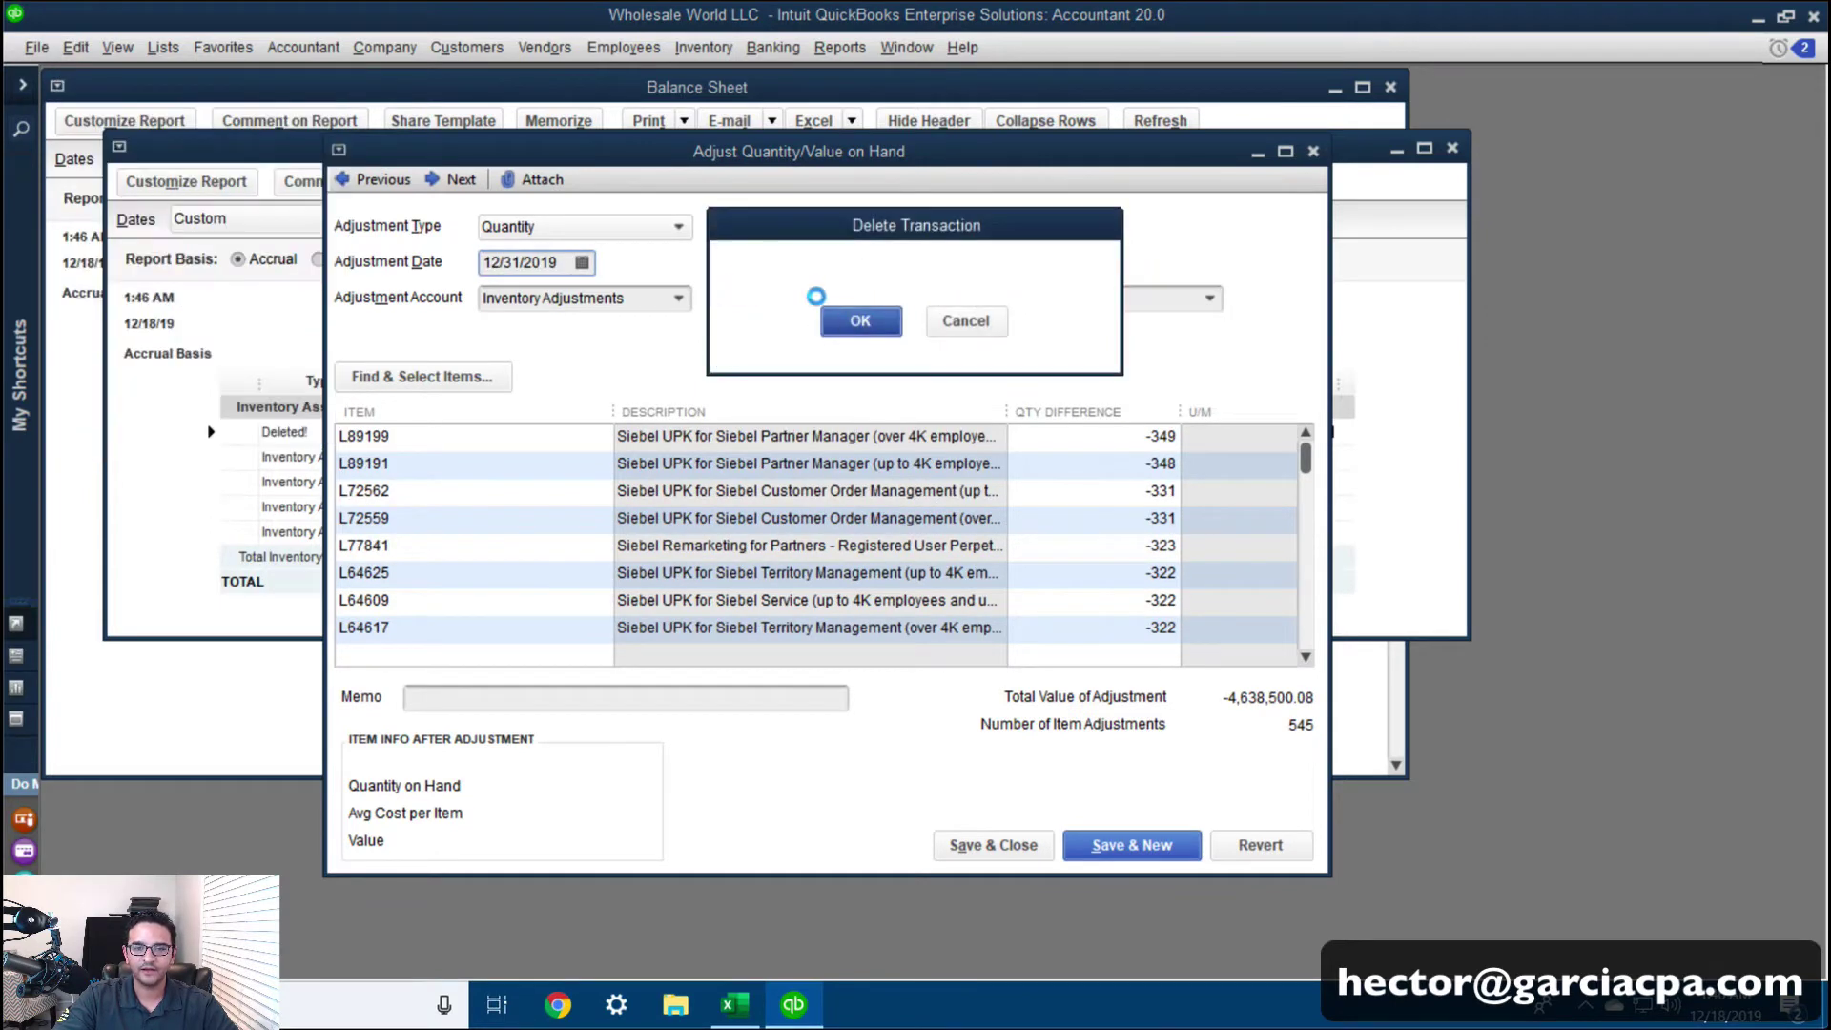
{"action": "key", "text": "Return"}
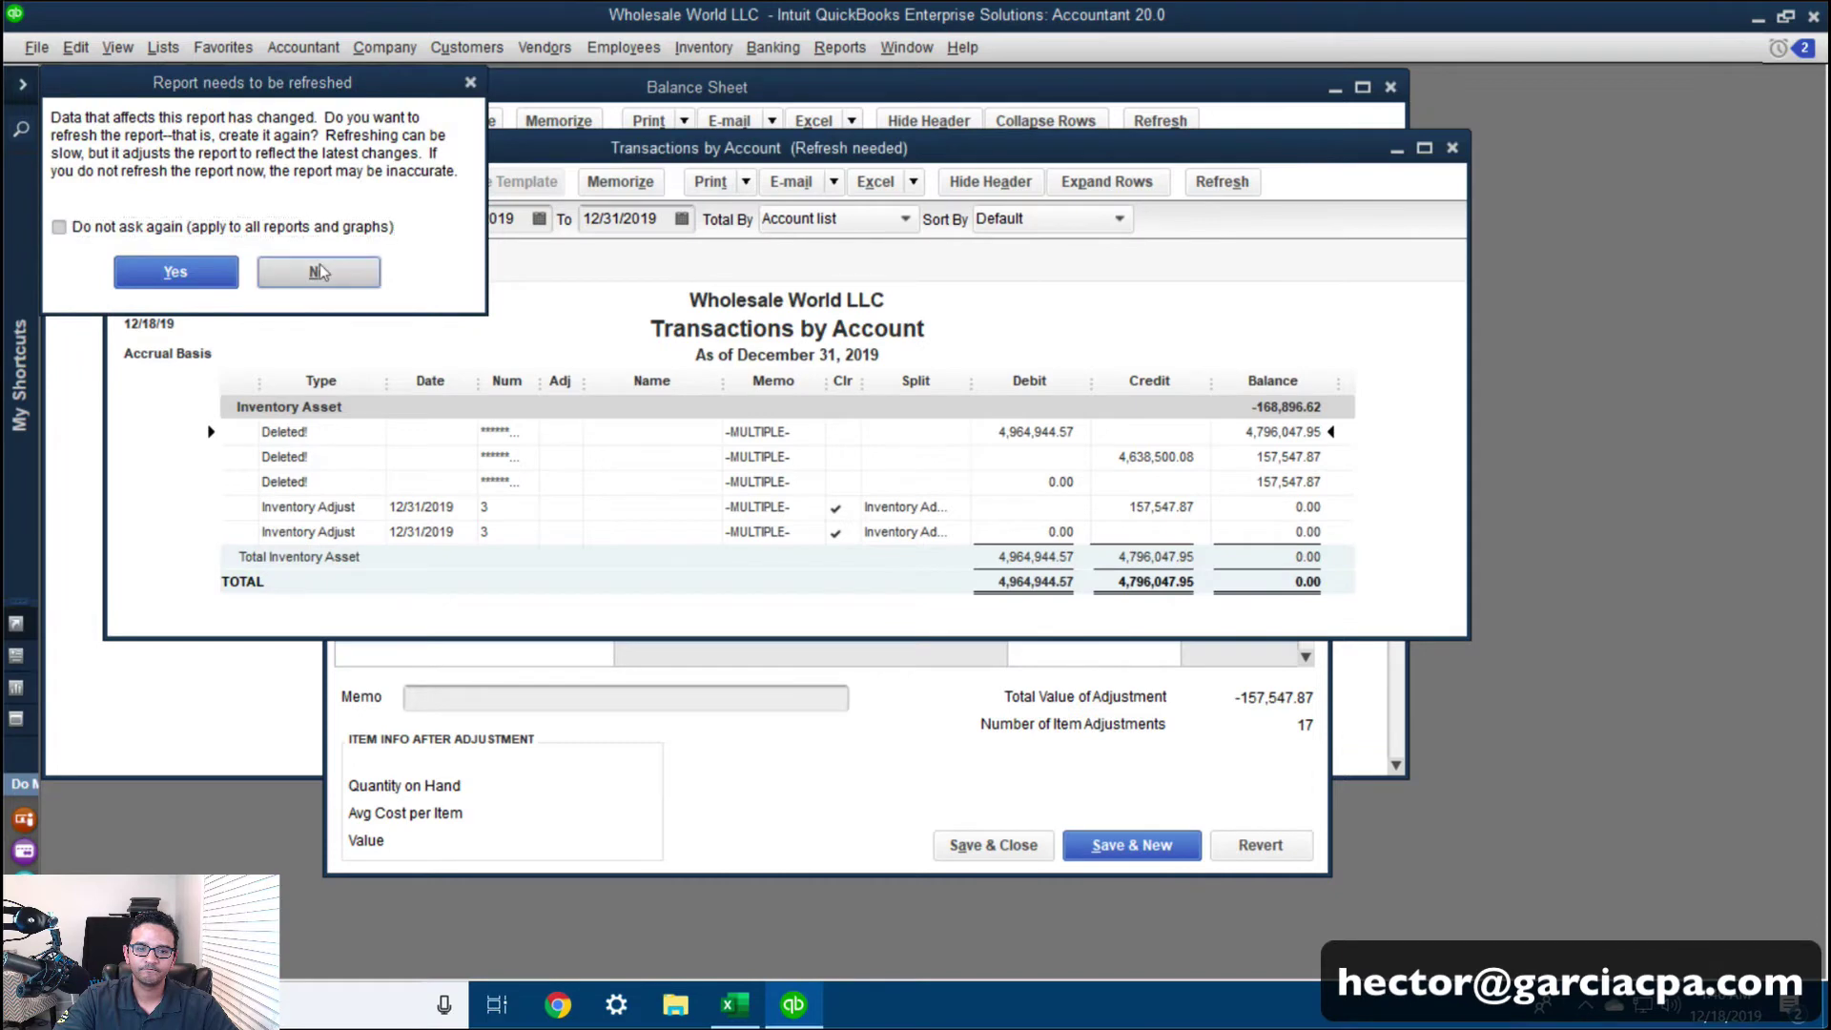
Decline refreshing the report and delete inventory adjustment 3 dated 12/31/2019
{"action": "left_click", "coordinate": [320, 272]}
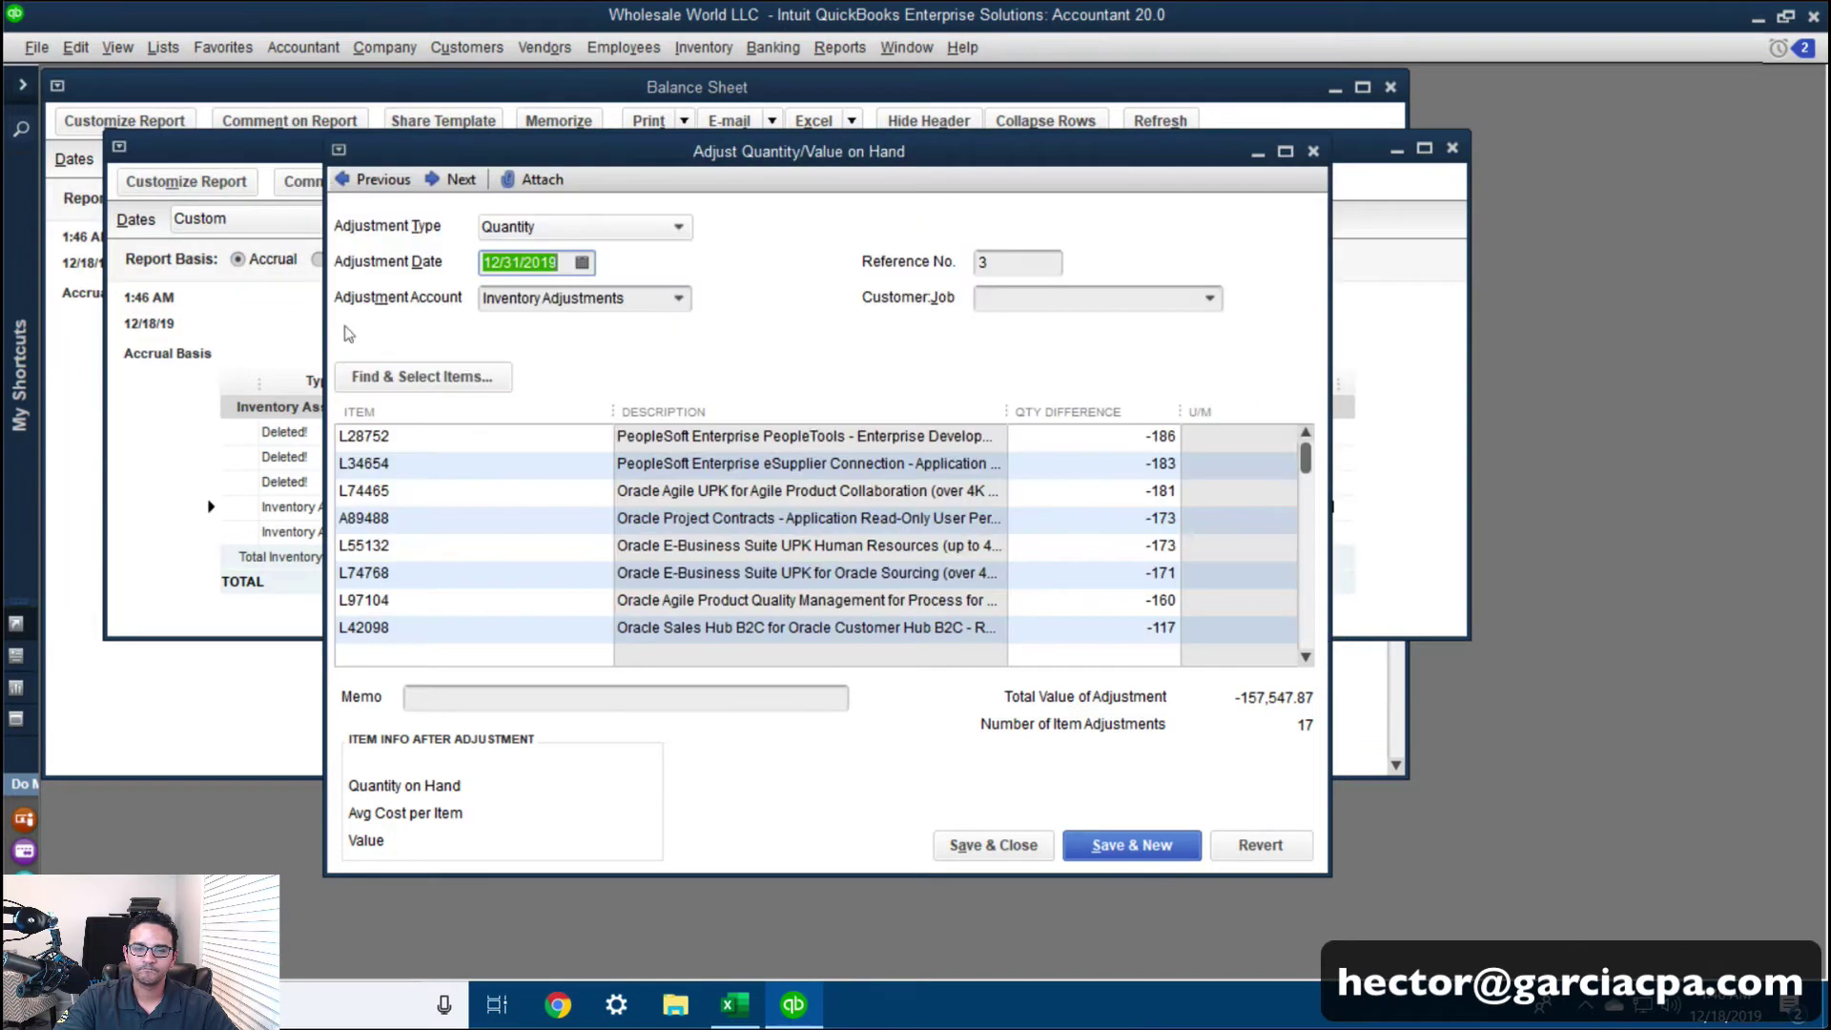
{"action": "left_click", "coordinate": [76, 47]}
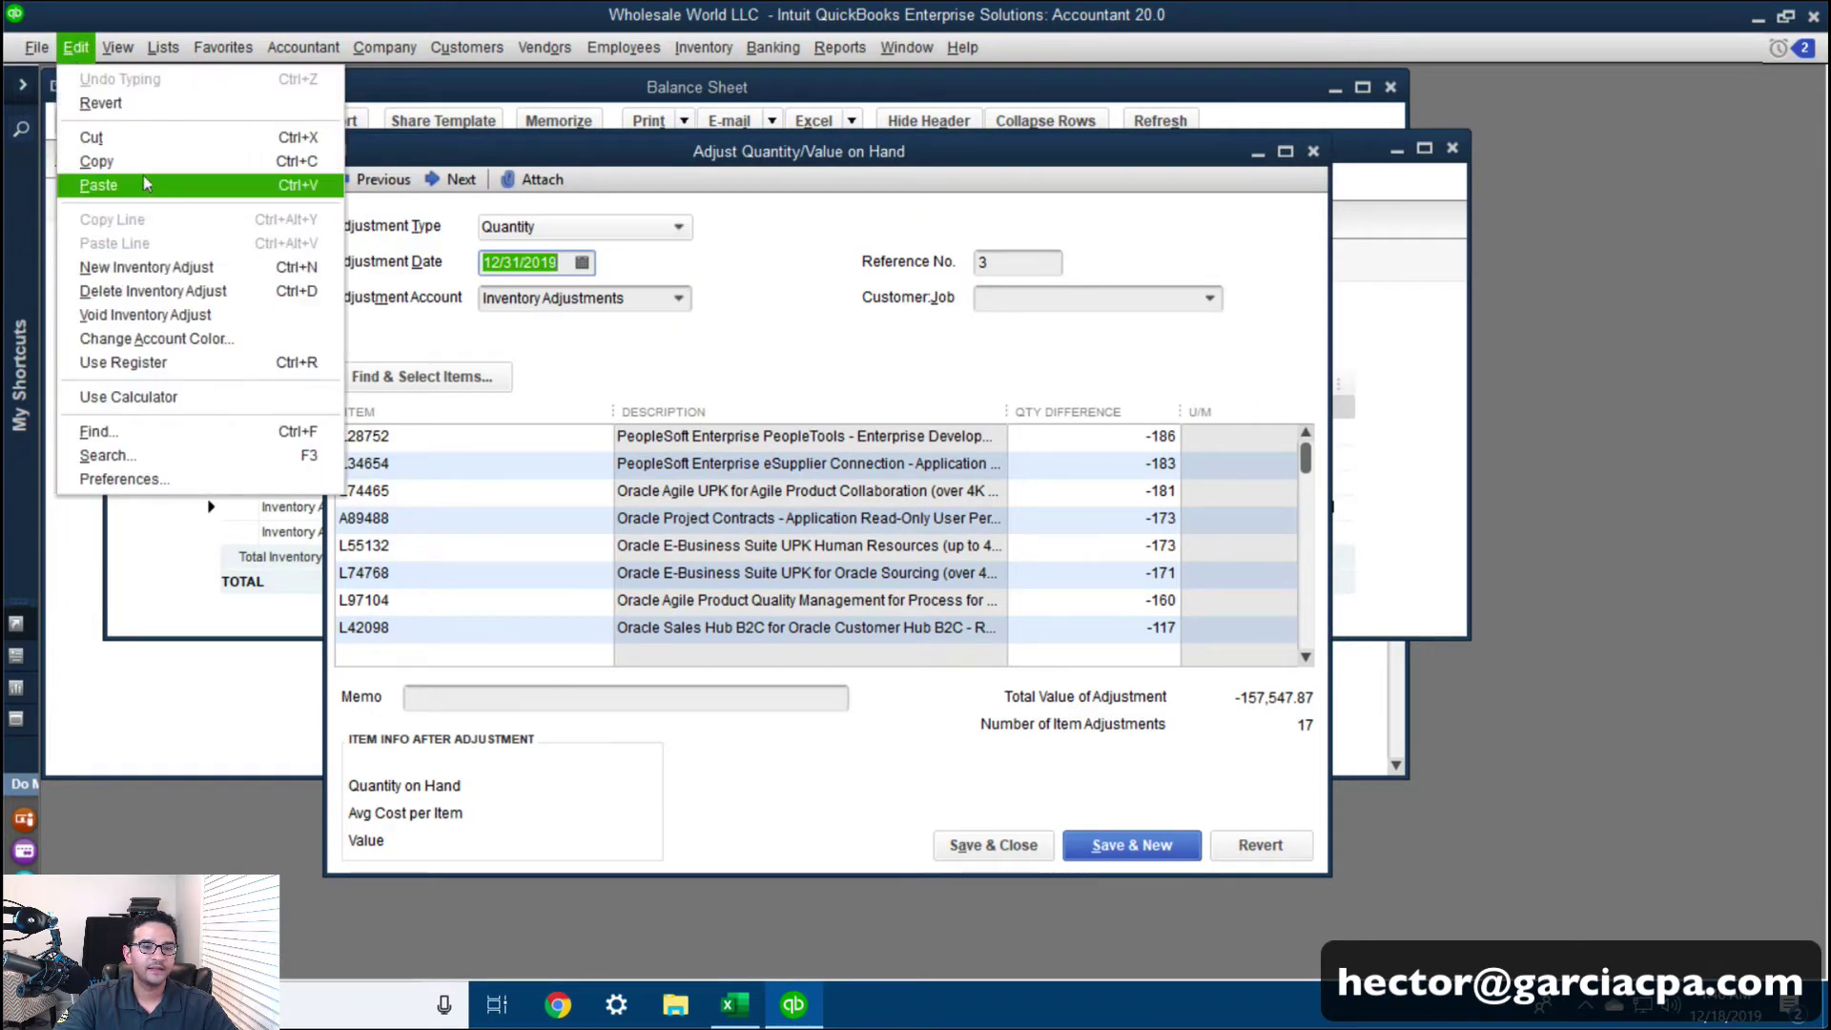
{"action": "left_click", "coordinate": [143, 290]}
{"action": "left_click", "coordinate": [861, 318]}
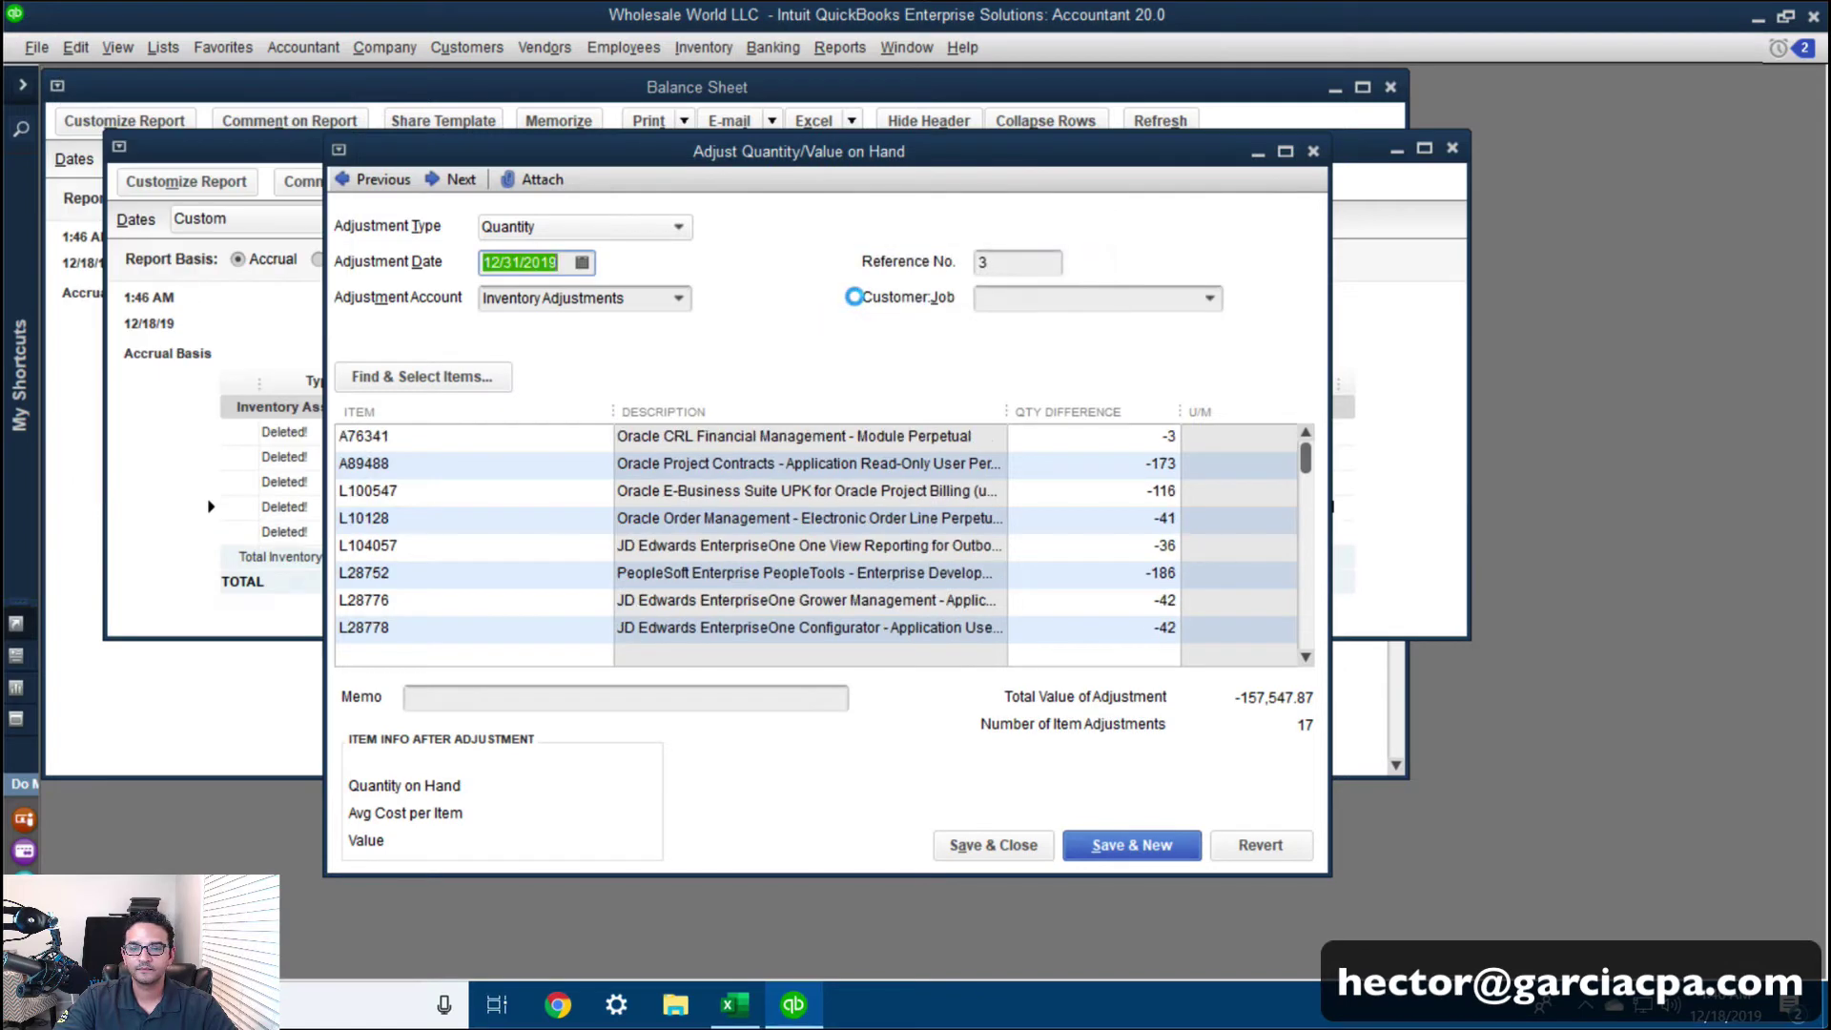
Close the adjustment form, then refresh and close the Inventory Asset transactions report
{"action": "left_click", "coordinate": [1313, 151]}
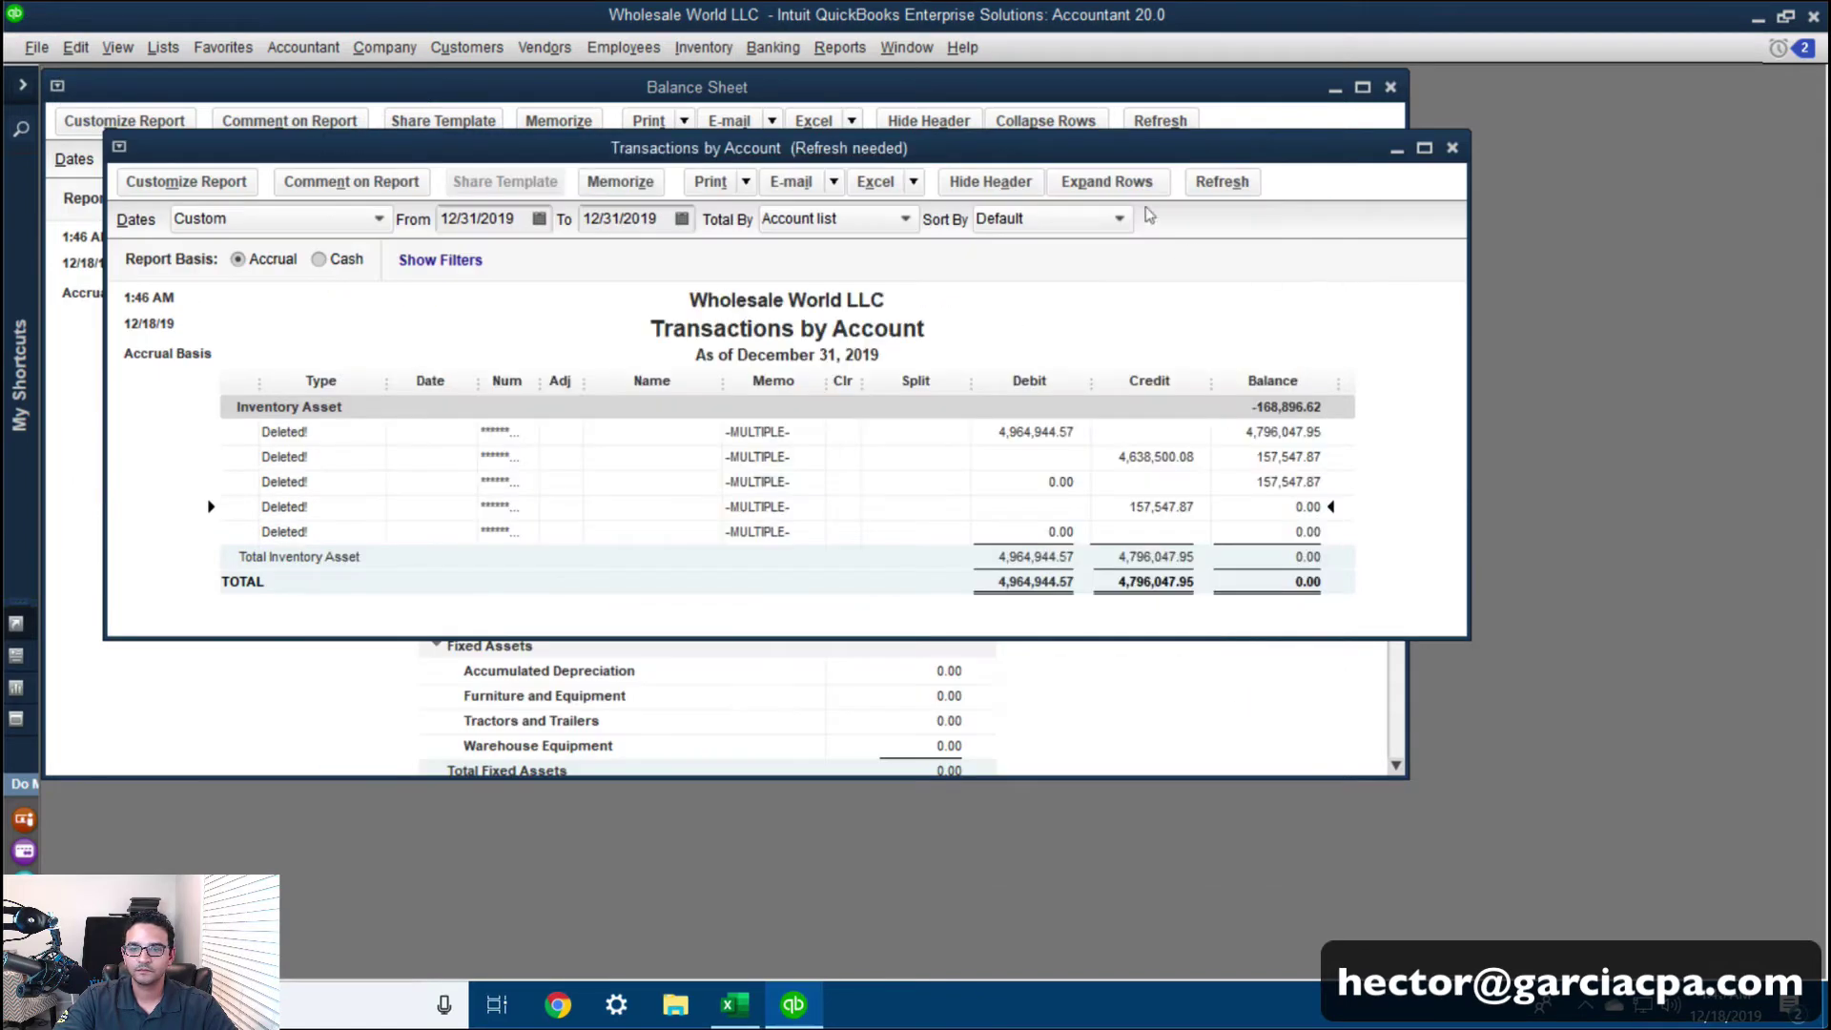
{"action": "left_click", "coordinate": [1221, 181]}
{"action": "left_click", "coordinate": [1452, 146]}
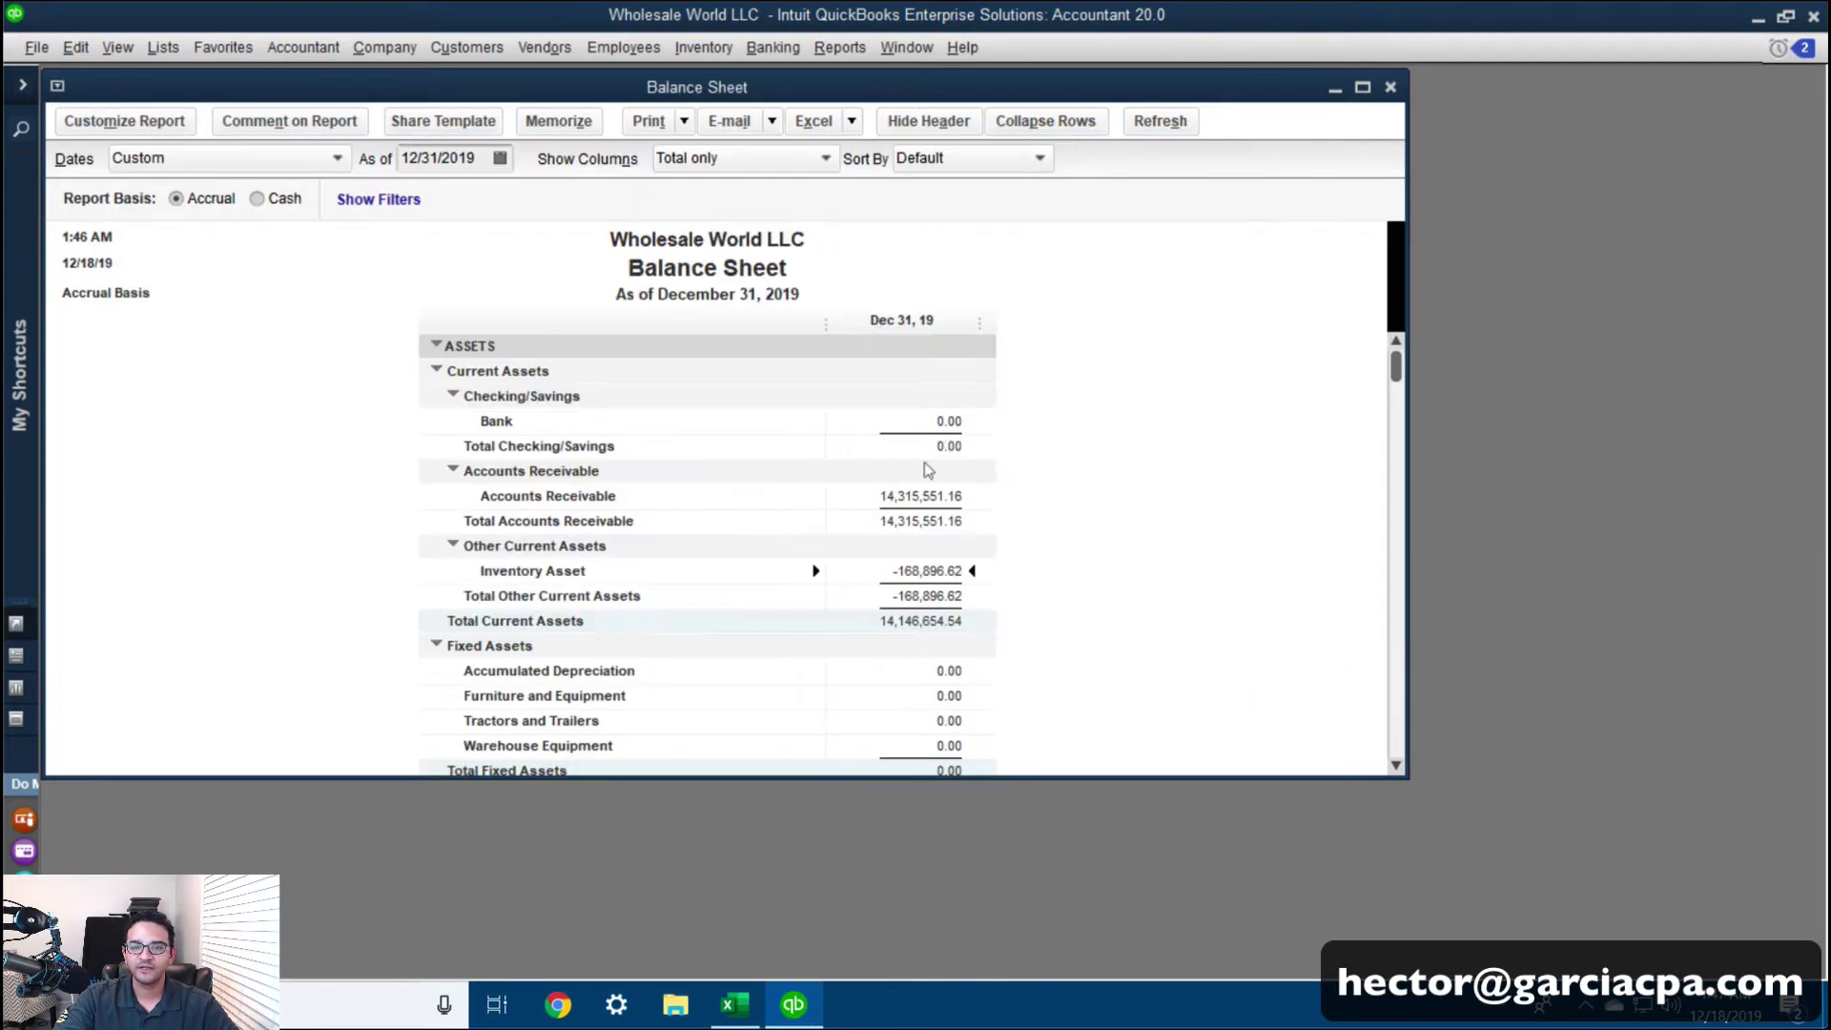
Examine the Inventory Asset balance on the refreshed balance sheet
{"action": "scroll", "coordinate": [920, 568], "scroll_direction": "down", "scroll_amount": 2}
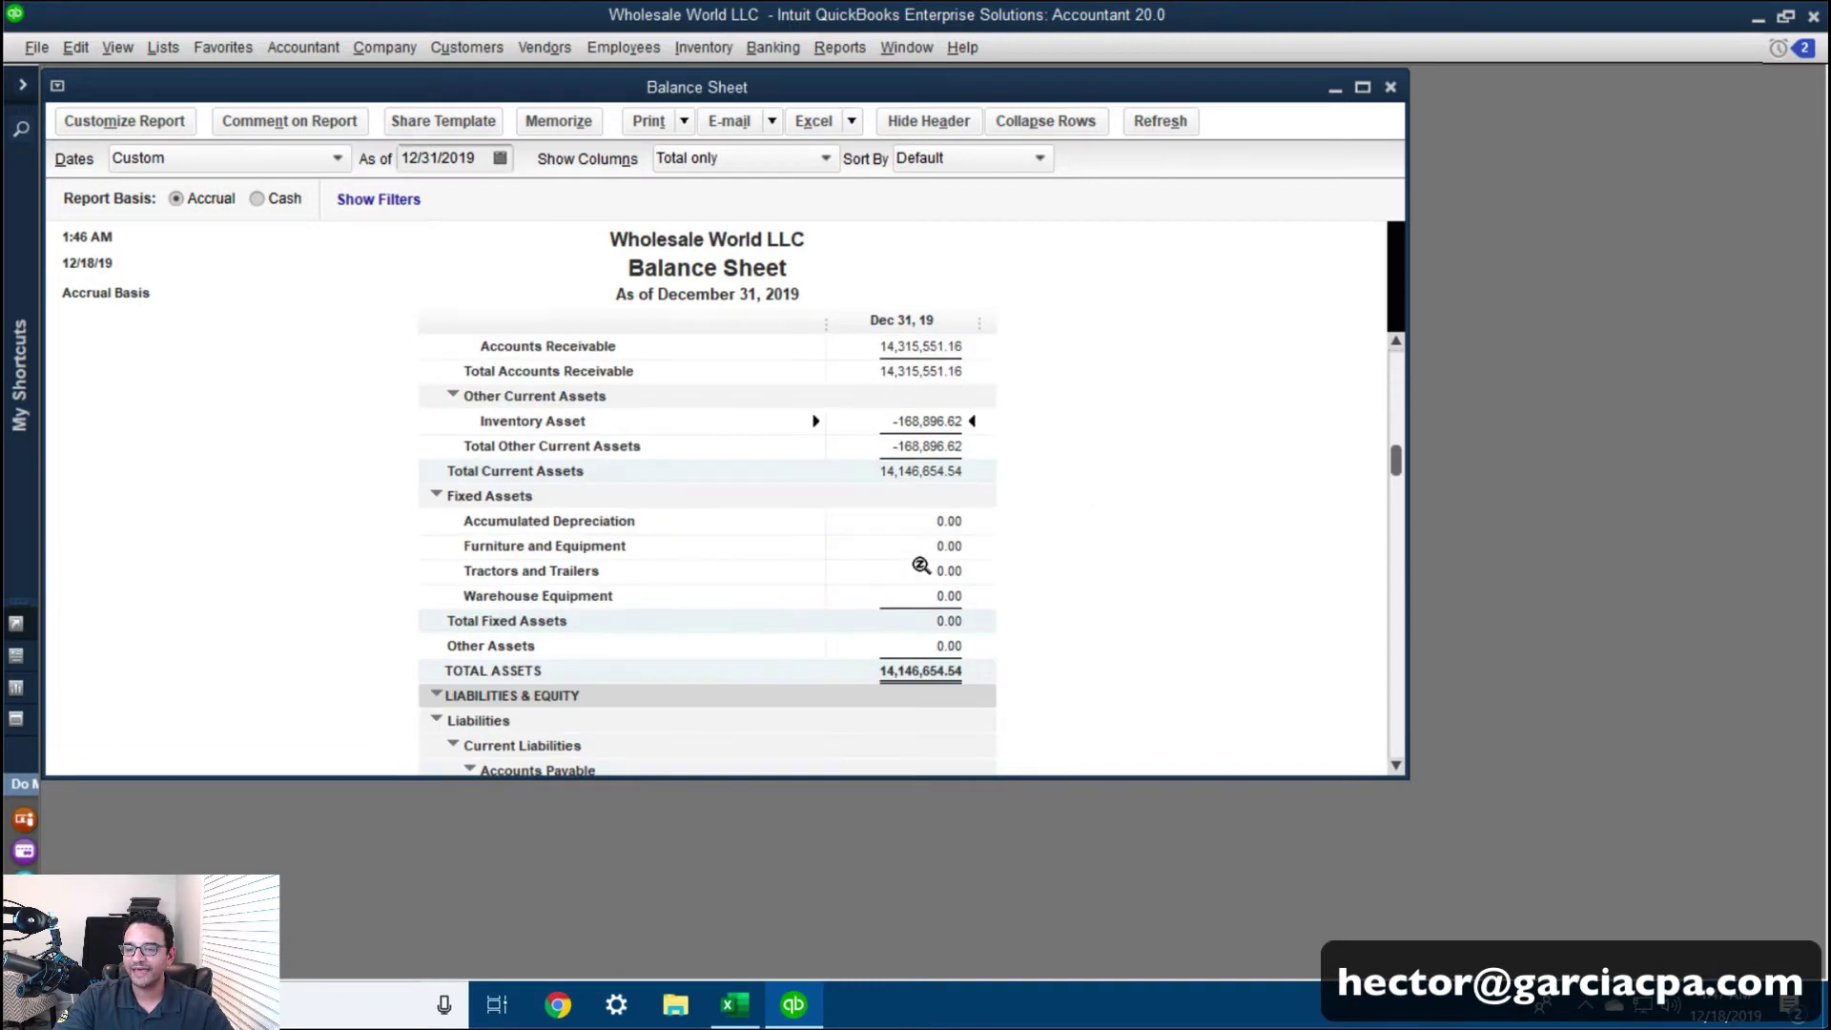
{"action": "scroll", "coordinate": [936, 512], "scroll_direction": "up", "scroll_amount": 2}
{"action": "key", "text": "super+plus"}
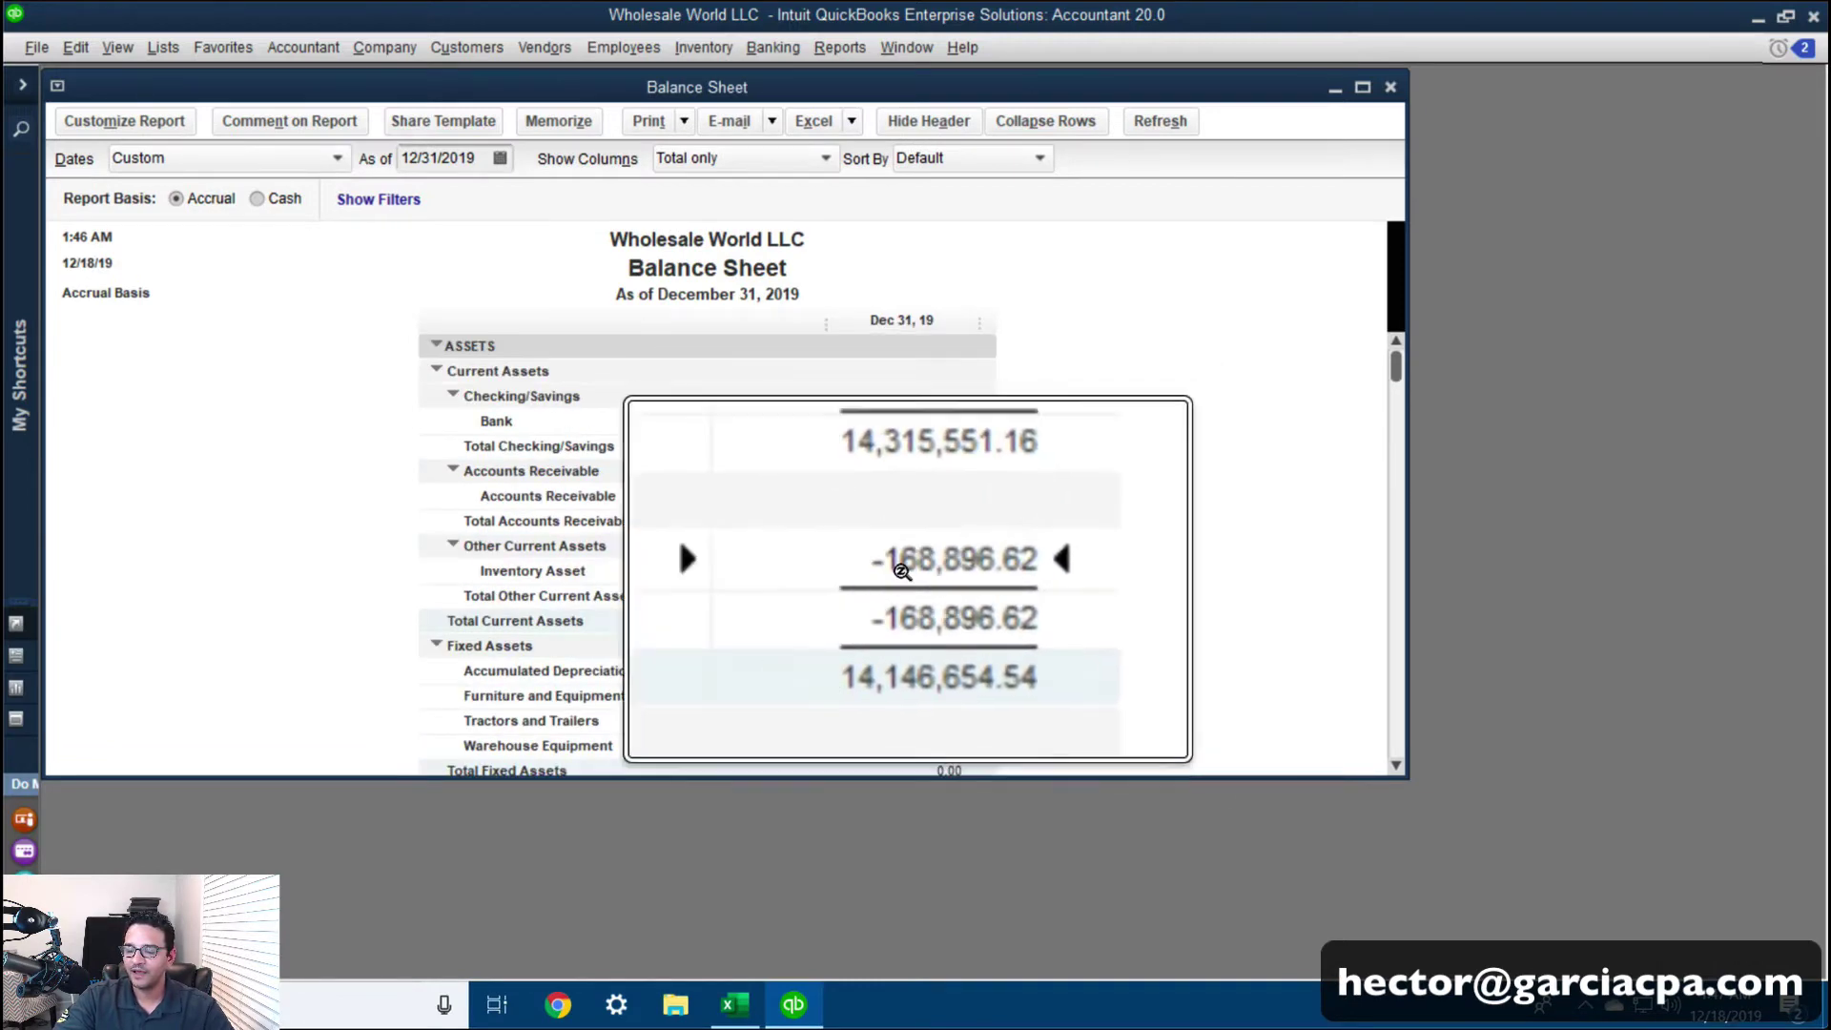
{"action": "key", "text": "super+Escape"}
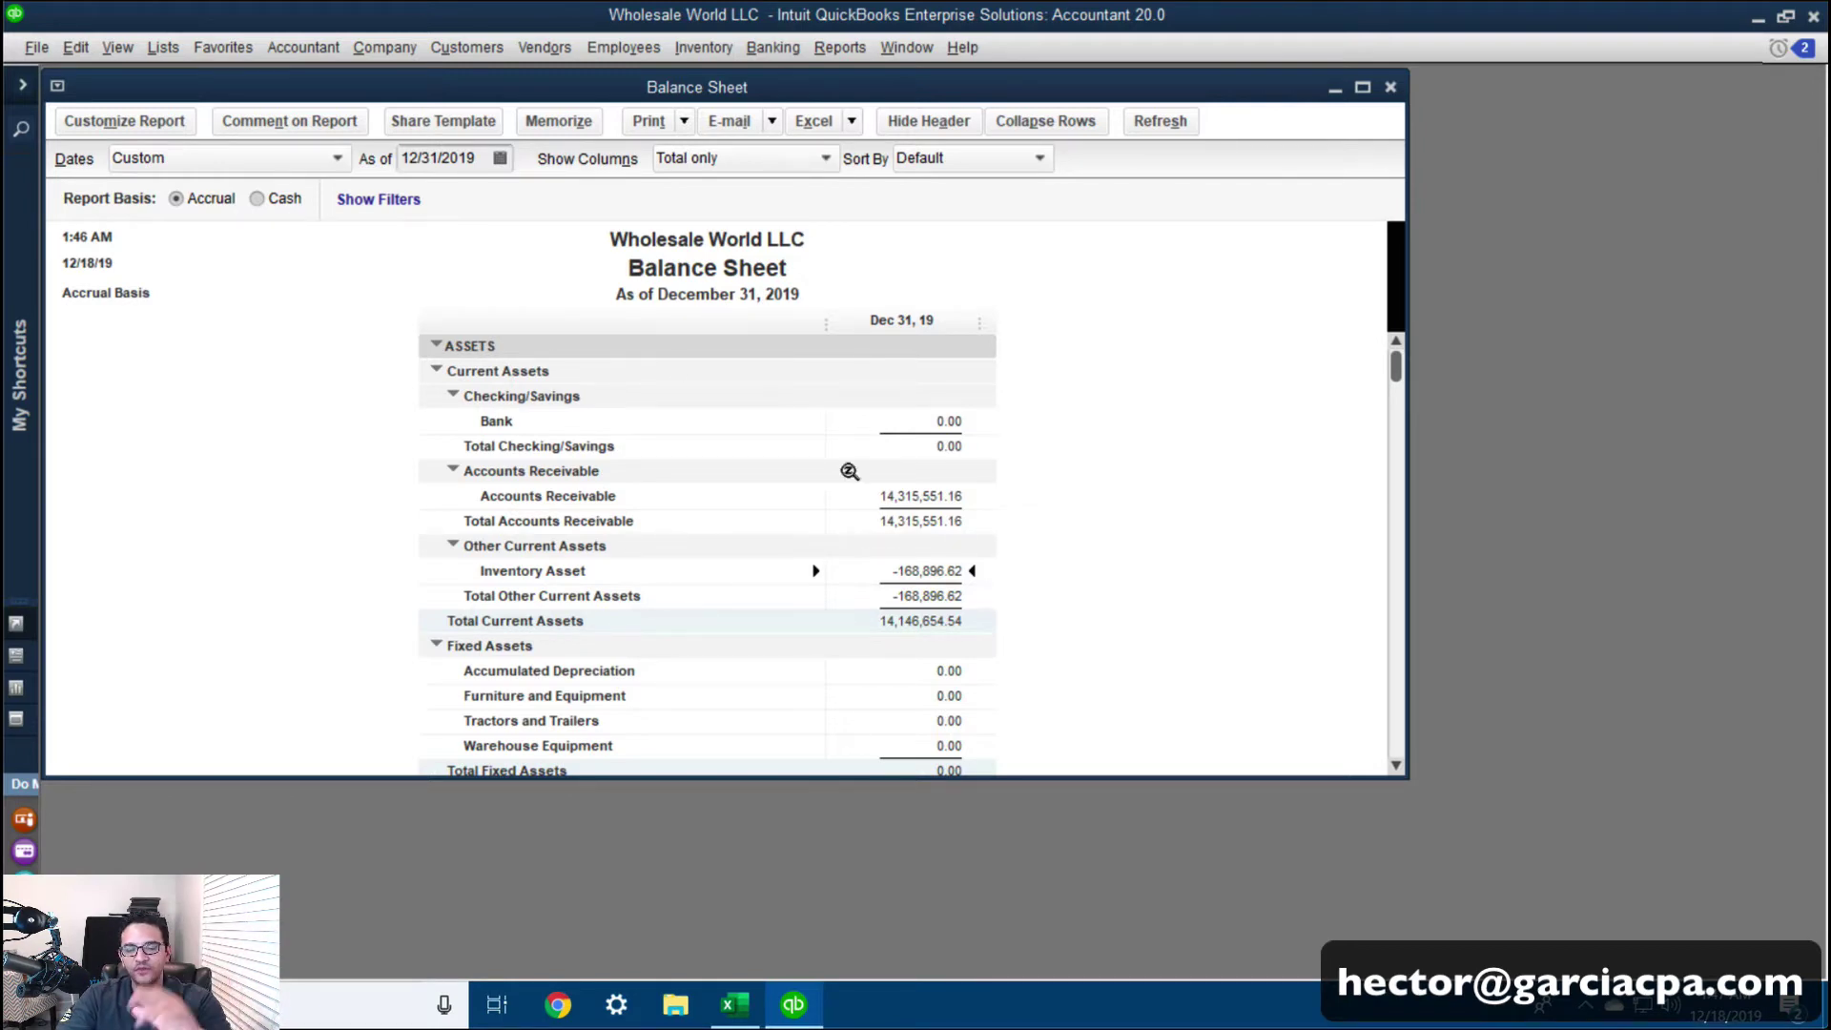
Set the company preferences for reports and graphs to show items by name only and save the preferences
{"action": "left_click", "coordinate": [75, 48]}
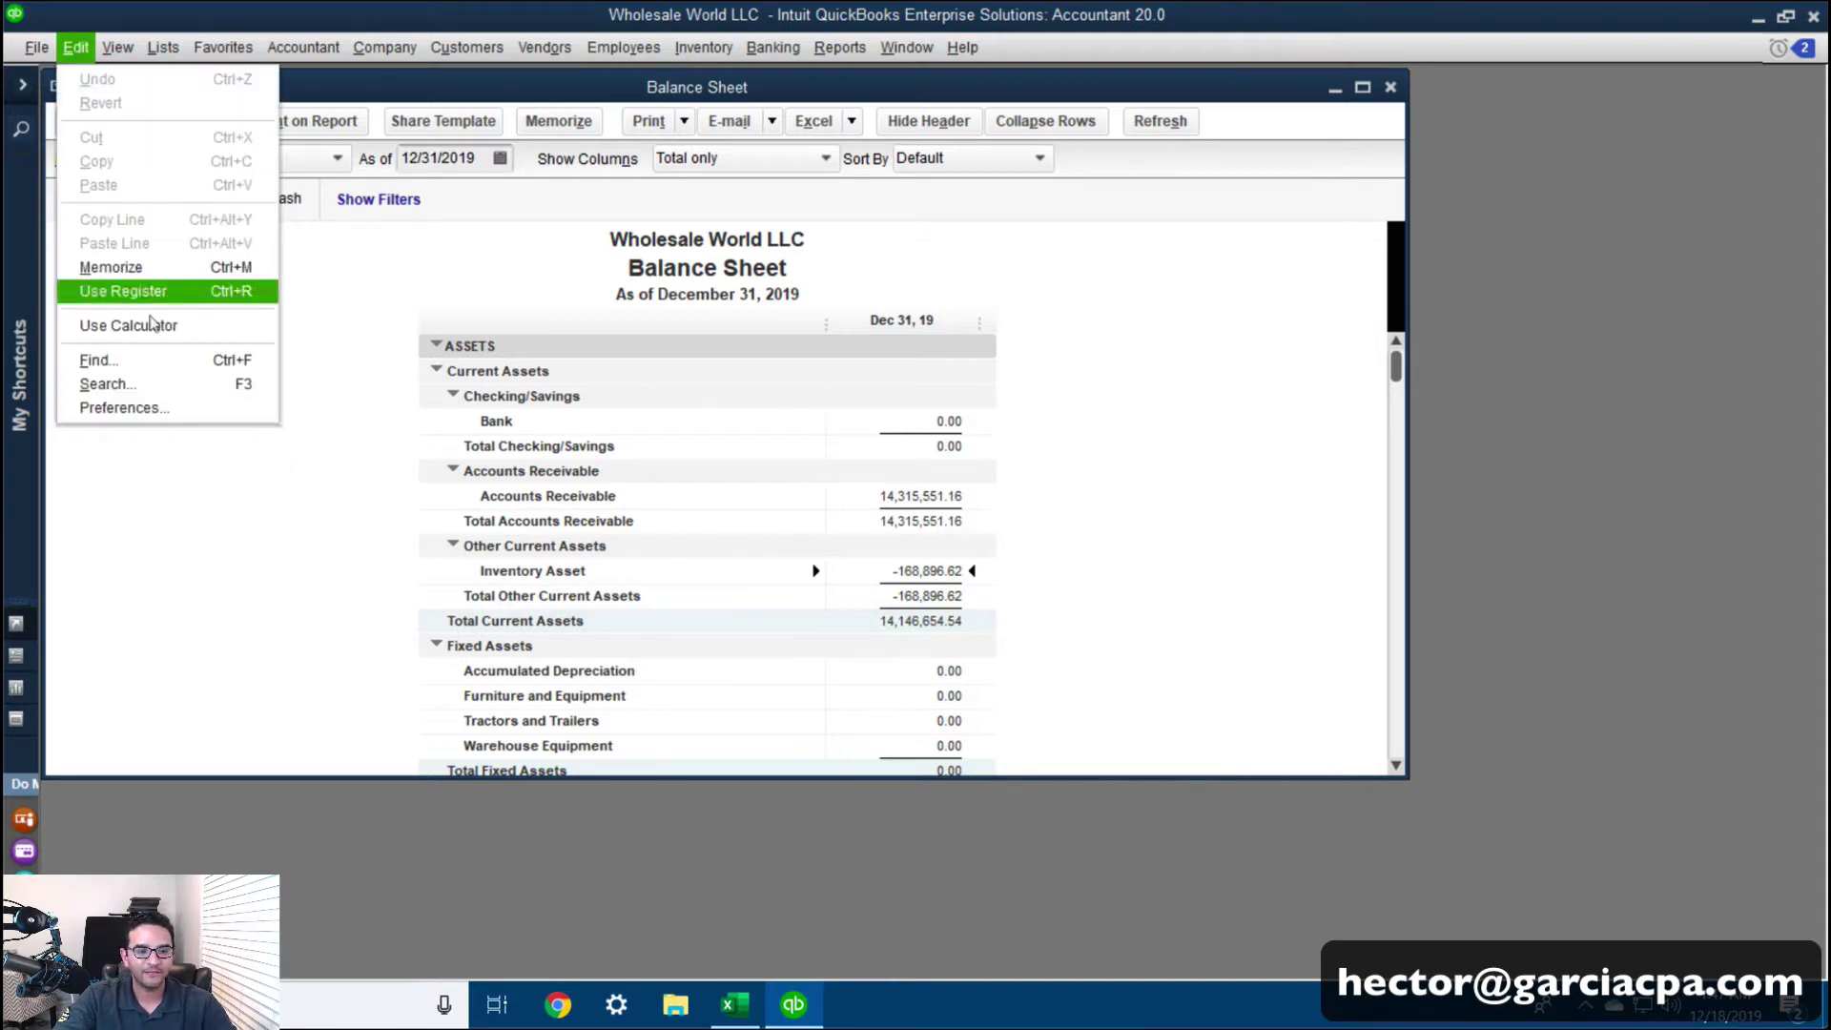
{"action": "left_click", "coordinate": [143, 406]}
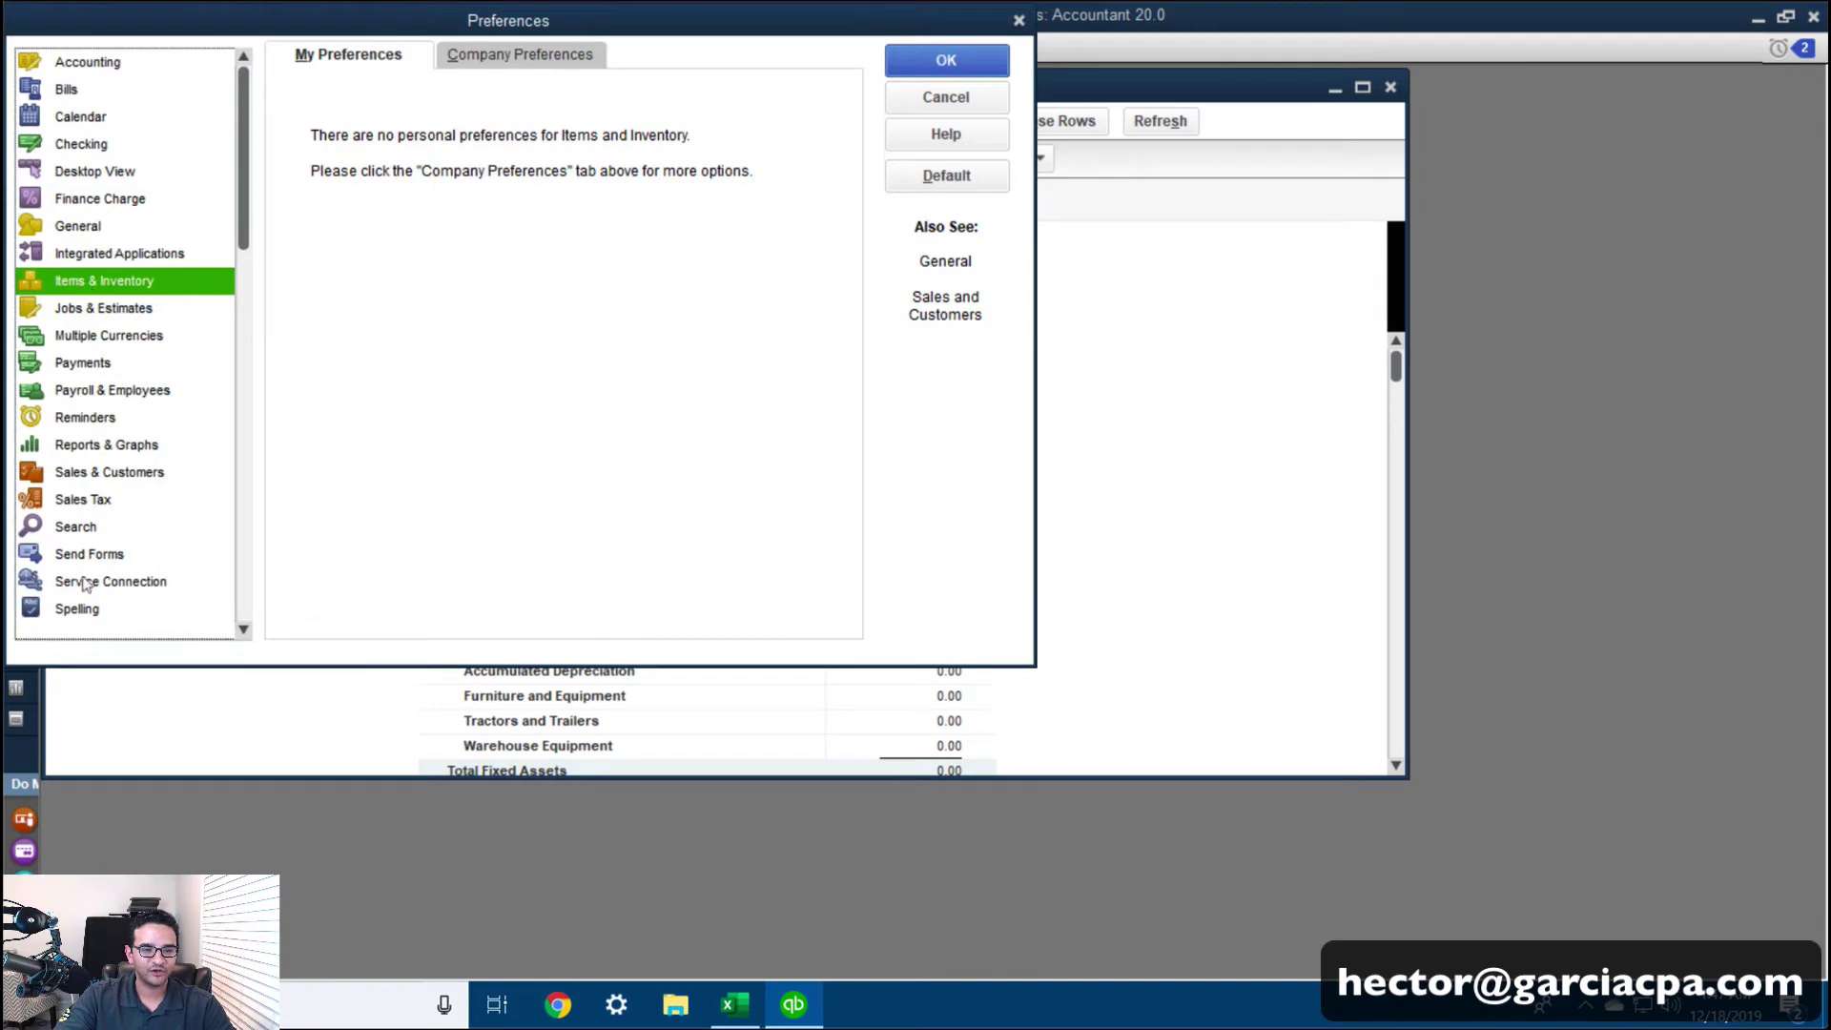
{"action": "left_click", "coordinate": [89, 446]}
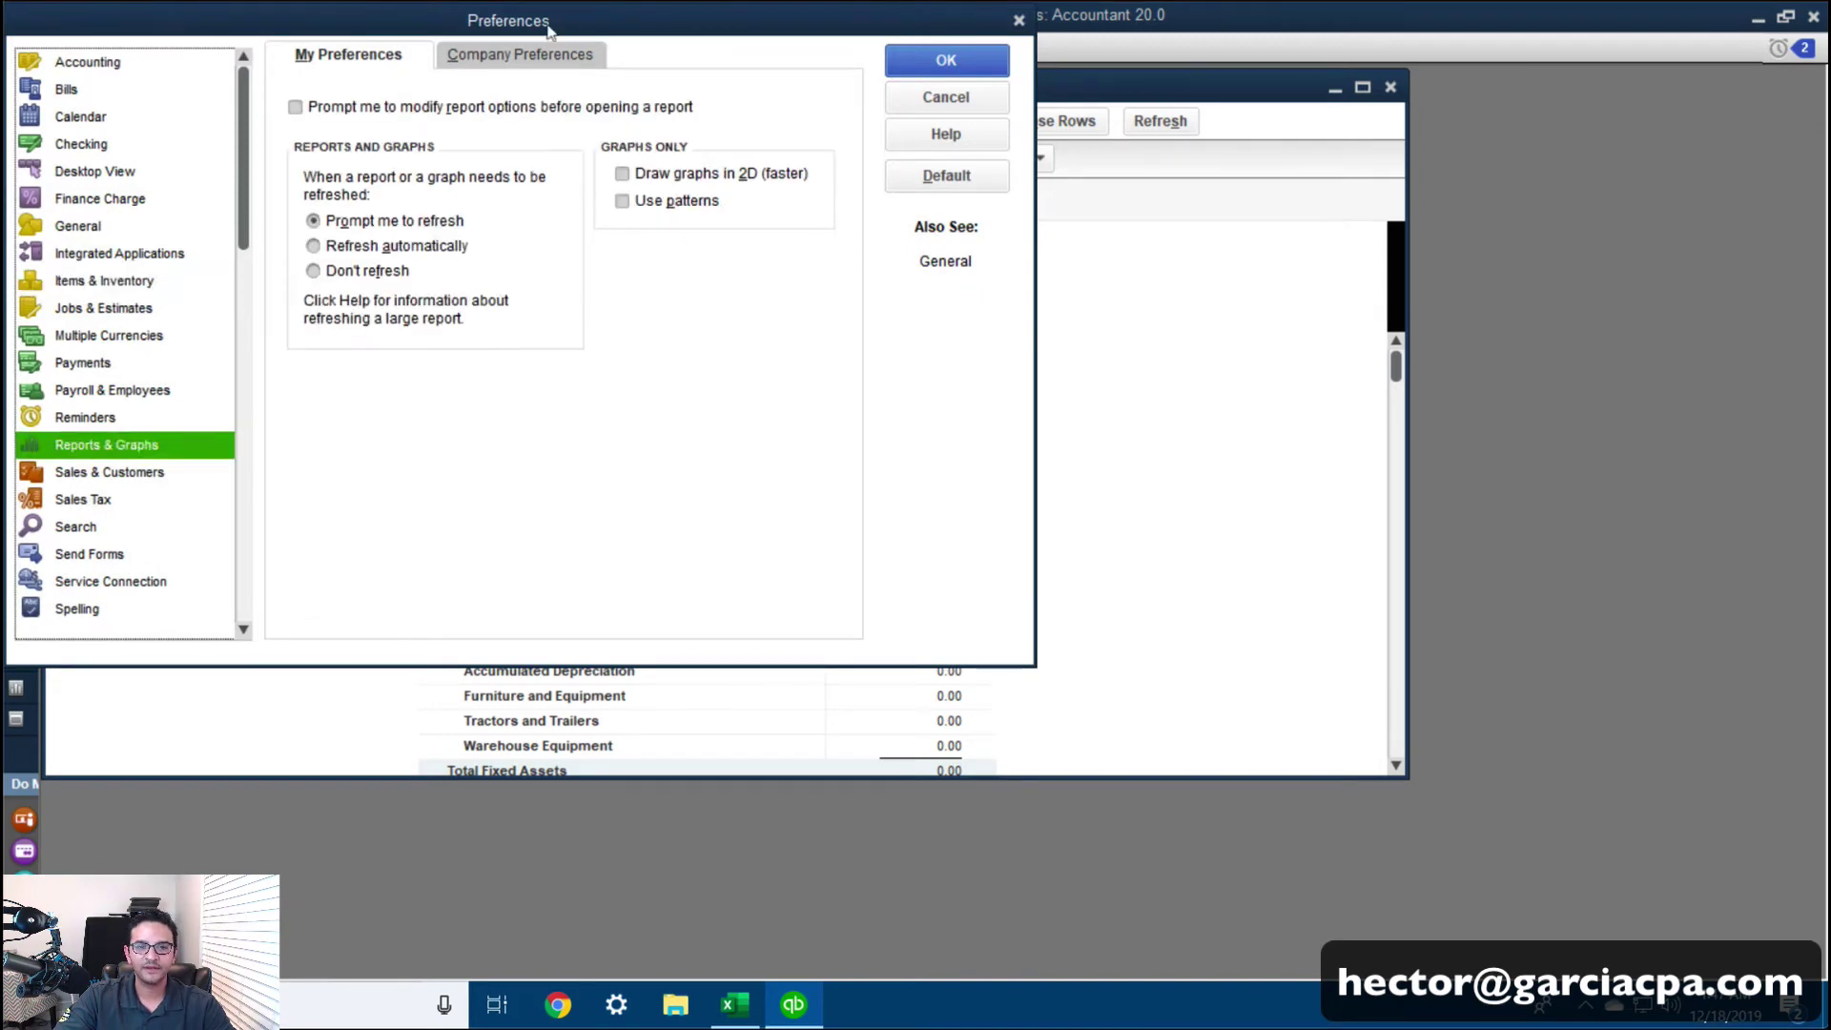
{"action": "left_click", "coordinate": [521, 57]}
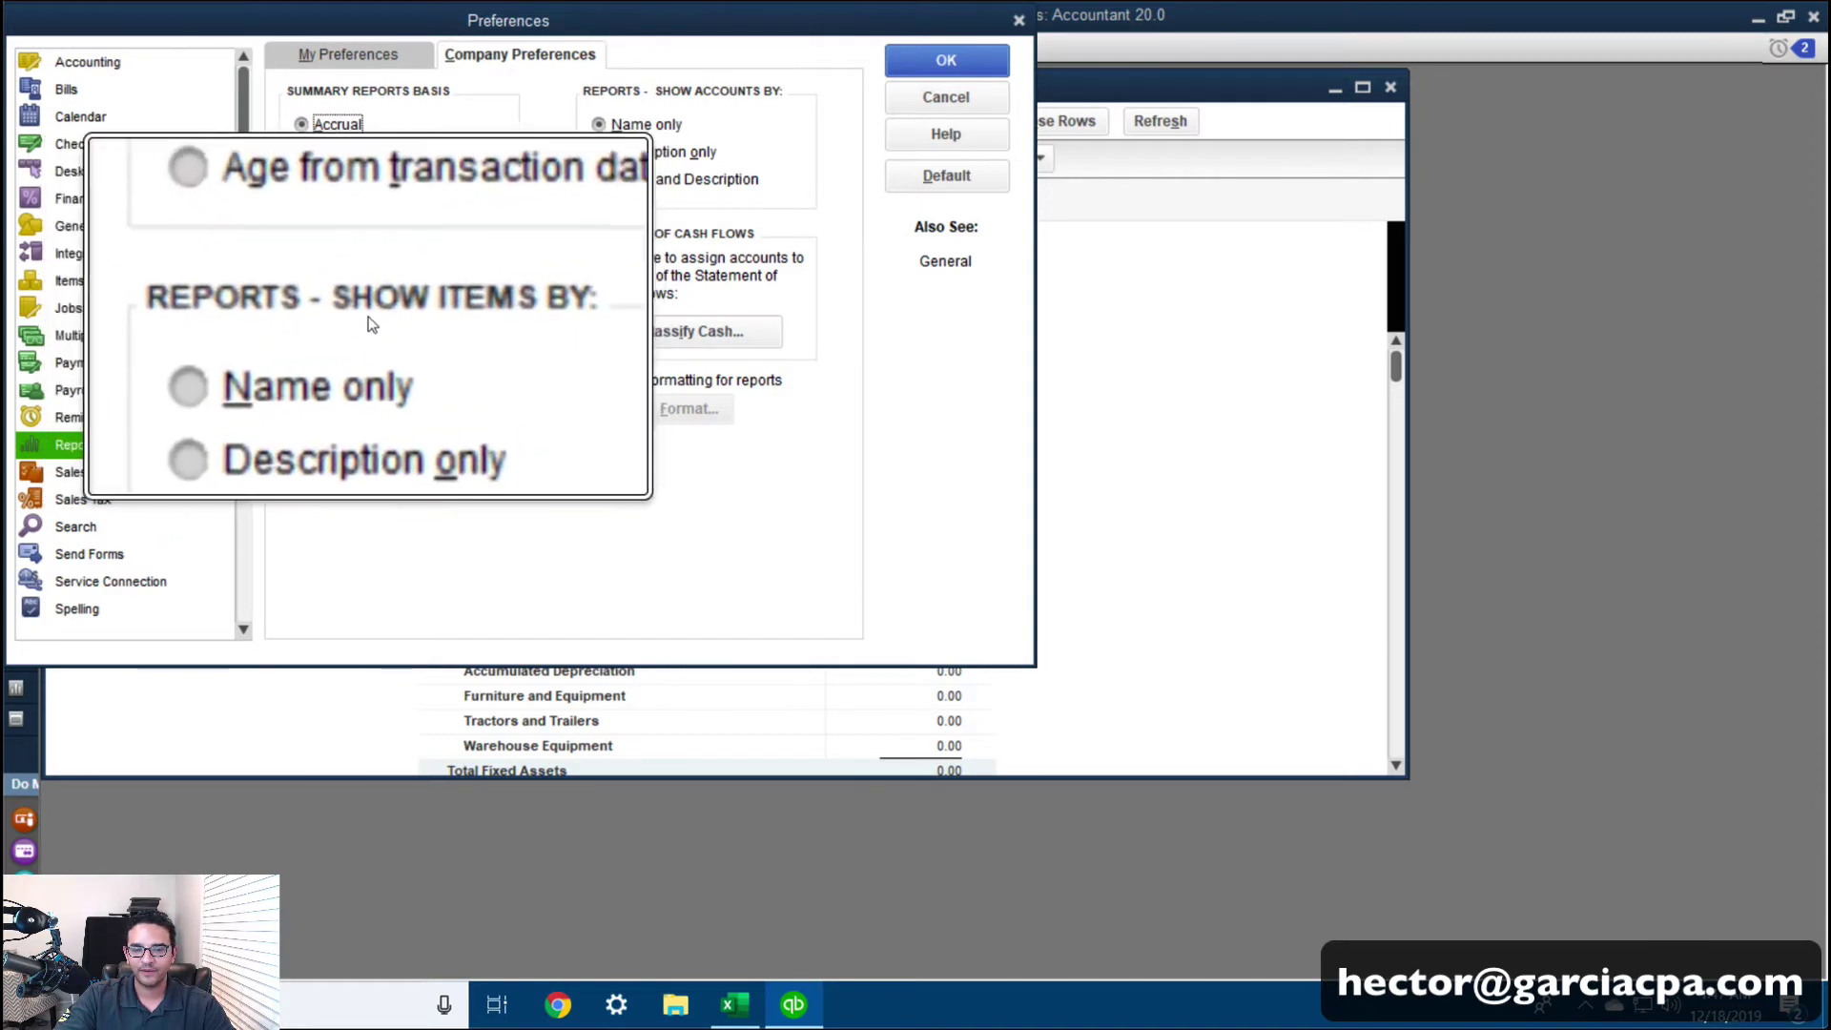
{"action": "left_click", "coordinate": [343, 348]}
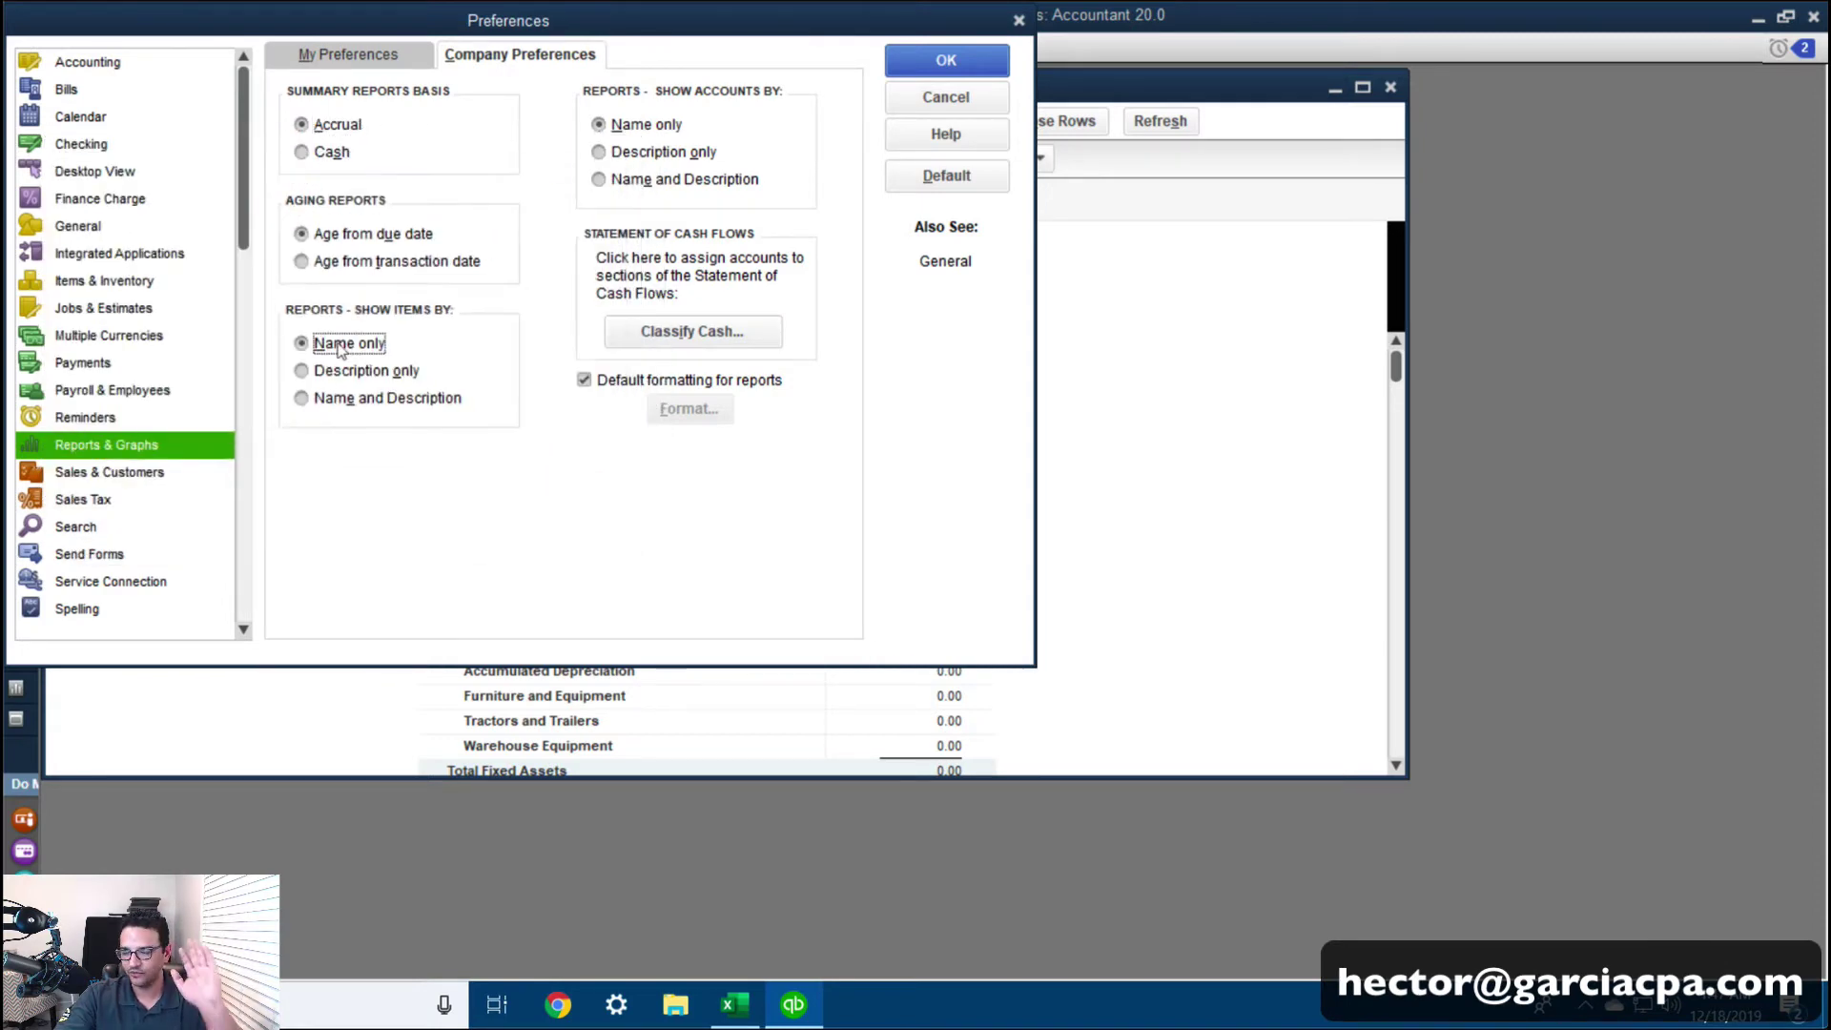
{"action": "left_click", "coordinate": [944, 60]}
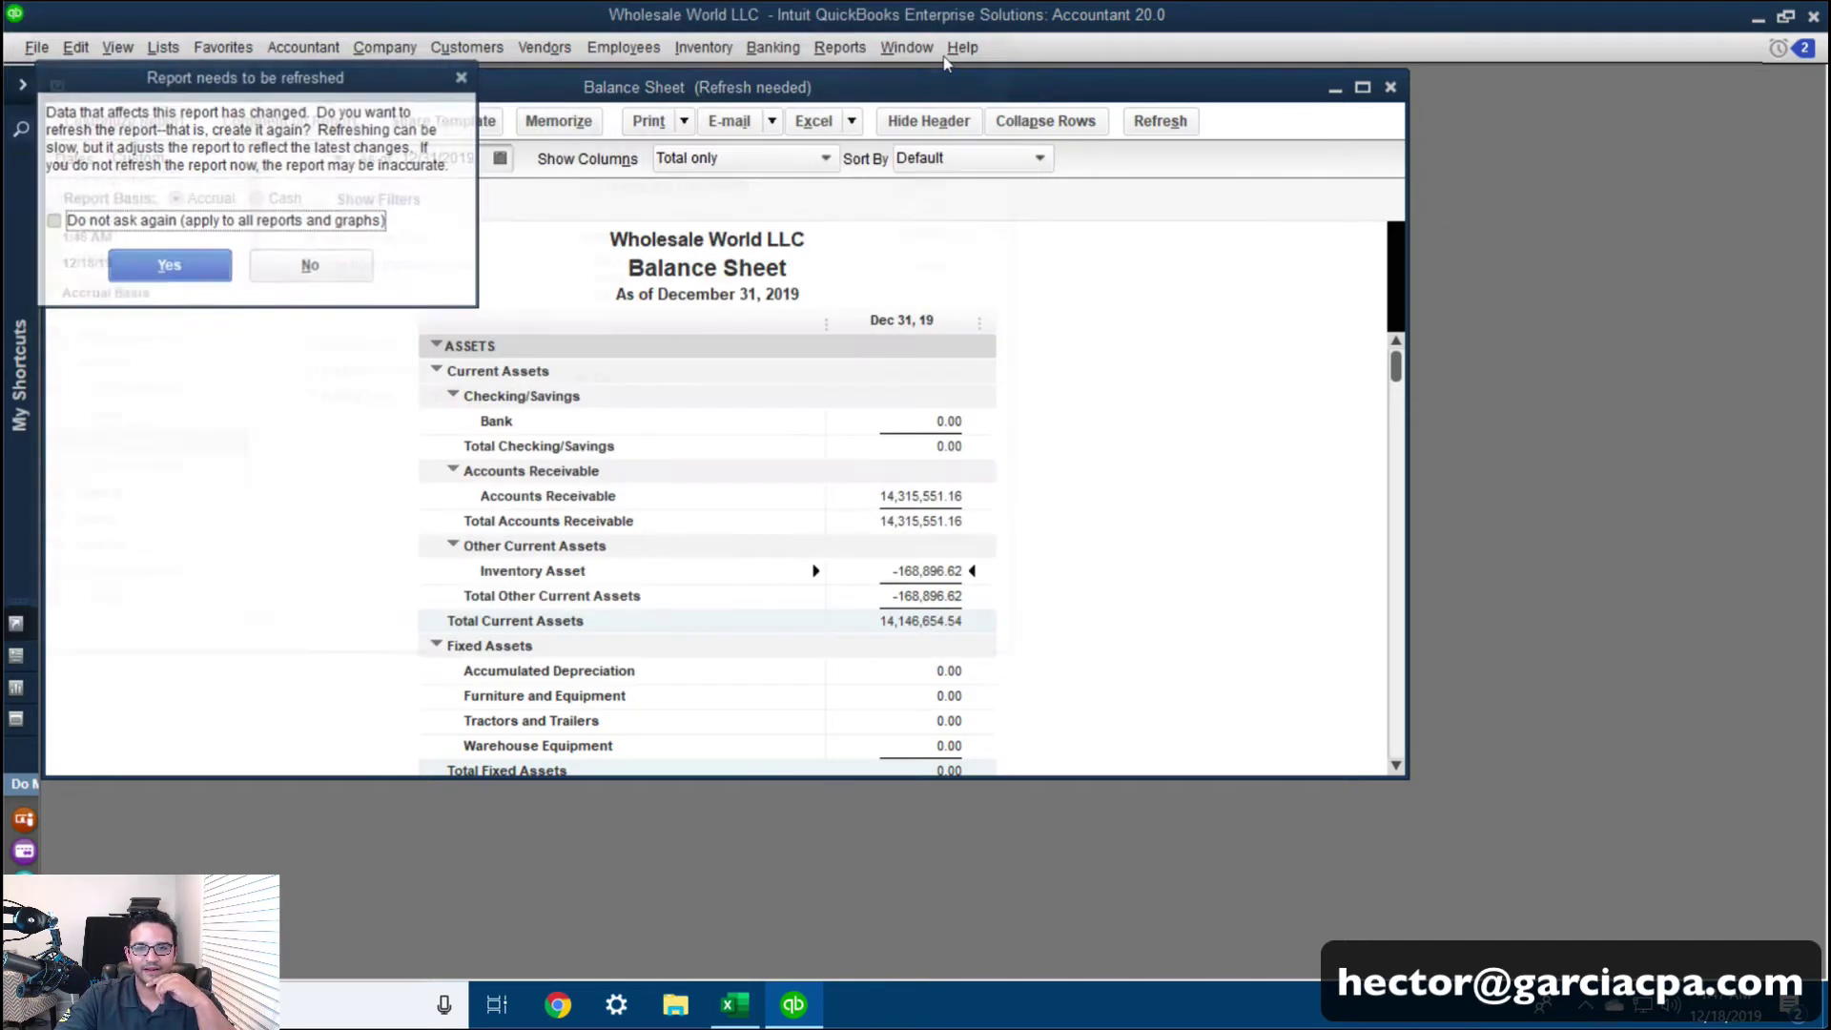
Refresh the balance sheet and close it without memorizing the report
{"action": "left_click", "coordinate": [196, 271]}
{"action": "left_click", "coordinate": [1390, 87]}
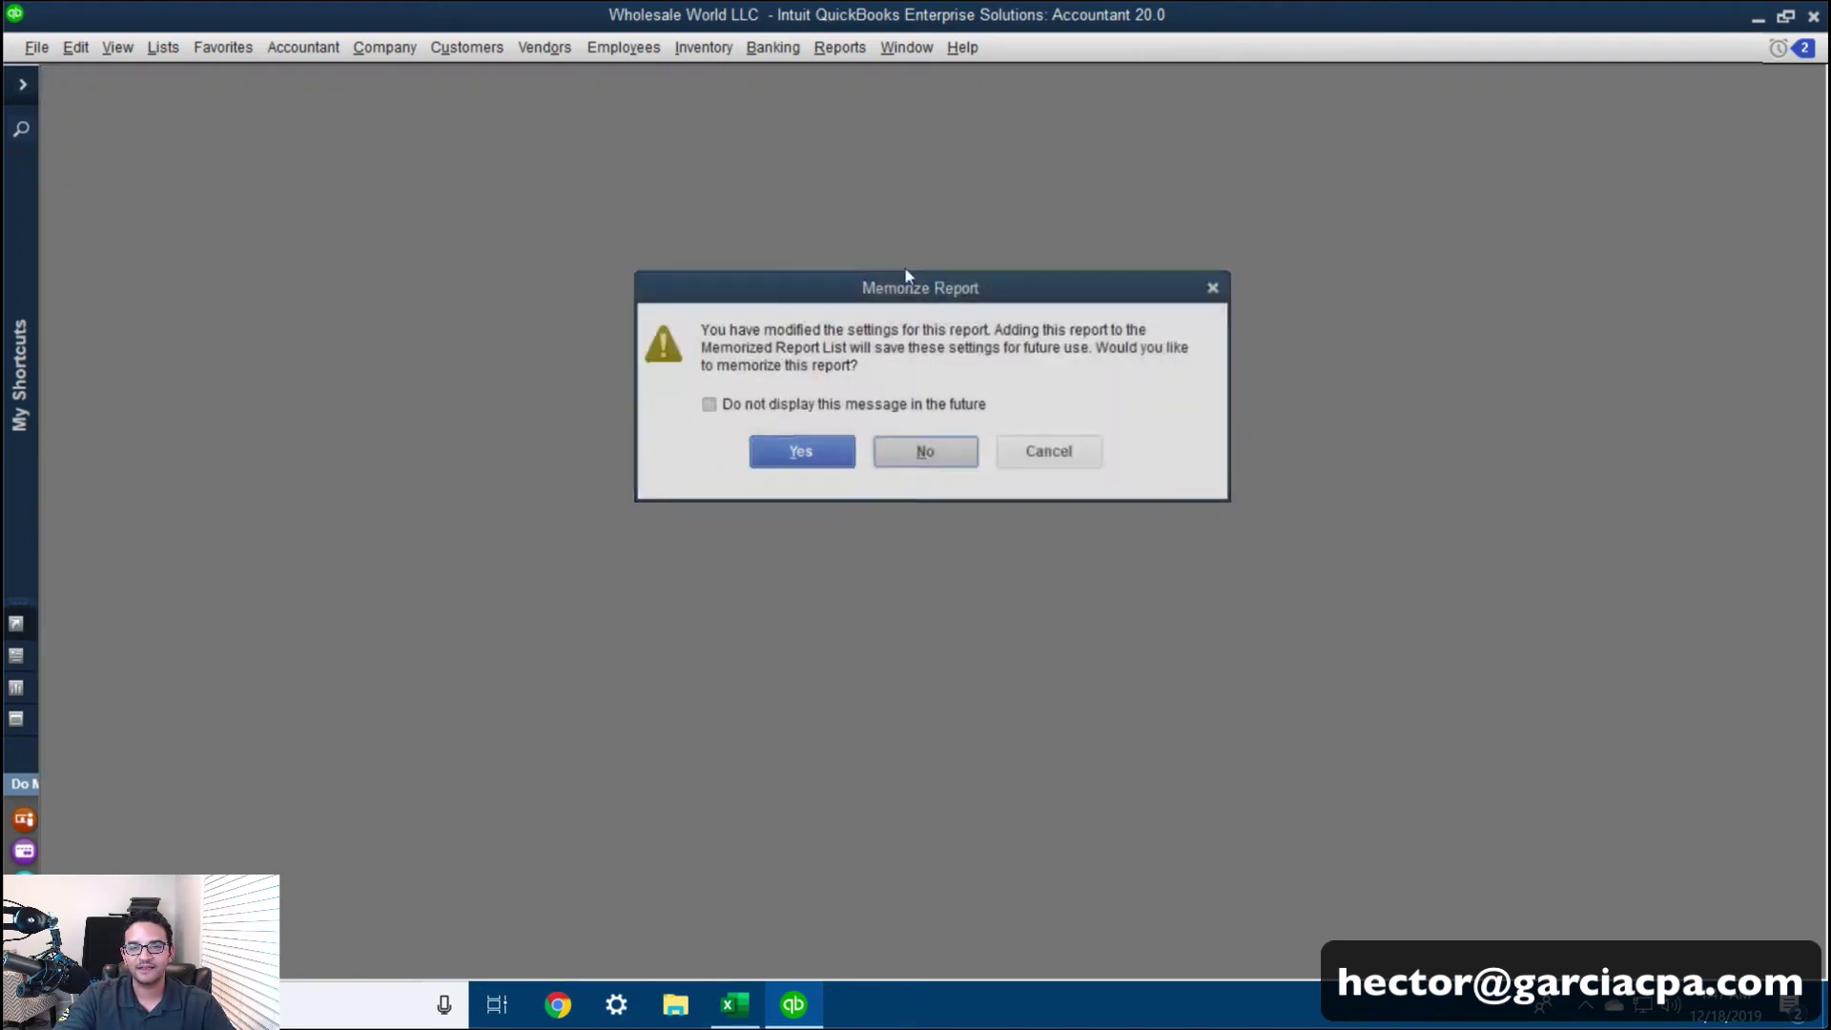
{"action": "key", "text": "n"}
Open the Inventory Valuation Summary report and set its as-of date to 12/31/2019
{"action": "left_click", "coordinate": [839, 47]}
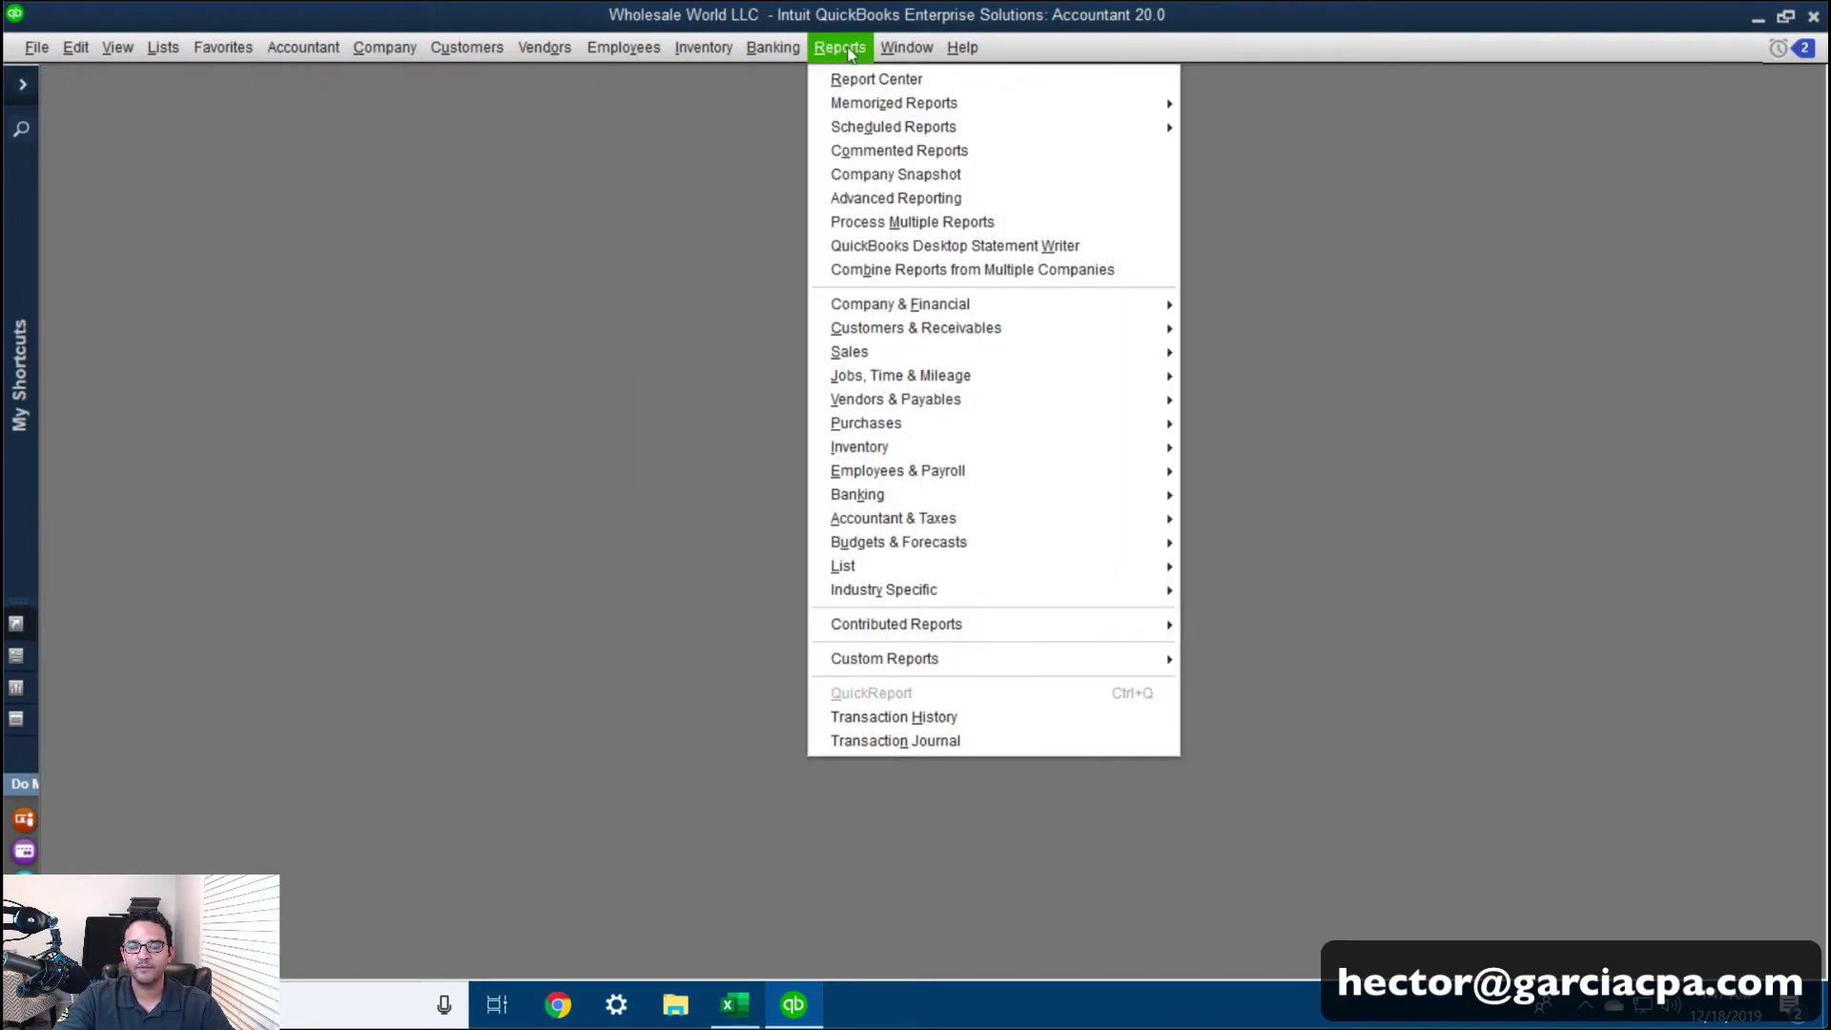
{"action": "mouse_move", "coordinate": [903, 448]}
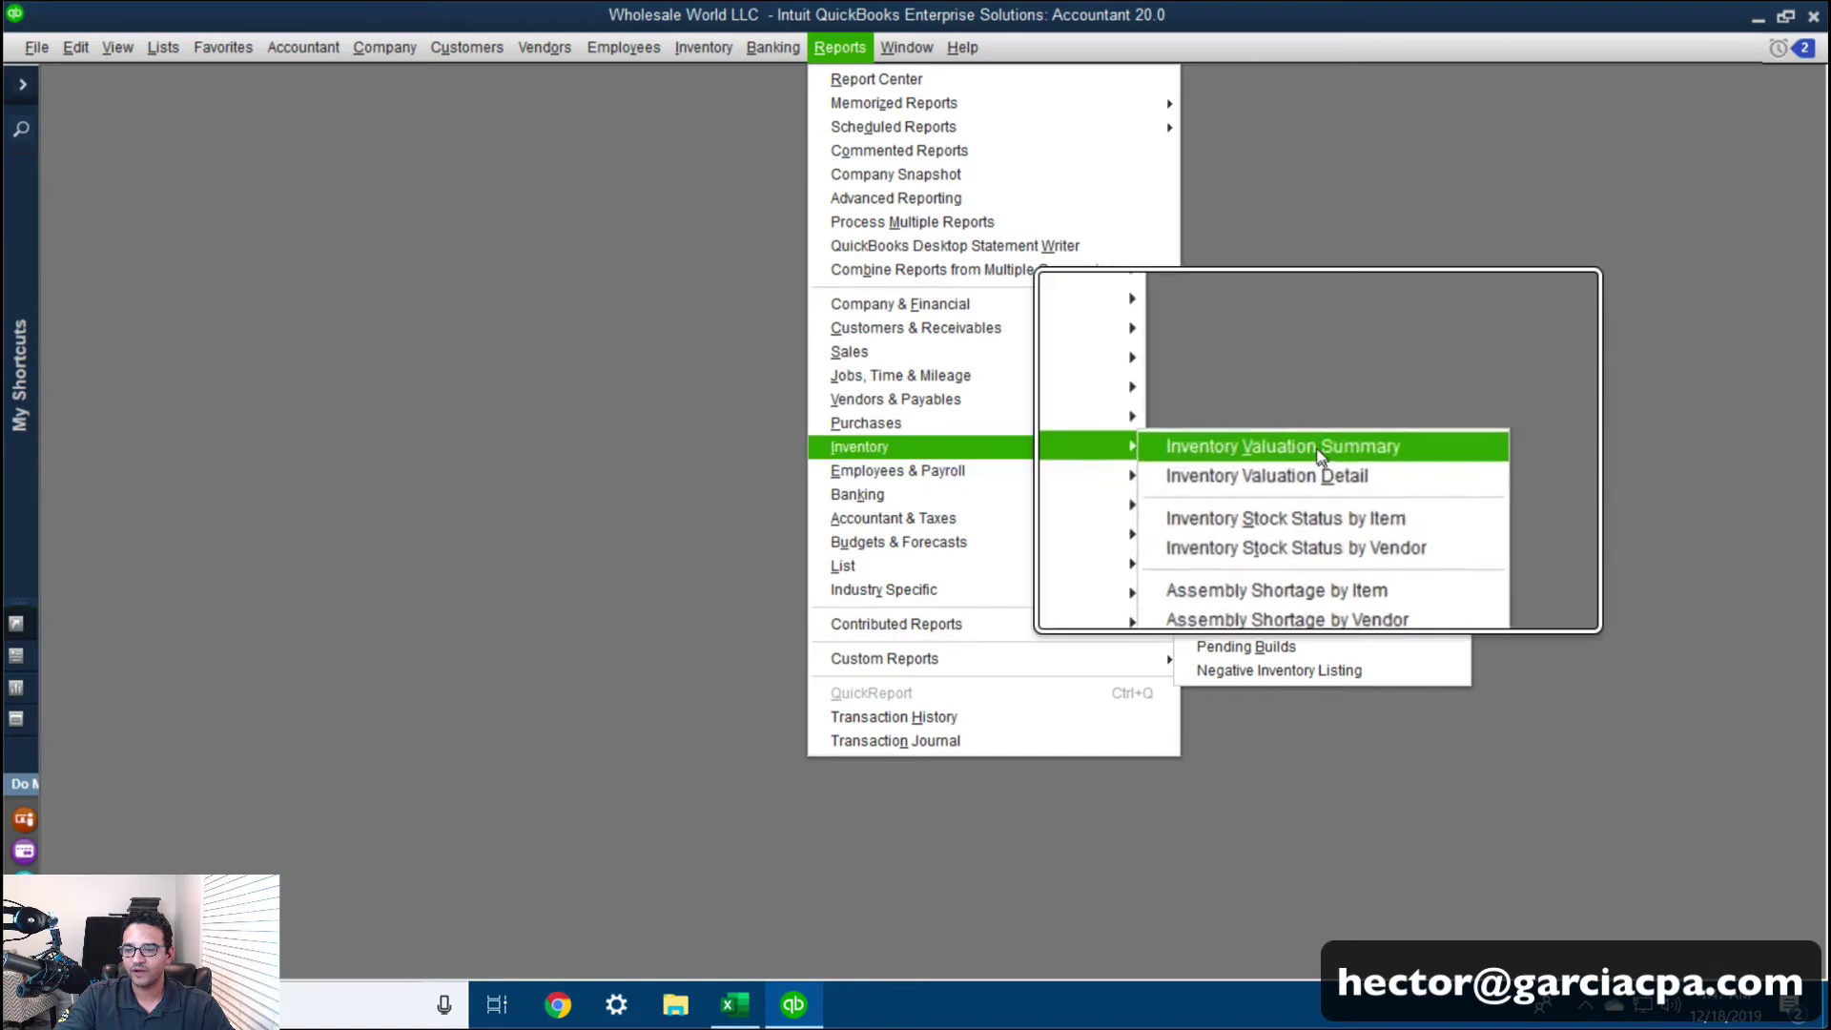
{"action": "left_click", "coordinate": [1259, 450]}
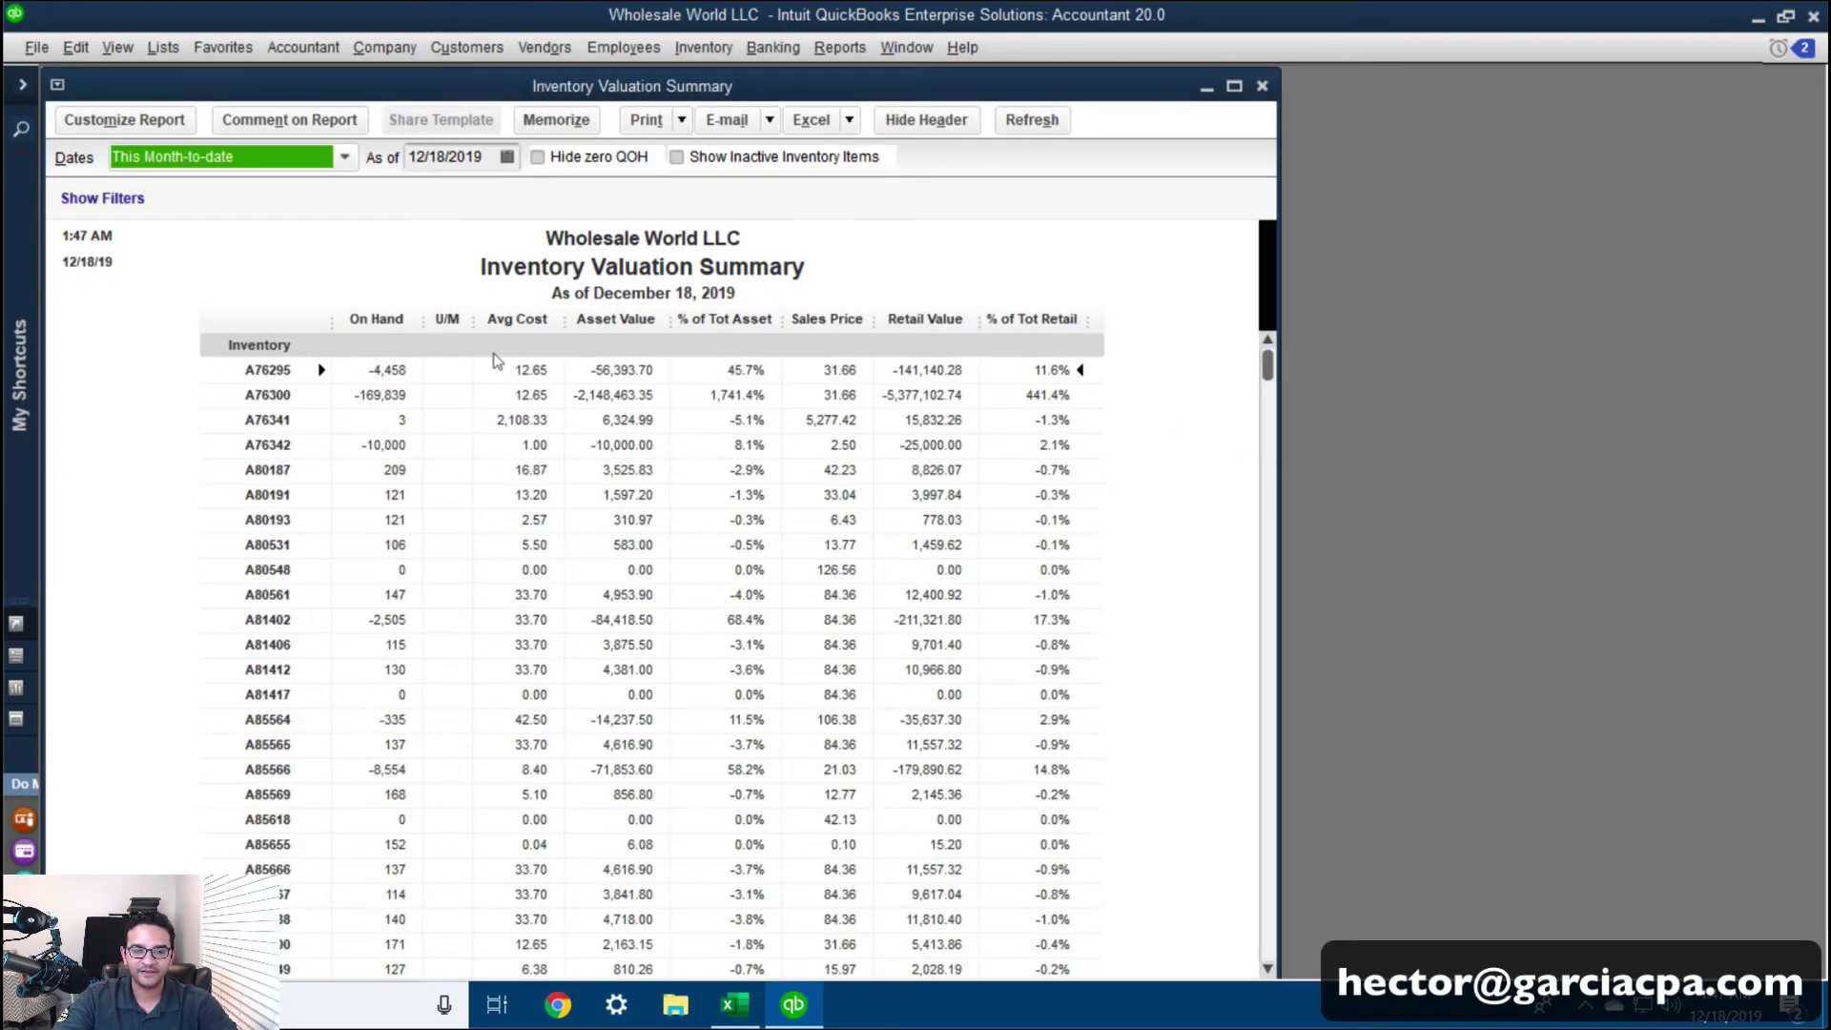
{"action": "left_click", "coordinate": [503, 158]}
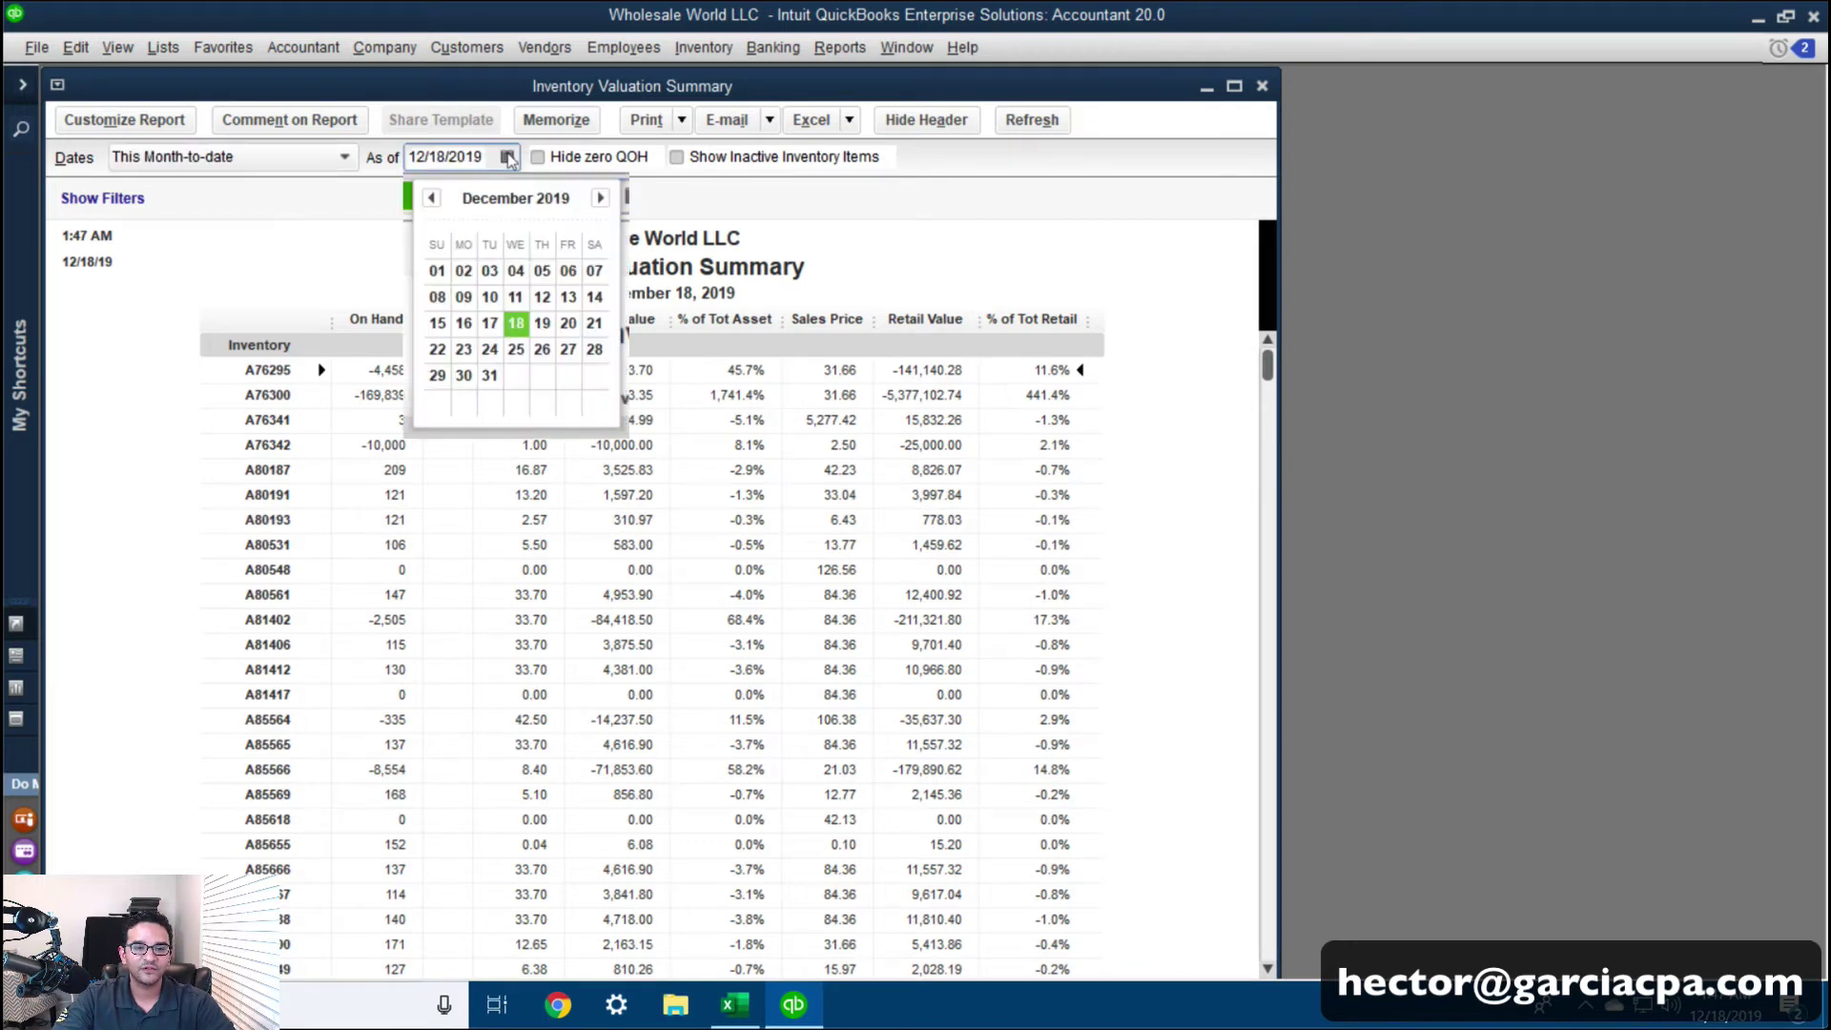
{"action": "left_click", "coordinate": [490, 381]}
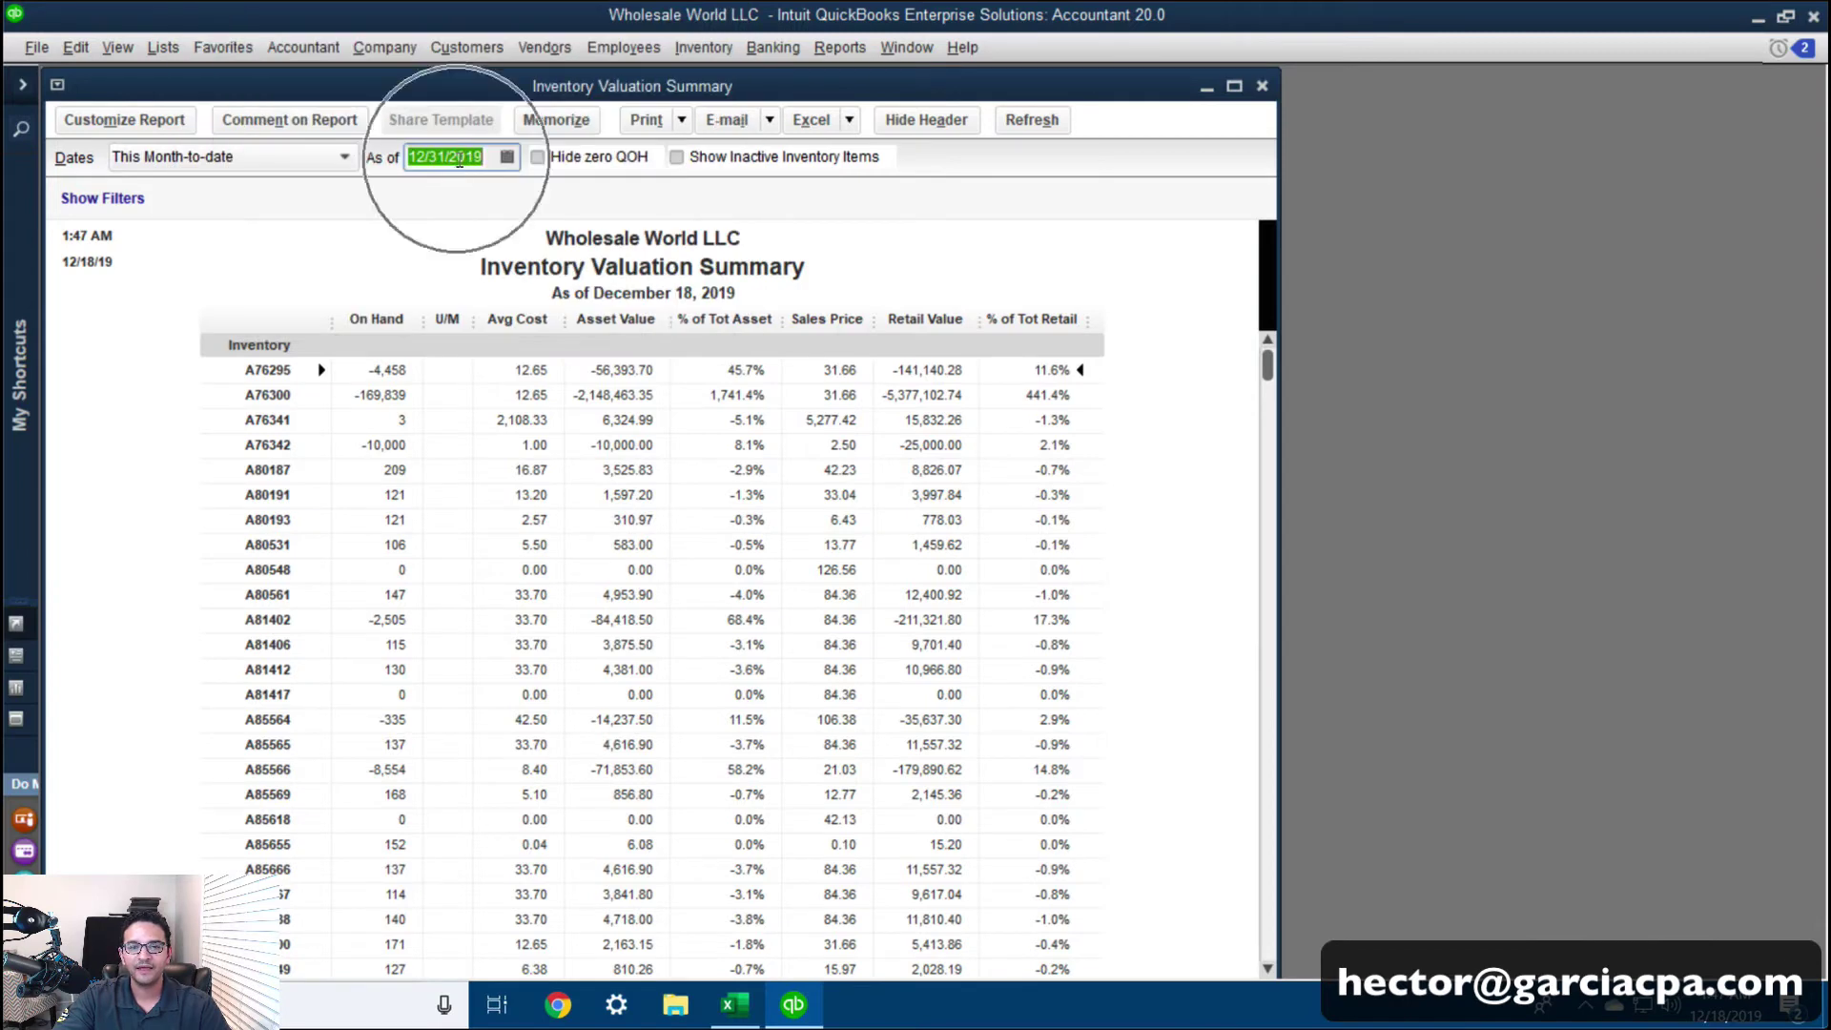
Include inactive inventory items in the valuation summary and hide items with zero quantity on hand
{"action": "left_click", "coordinate": [721, 162]}
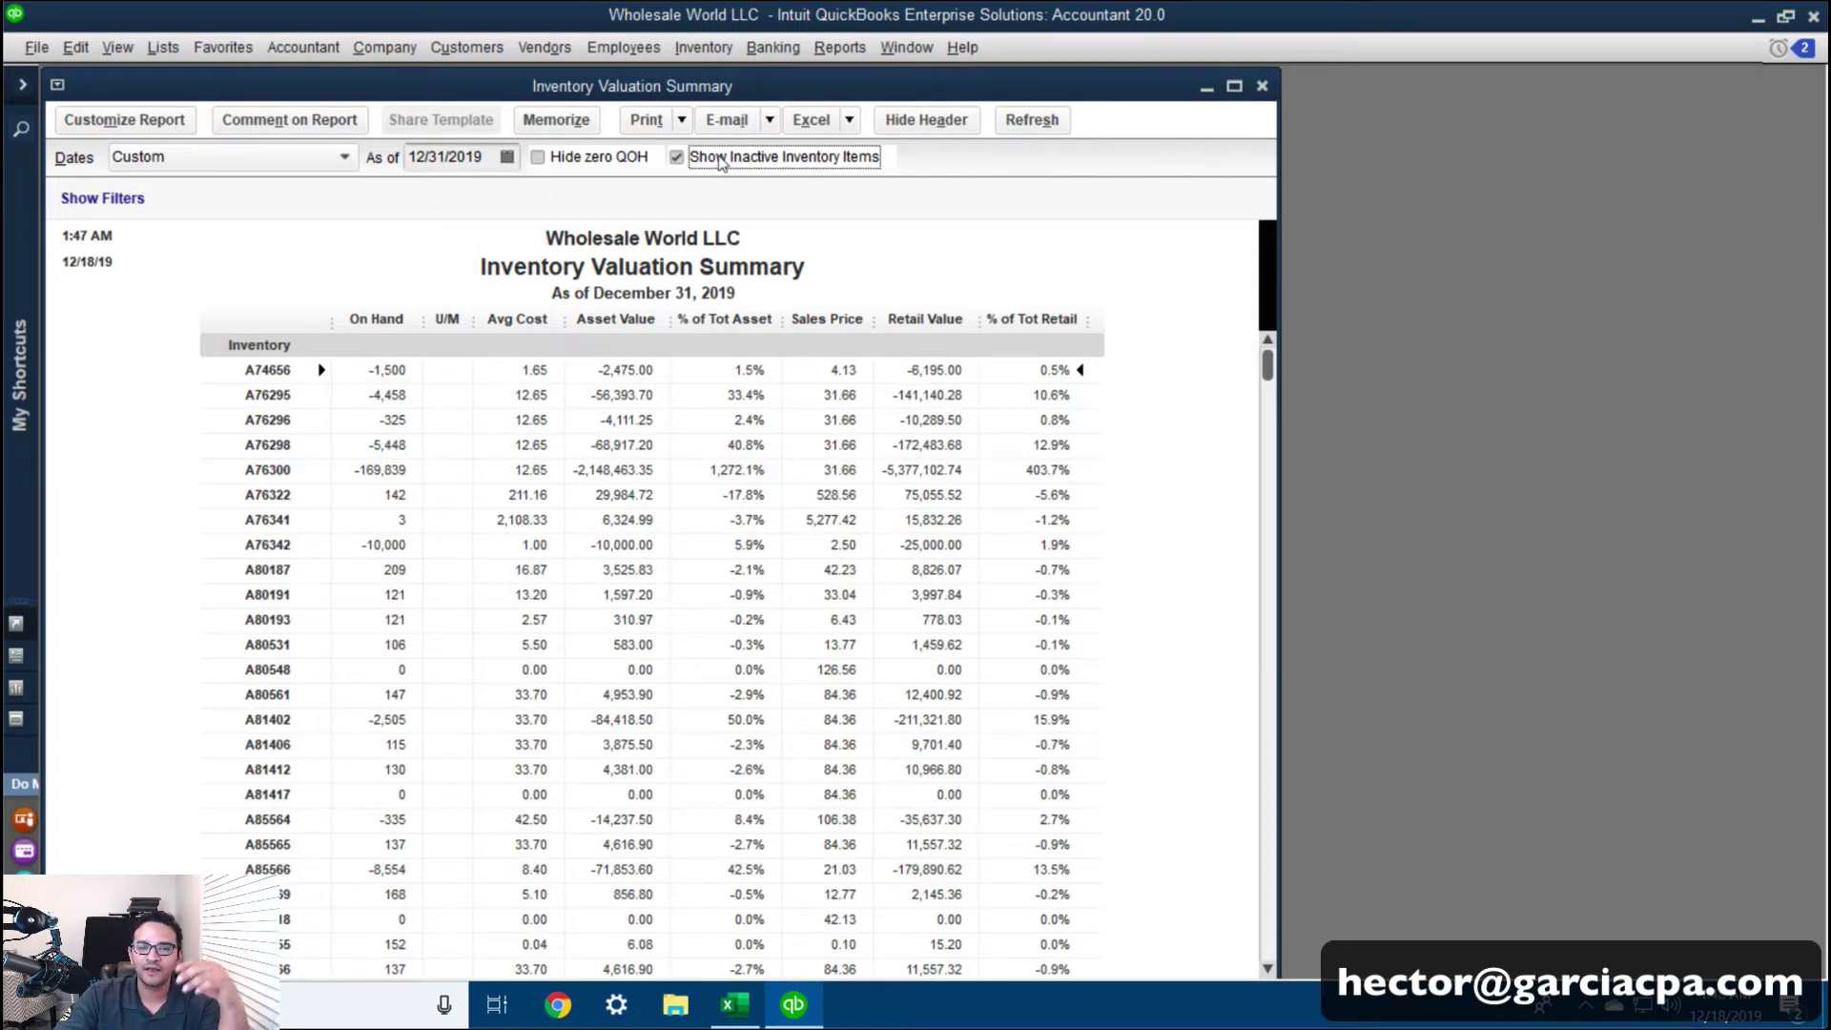
{"action": "left_click_drag", "start_coordinate": [485, 156], "coordinate": [381, 153]}
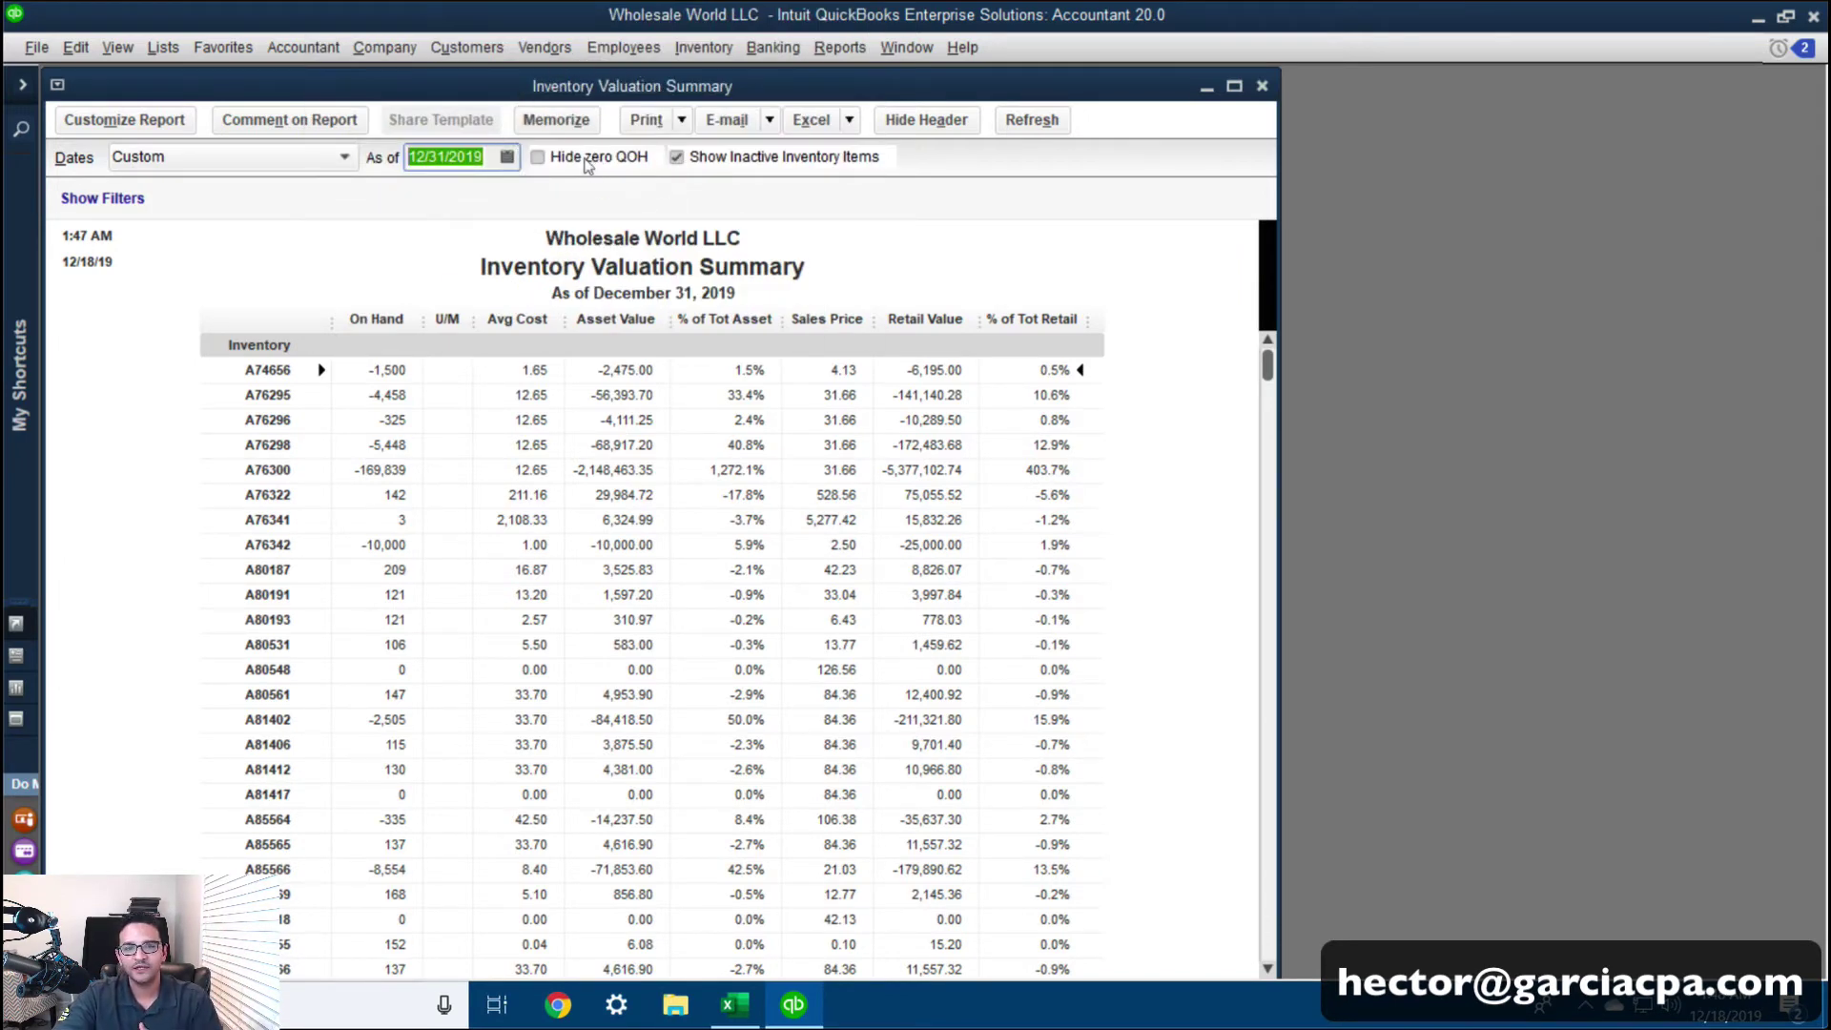
{"action": "left_click", "coordinate": [588, 163]}
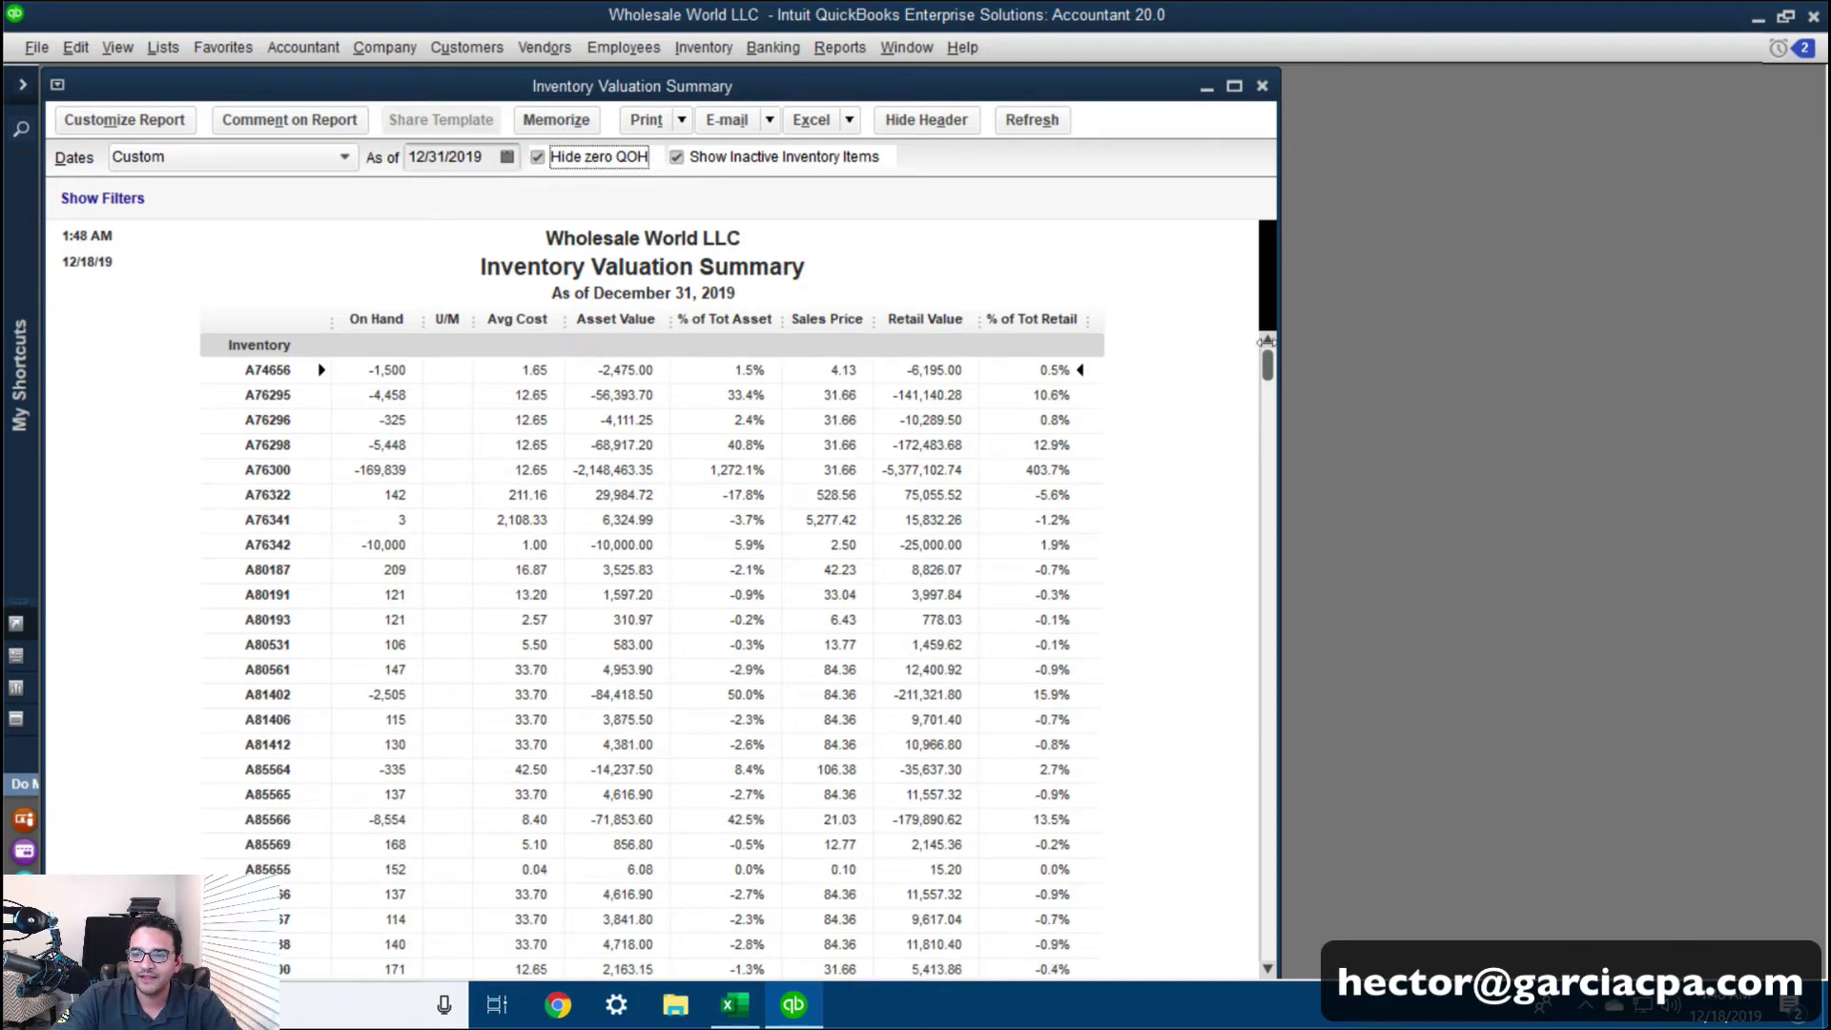
{"action": "mouse_move", "coordinate": [1267, 365]}
{"action": "left_mouse_down"}
{"action": "mouse_move", "coordinate": [1251, 982]}
{"action": "mouse_move", "coordinate": [1285, 338]}
{"action": "left_mouse_up"}
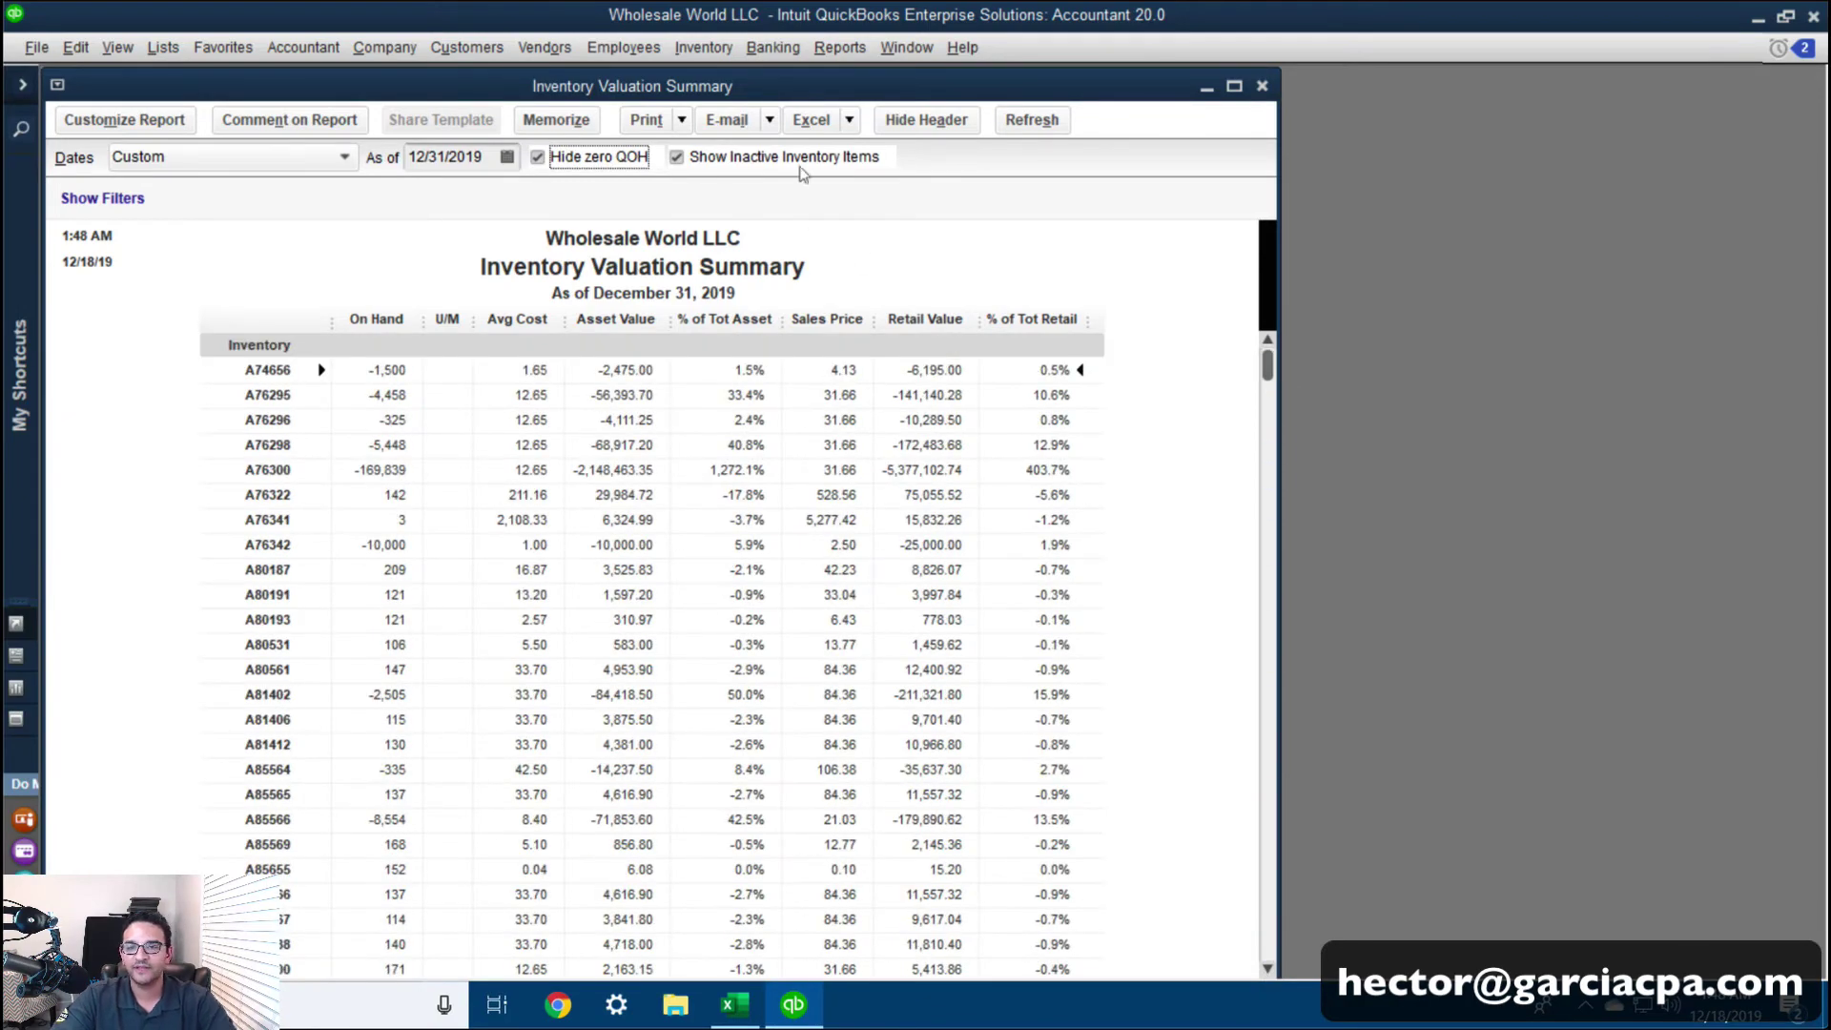
Export the Inventory Valuation Summary to a new worksheet in a new Excel workbook
{"action": "left_click", "coordinate": [848, 121]}
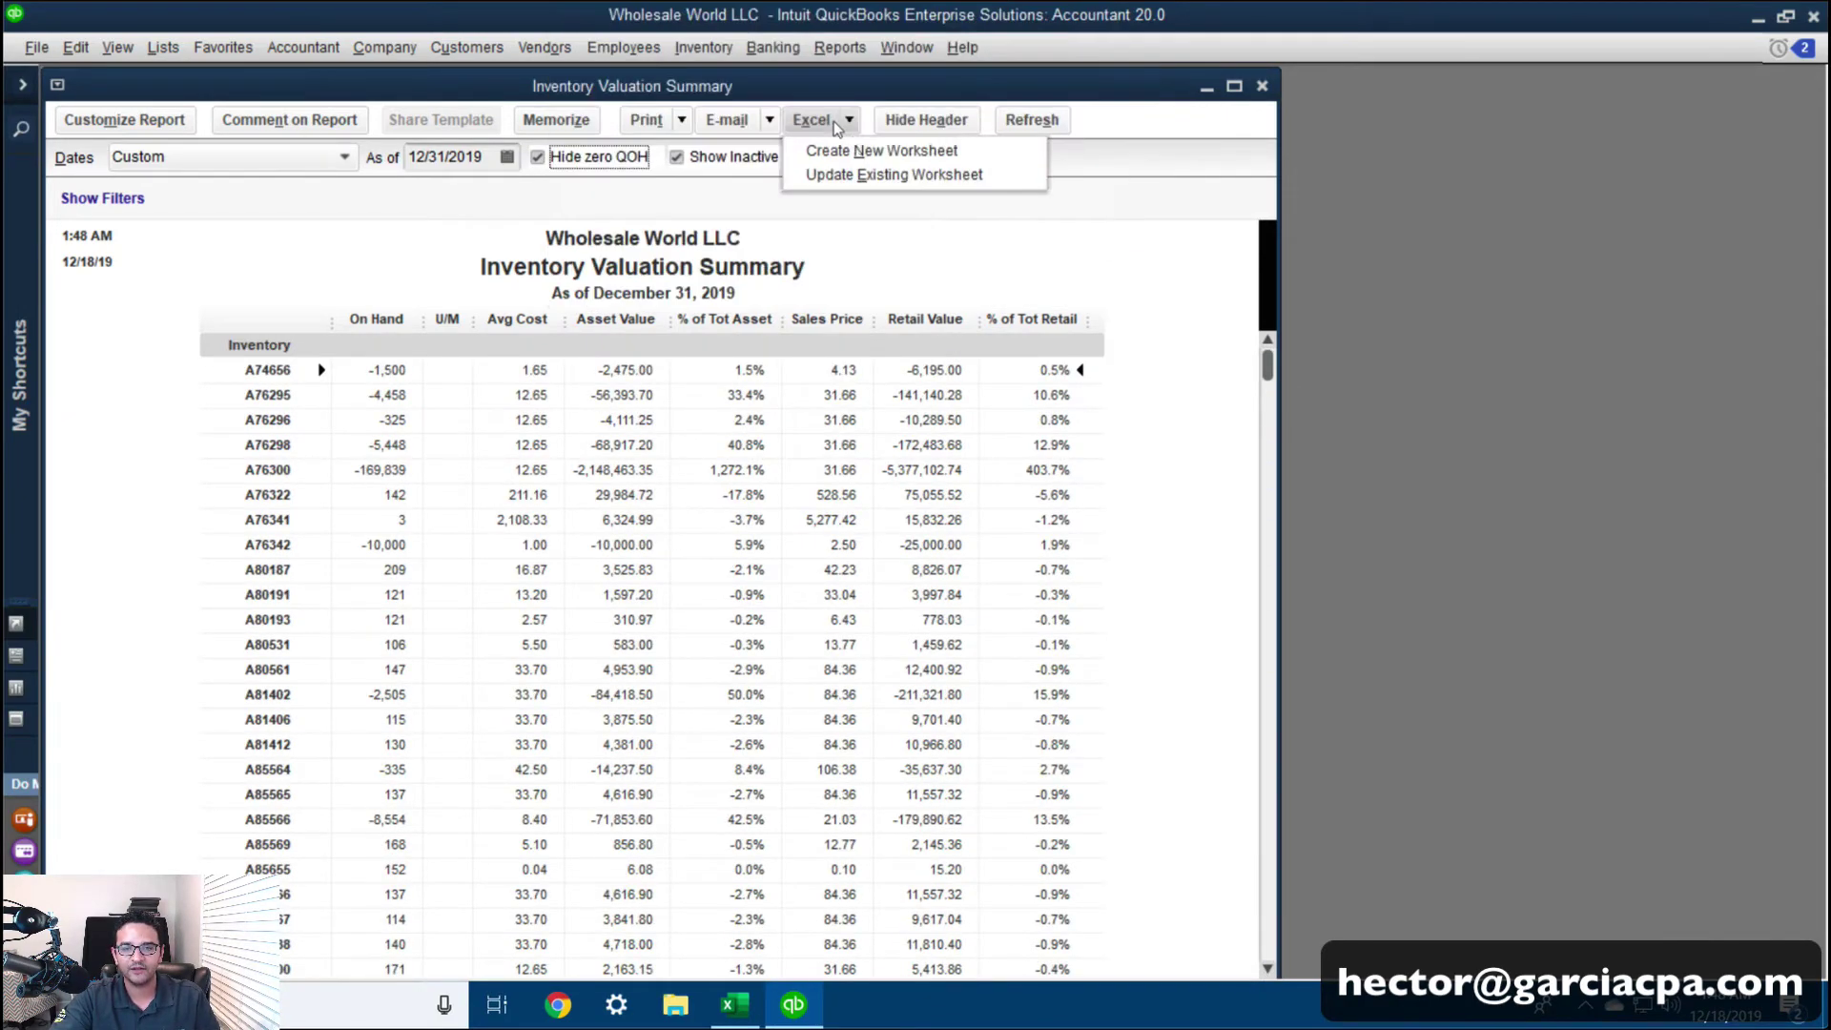
{"action": "left_click", "coordinate": [863, 155]}
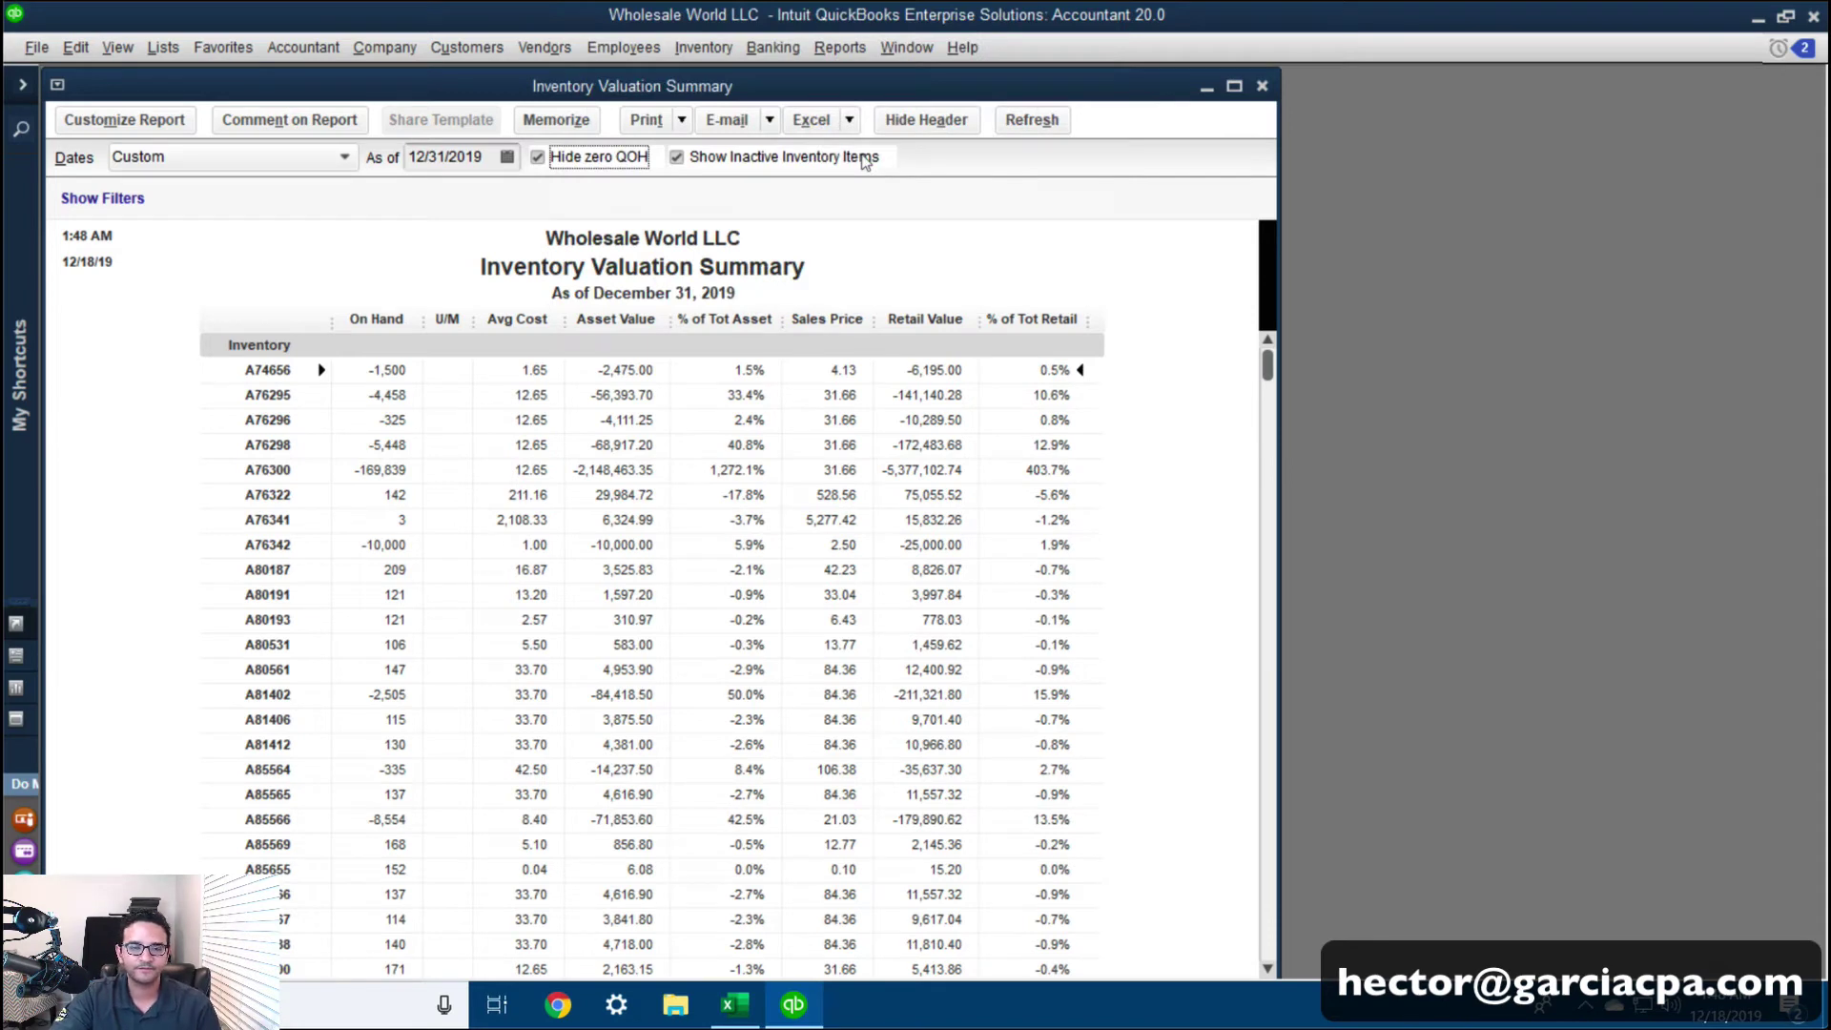
{"action": "left_click", "coordinate": [758, 307]}
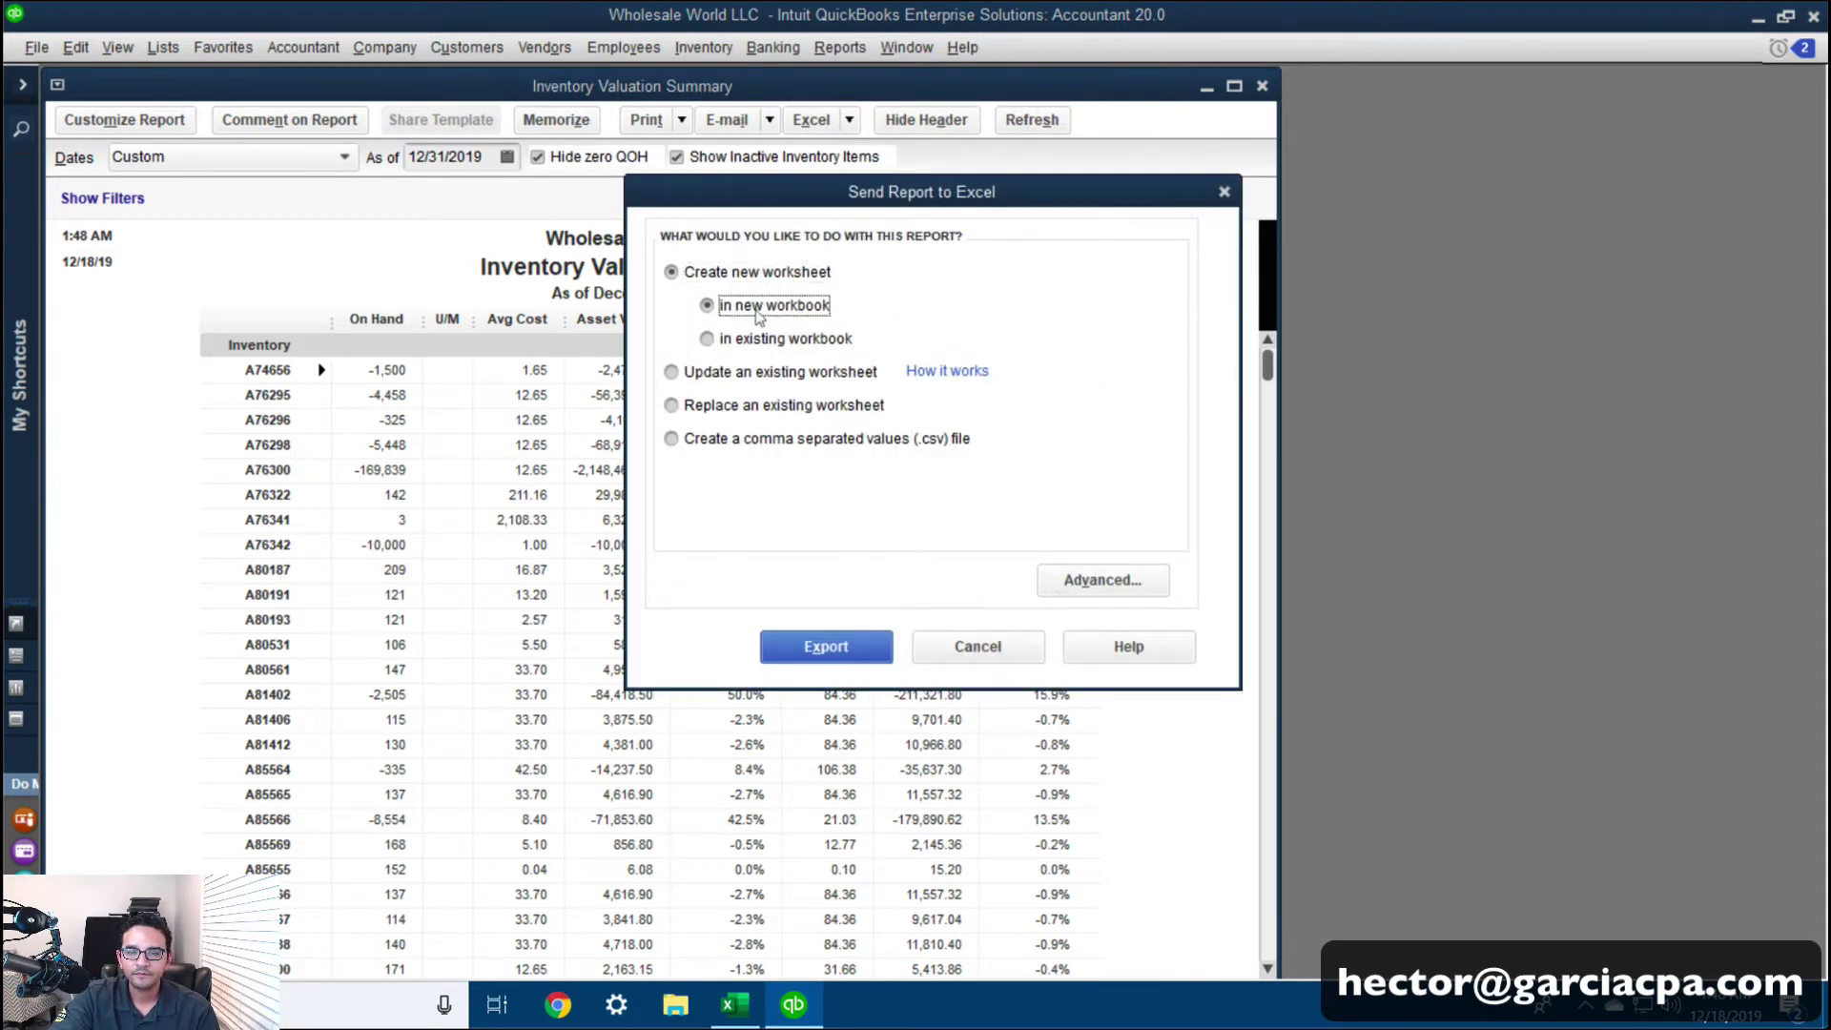
{"action": "left_click", "coordinate": [826, 646]}
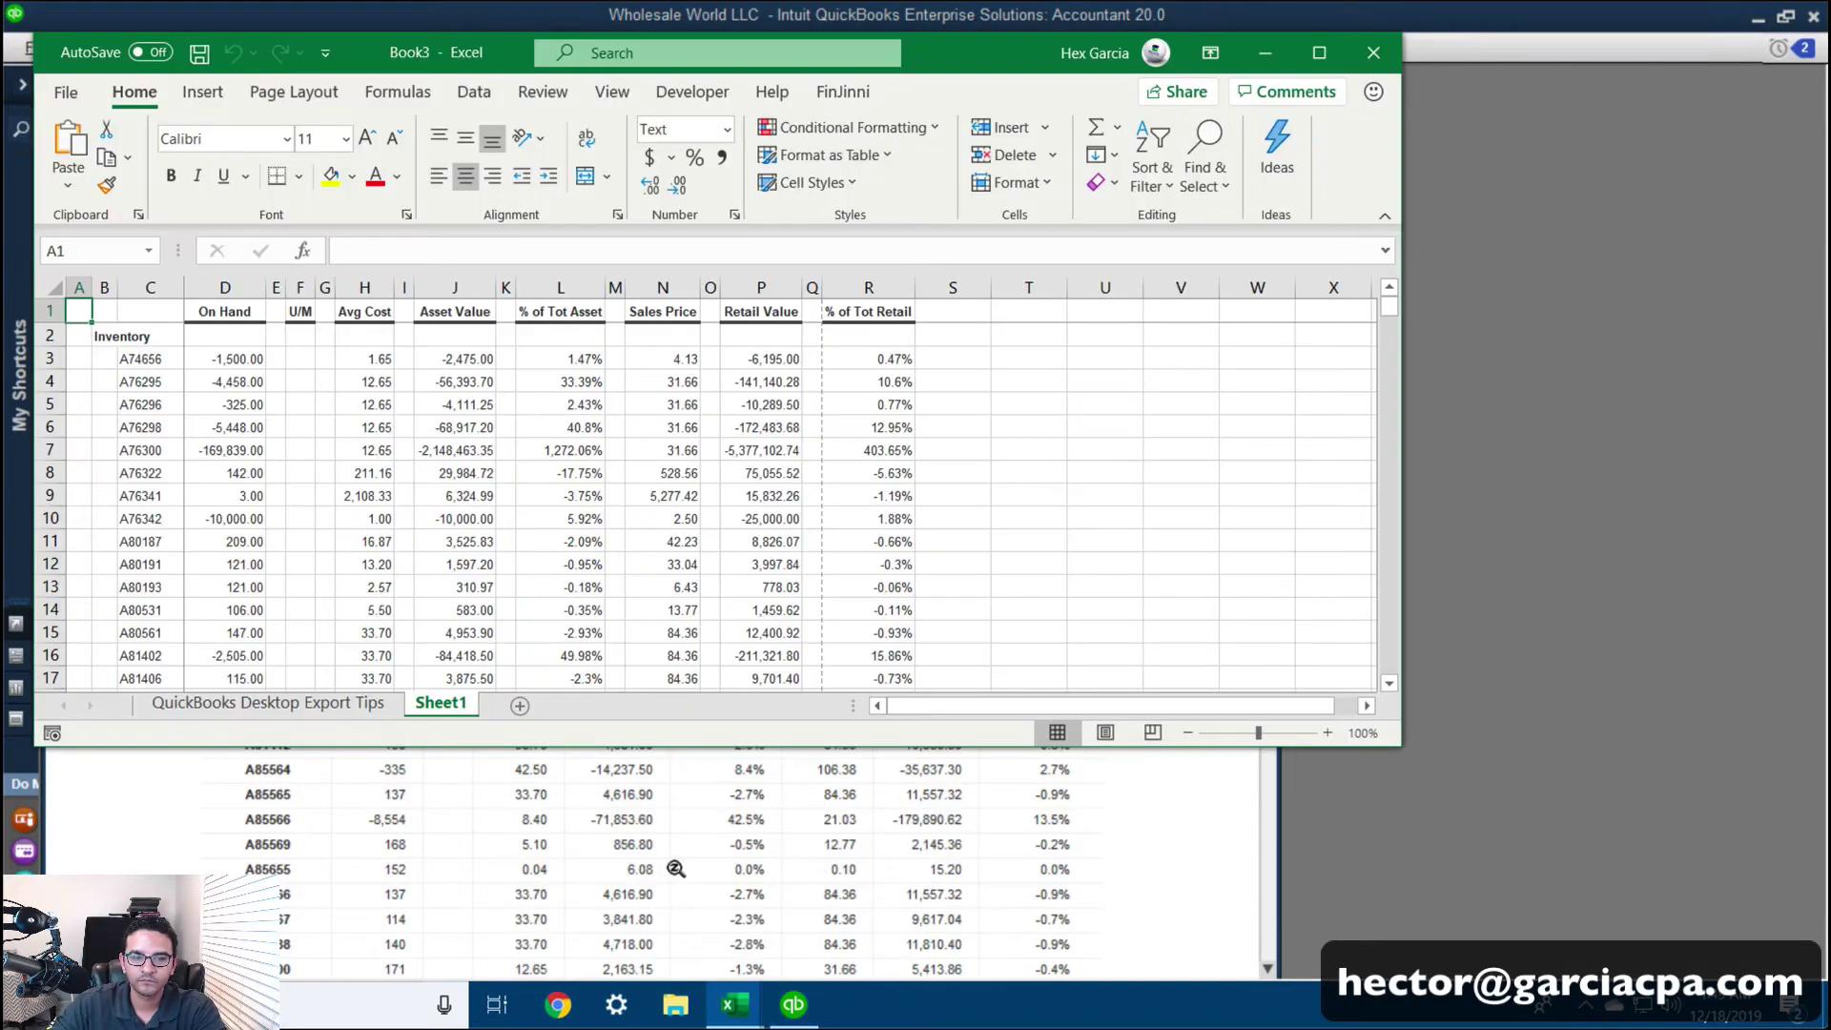
Examine the item names and On Hand quantities in the exported Excel worksheet
{"action": "left_click_drag", "start_coordinate": [963, 54], "coordinate": [1111, 103]}
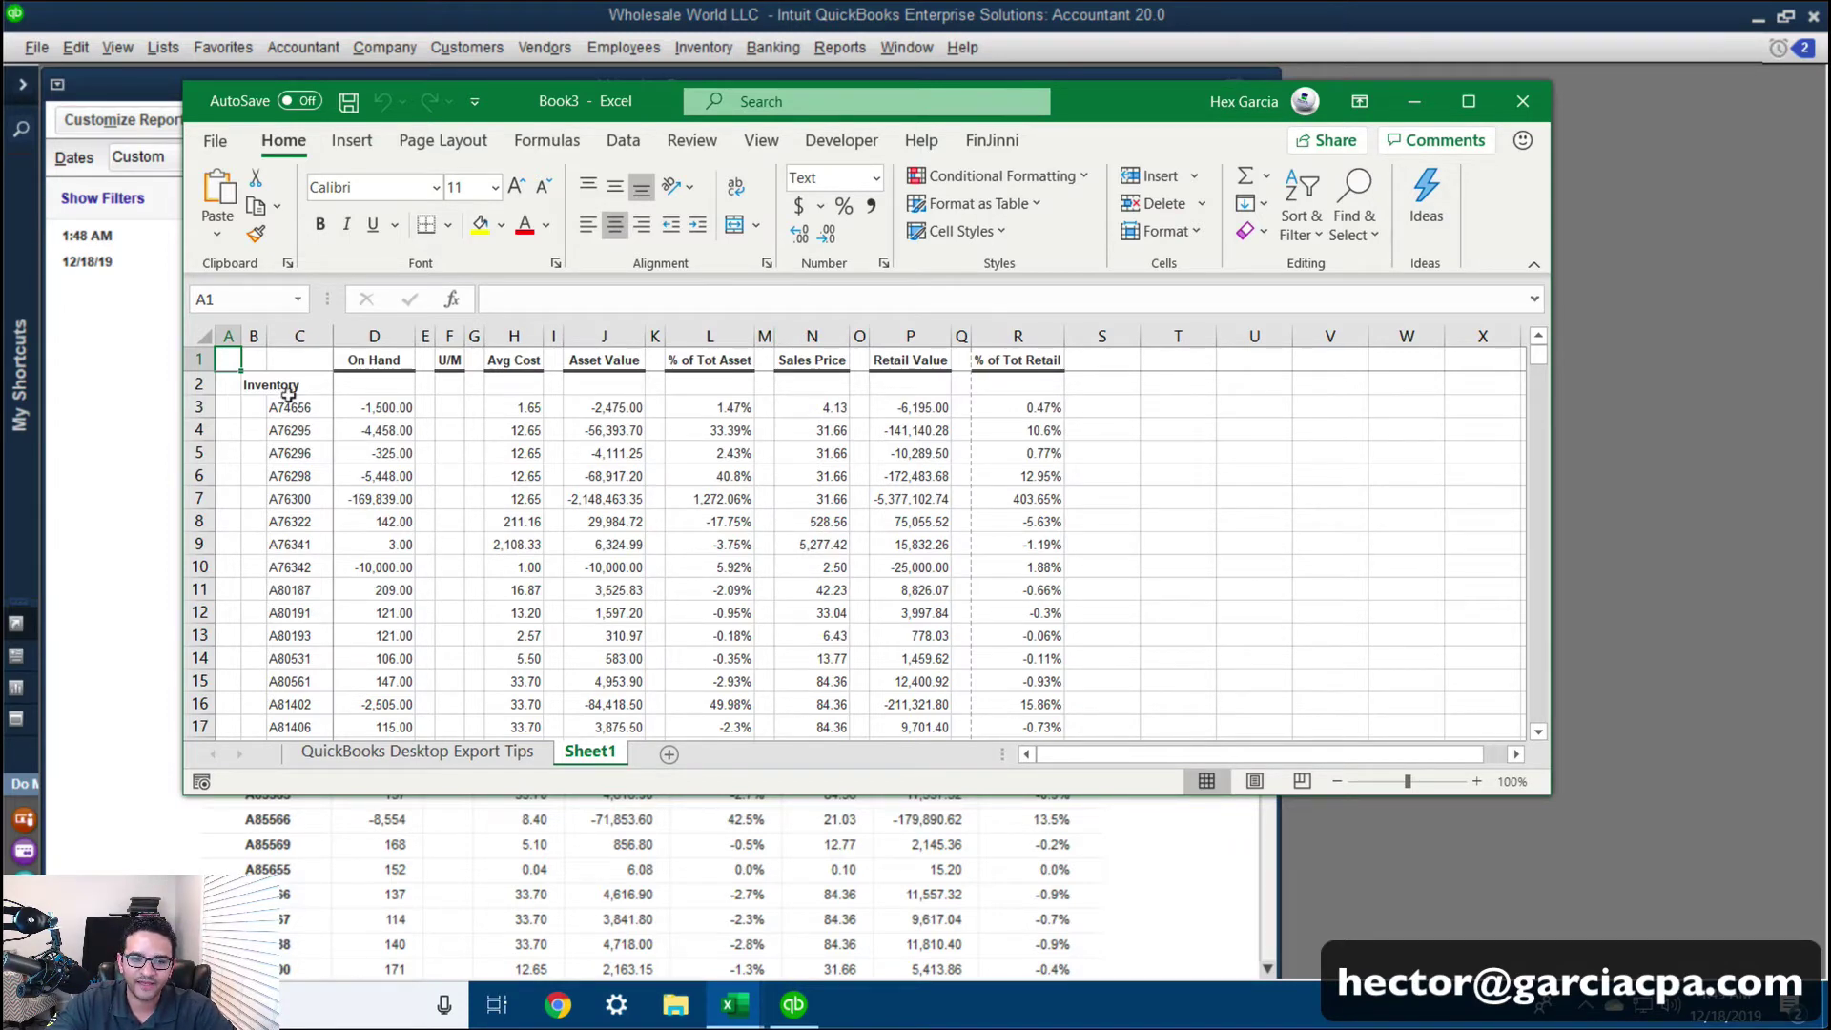
{"action": "left_click_drag", "start_coordinate": [286, 407], "coordinate": [327, 491]}
{"action": "left_click", "coordinate": [369, 330]}
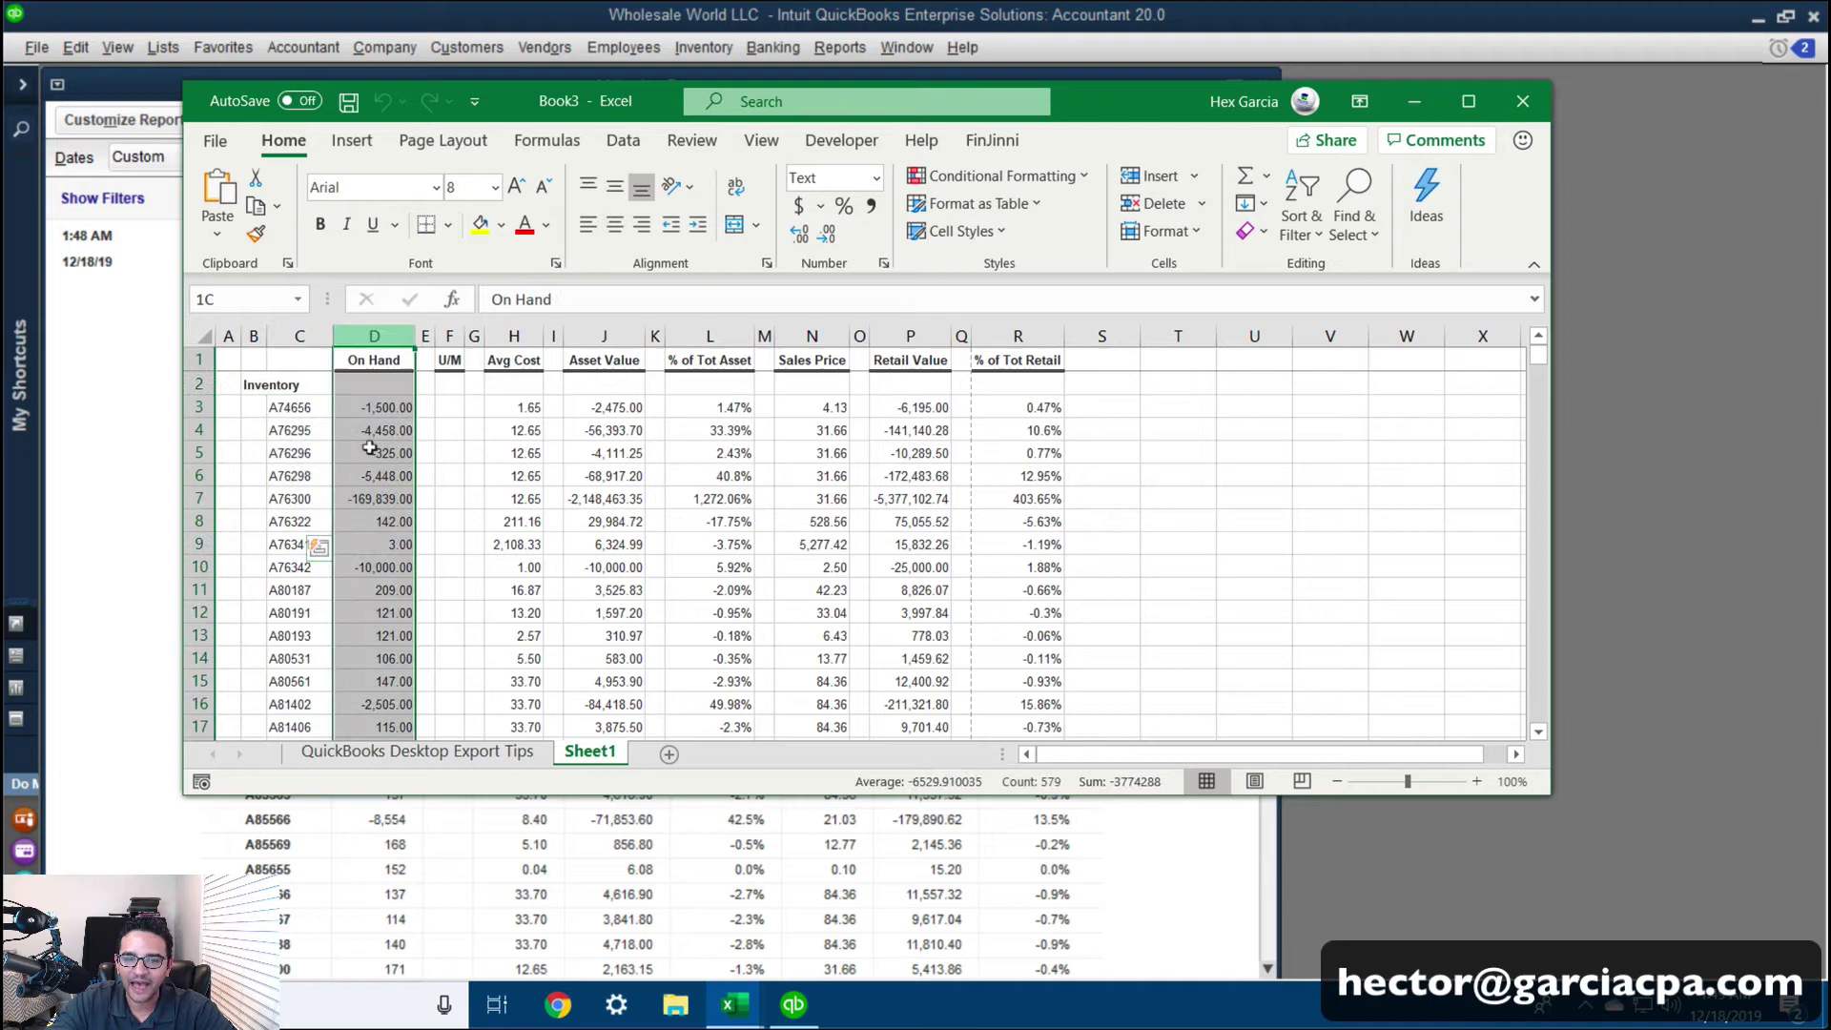
{"action": "left_click", "coordinate": [306, 455]}
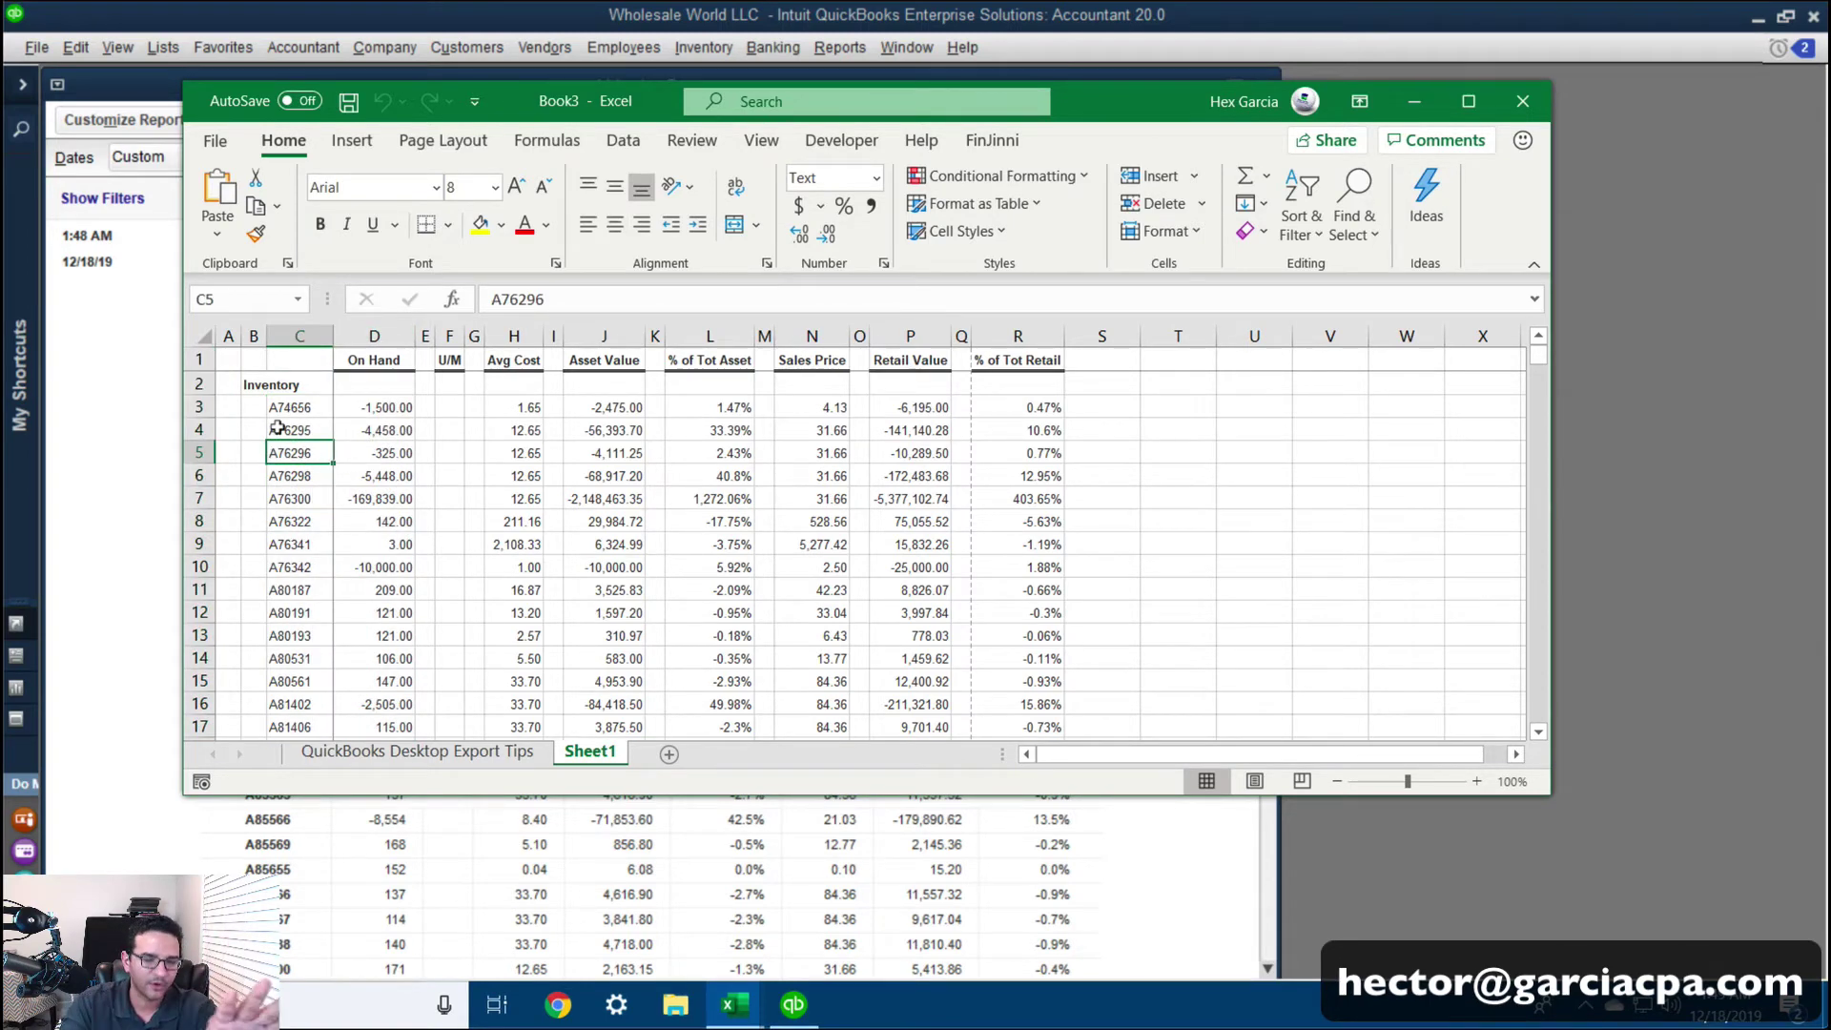
{"action": "scroll", "coordinate": [278, 428], "scroll_direction": "down", "scroll_amount": 20}
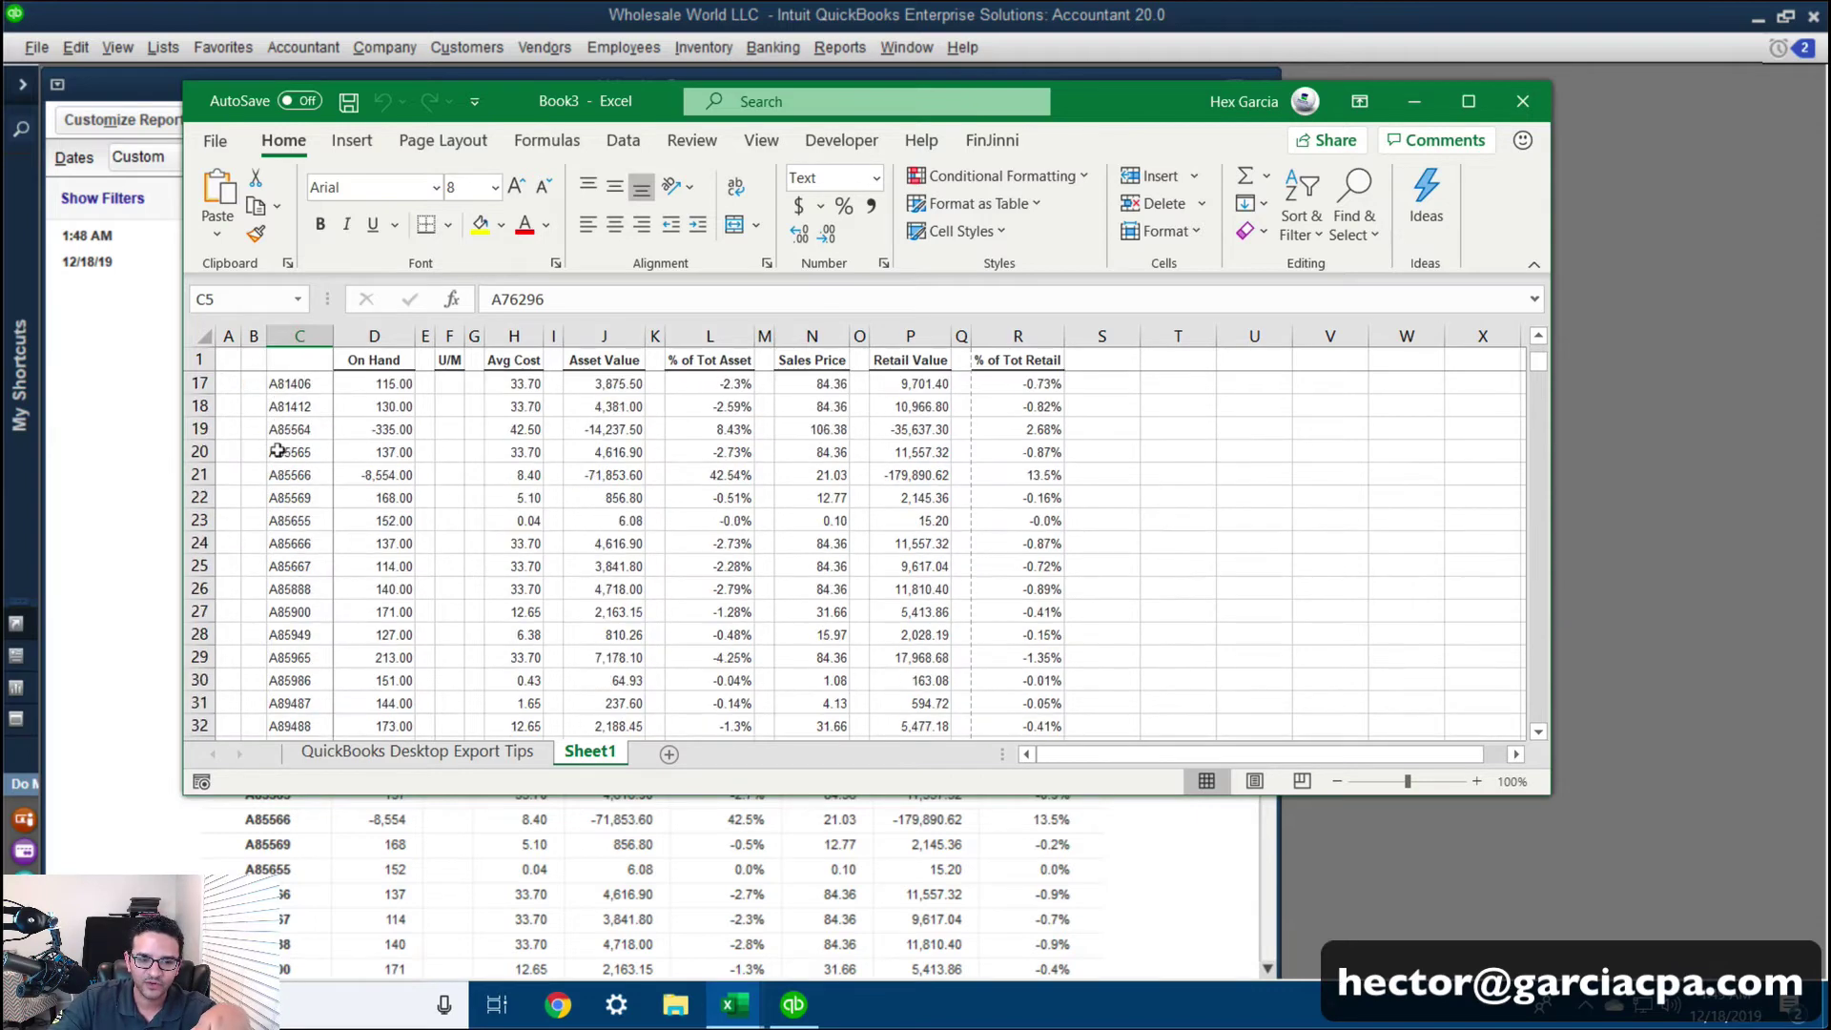
{"action": "scroll", "coordinate": [285, 451], "scroll_direction": "up", "scroll_amount": 20}
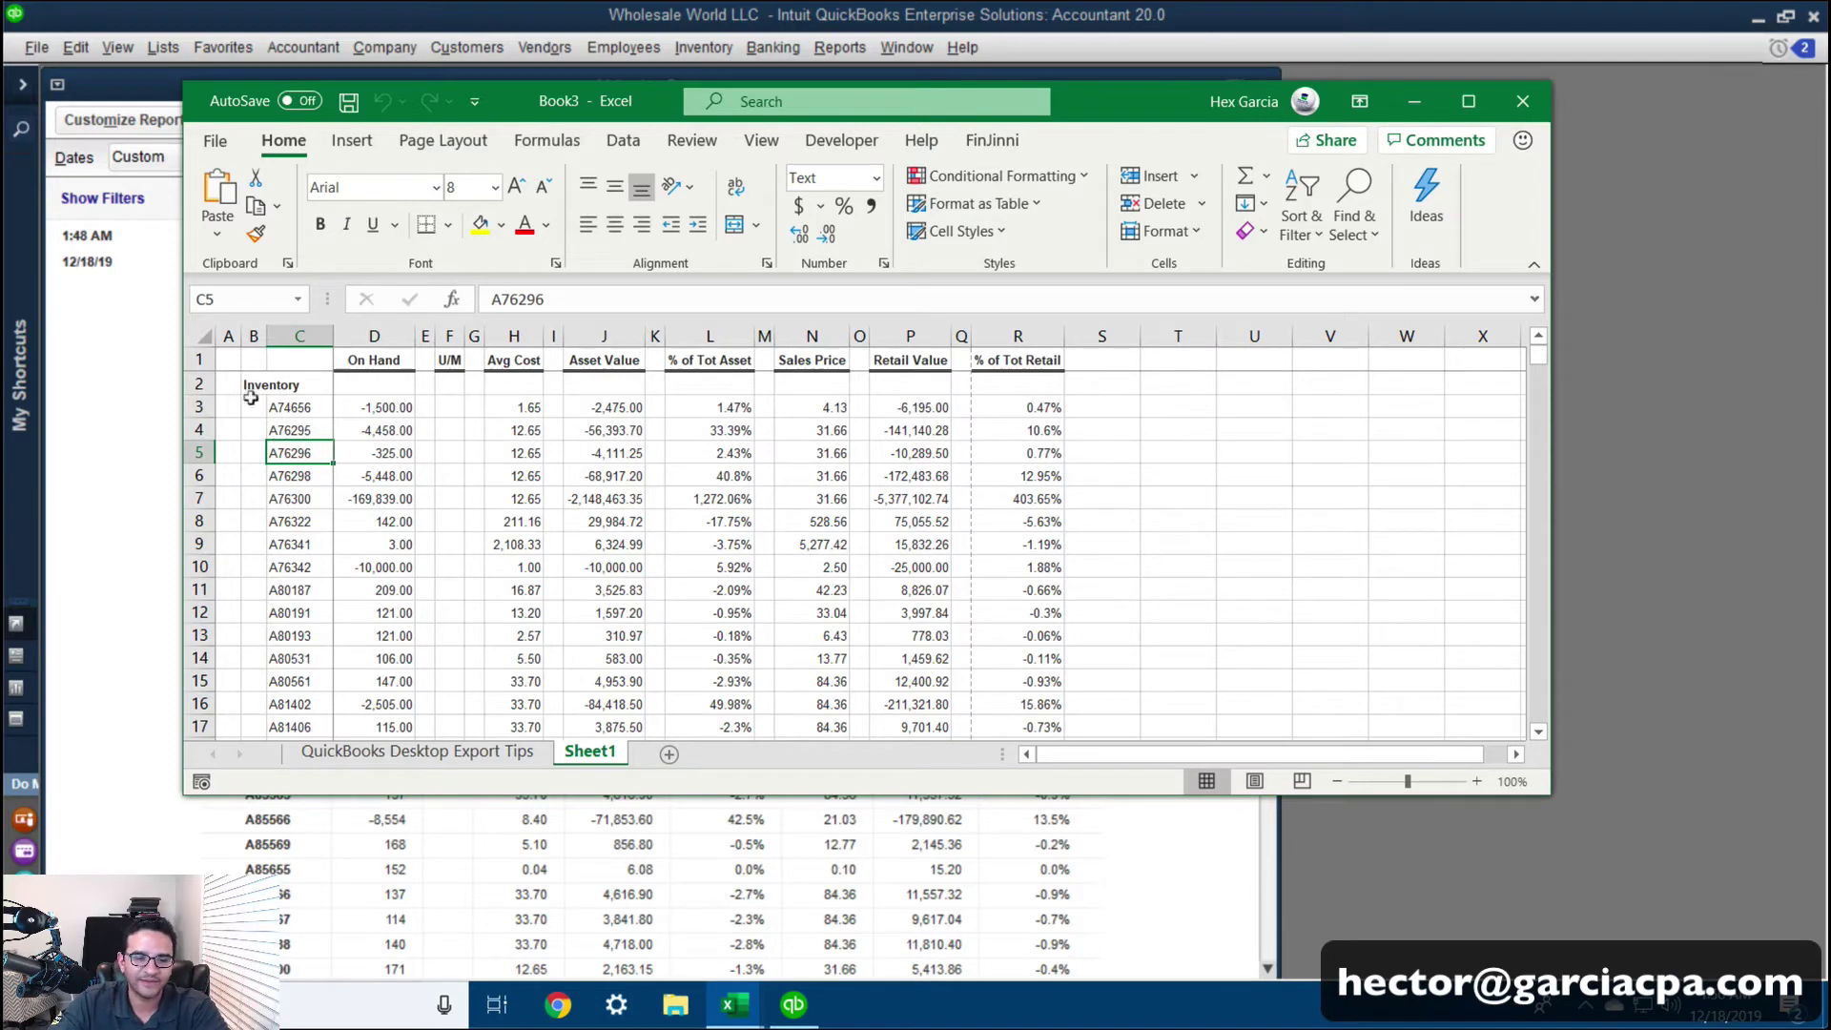
Delete columns A and B before the item names and the blank row 2 beneath the headers
{"action": "left_click_drag", "start_coordinate": [229, 333], "coordinate": [239, 324]}
{"action": "right_click", "coordinate": [239, 324]}
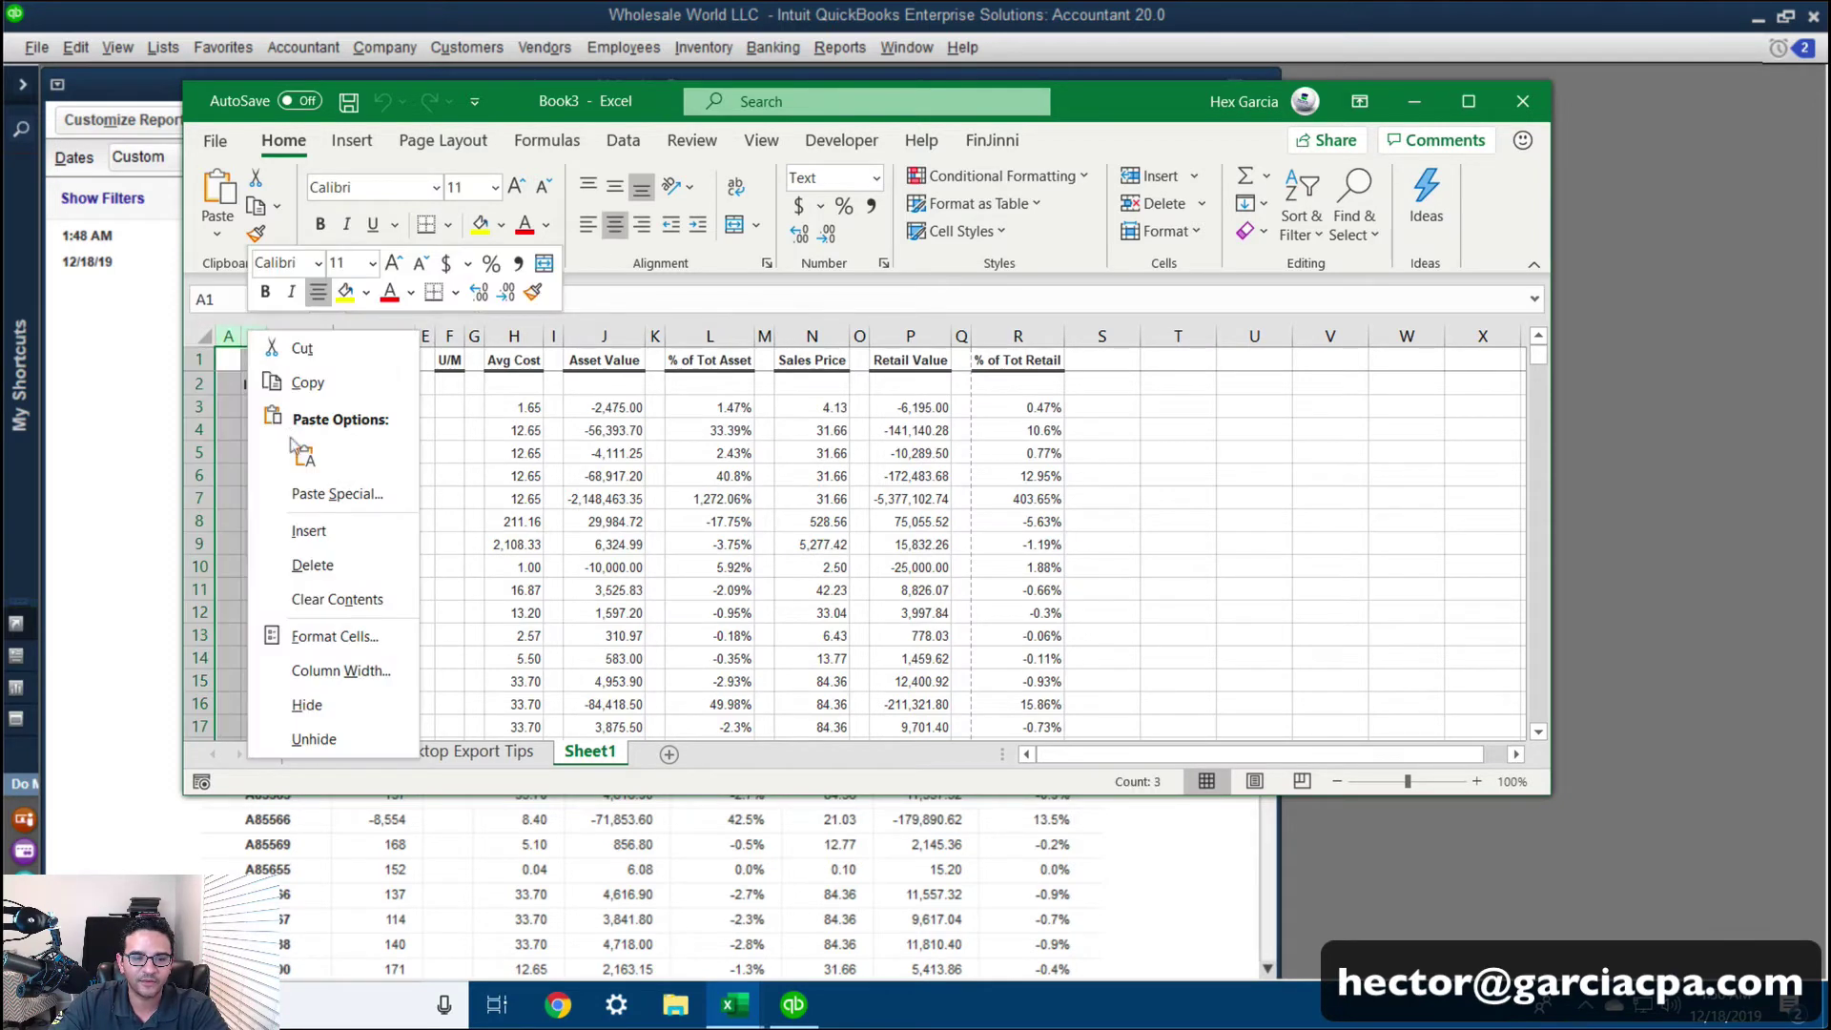
{"action": "left_click", "coordinate": [291, 548]}
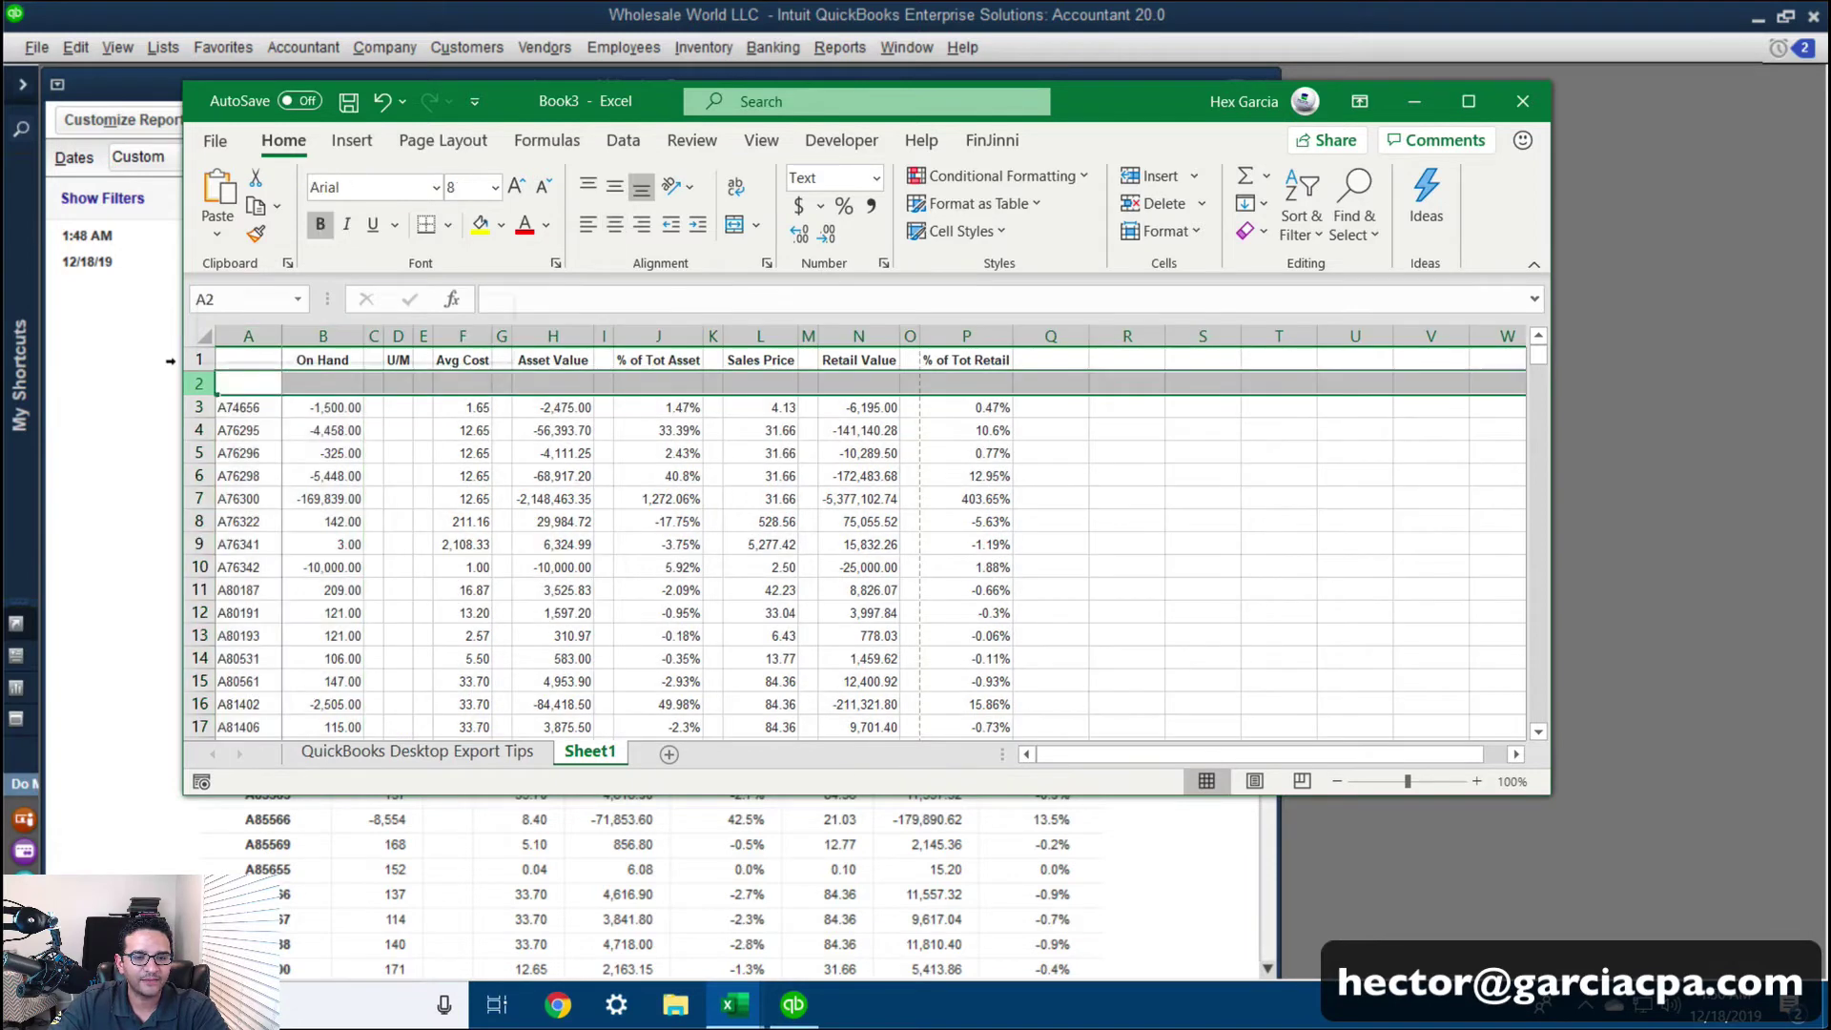
{"action": "right_click", "coordinate": [200, 383]}
{"action": "left_click", "coordinate": [276, 615]}
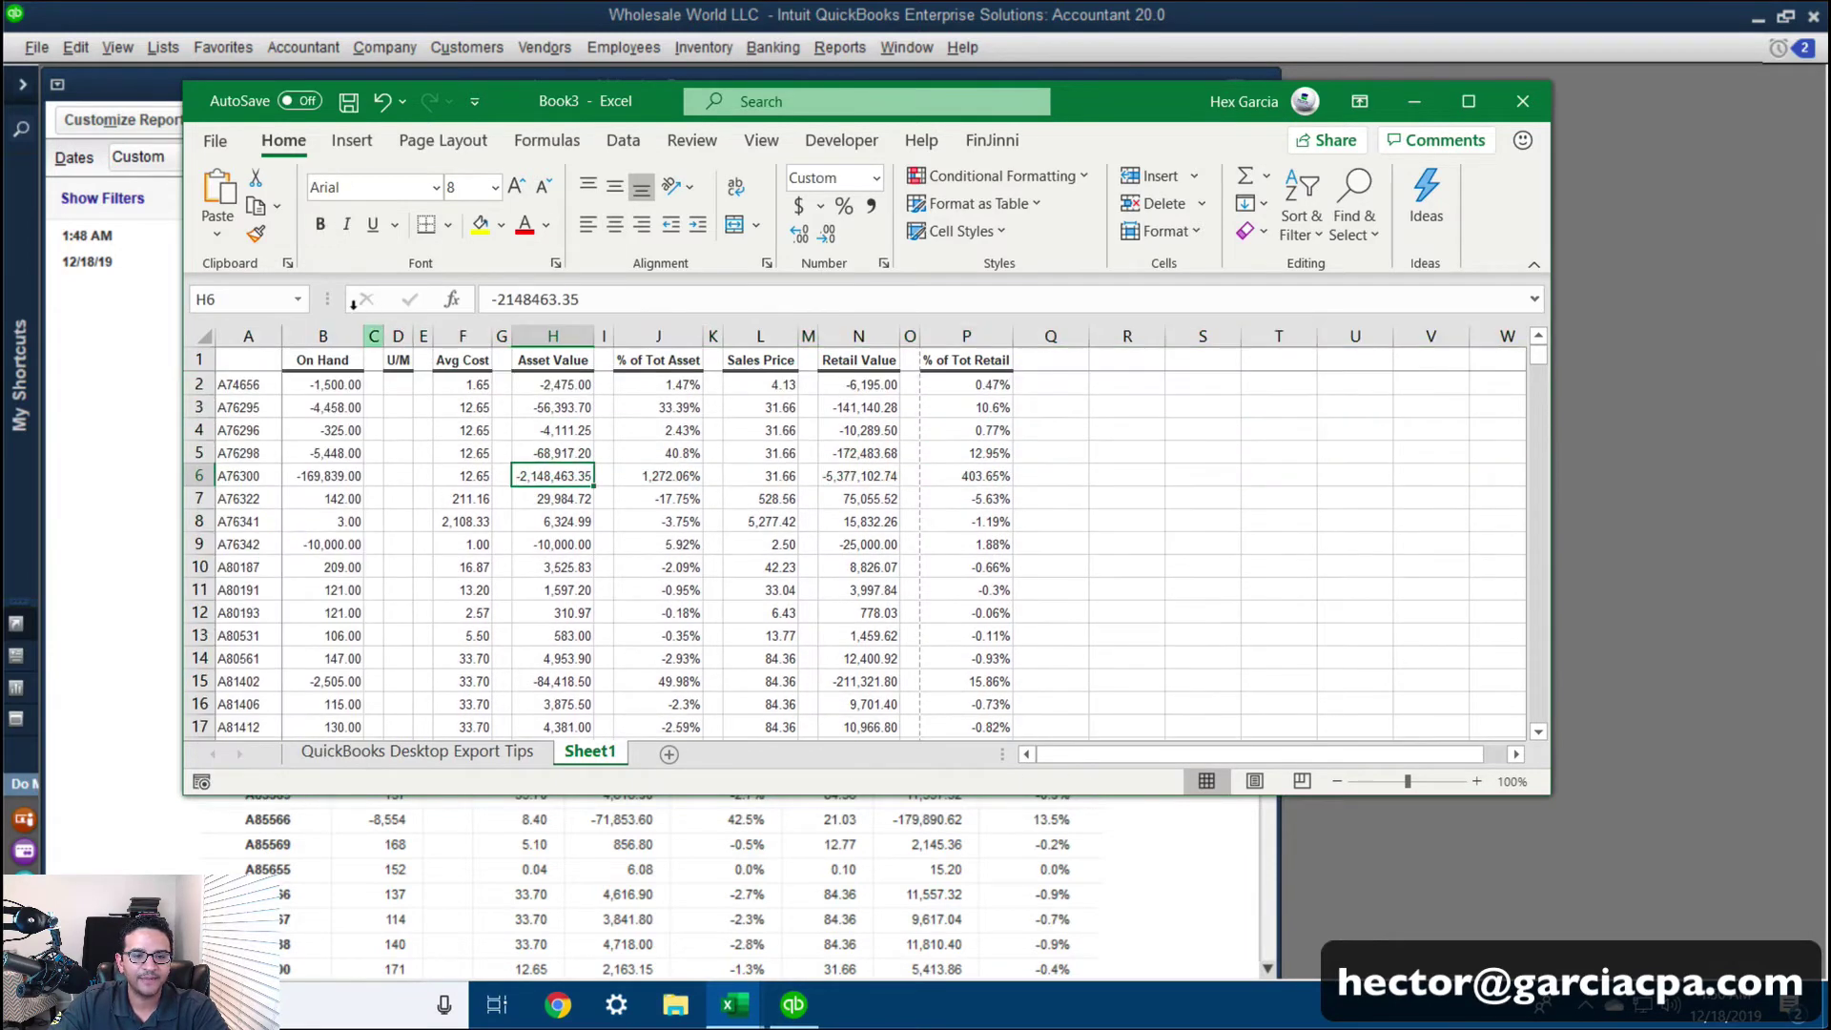
Delete columns C through Q so the sheet keeps only the item names and On Hand quantities
{"action": "left_click_drag", "start_coordinate": [373, 336], "coordinate": [1065, 339]}
{"action": "right_click", "coordinate": [1065, 351]}
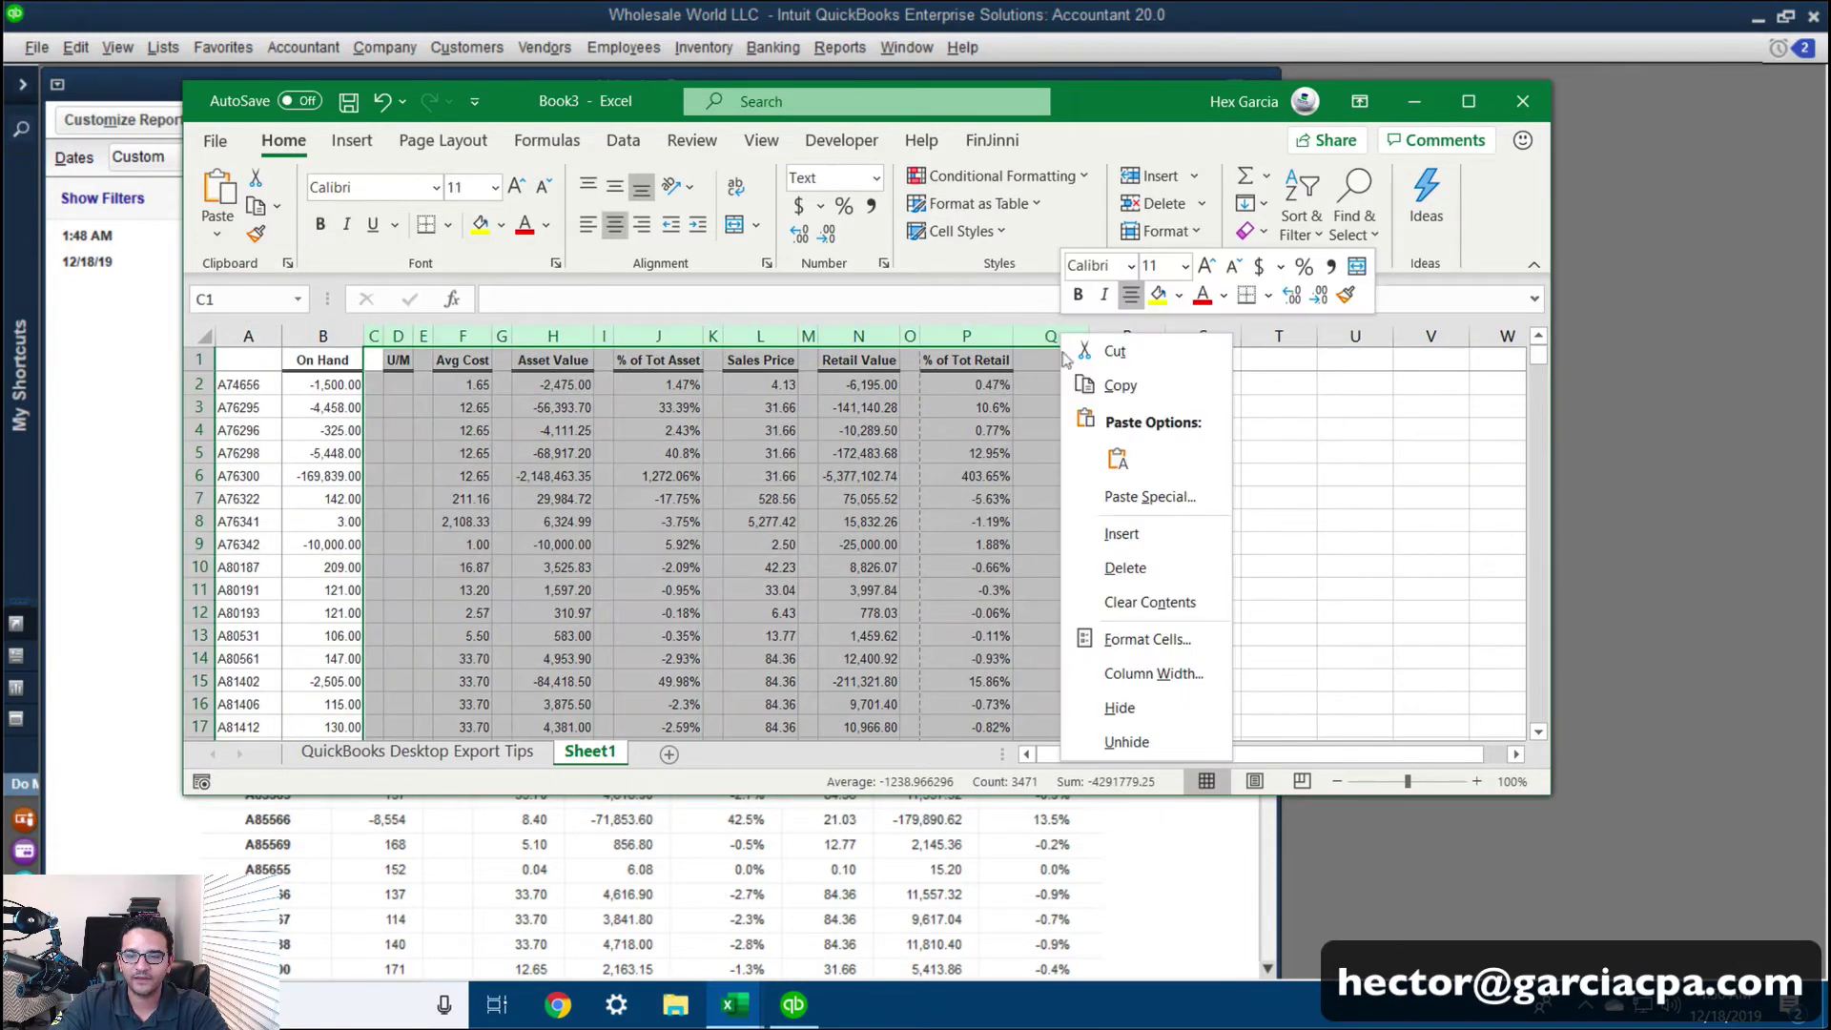
{"action": "left_click", "coordinate": [1125, 568]}
{"action": "left_click", "coordinate": [400, 541]}
Enter the header "Item" in cell A1 above the item names
{"action": "left_click_drag", "start_coordinate": [243, 334], "coordinate": [300, 333]}
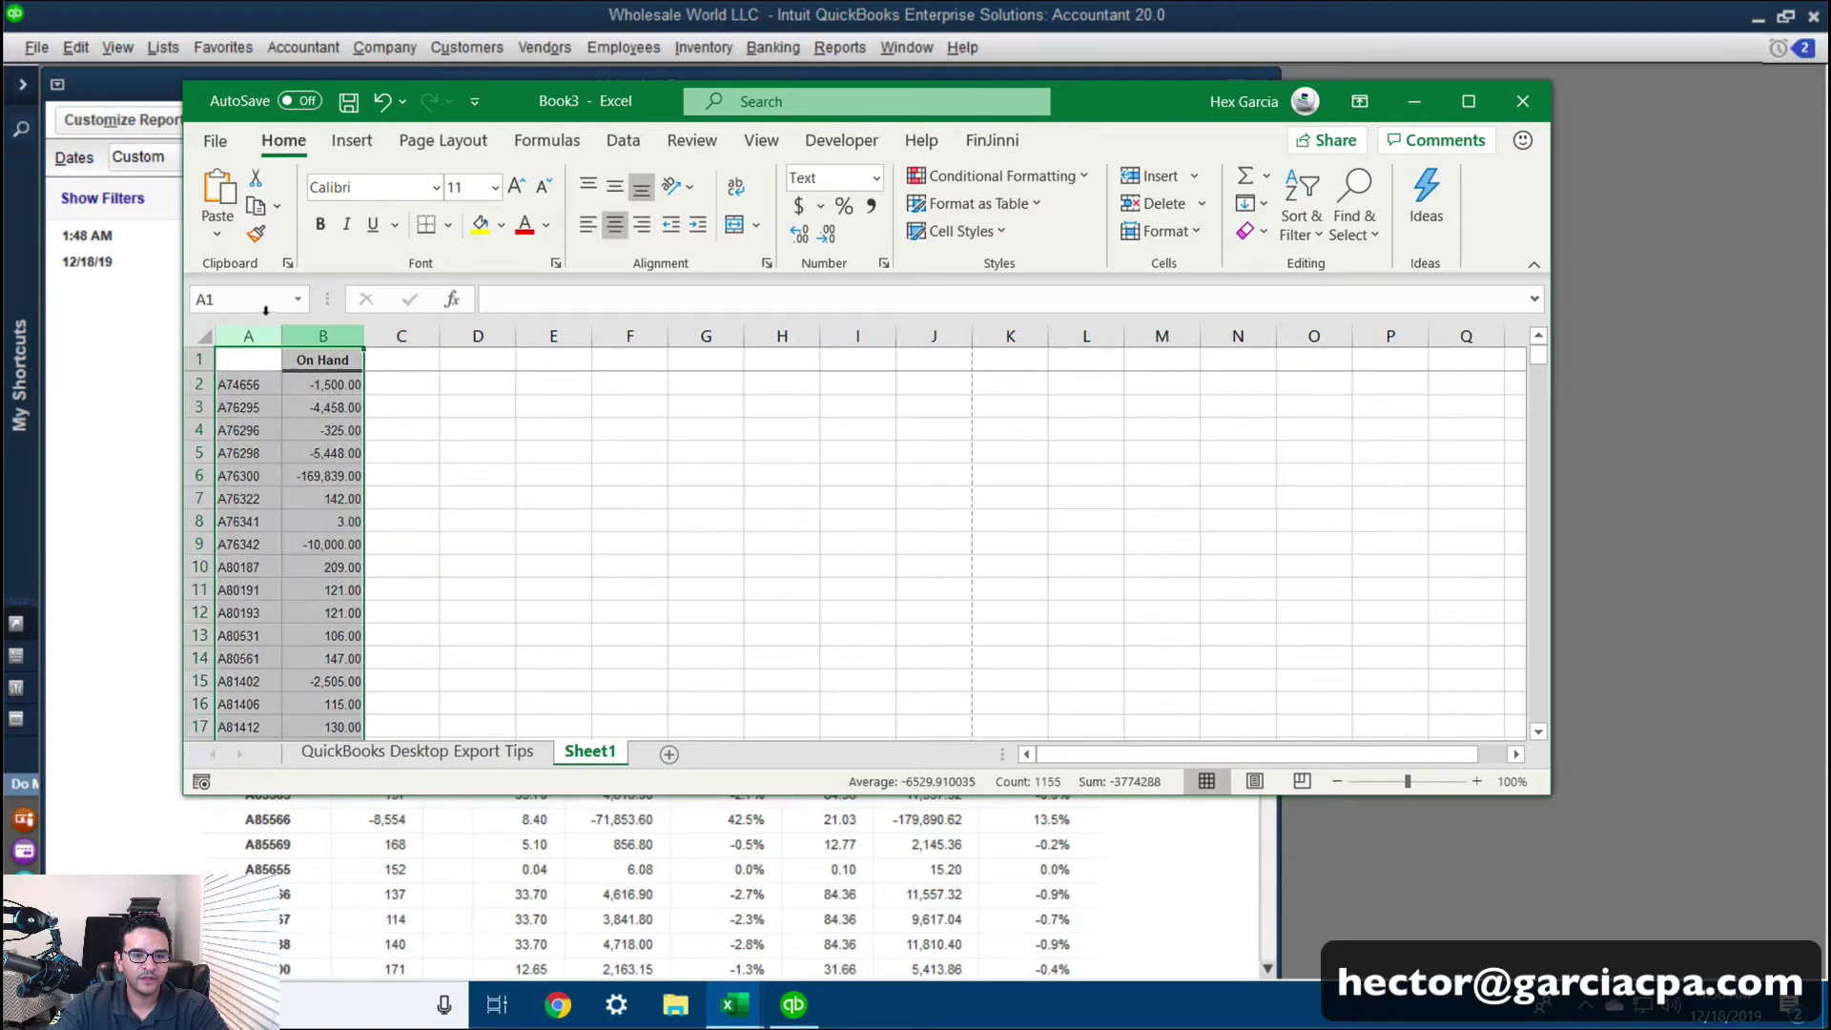
{"action": "left_click", "coordinate": [300, 334]}
{"action": "left_click", "coordinate": [238, 336]}
{"action": "left_click", "coordinate": [239, 349]}
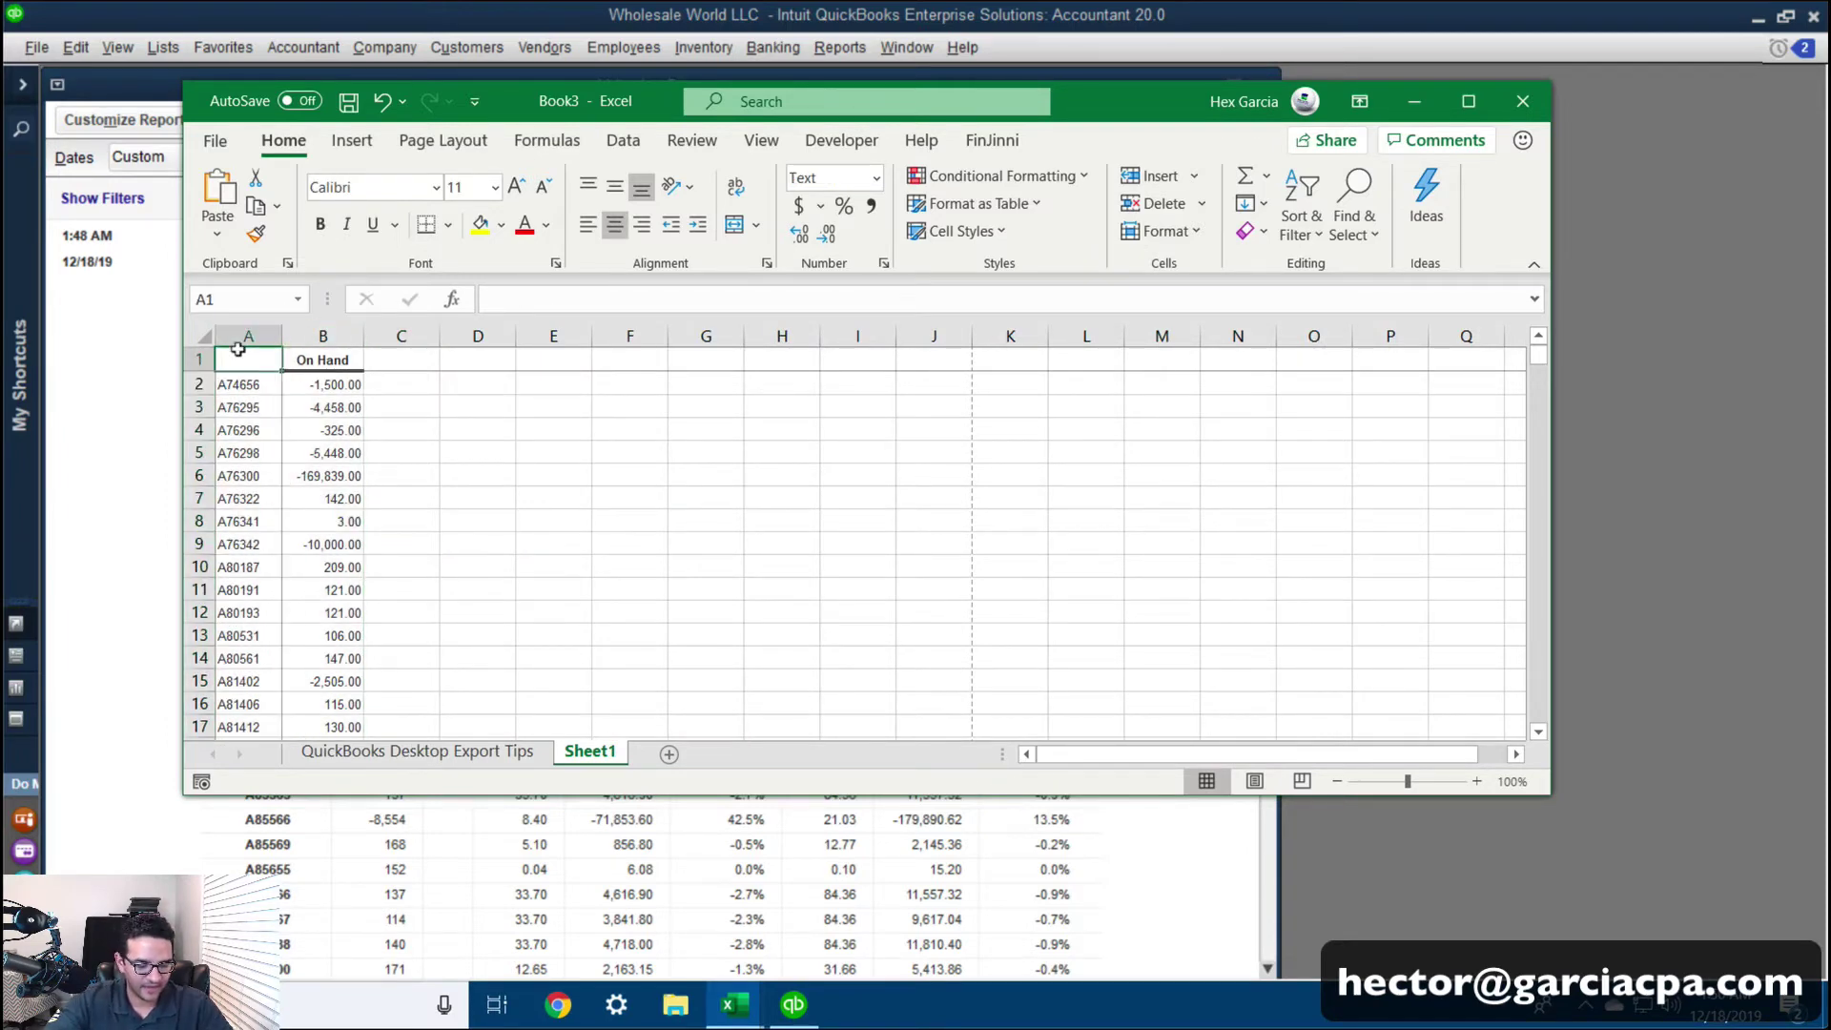
{"action": "type", "text": "Item"}
{"action": "key", "text": "Return"}
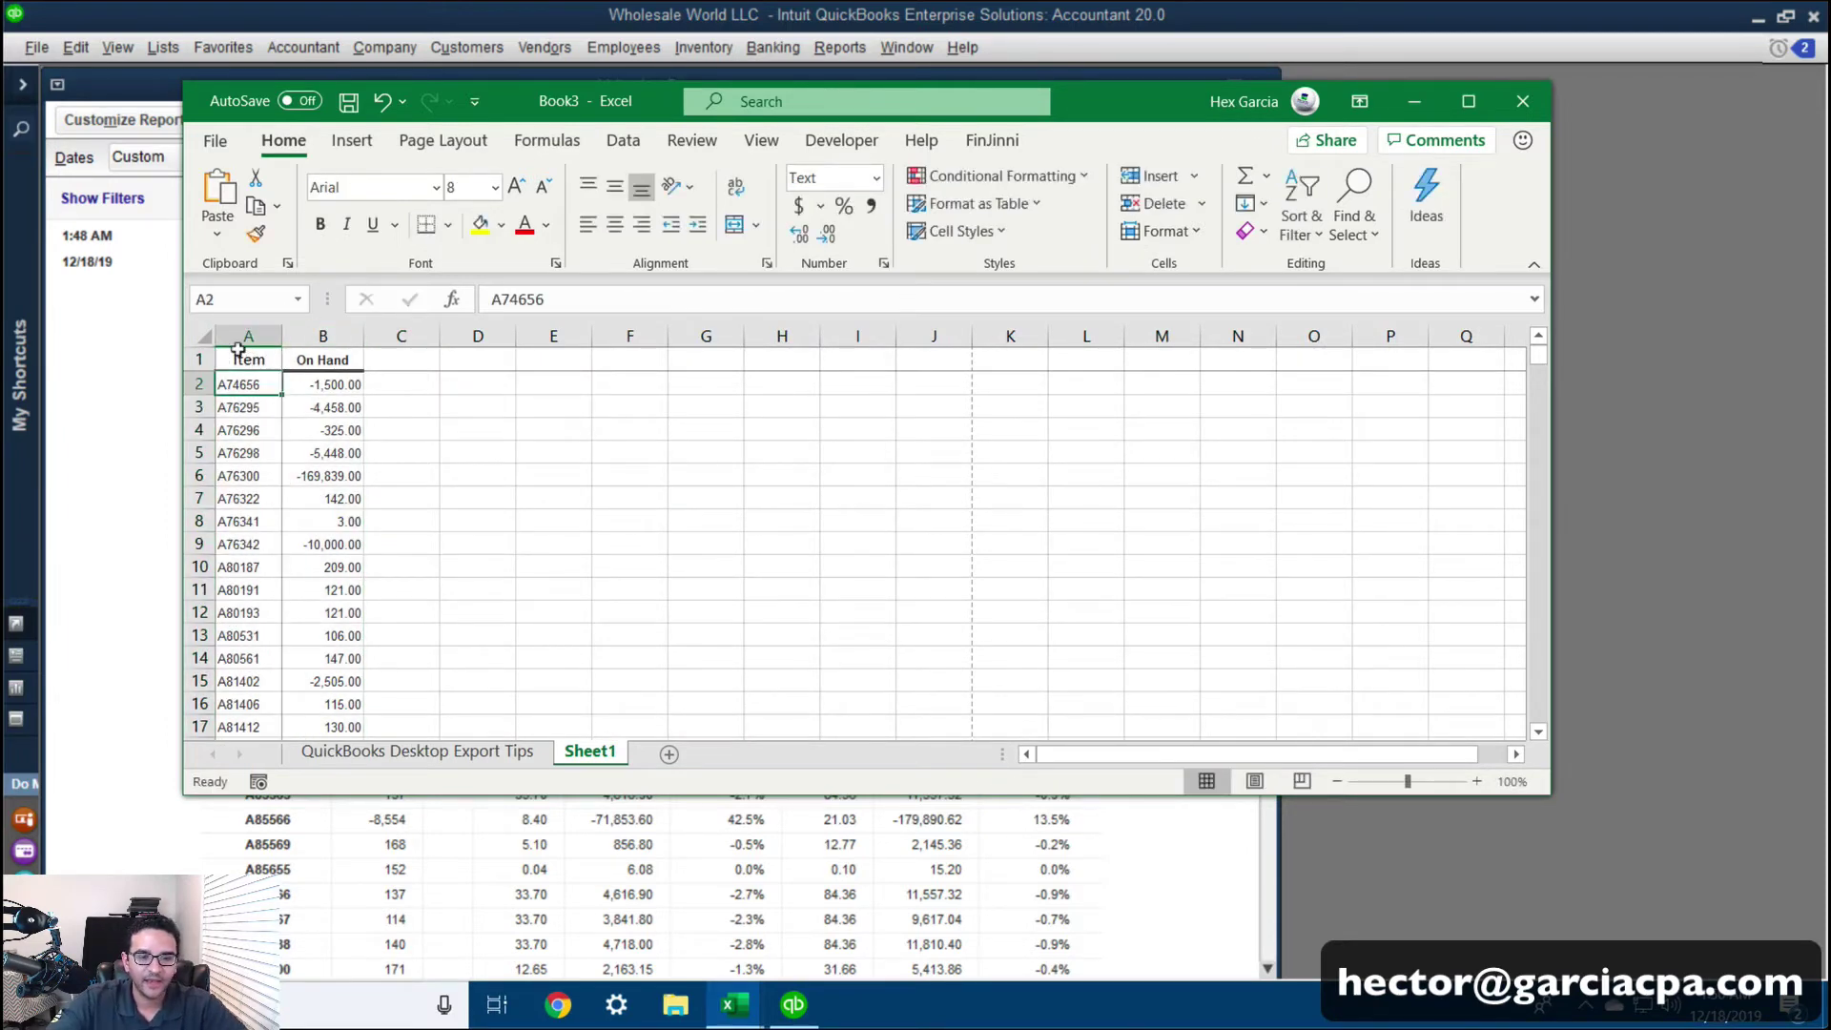
Review the cleaned list of items and On Hand quantities, then return to its first rows
{"action": "left_click", "coordinate": [322, 407]}
{"action": "scroll", "coordinate": [319, 461], "scroll_direction": "down", "scroll_amount": 12}
{"action": "left_click_drag", "start_coordinate": [267, 462], "coordinate": [323, 387]}
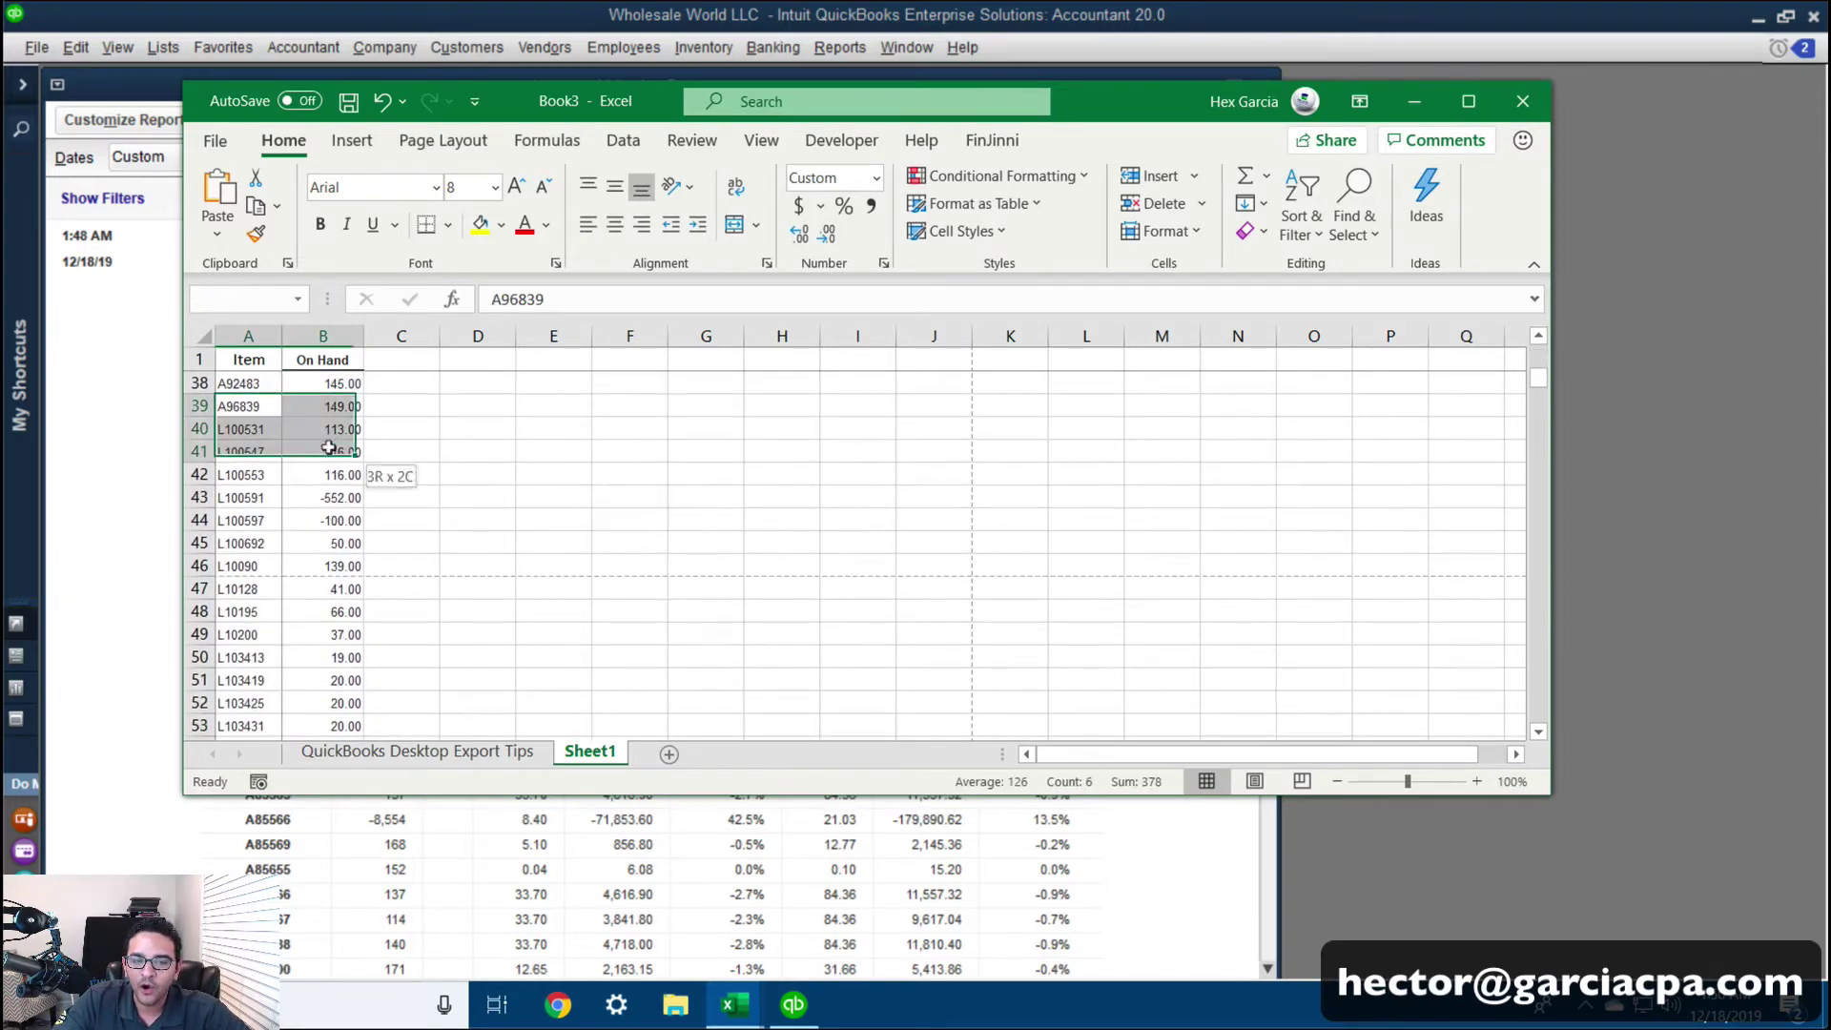
{"action": "left_click", "coordinate": [322, 429]}
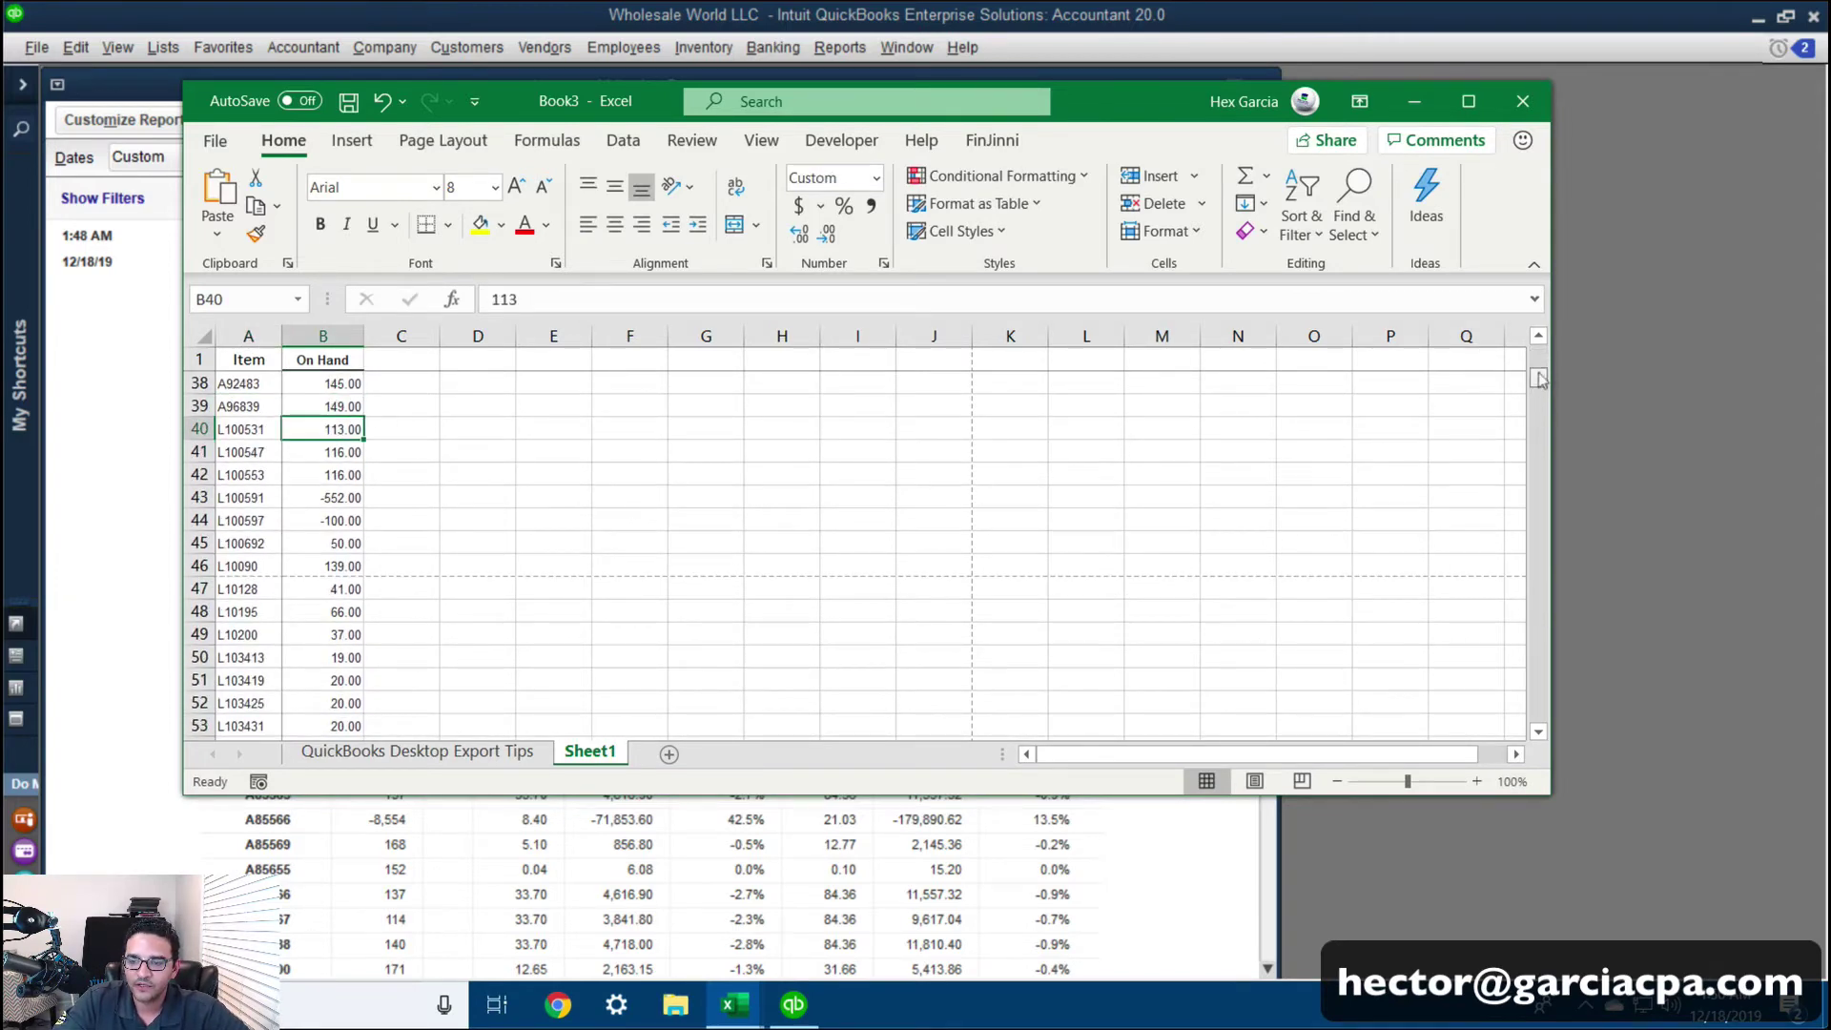
{"action": "left_click_drag", "start_coordinate": [1537, 380], "coordinate": [1538, 351]}
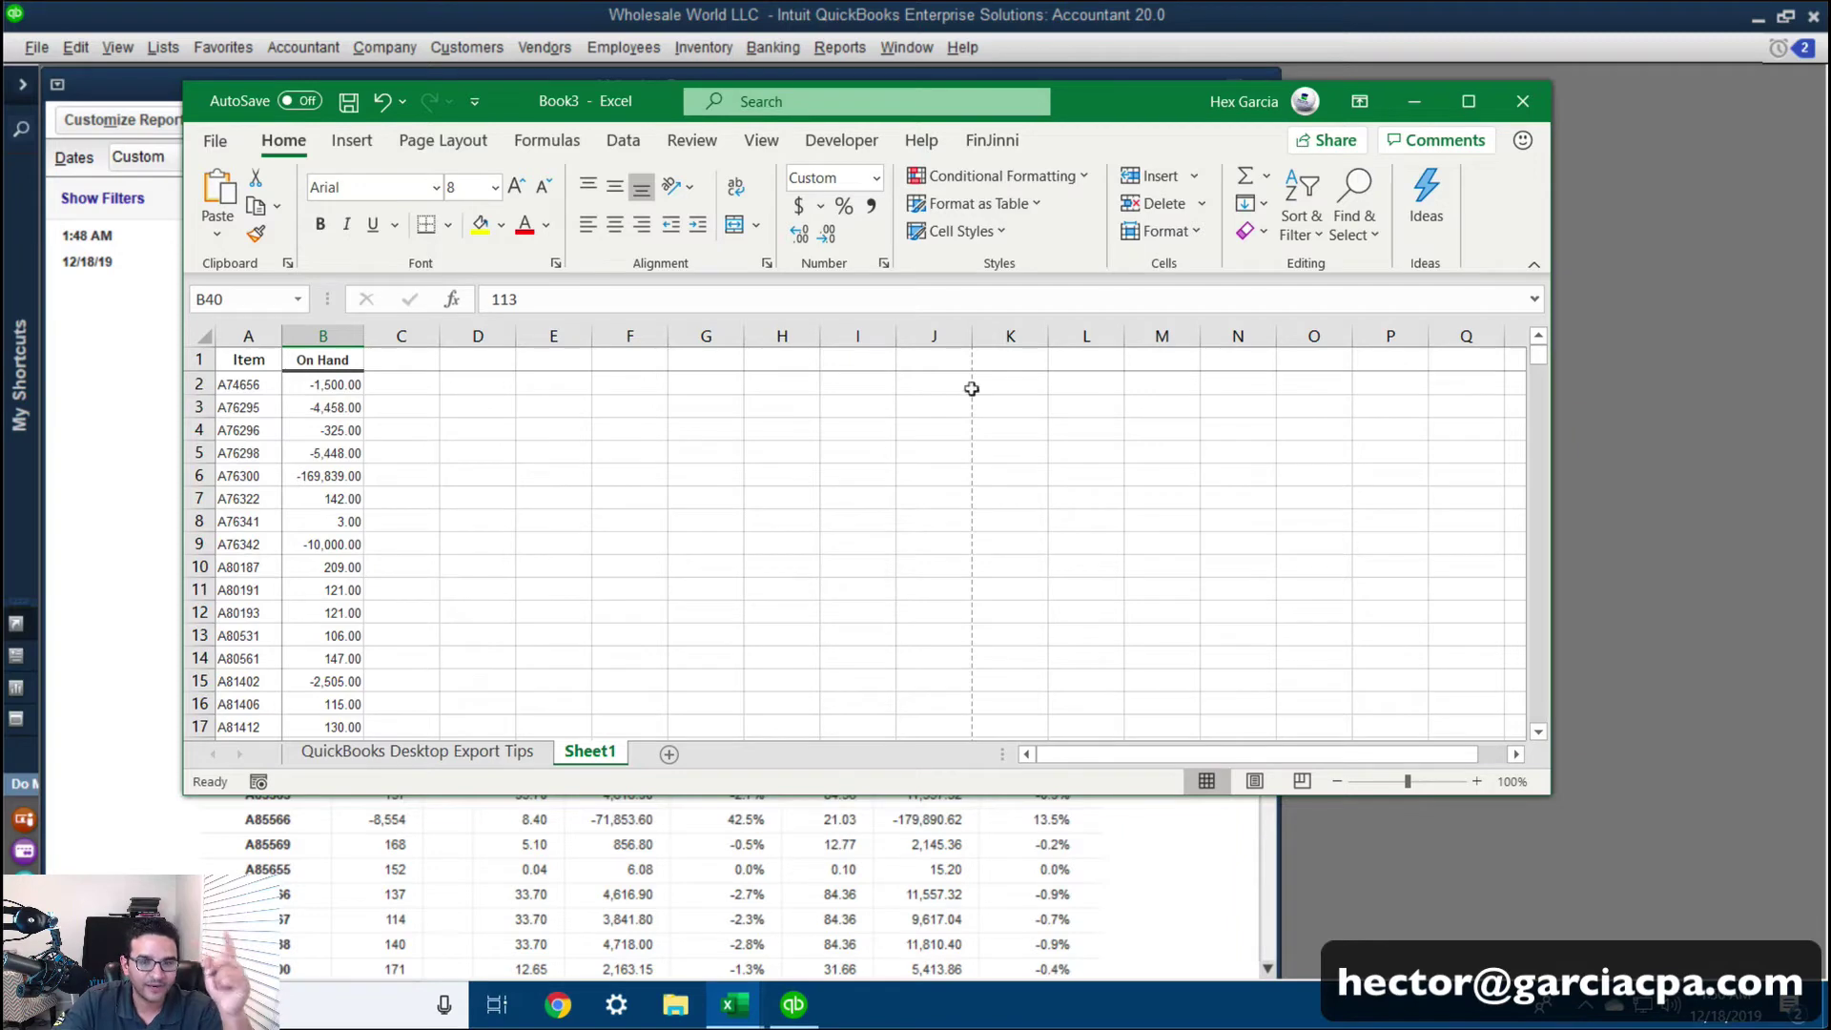
Minimize QuickBooks and bring the Inventory Adj QTY.xlsm workbook into view, keeping it open
{"action": "left_click", "coordinate": [1758, 18]}
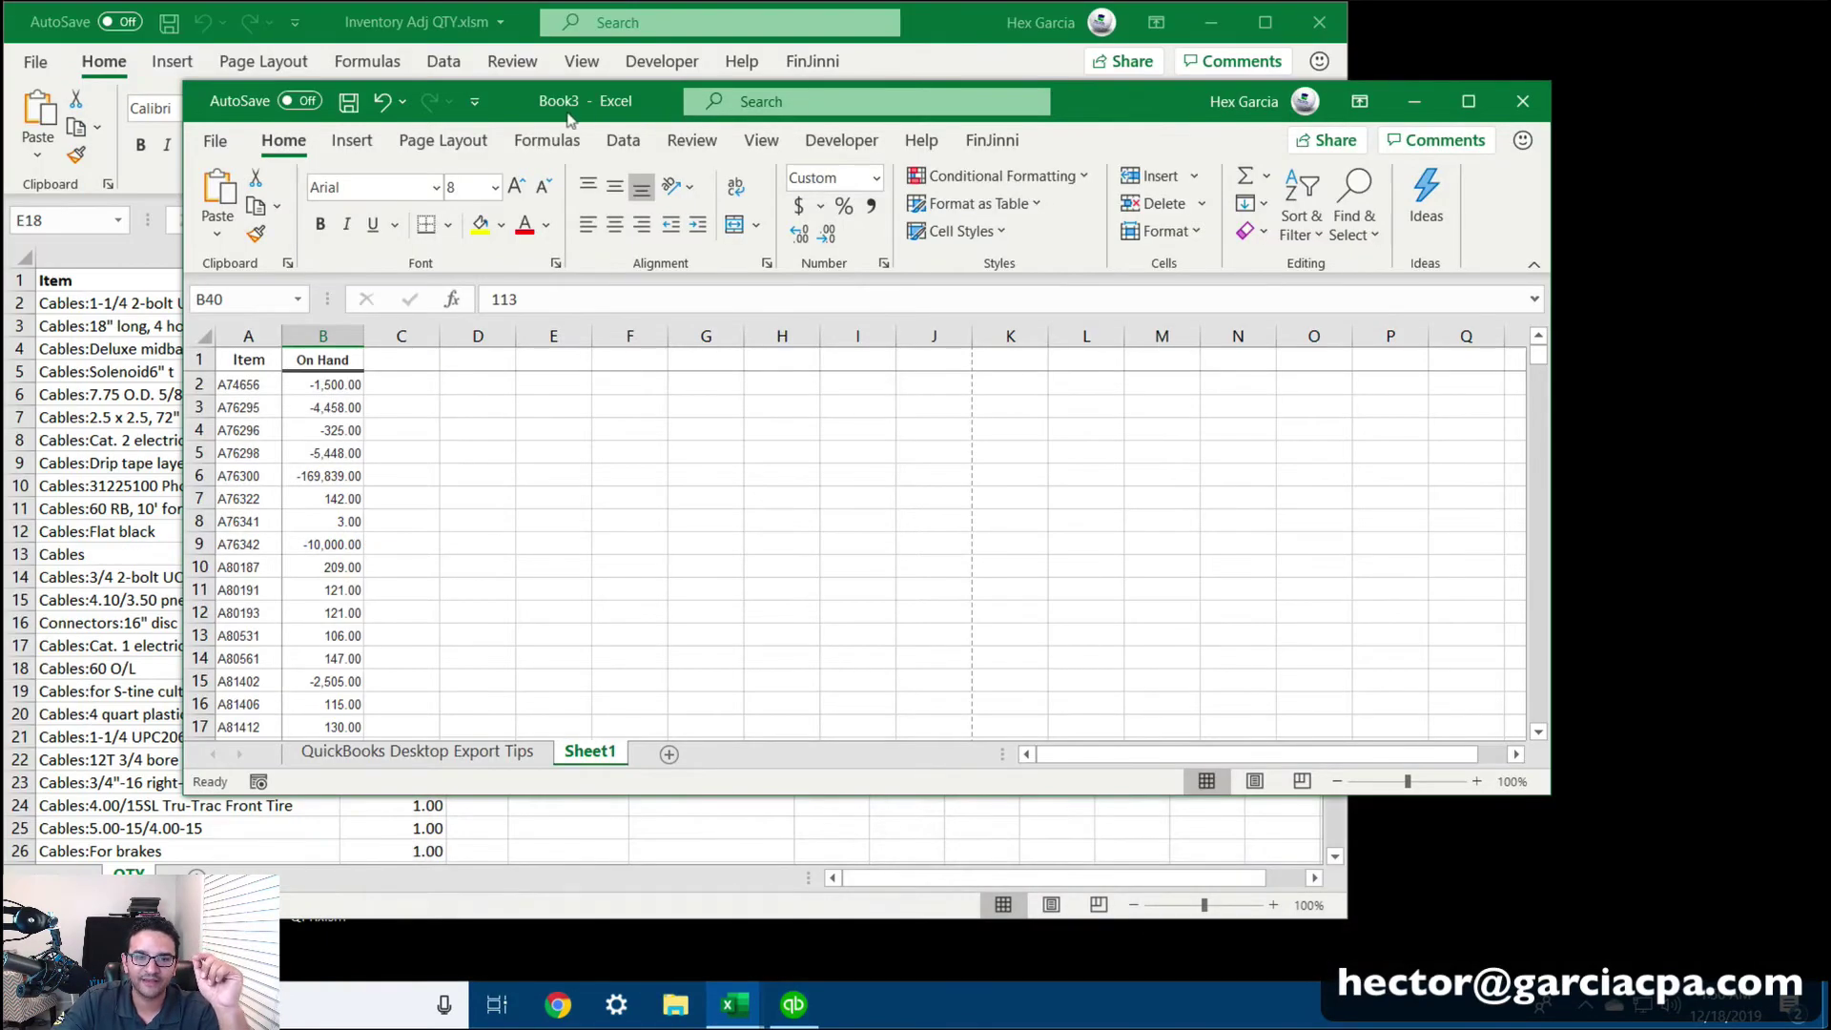
{"action": "left_click", "coordinate": [1319, 22]}
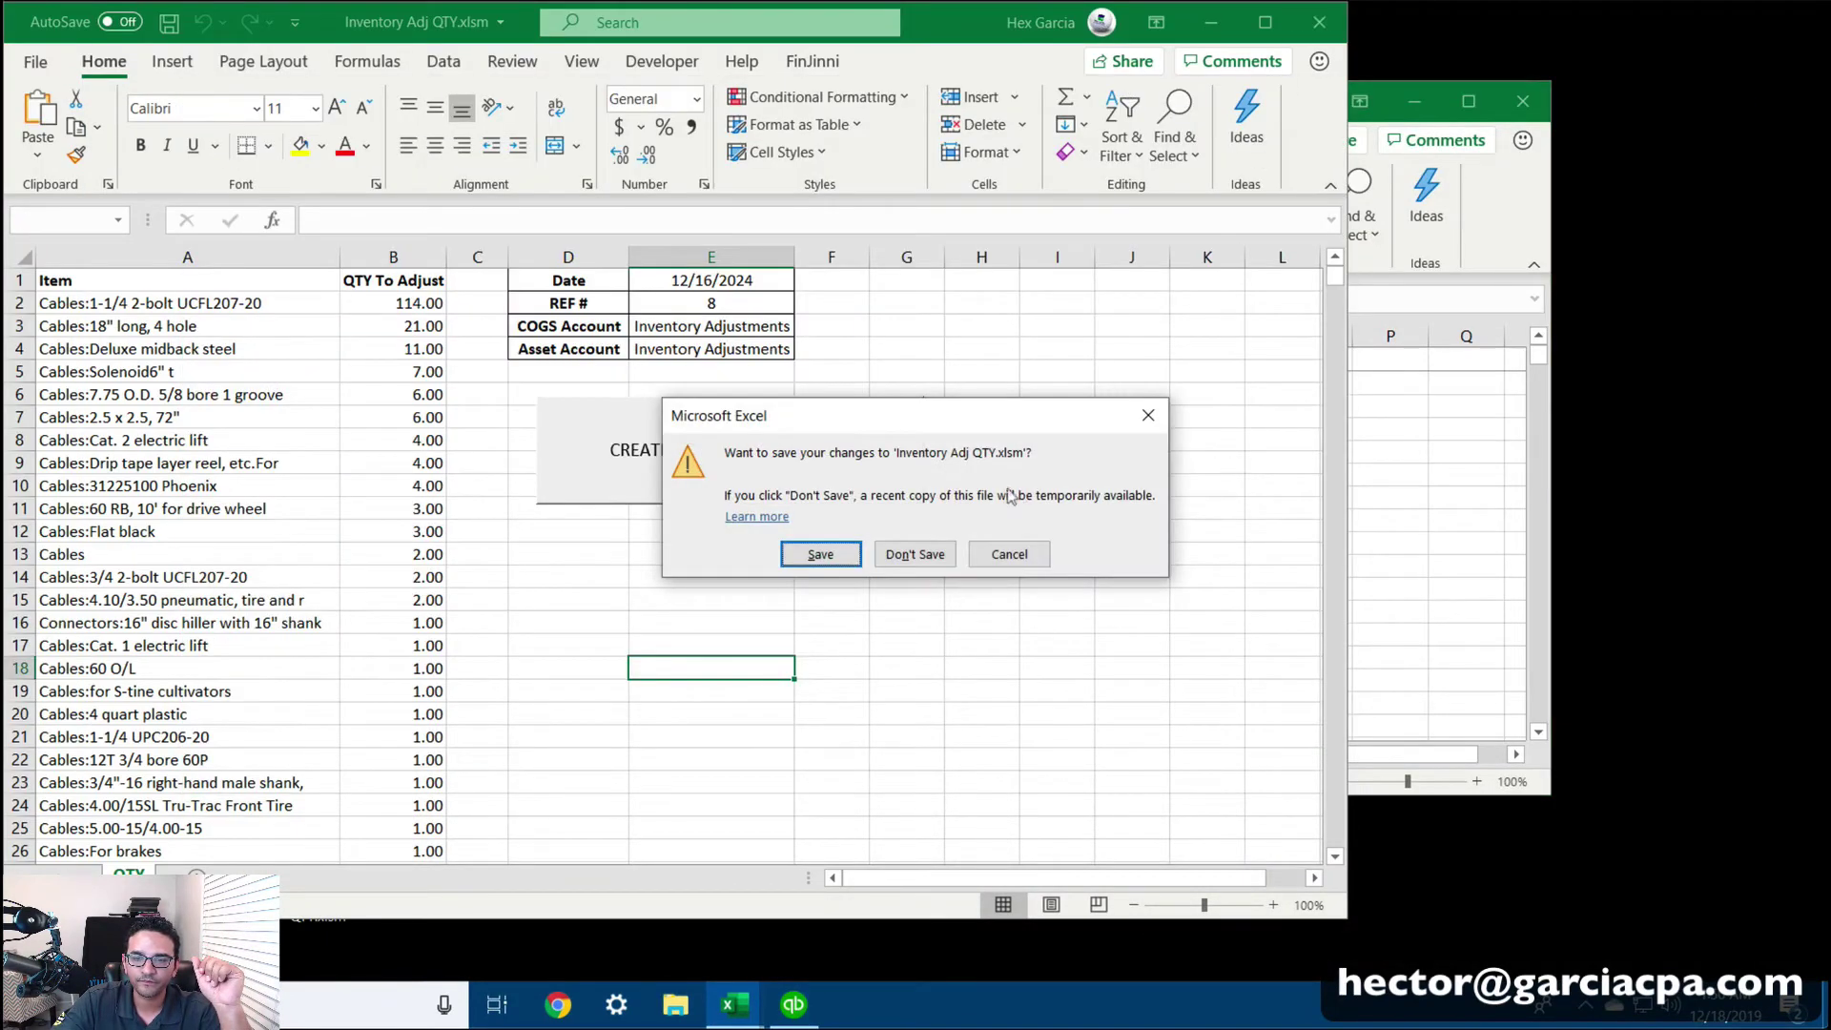
{"action": "left_click", "coordinate": [1008, 553]}
{"action": "left_click_drag", "start_coordinate": [930, 28], "coordinate": [946, 34]}
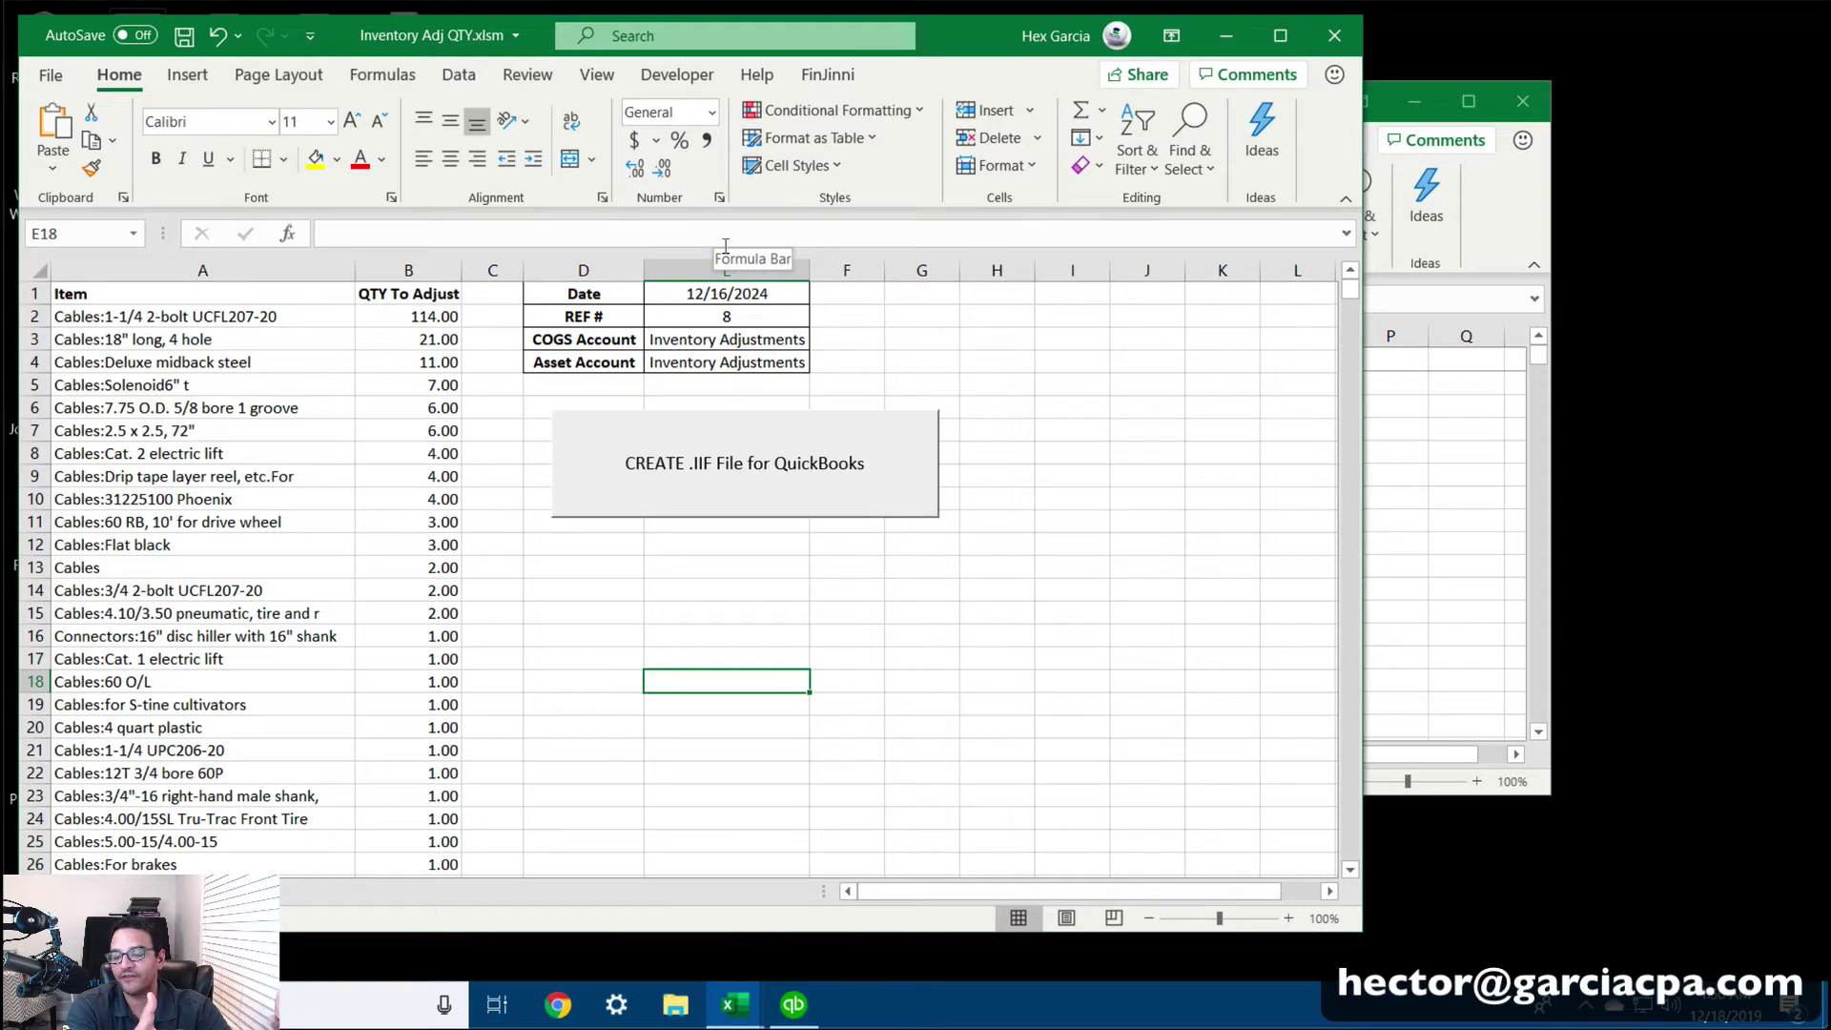
In the Book3 workbook, enter the formula =-B2 in cell C2 to reverse the first item's On Hand quantity
{"action": "left_click", "coordinate": [1447, 439]}
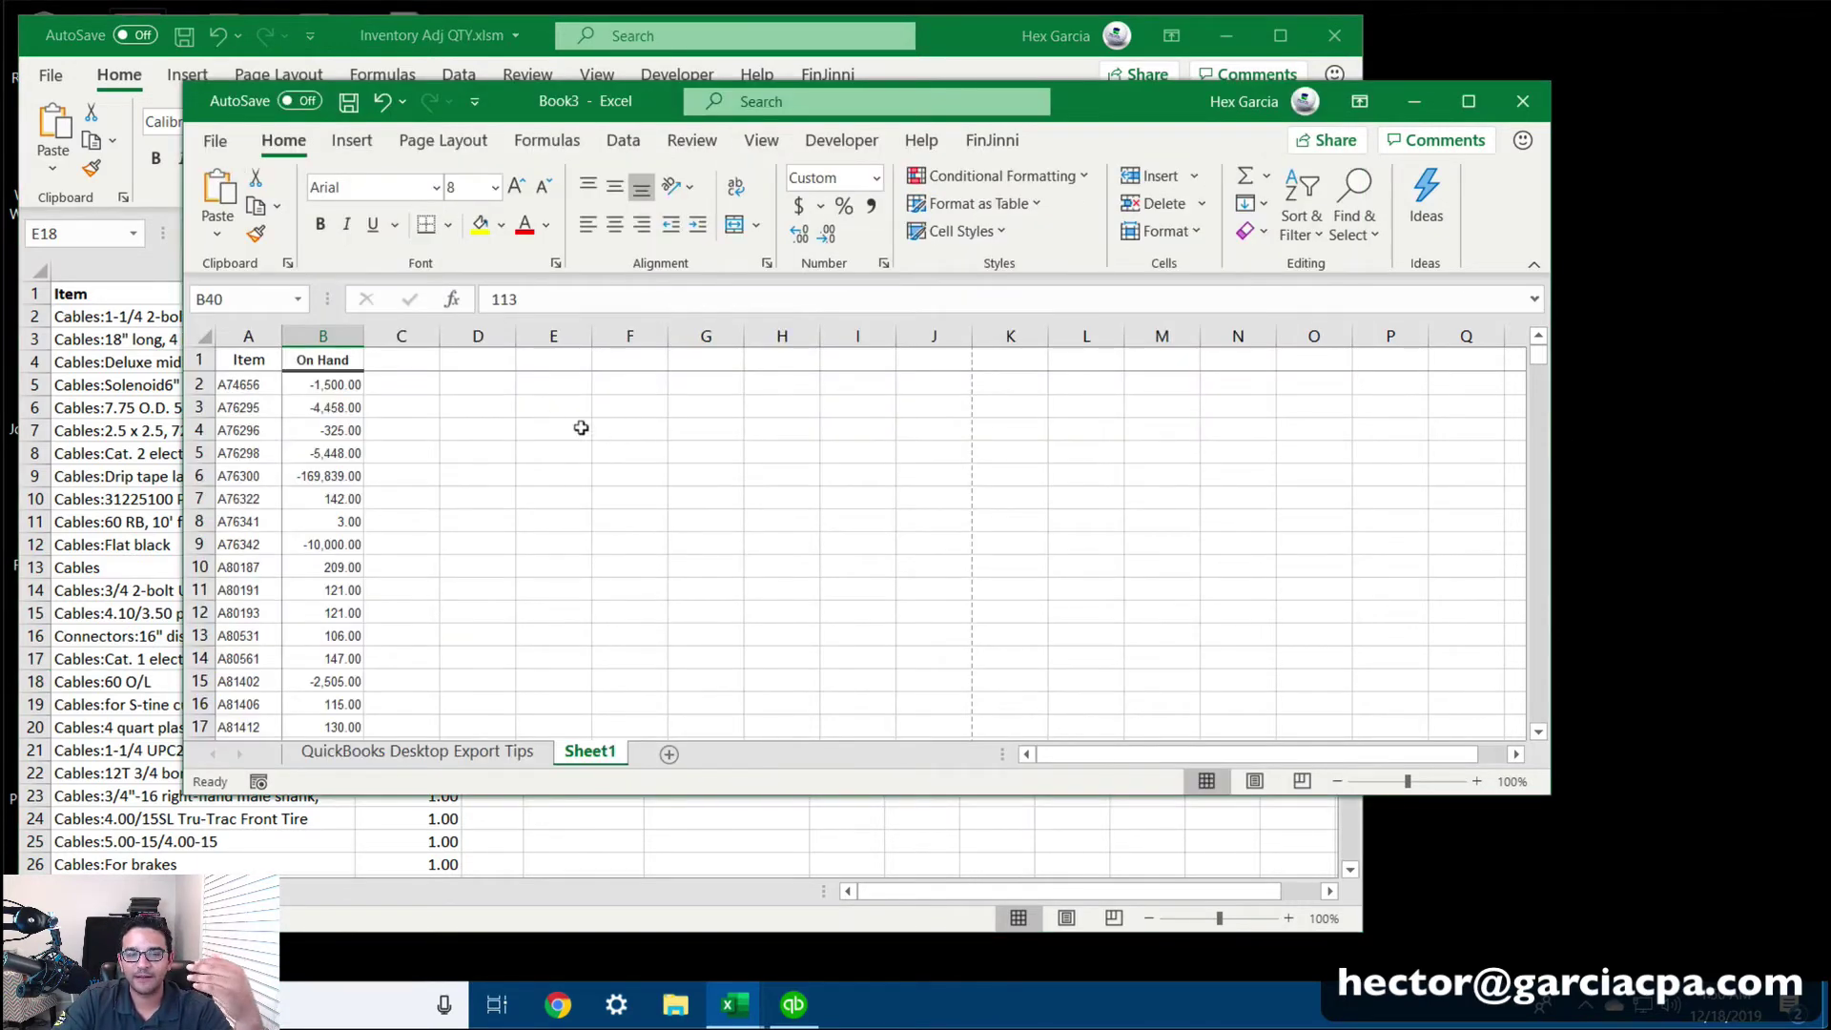
{"action": "left_click", "coordinate": [333, 382]}
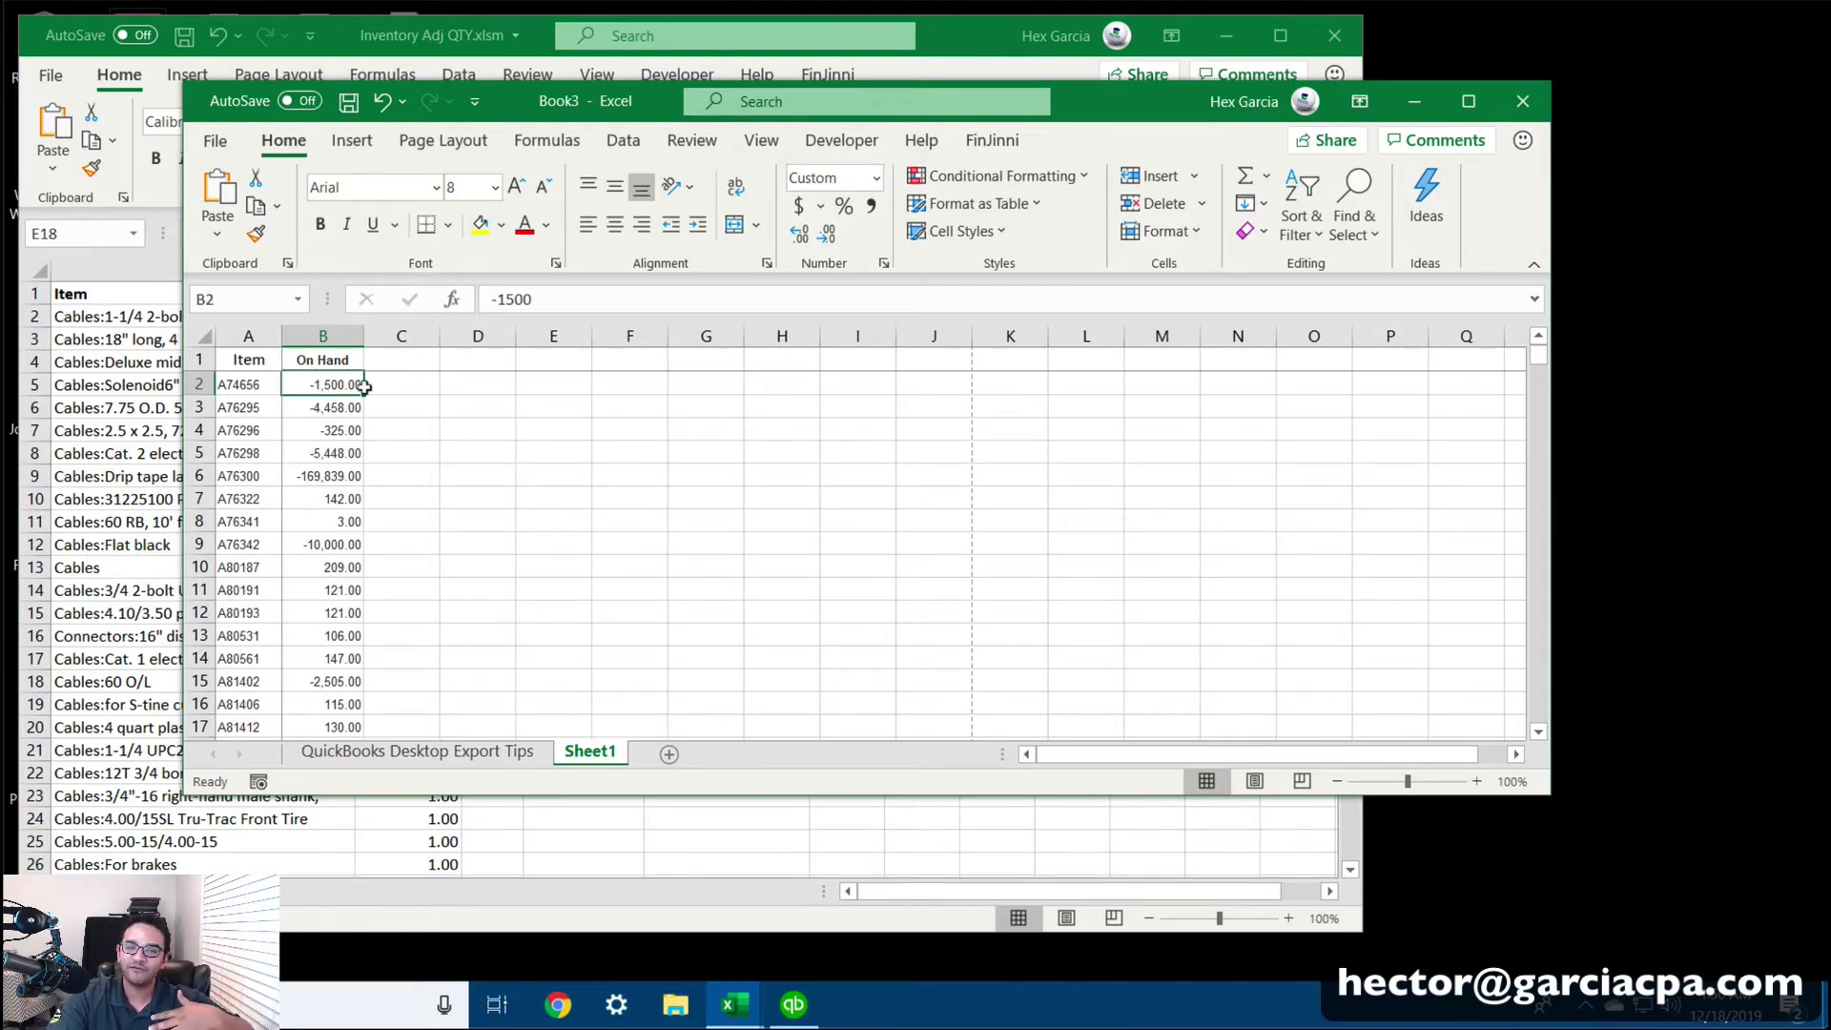
{"action": "left_click", "coordinate": [398, 384]}
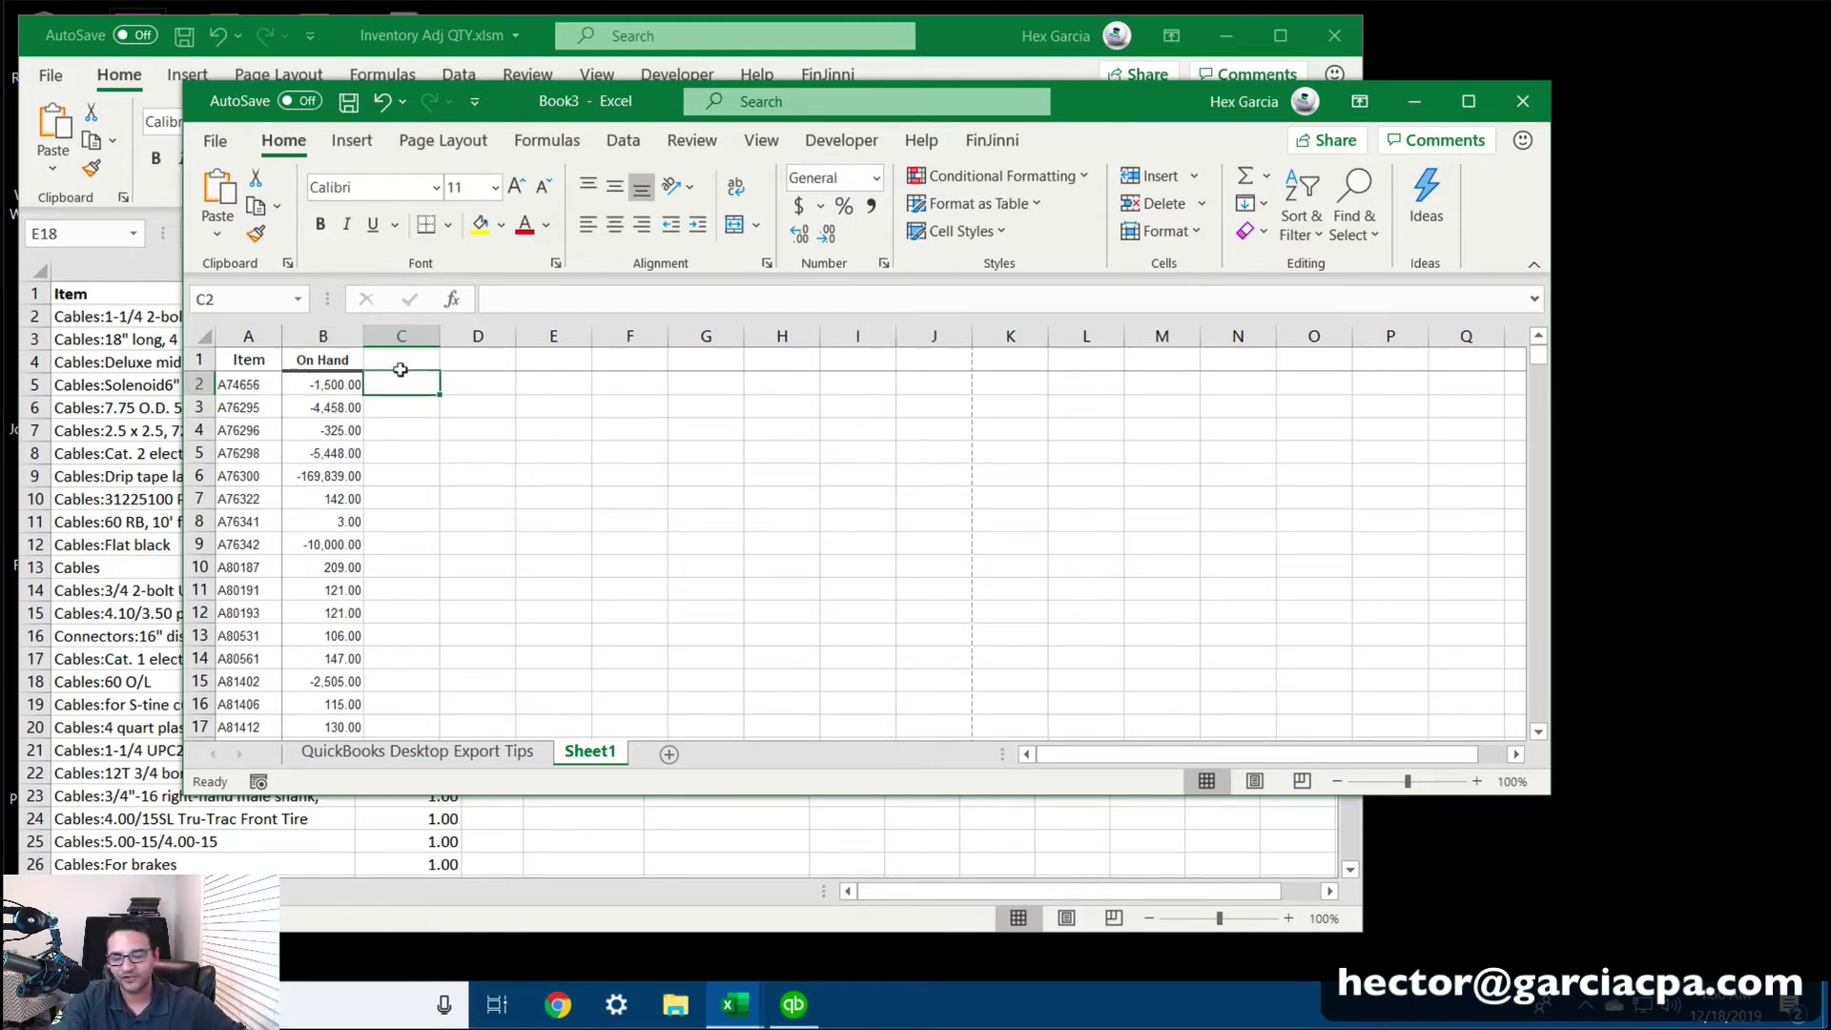
{"action": "left_click", "coordinate": [303, 337]}
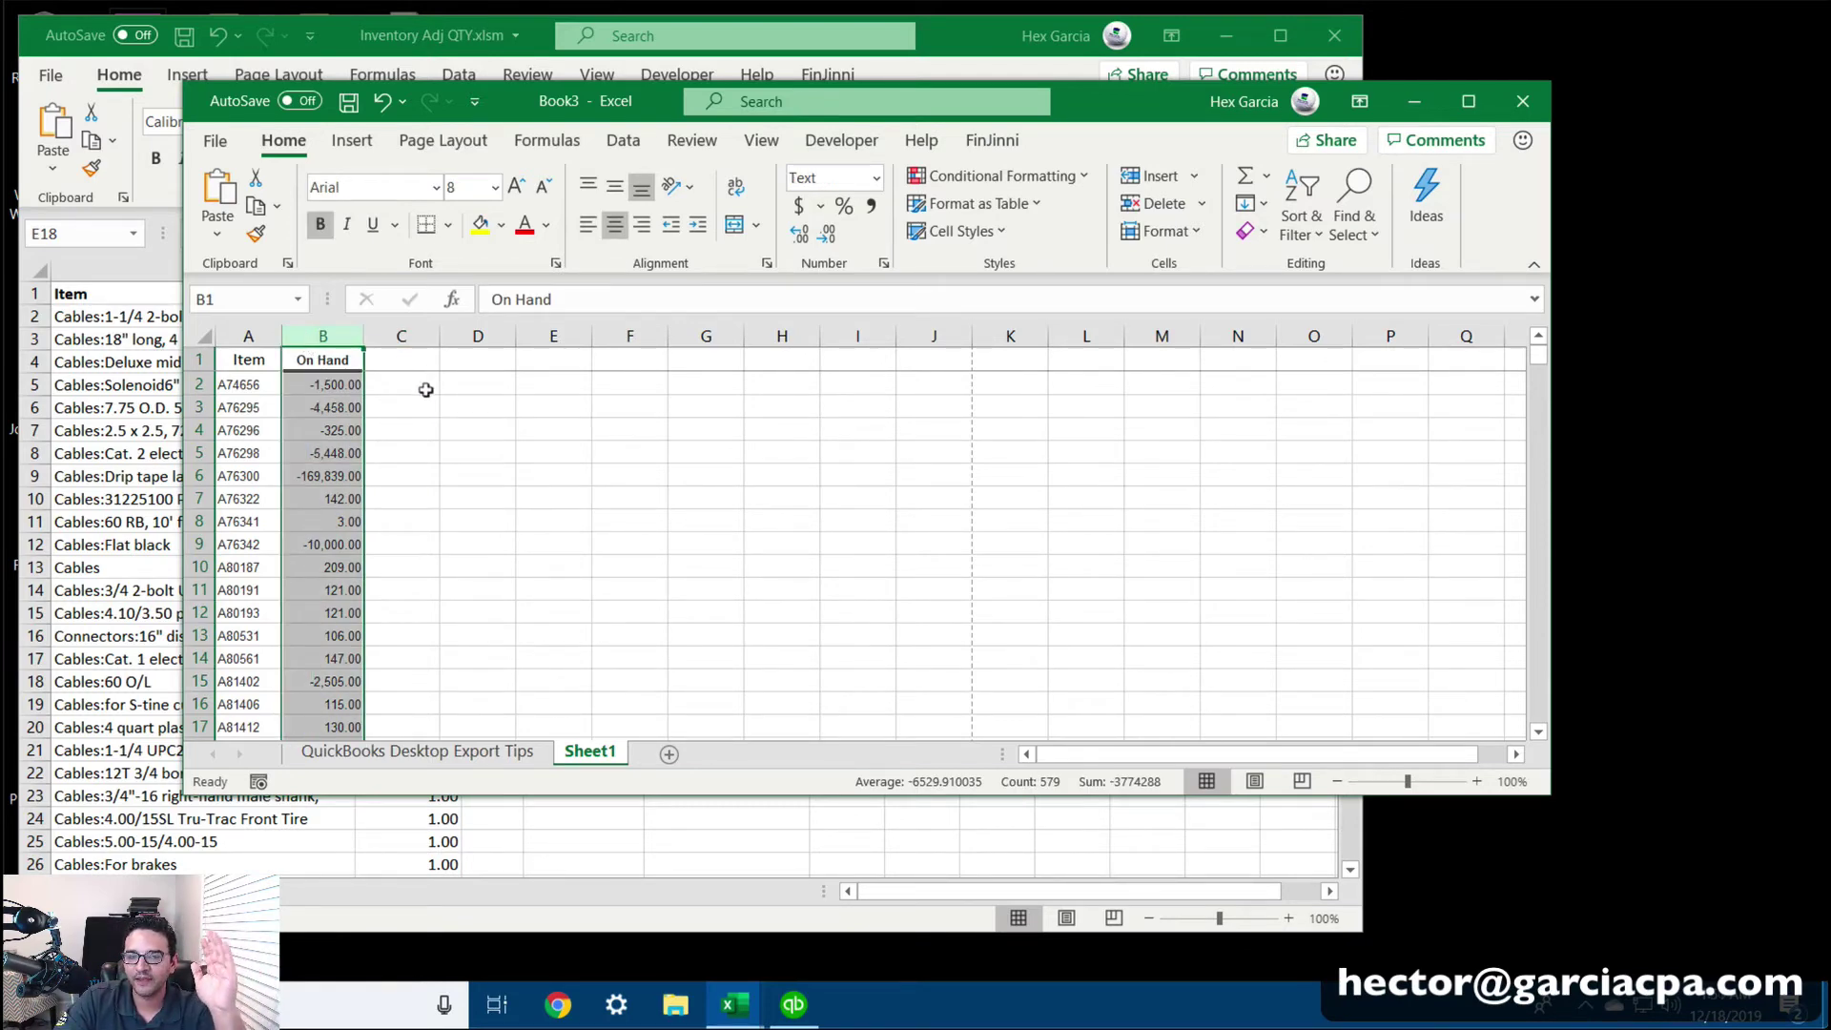
{"action": "left_click", "coordinate": [391, 383]}
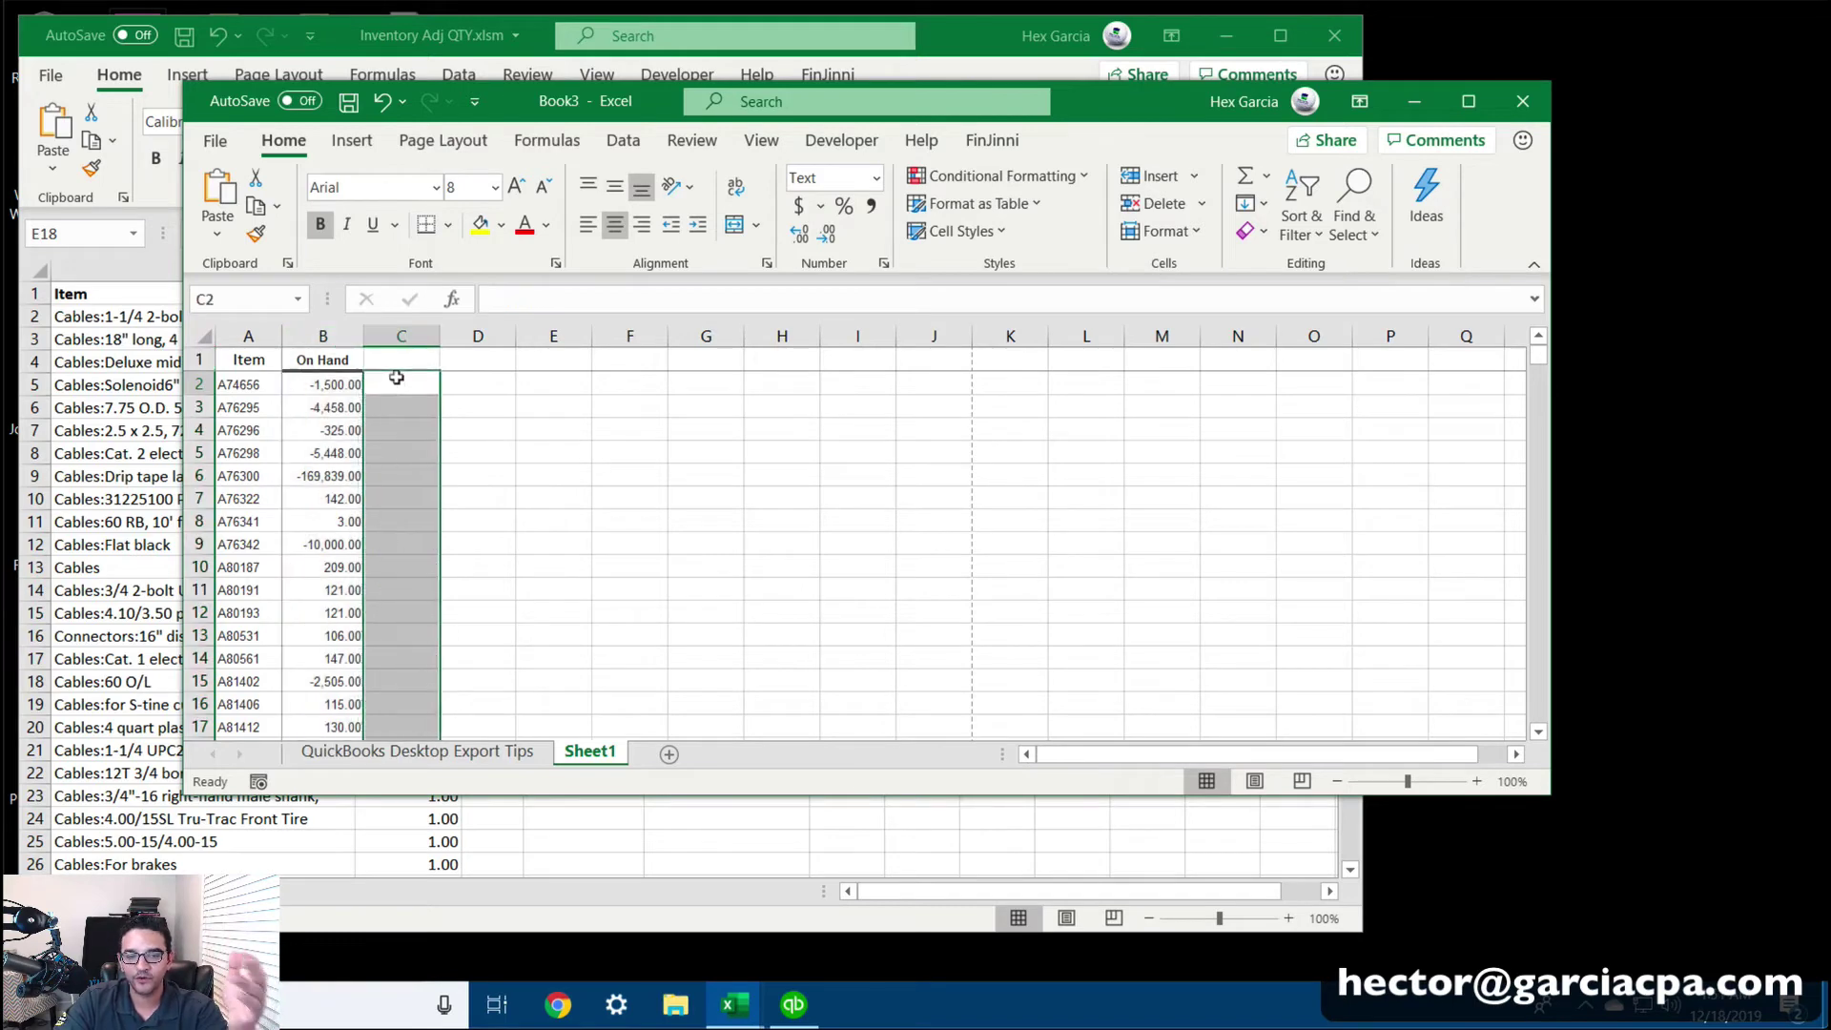
{"action": "type", "text": "="}
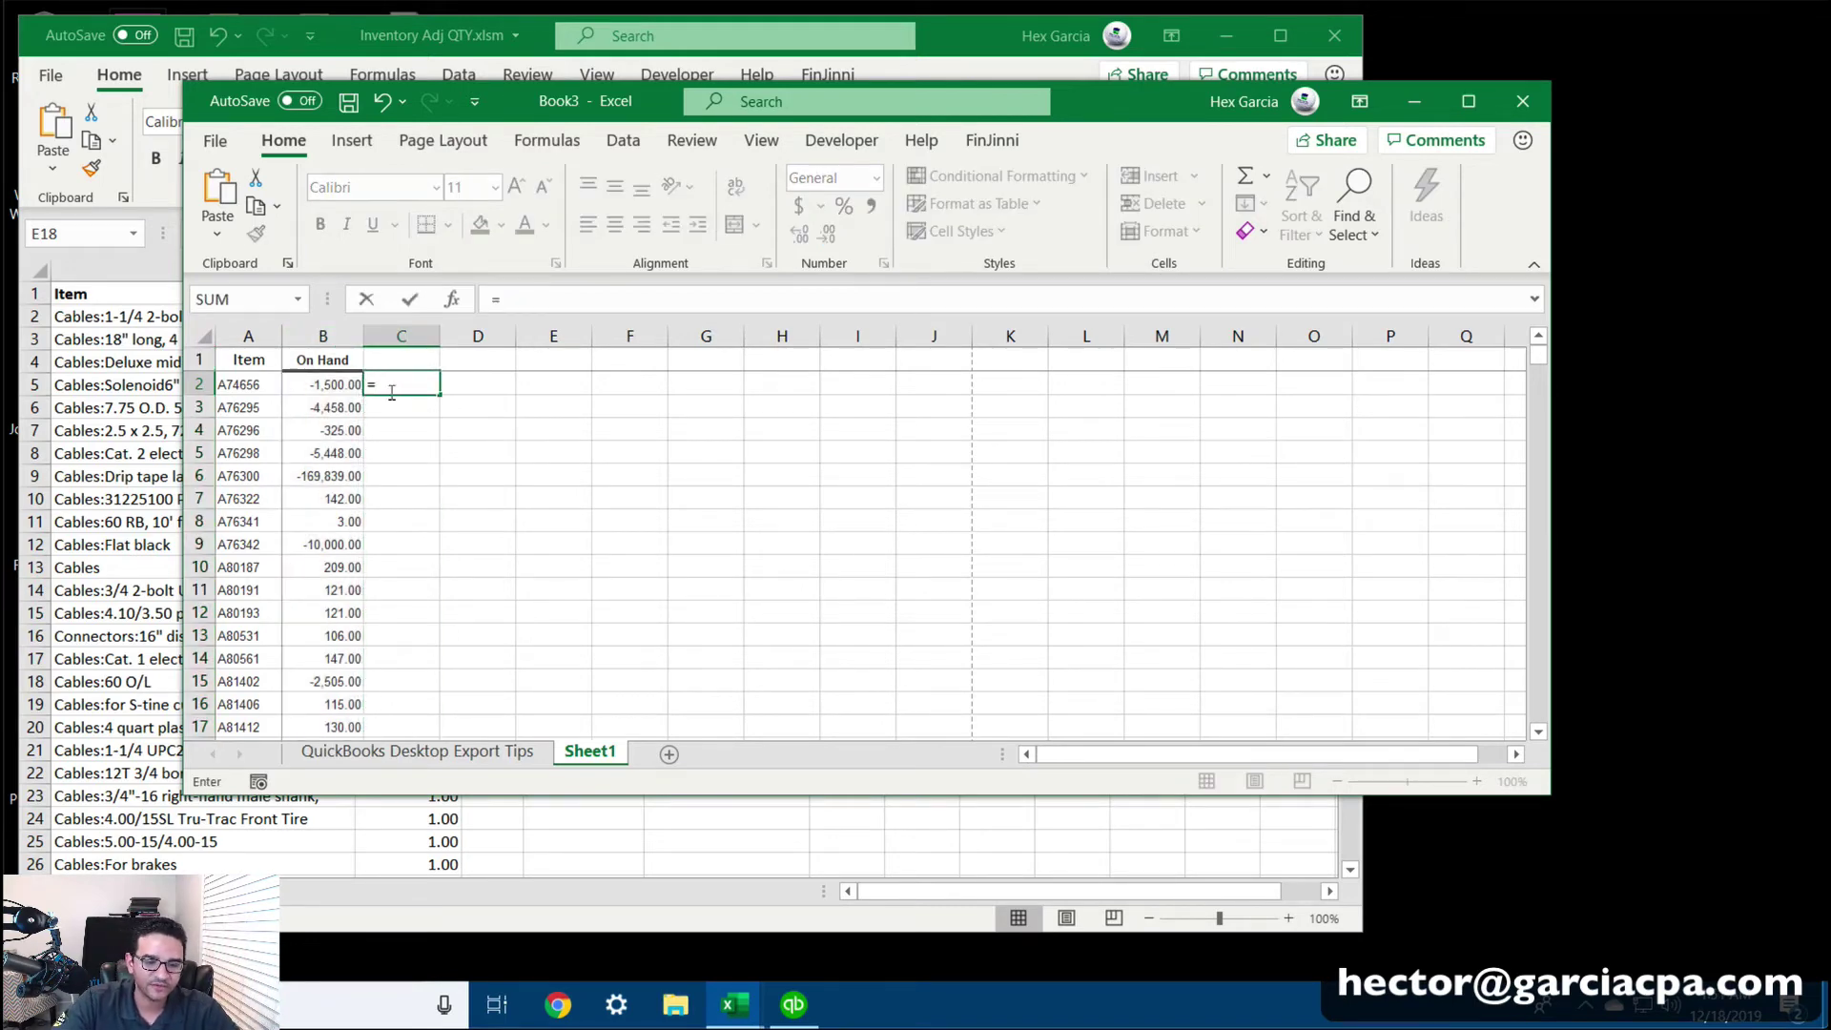
{"action": "type", "text": "-"}
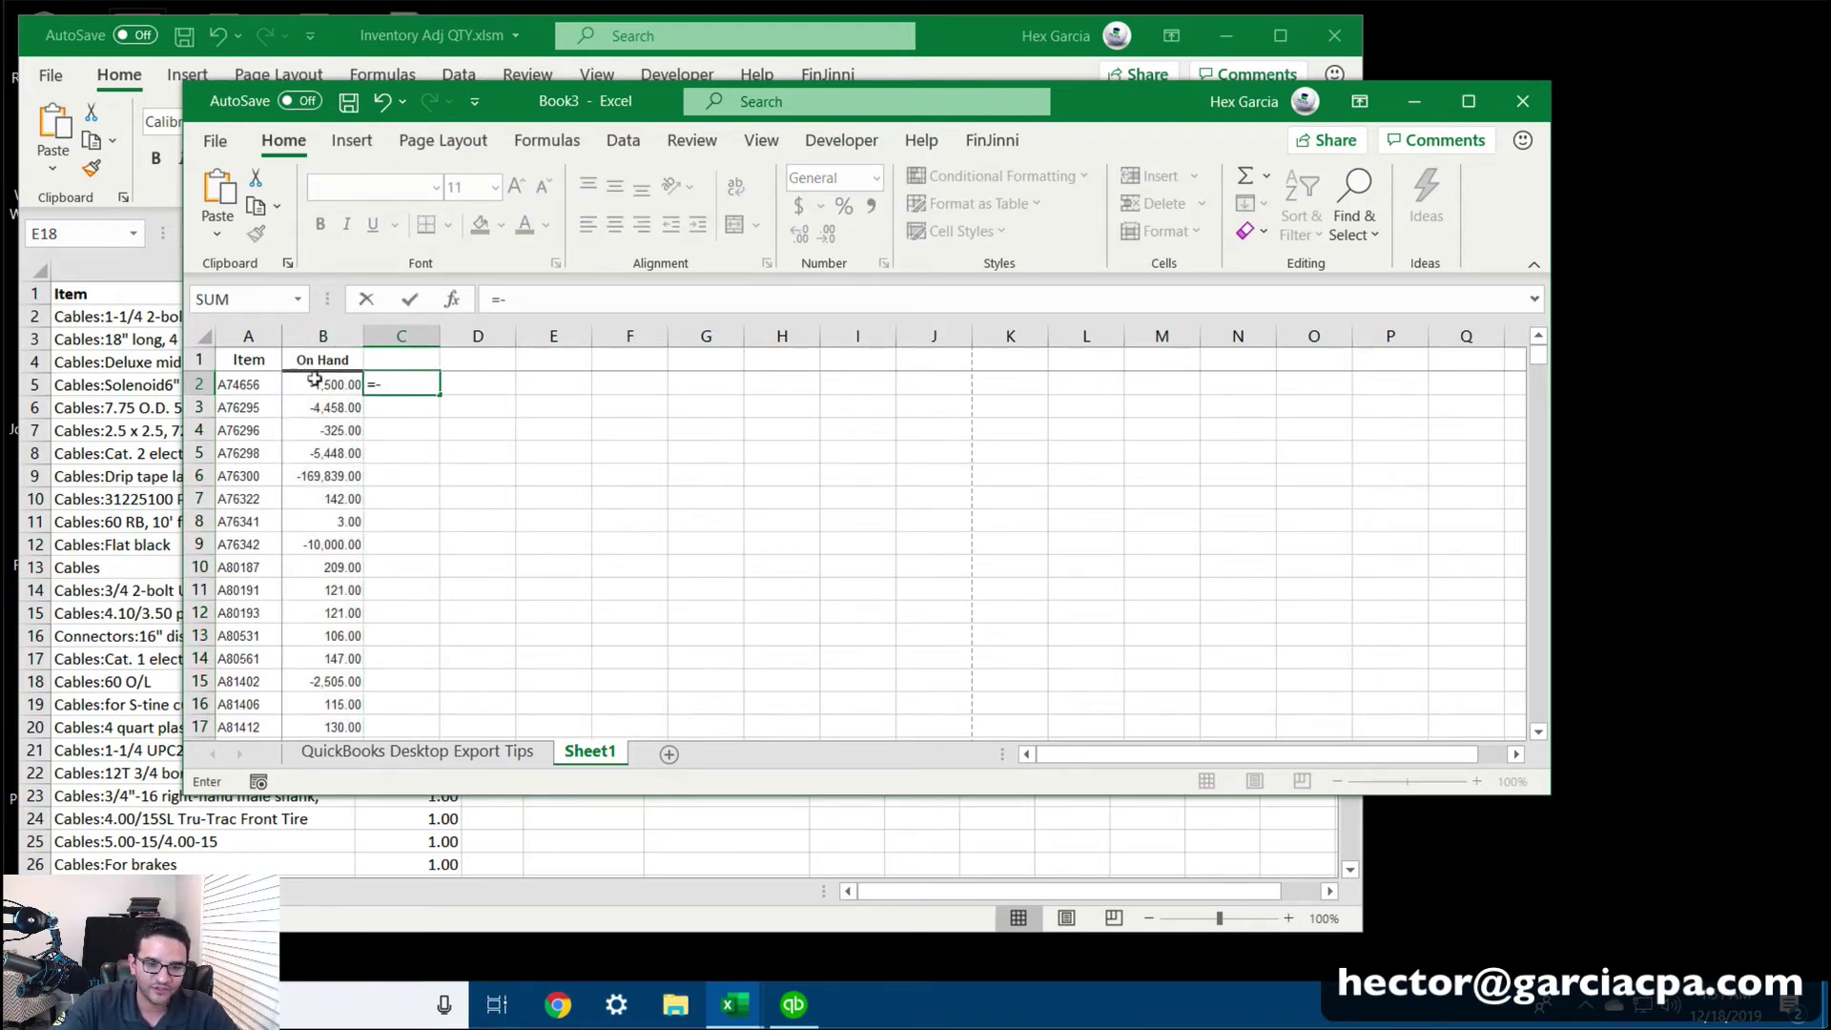
{"action": "left_click", "coordinate": [314, 382]}
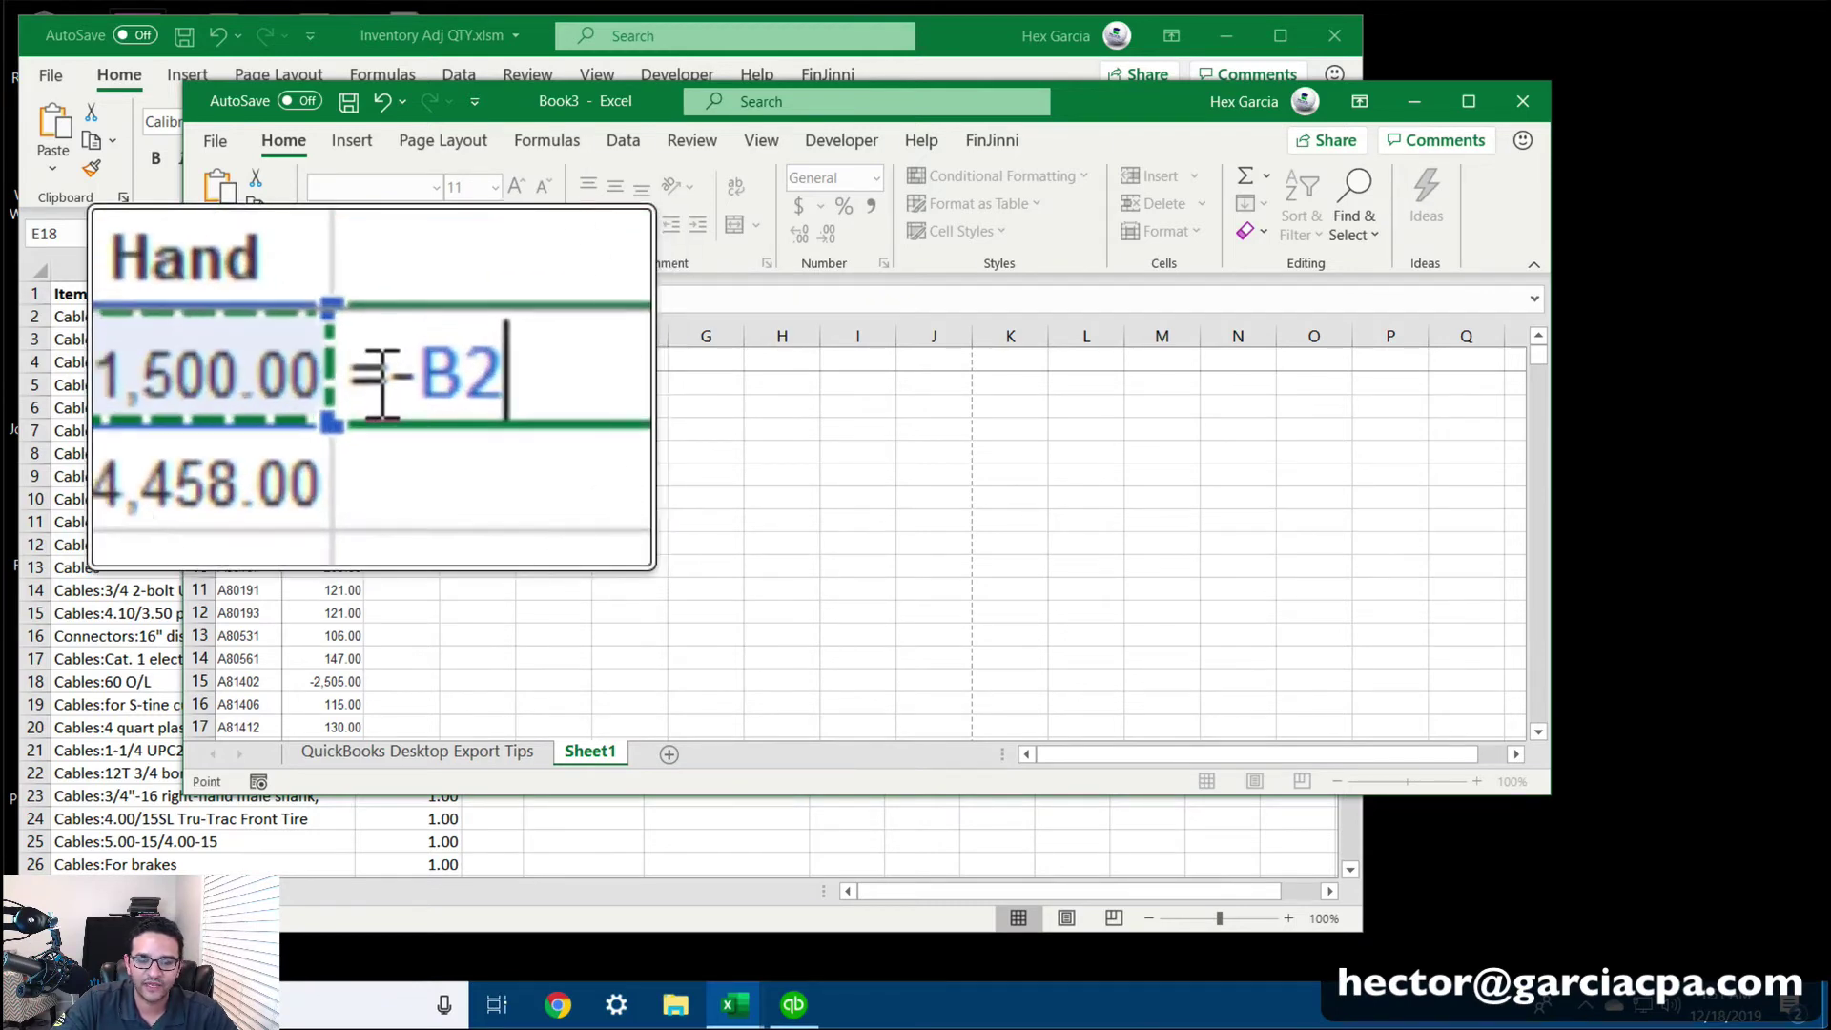
{"action": "key", "text": "alt"}
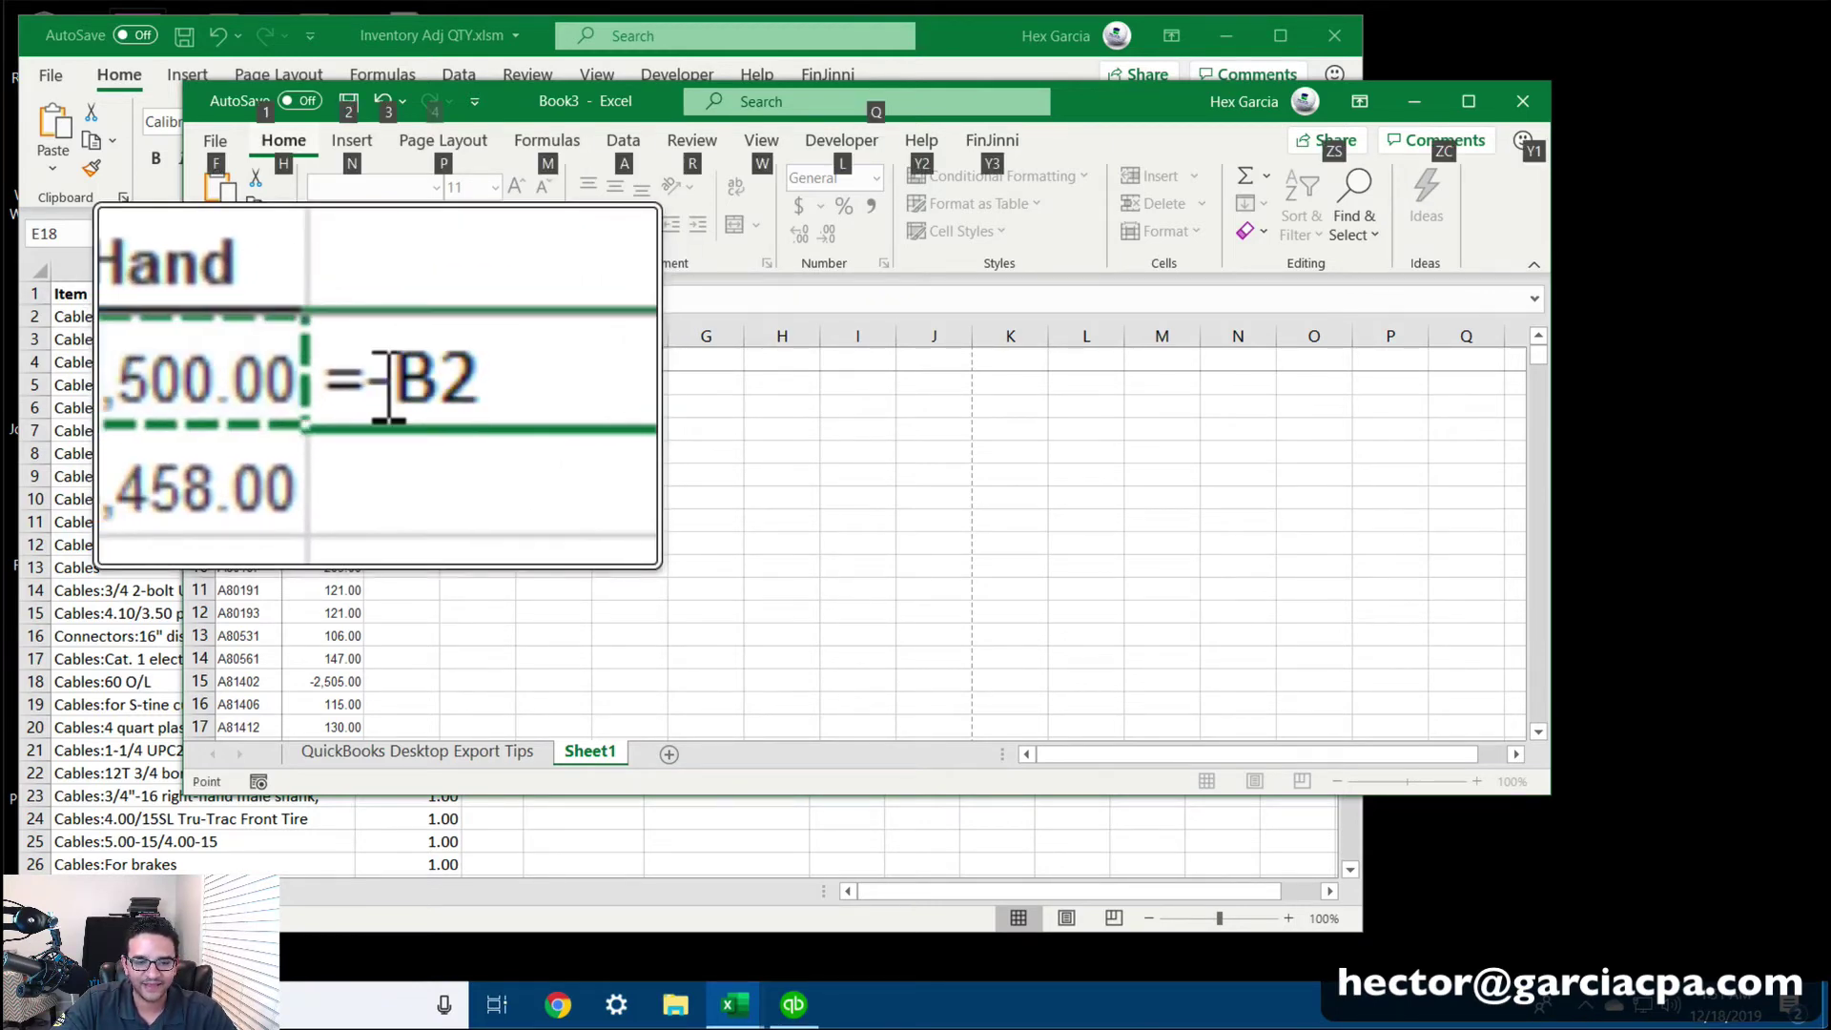
{"action": "left_click", "coordinate": [401, 385]}
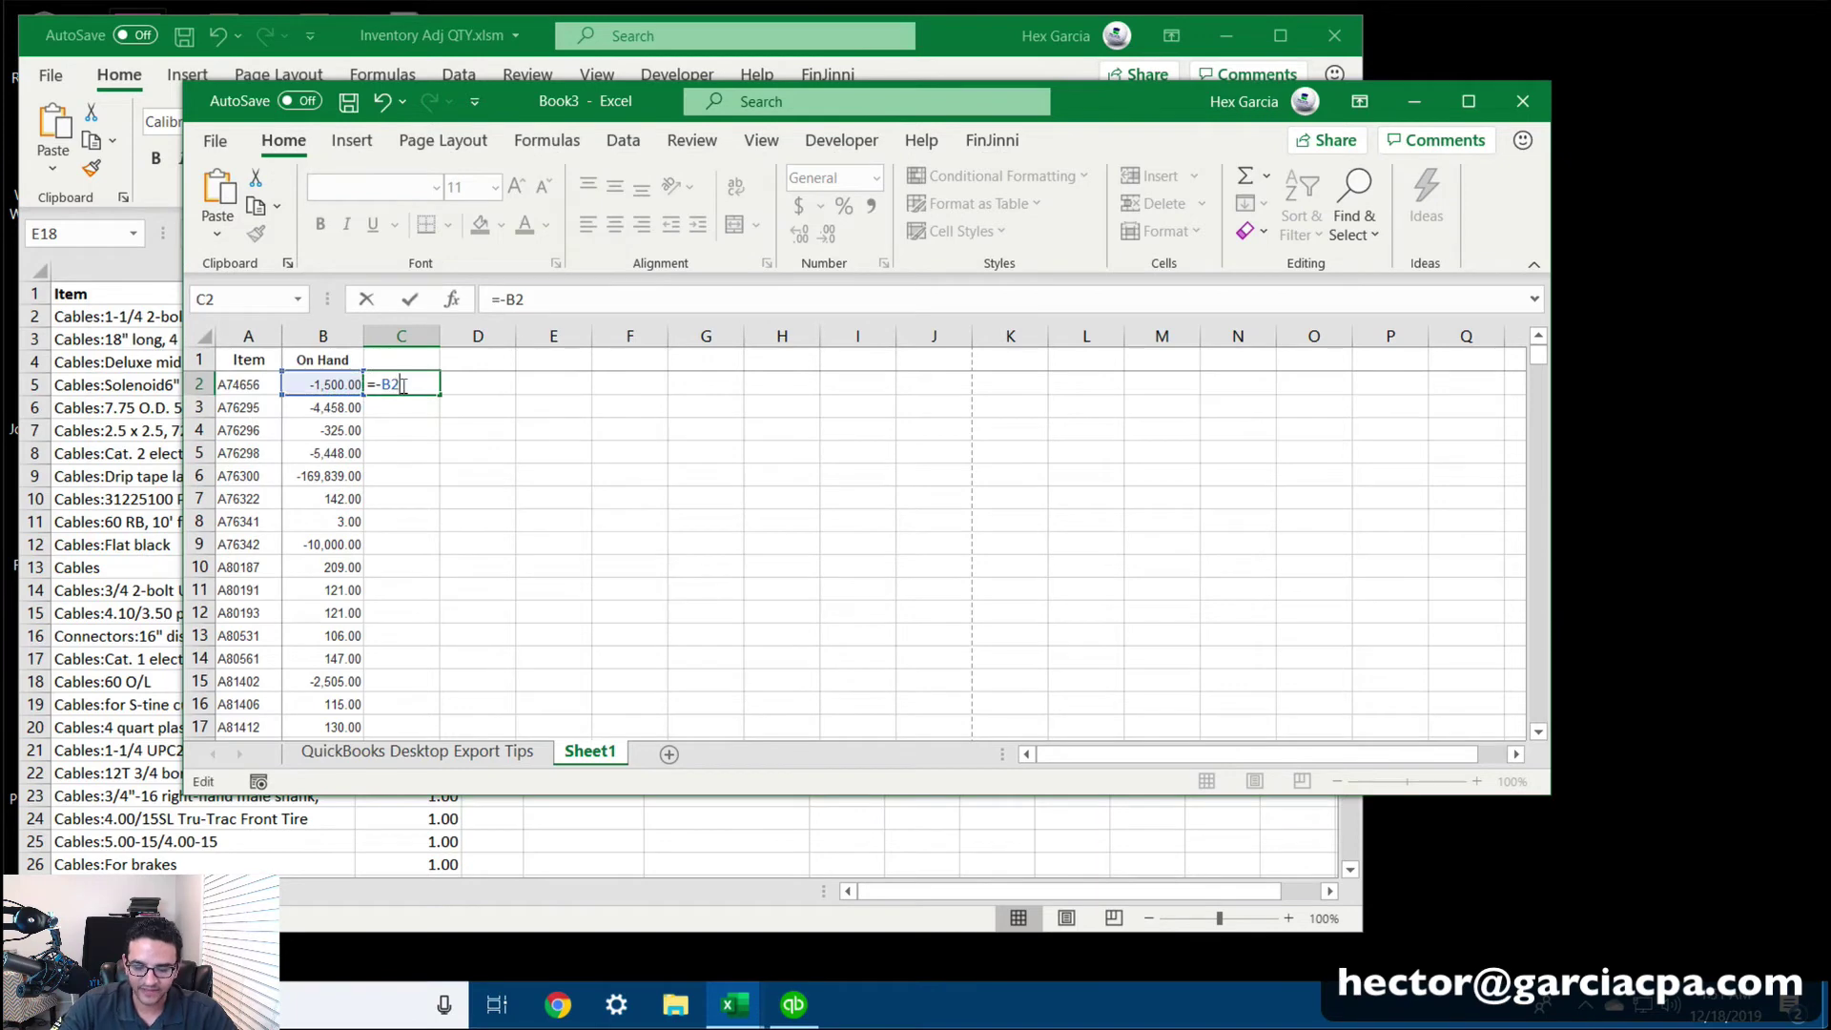
{"action": "key", "text": "Return"}
{"action": "left_click", "coordinate": [404, 376]}
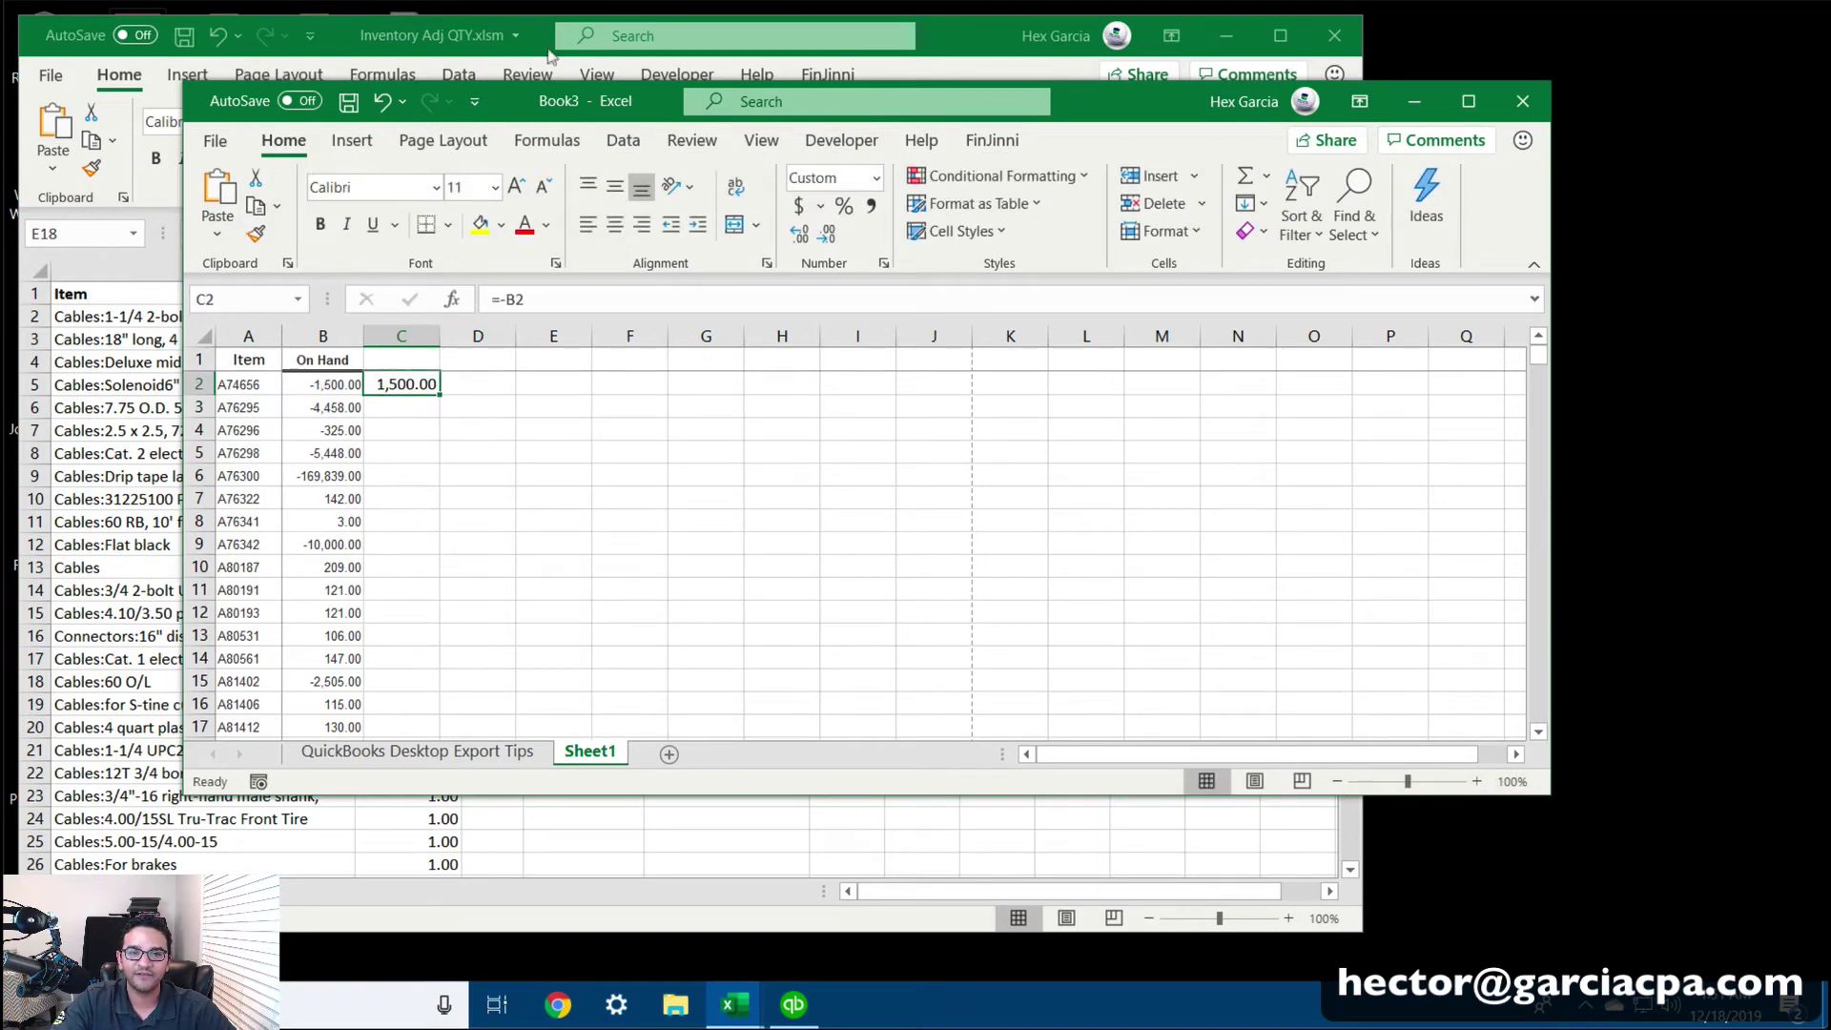
Fill the C2 formula down column C for all items and widen the column to fit its numbers
{"action": "left_click_drag", "start_coordinate": [517, 94], "coordinate": [688, 71]}
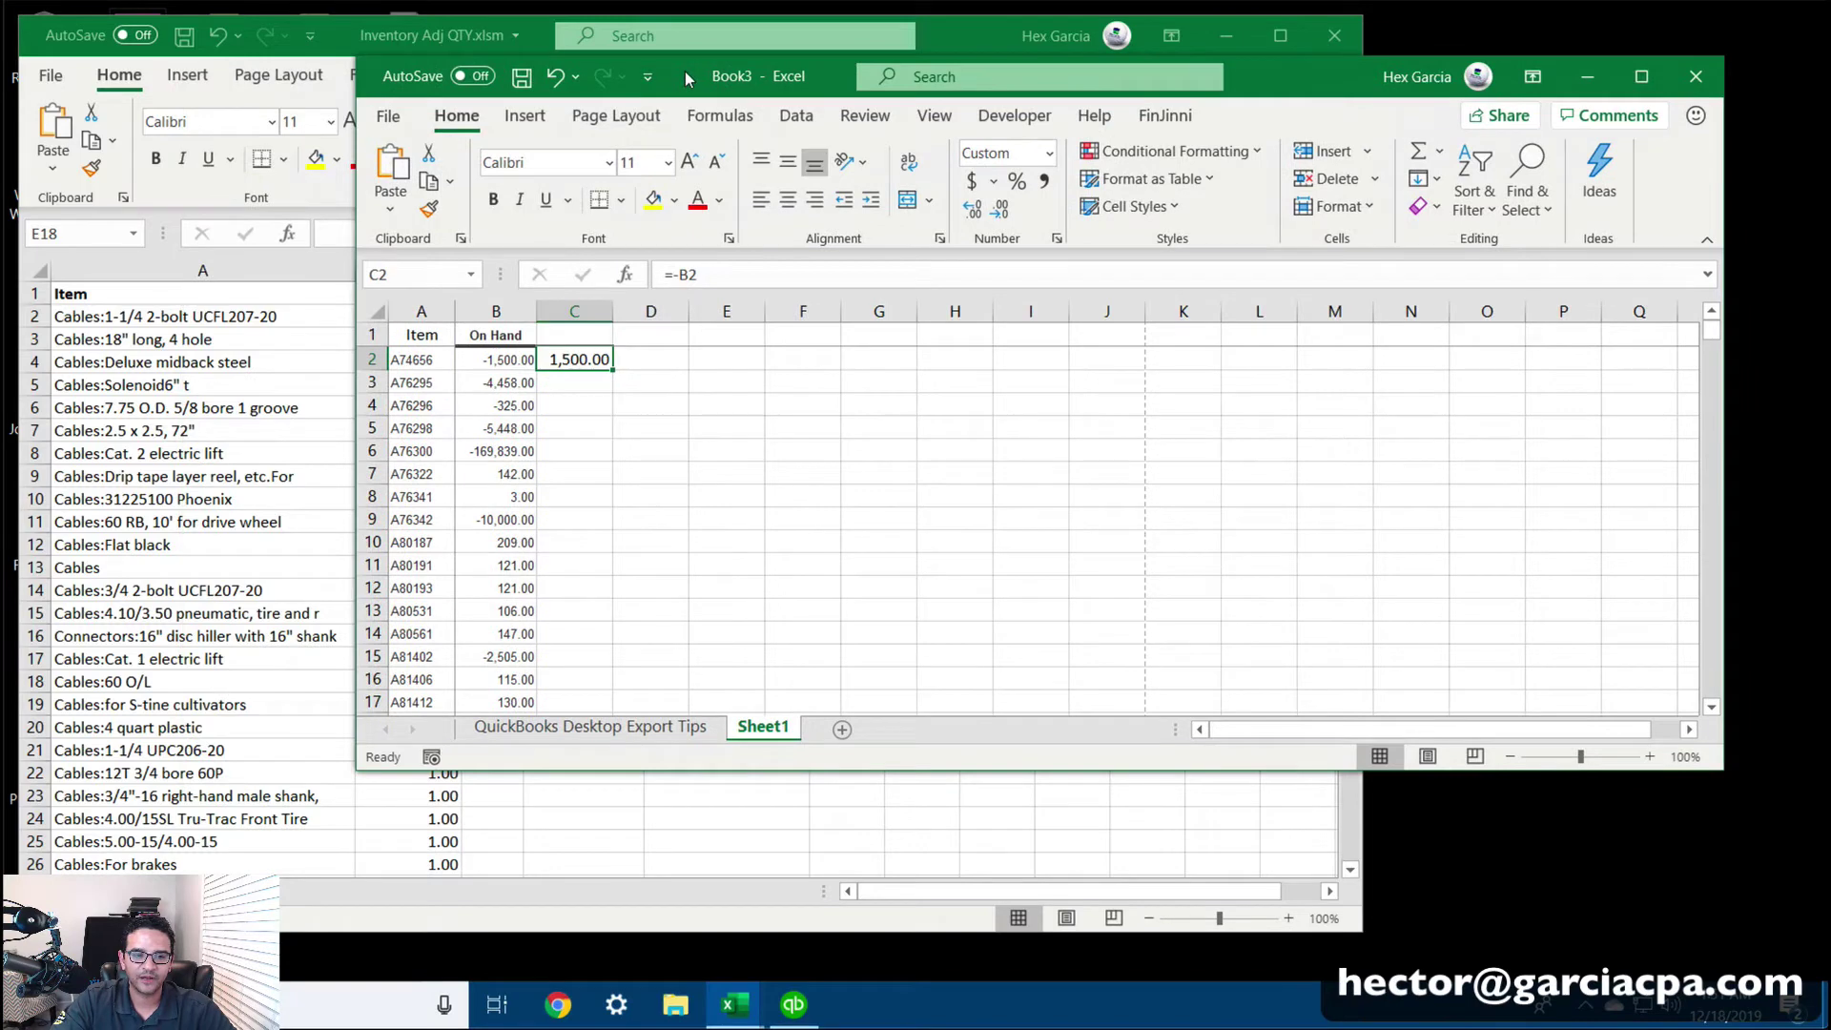
{"action": "double_click", "coordinate": [608, 360]}
{"action": "left_click", "coordinate": [667, 428]}
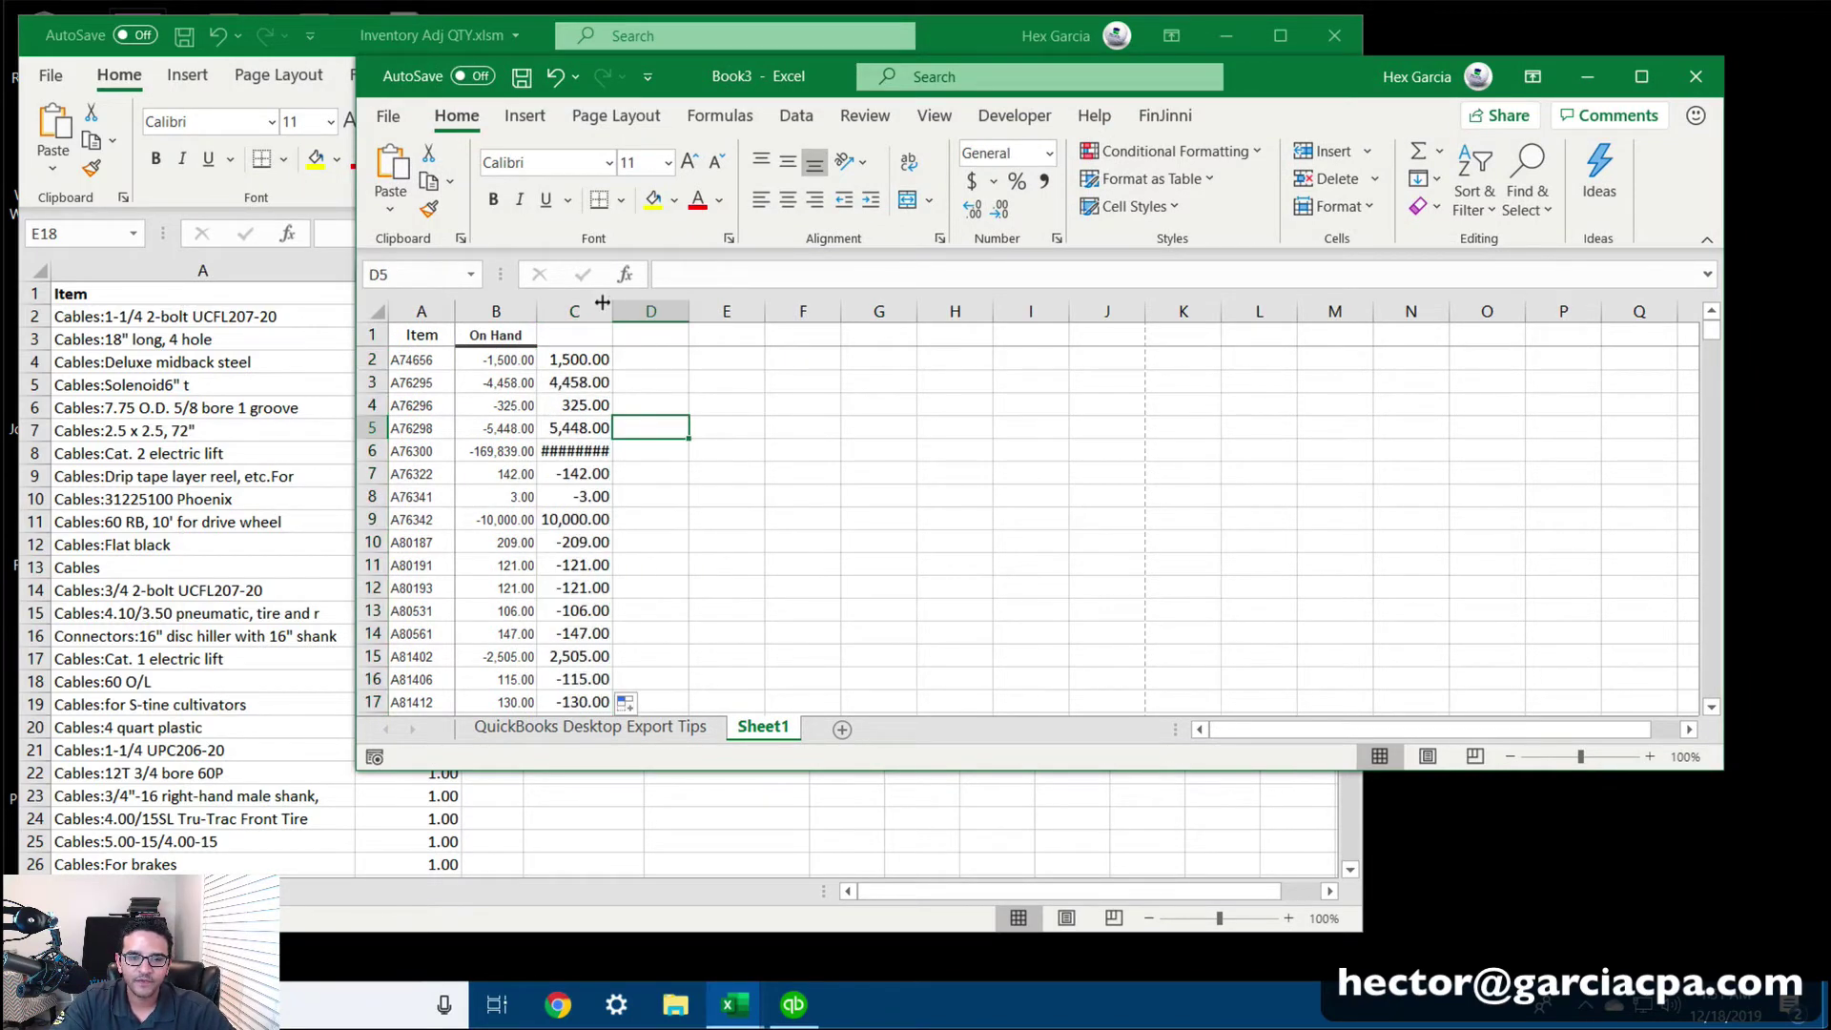
{"action": "left_click_drag", "start_coordinate": [612, 307], "coordinate": [643, 297]}
{"action": "left_click", "coordinate": [753, 481]}
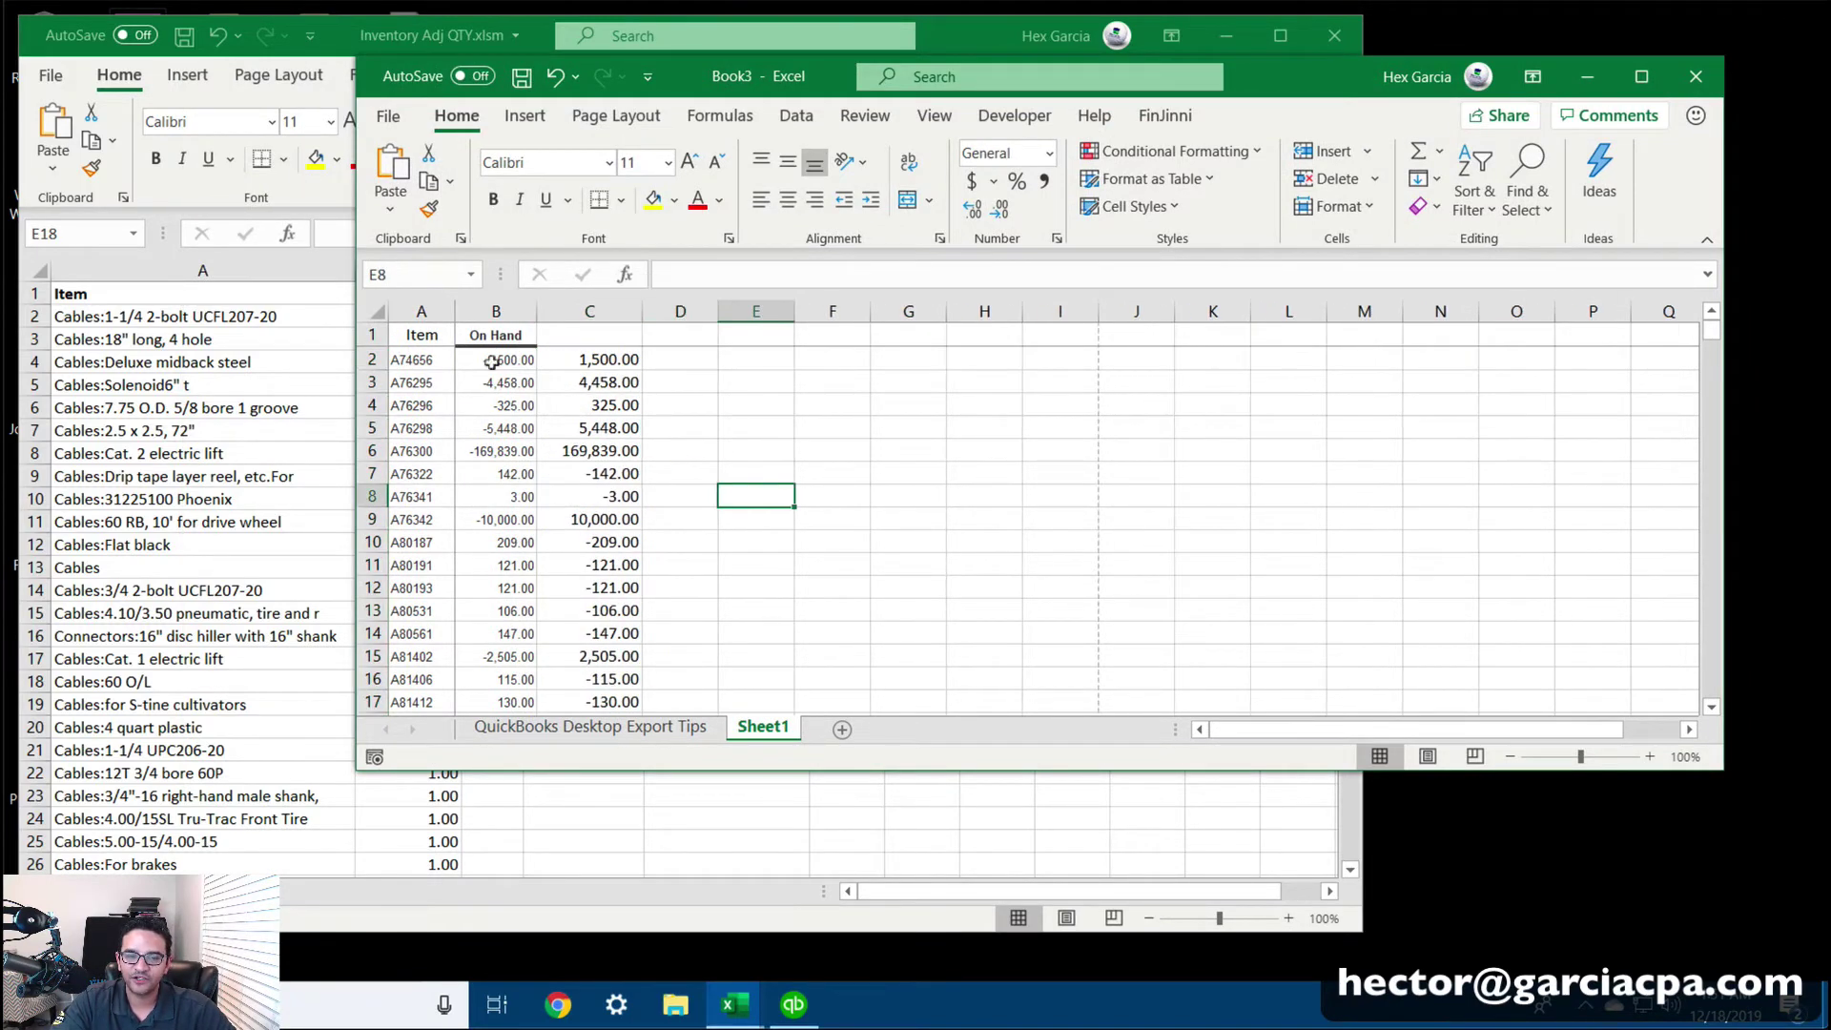
{"action": "left_click", "coordinate": [496, 359]}
{"action": "left_click", "coordinate": [597, 352]}
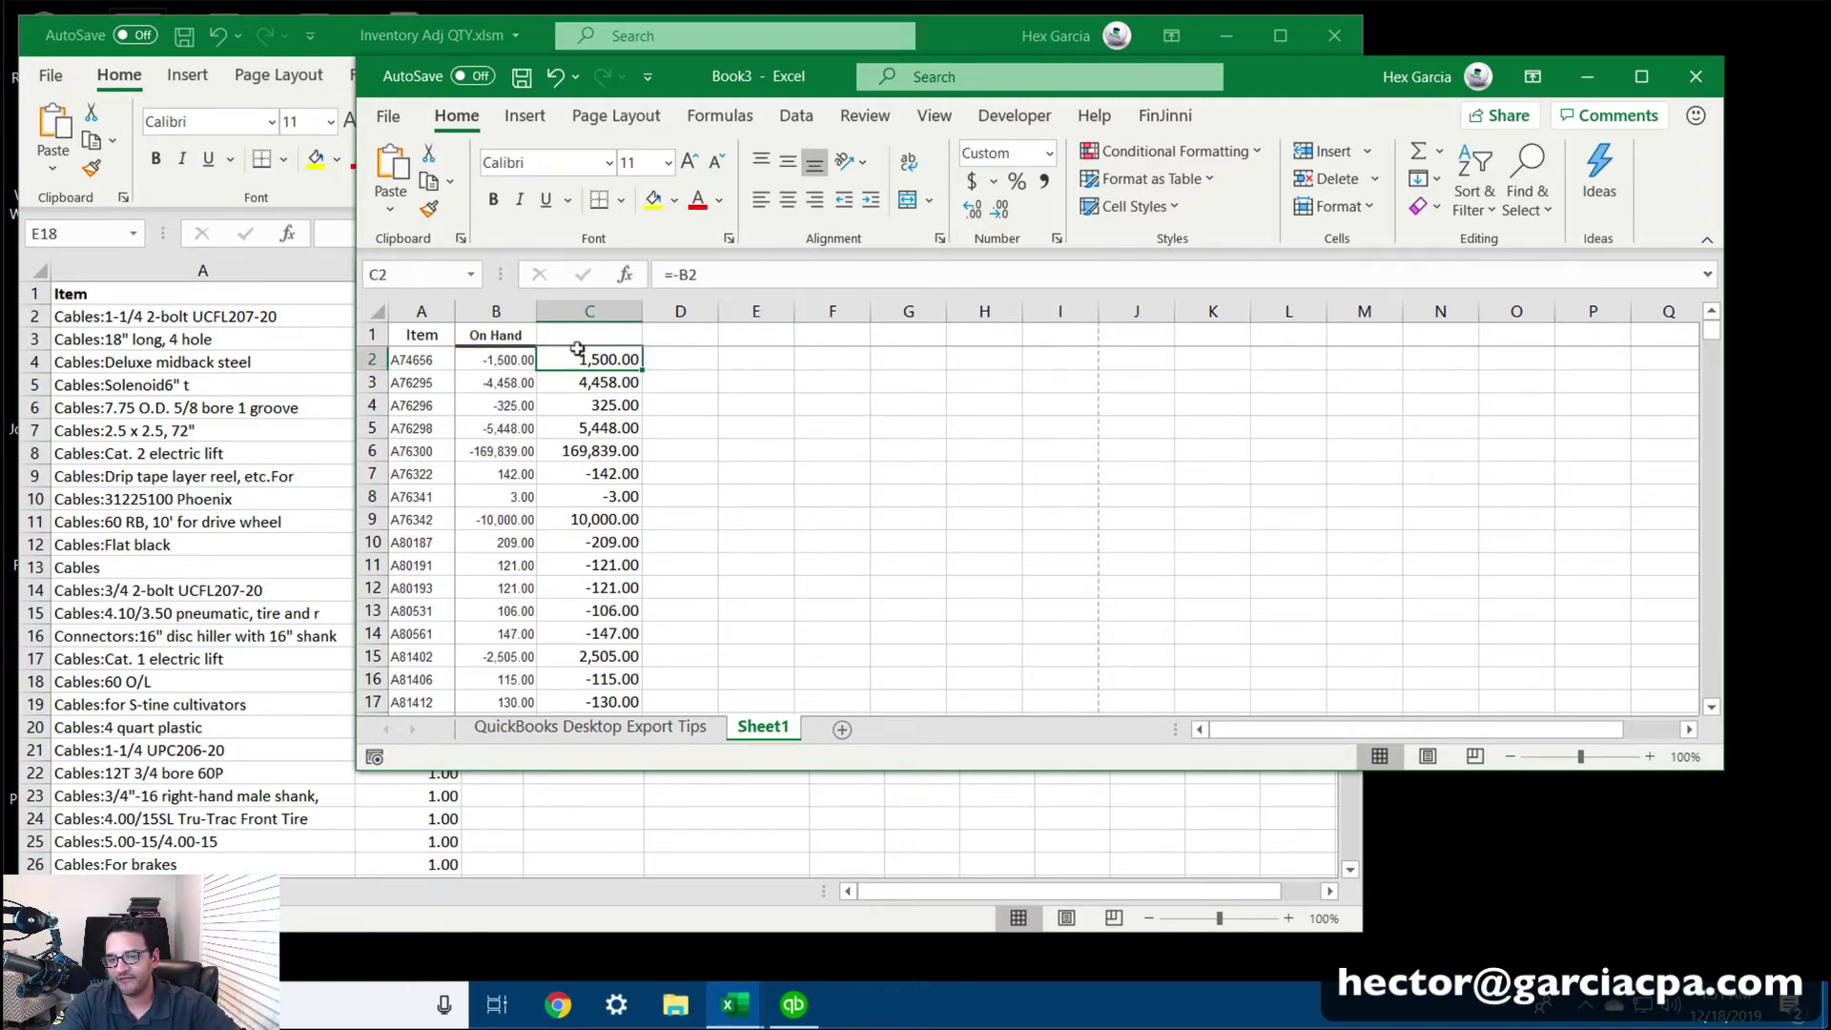
Enter the header "Adjustment" in cell C1 above the reversed quantities
{"action": "left_click", "coordinate": [613, 338]}
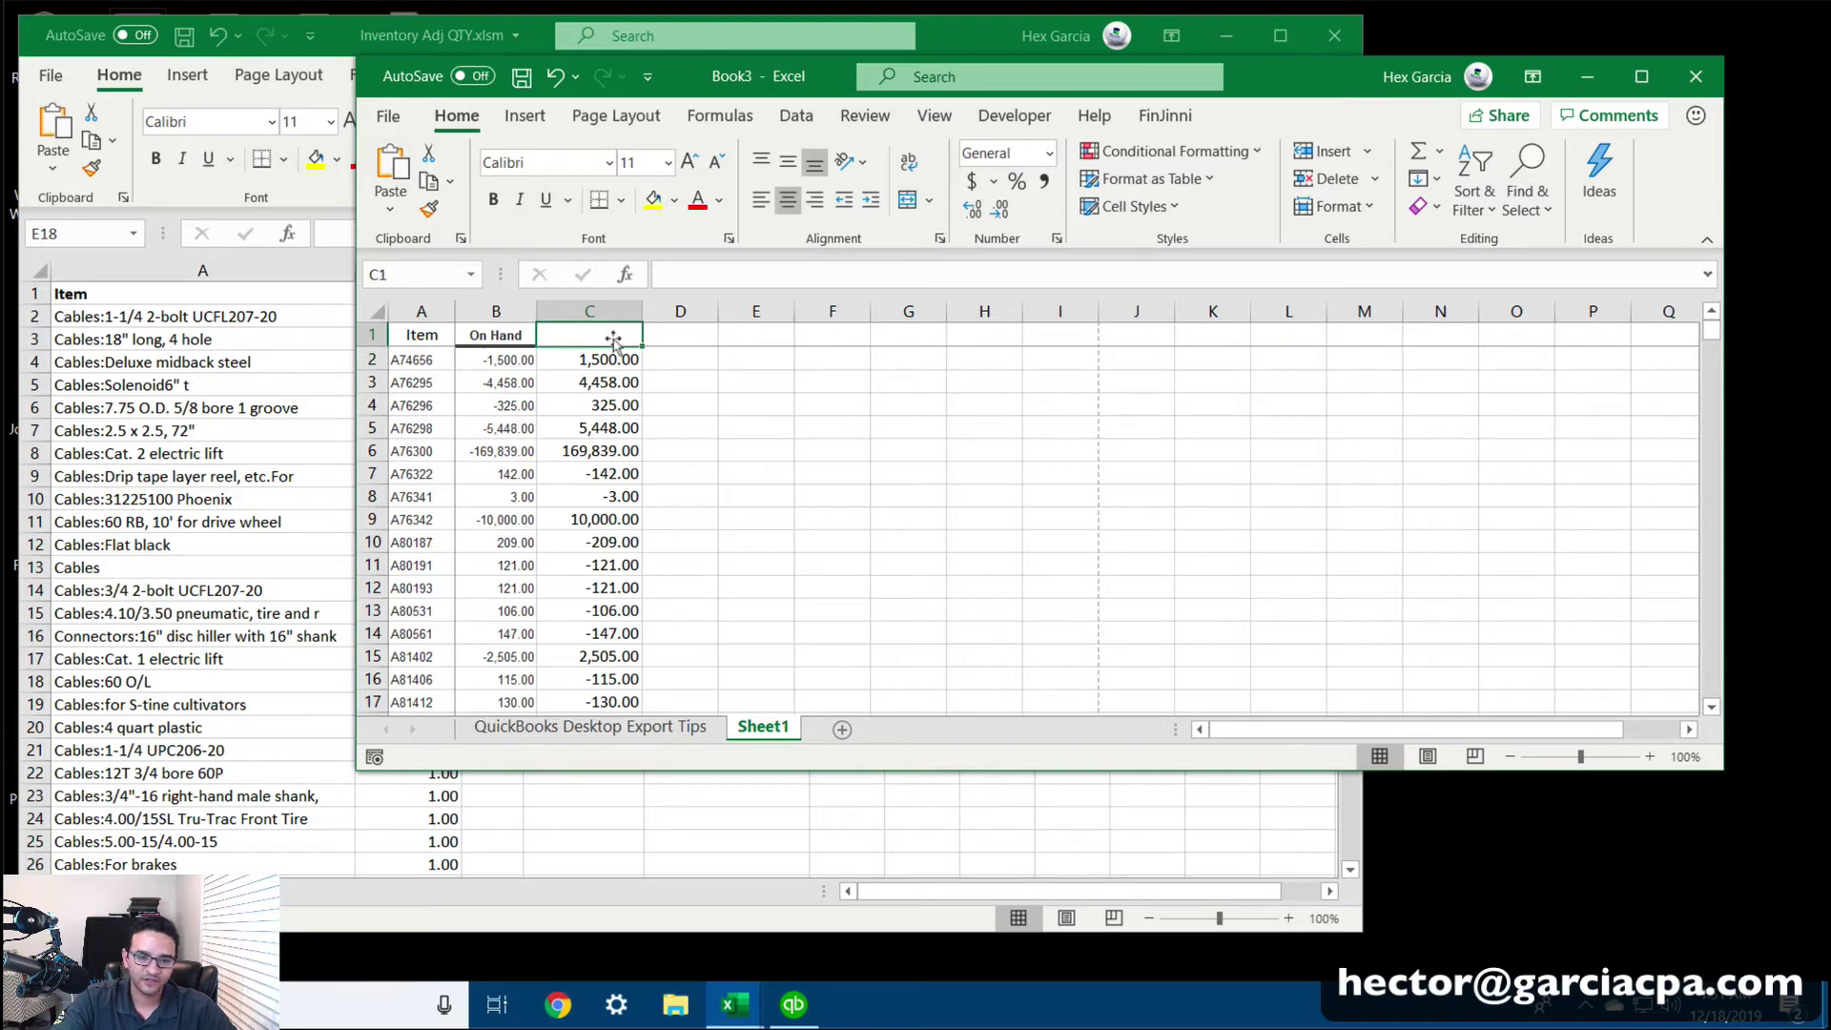
{"action": "type", "text": "Adjustment"}
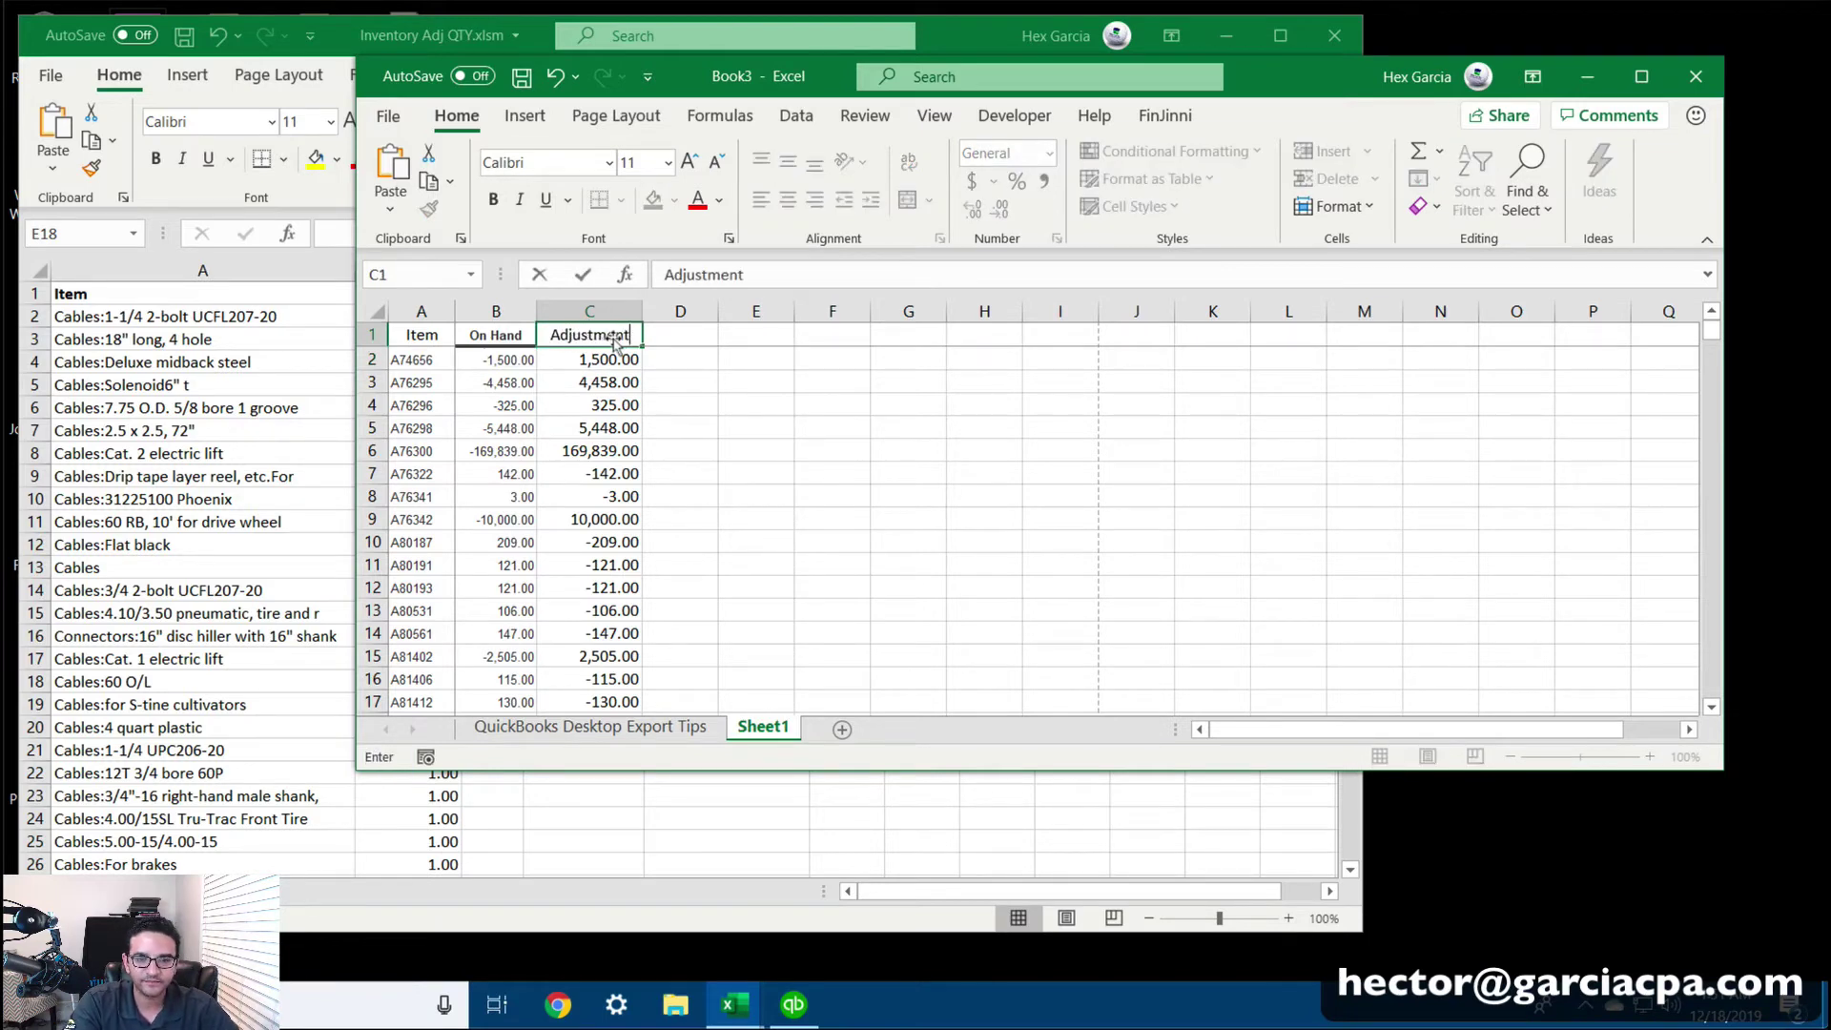
{"action": "key", "text": "Return"}
{"action": "left_click", "coordinate": [843, 448]}
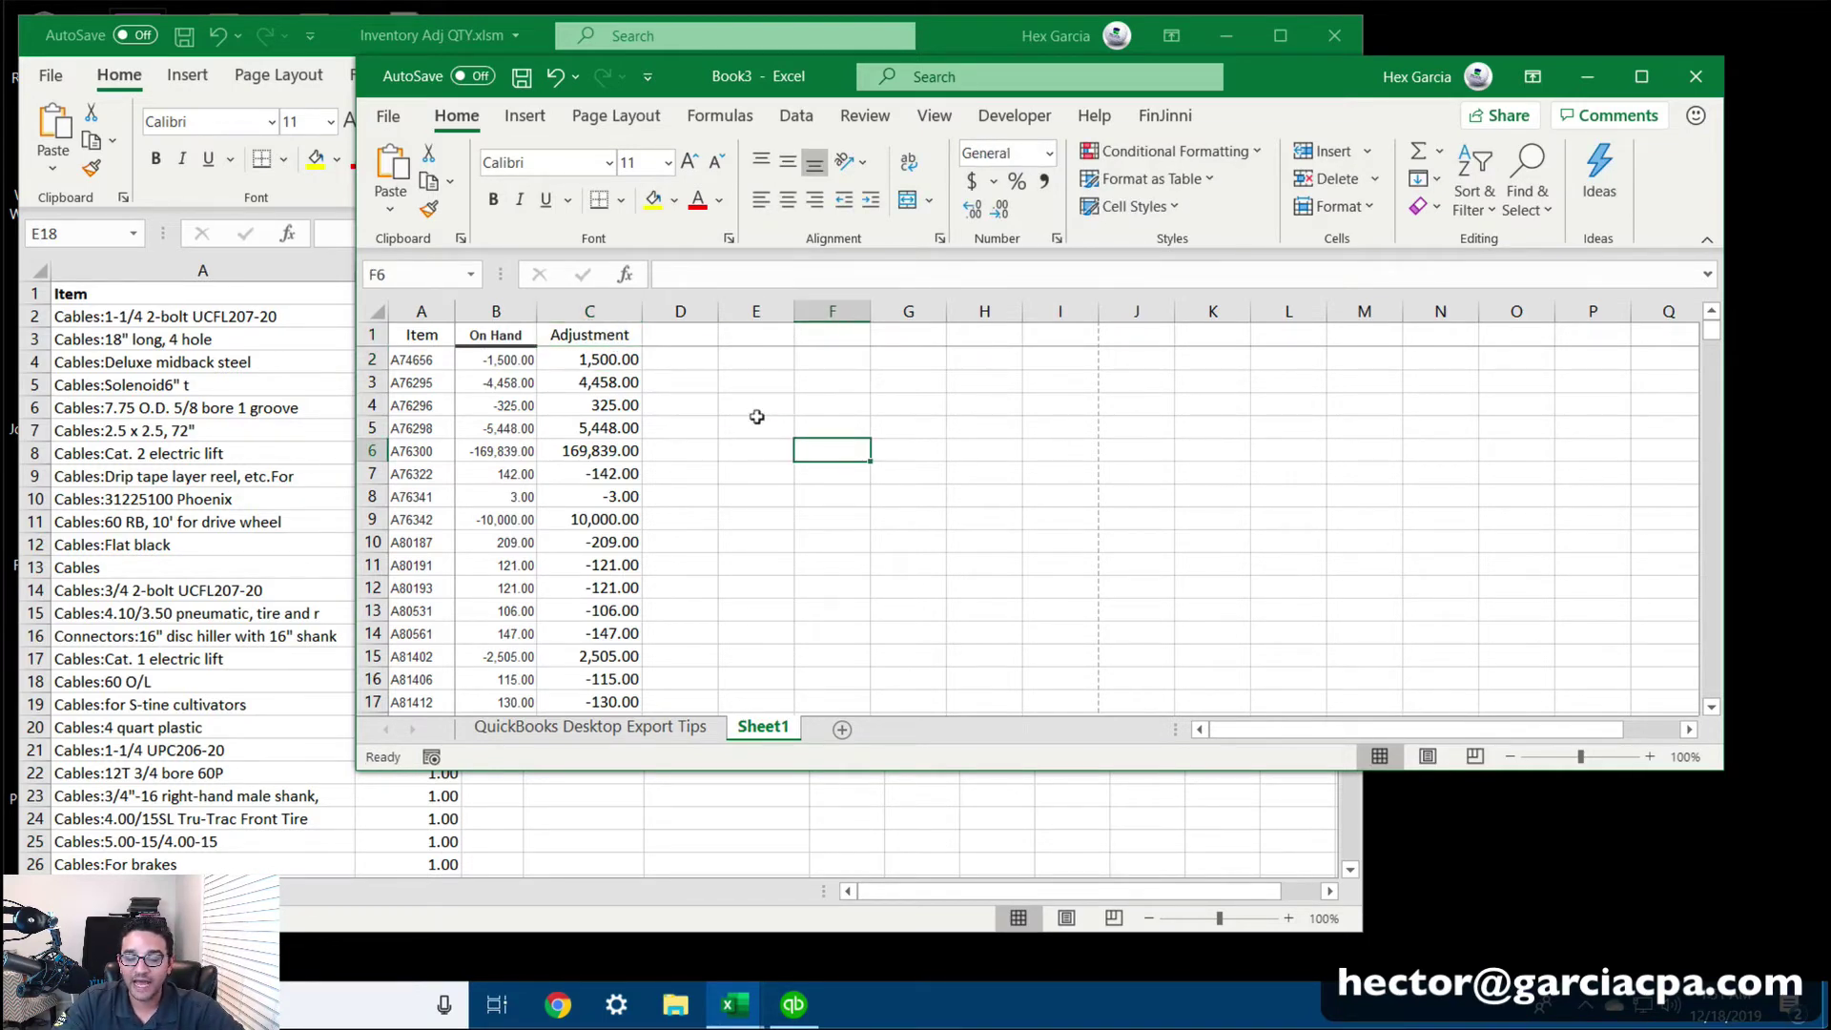
Examine the Item and QTY To Adjust columns in Inventory Adj QTY.xlsm, then return to the Book3 list
{"action": "left_click_drag", "start_coordinate": [1255, 92], "coordinate": [1552, 120]}
{"action": "left_click", "coordinate": [371, 493]}
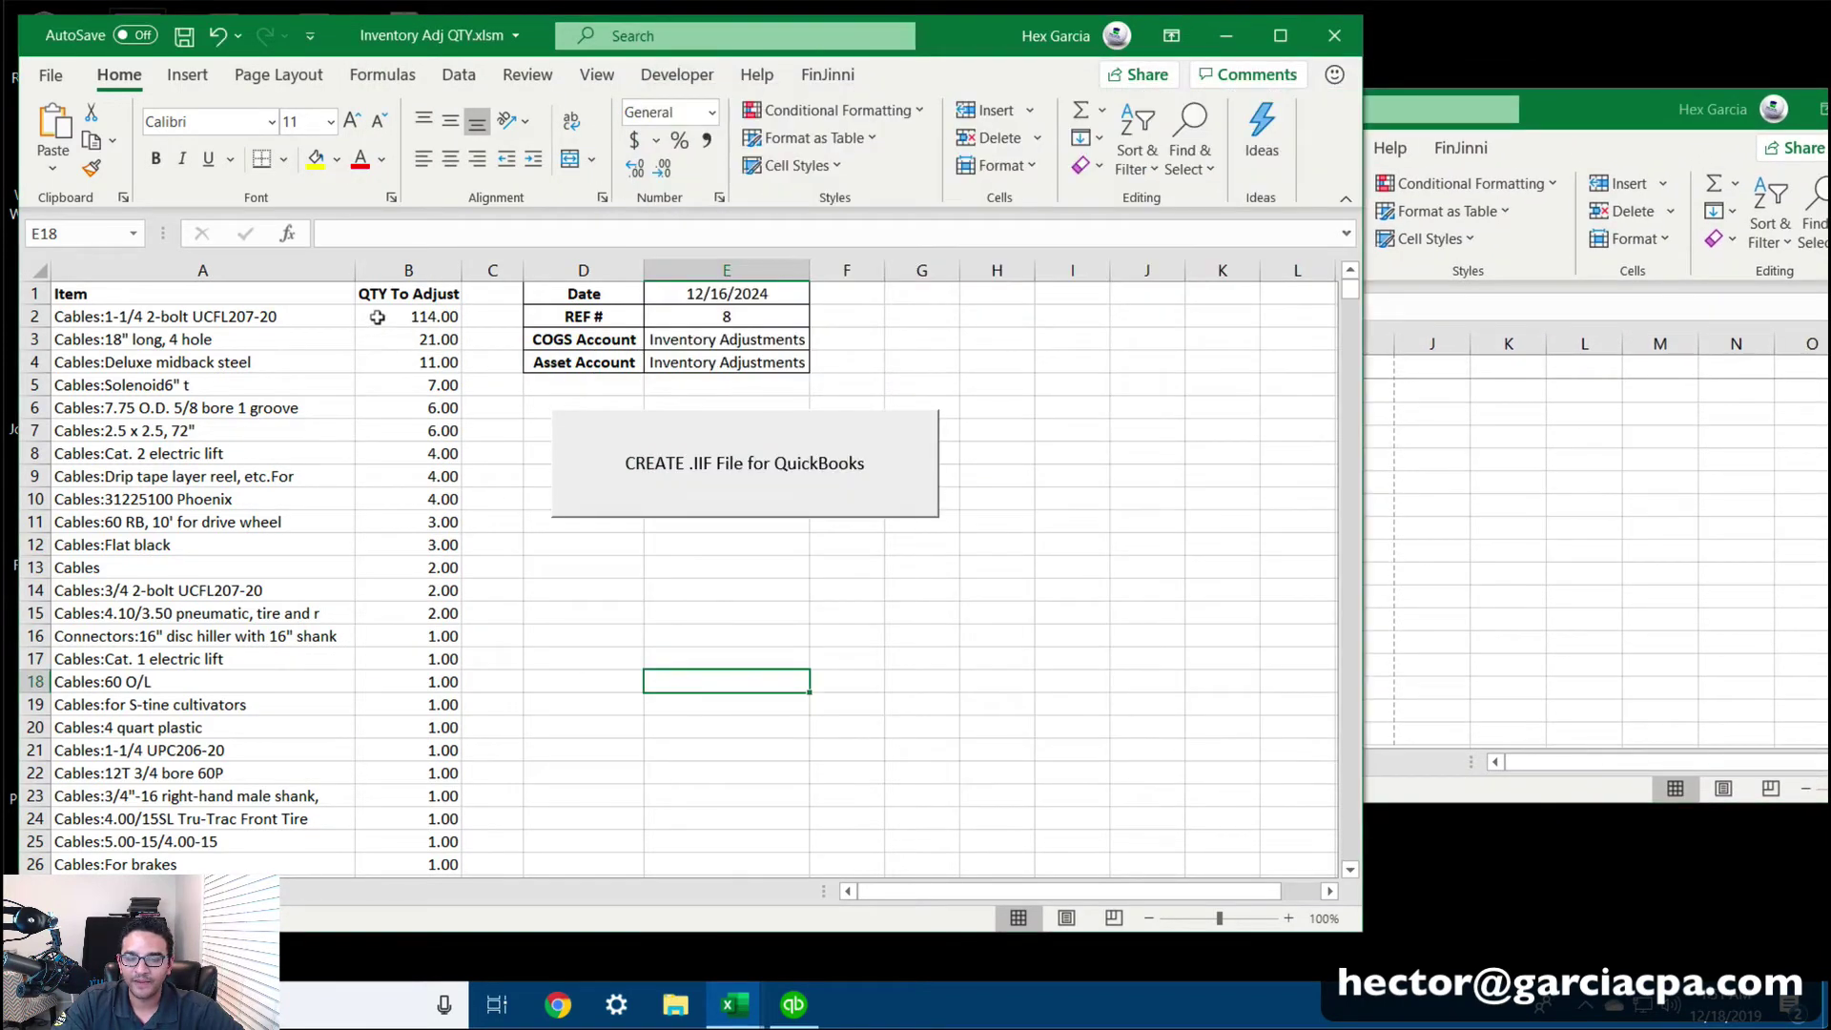
{"action": "left_click_drag", "start_coordinate": [247, 307], "coordinate": [406, 668]}
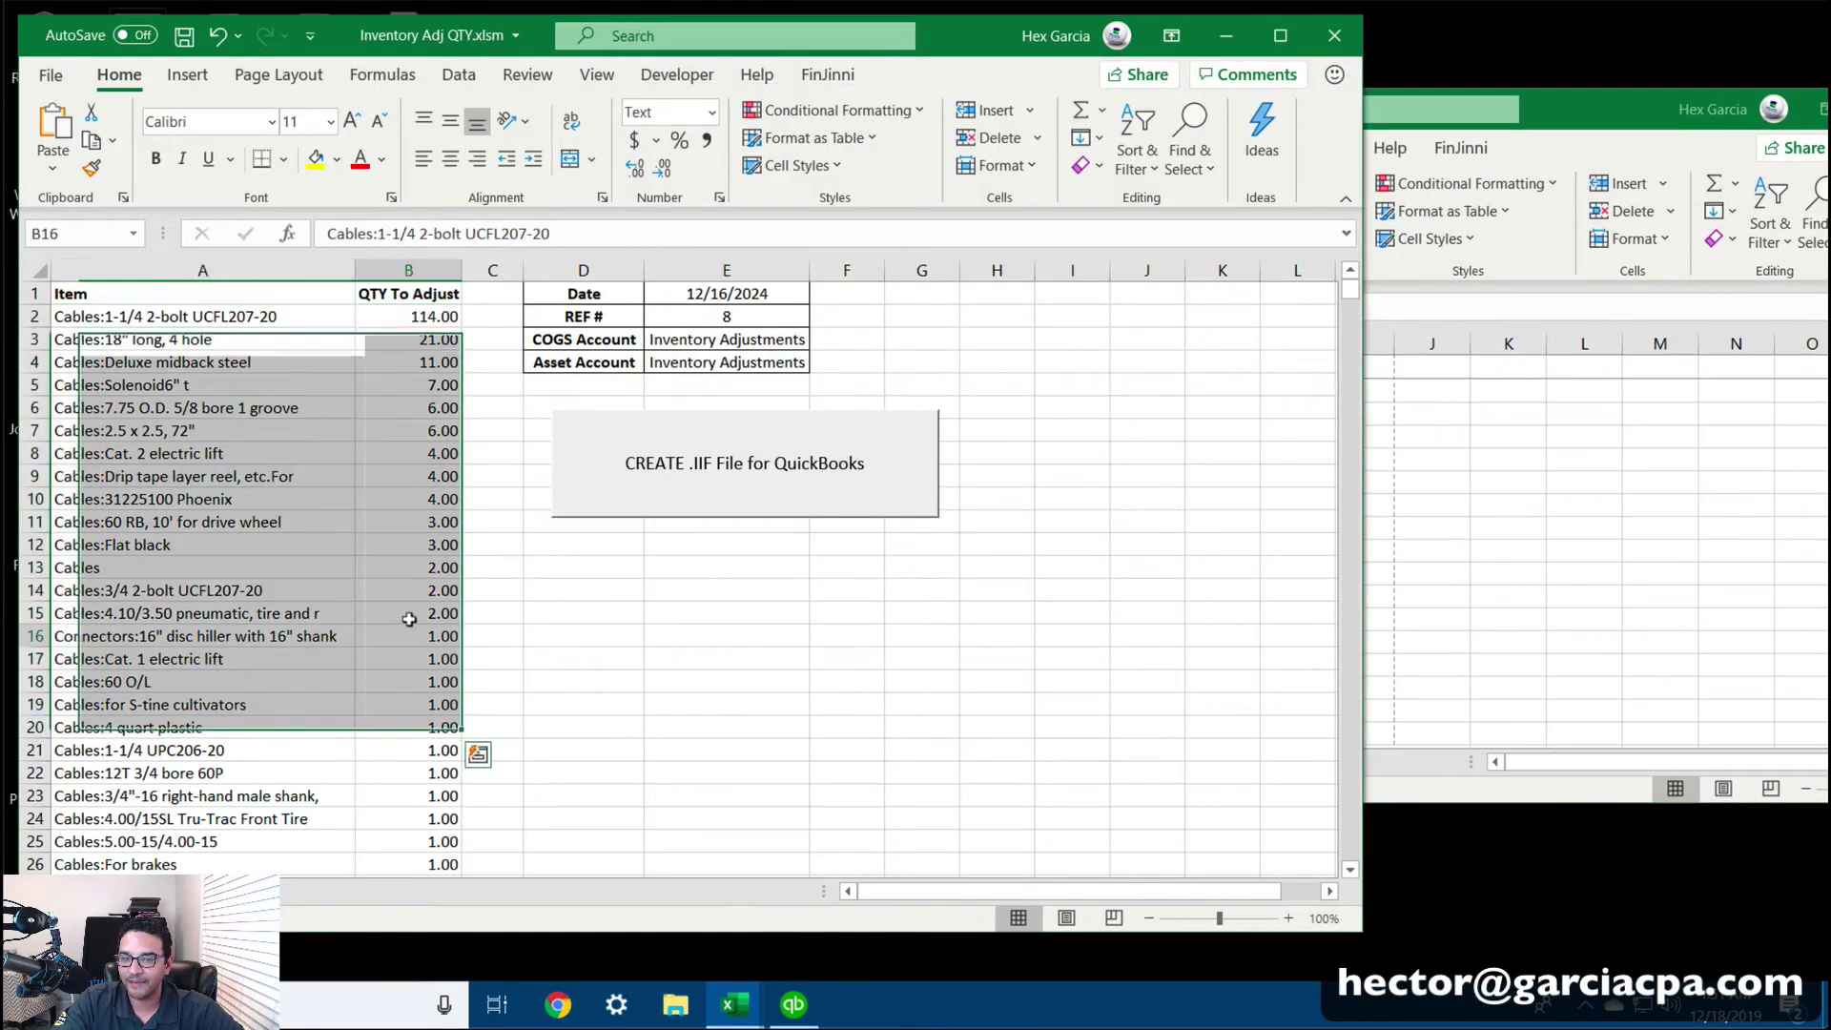
{"action": "left_click", "coordinate": [408, 635]}
{"action": "left_click", "coordinate": [1531, 508]}
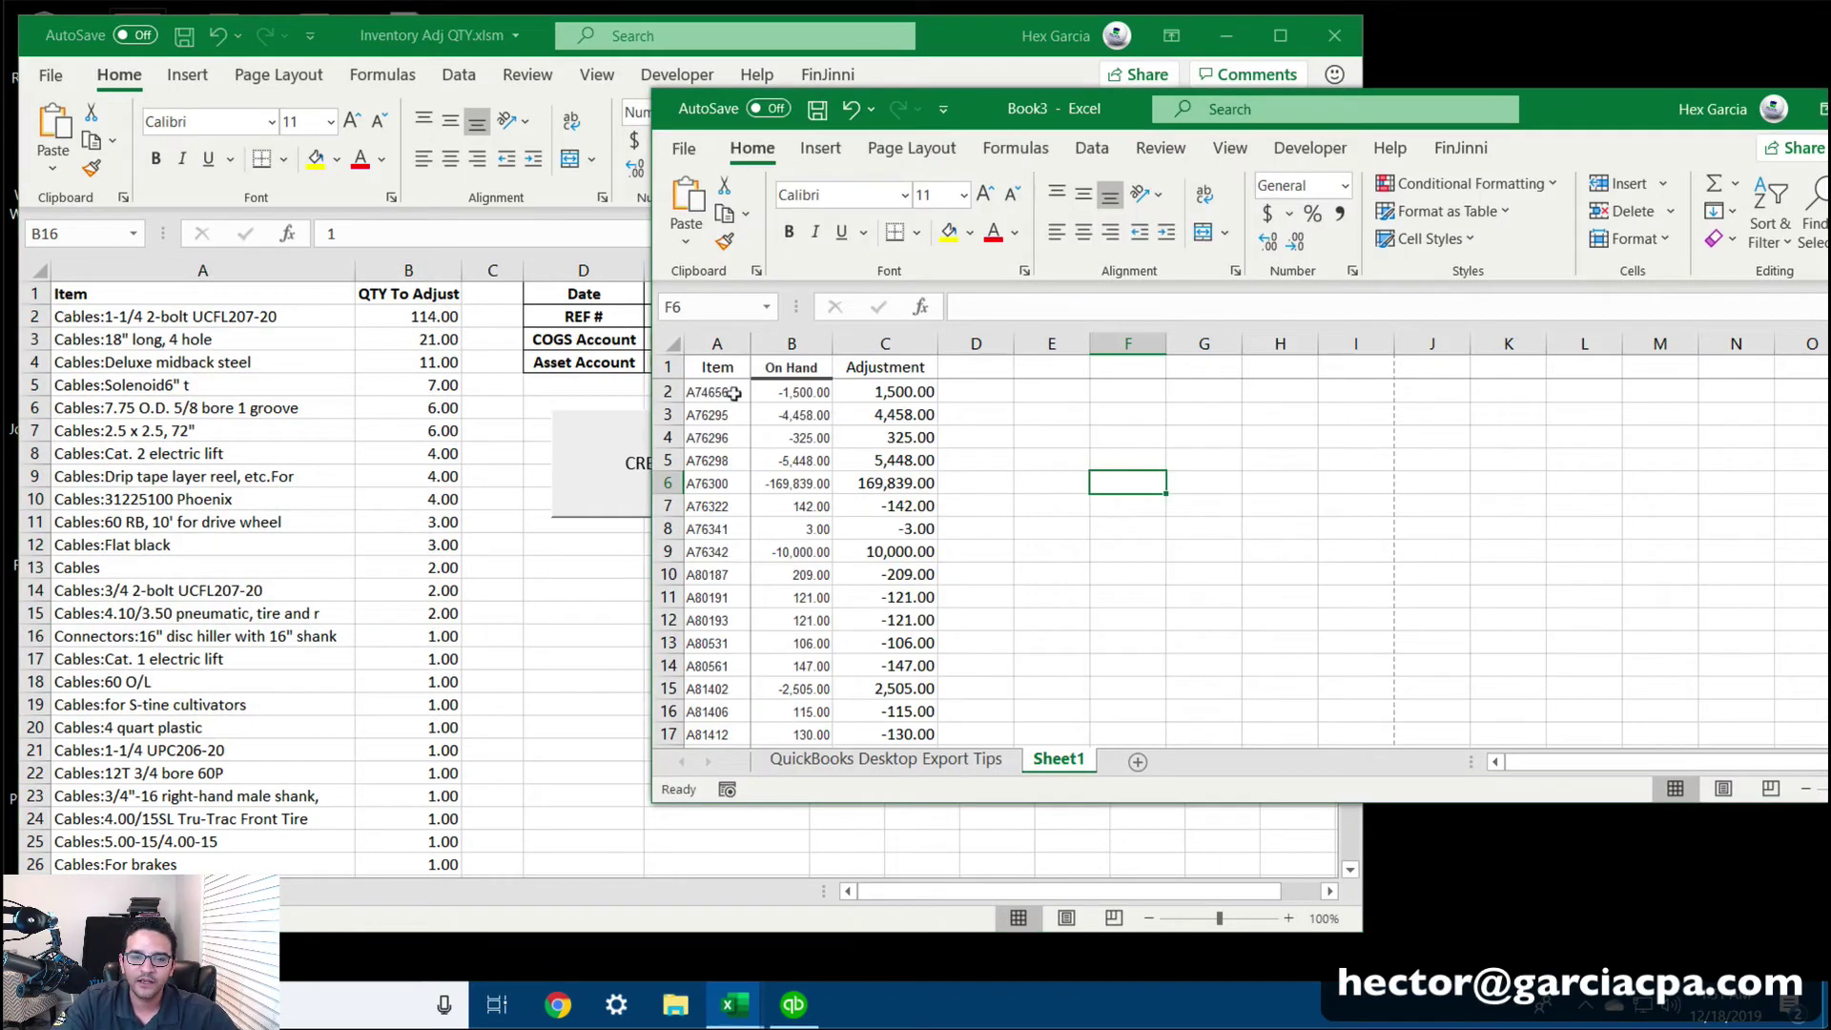
Convert the formulas in the Adjustment column to plain values by copying it and pasting values over itself
{"action": "left_click", "coordinate": [885, 343]}
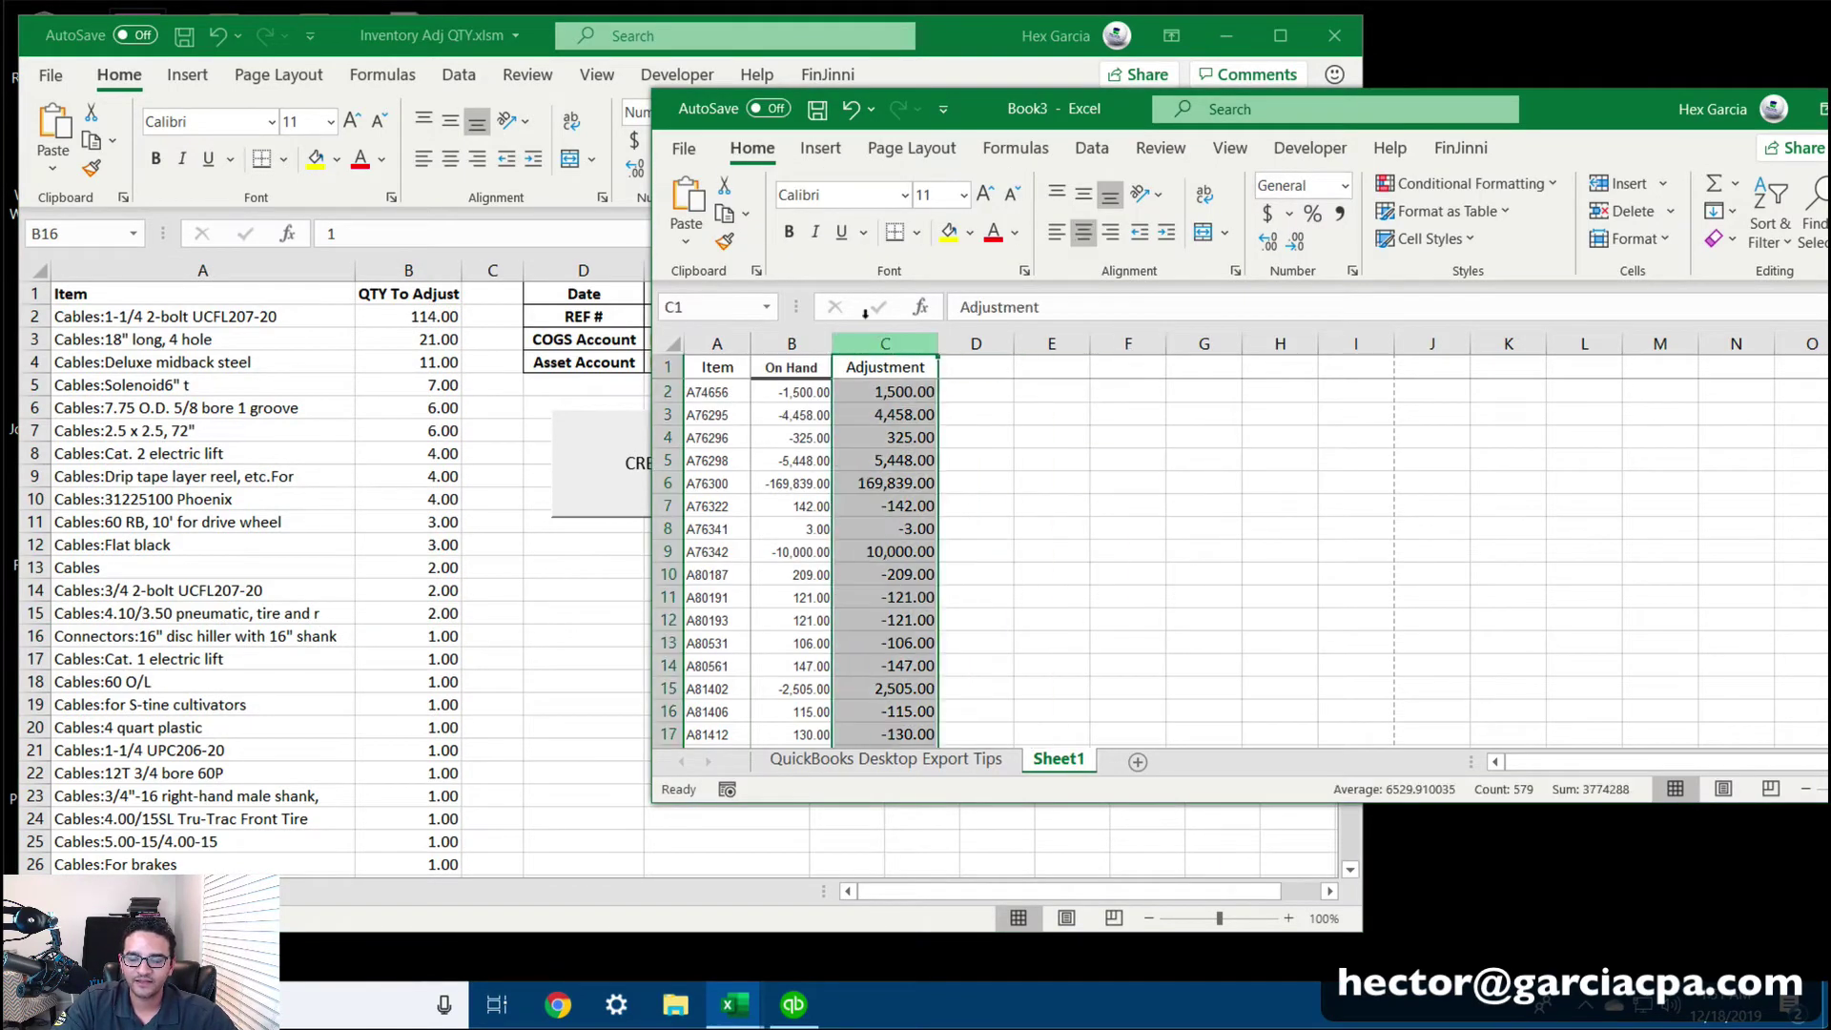
{"action": "right_click", "coordinate": [887, 345]}
{"action": "left_click", "coordinate": [947, 406]}
{"action": "right_click", "coordinate": [887, 345]}
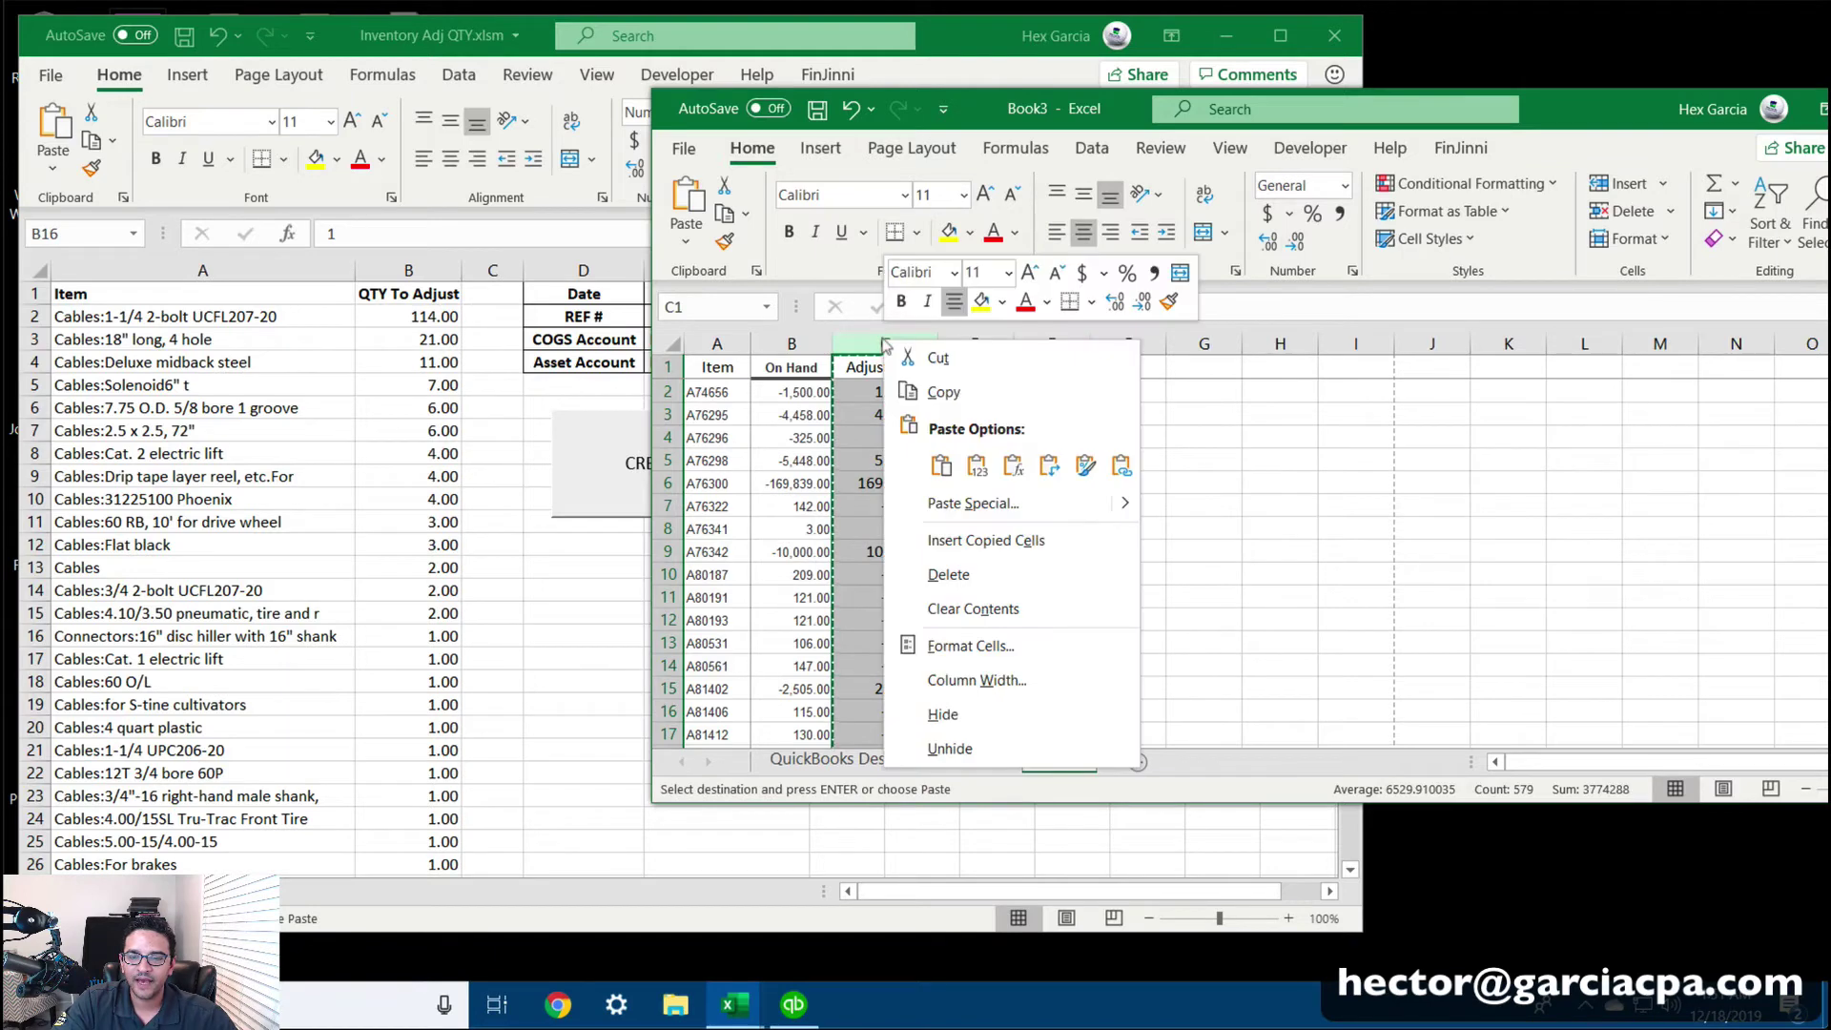
{"action": "left_click", "coordinate": [974, 465]}
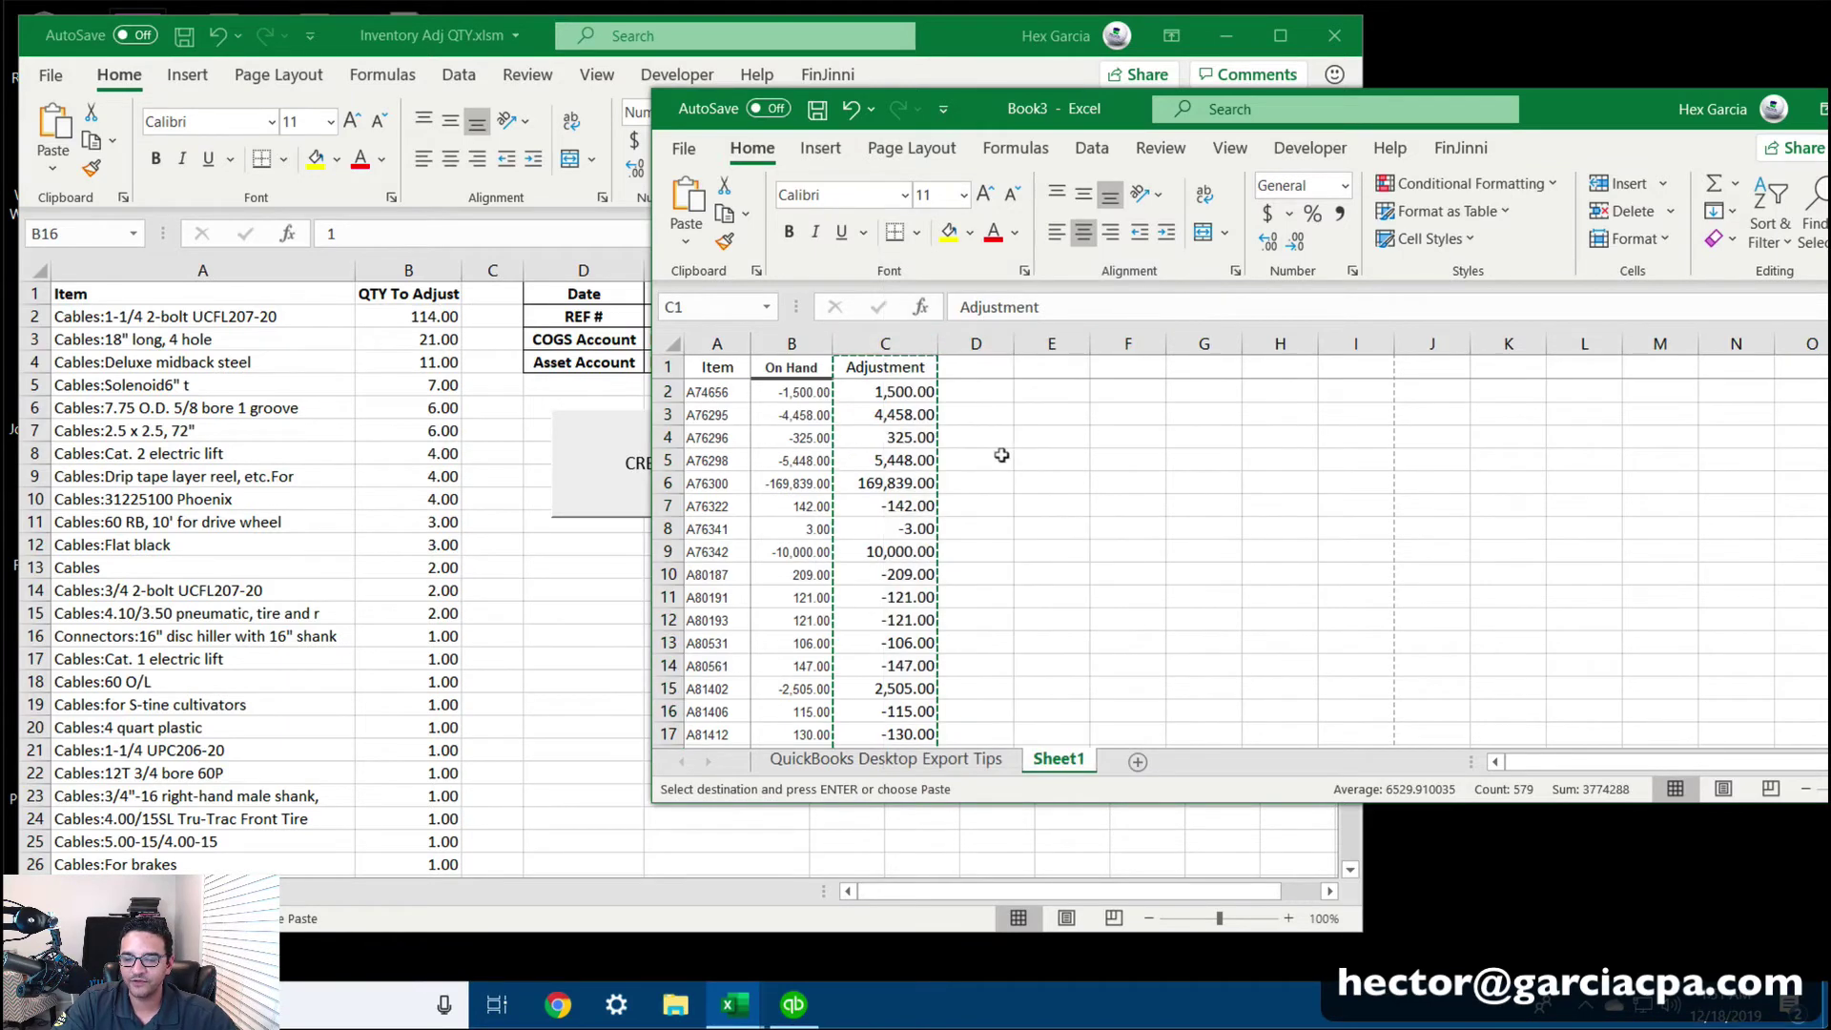
{"action": "left_click", "coordinate": [1049, 460]}
{"action": "key", "text": "Escape"}
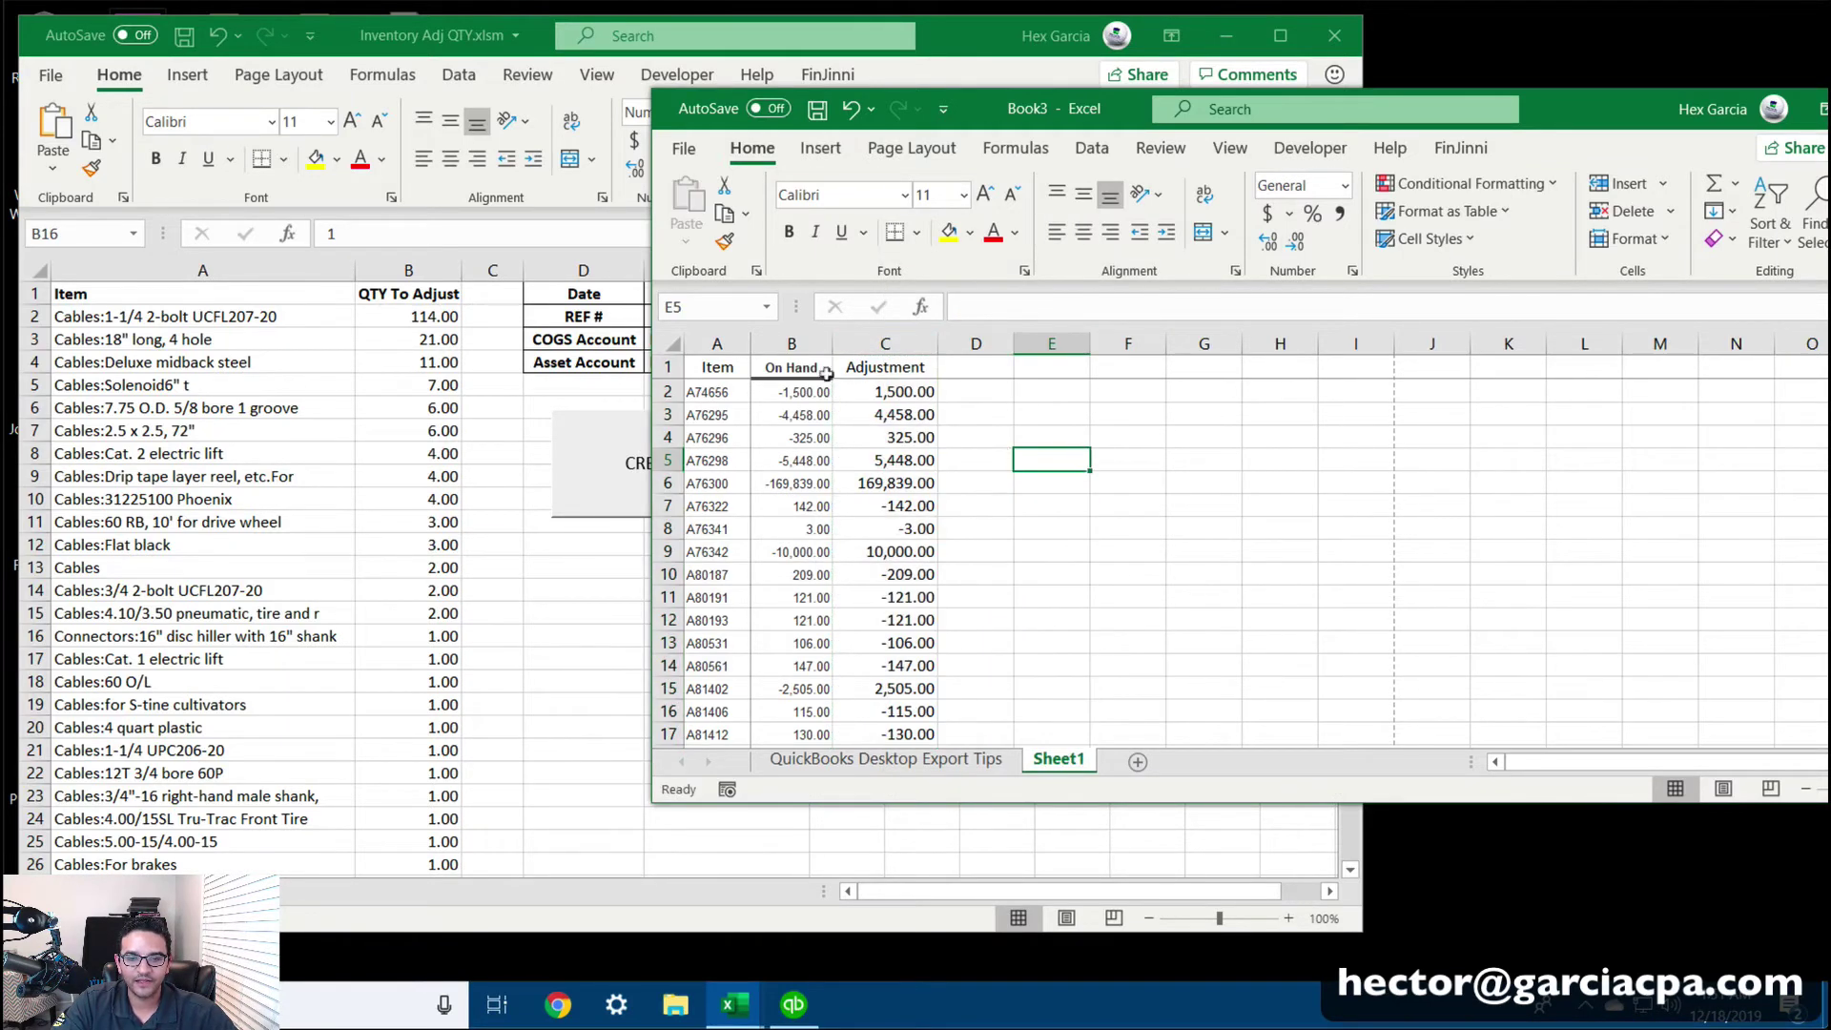
Delete the On Hand column so only the Item and Adjustment columns remain
{"action": "left_click", "coordinate": [772, 343]}
{"action": "right_click", "coordinate": [777, 342]}
{"action": "left_click", "coordinate": [863, 575]}
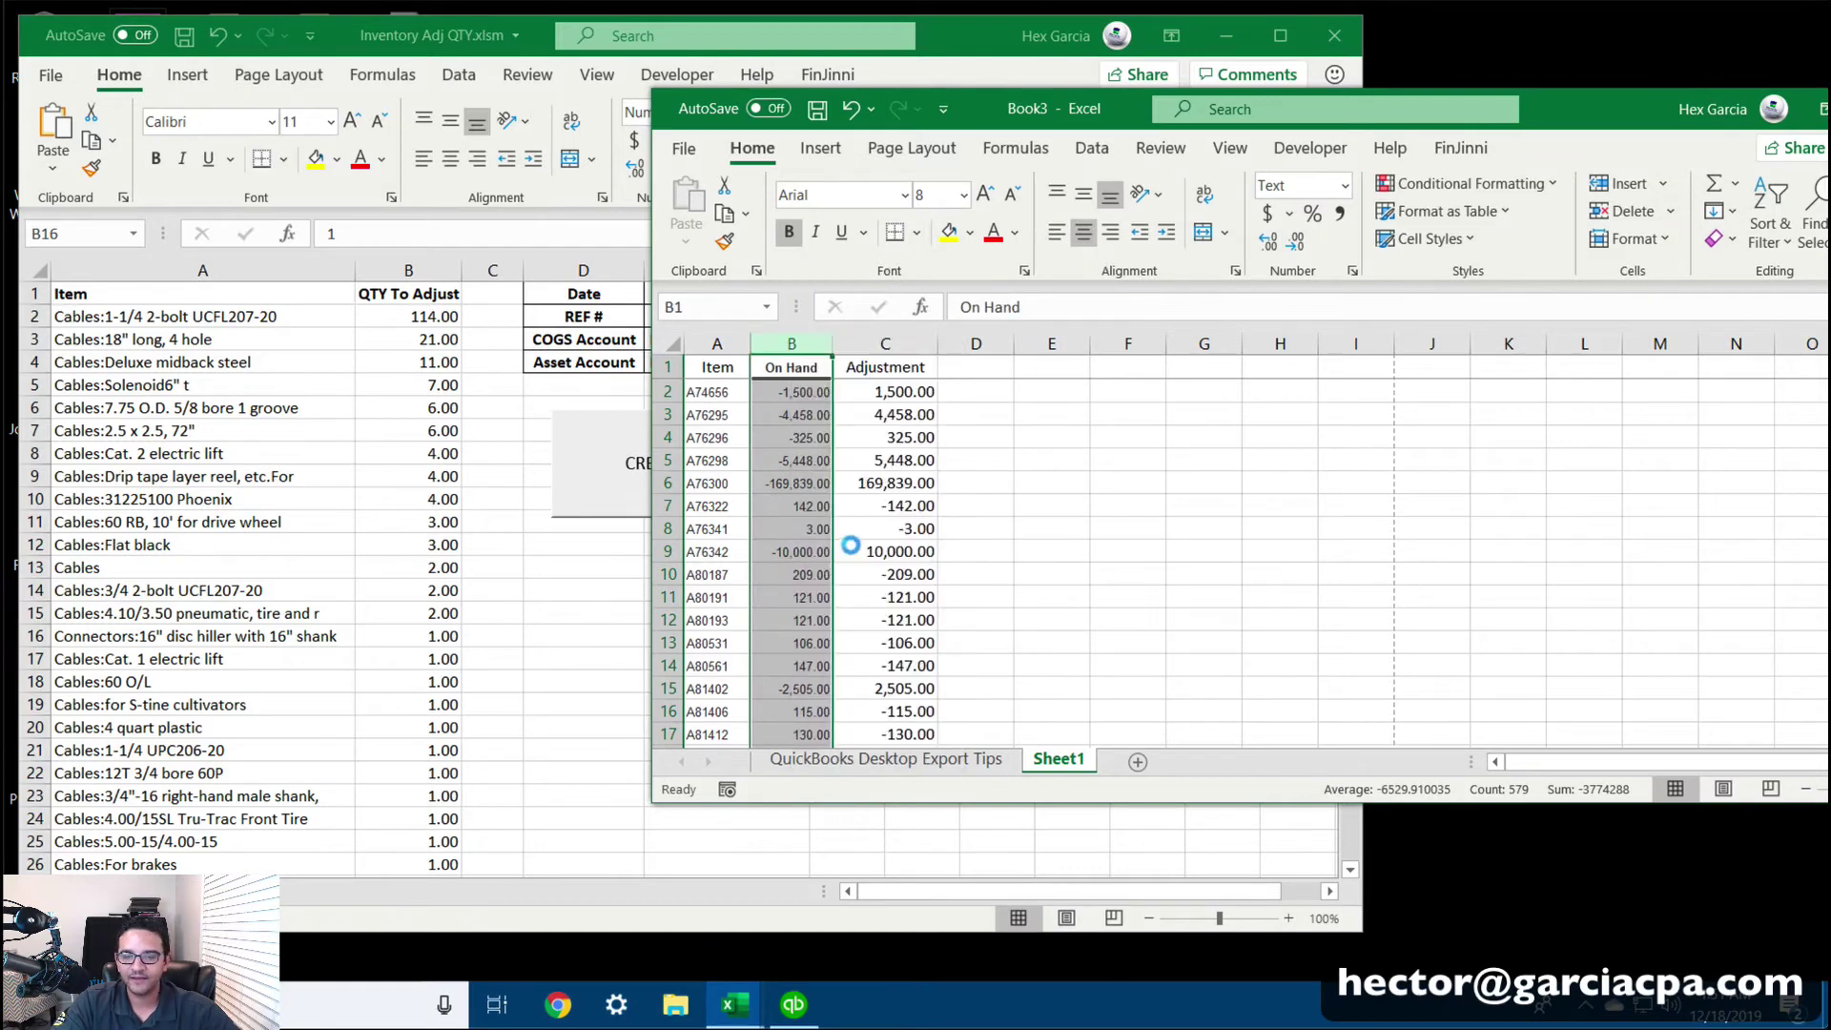
{"action": "left_click", "coordinate": [960, 490]}
{"action": "left_click_drag", "start_coordinate": [705, 389], "coordinate": [802, 389]}
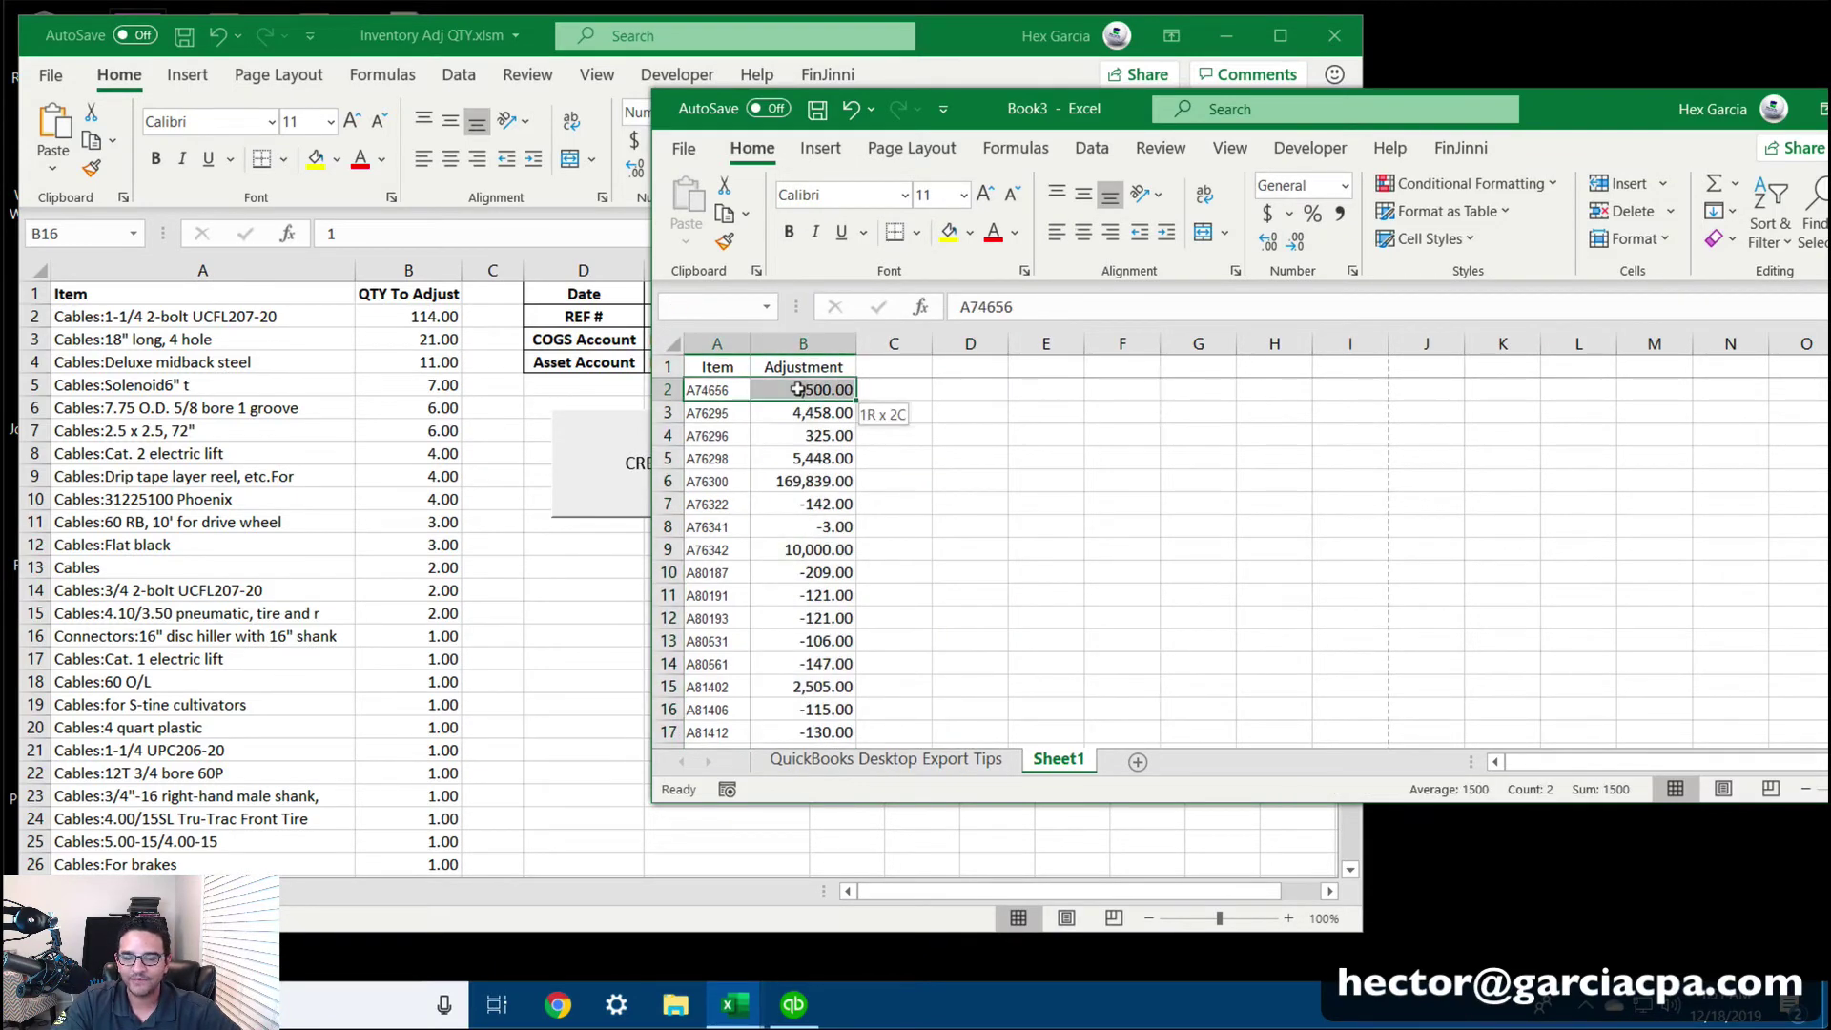
{"action": "left_click", "coordinate": [791, 382]}
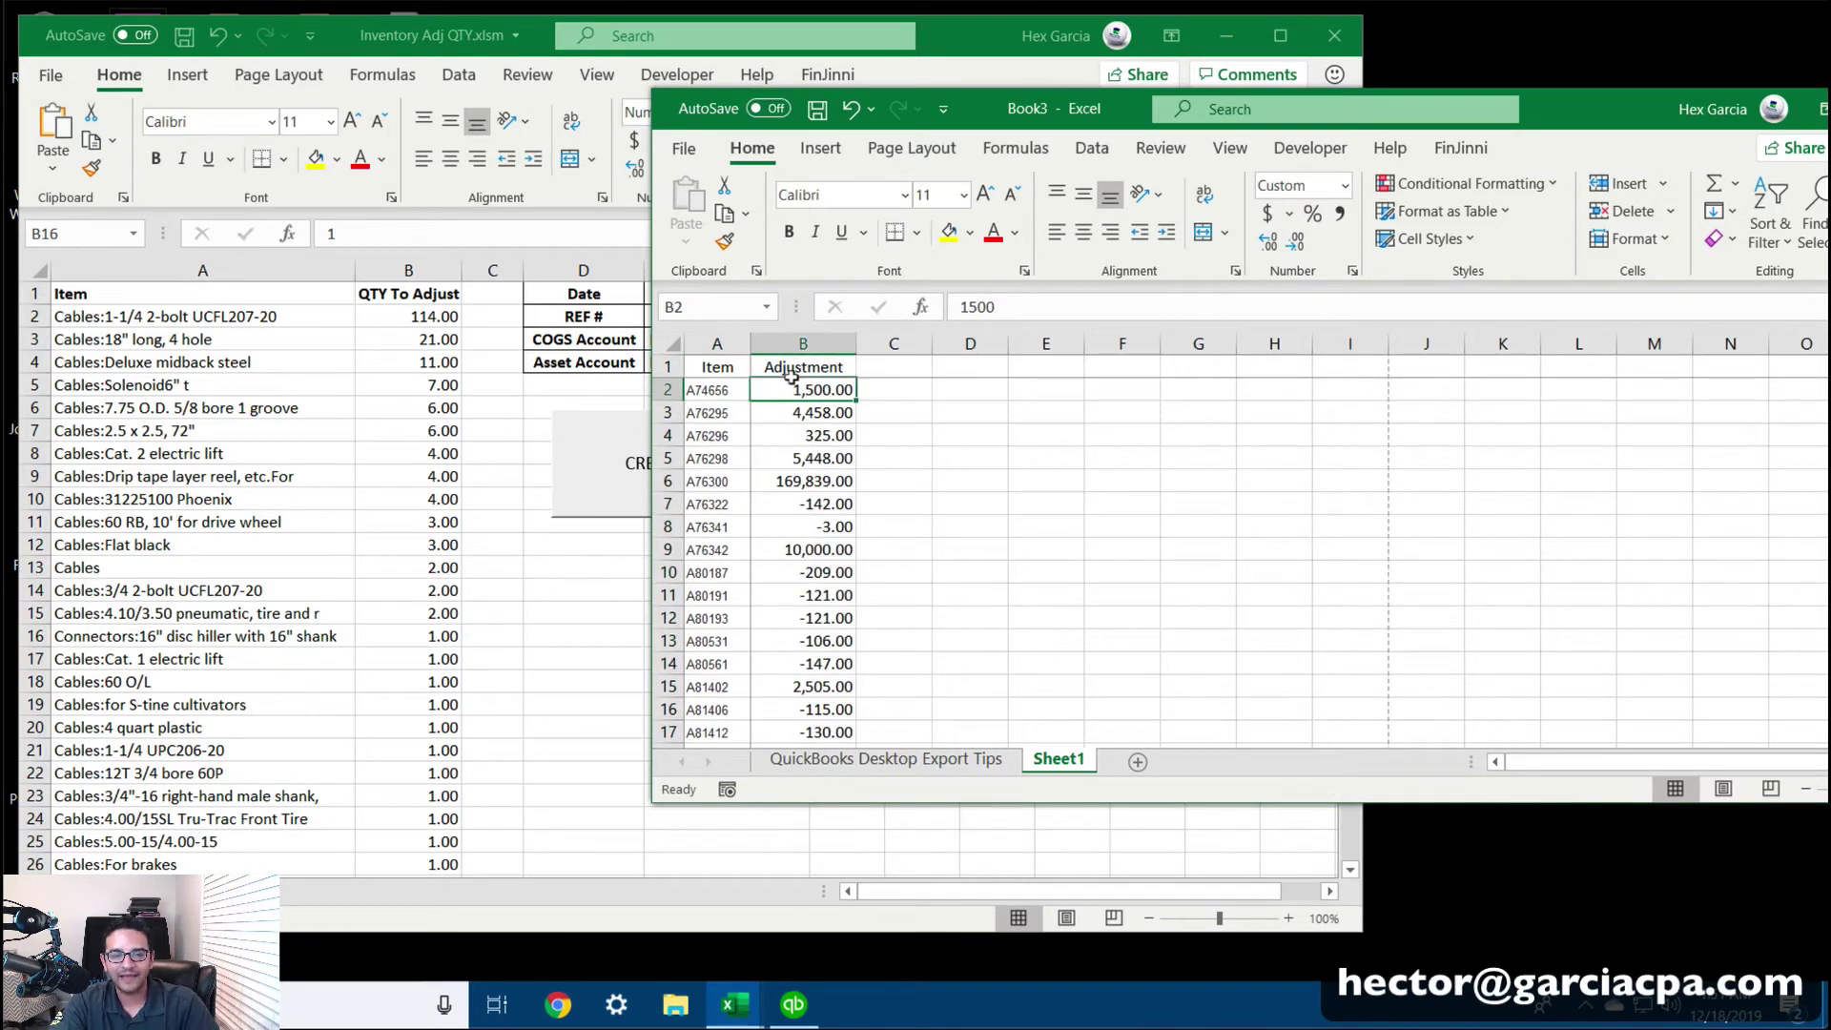
{"action": "left_click", "coordinate": [699, 381]}
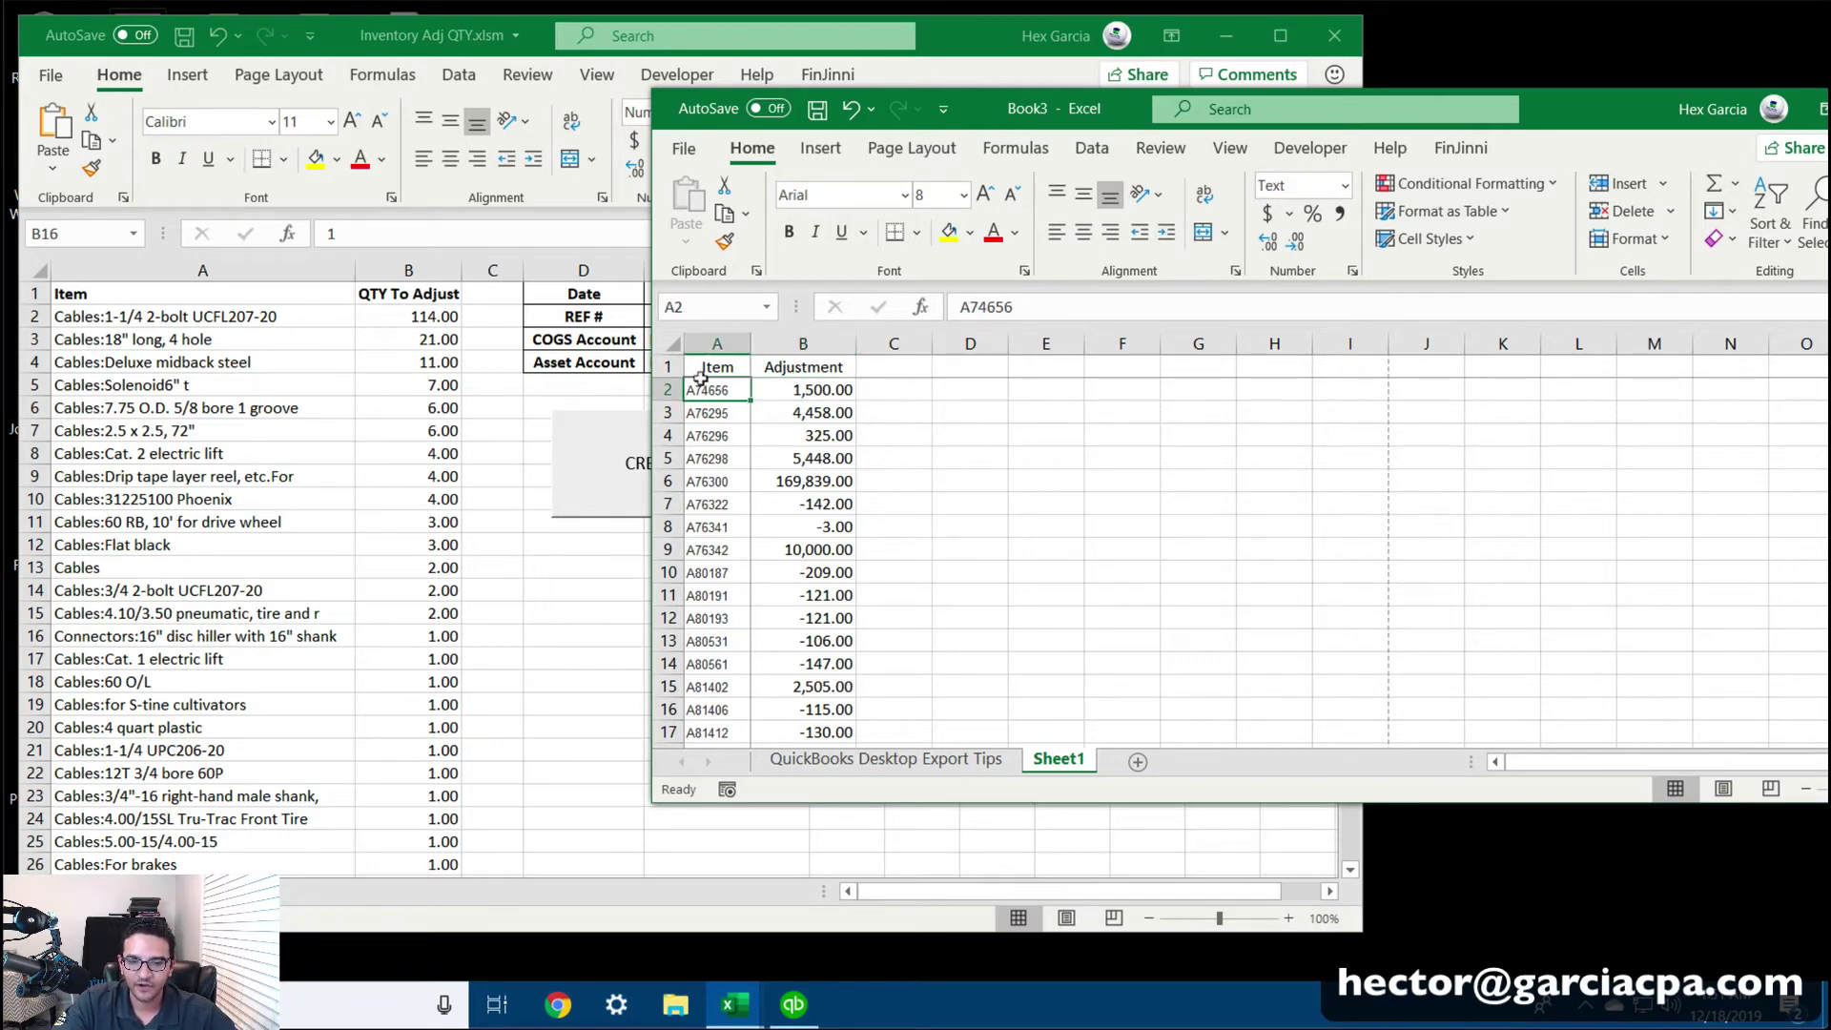
Reposition the Book3 window and make it taller so more rows of the item list fit
{"action": "scroll", "coordinate": [1047, 529], "scroll_direction": "down", "scroll_amount": 20}
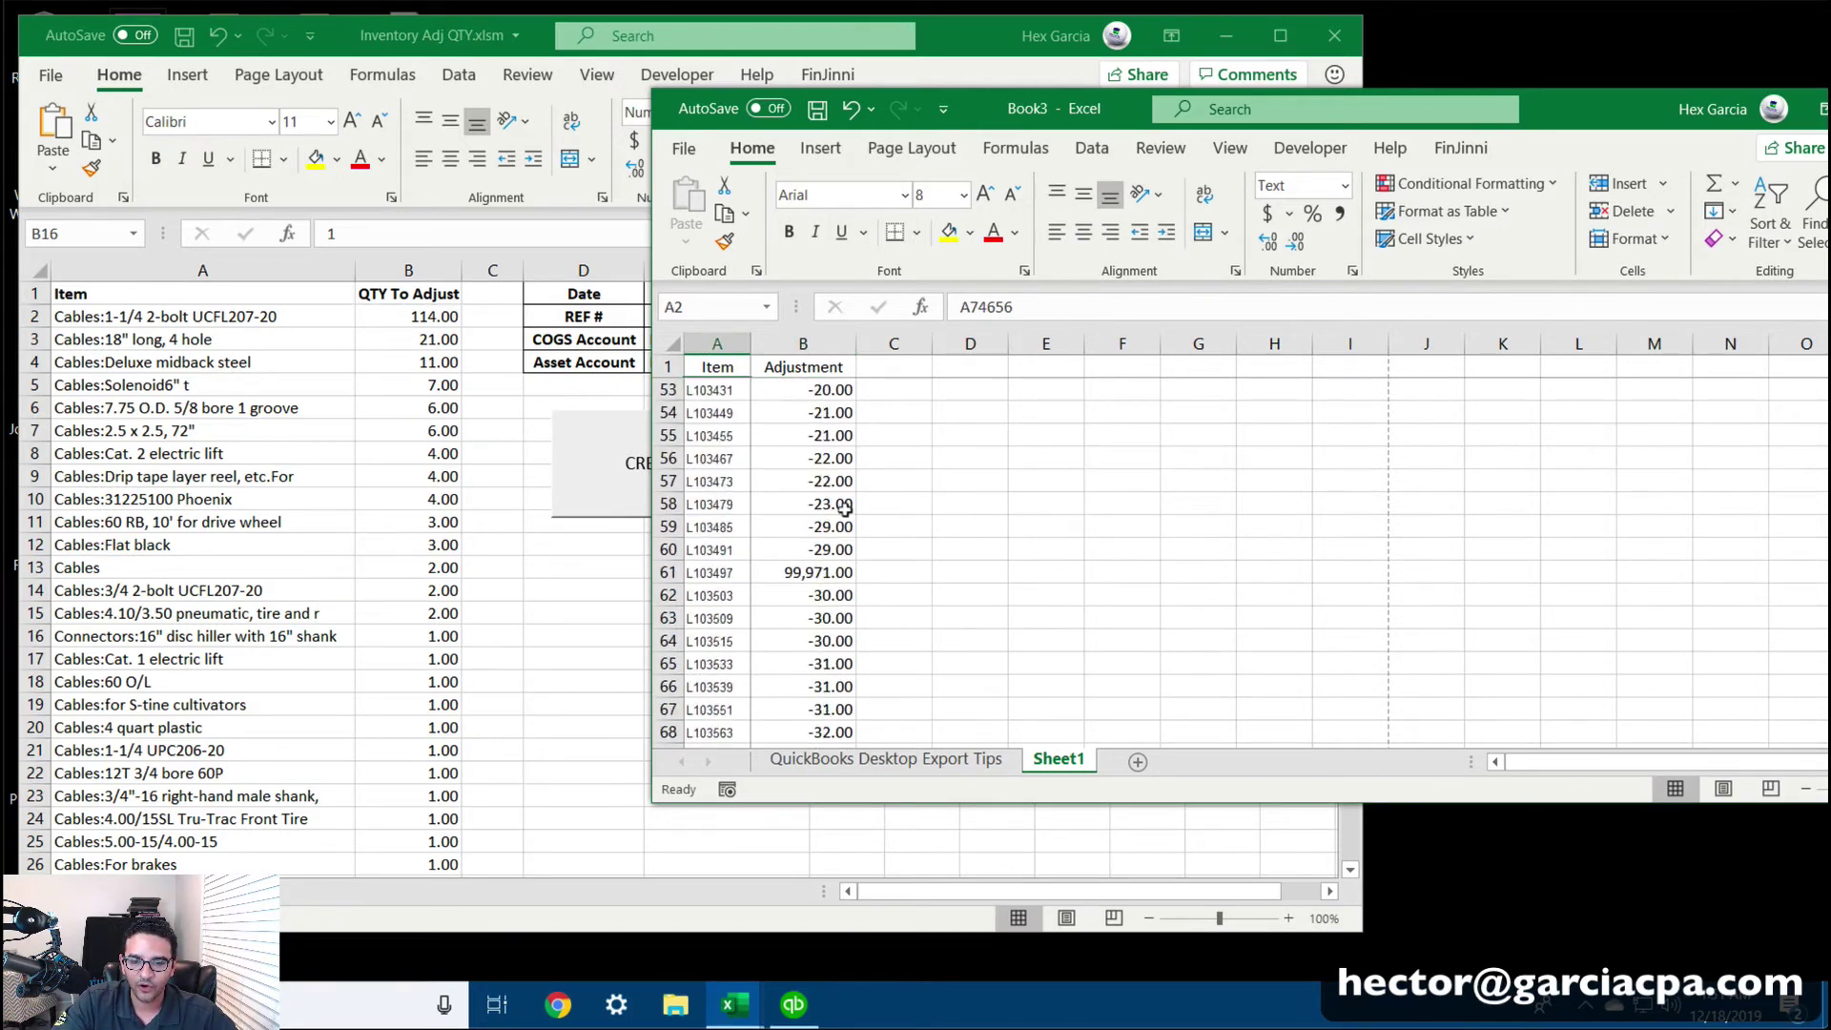
{"action": "scroll", "coordinate": [843, 510], "scroll_direction": "down", "scroll_amount": 9}
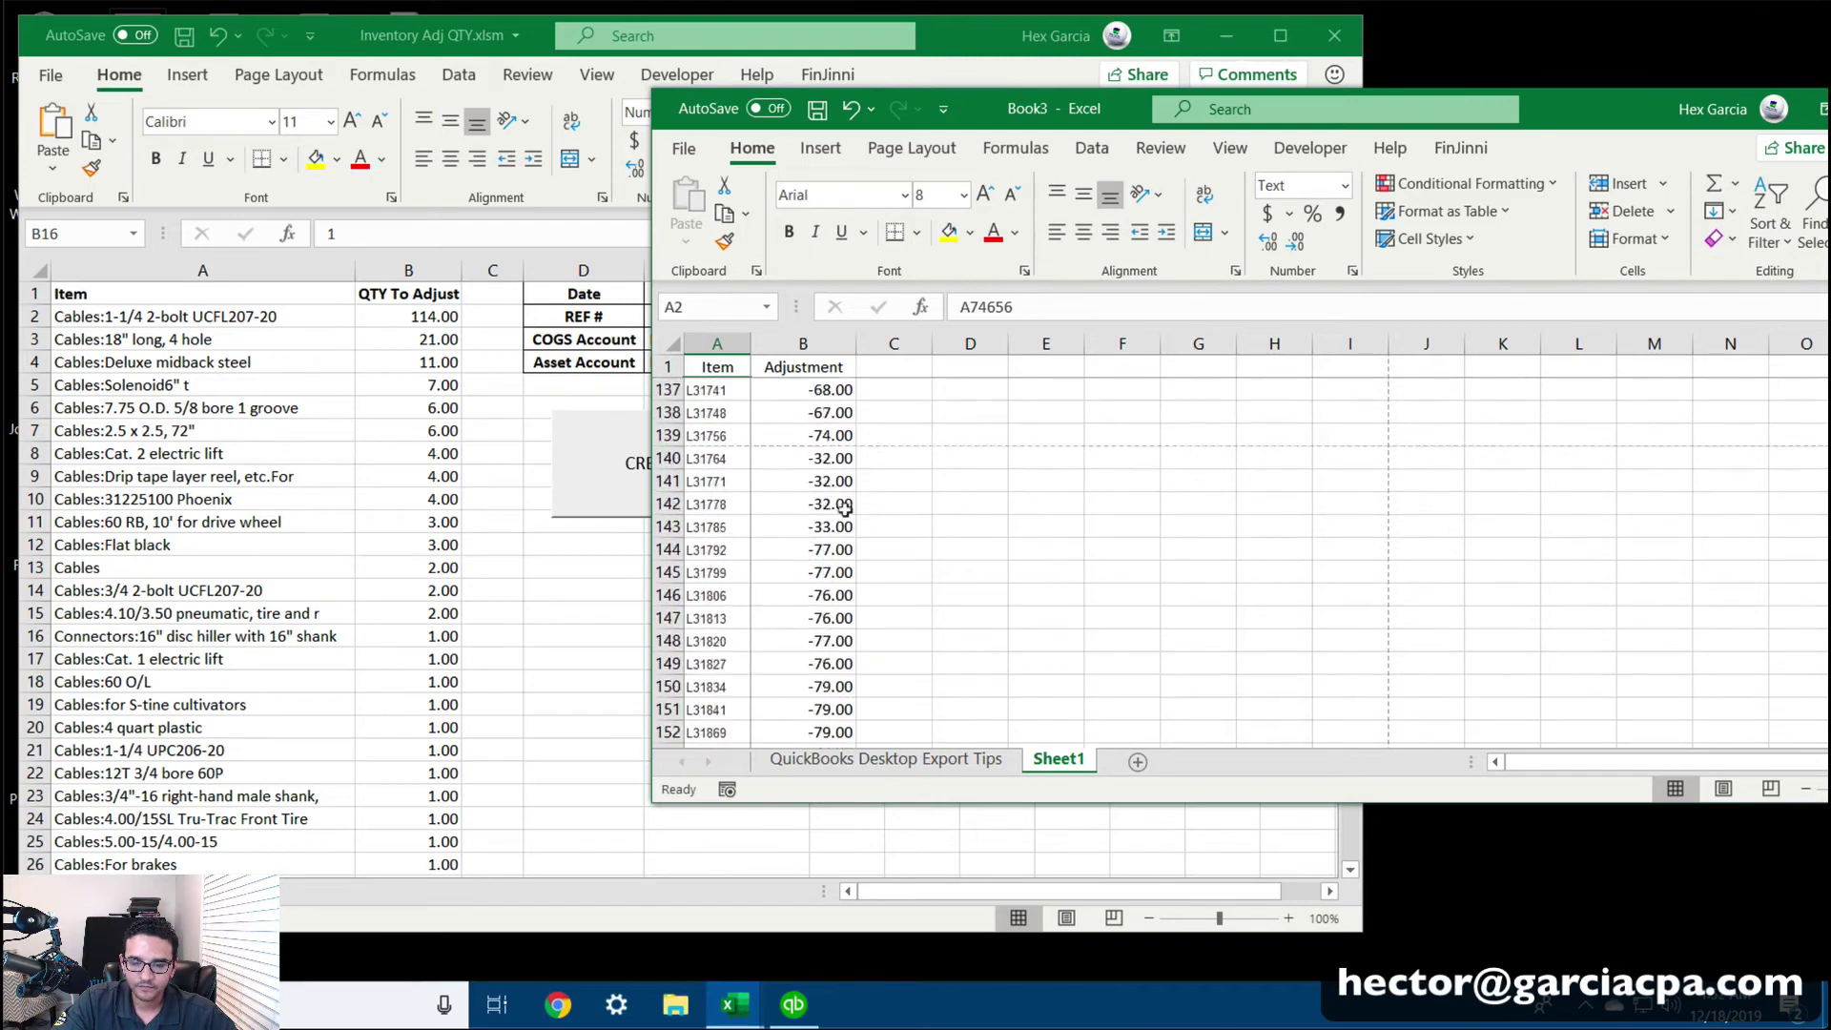
{"action": "scroll", "coordinate": [845, 508], "scroll_direction": "down", "scroll_amount": 15}
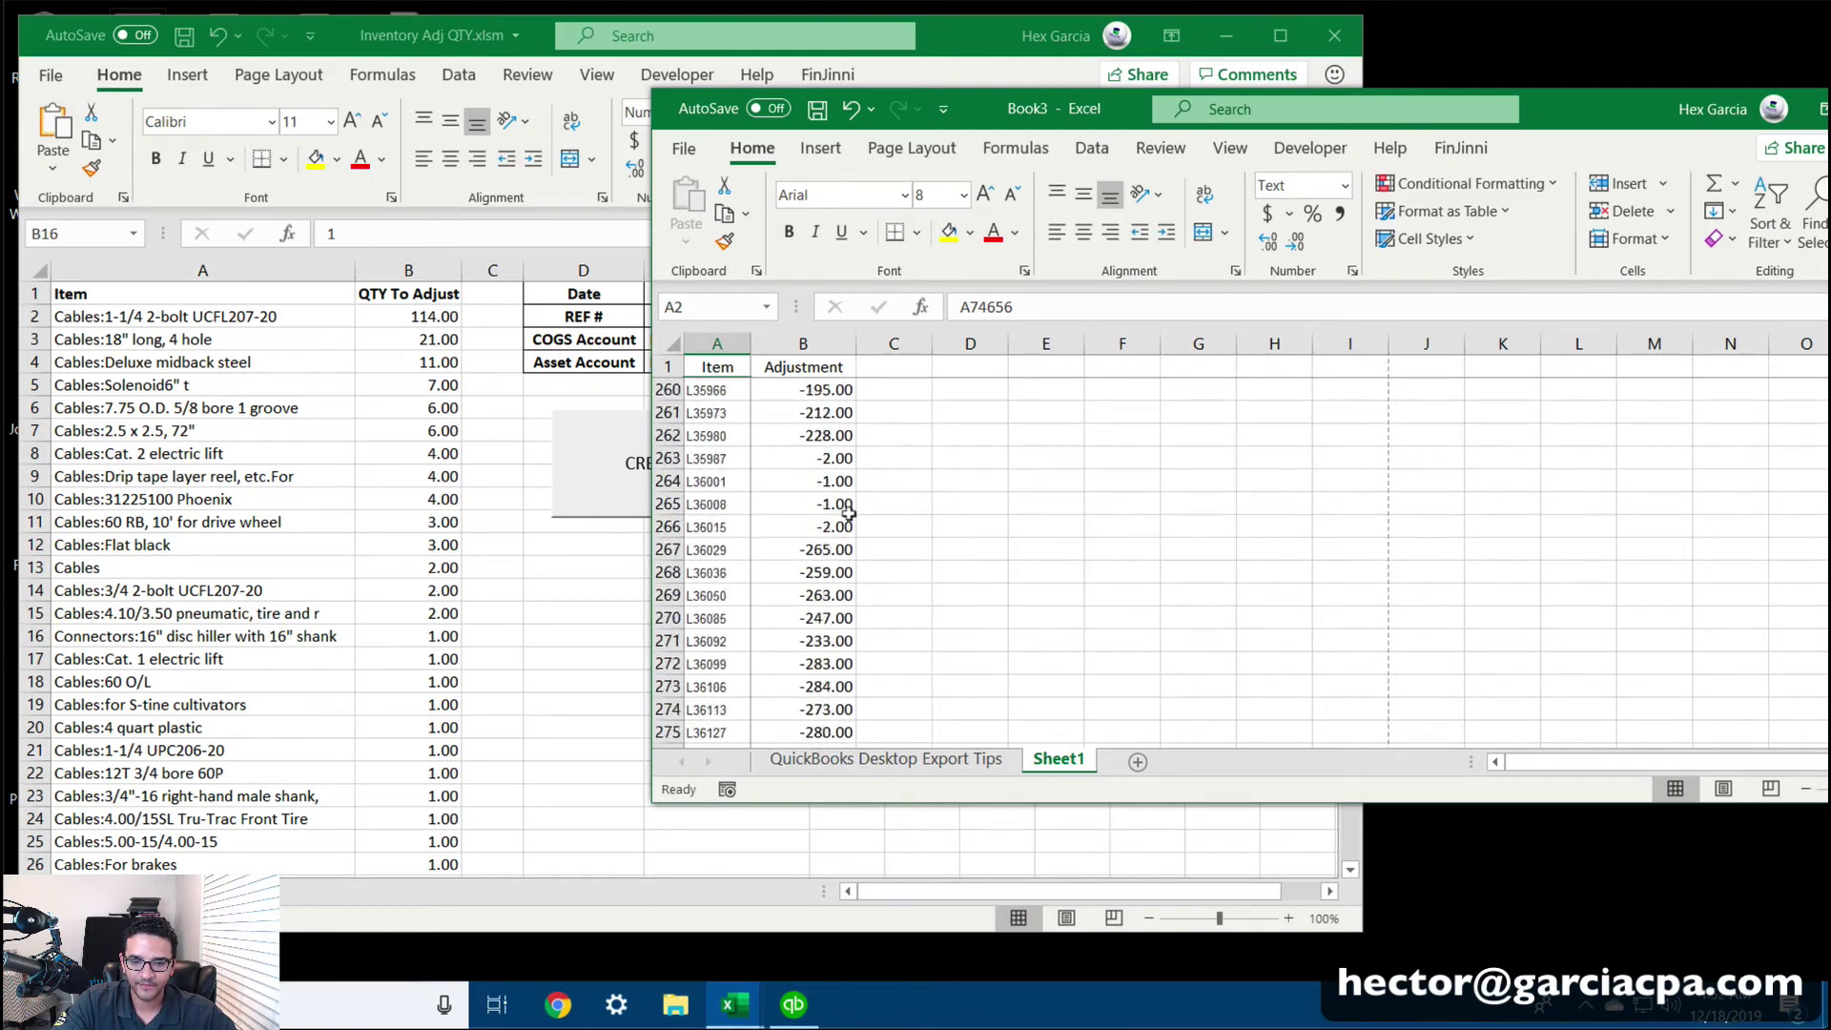
{"action": "scroll", "coordinate": [847, 513], "scroll_direction": "down", "scroll_amount": 20}
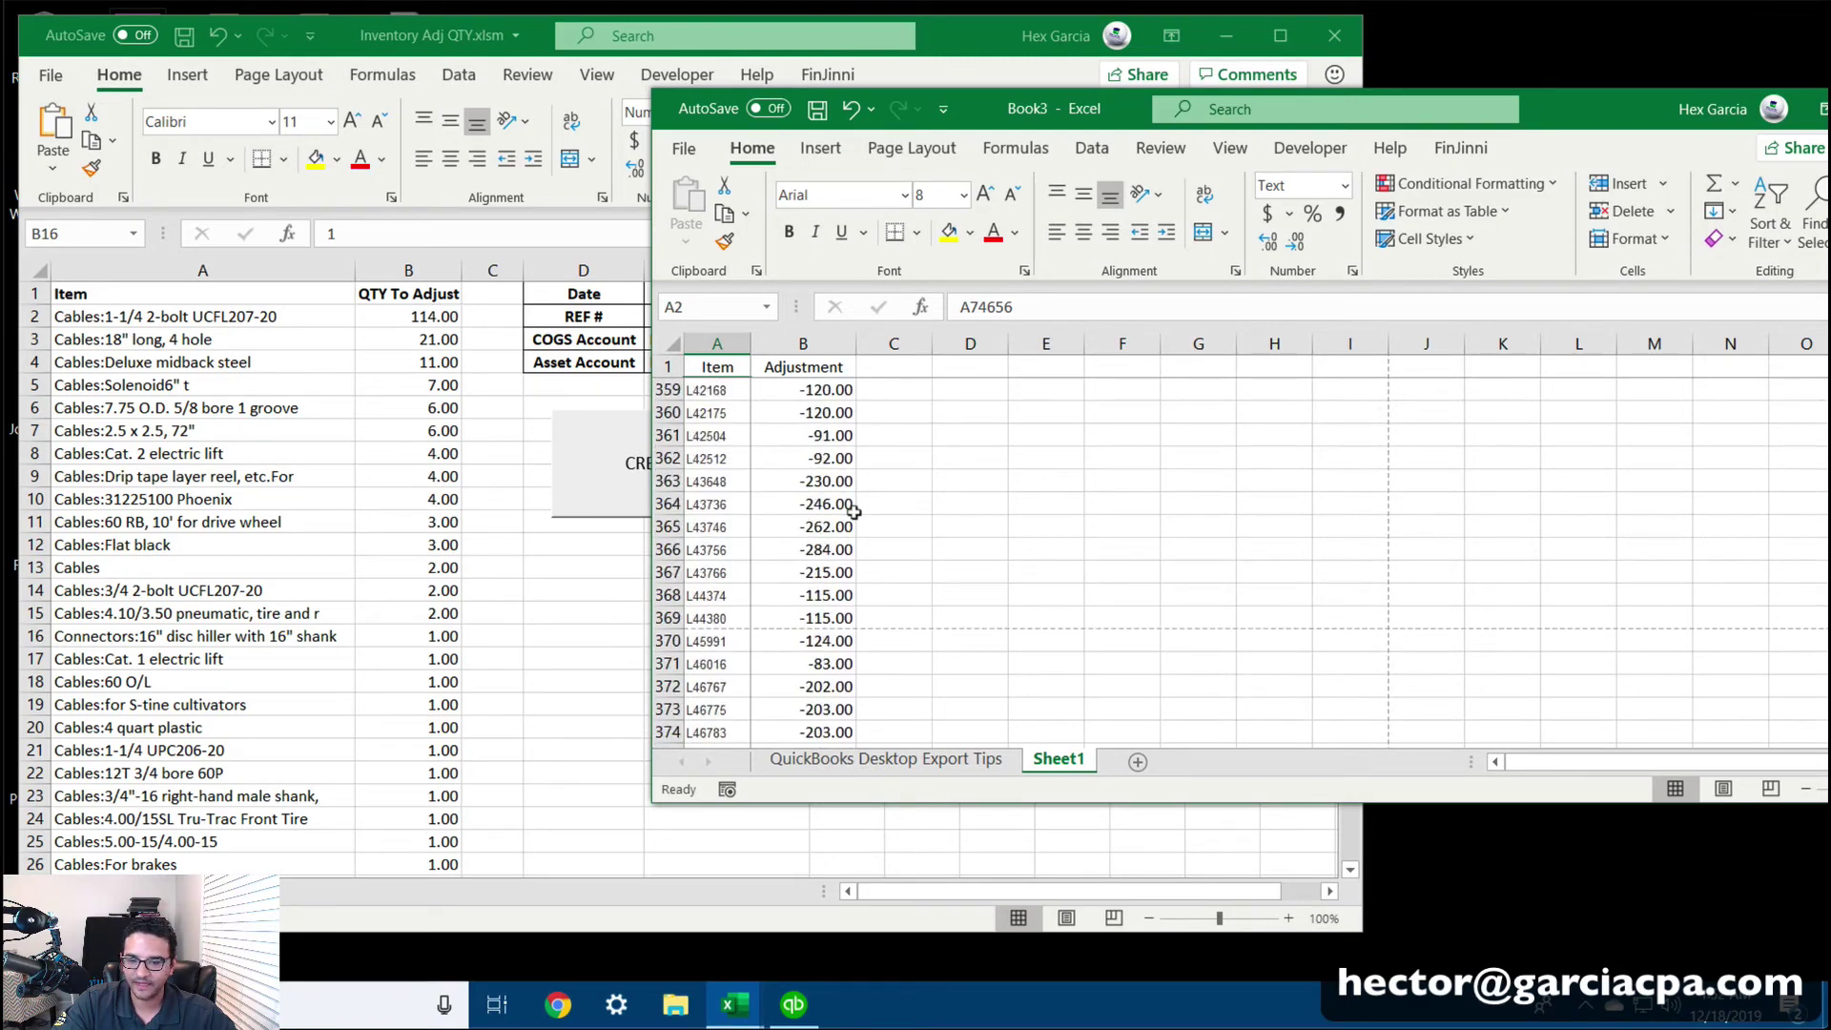
{"action": "scroll", "coordinate": [853, 512], "scroll_direction": "down", "scroll_amount": 20}
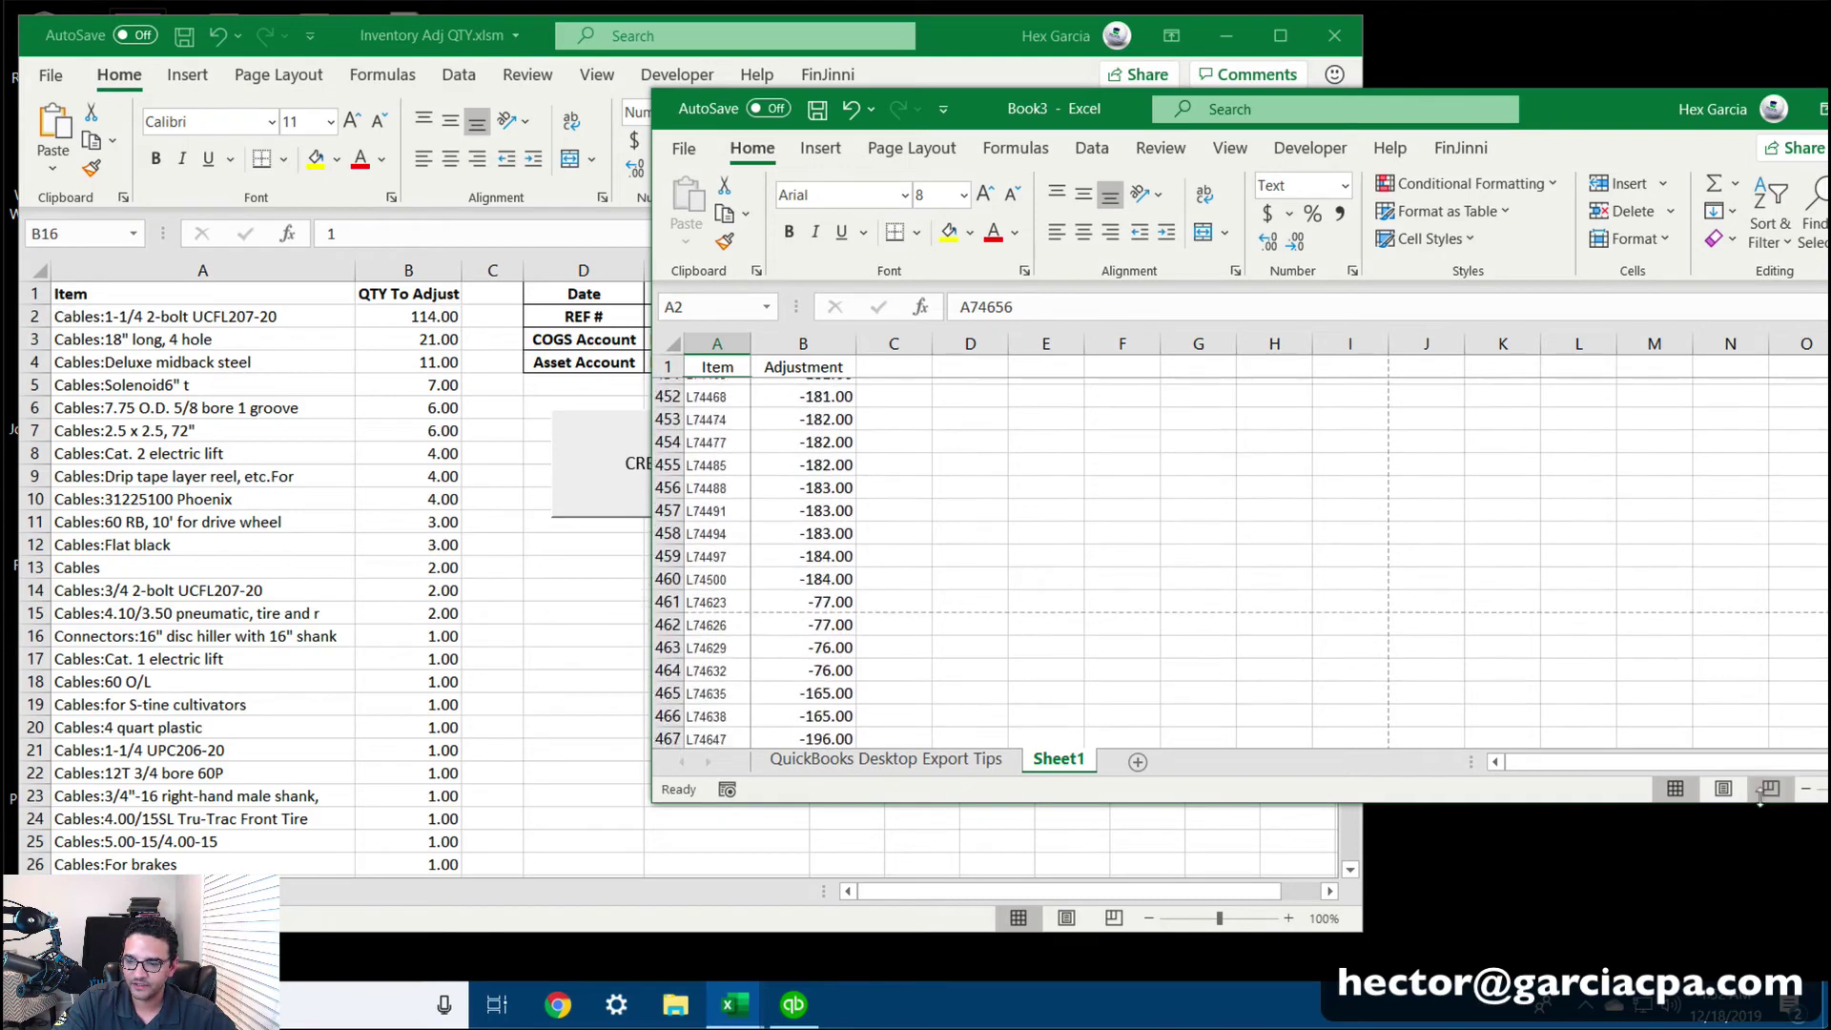
{"action": "left_click_drag", "start_coordinate": [1134, 108], "coordinate": [1053, 68]}
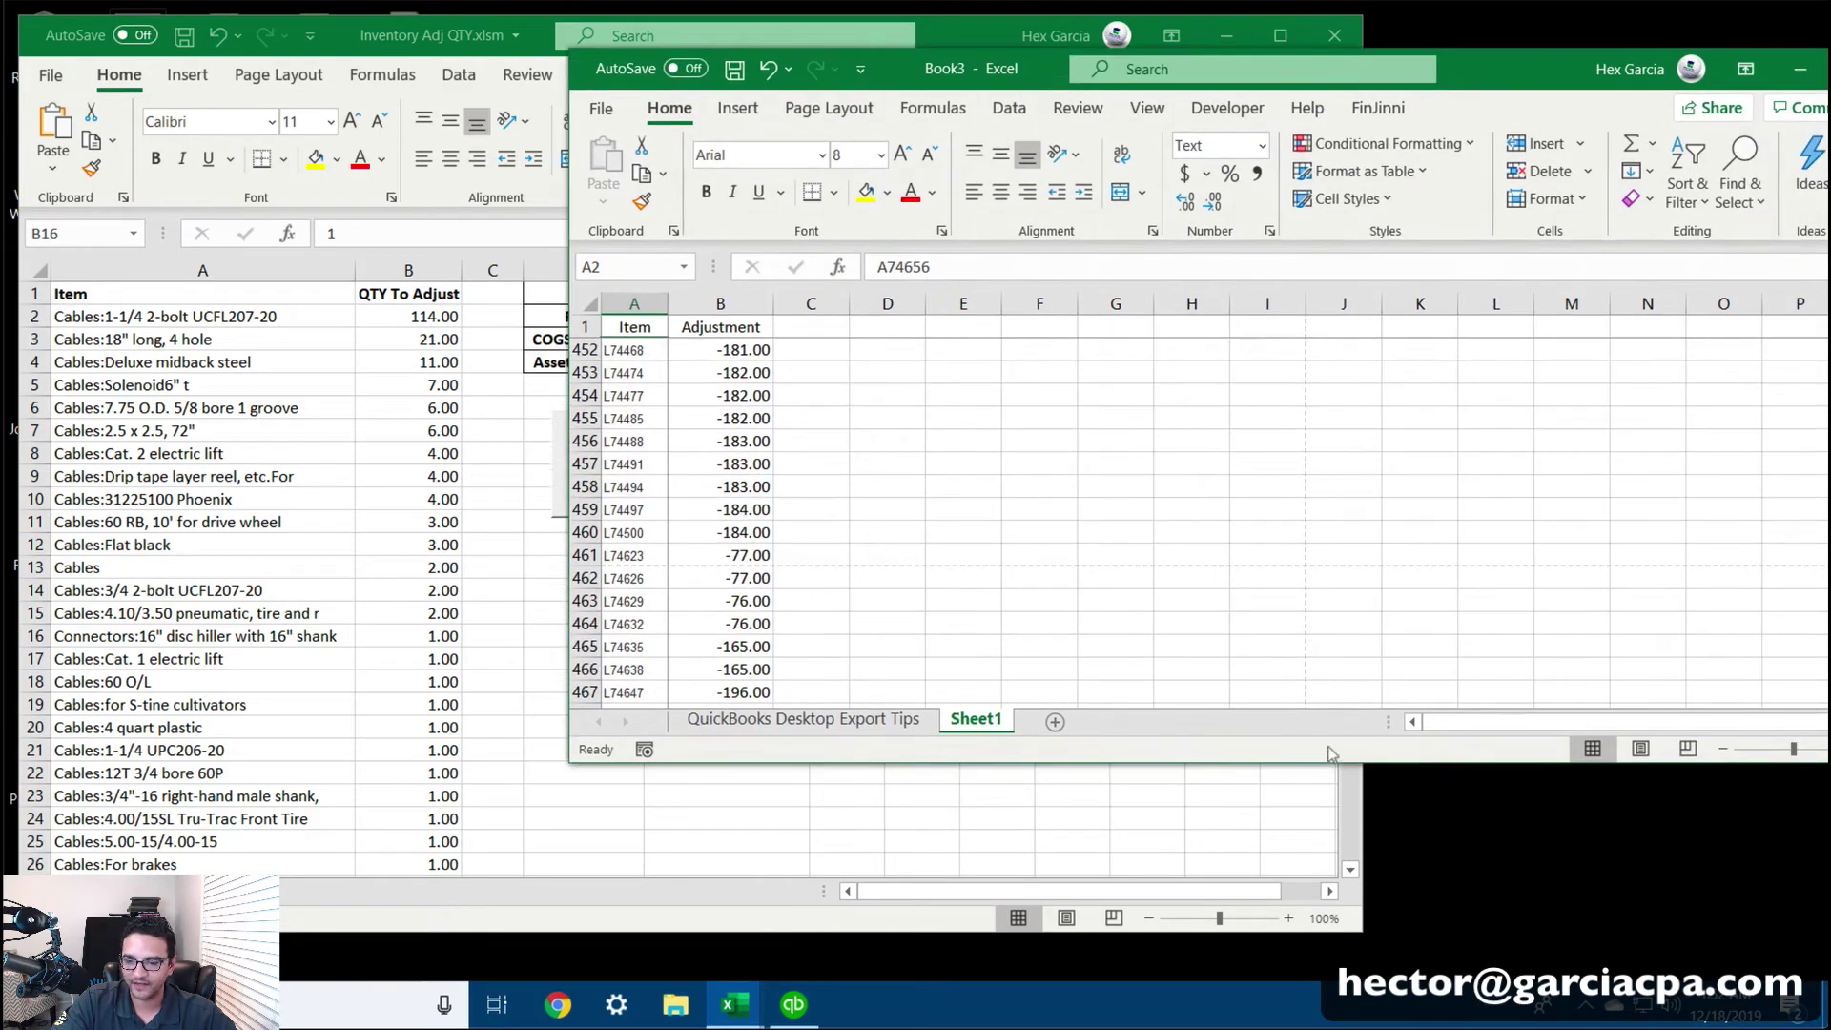
{"action": "left_click_drag", "start_coordinate": [1344, 748], "coordinate": [1344, 947]}
Delete the two total rows, 578 and 579, below the last item in the Book3 list
{"action": "scroll", "coordinate": [830, 740], "scroll_direction": "down", "scroll_amount": 20}
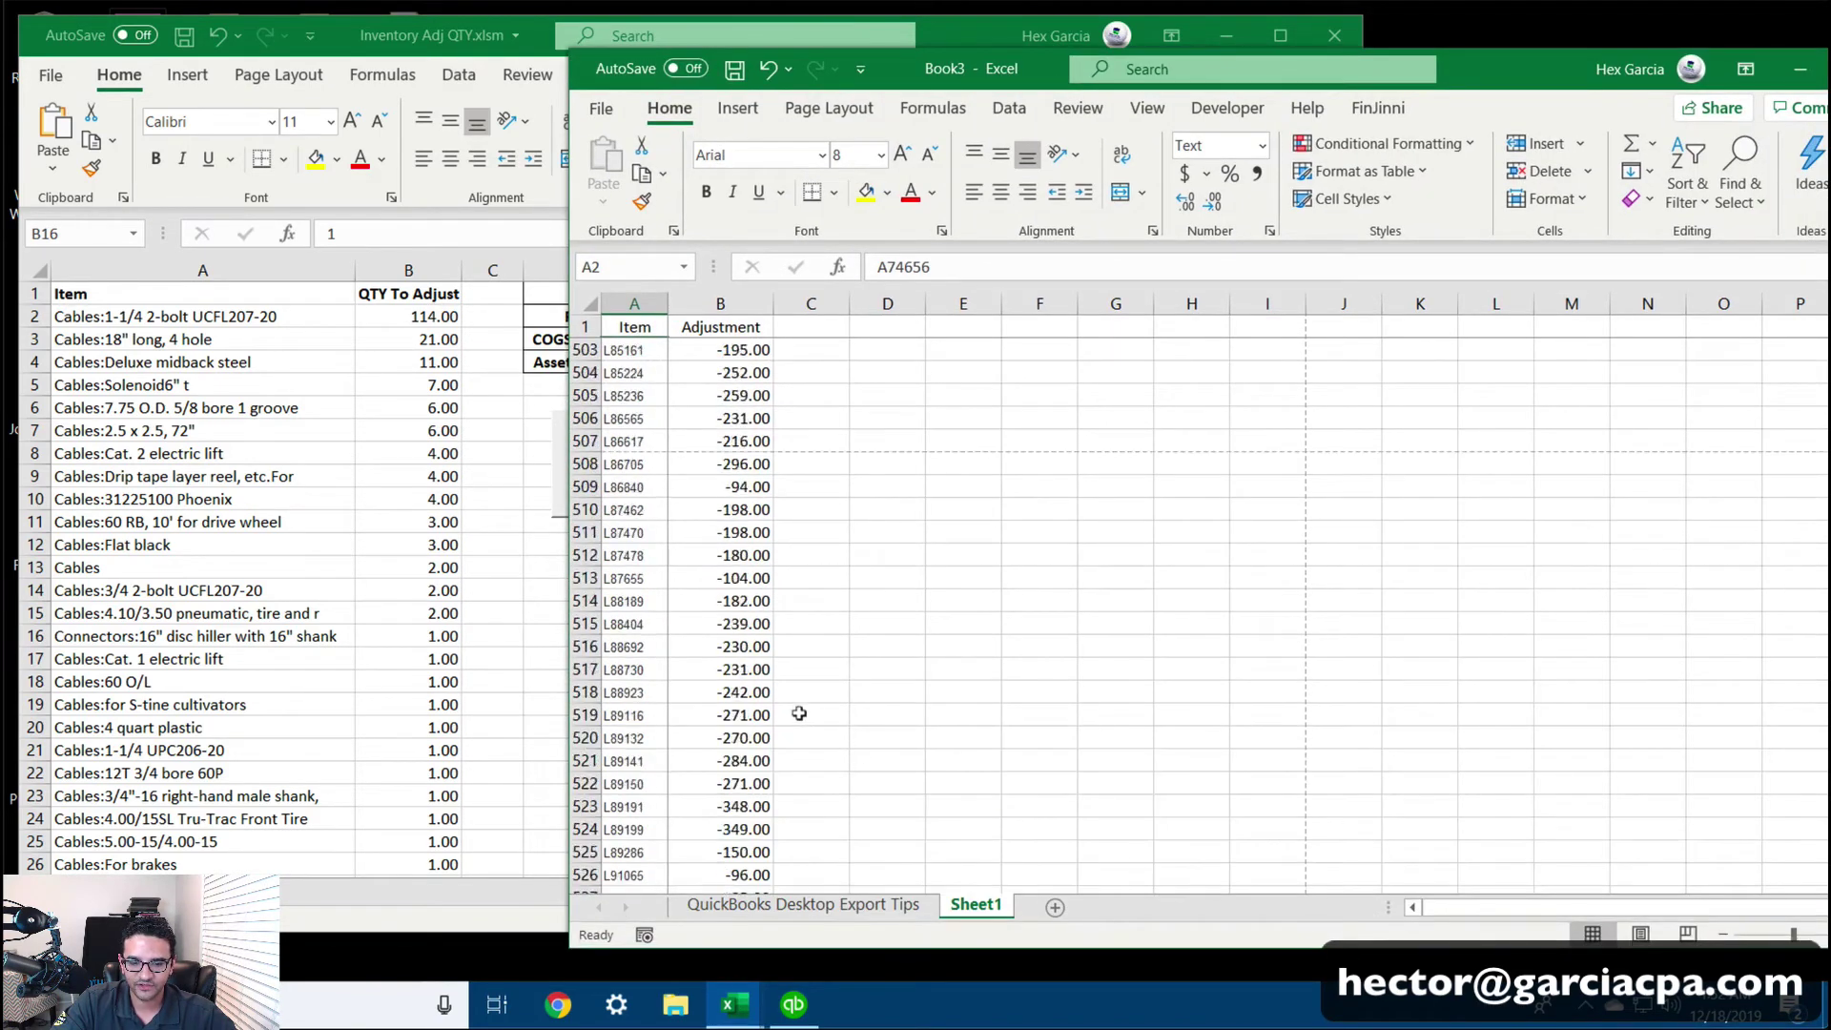
{"action": "scroll", "coordinate": [798, 708], "scroll_direction": "down", "scroll_amount": 16}
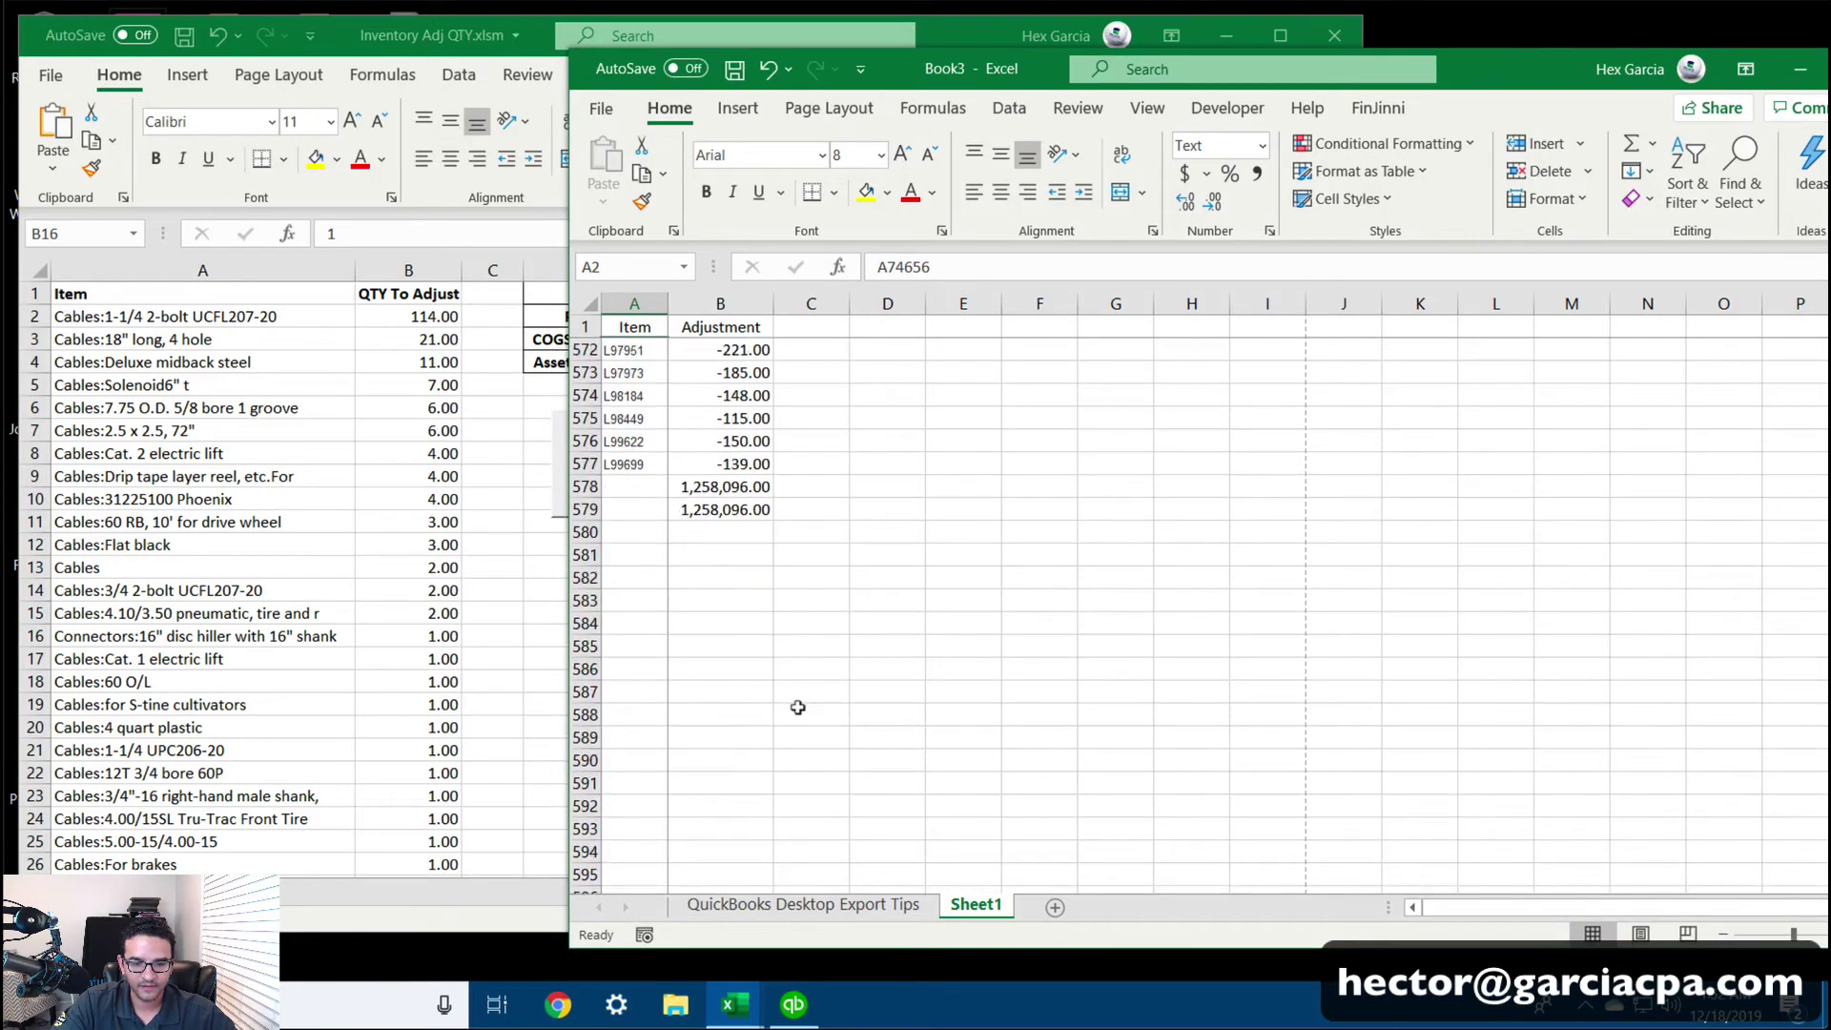
{"action": "scroll", "coordinate": [638, 513], "scroll_direction": "up", "scroll_amount": 3}
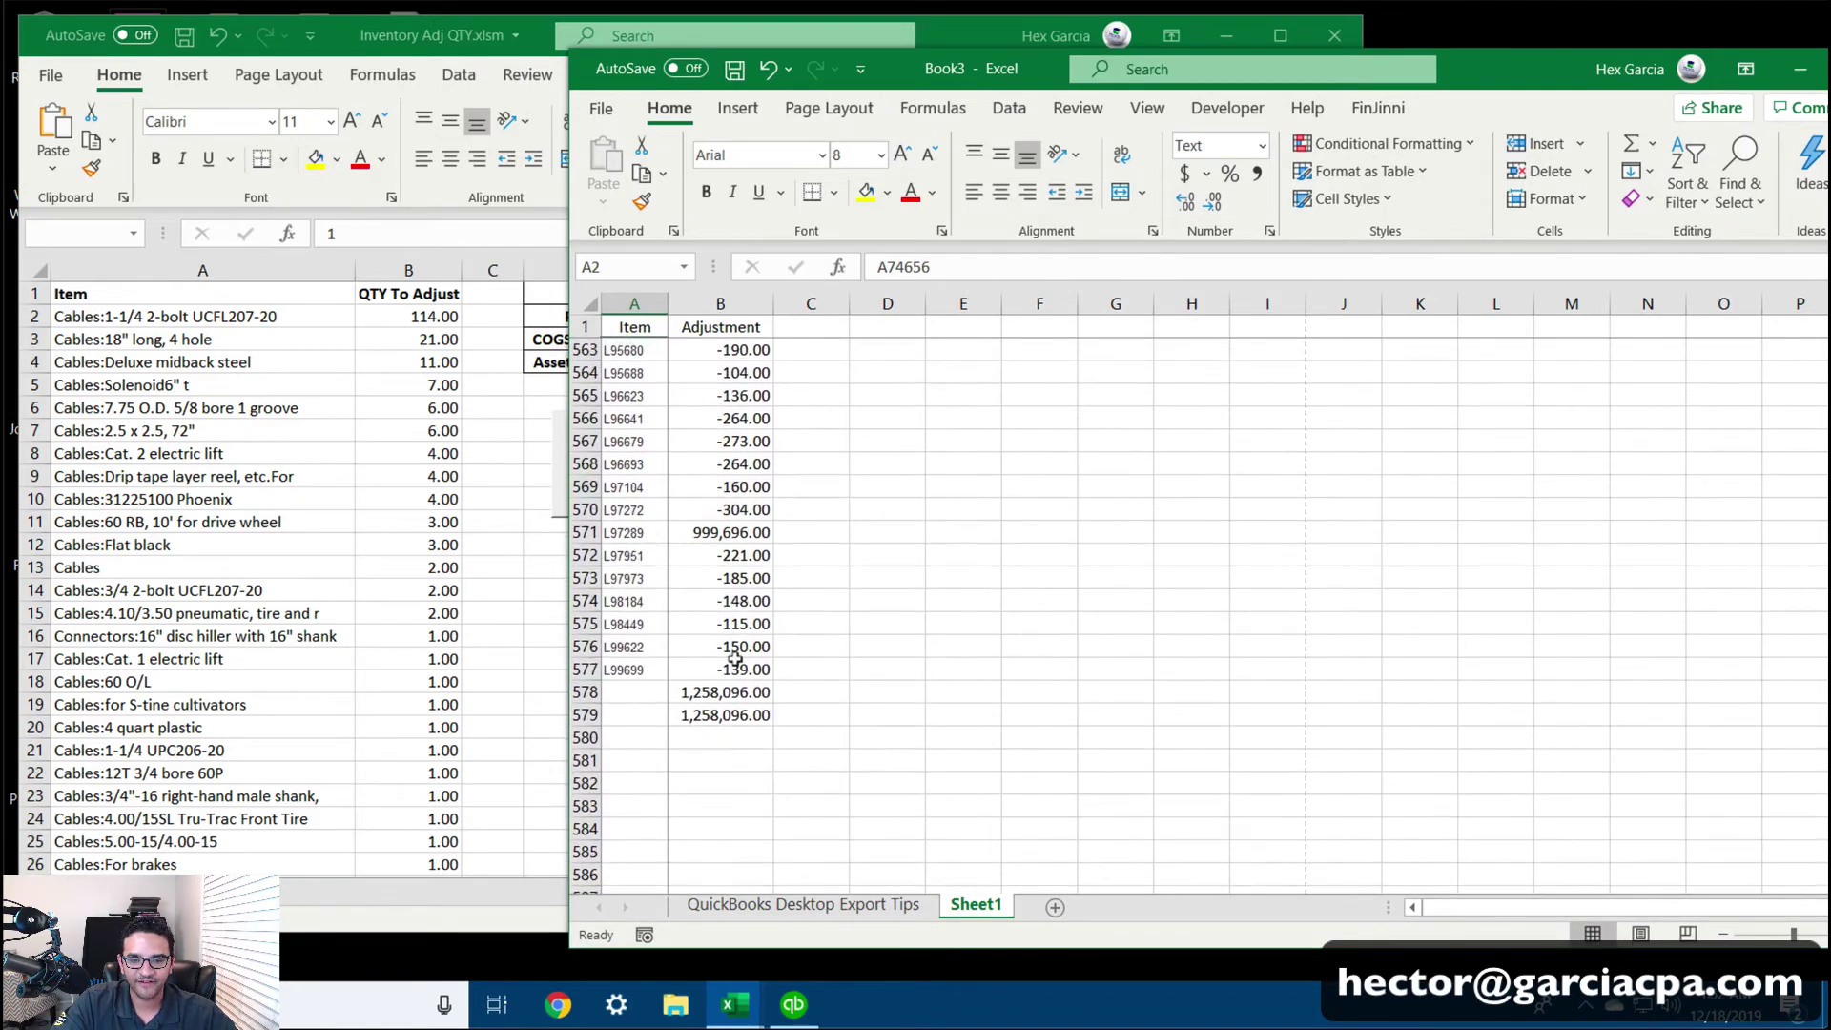
{"action": "left_click_drag", "start_coordinate": [584, 692], "coordinate": [570, 710]}
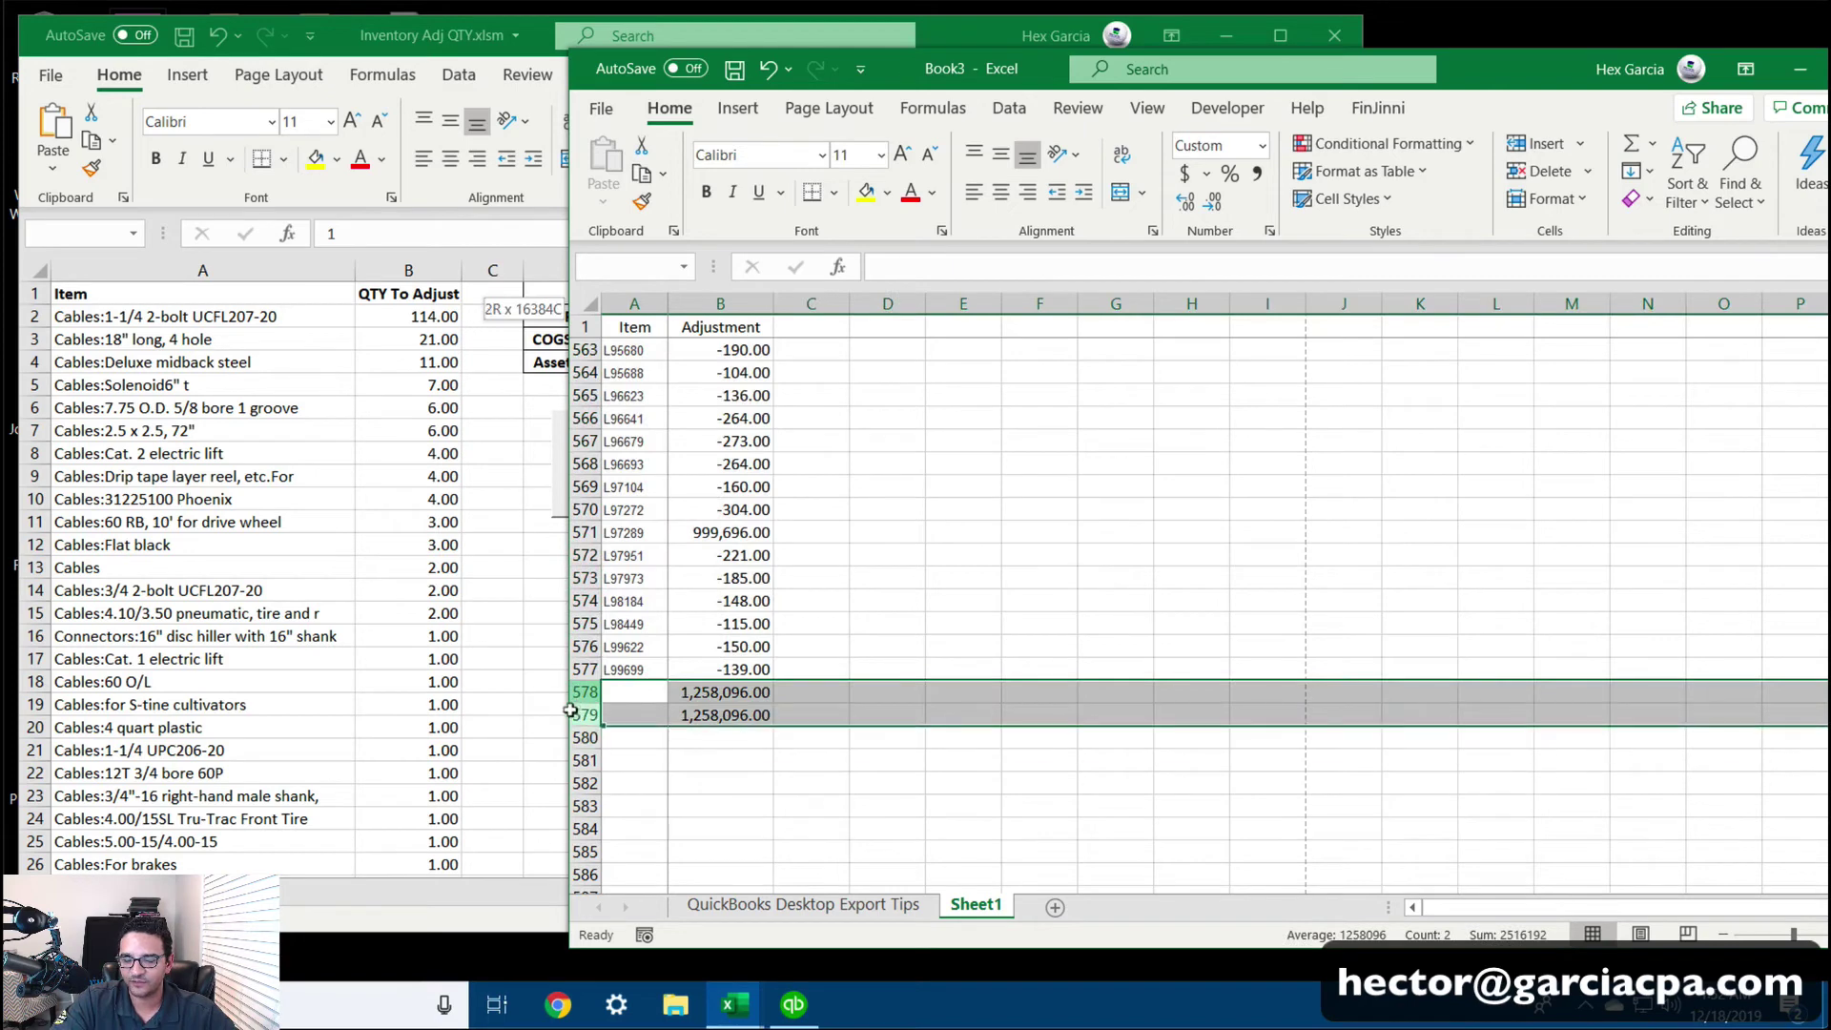
{"action": "right_click", "coordinate": [748, 713]}
{"action": "left_click", "coordinate": [829, 516]}
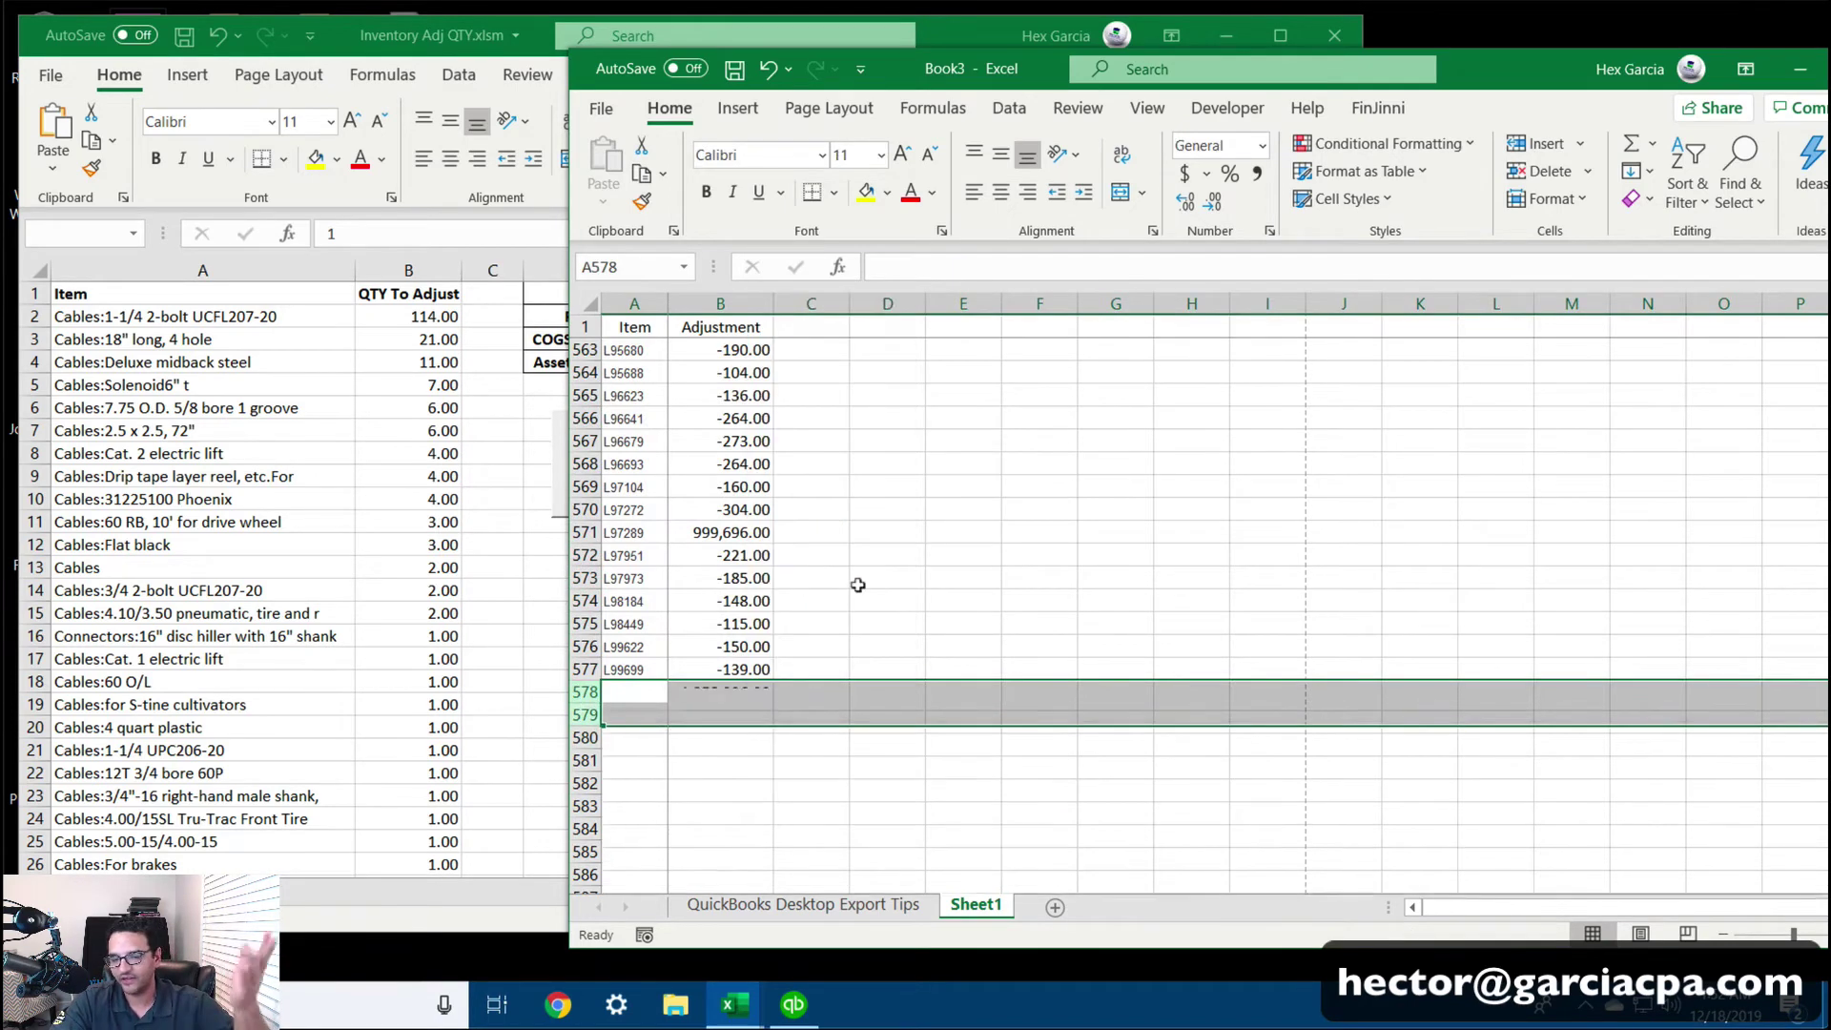
Select all item and adjustment rows in Book3 from B577 up to A2, without the headers, and copy them
{"action": "left_click_drag", "start_coordinate": [744, 669], "coordinate": [645, 181]}
{"action": "scroll", "coordinate": [1081, 490], "scroll_direction": "up", "scroll_amount": 9}
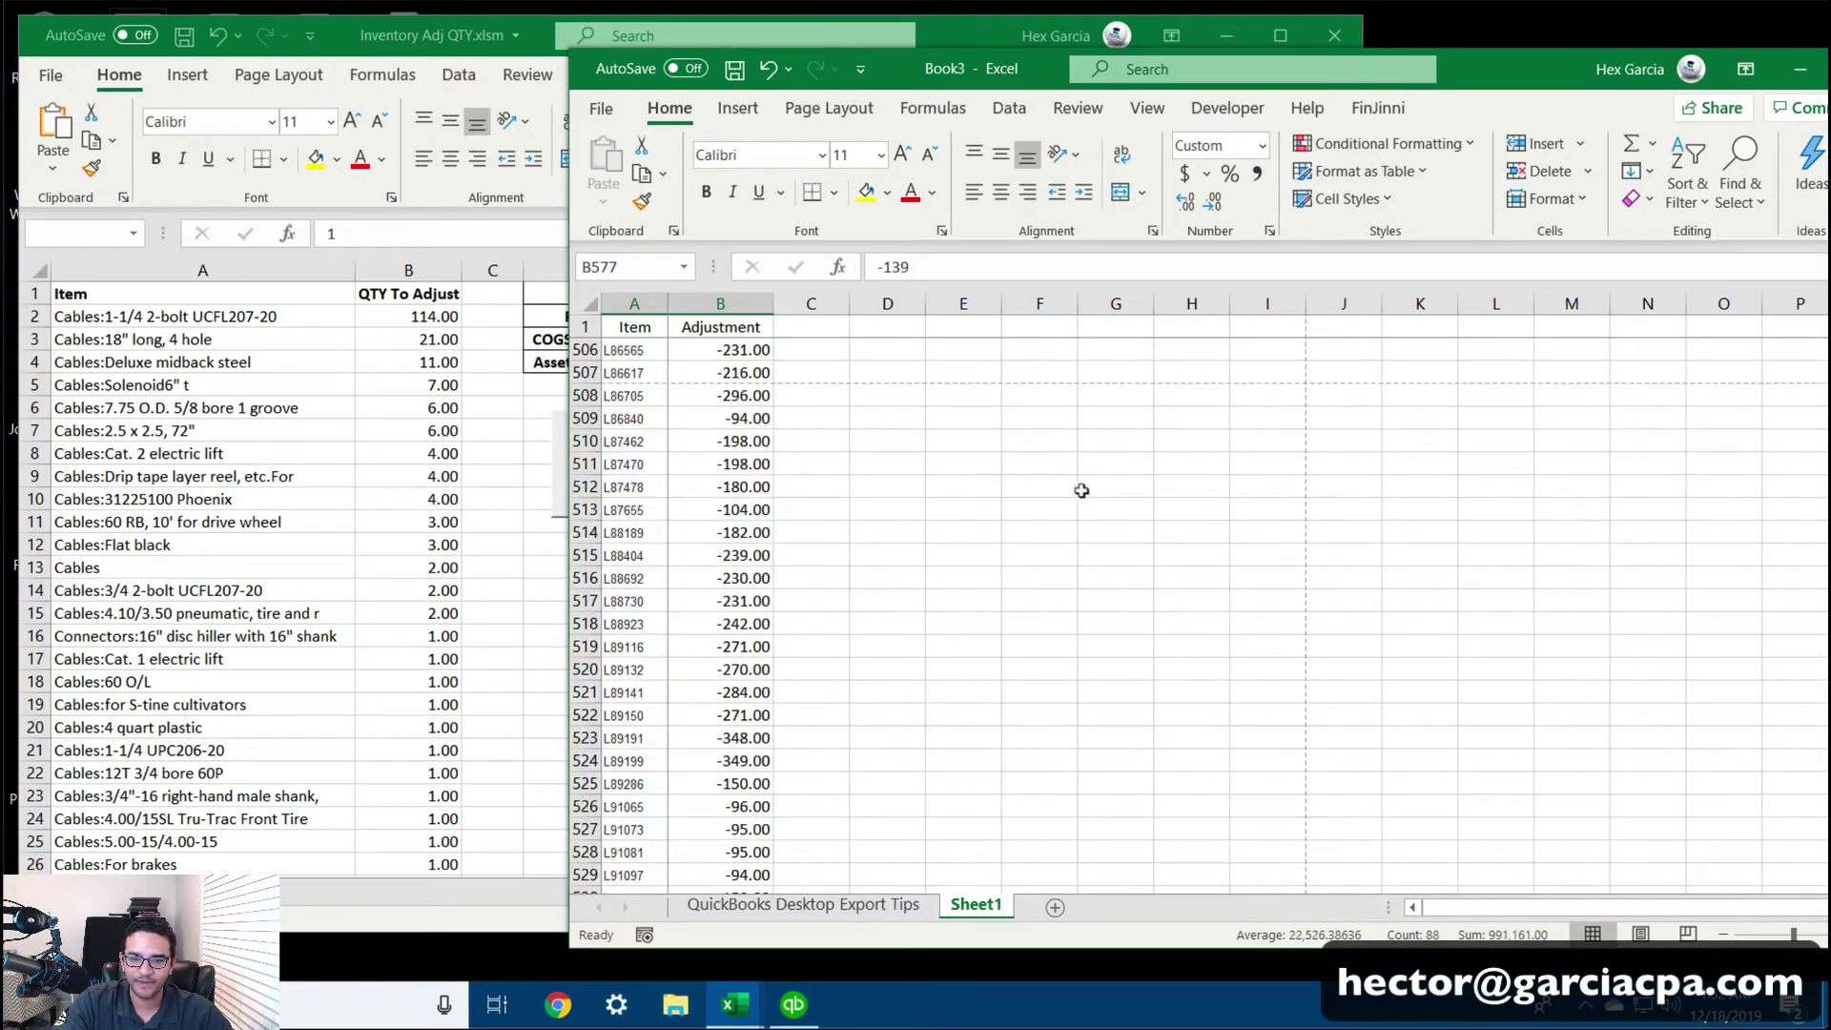
{"action": "scroll", "coordinate": [1081, 490], "scroll_direction": "up", "scroll_amount": 20}
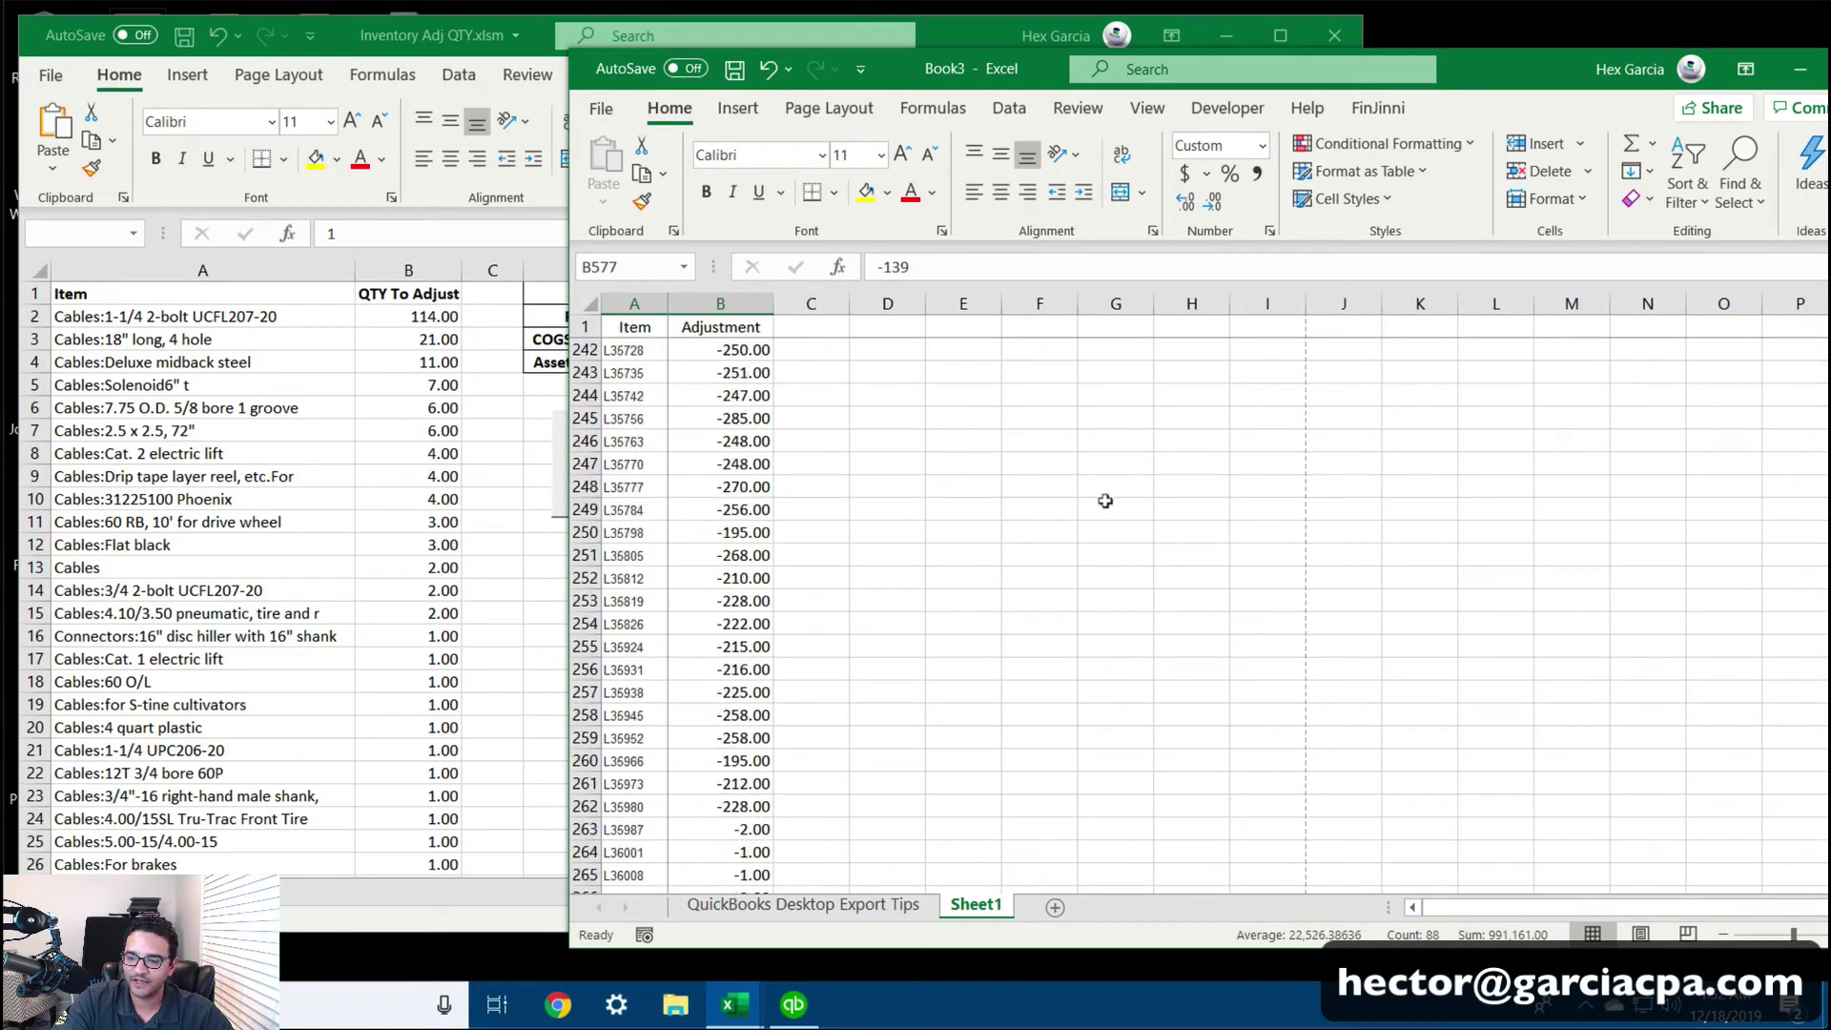
{"action": "scroll", "coordinate": [1105, 501], "scroll_direction": "up", "scroll_amount": 20}
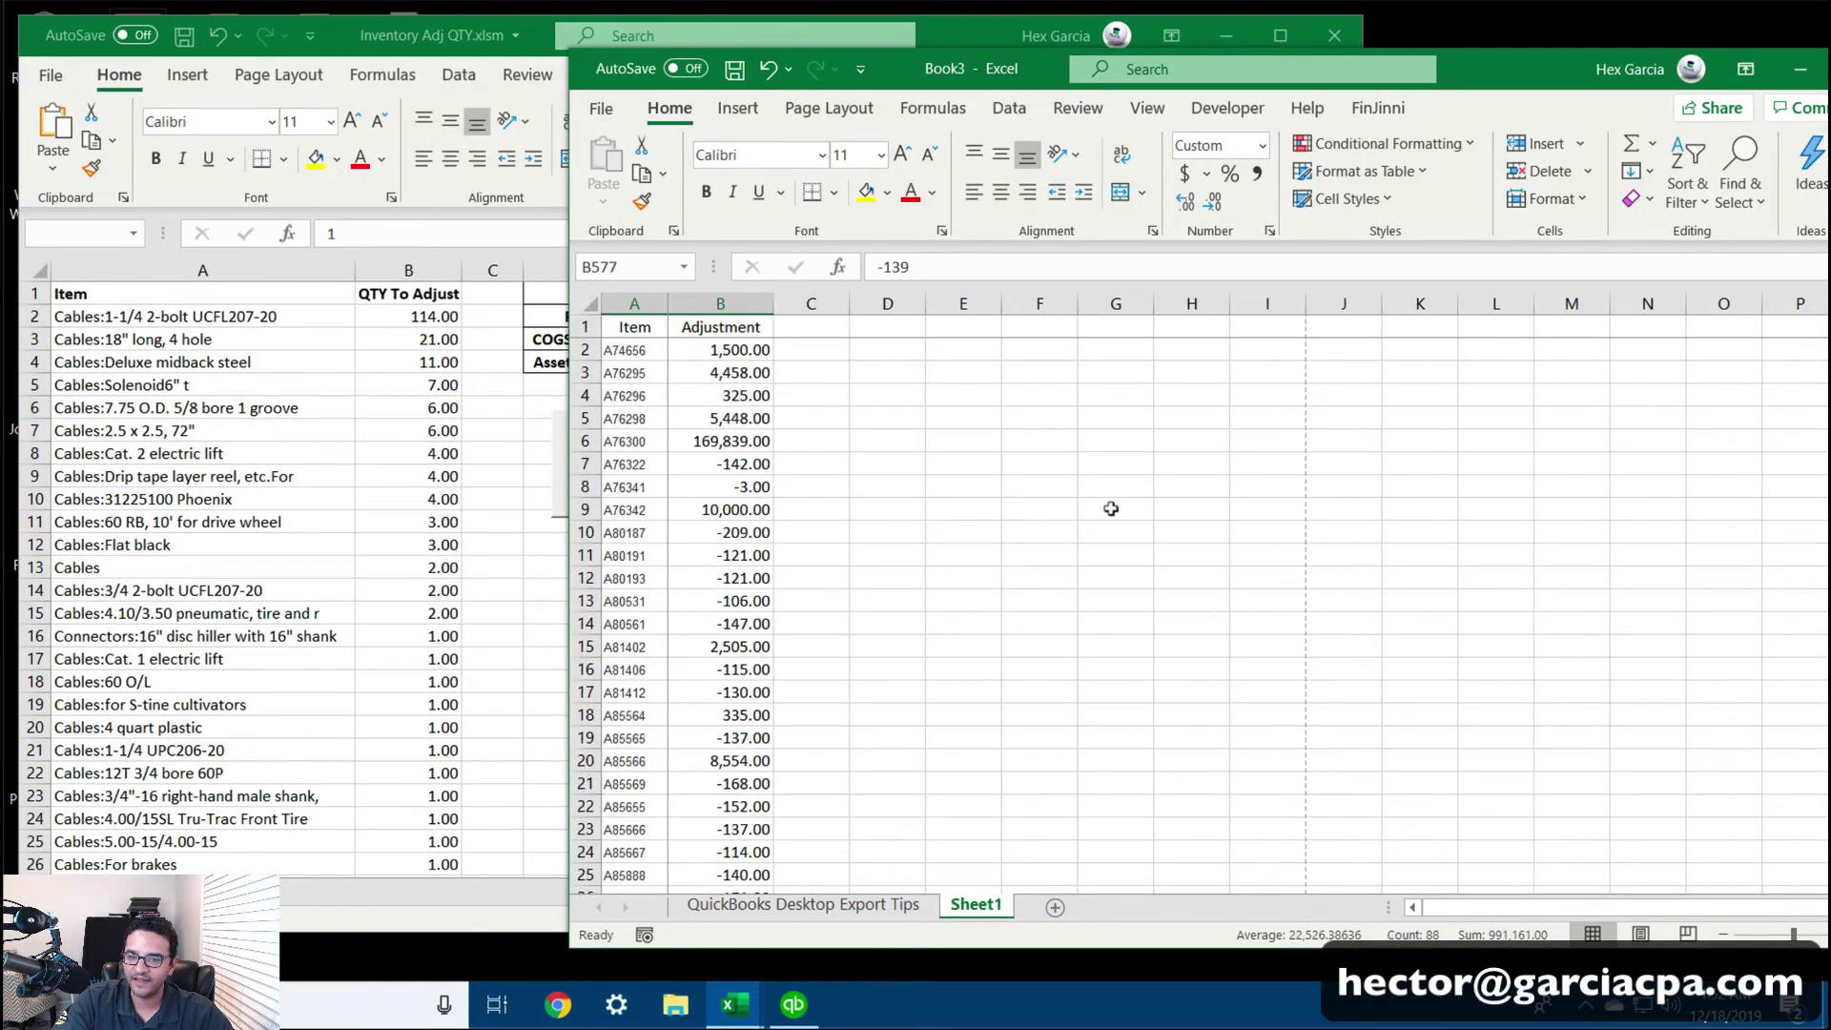
{"action": "left_click", "coordinate": [632, 341], "text": "shift"}
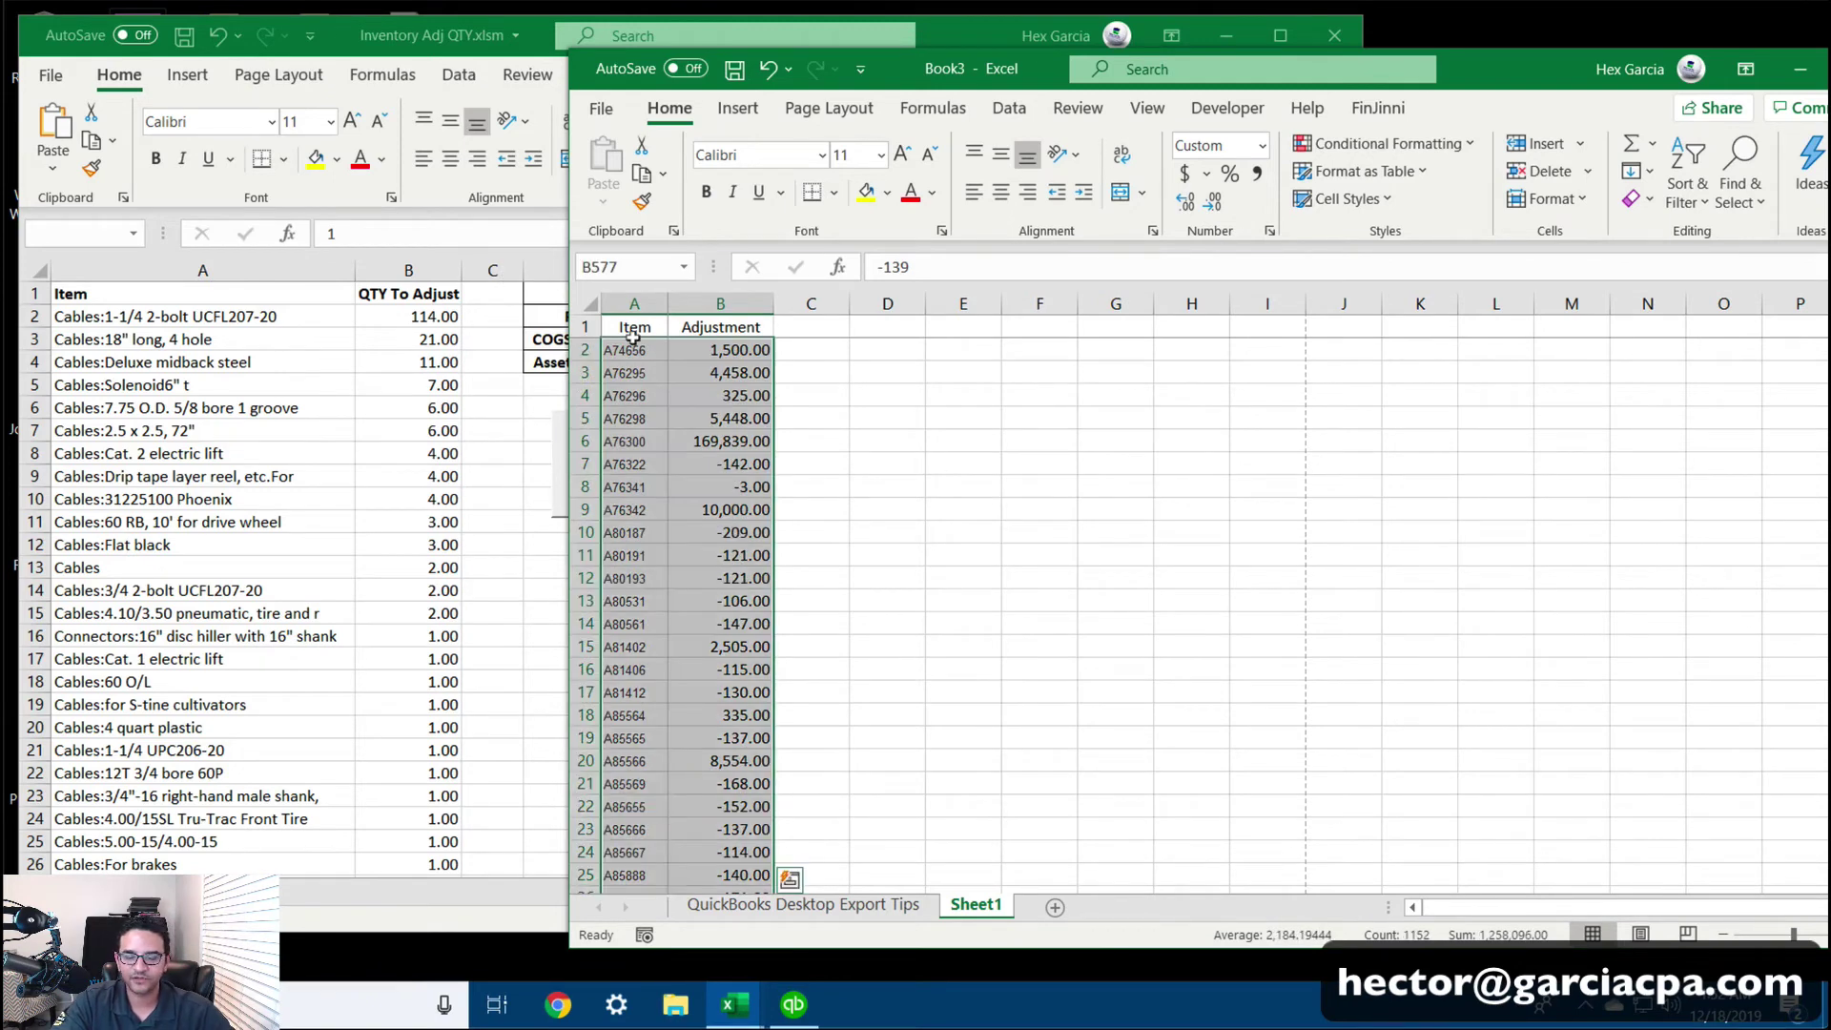
{"action": "right_click", "coordinate": [734, 341]}
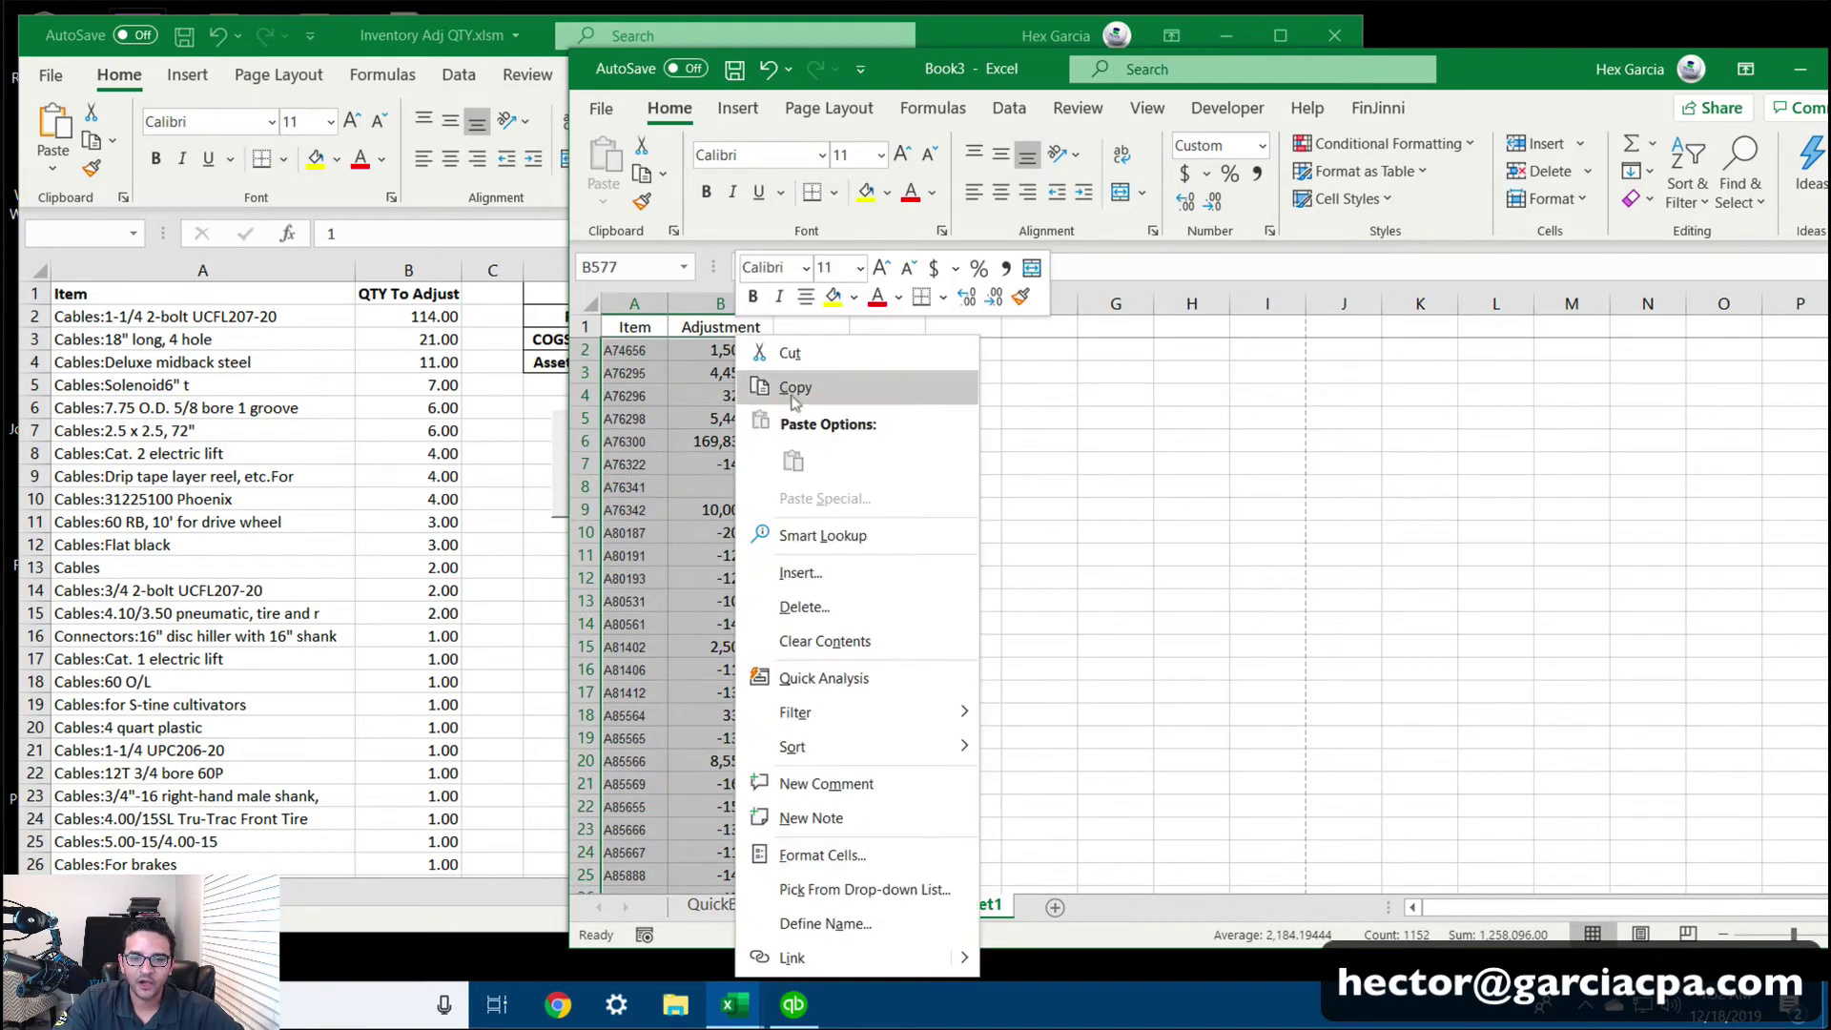
{"action": "left_click", "coordinate": [788, 386]}
Clear the existing sample entries under Item and QTY To Adjust in Inventory Adj QTY.xlsm, keeping the headers
{"action": "left_click", "coordinate": [287, 436]}
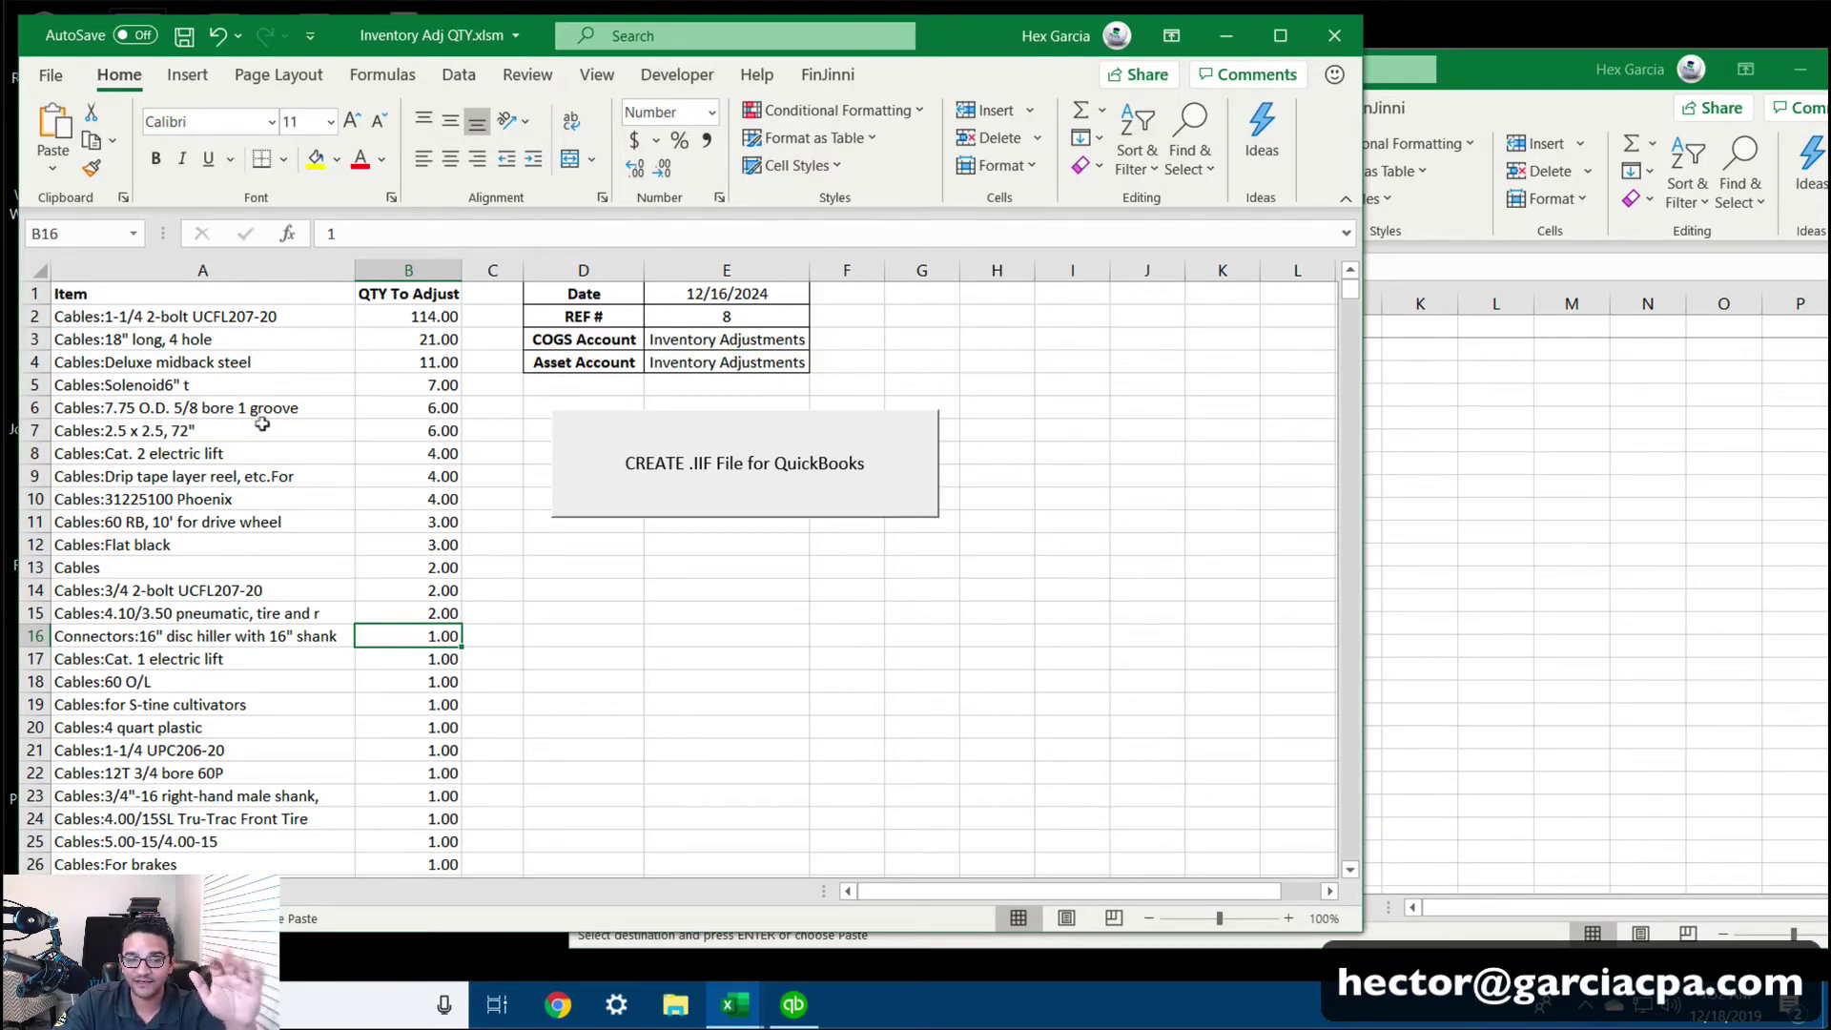
{"action": "left_click", "coordinate": [122, 313]}
{"action": "left_click_drag", "start_coordinate": [122, 313], "coordinate": [433, 809]}
{"action": "scroll", "coordinate": [306, 604], "scroll_direction": "up", "scroll_amount": 2}
{"action": "right_click", "coordinate": [191, 381]}
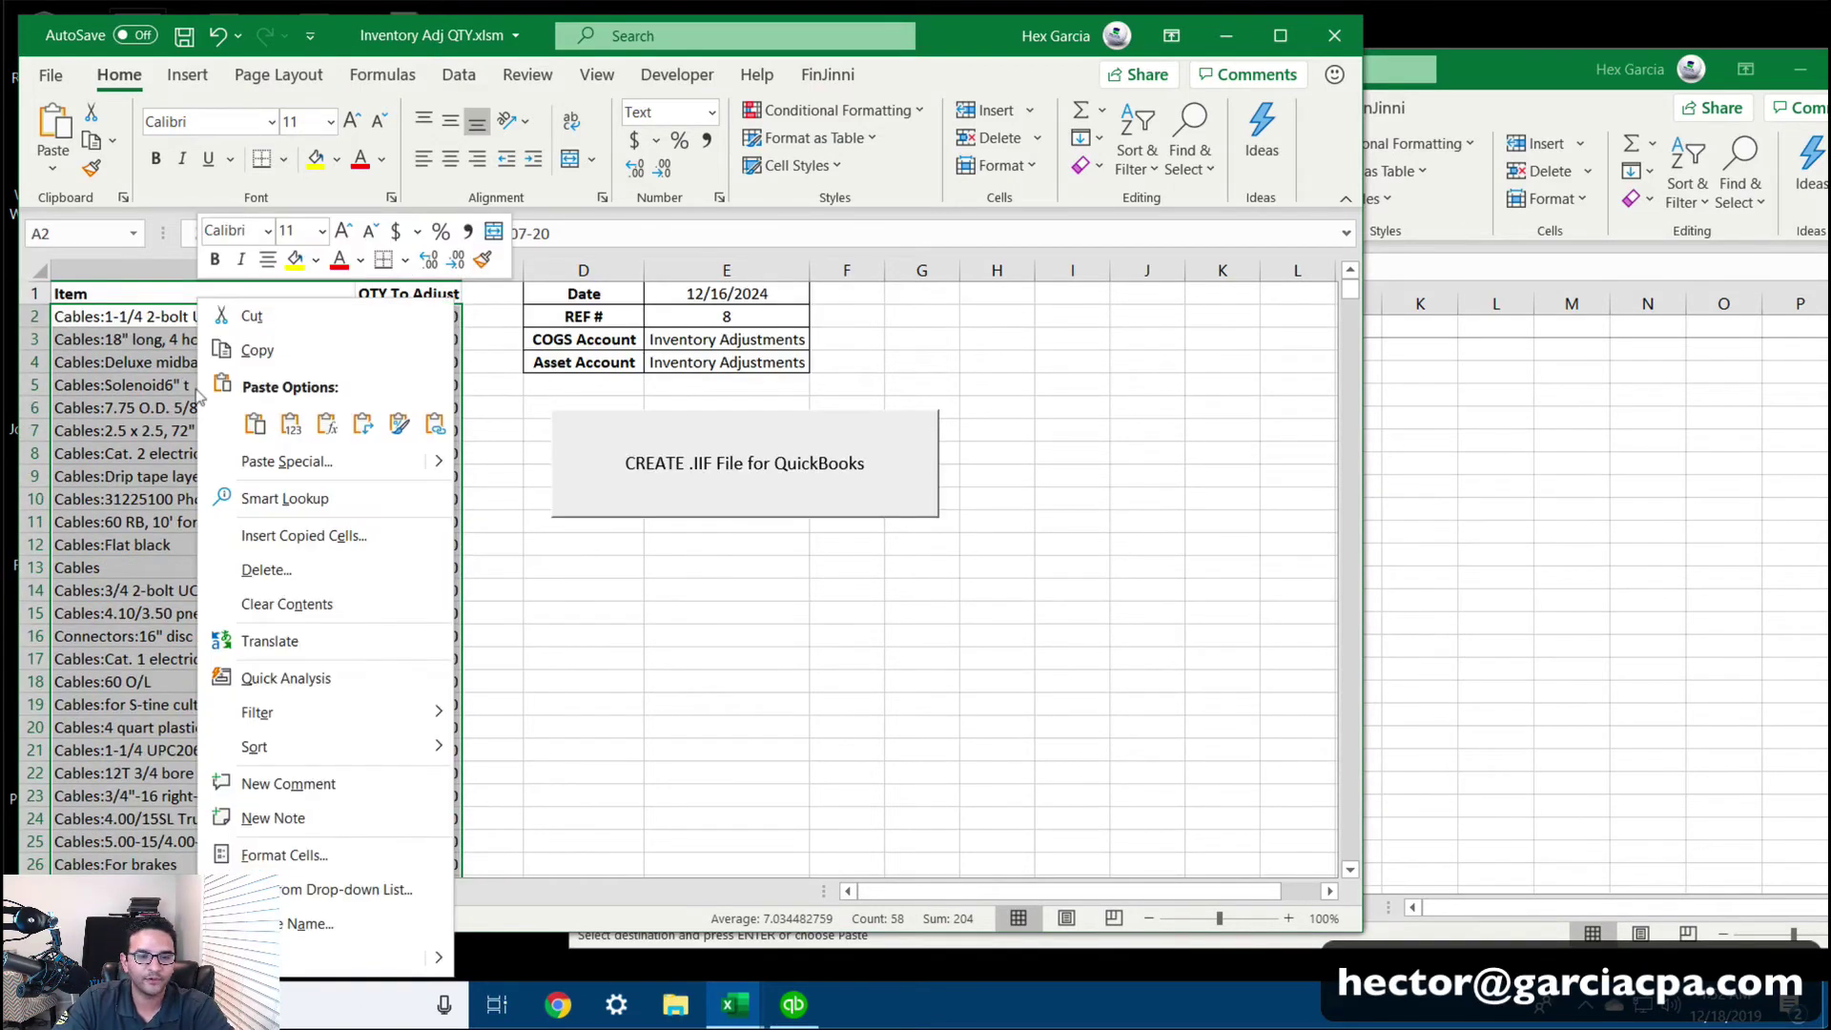
{"action": "left_click", "coordinate": [286, 604]}
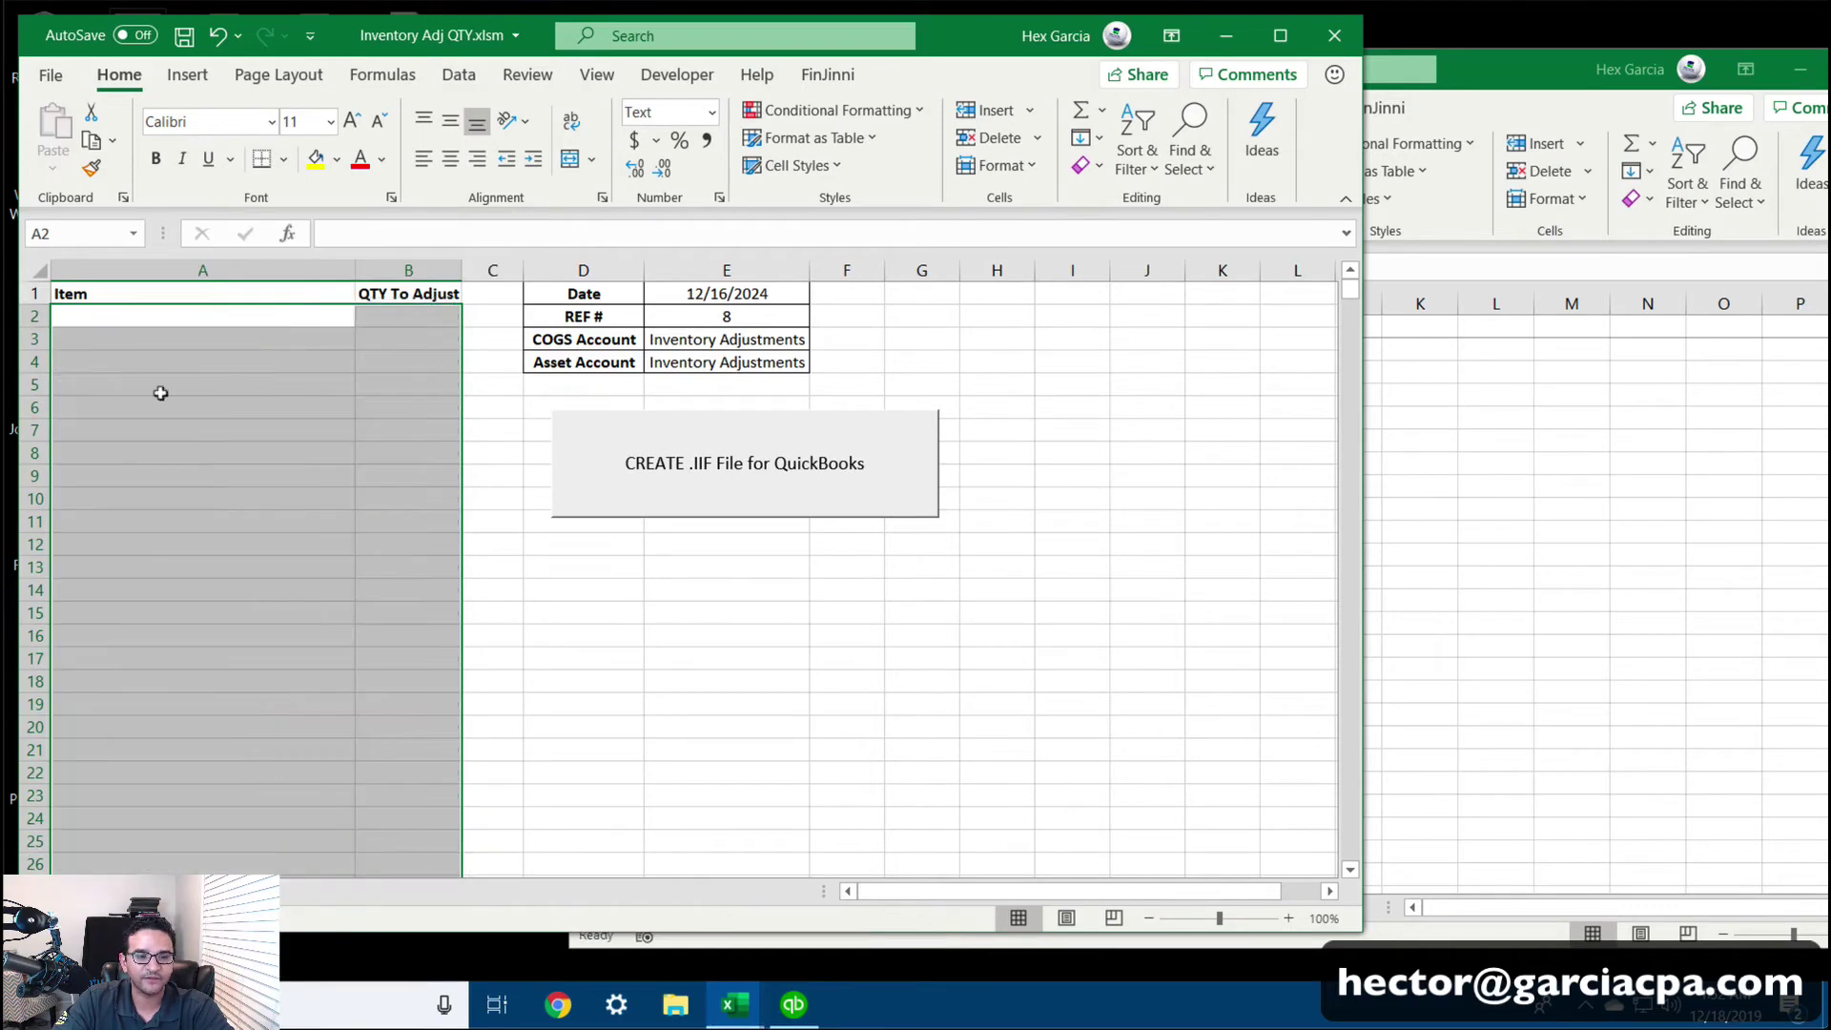
Copy the Book3 item and adjustment rows again and paste them as values into Inventory Adj QTY.xlsm starting at A2
{"action": "left_click", "coordinate": [152, 407]}
{"action": "right_click", "coordinate": [92, 310]}
{"action": "key", "text": "alt+Tab"}
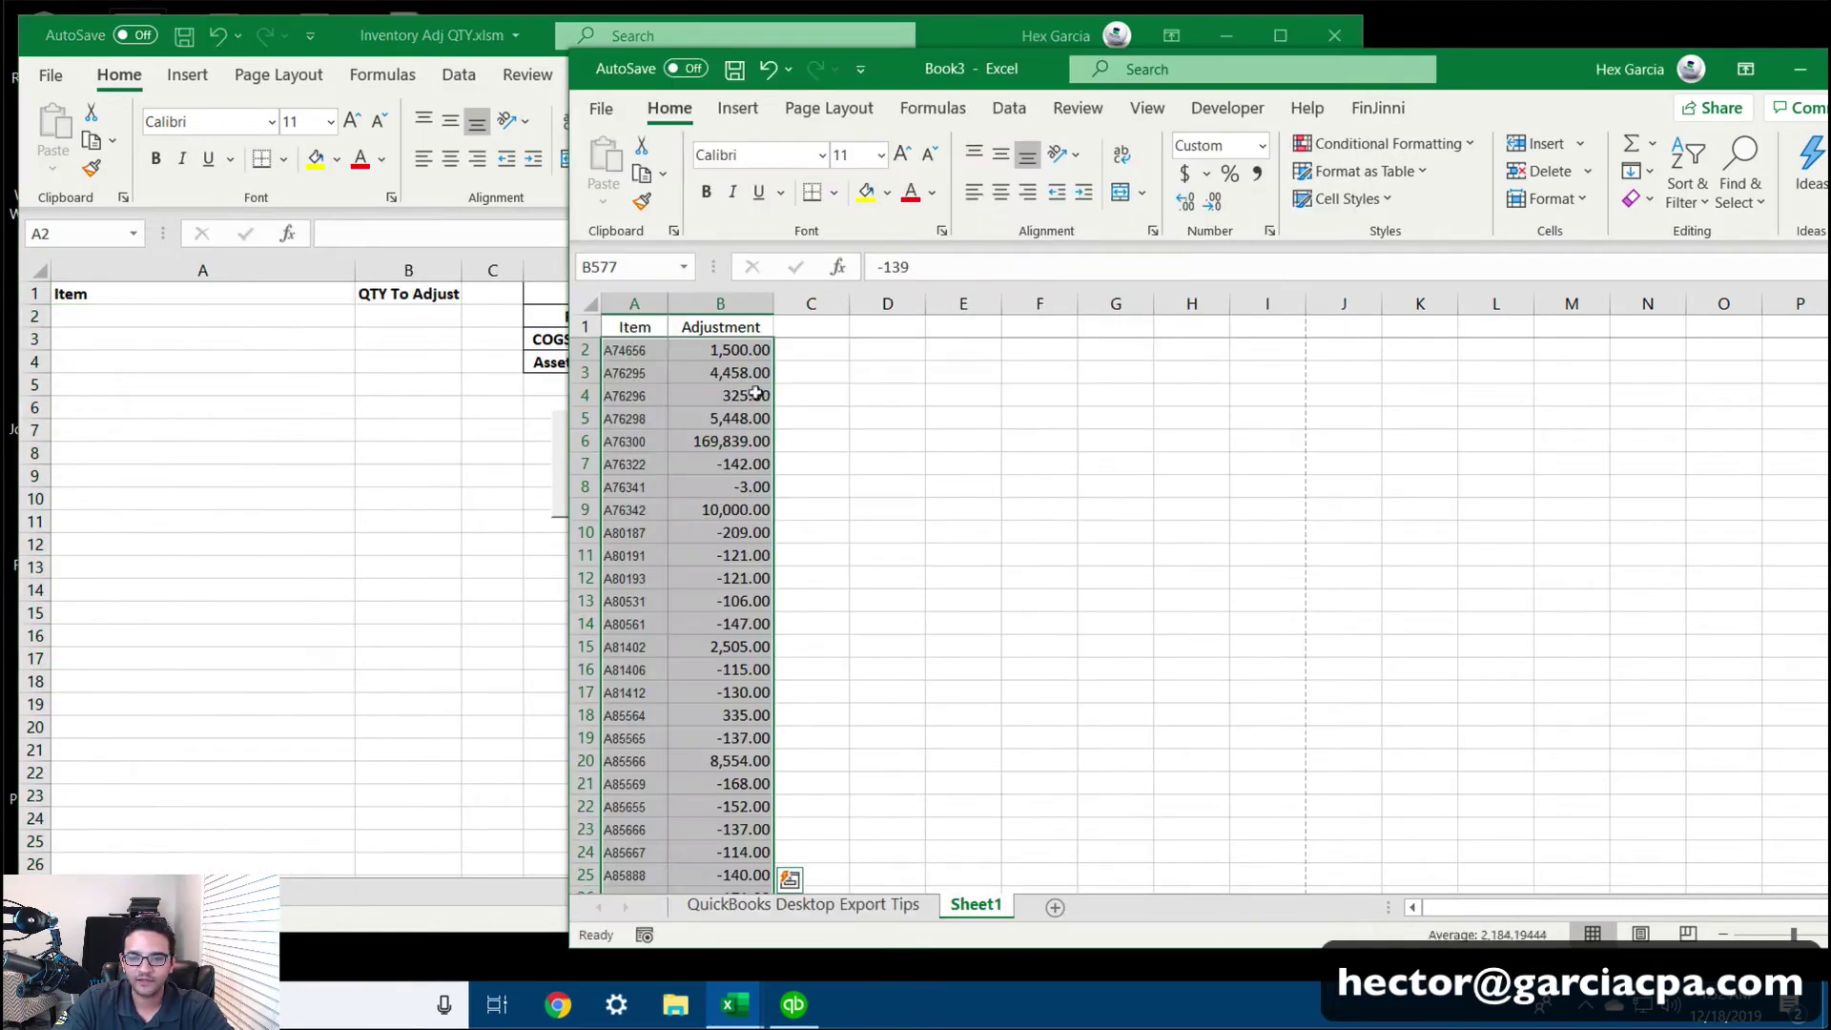
{"action": "right_click", "coordinate": [632, 366]}
{"action": "left_click", "coordinate": [682, 385]}
{"action": "key", "text": "alt+Tab"}
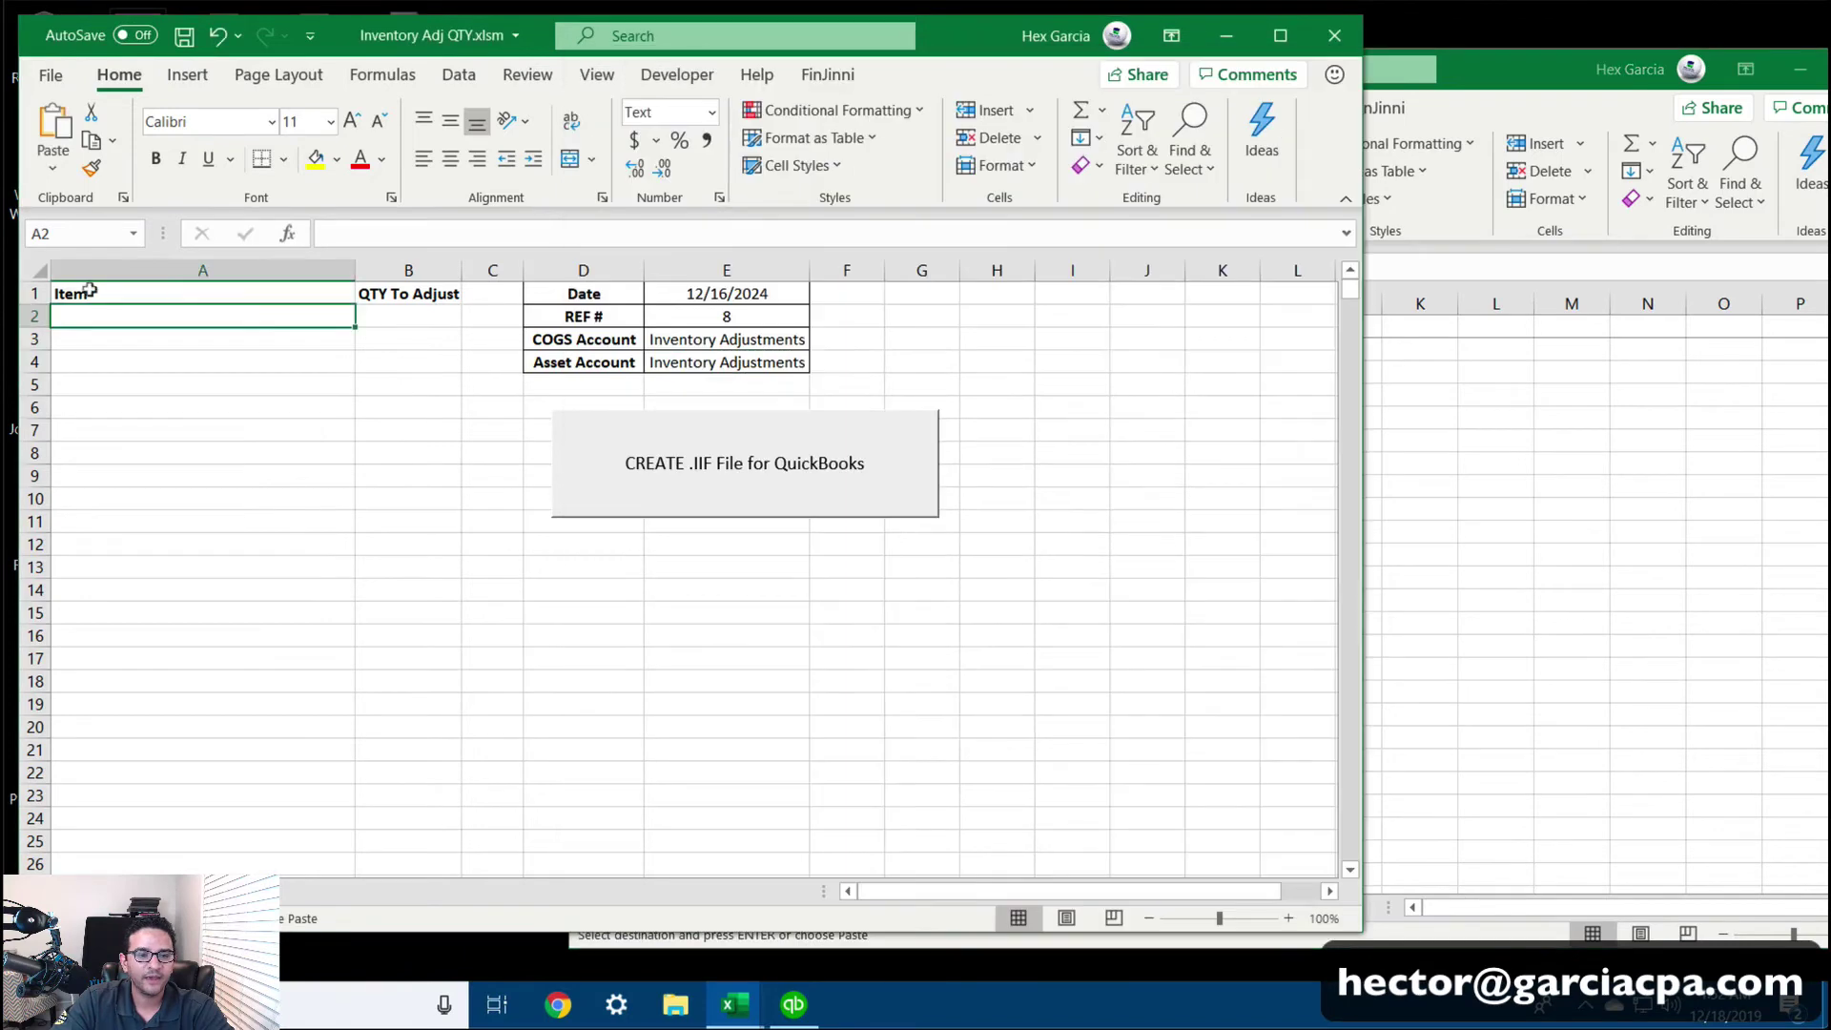
{"action": "right_click", "coordinate": [83, 315]}
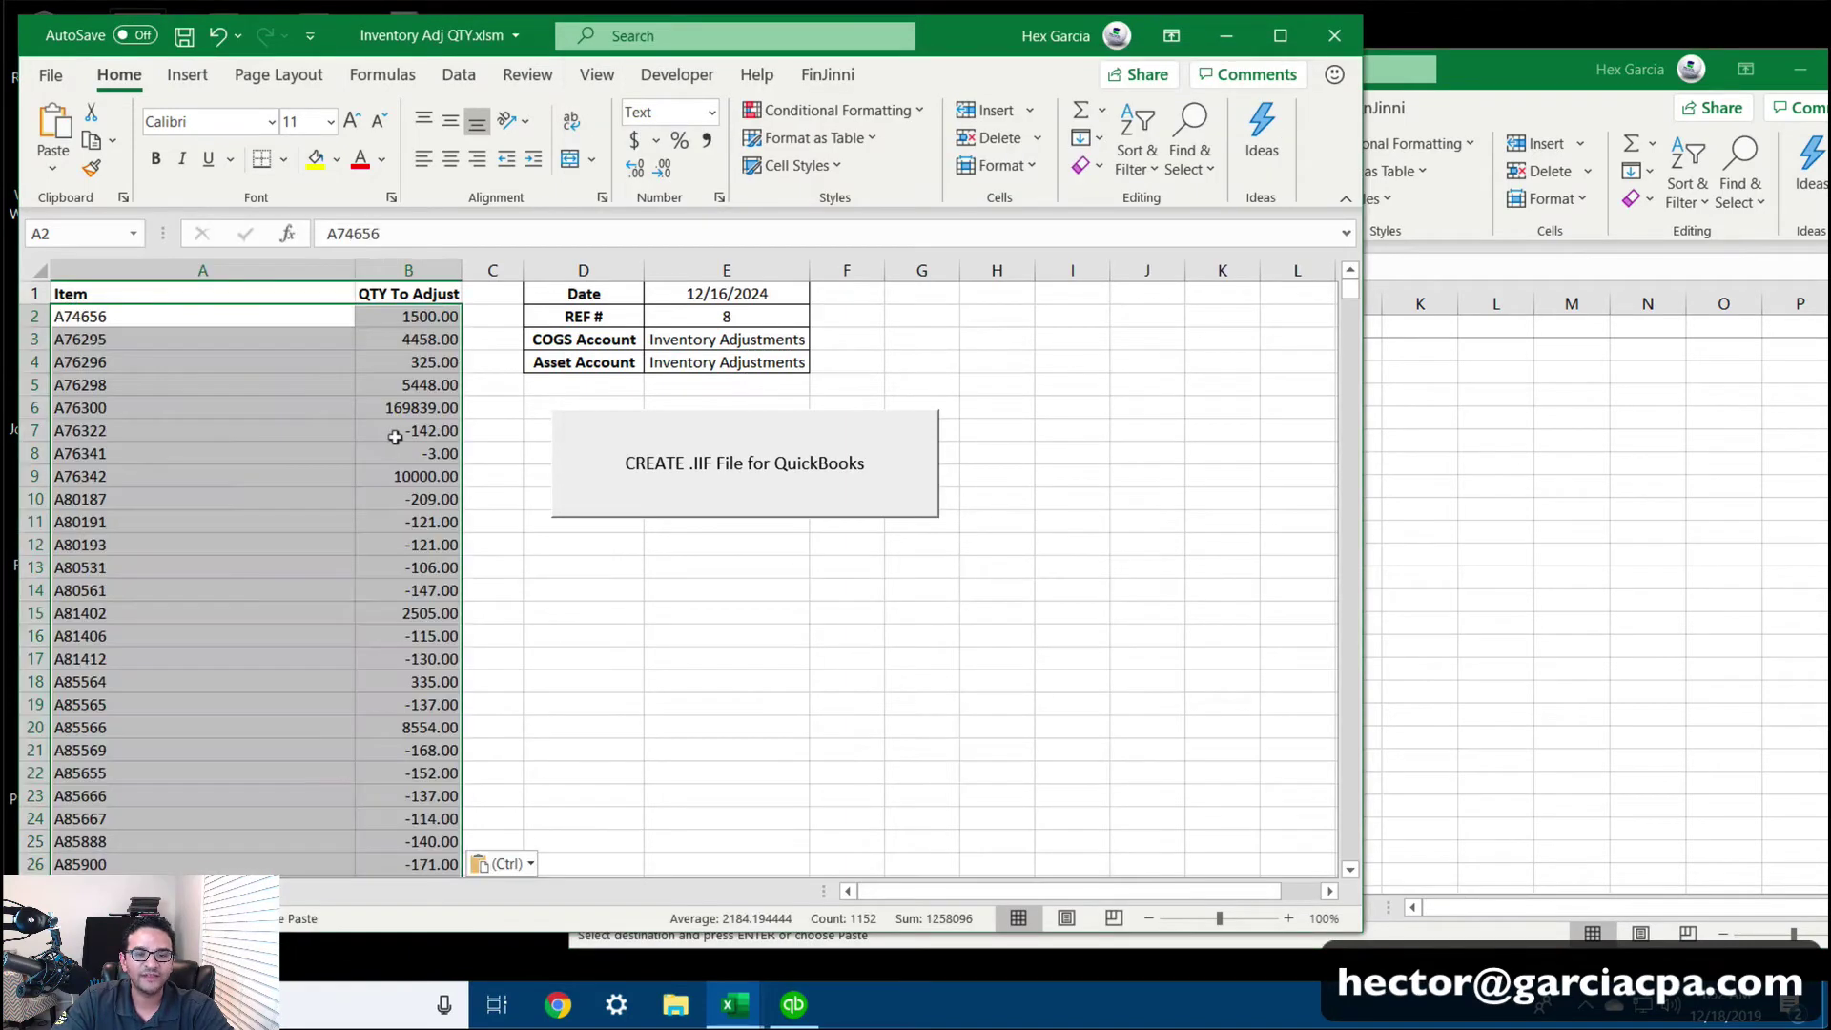
{"action": "left_click", "coordinate": [176, 434]}
{"action": "left_click_drag", "start_coordinate": [71, 317], "coordinate": [110, 682]}
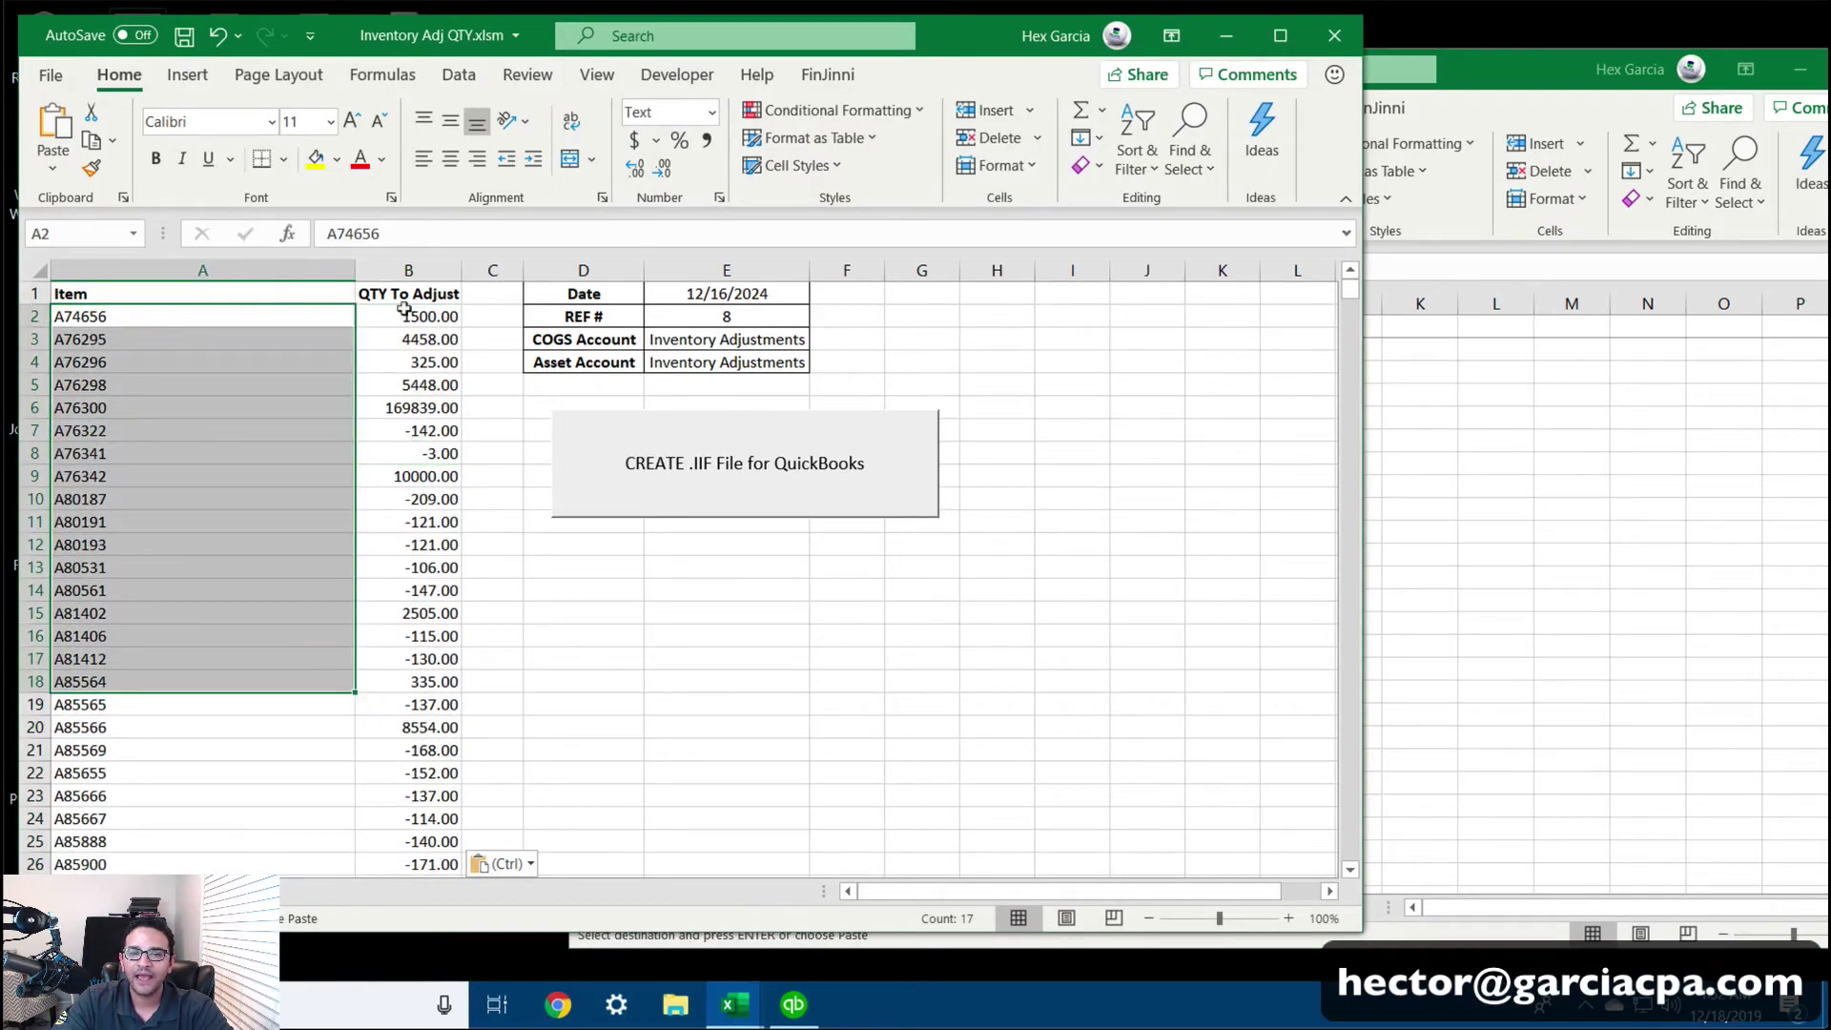
{"action": "left_click_drag", "start_coordinate": [404, 313], "coordinate": [353, 507]}
{"action": "left_click_drag", "start_coordinate": [92, 312], "coordinate": [86, 401]}
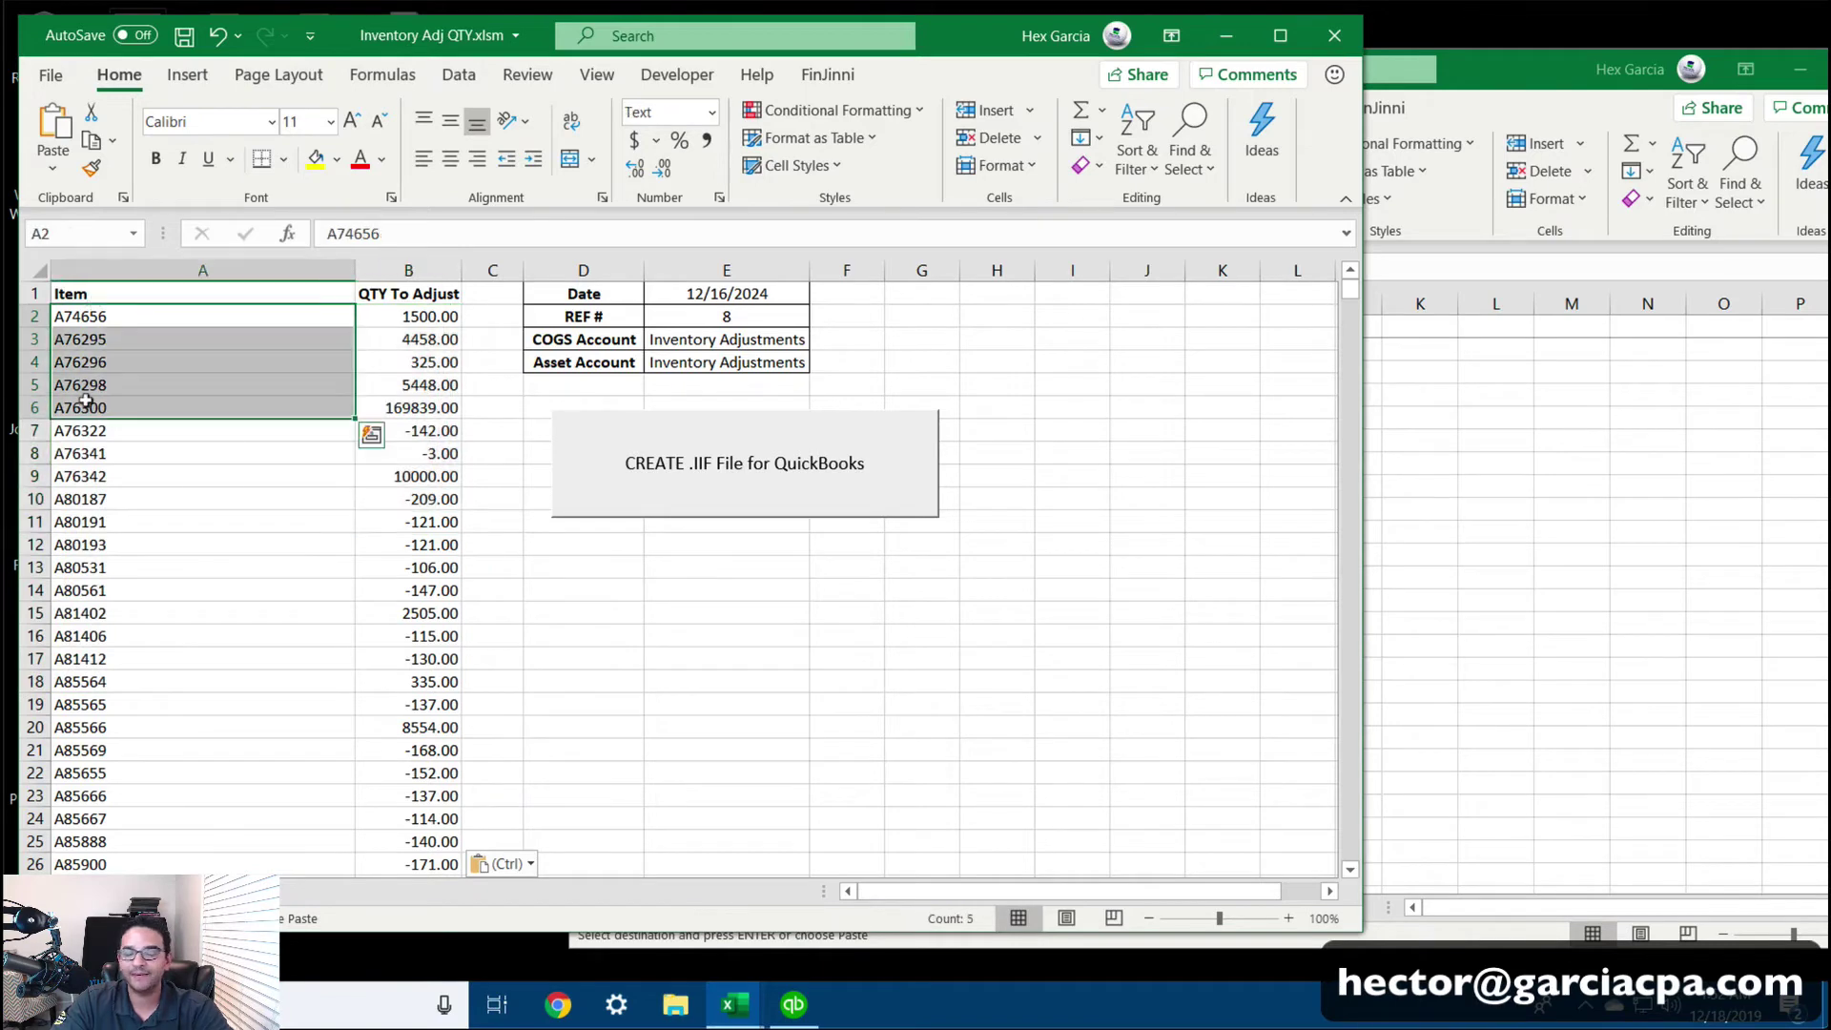
{"action": "left_click", "coordinate": [399, 381]}
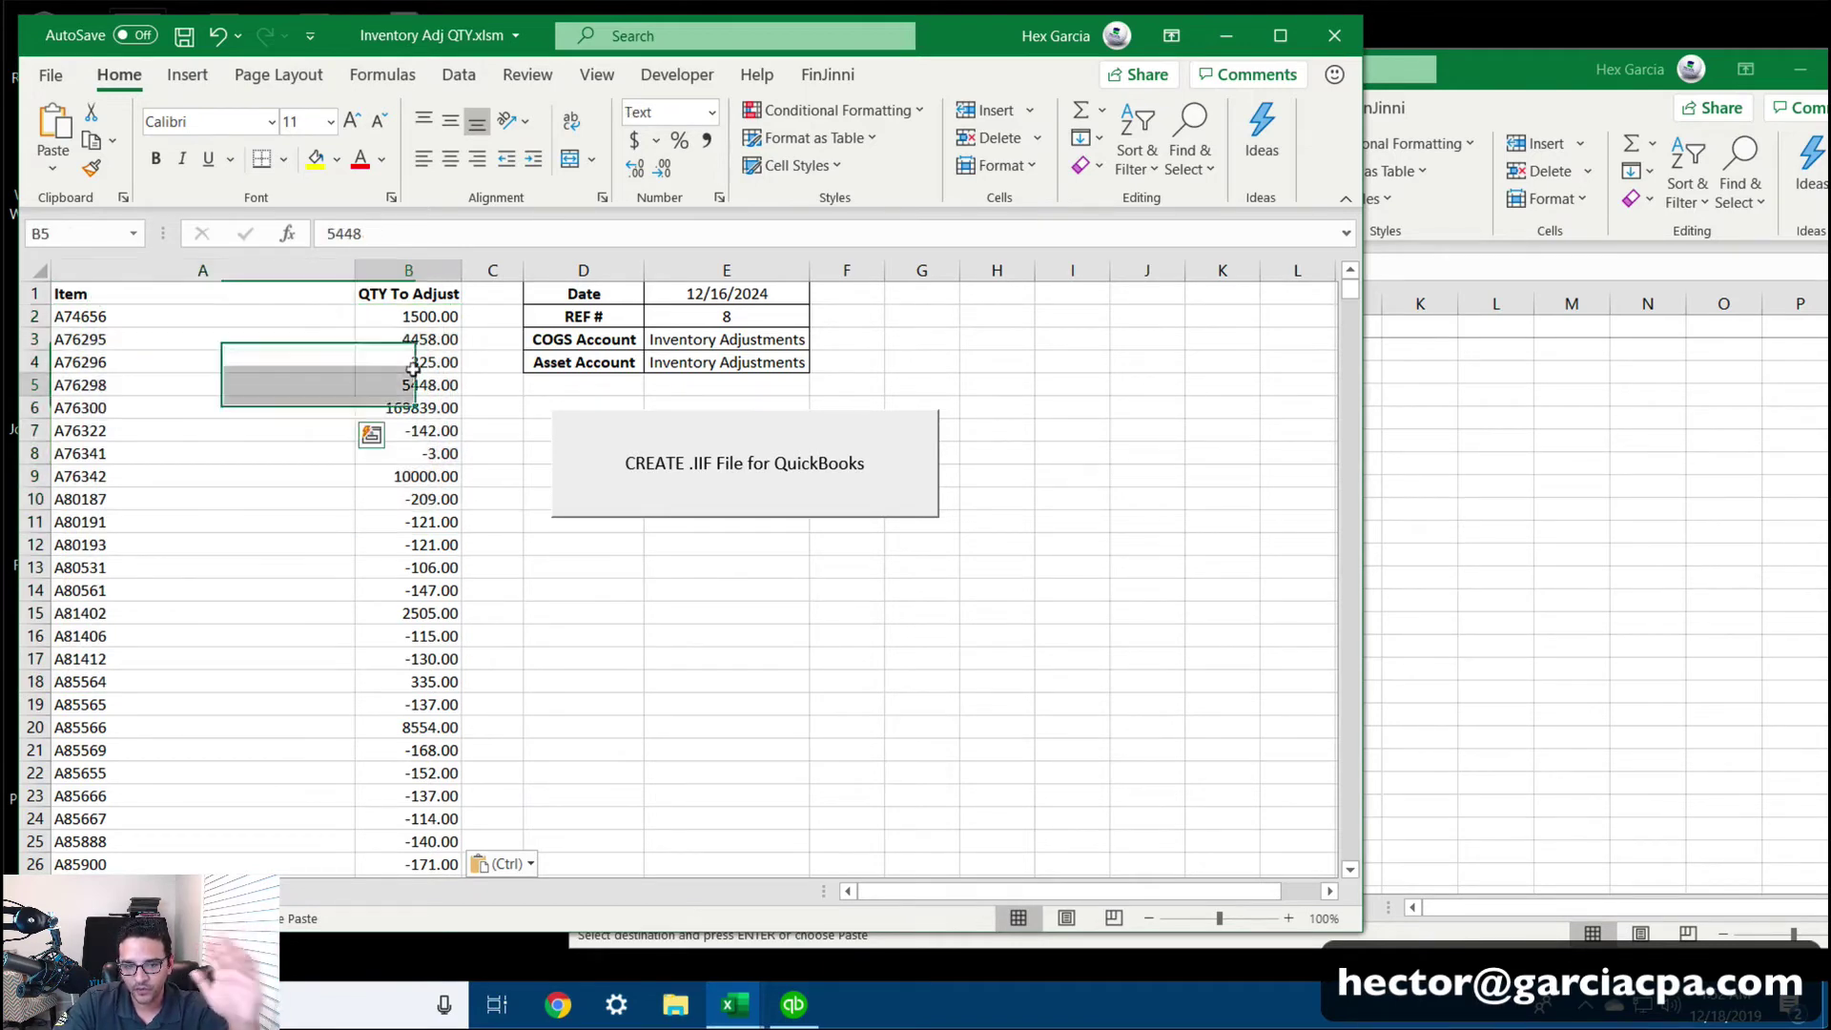
Set the template's Date in cell E1 to 12/31/2019
{"action": "left_click", "coordinate": [753, 293]}
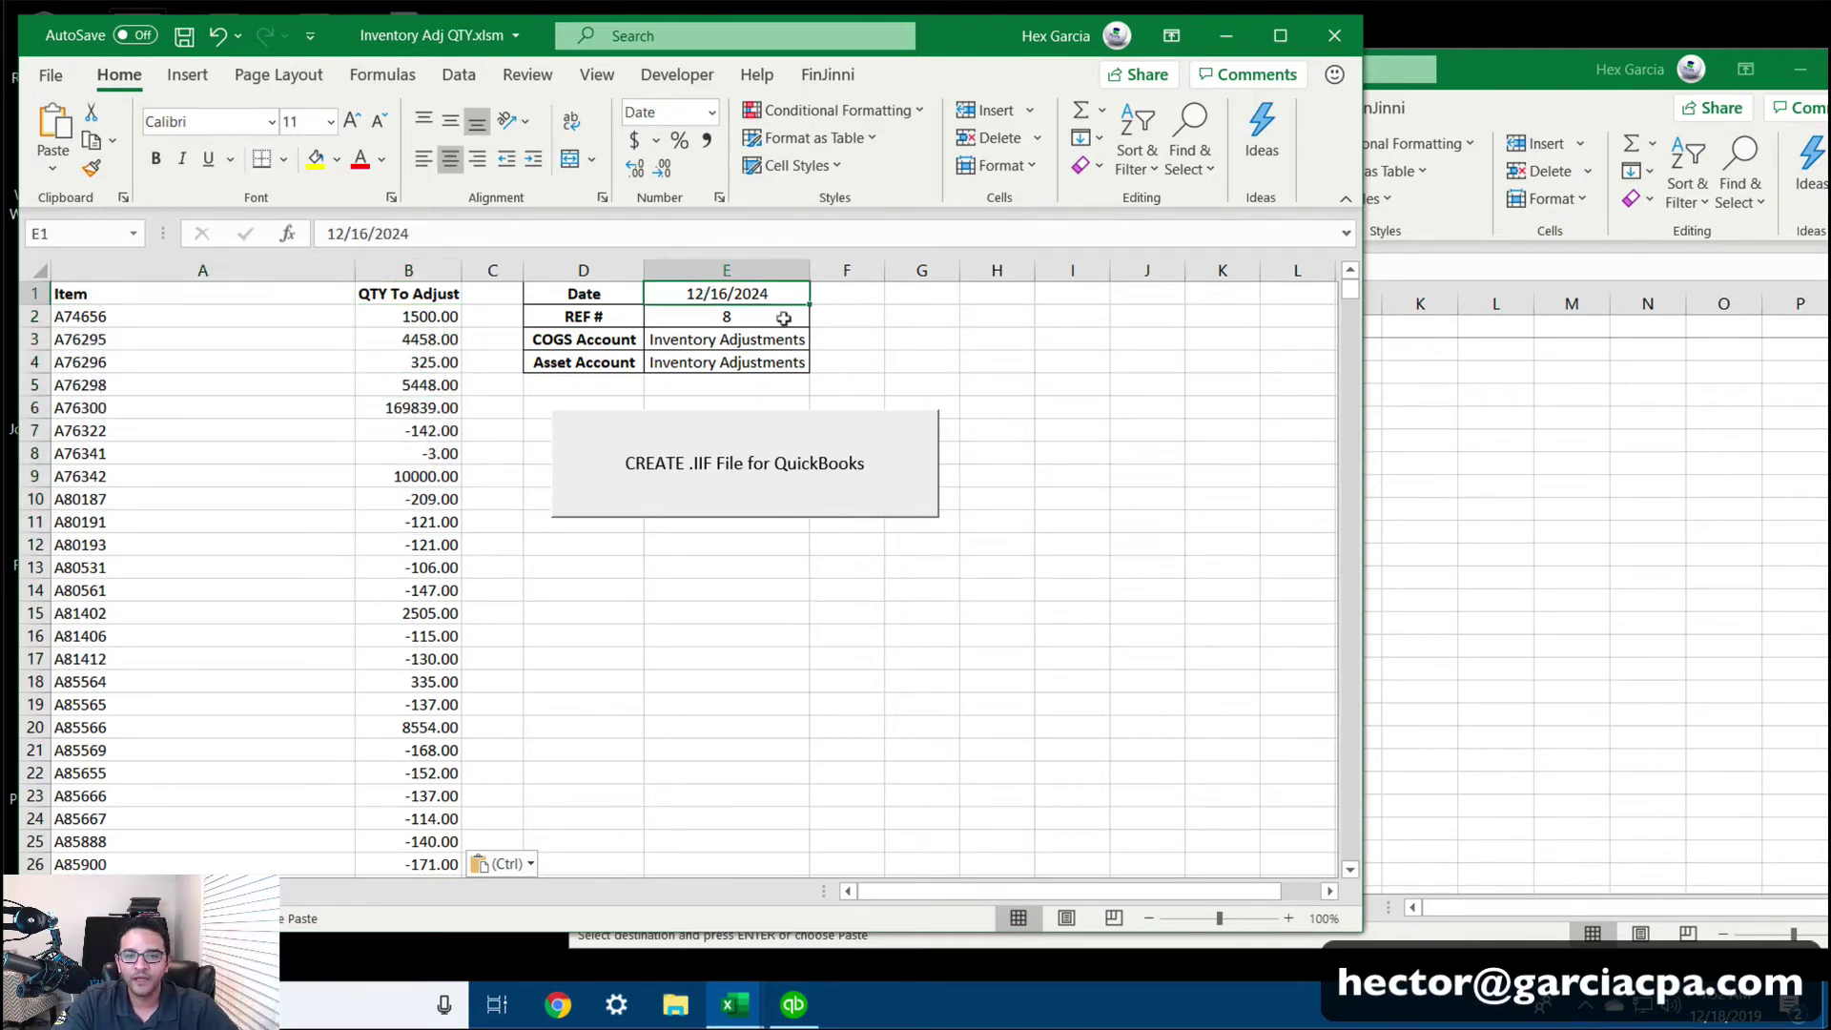
{"action": "type", "text": "12/31"}
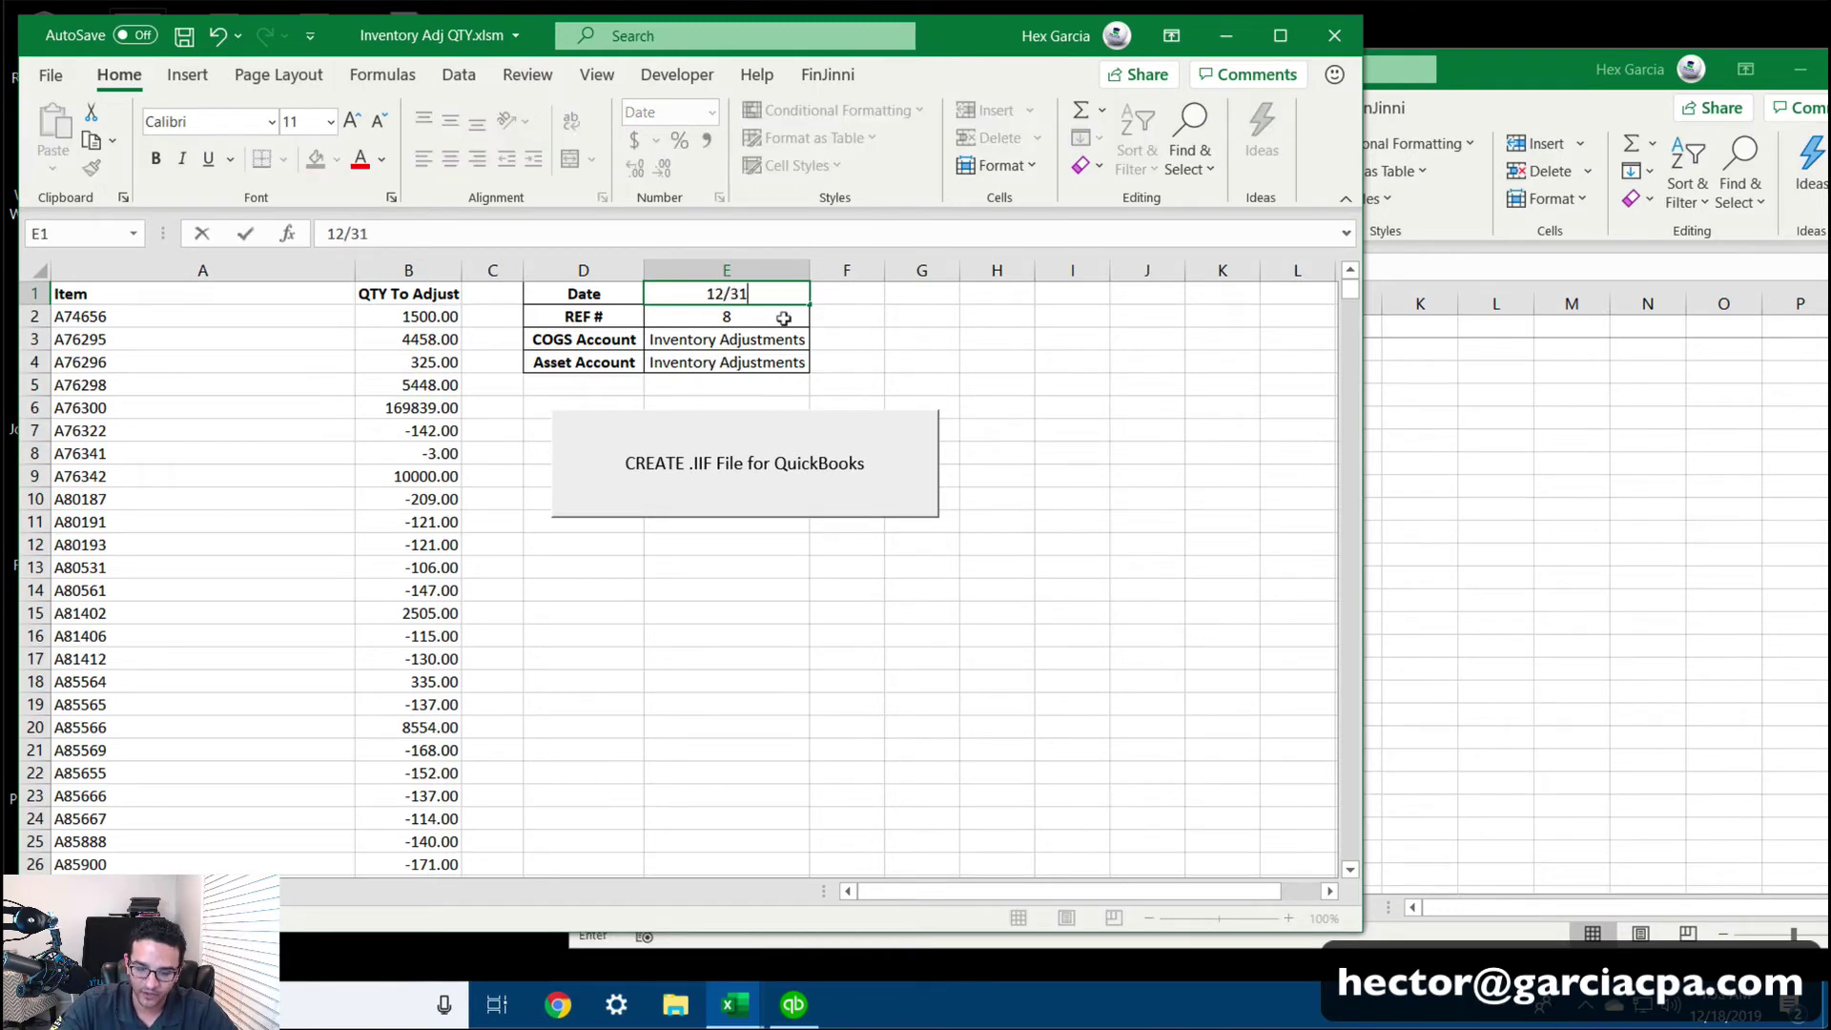
{"action": "type", "text": "/2019"}
{"action": "key", "text": "Return"}
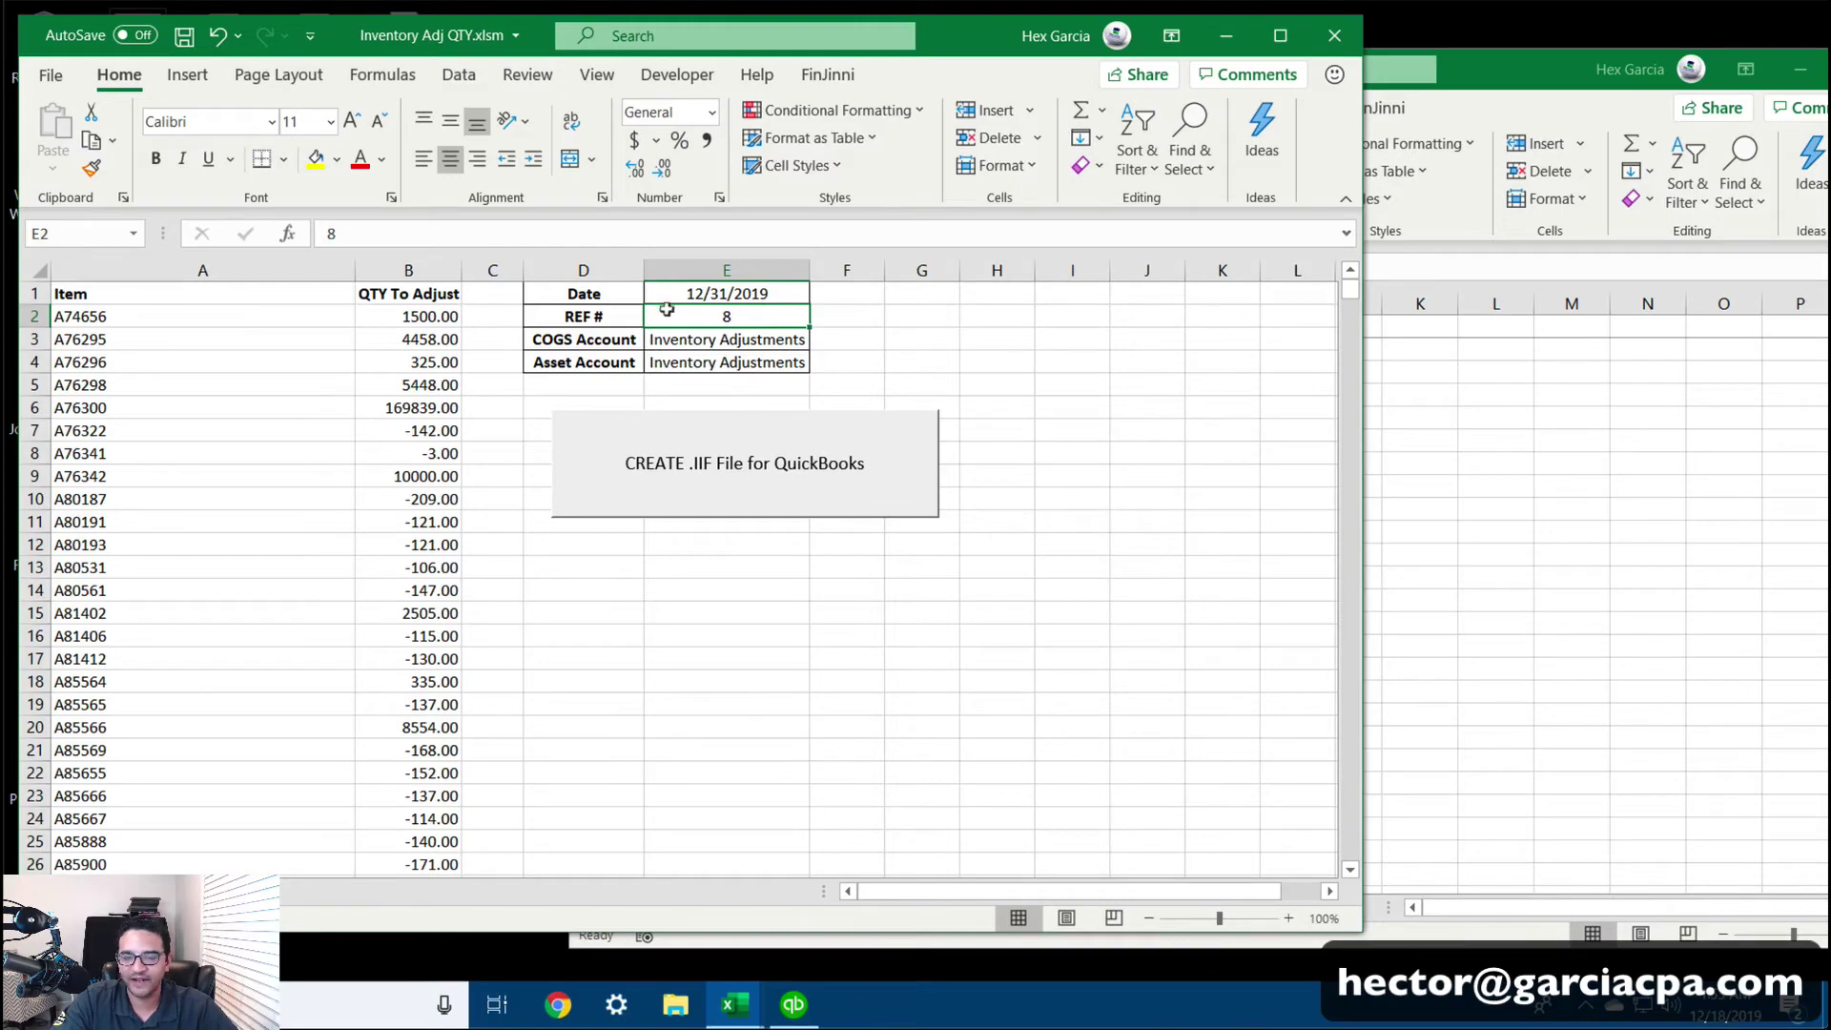
Switch from the template's COGS Account entry to QuickBooks to look up the exact account name
{"action": "left_click", "coordinate": [564, 339]}
{"action": "left_click", "coordinate": [714, 334]}
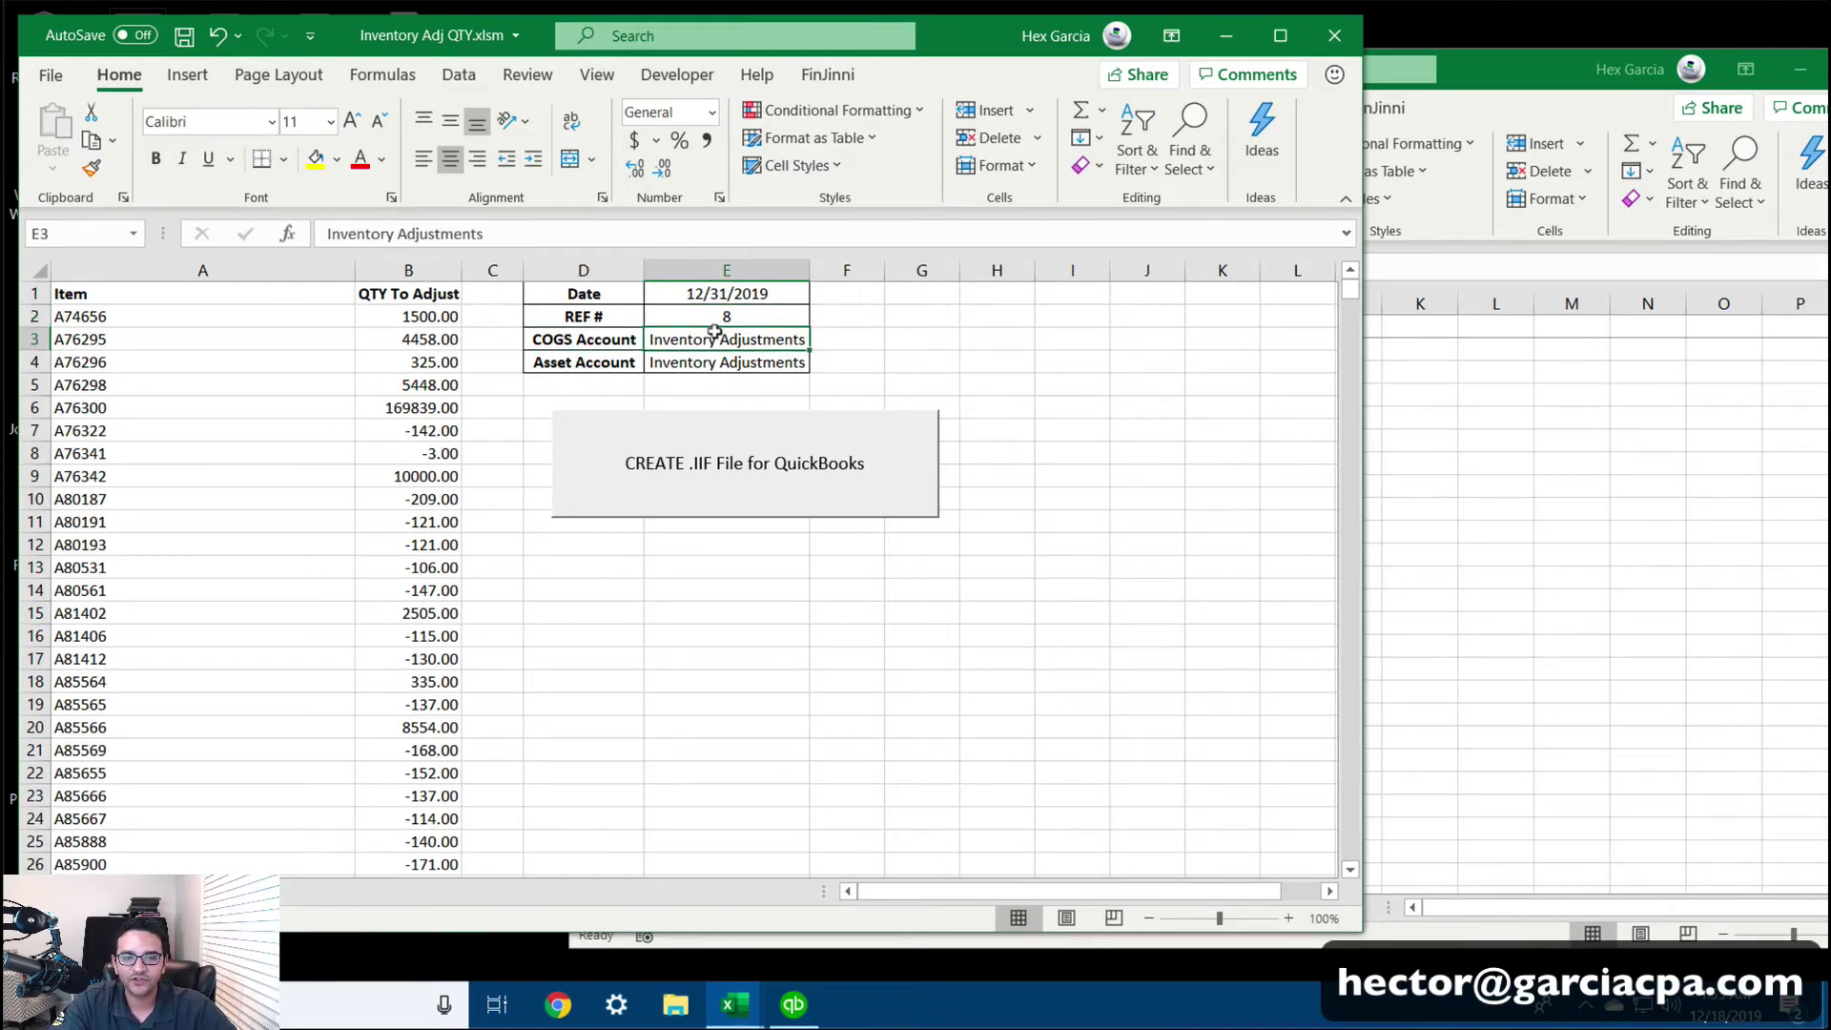
{"action": "left_click", "coordinate": [793, 1004]}
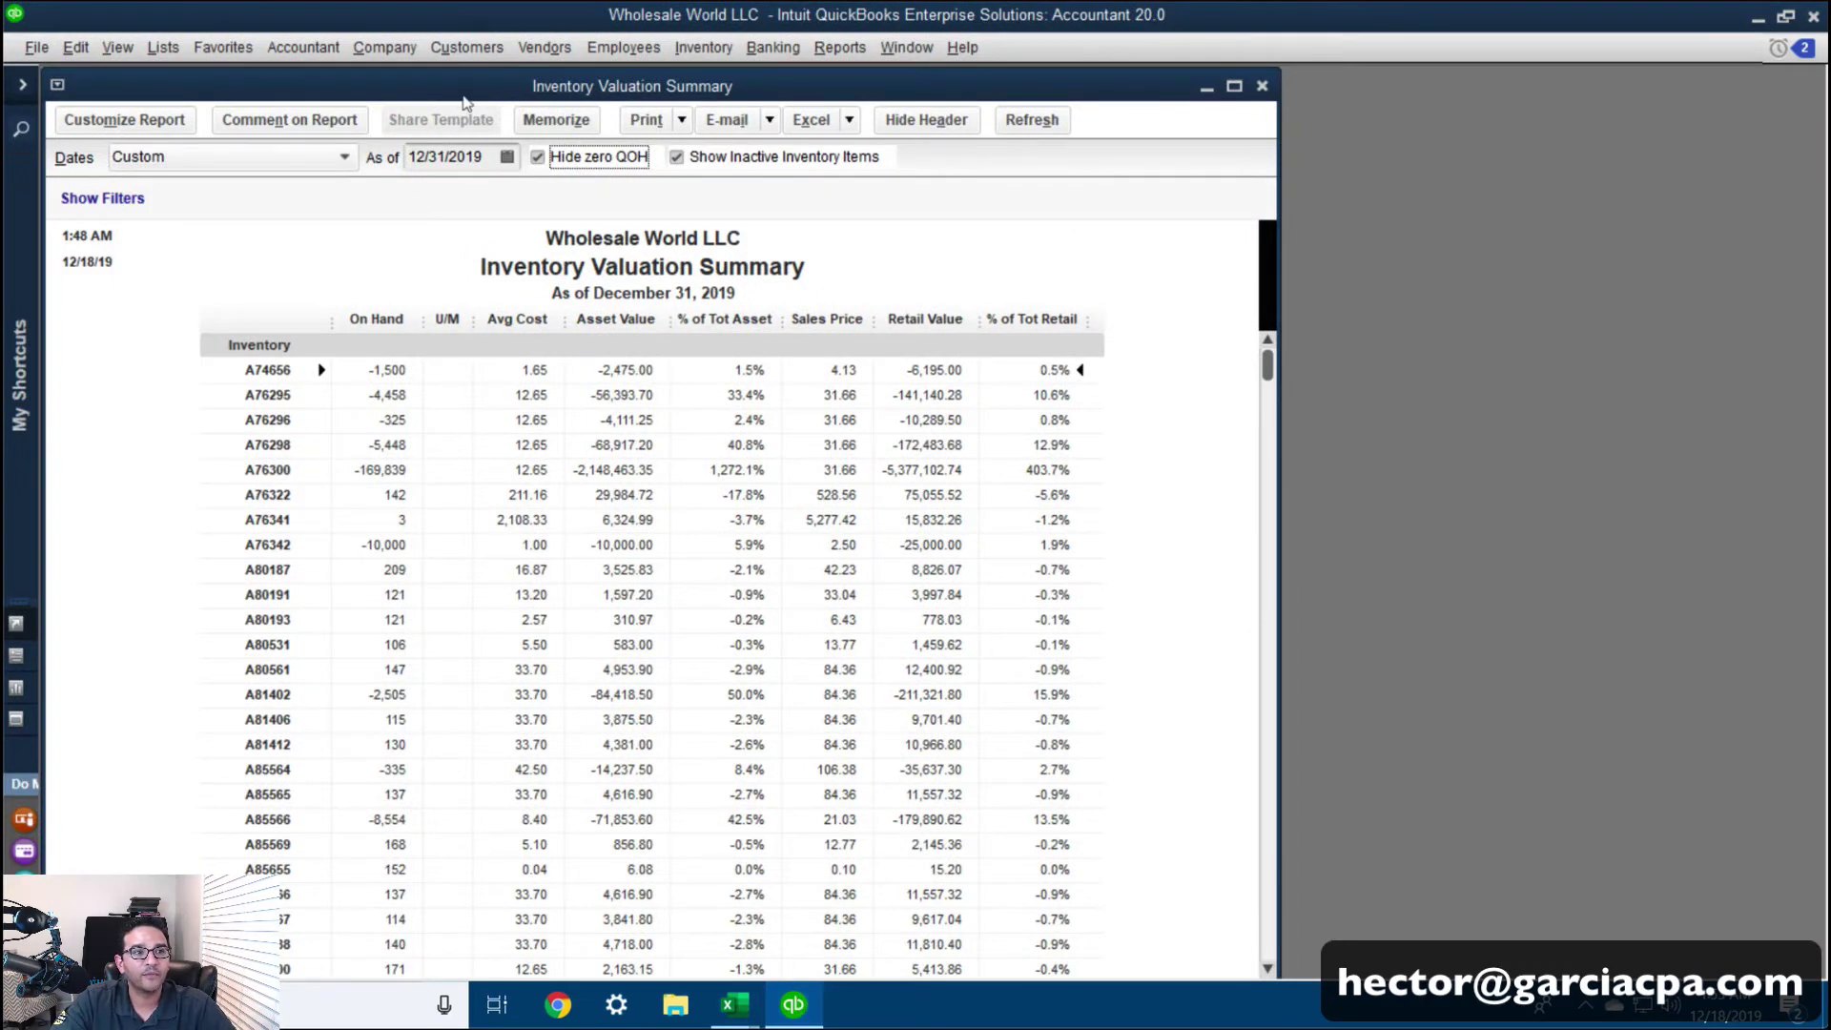
{"action": "left_click", "coordinate": [829, 50]}
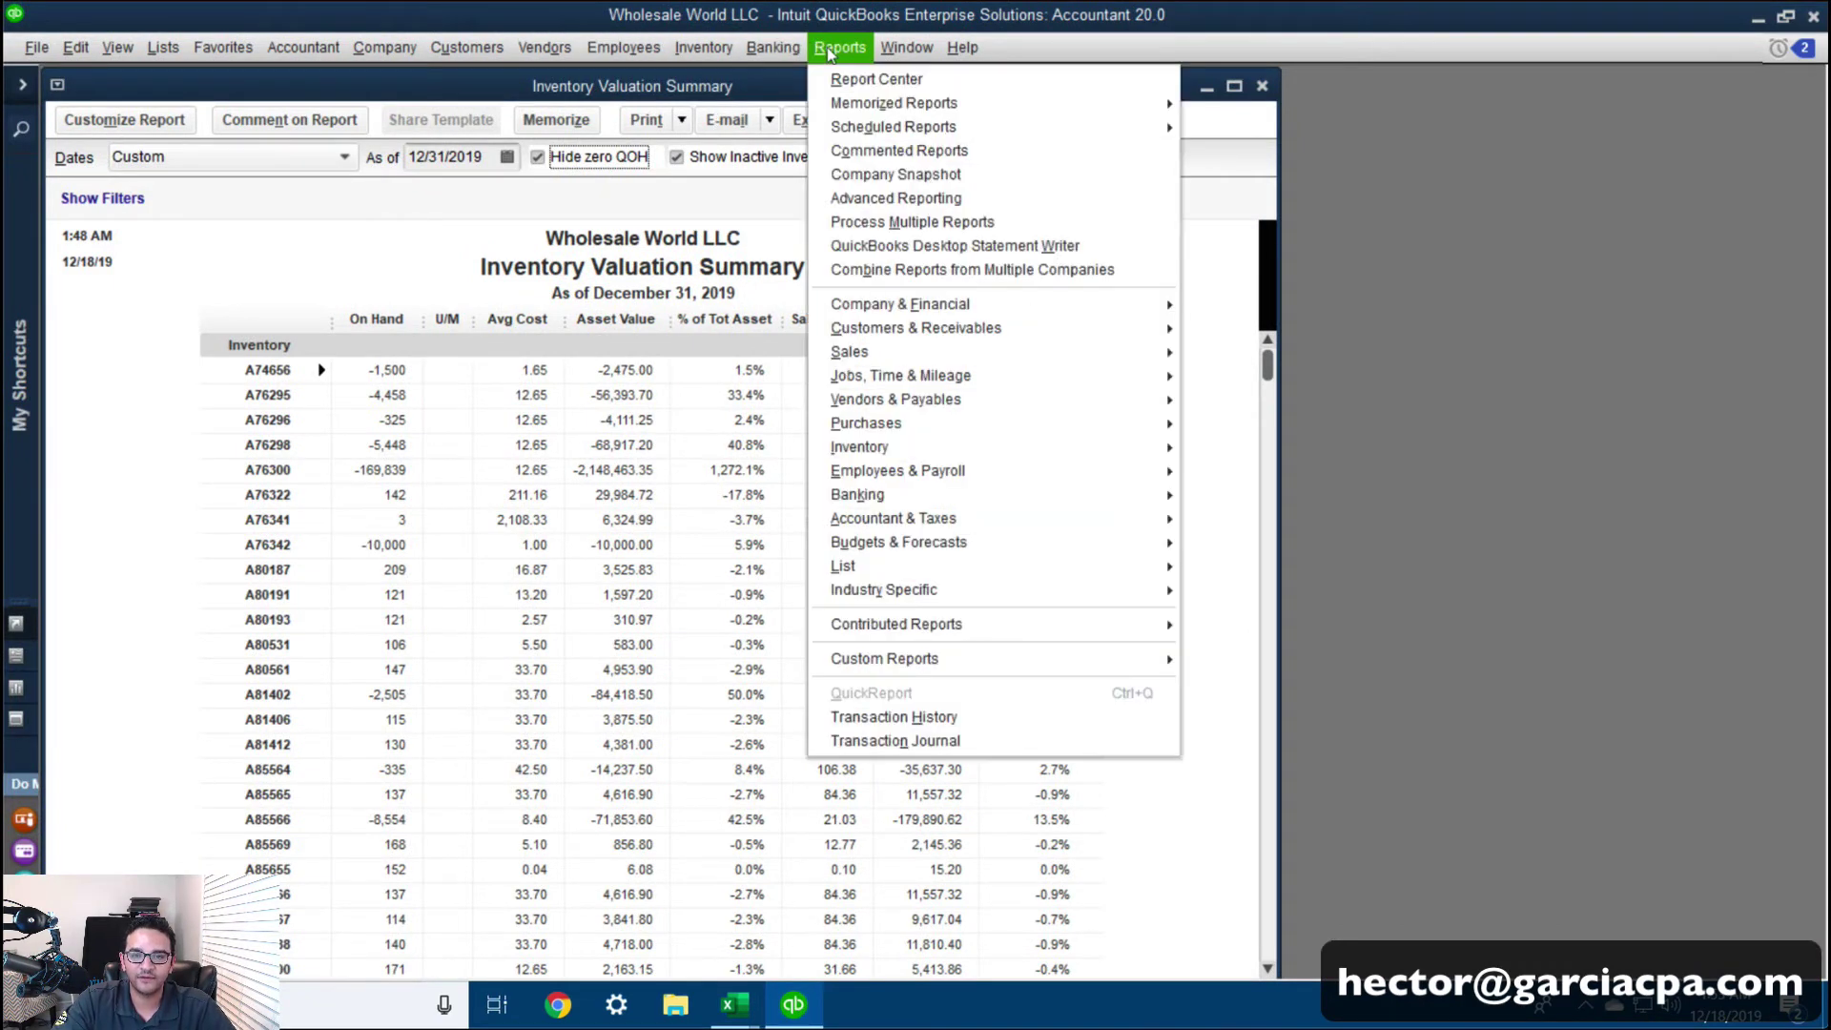
{"action": "mouse_move", "coordinate": [897, 303]}
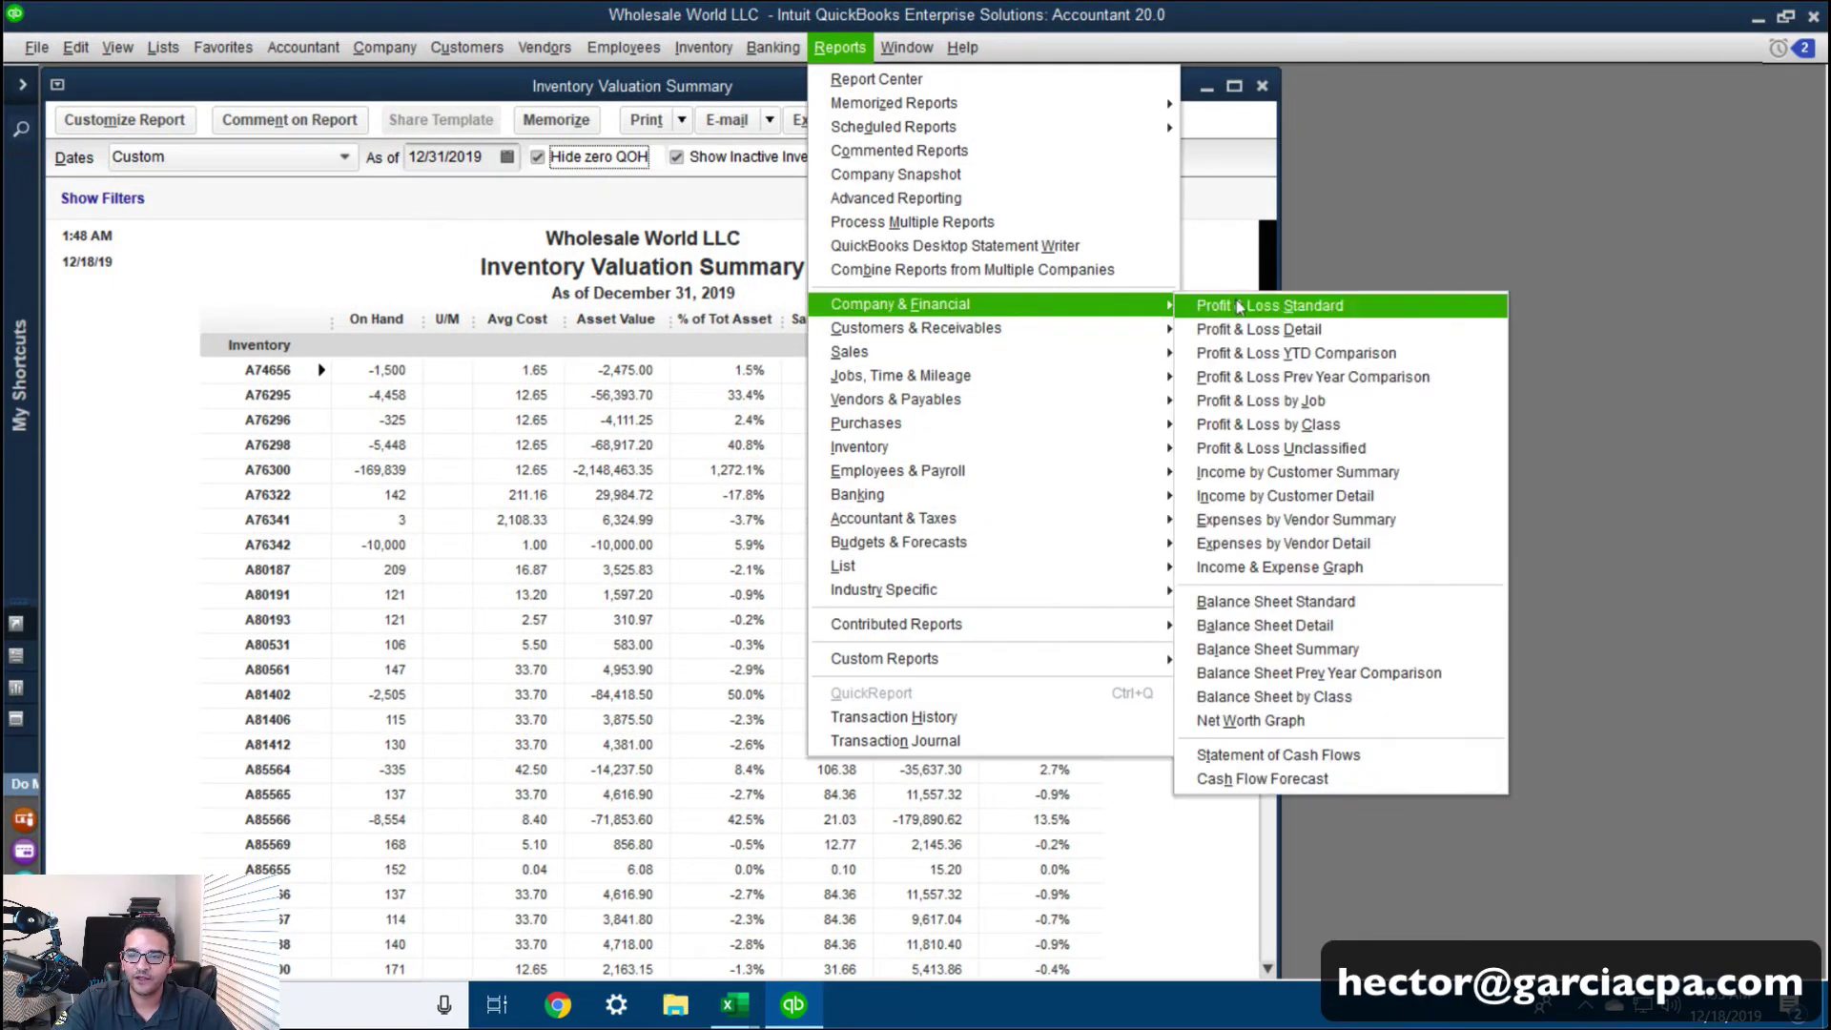
{"action": "left_click", "coordinate": [1240, 303]}
{"action": "key", "text": "Escape"}
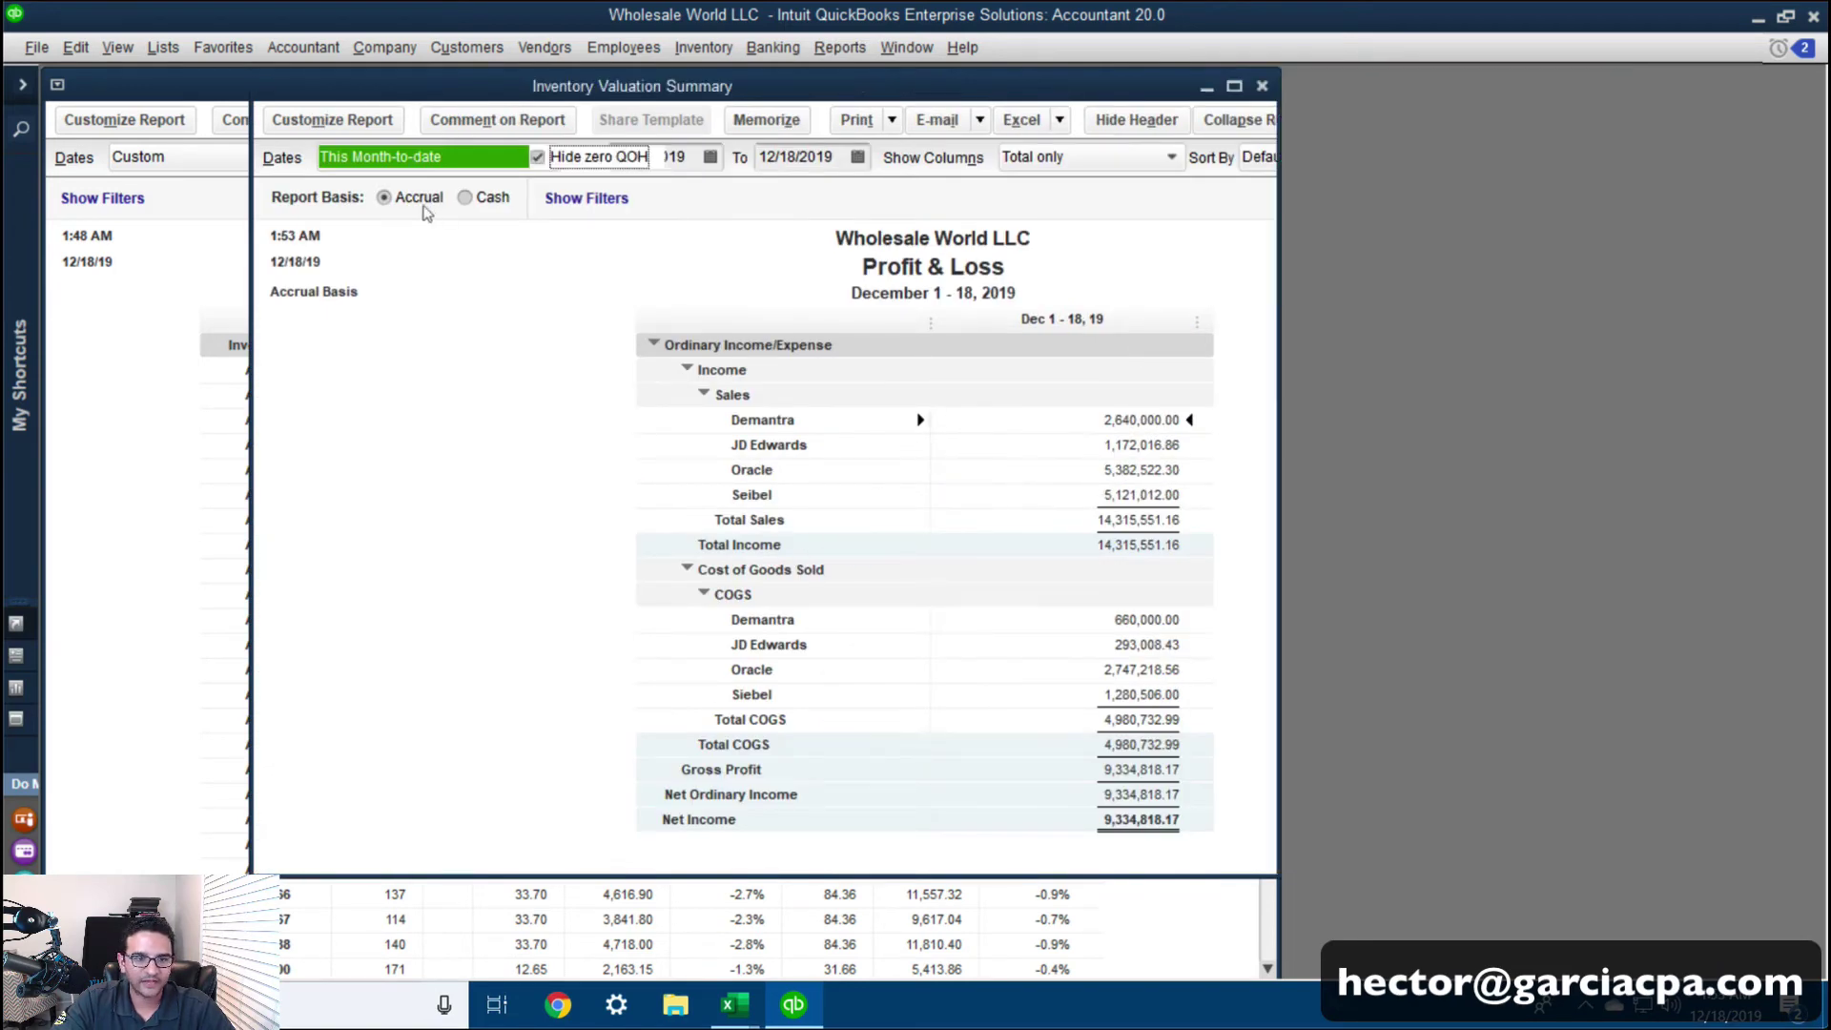
Open the Chart of Accounts and copy the account name of the Inventory Adjustments Cost of Goods Sold account from its edit form
{"action": "left_click", "coordinate": [163, 47]}
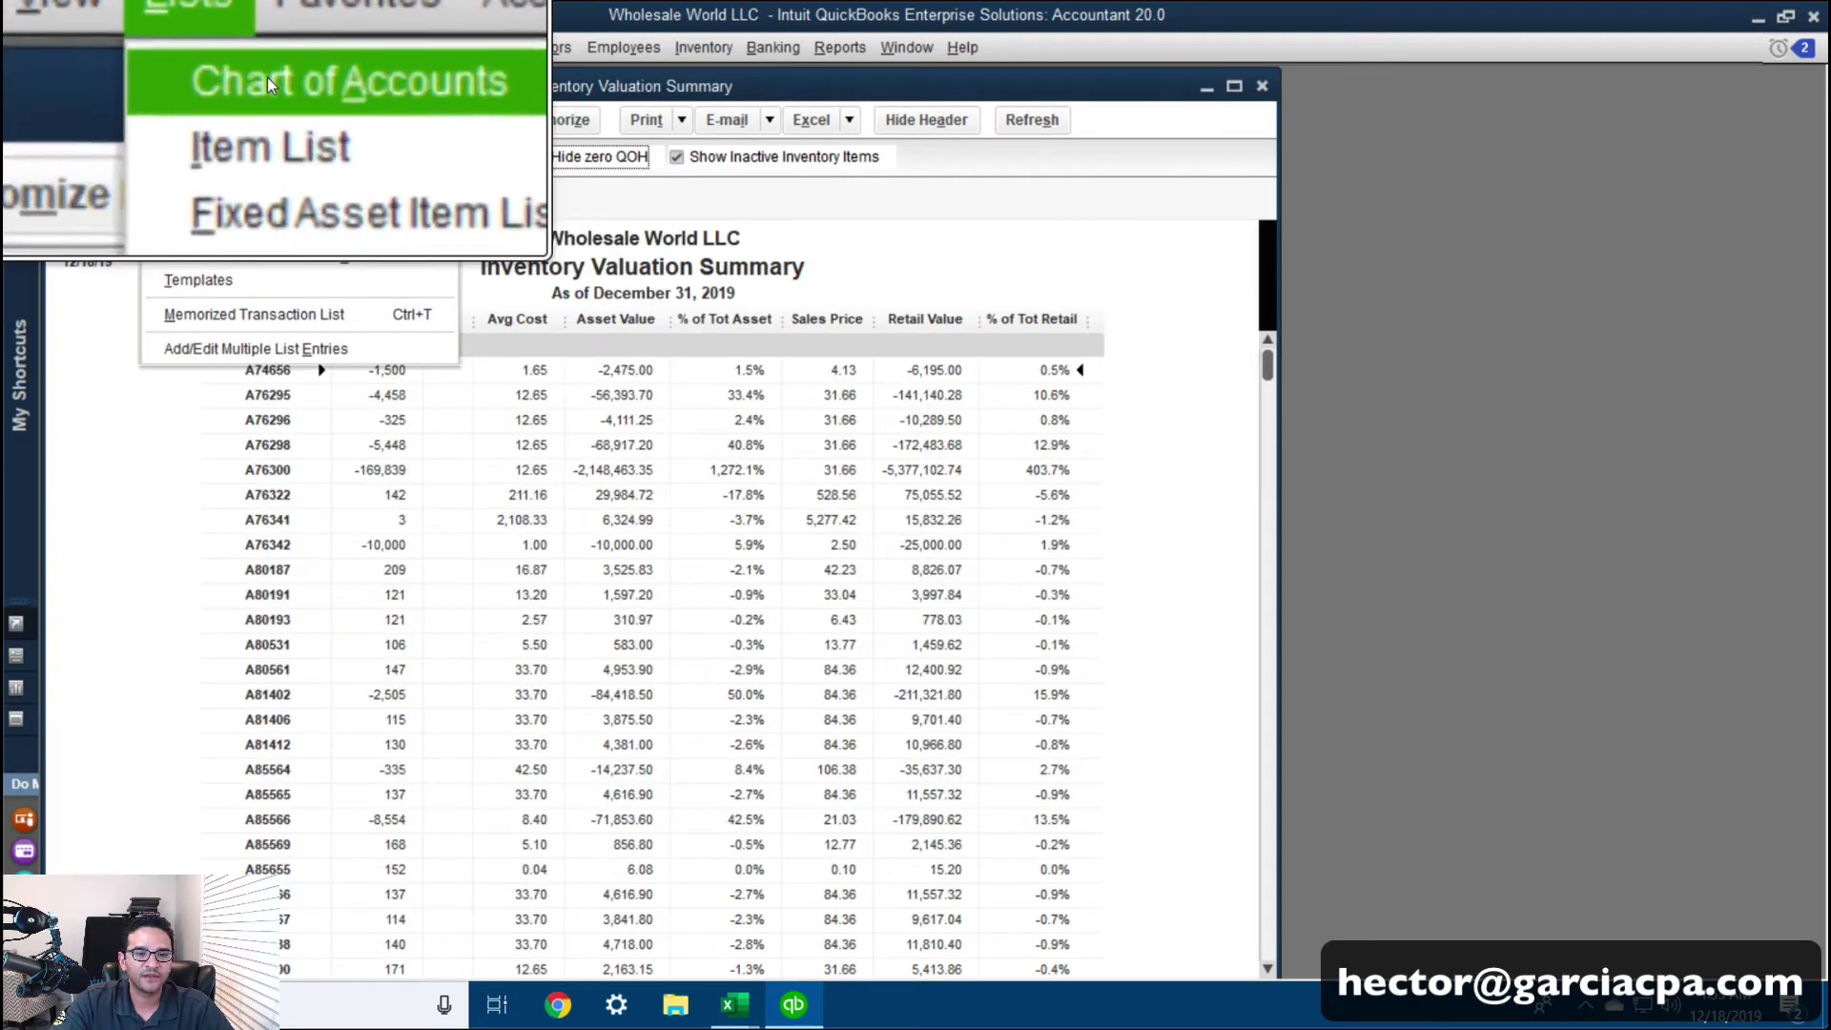
{"action": "left_click", "coordinate": [190, 72]}
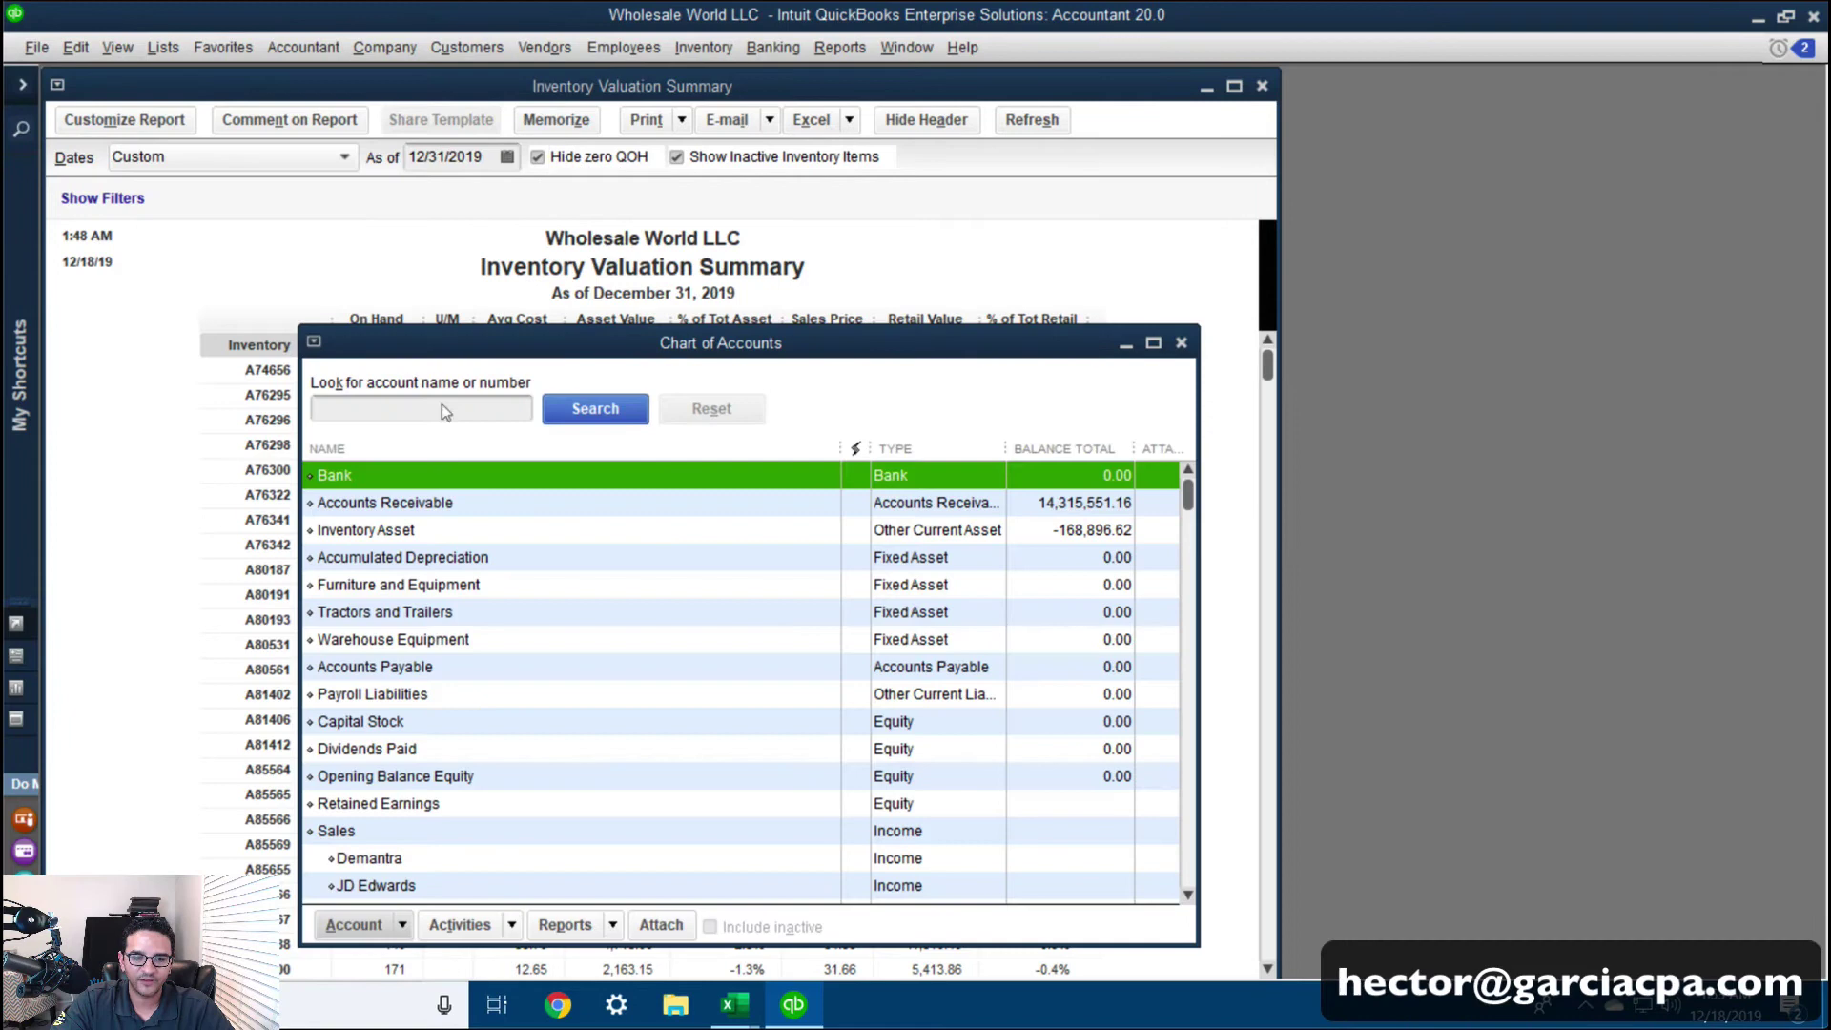
{"action": "left_click", "coordinate": [462, 671]}
{"action": "scroll", "coordinate": [426, 613], "scroll_direction": "down", "scroll_amount": 4}
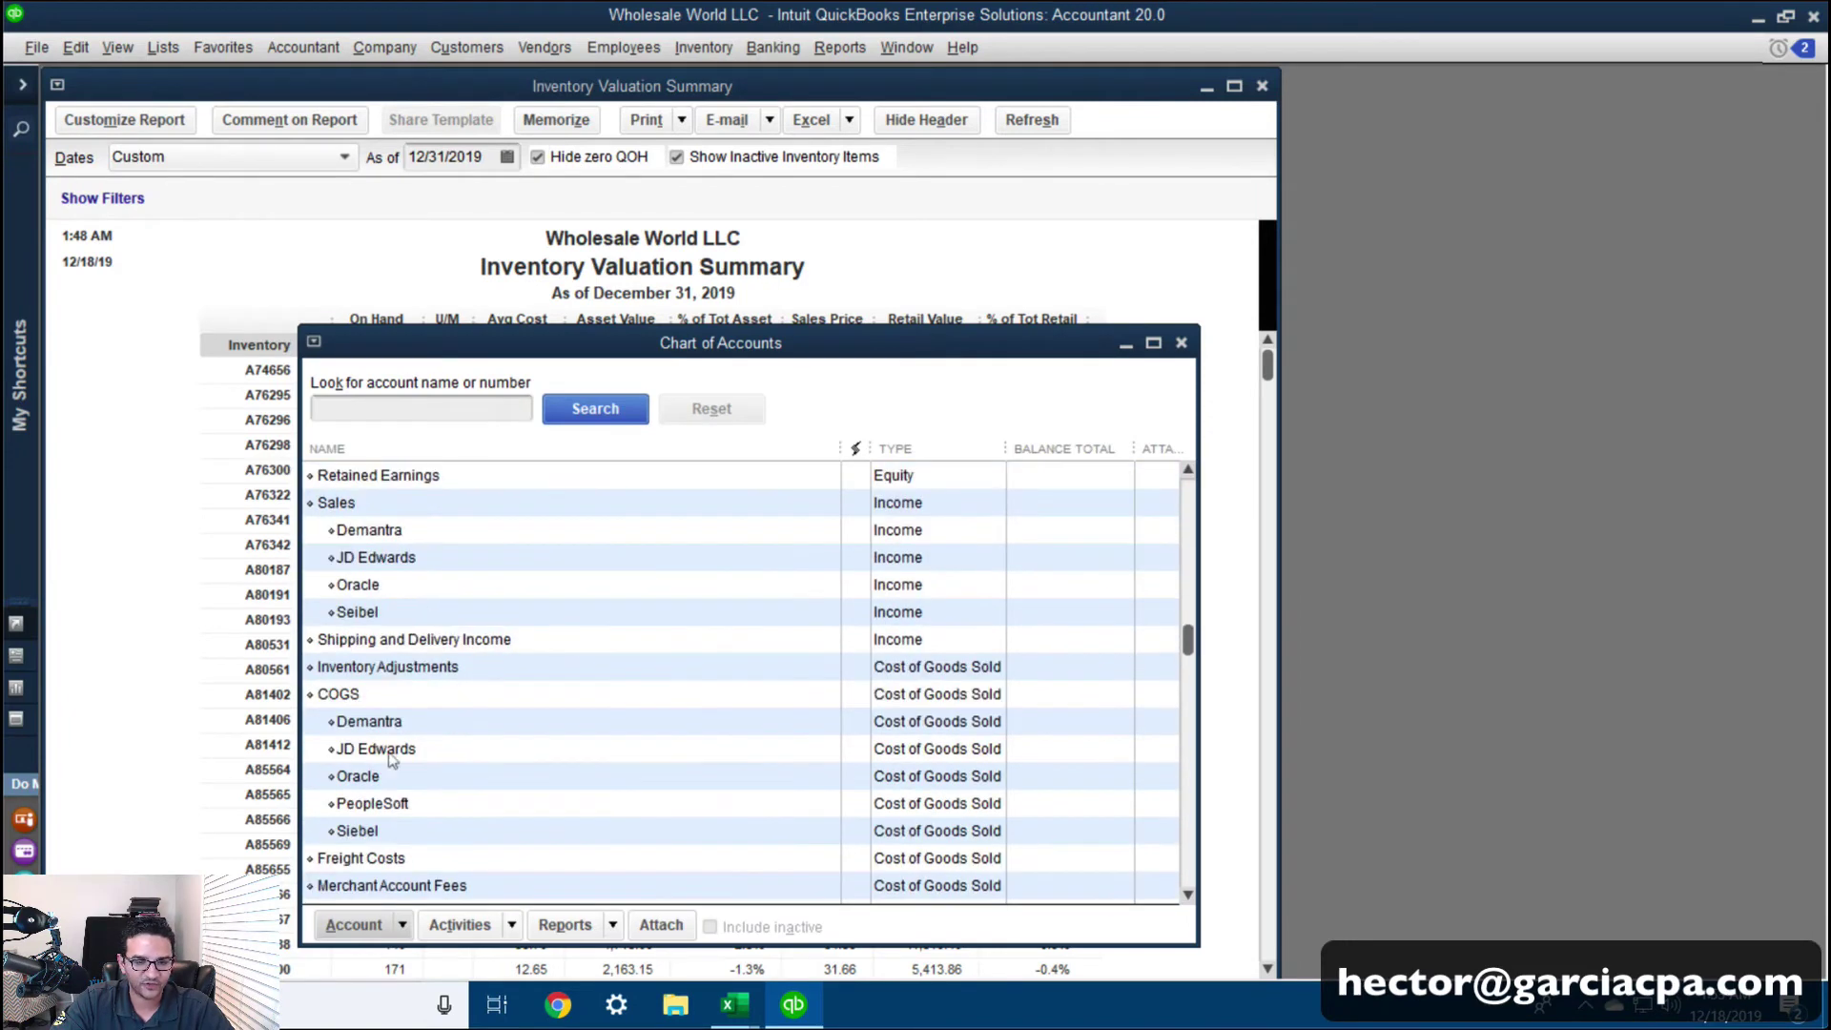
{"action": "left_click", "coordinate": [345, 672]}
{"action": "right_click", "coordinate": [363, 672]}
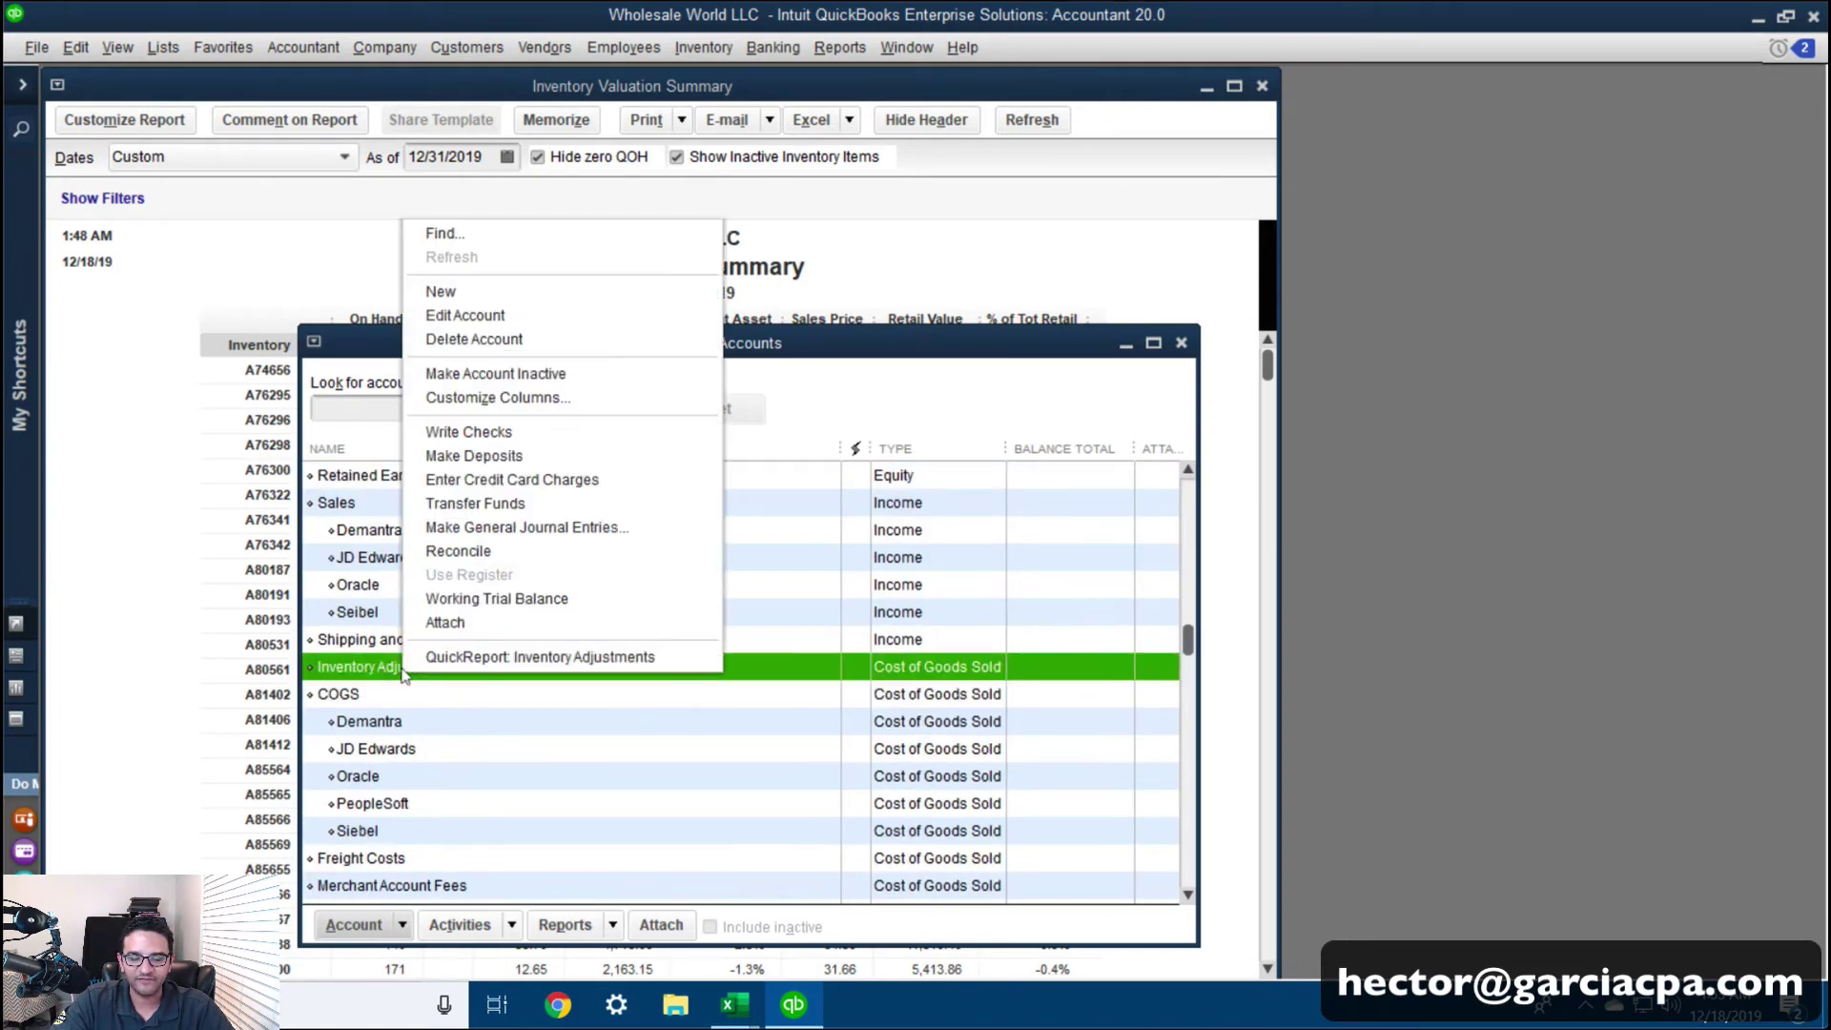
{"action": "left_click", "coordinate": [719, 315]}
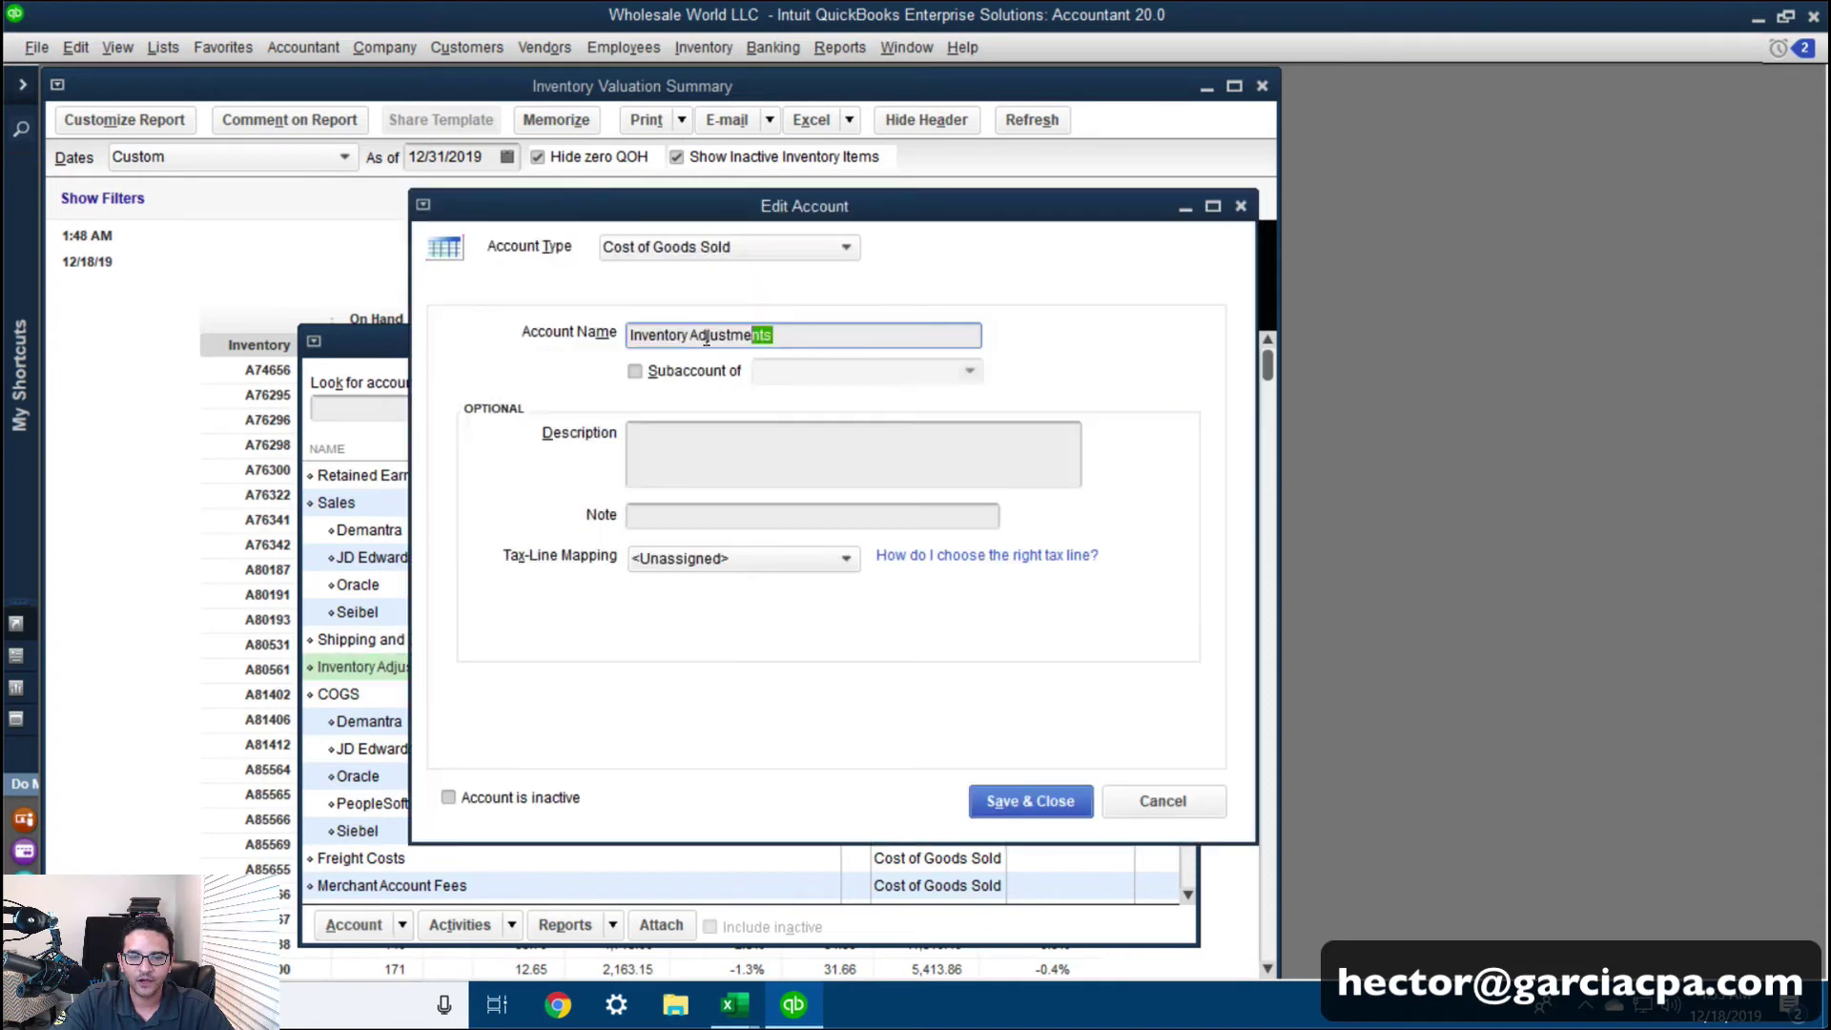
{"action": "right_click", "coordinate": [655, 338]}
{"action": "left_click", "coordinate": [715, 410]}
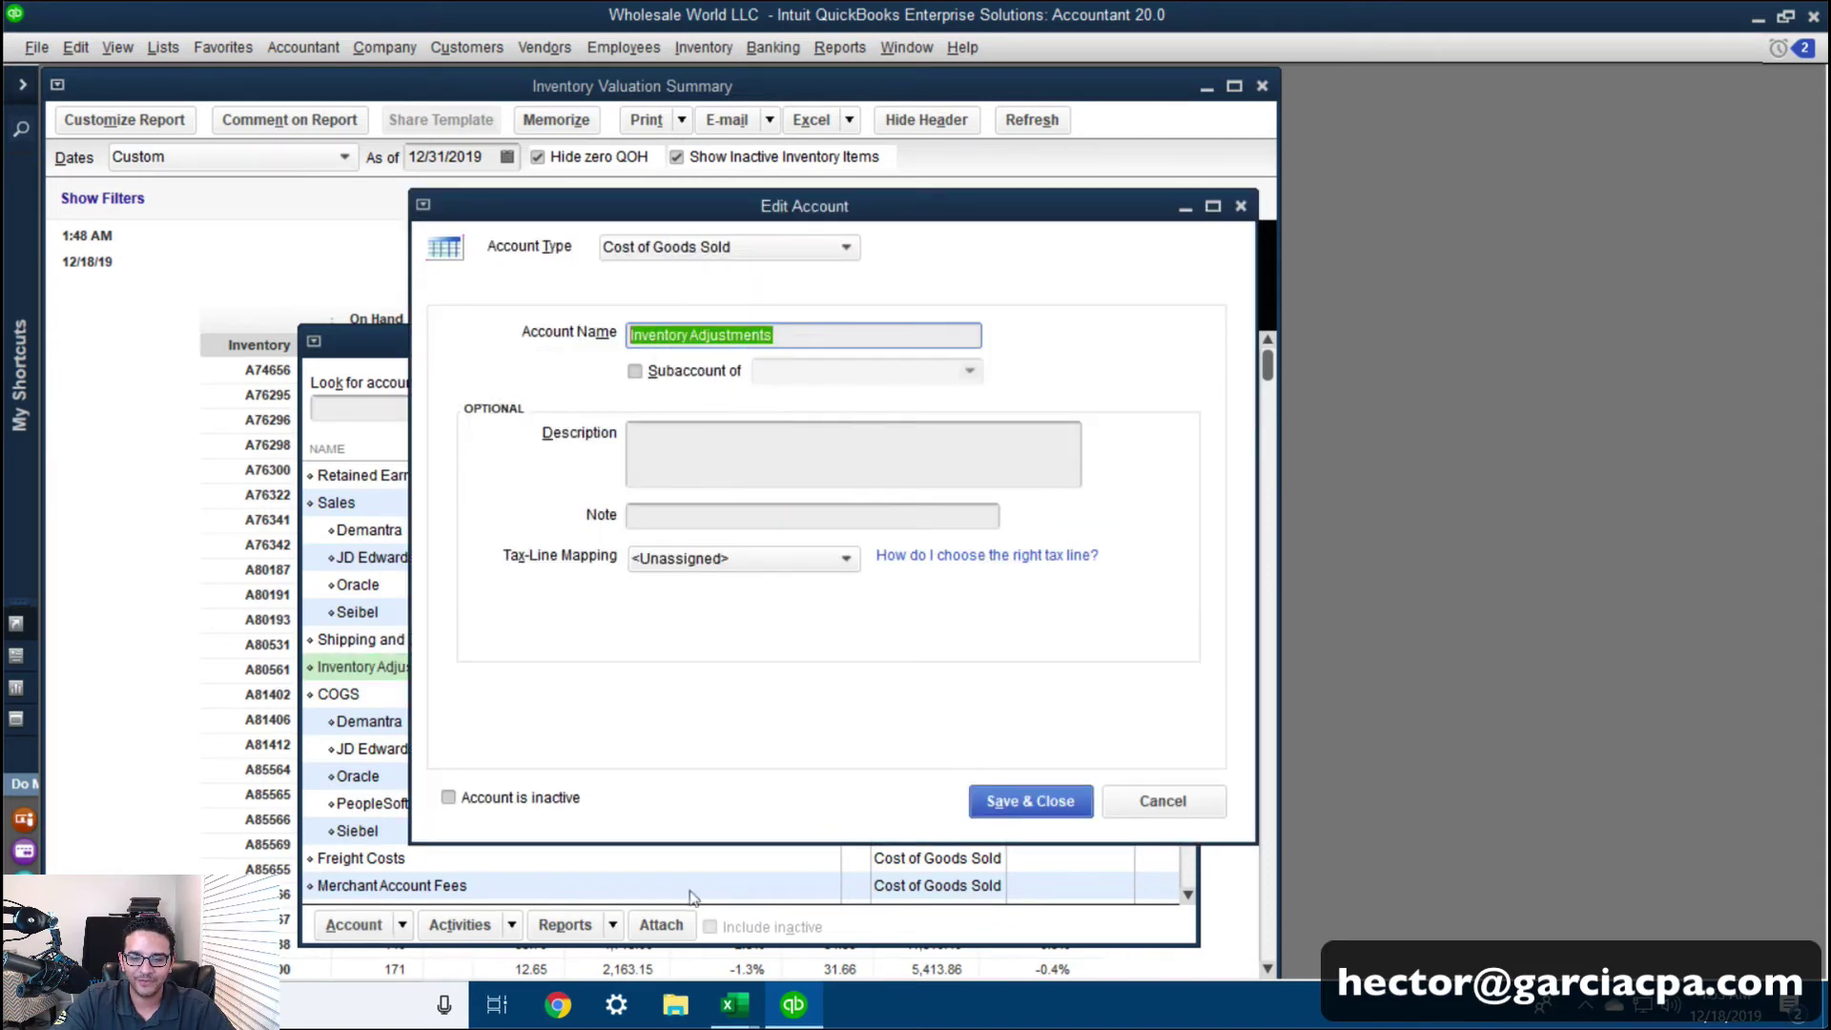
Switch to Inventory Adj QTY.xlsm and paste the copied name Inventory Adjustments as the COGS Account in E3
{"action": "mouse_move", "coordinate": [734, 1004]}
{"action": "left_click", "coordinate": [784, 879]}
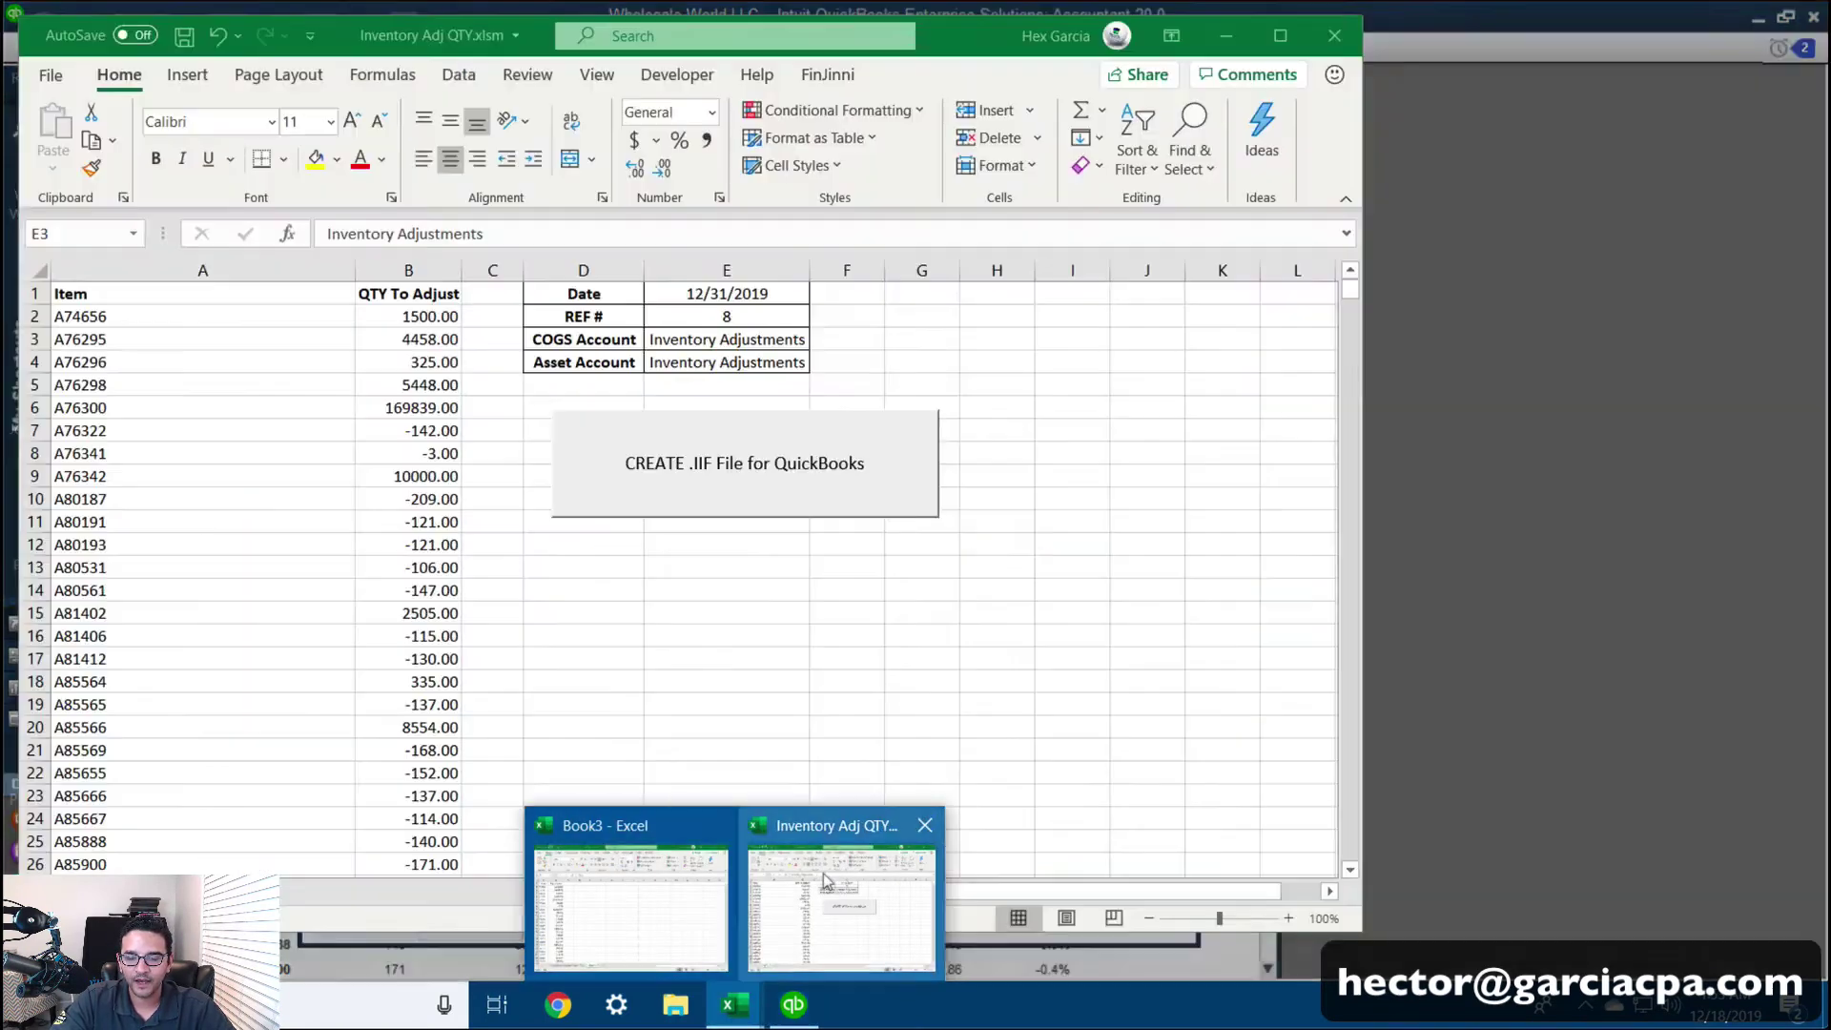
{"action": "left_click", "coordinate": [687, 362]}
{"action": "left_click", "coordinate": [656, 333]}
{"action": "left_click", "coordinate": [577, 334]}
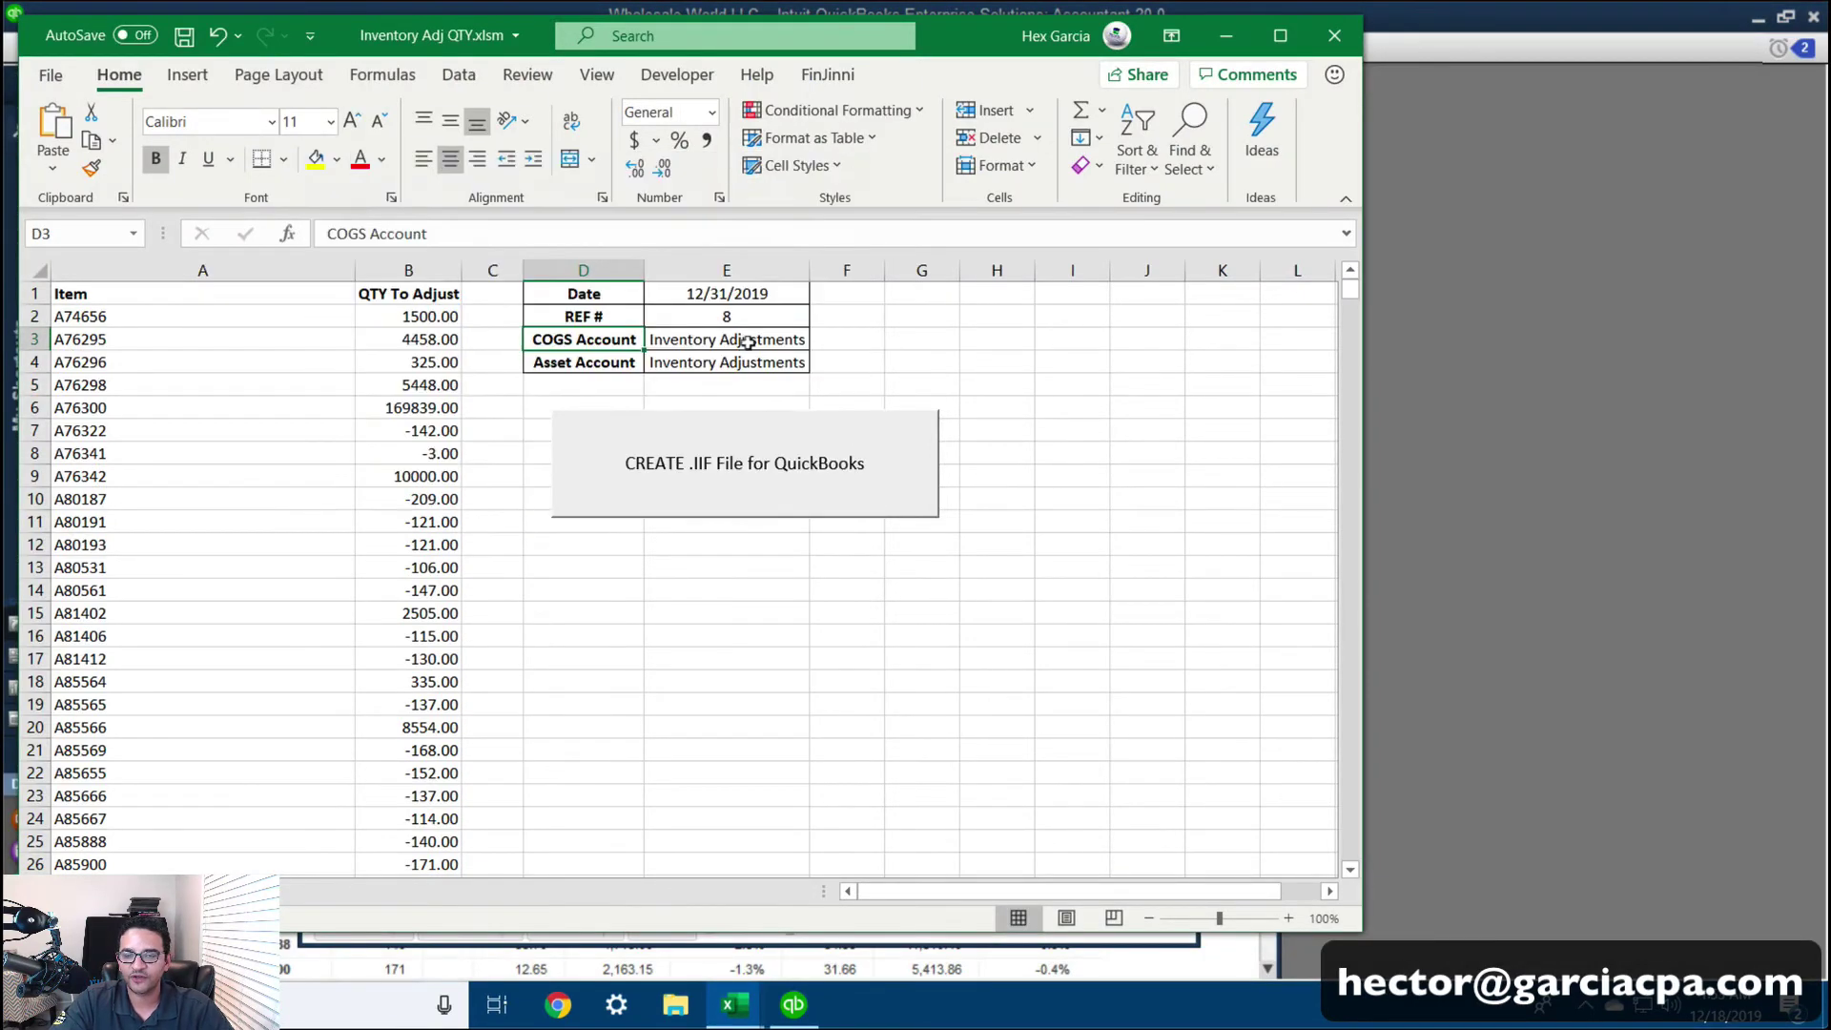
{"action": "left_click", "coordinate": [747, 342]}
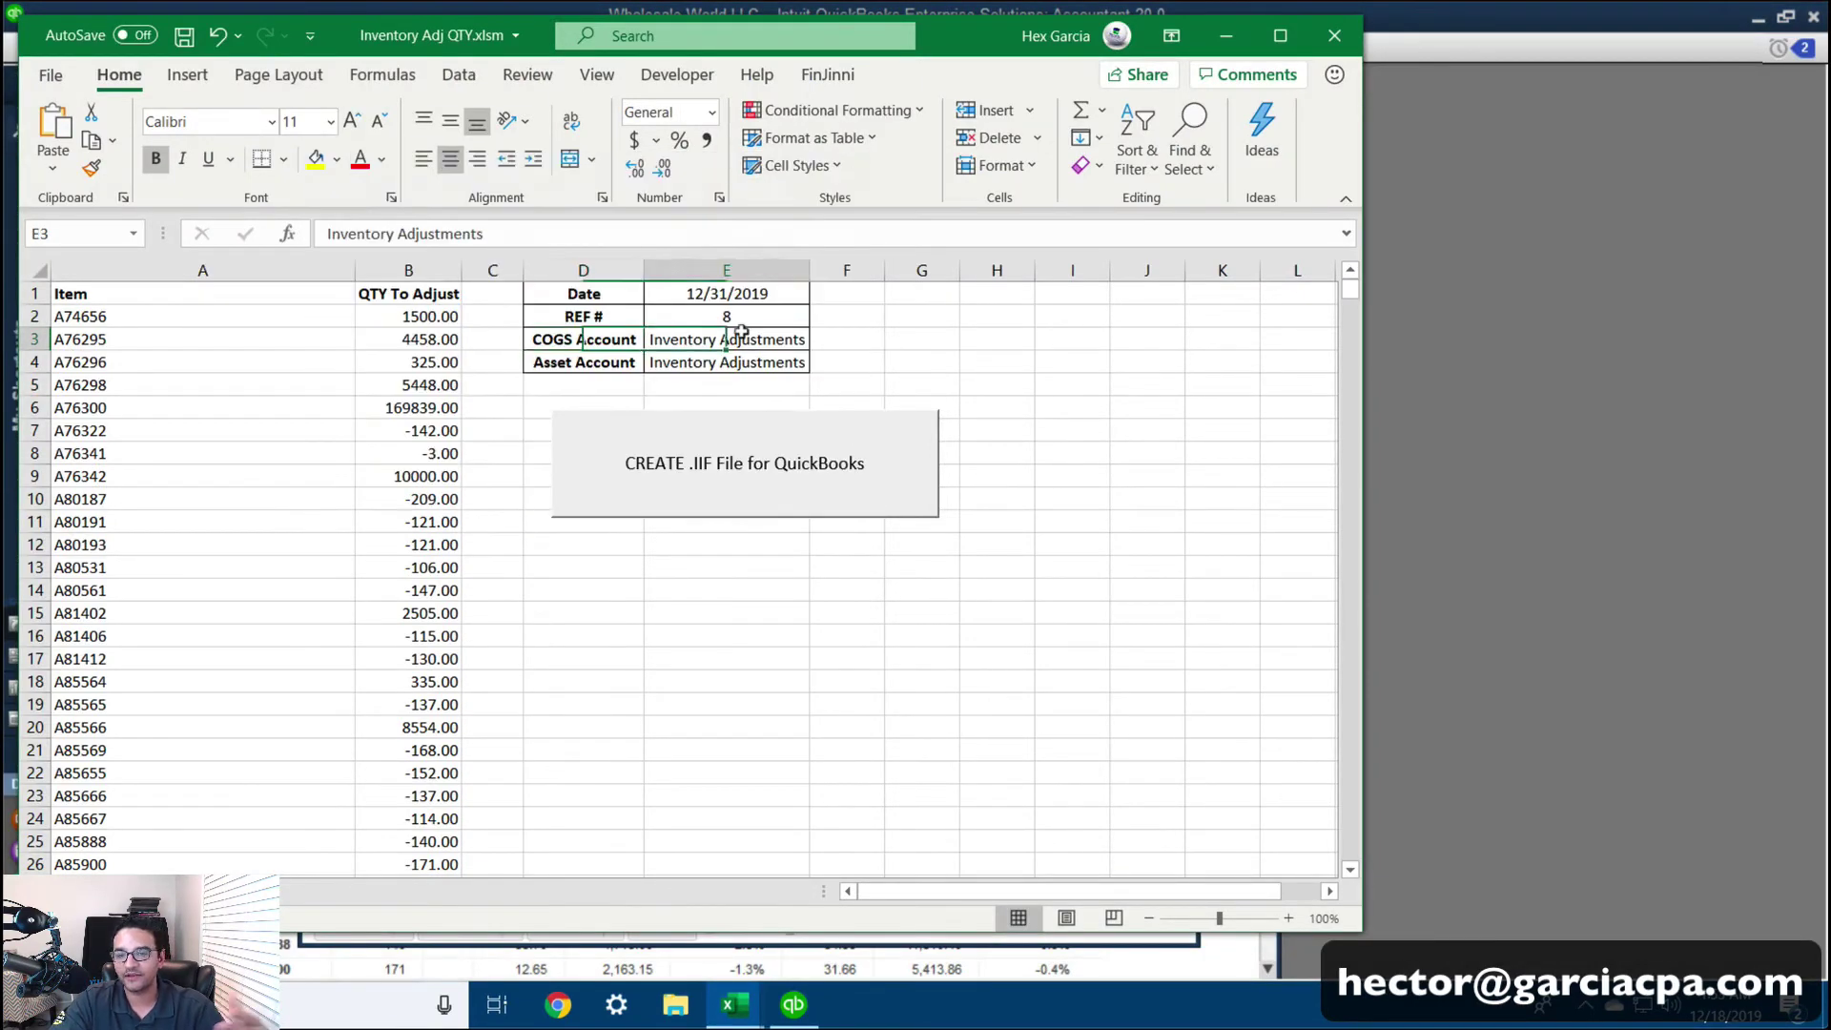
{"action": "right_click", "coordinate": [746, 342]}
{"action": "left_click", "coordinate": [801, 426]}
{"action": "left_click", "coordinate": [1017, 371]}
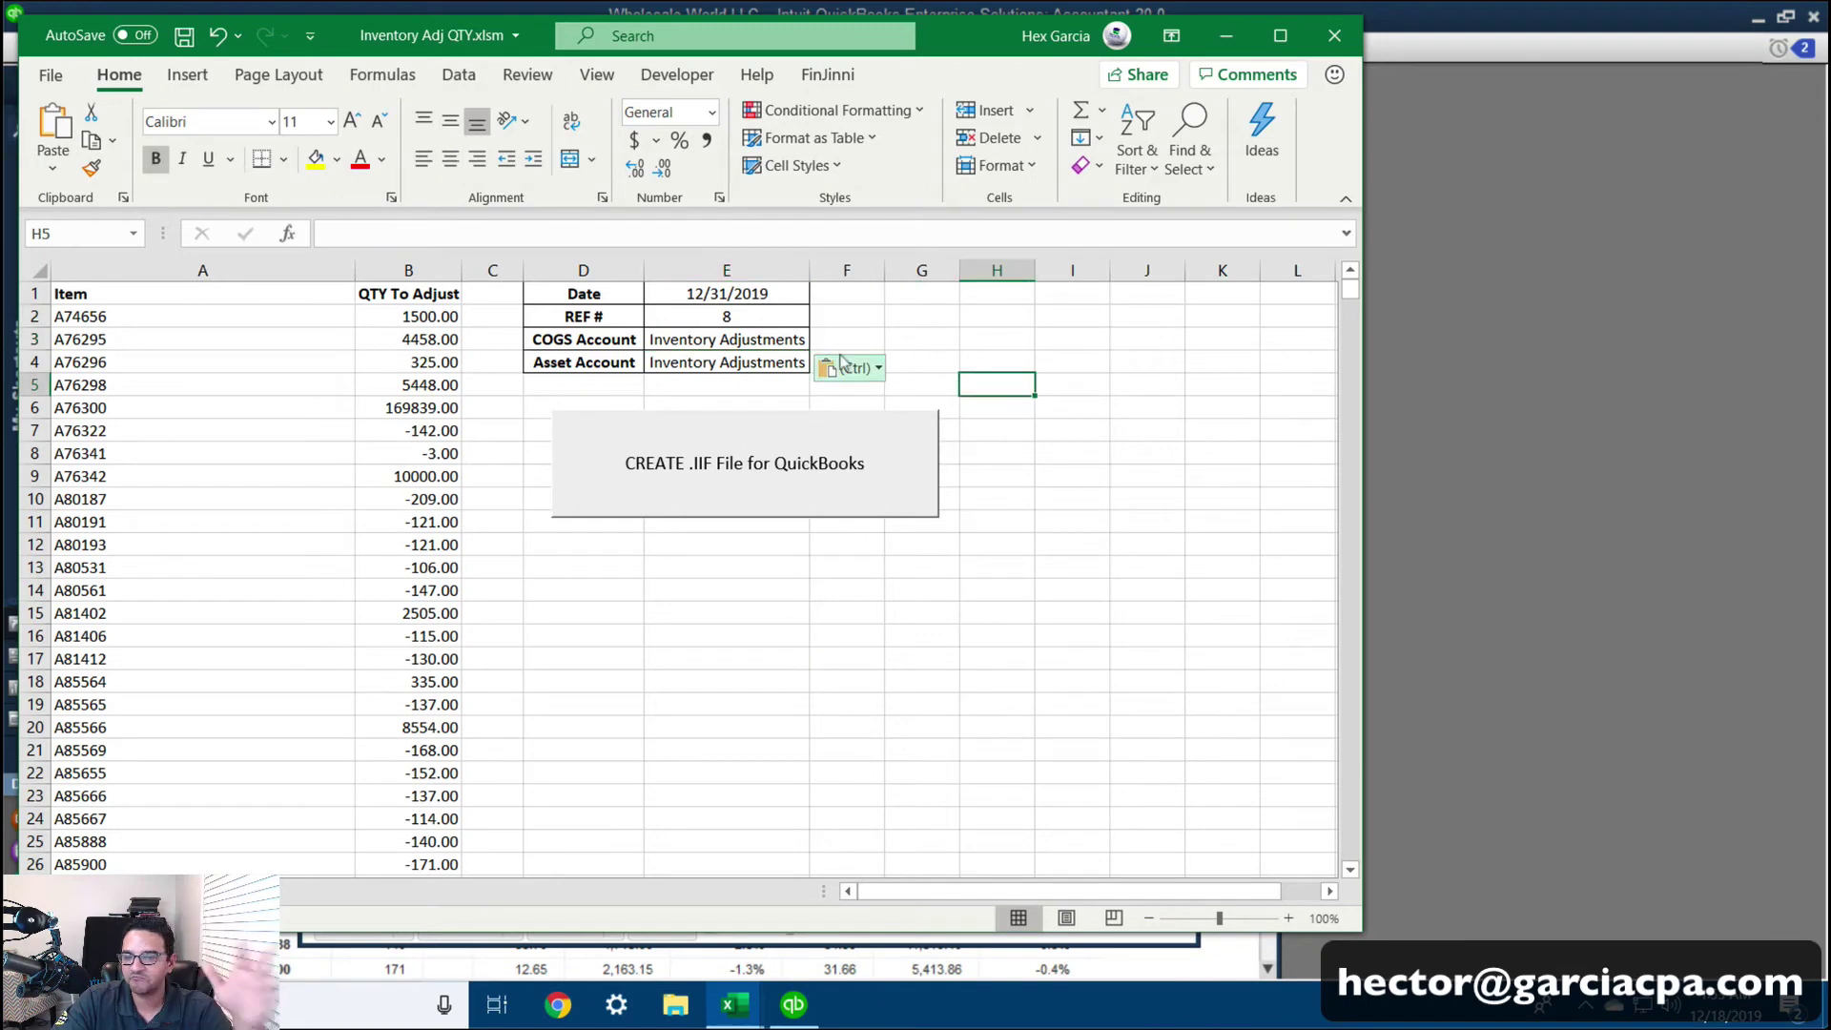
Switch back to QuickBooks and close the Inventory Adjustments account form without saving, returning to the start of the Chart of Accounts
{"action": "left_click", "coordinate": [583, 362]}
{"action": "left_click", "coordinate": [707, 353]}
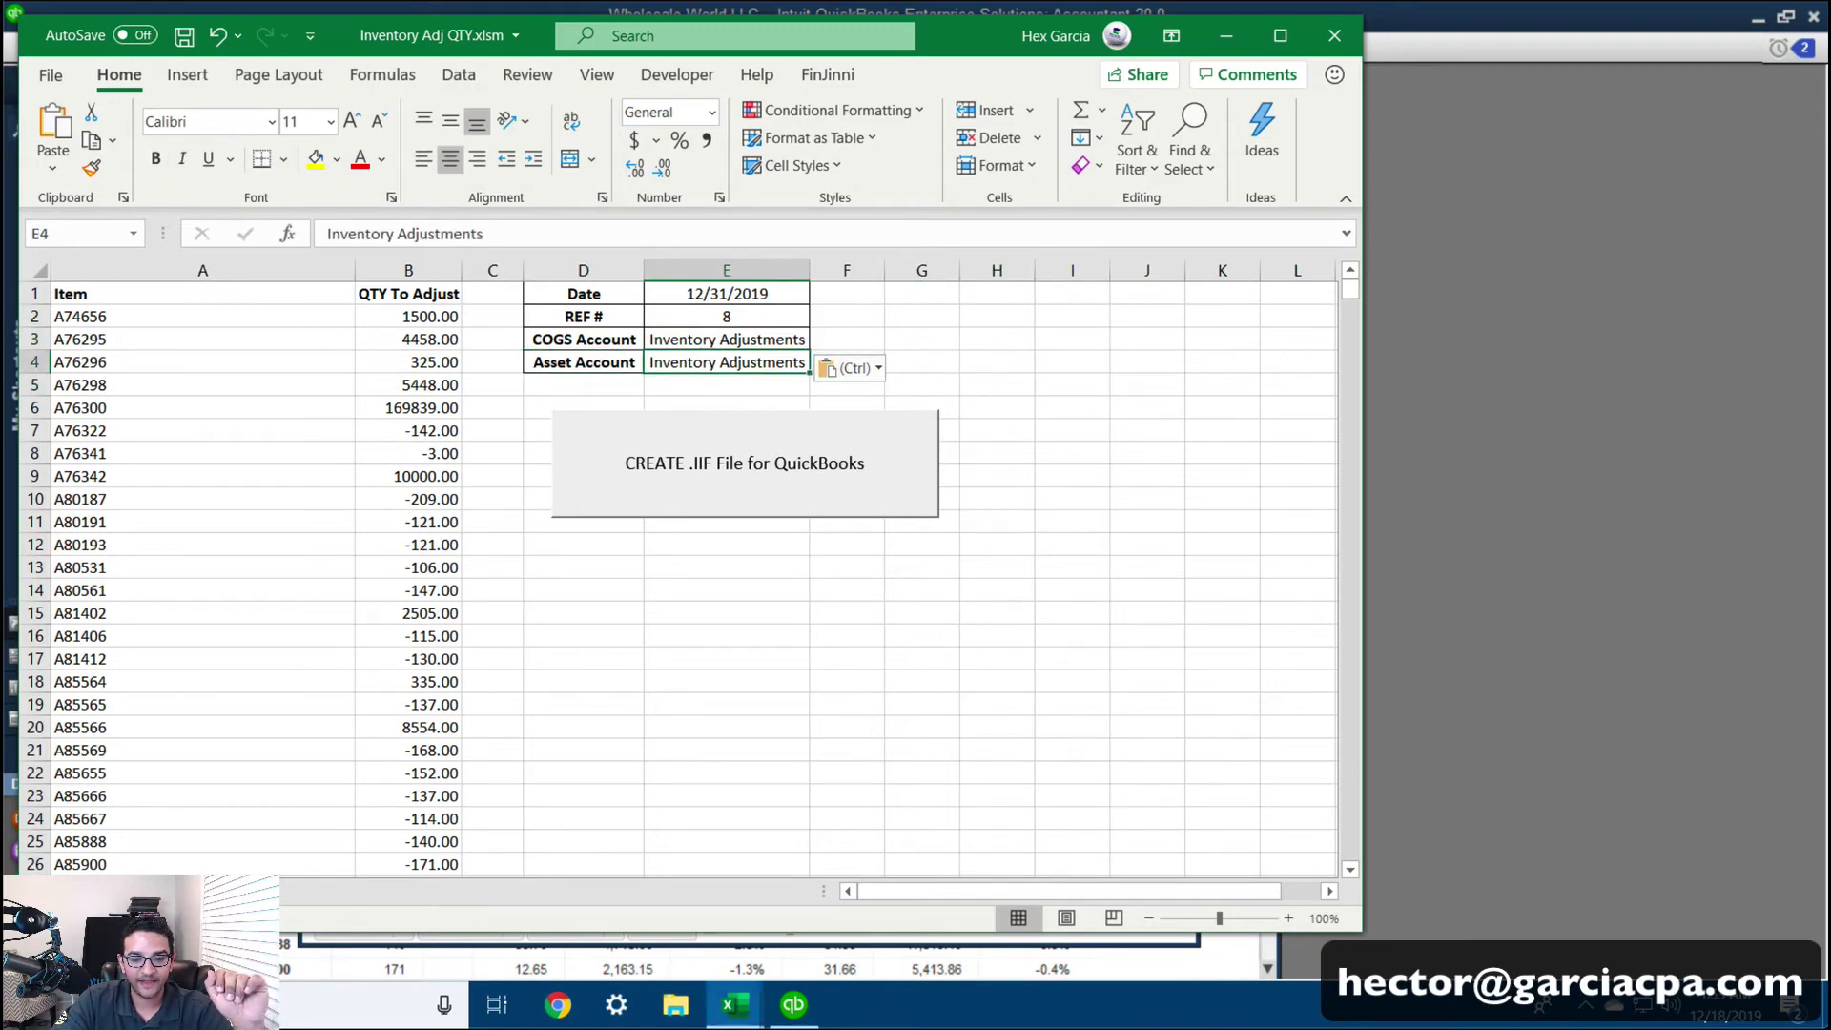
{"action": "left_click", "coordinate": [793, 1004]}
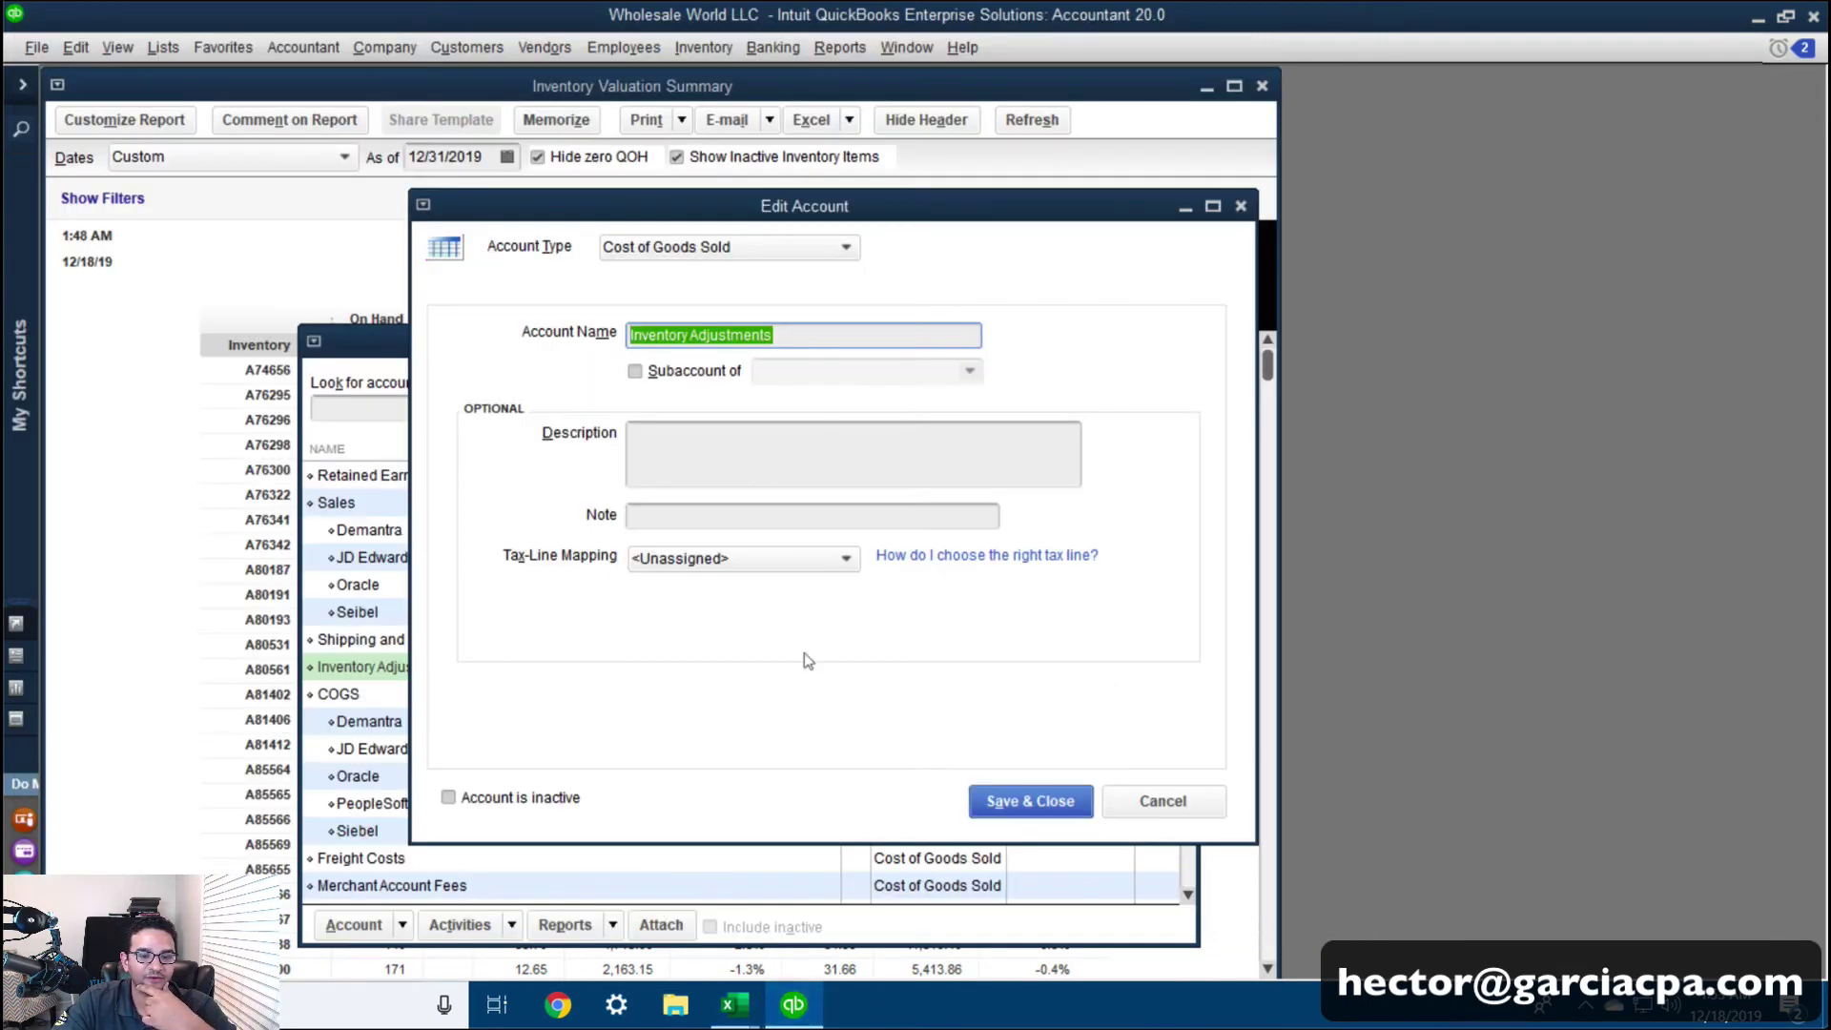
{"action": "left_click", "coordinate": [1158, 801]}
{"action": "scroll", "coordinate": [489, 694], "scroll_direction": "down", "scroll_amount": 2}
{"action": "scroll", "coordinate": [489, 694], "scroll_direction": "up", "scroll_amount": 7}
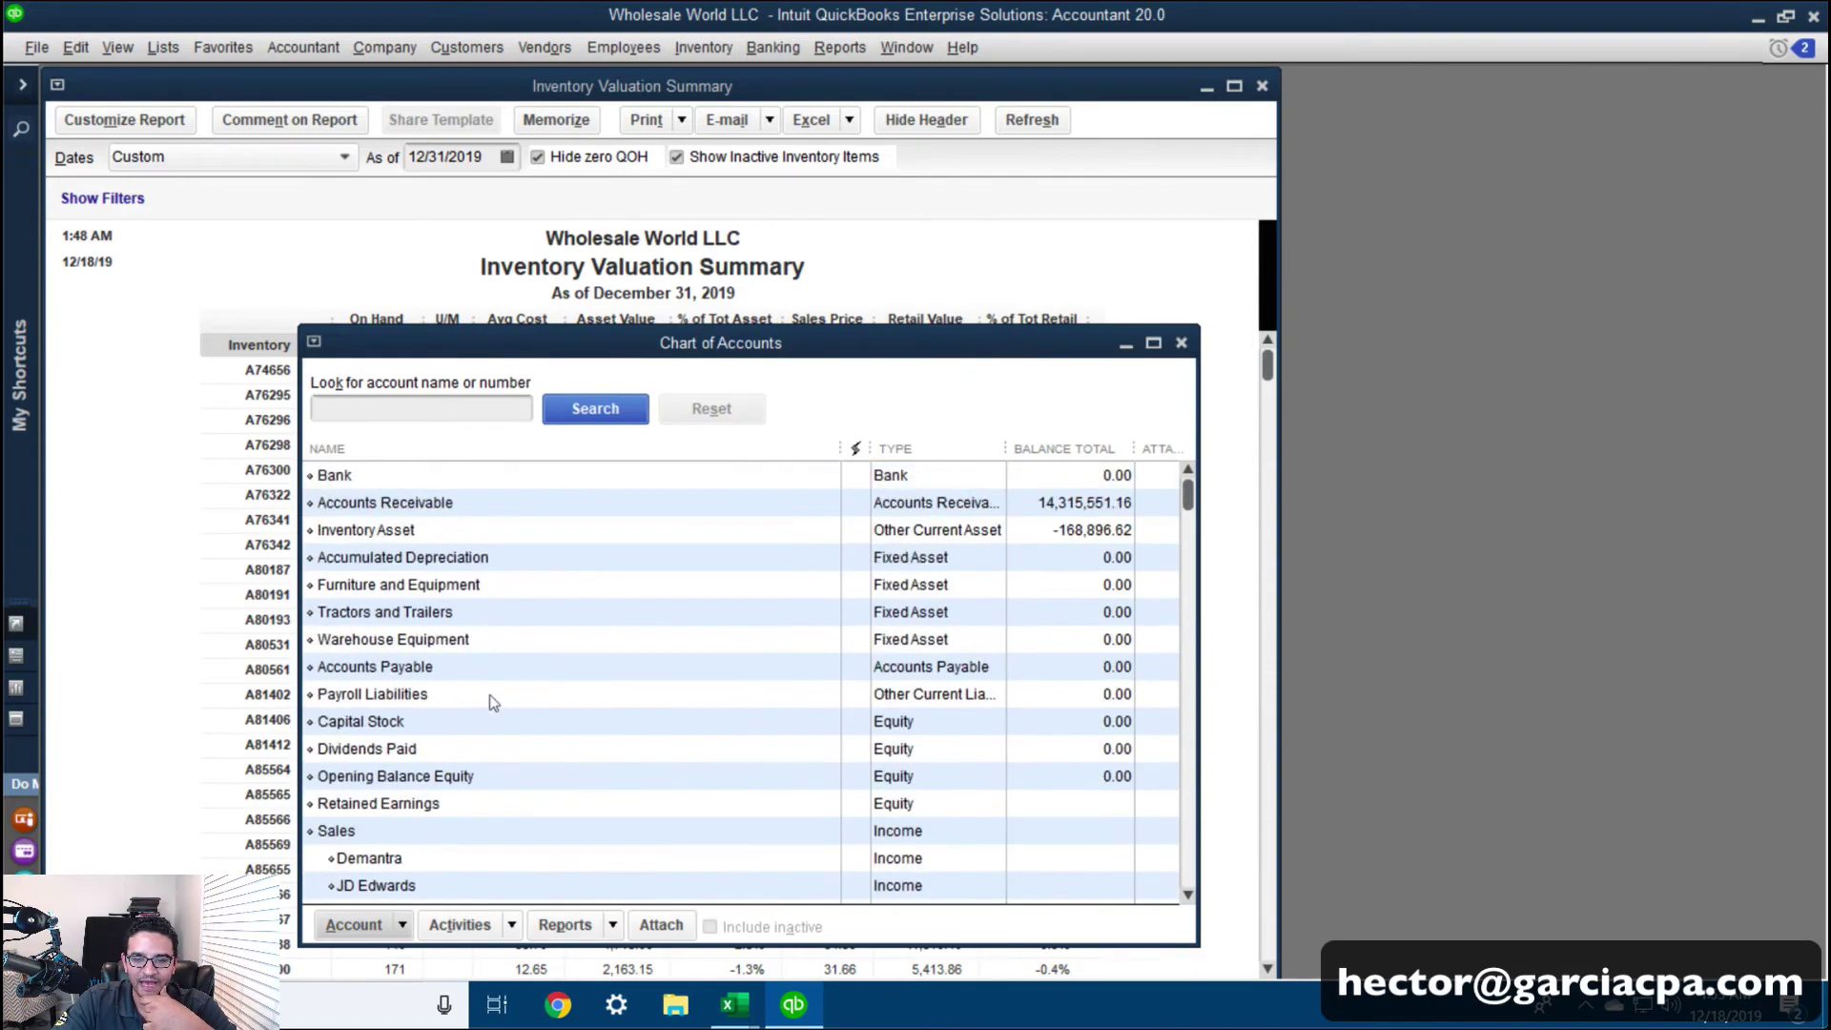
Copy the account name of the Inventory Asset account from its edit form and close the form without saving
{"action": "left_click", "coordinate": [386, 533]}
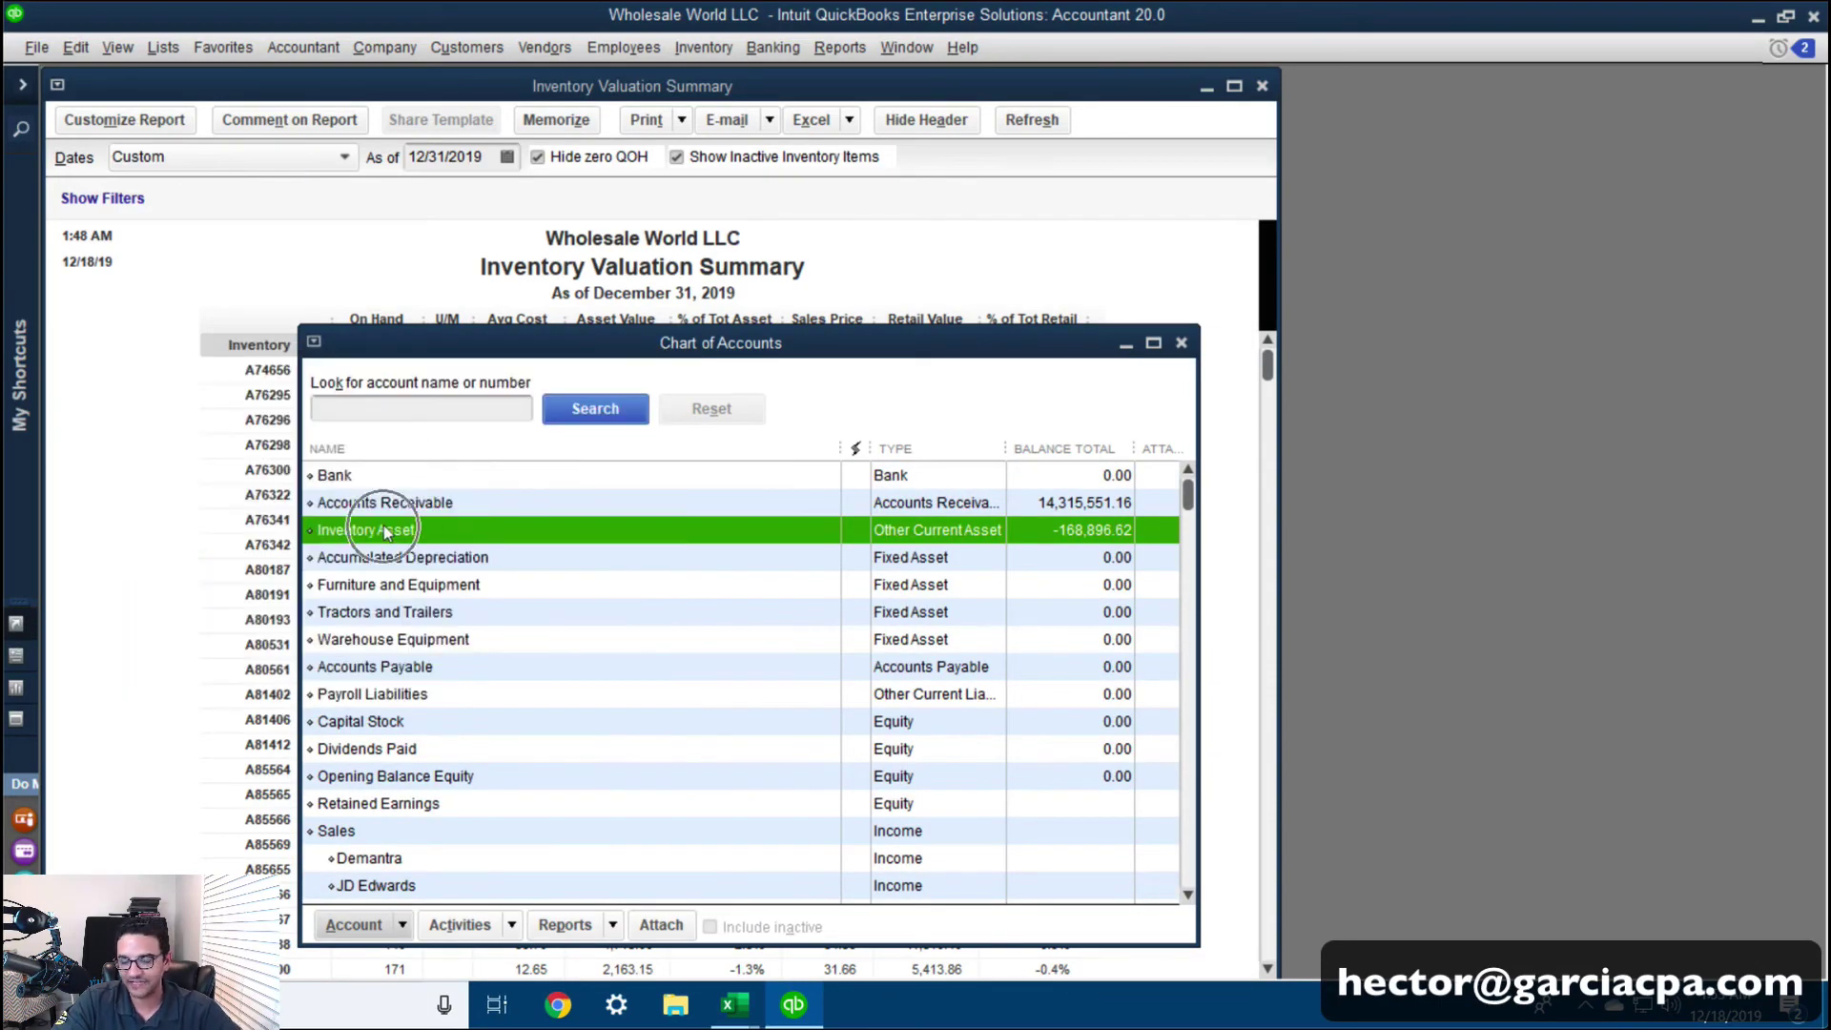
{"action": "right_click", "coordinate": [355, 530]}
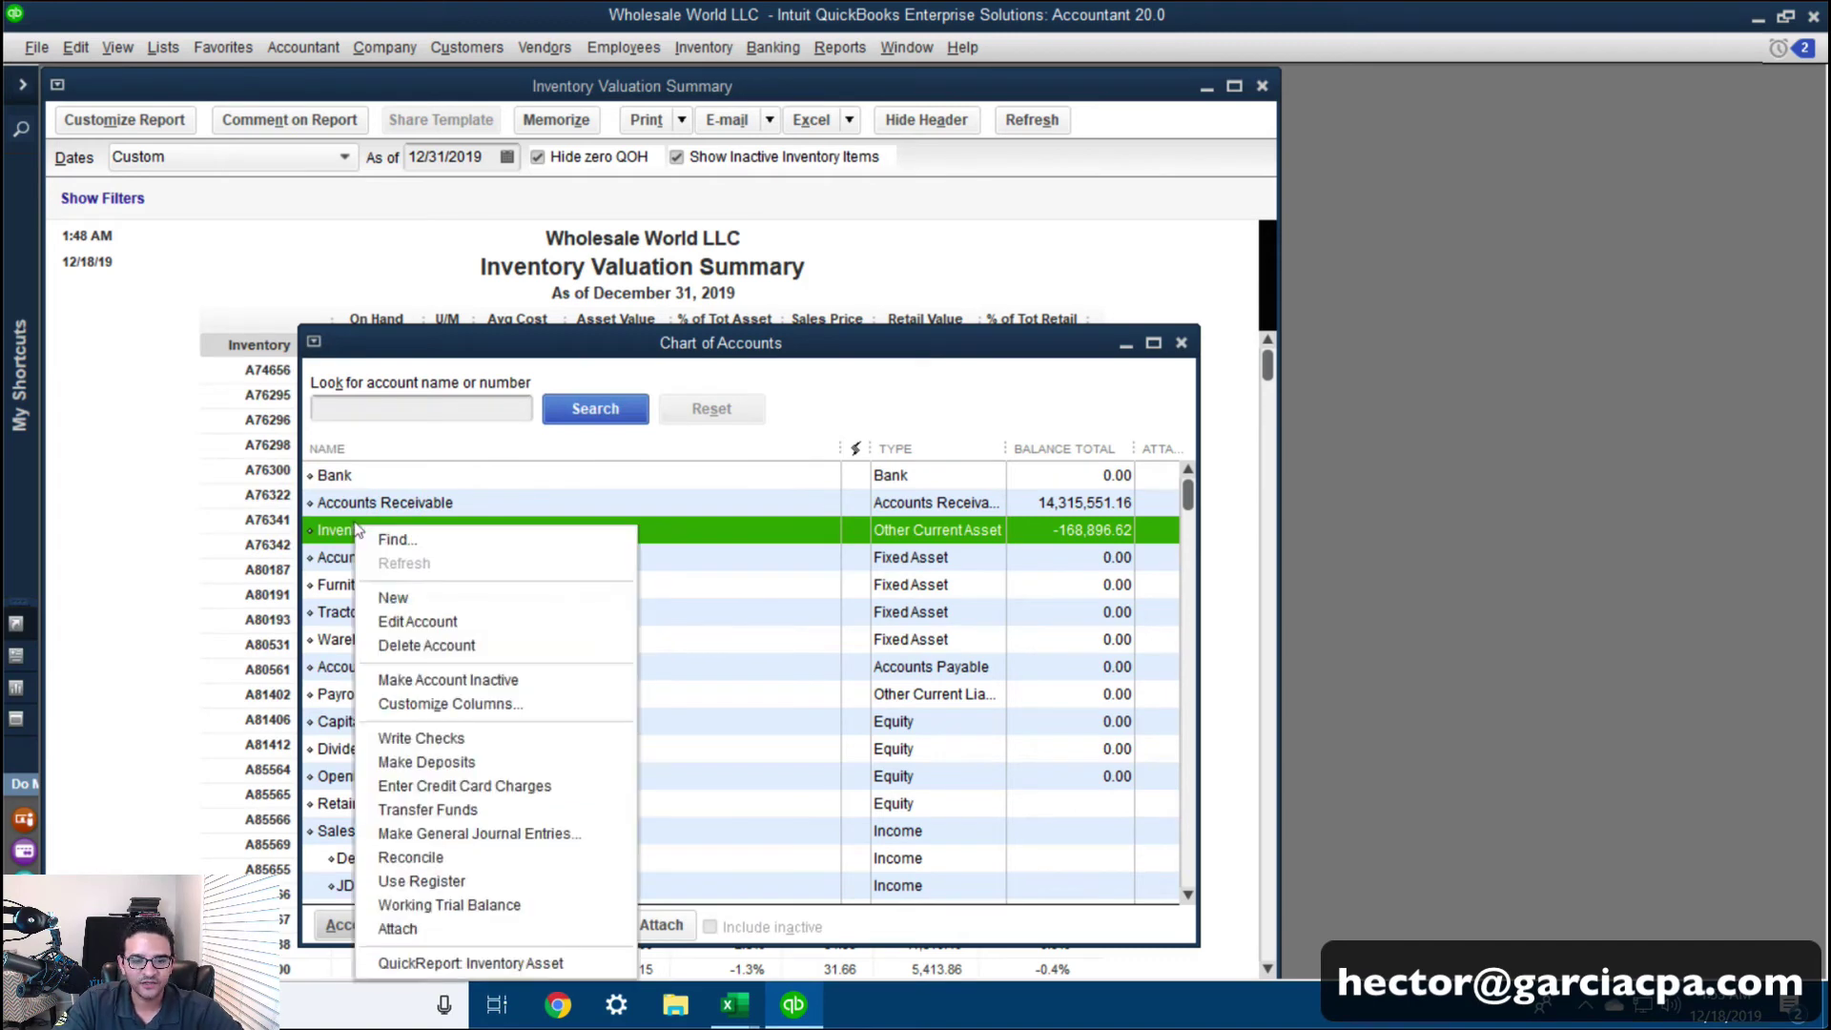
{"action": "left_click", "coordinate": [446, 620]}
{"action": "right_click", "coordinate": [648, 328]}
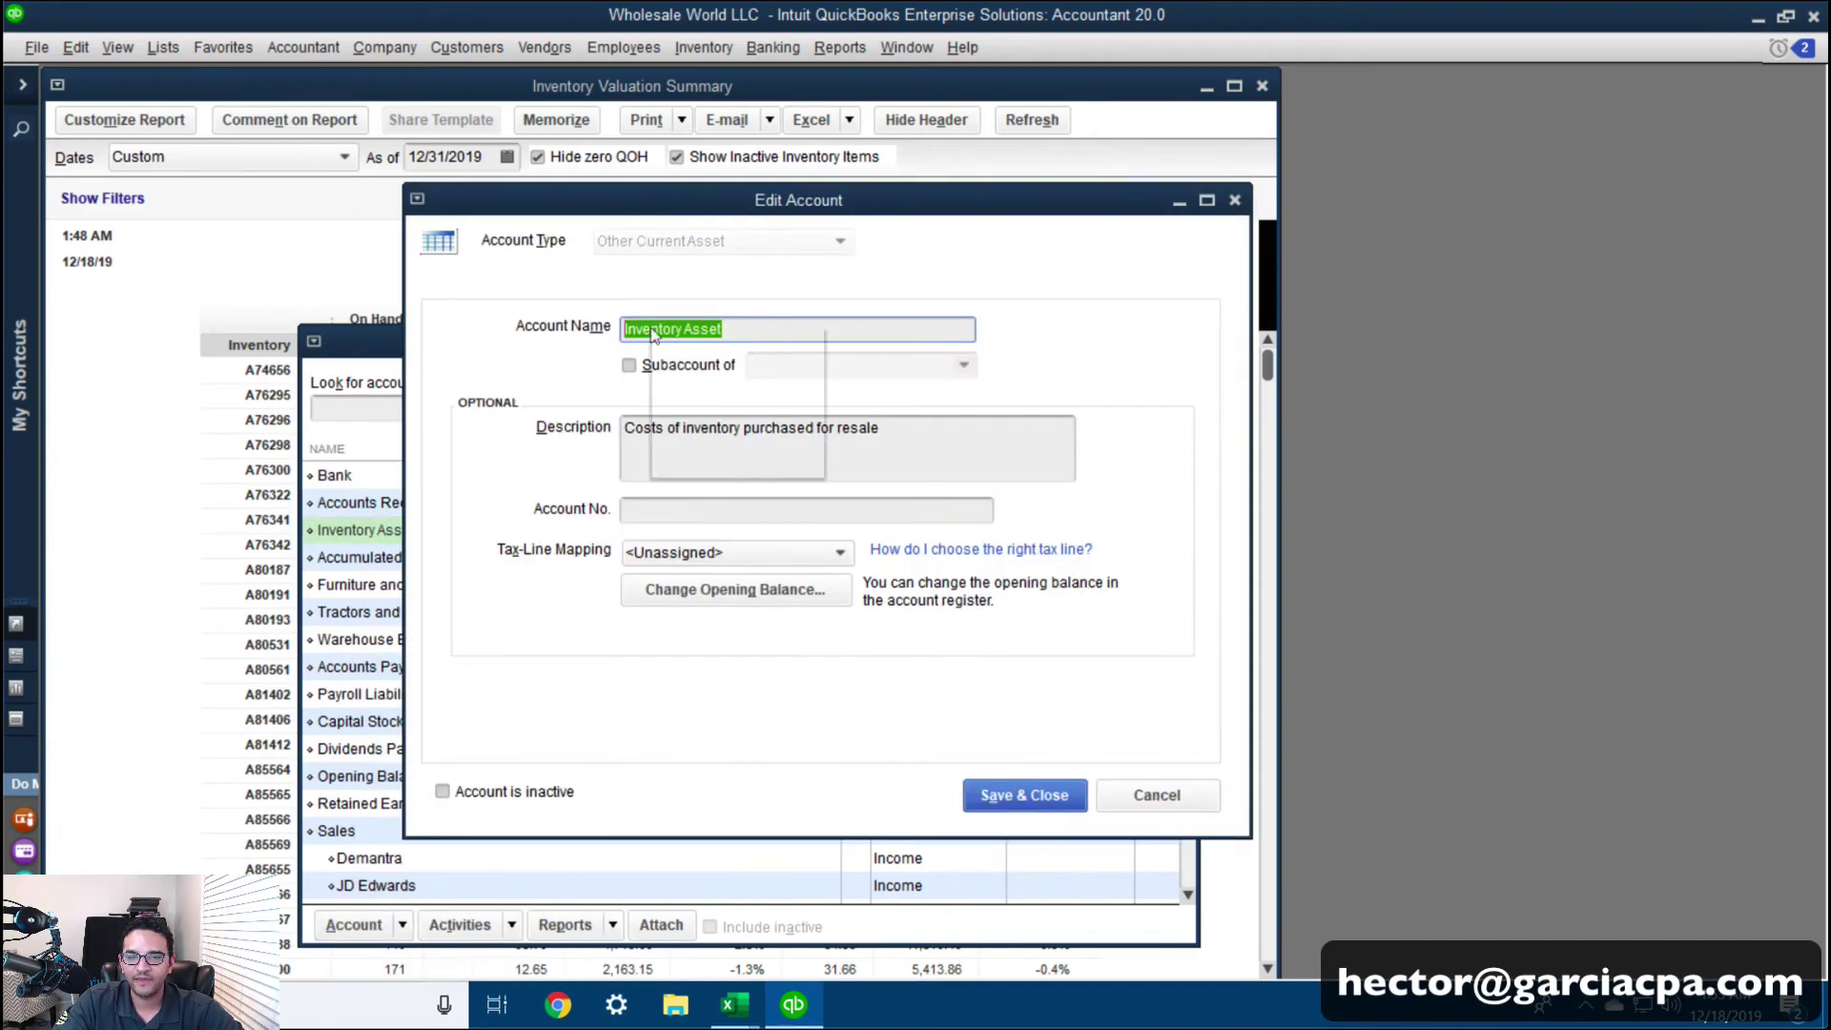
{"action": "left_click", "coordinate": [725, 410]}
{"action": "left_click", "coordinate": [1137, 806]}
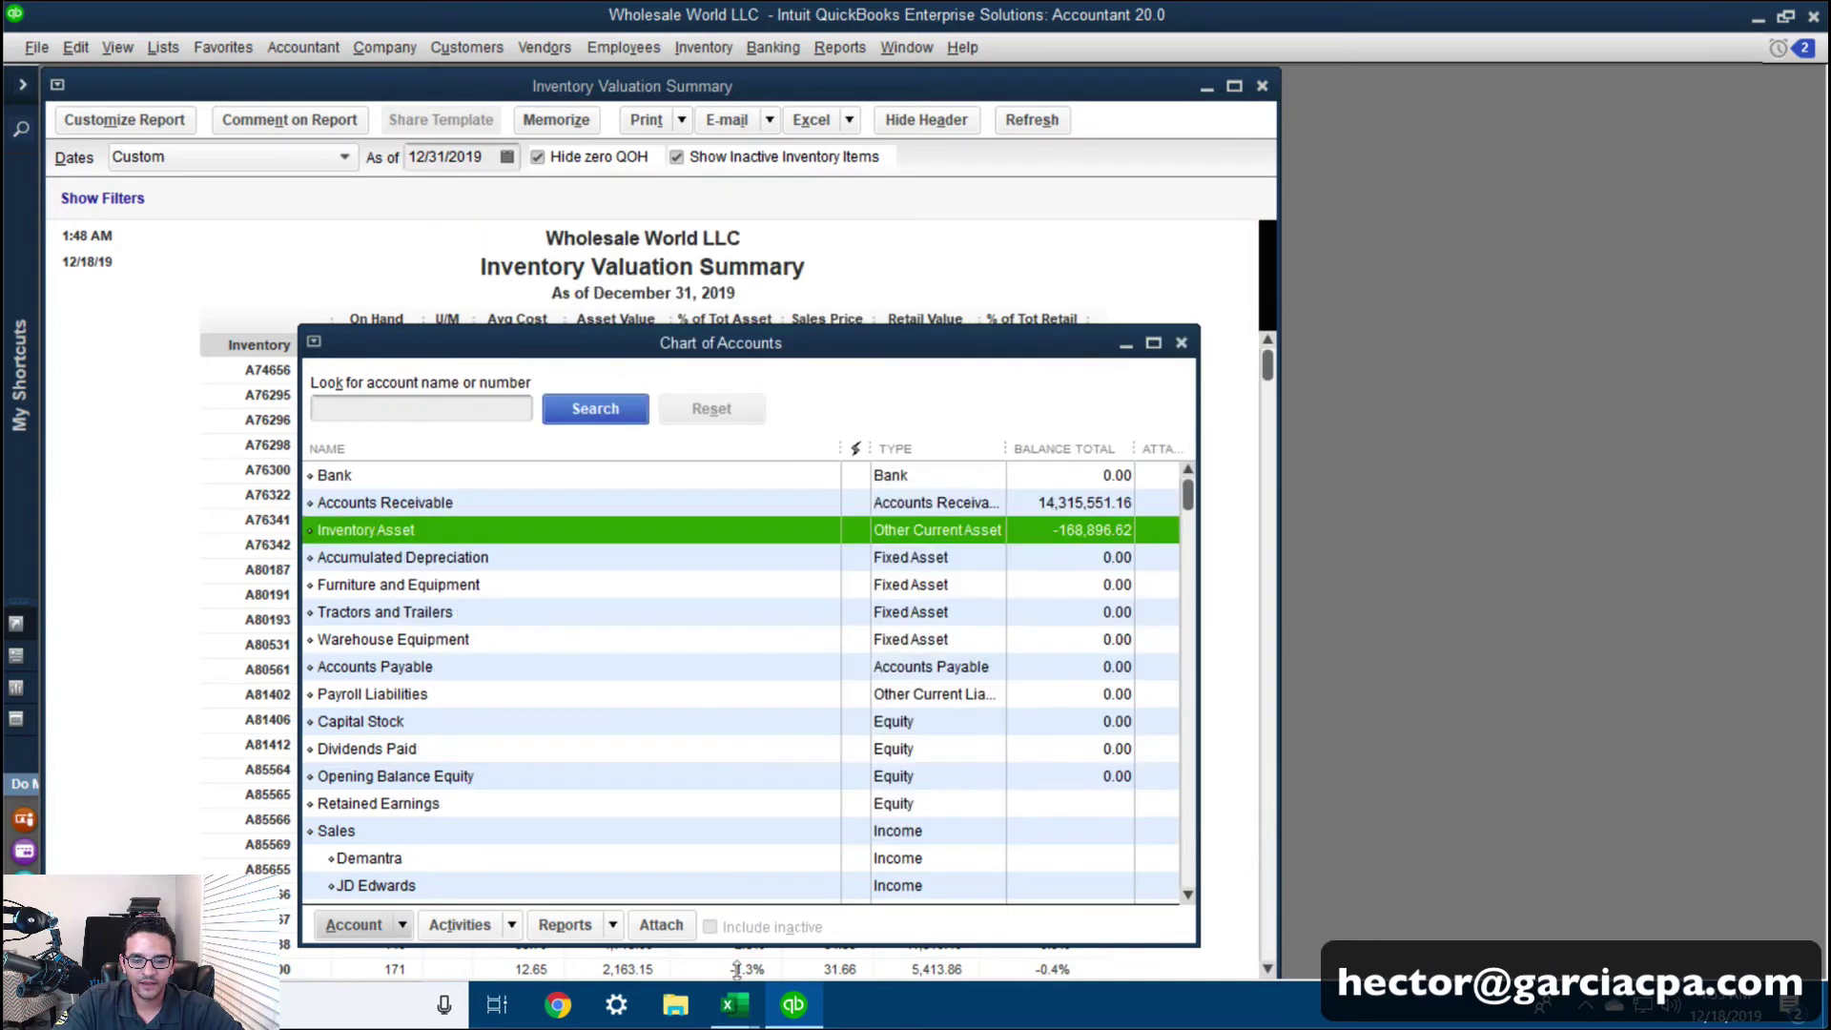
Switch to Inventory Adj QTY.xlsm and paste Inventory Asset as the Asset Account in E4
{"action": "mouse_move", "coordinate": [735, 1004]}
{"action": "left_click", "coordinate": [832, 873]}
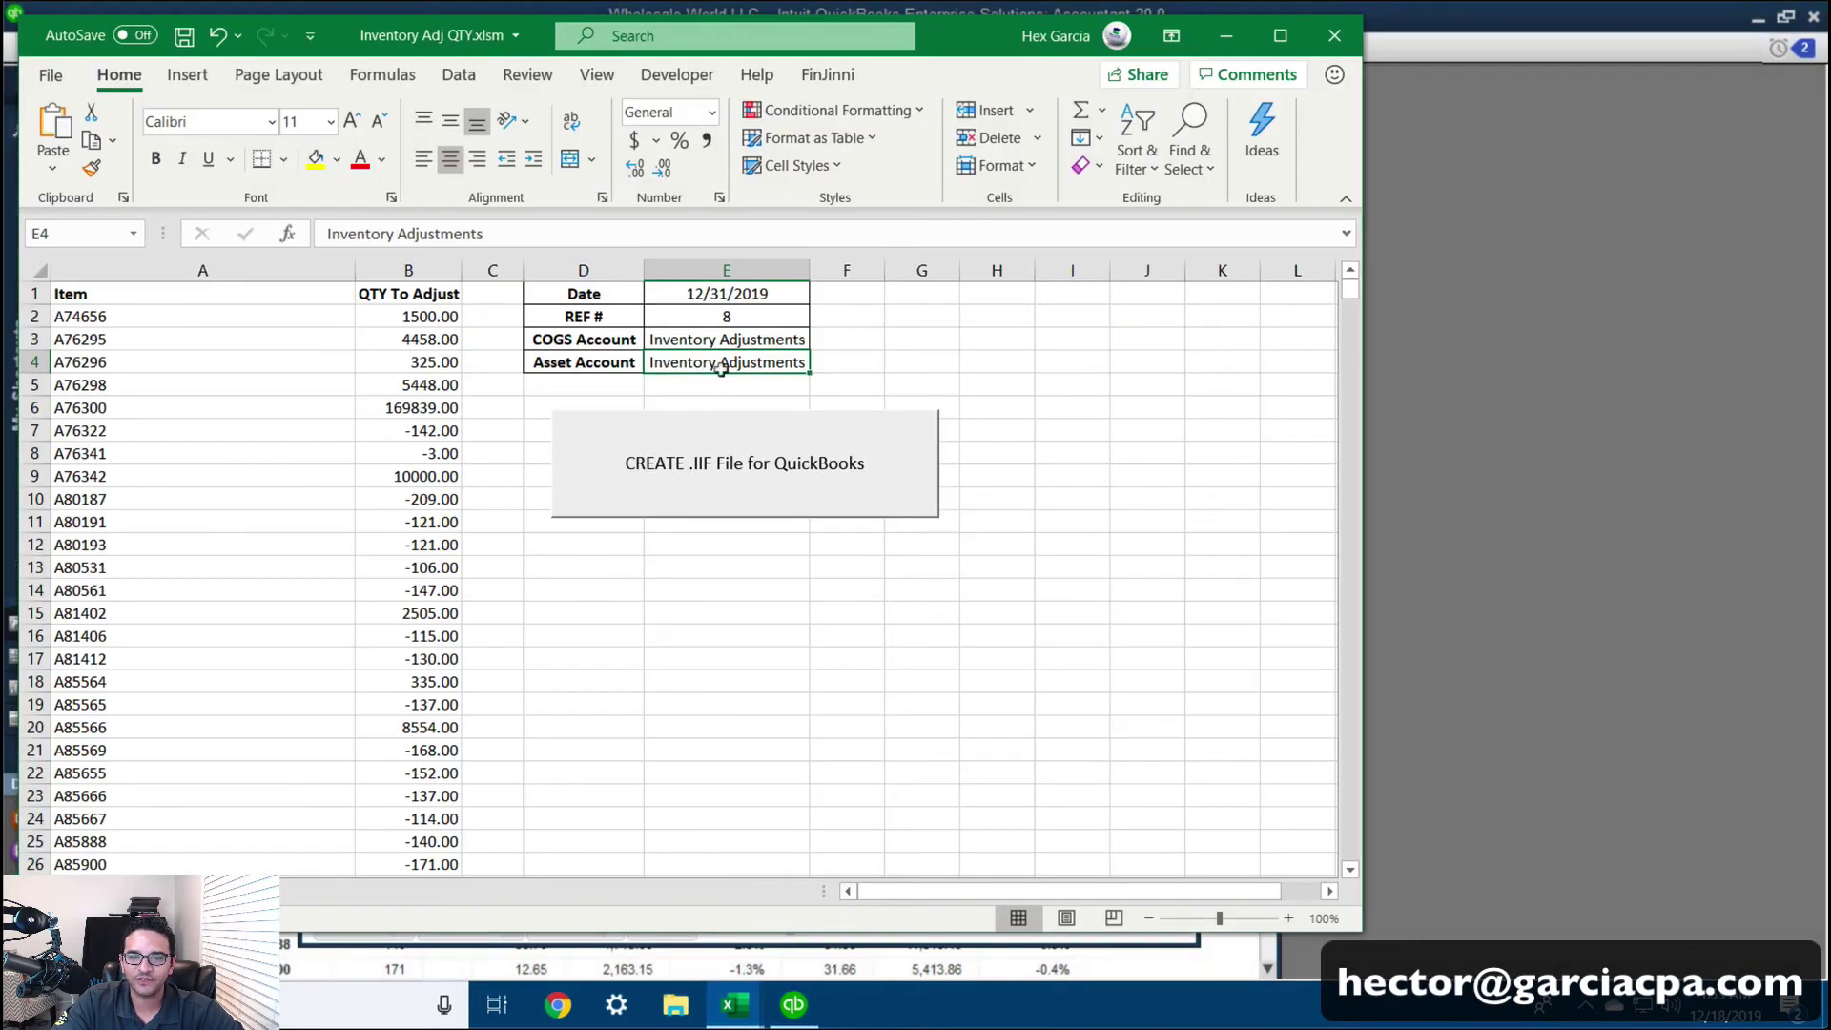
{"action": "key", "text": "Return"}
{"action": "right_click", "coordinate": [726, 360]}
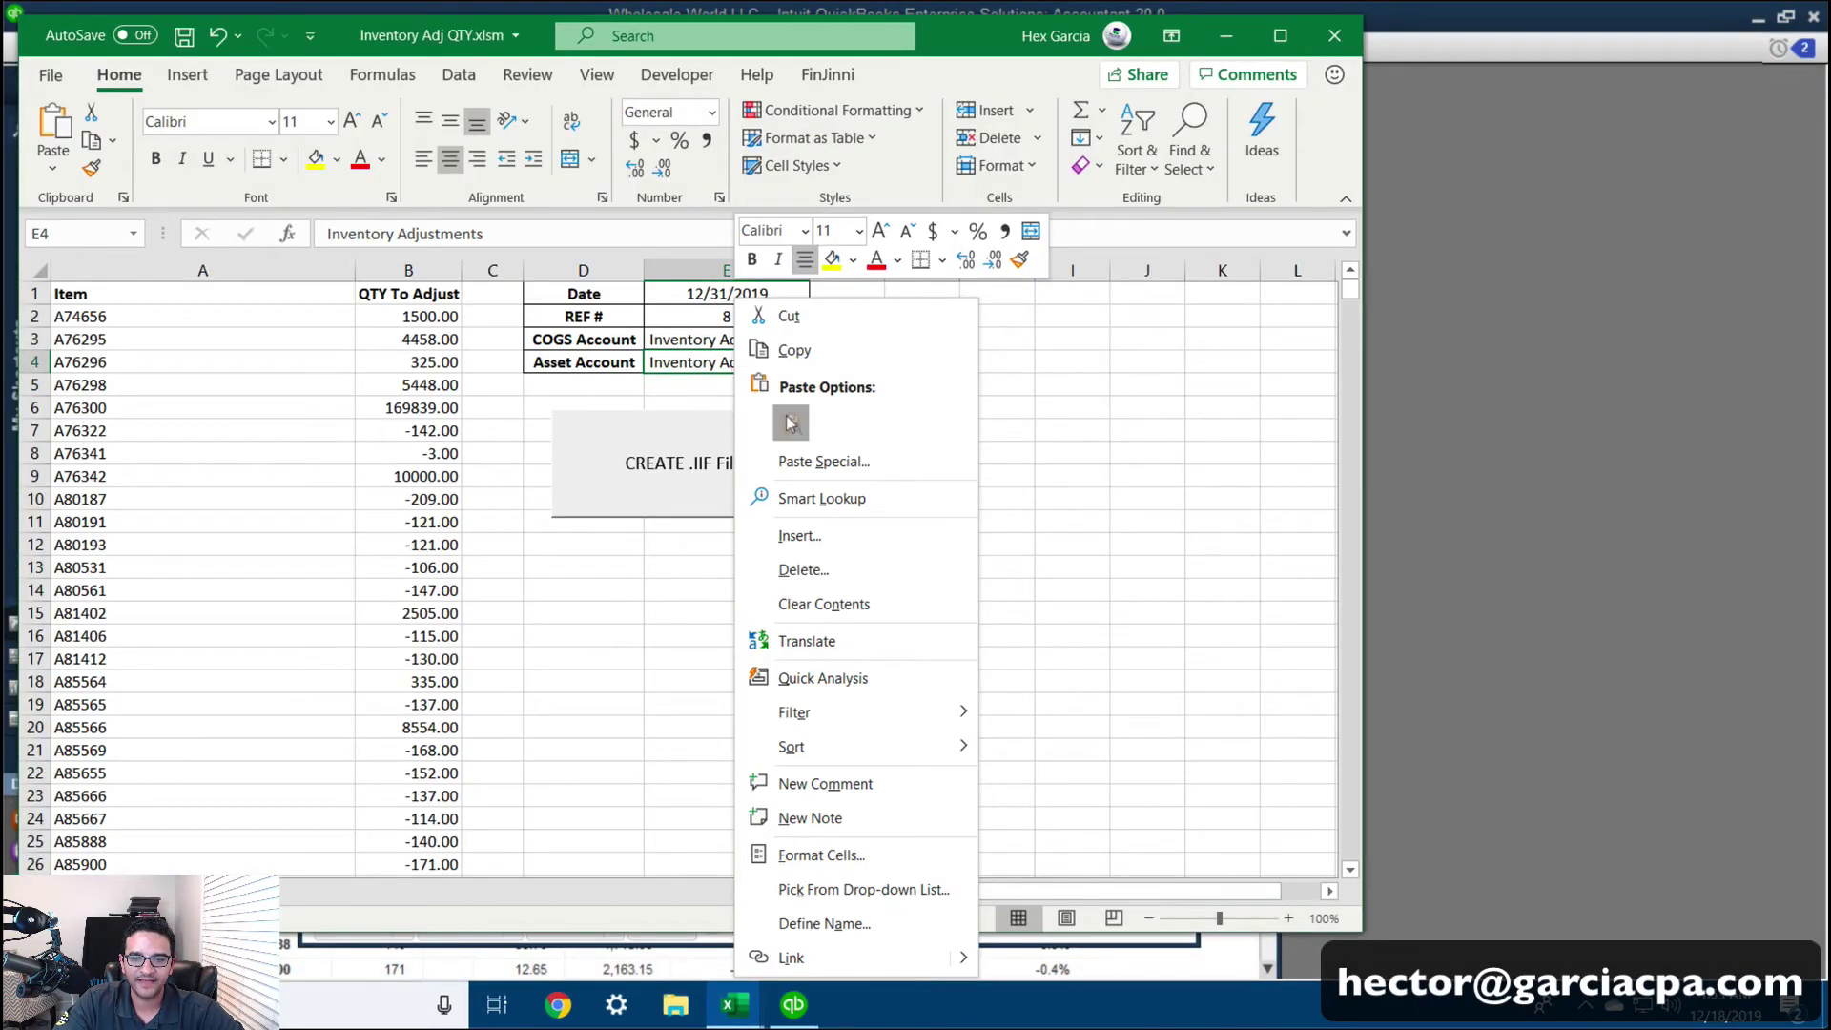
{"action": "left_click", "coordinate": [747, 362]}
{"action": "left_click", "coordinate": [648, 679]}
{"action": "left_click_drag", "start_coordinate": [583, 363], "coordinate": [725, 362]}
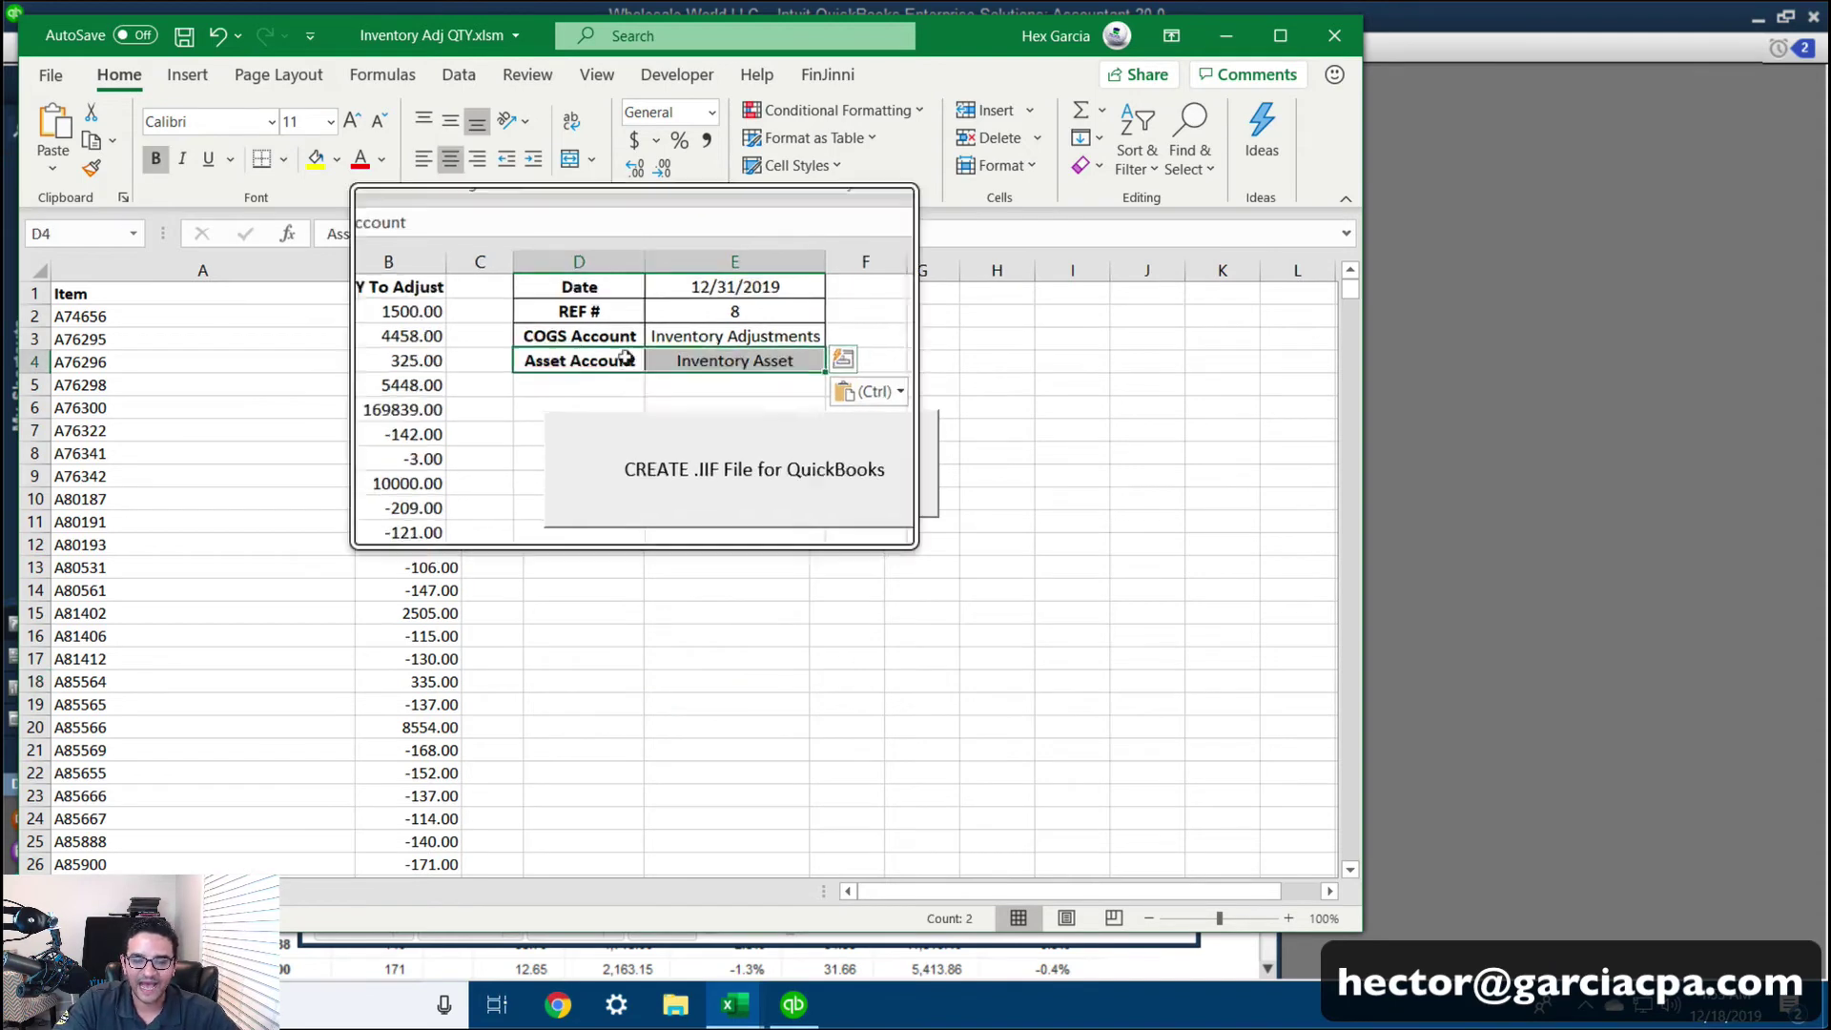
{"action": "key", "text": "ctrl"}
{"action": "left_click", "coordinate": [722, 332]}
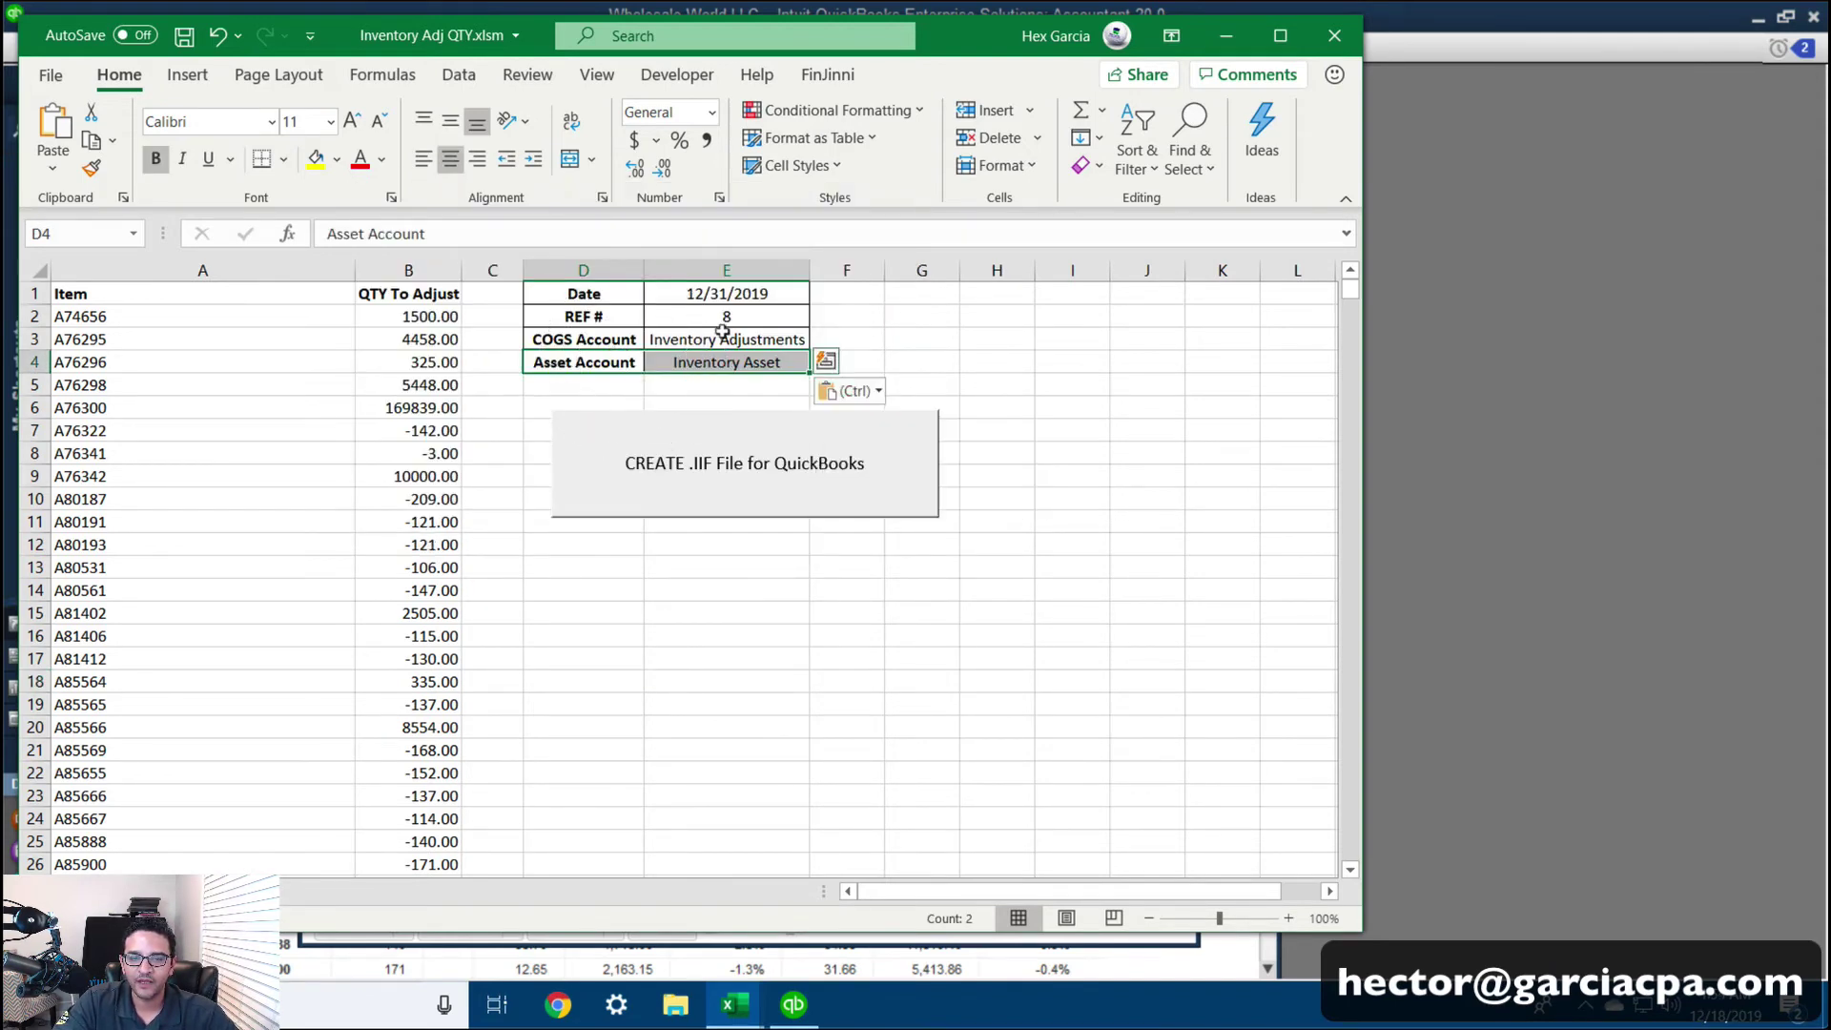
{"action": "left_click", "coordinate": [722, 332]}
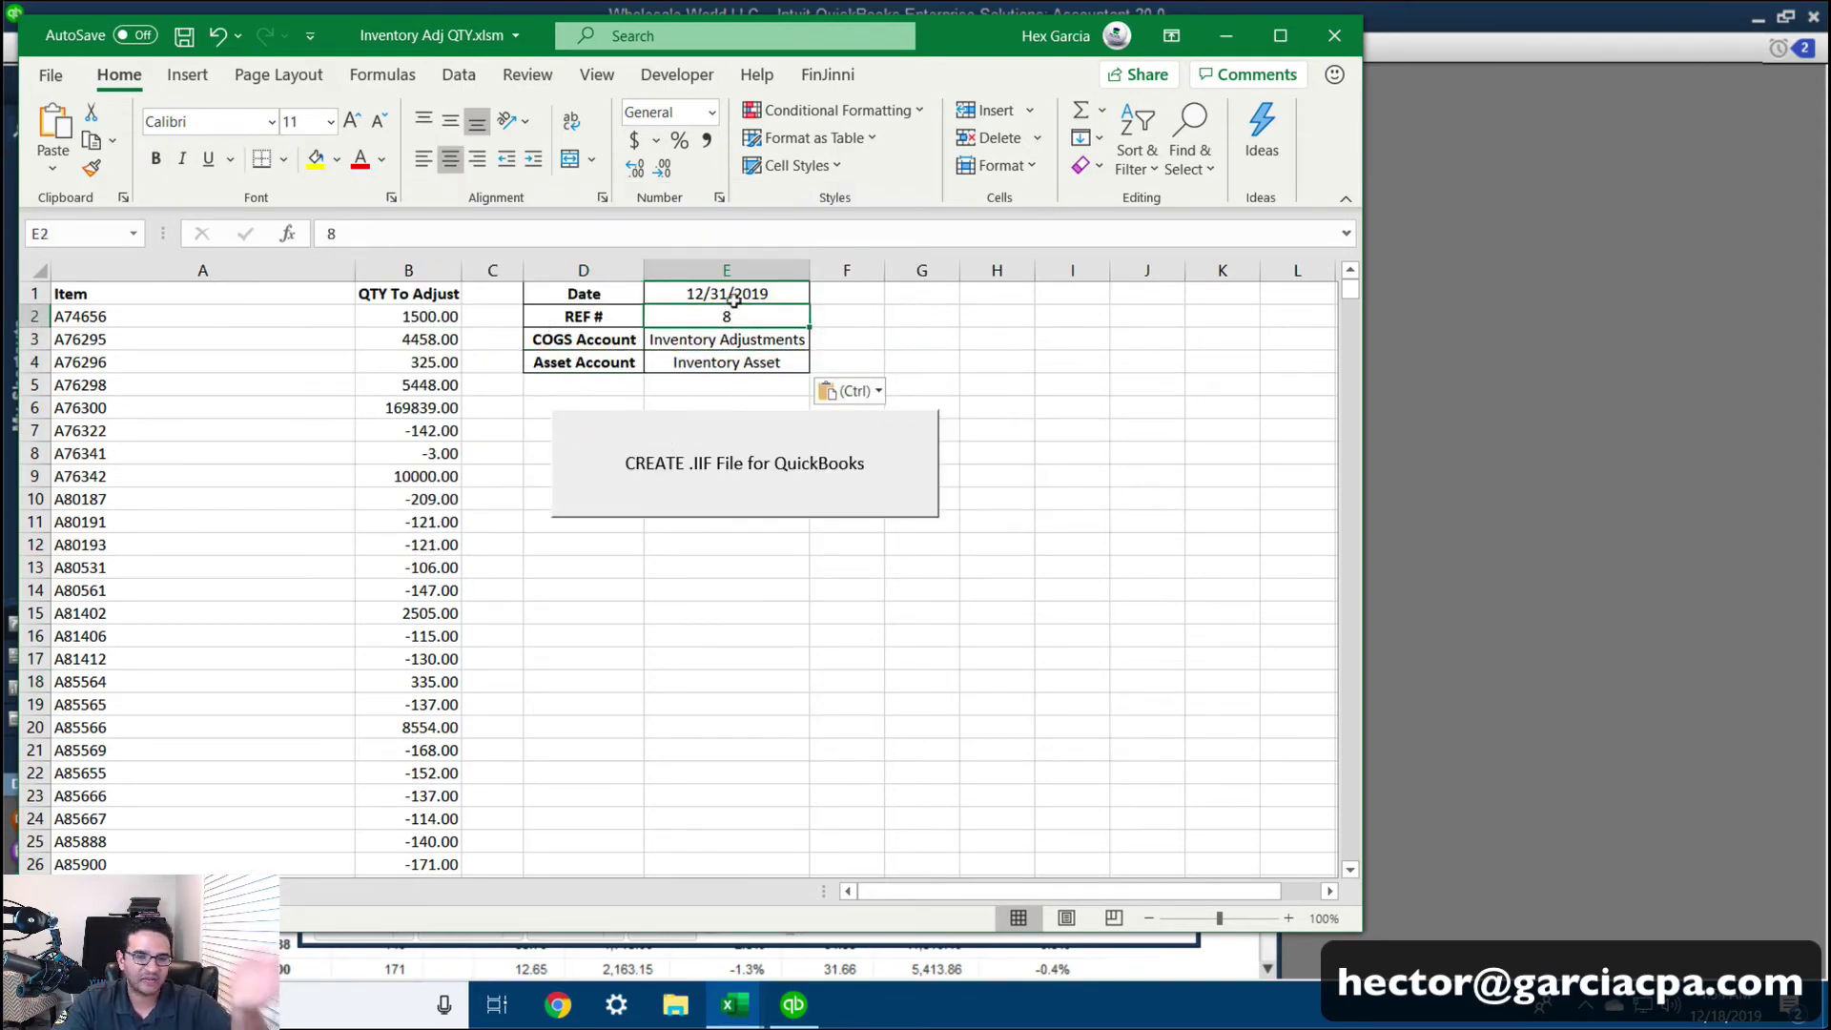
{"action": "left_click", "coordinate": [753, 294]}
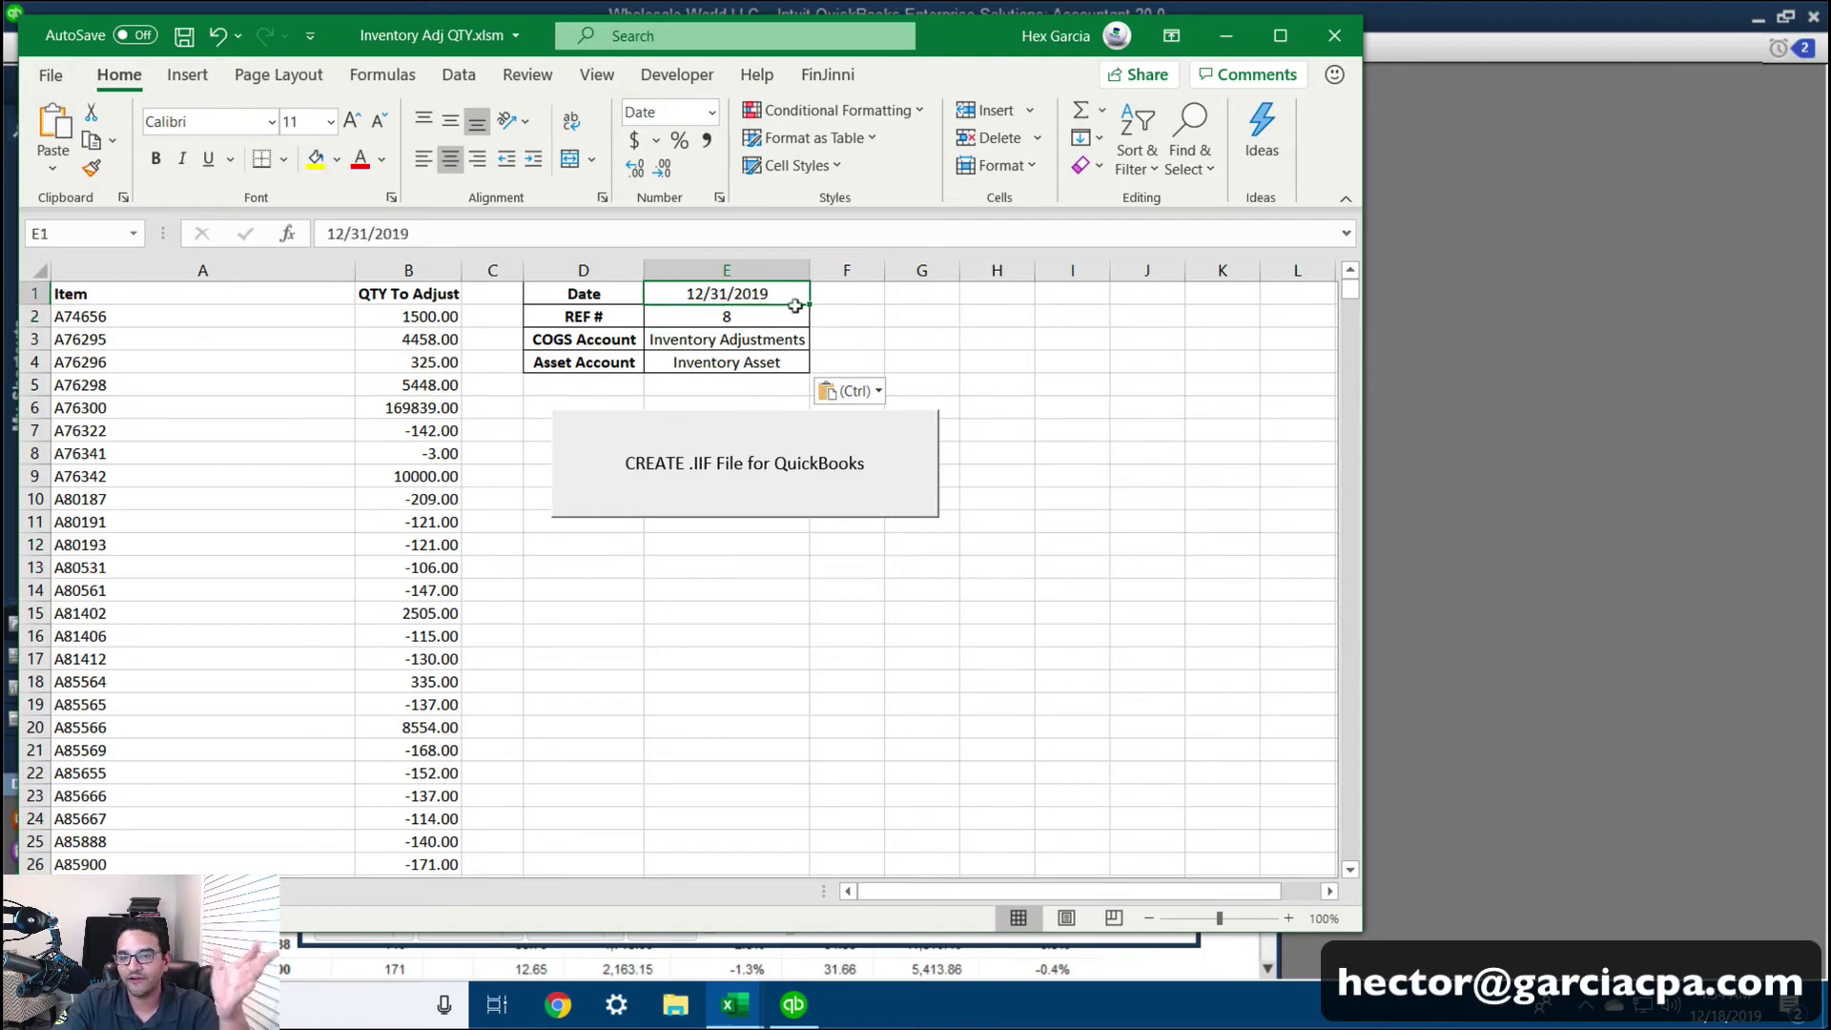
{"action": "left_click", "coordinate": [996, 566]}
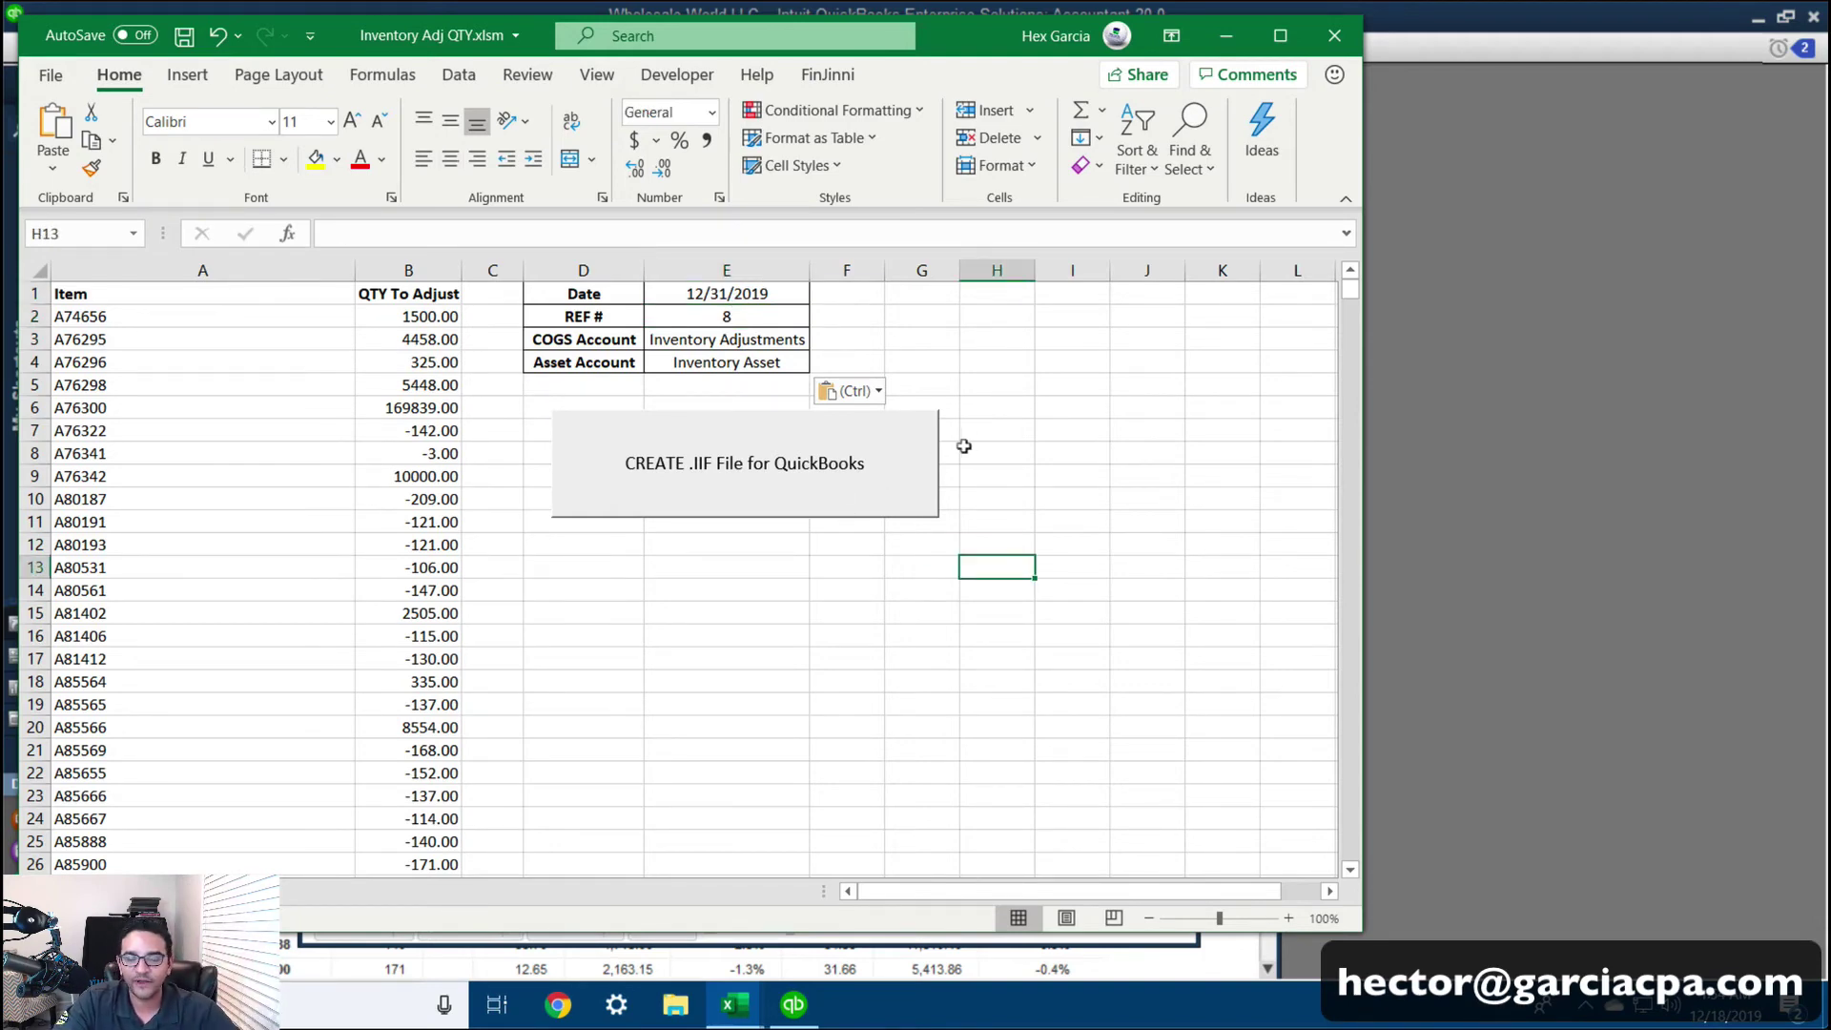
Create the QuickBooks IIF file with the proposed data range $A$1:$Z$581 and save it on the Desktop as MAGICAL IIF ADJUSTMENT TO ZERO OUT
{"action": "left_click", "coordinate": [719, 465]}
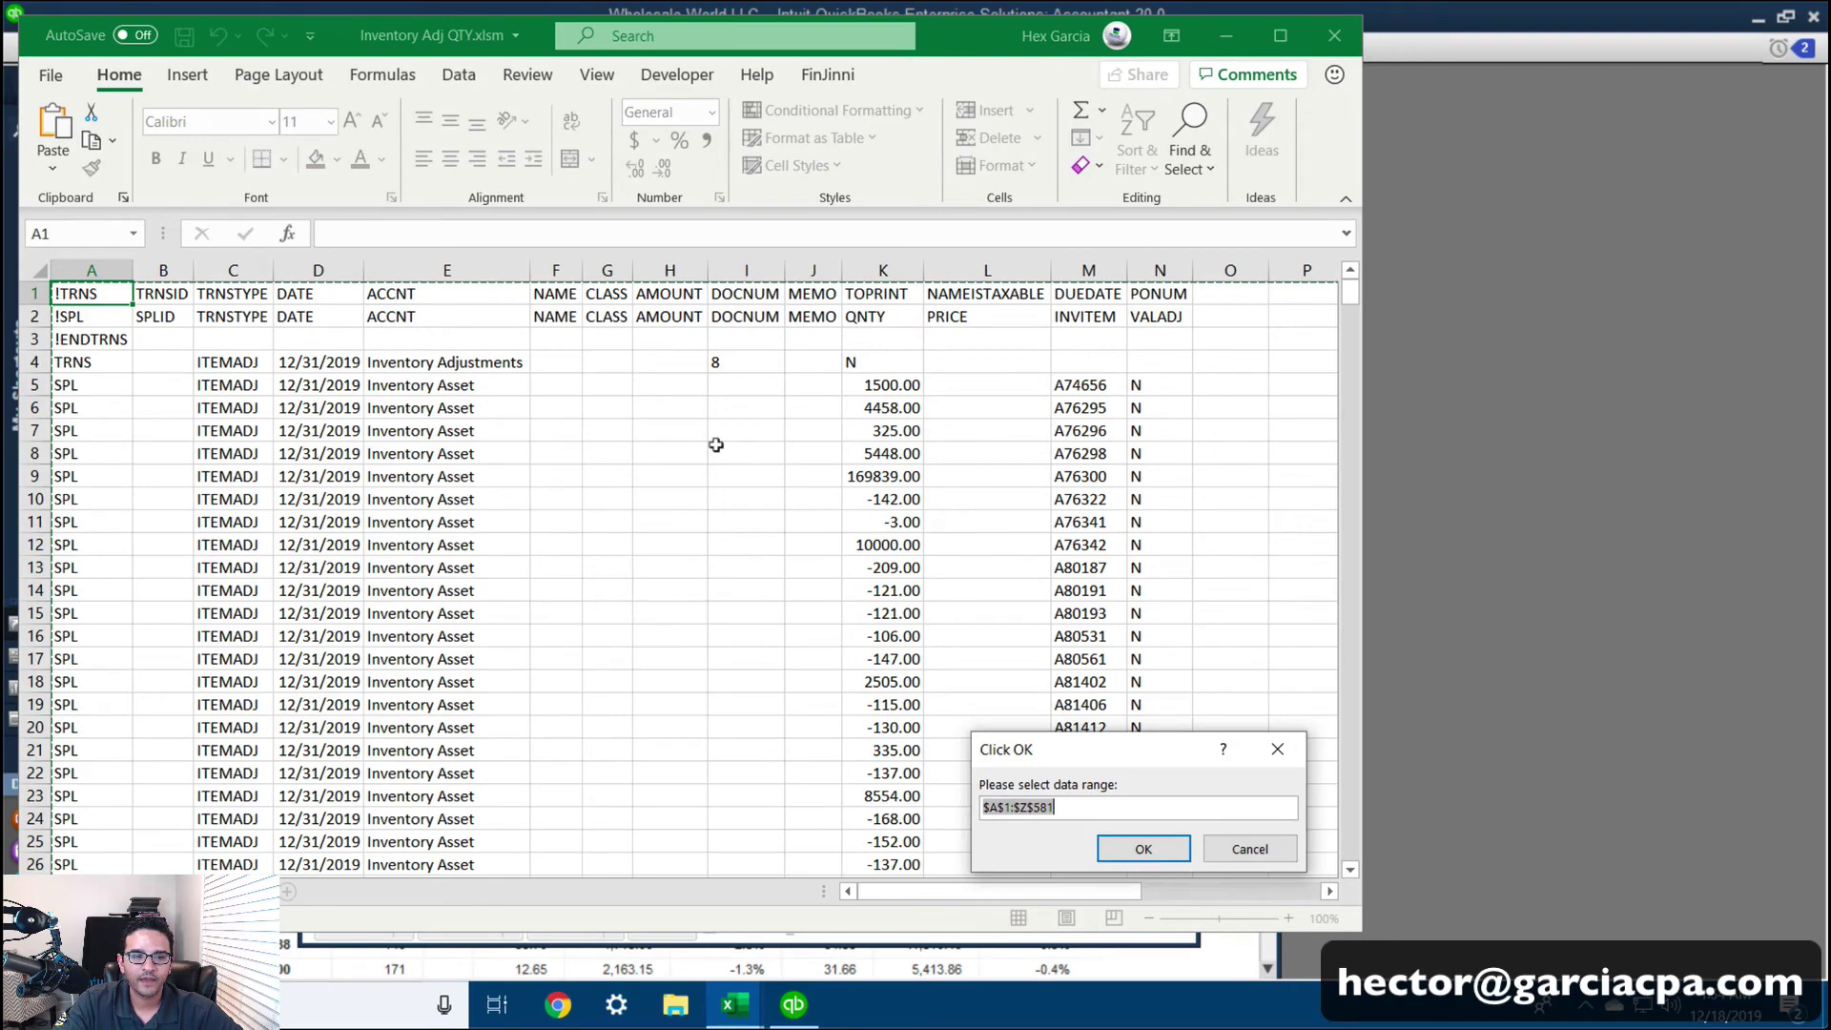
{"action": "left_click", "coordinate": [1143, 848]}
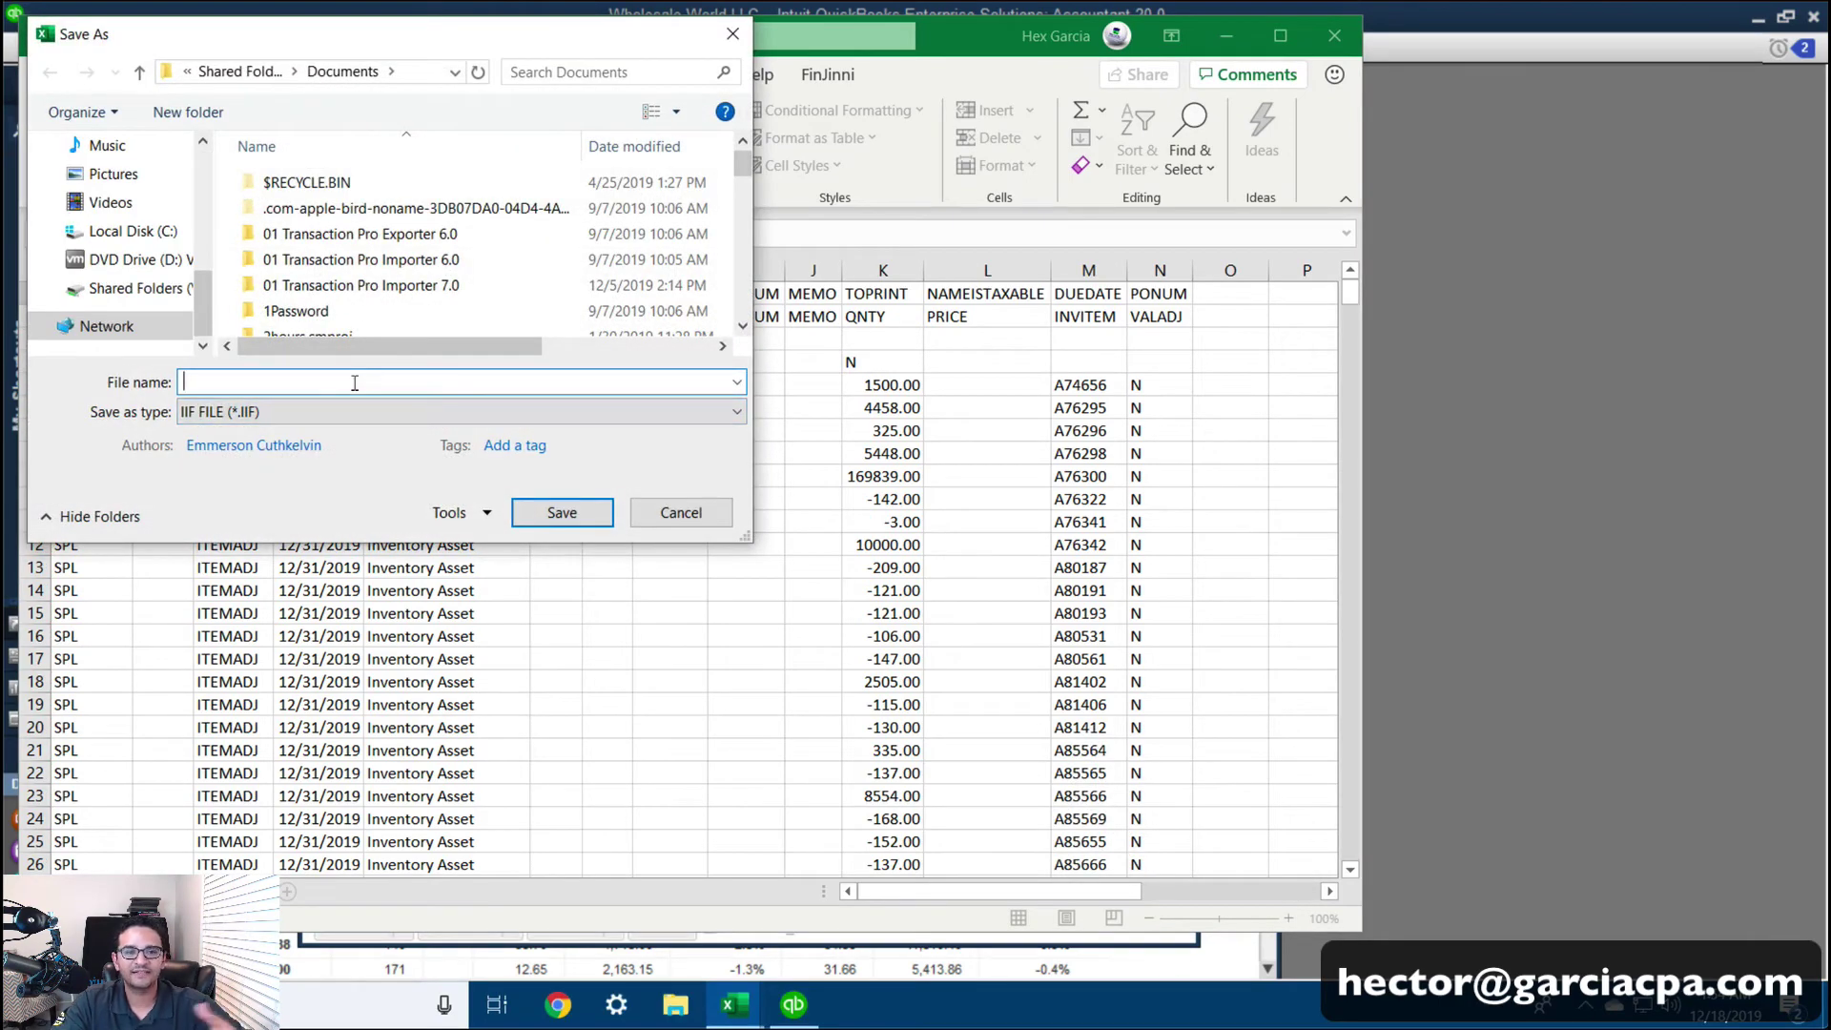
{"action": "left_click_drag", "start_coordinate": [203, 304], "coordinate": [218, 178]}
{"action": "left_click", "coordinate": [114, 222]}
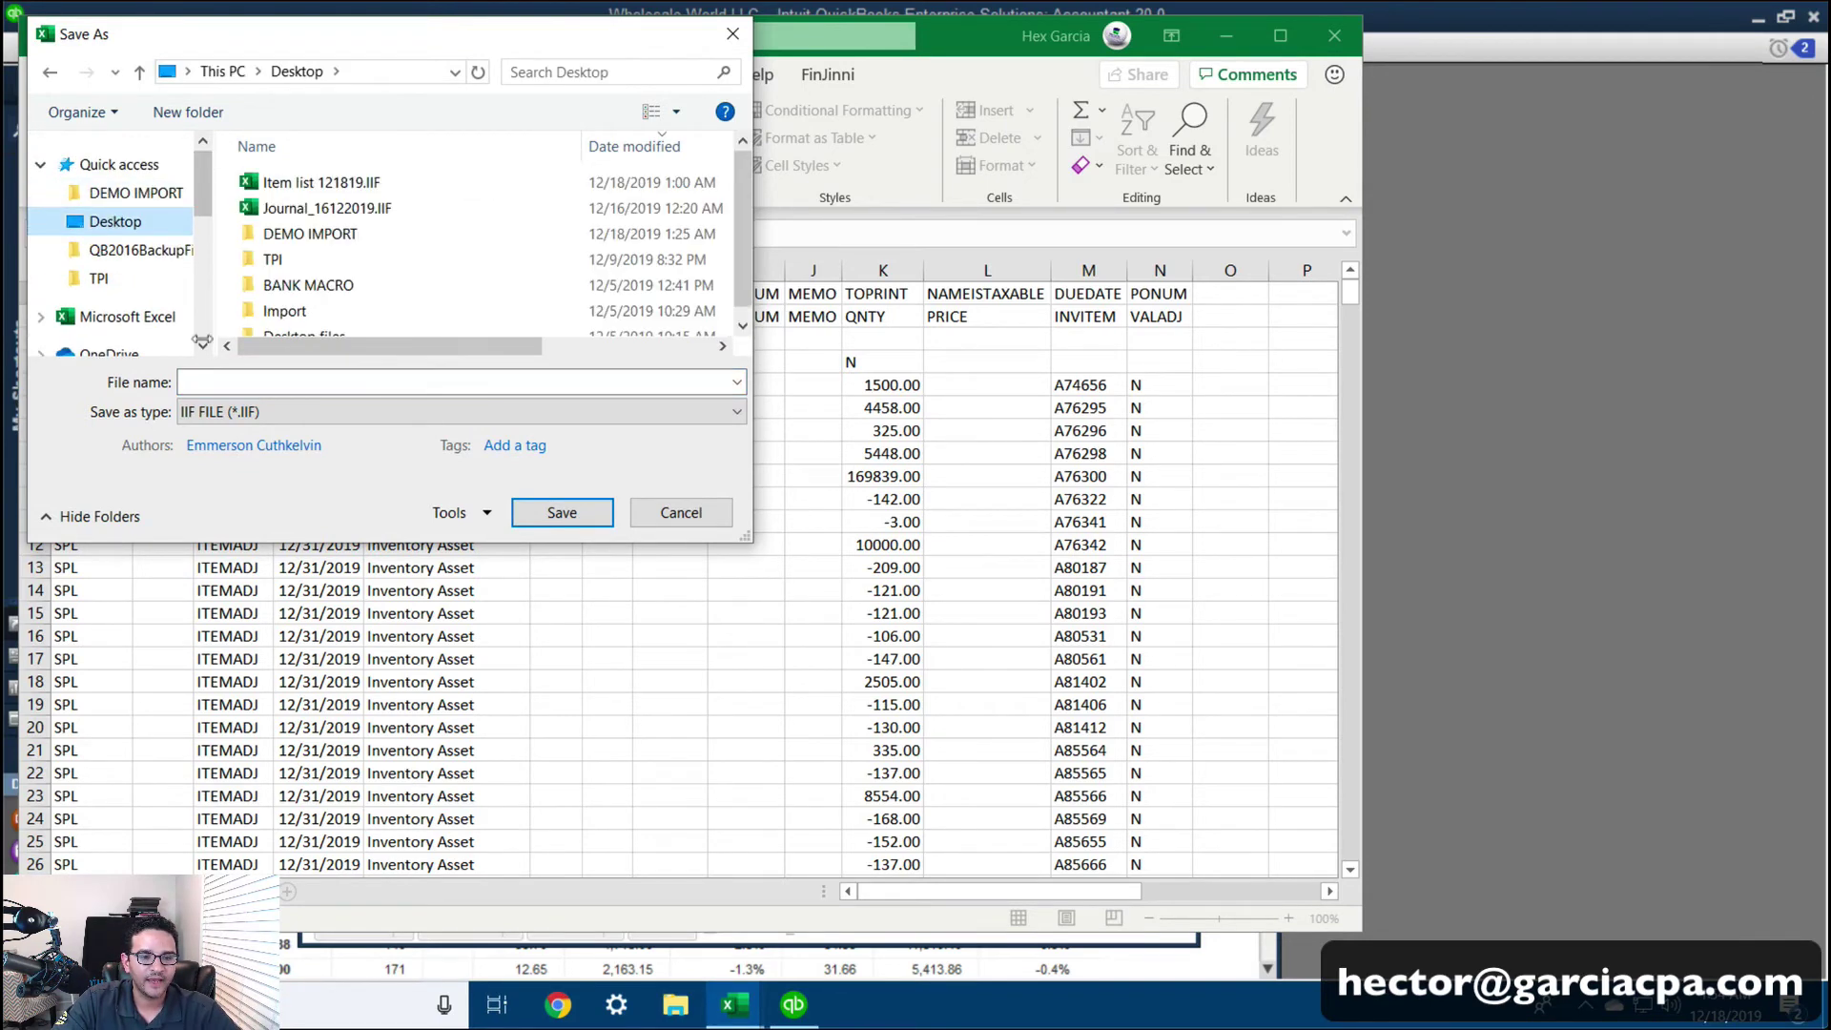
{"action": "left_click", "coordinate": [225, 385]}
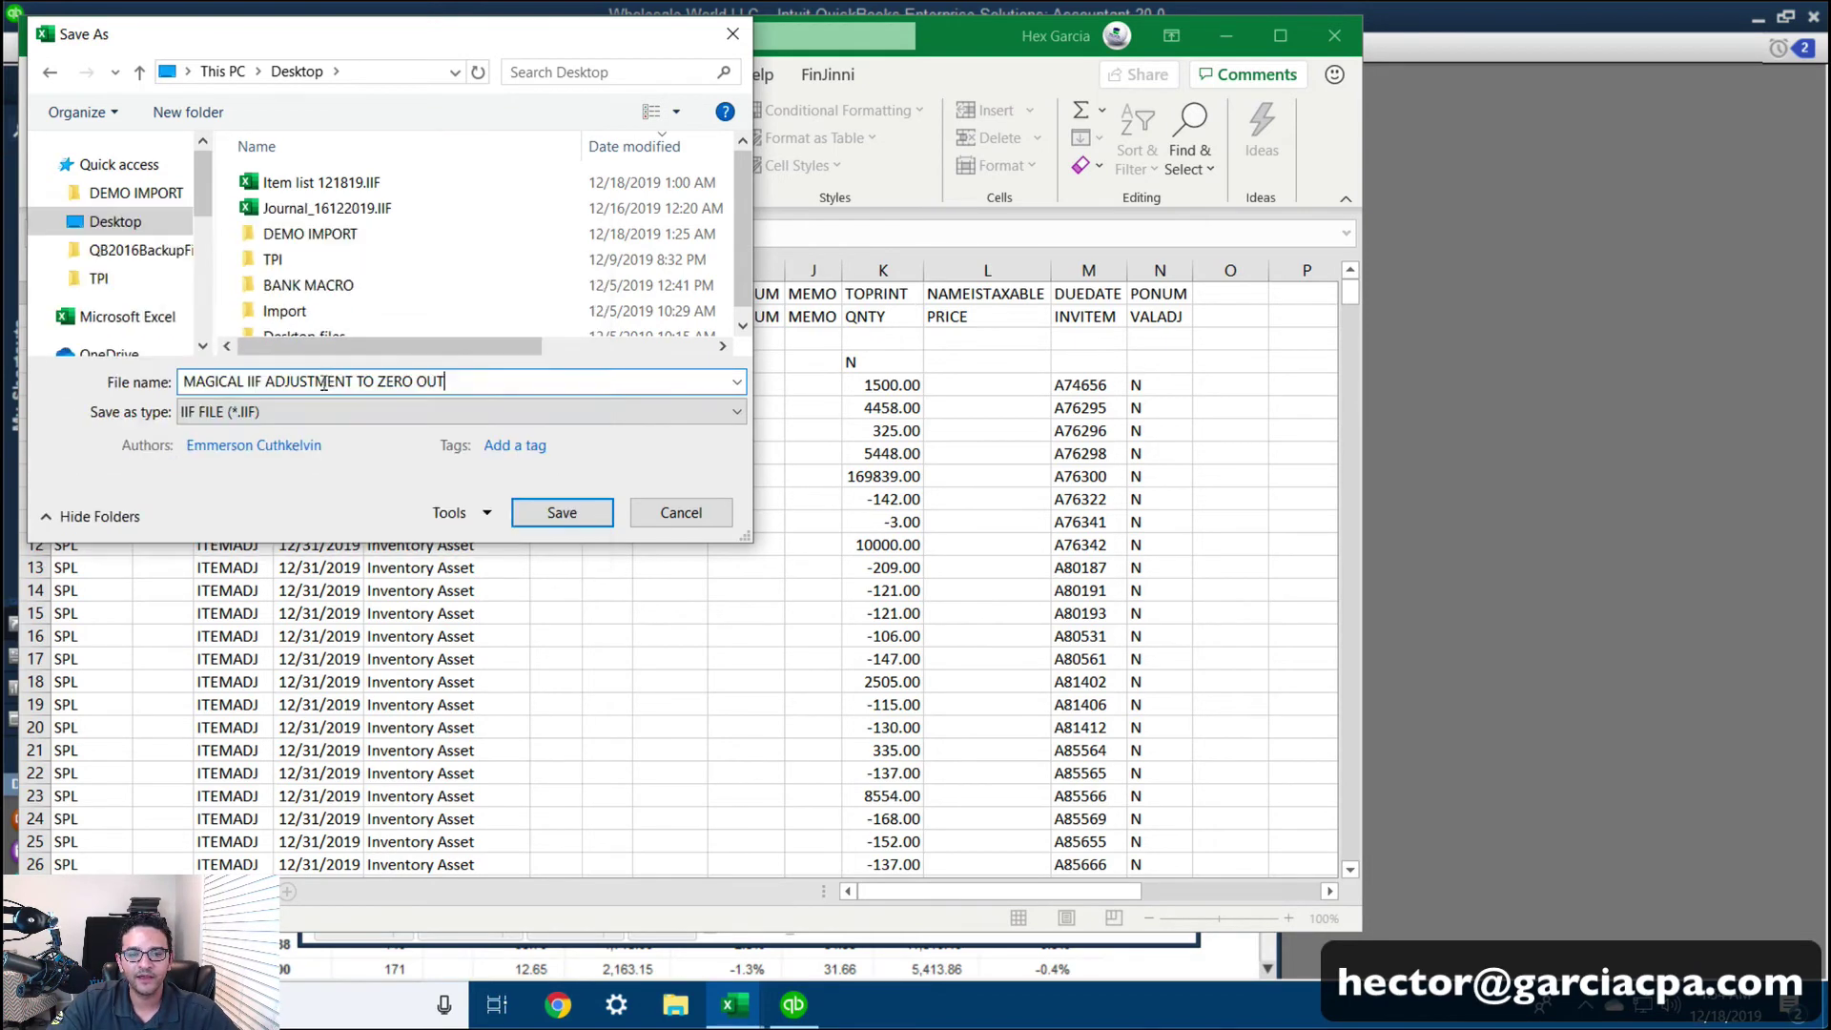
{"action": "left_click", "coordinate": [560, 512]}
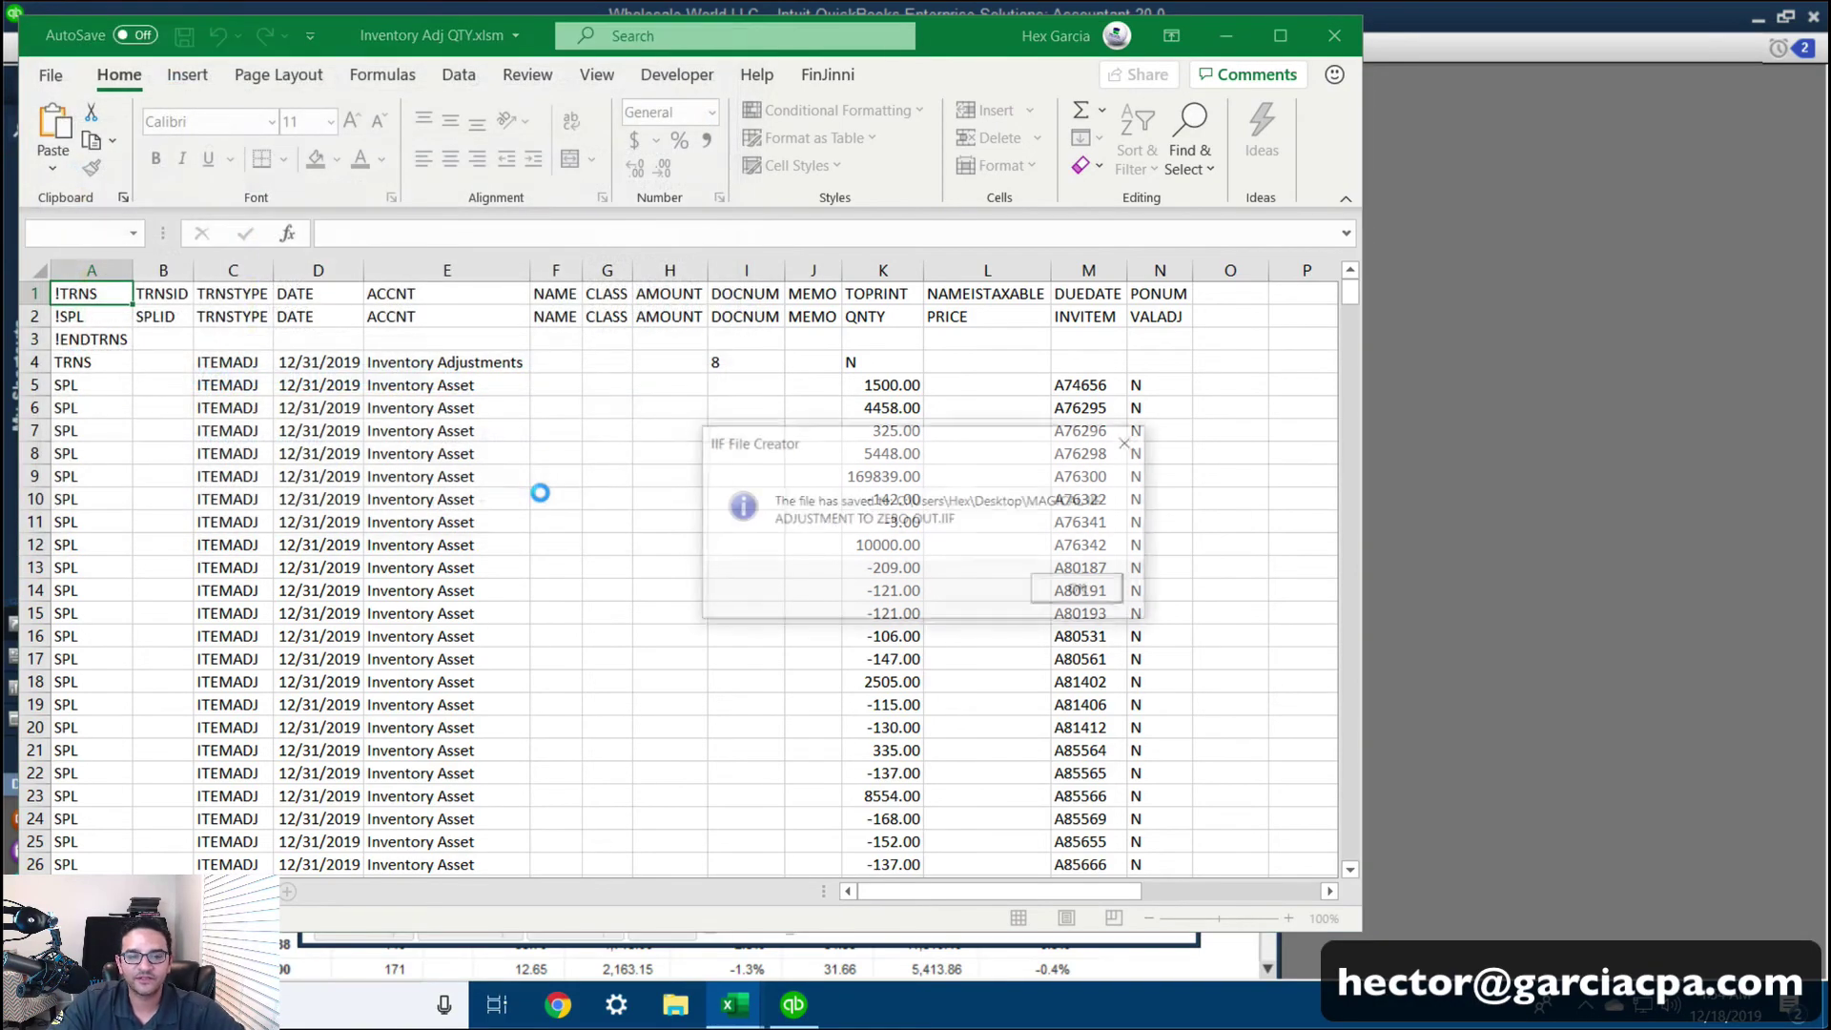
{"action": "left_click", "coordinate": [1080, 591]}
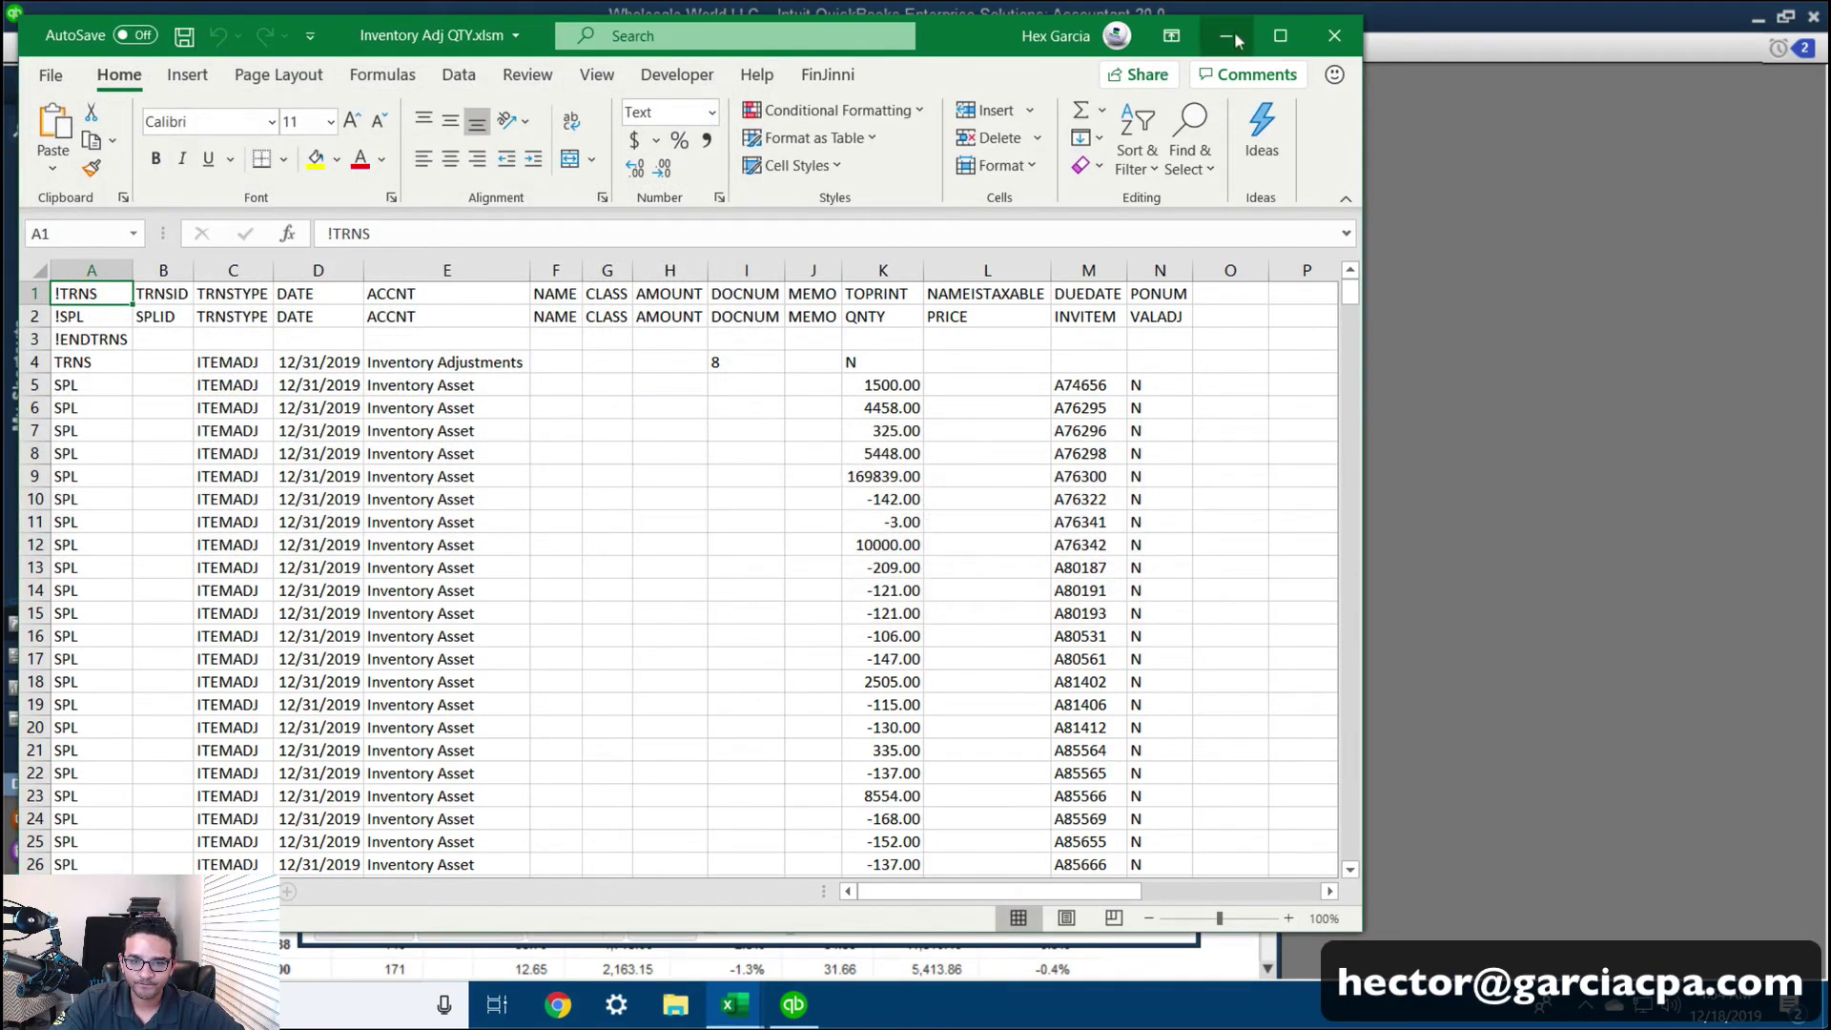
Close Inventory Adj QTY.xlsm without saving its changes and switch back to the Inventory Valuation Summary in QuickBooks
{"action": "left_click", "coordinate": [1334, 35]}
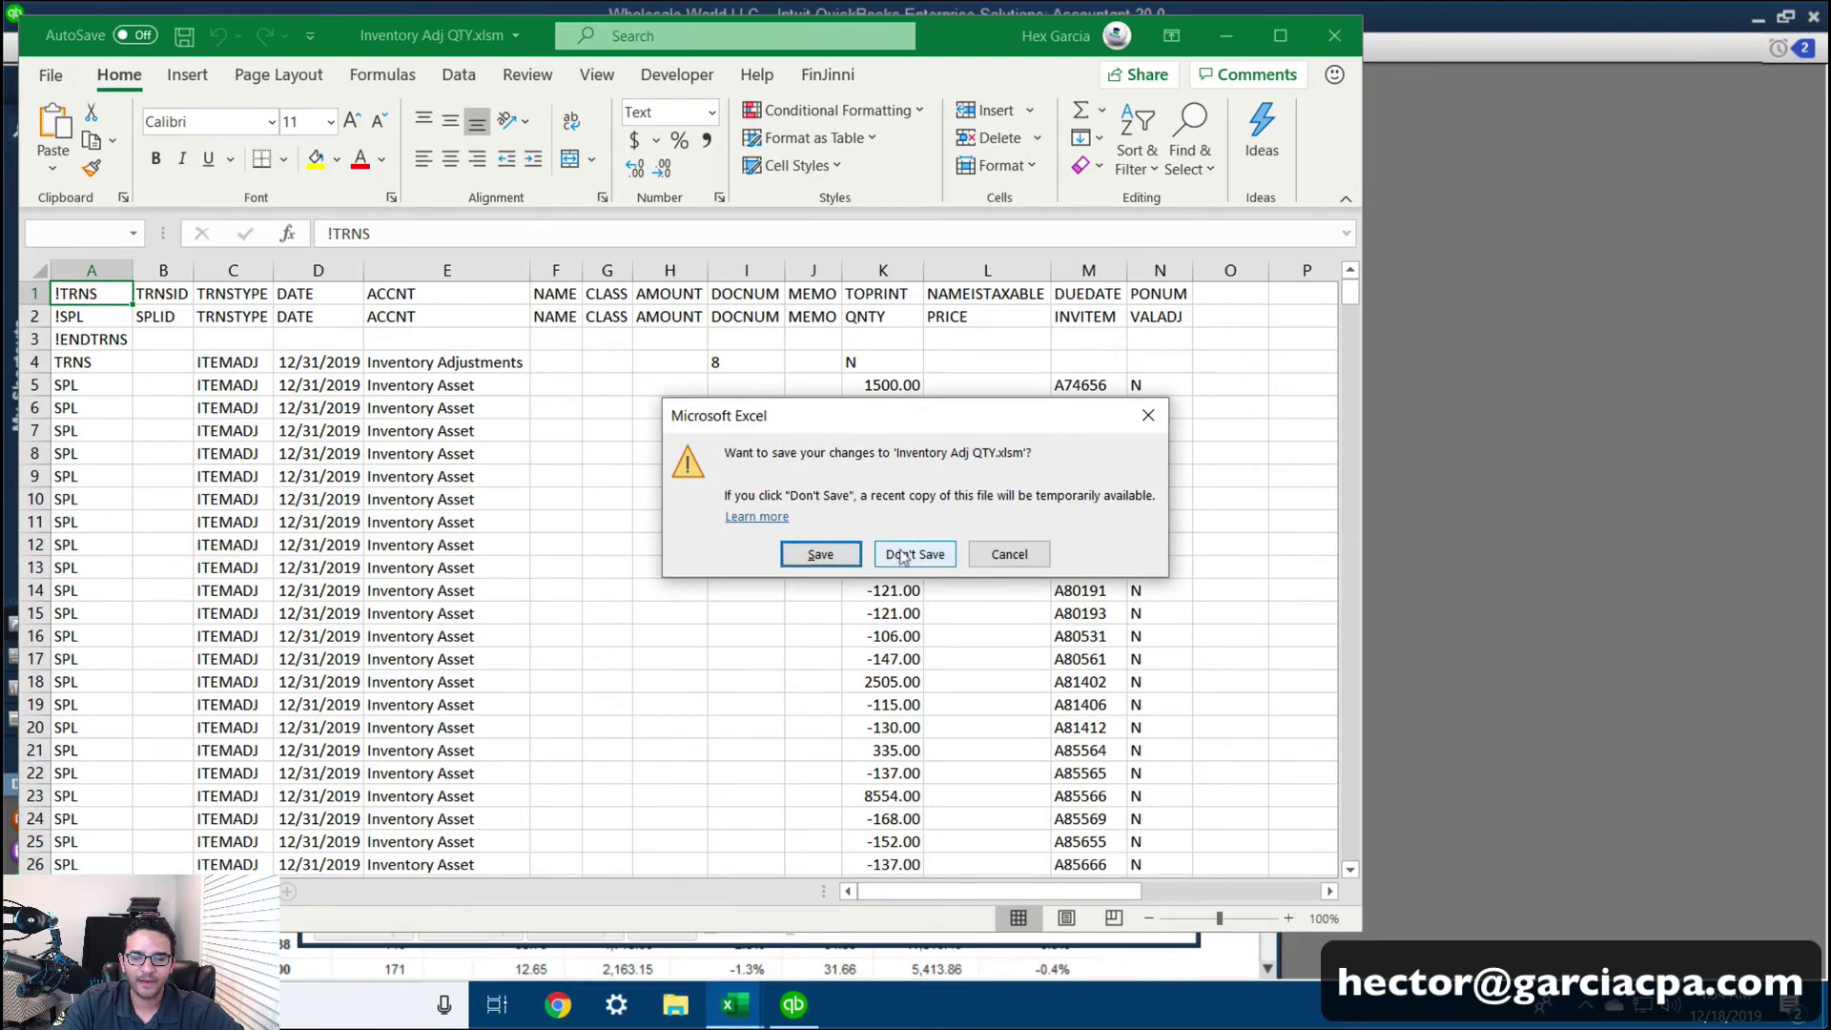
{"action": "left_click", "coordinate": [912, 554]}
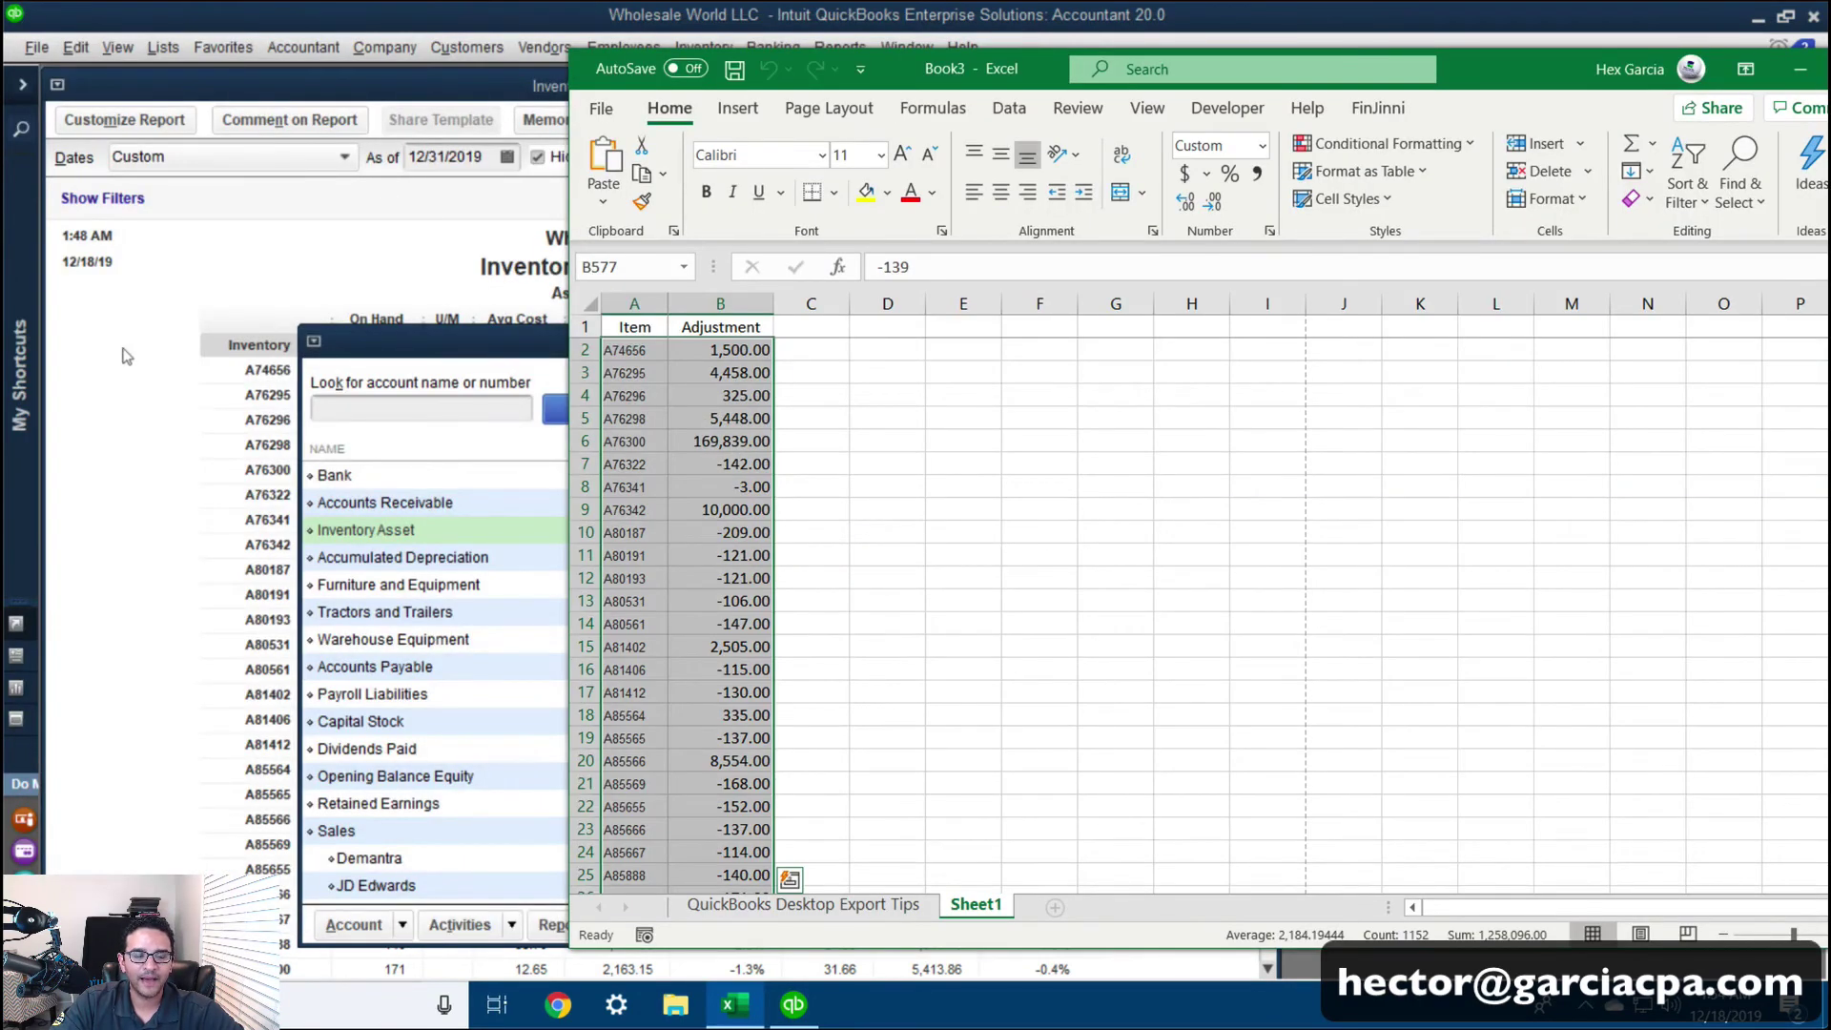
{"action": "left_click", "coordinate": [140, 408]}
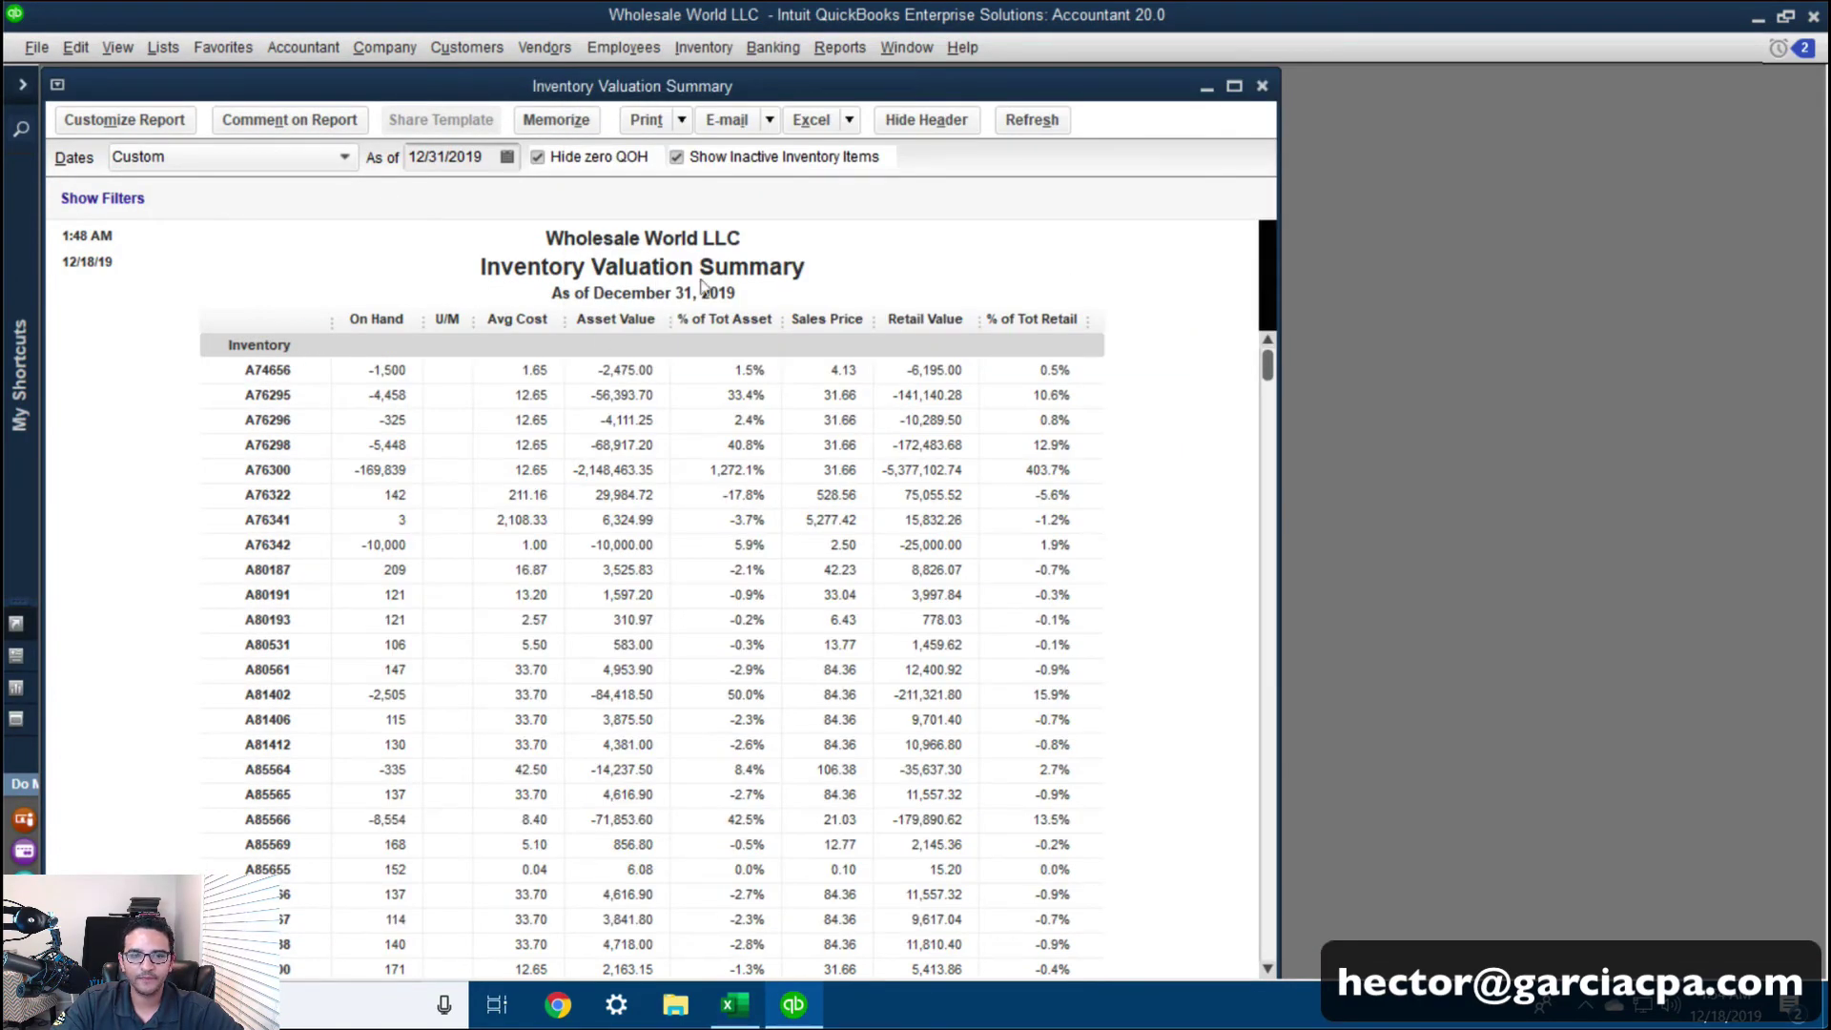
Start an IIF file import in QuickBooks and allow all open windows to be closed for it
{"action": "left_click", "coordinate": [36, 47]}
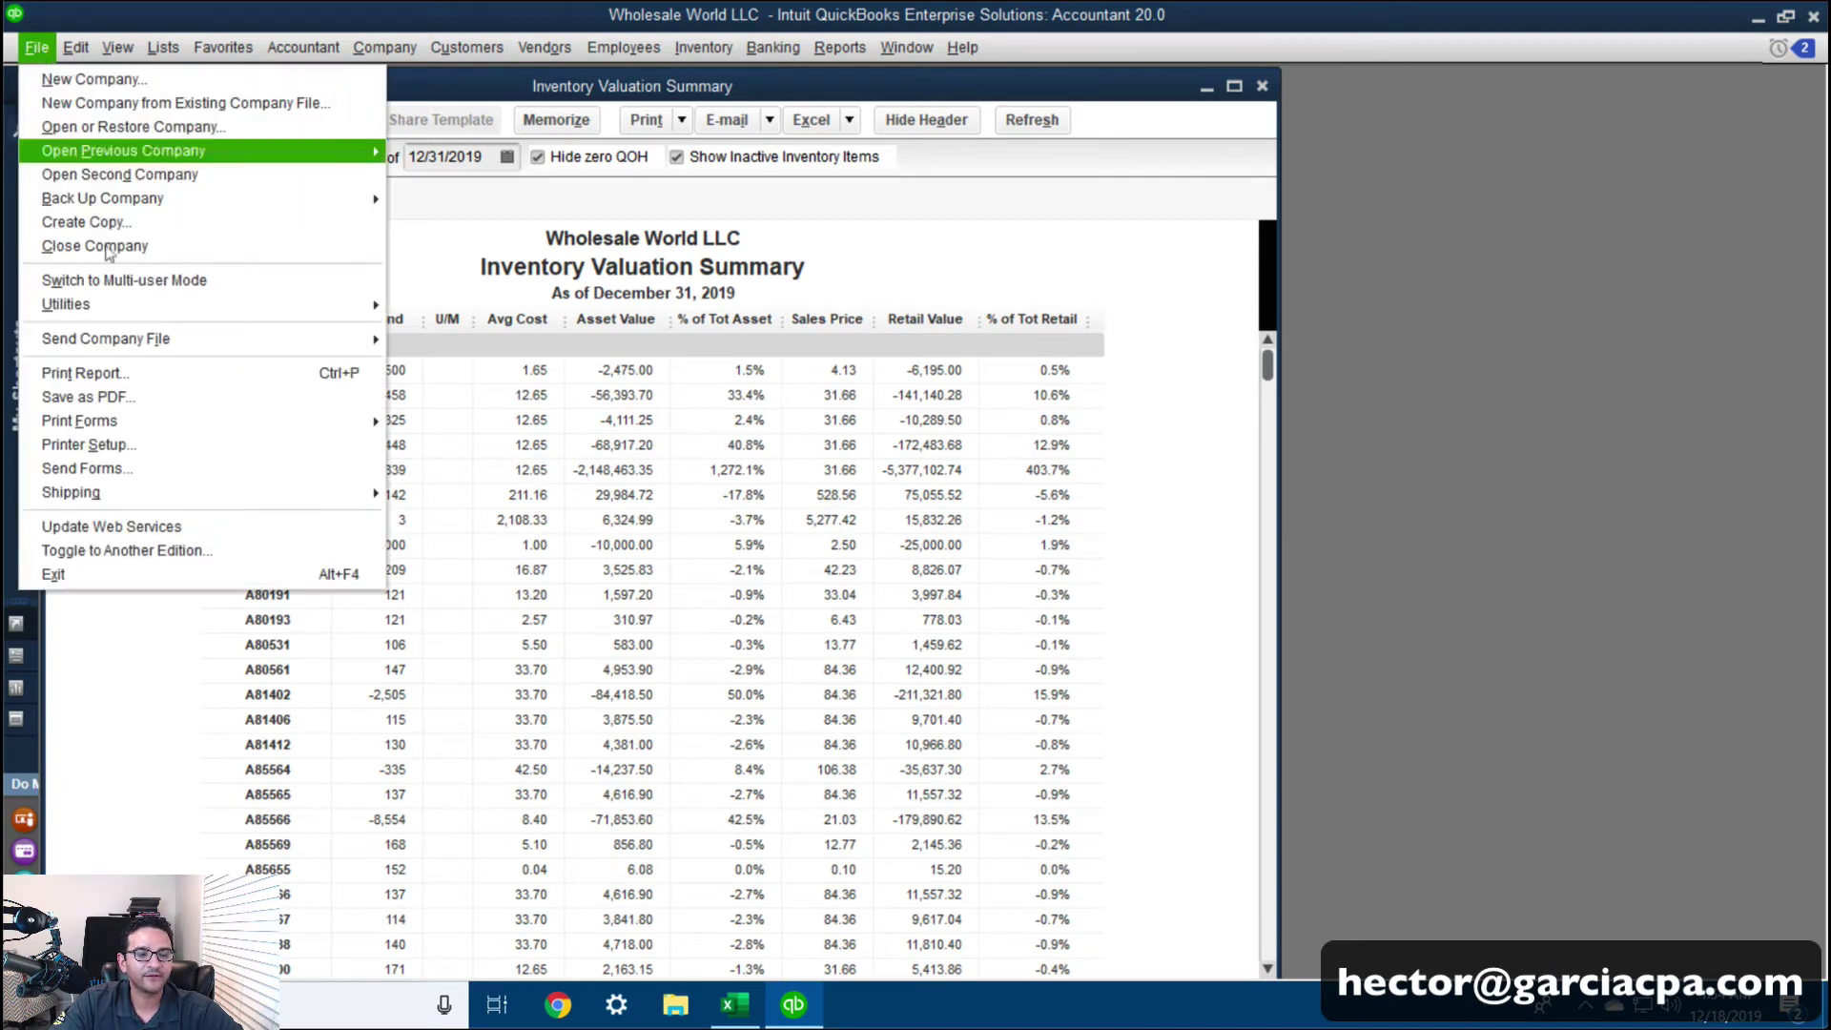
{"action": "mouse_move", "coordinate": [130, 314]}
{"action": "mouse_move", "coordinate": [466, 308]}
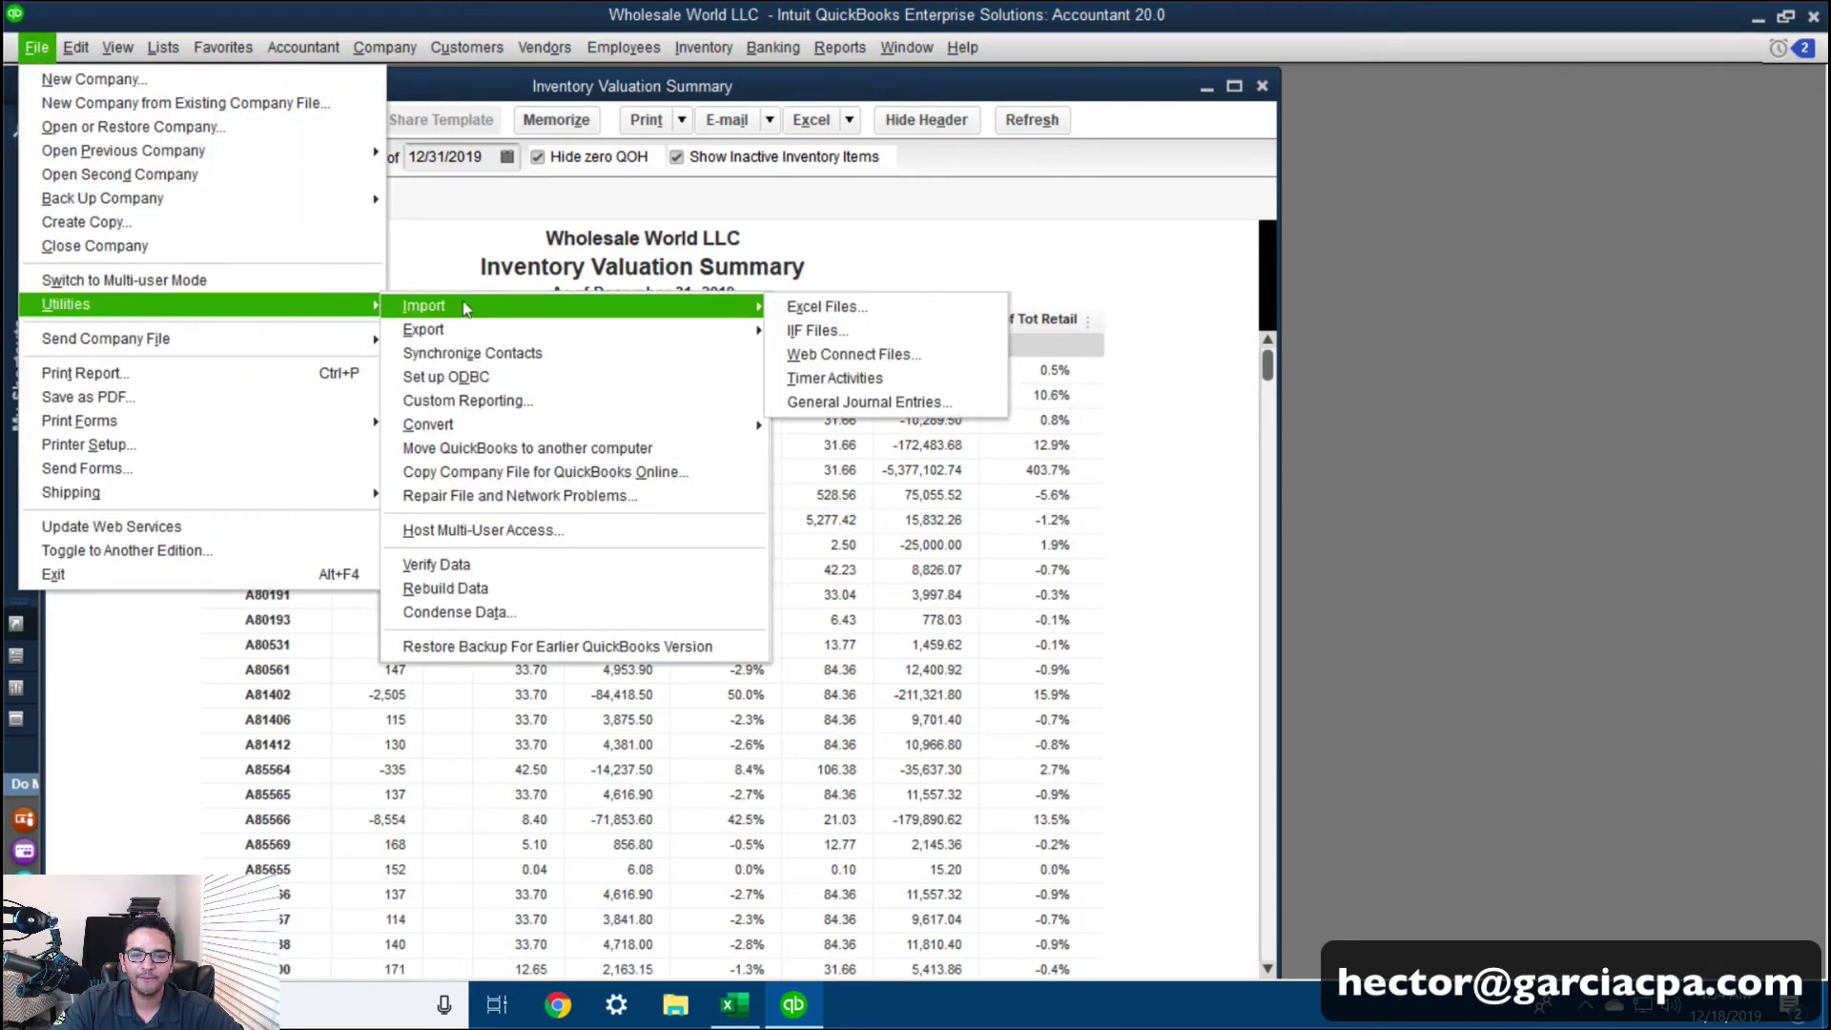
{"action": "left_click", "coordinate": [844, 327]}
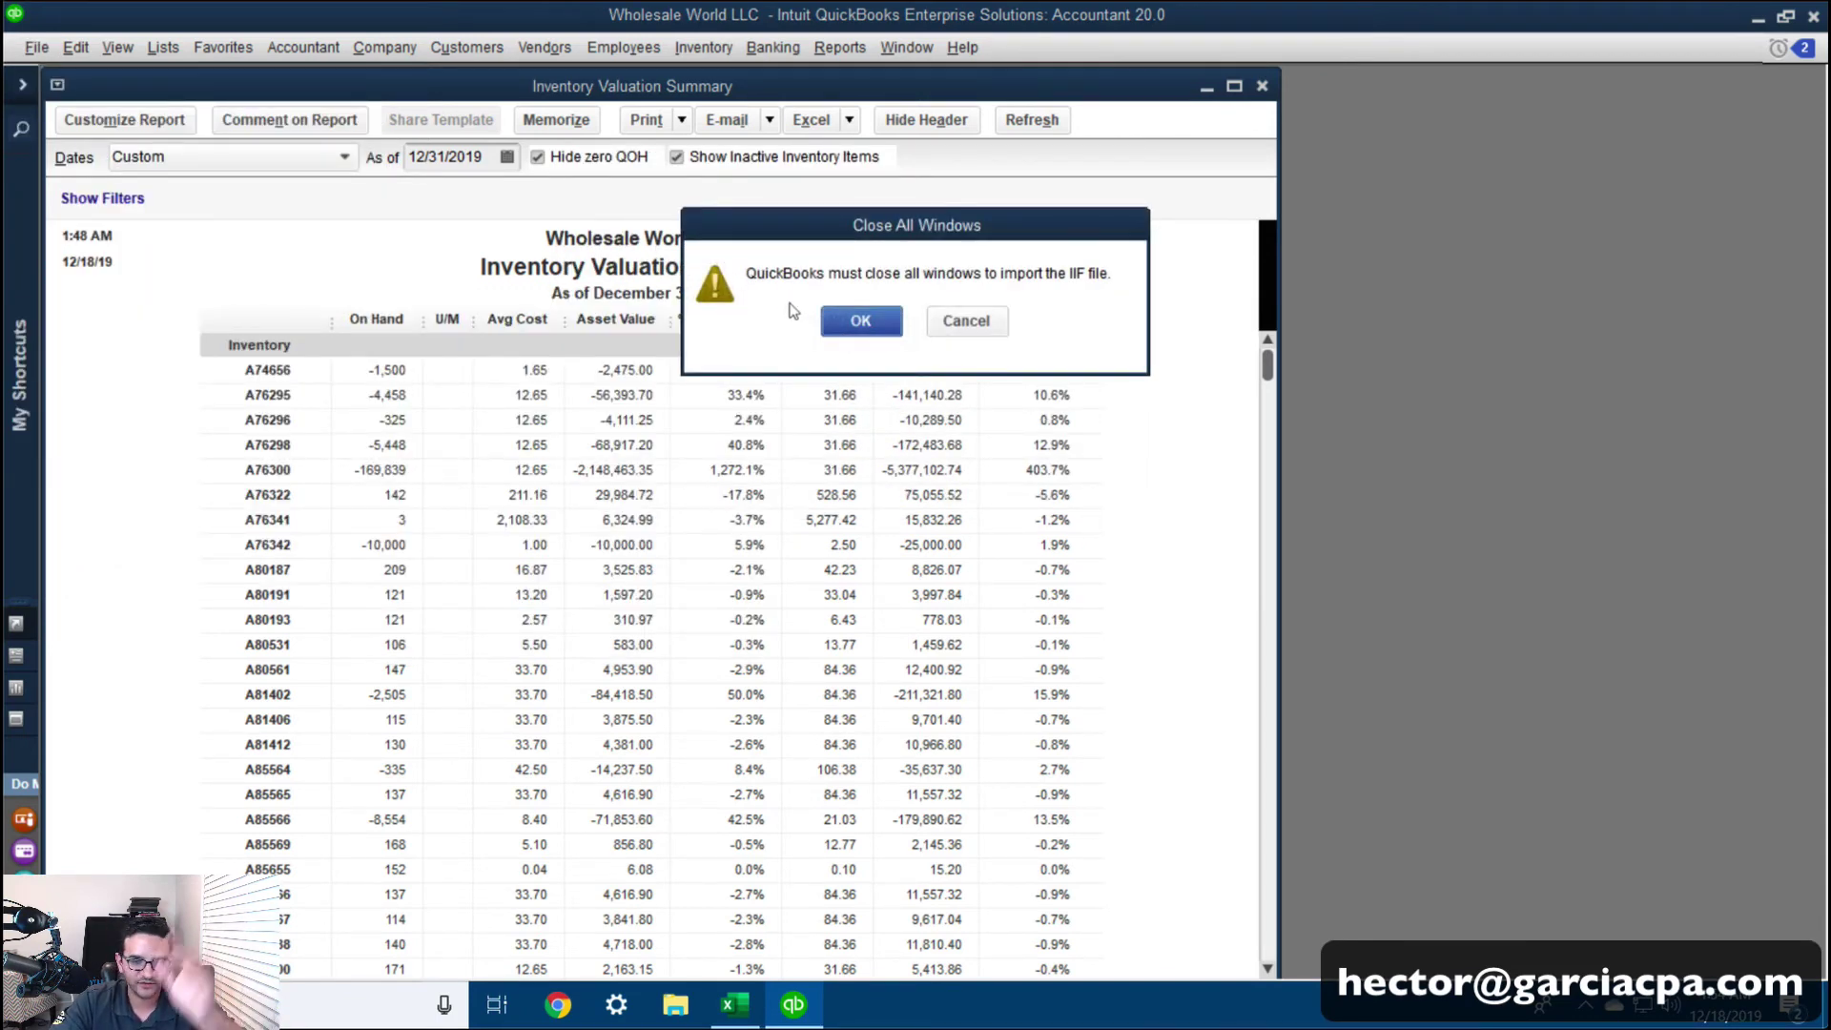
{"action": "left_click", "coordinate": [860, 320]}
{"action": "left_click", "coordinate": [927, 454]}
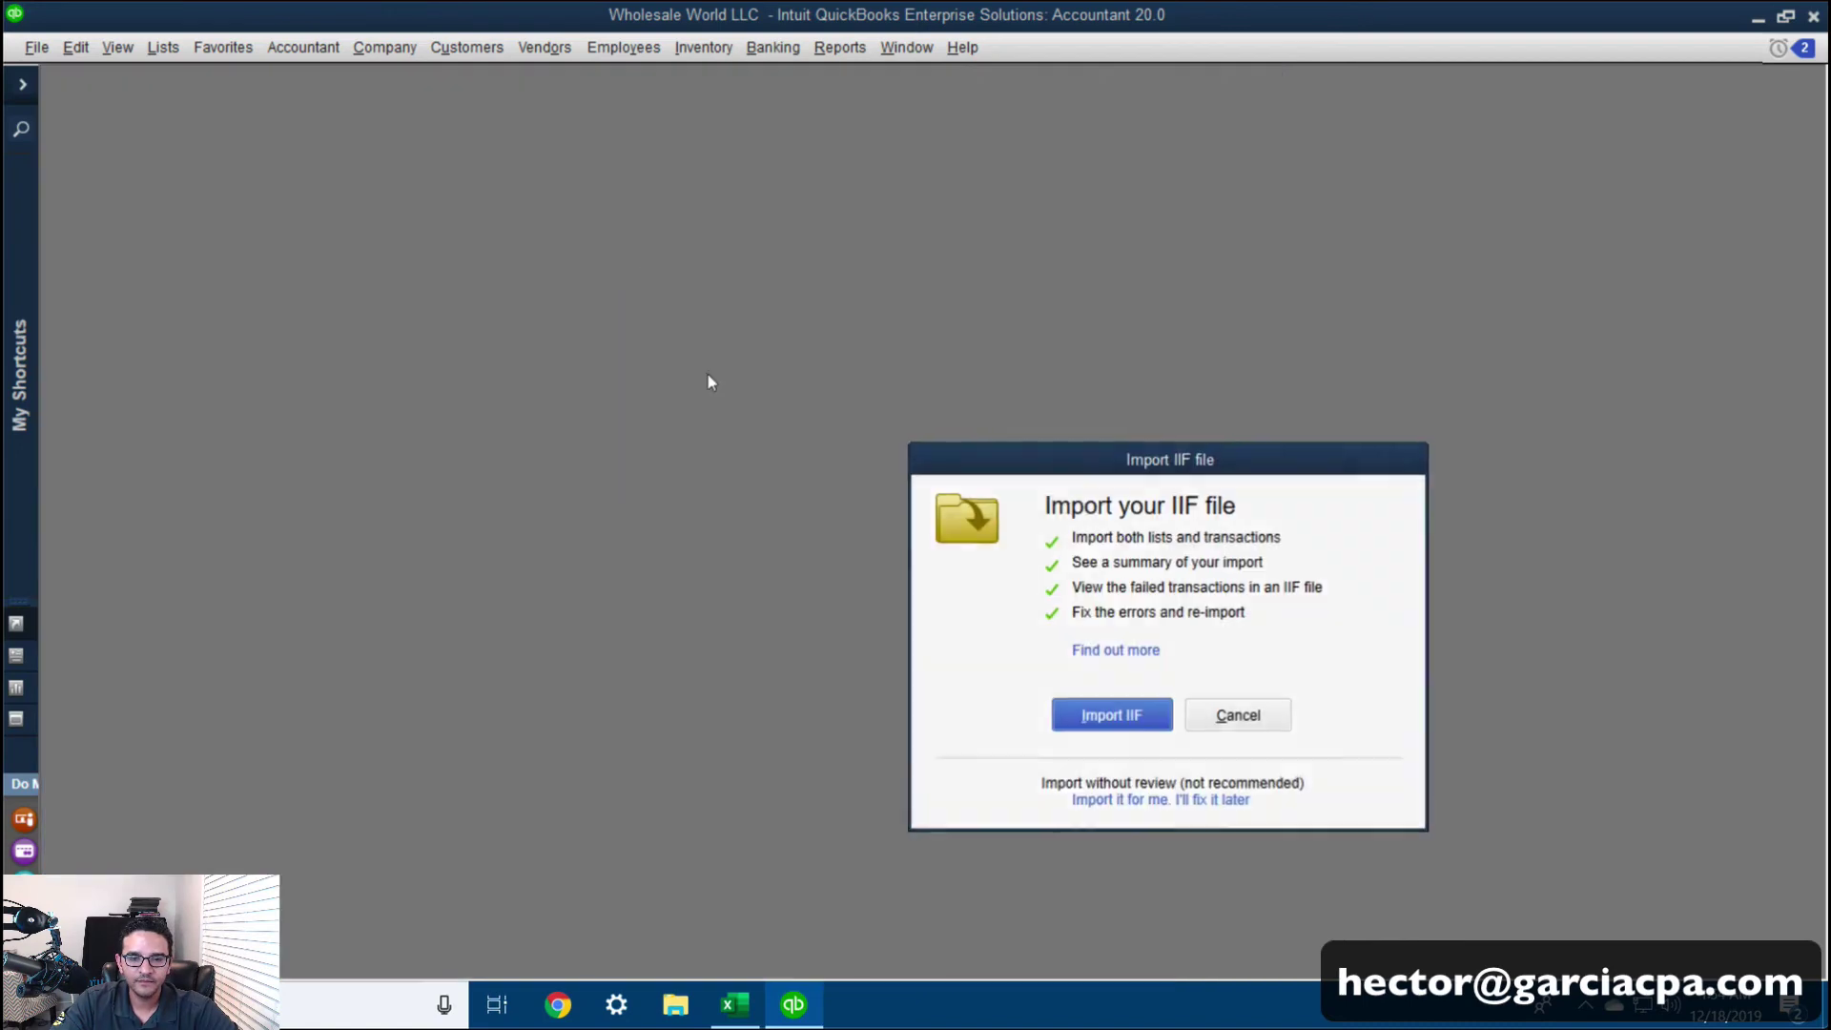
Import MAGICAL IIF ADJUSTMENT TO ZERO OUT.IIF from the Desktop without review and without making a backup
{"action": "left_click_drag", "start_coordinate": [1103, 467], "coordinate": [638, 236]}
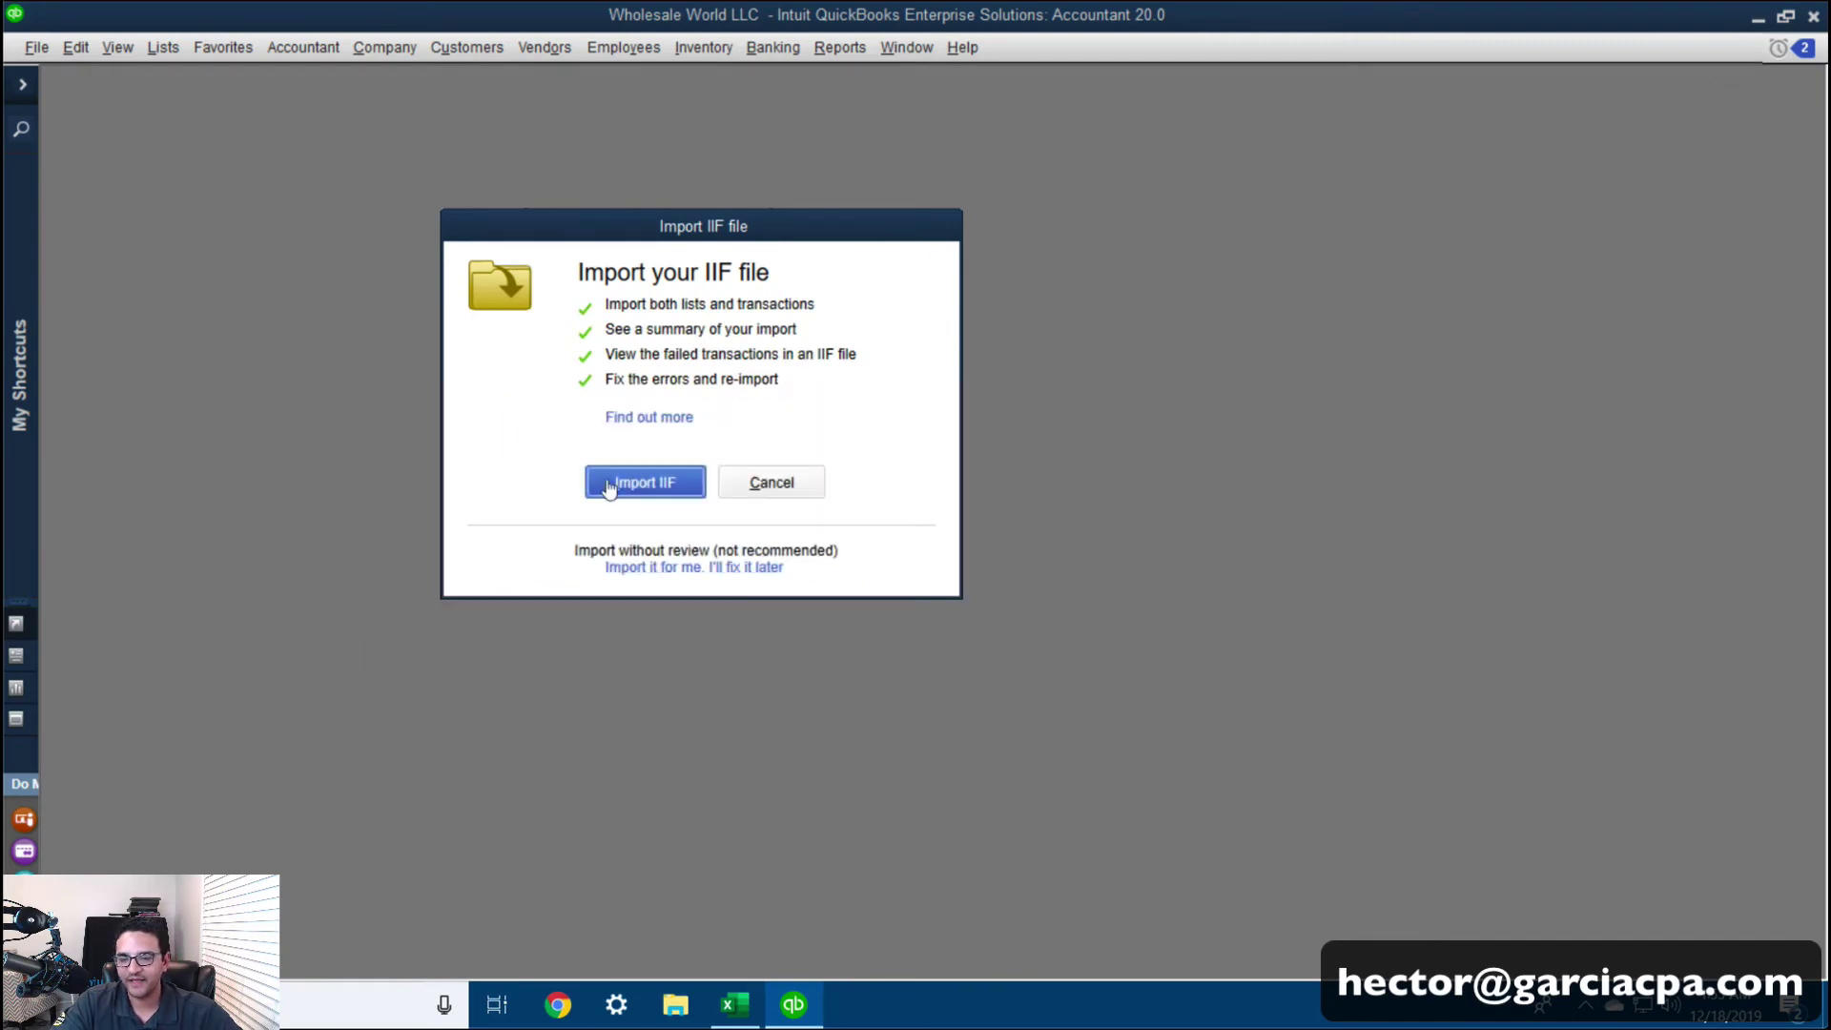
{"action": "left_click", "coordinate": [696, 567]}
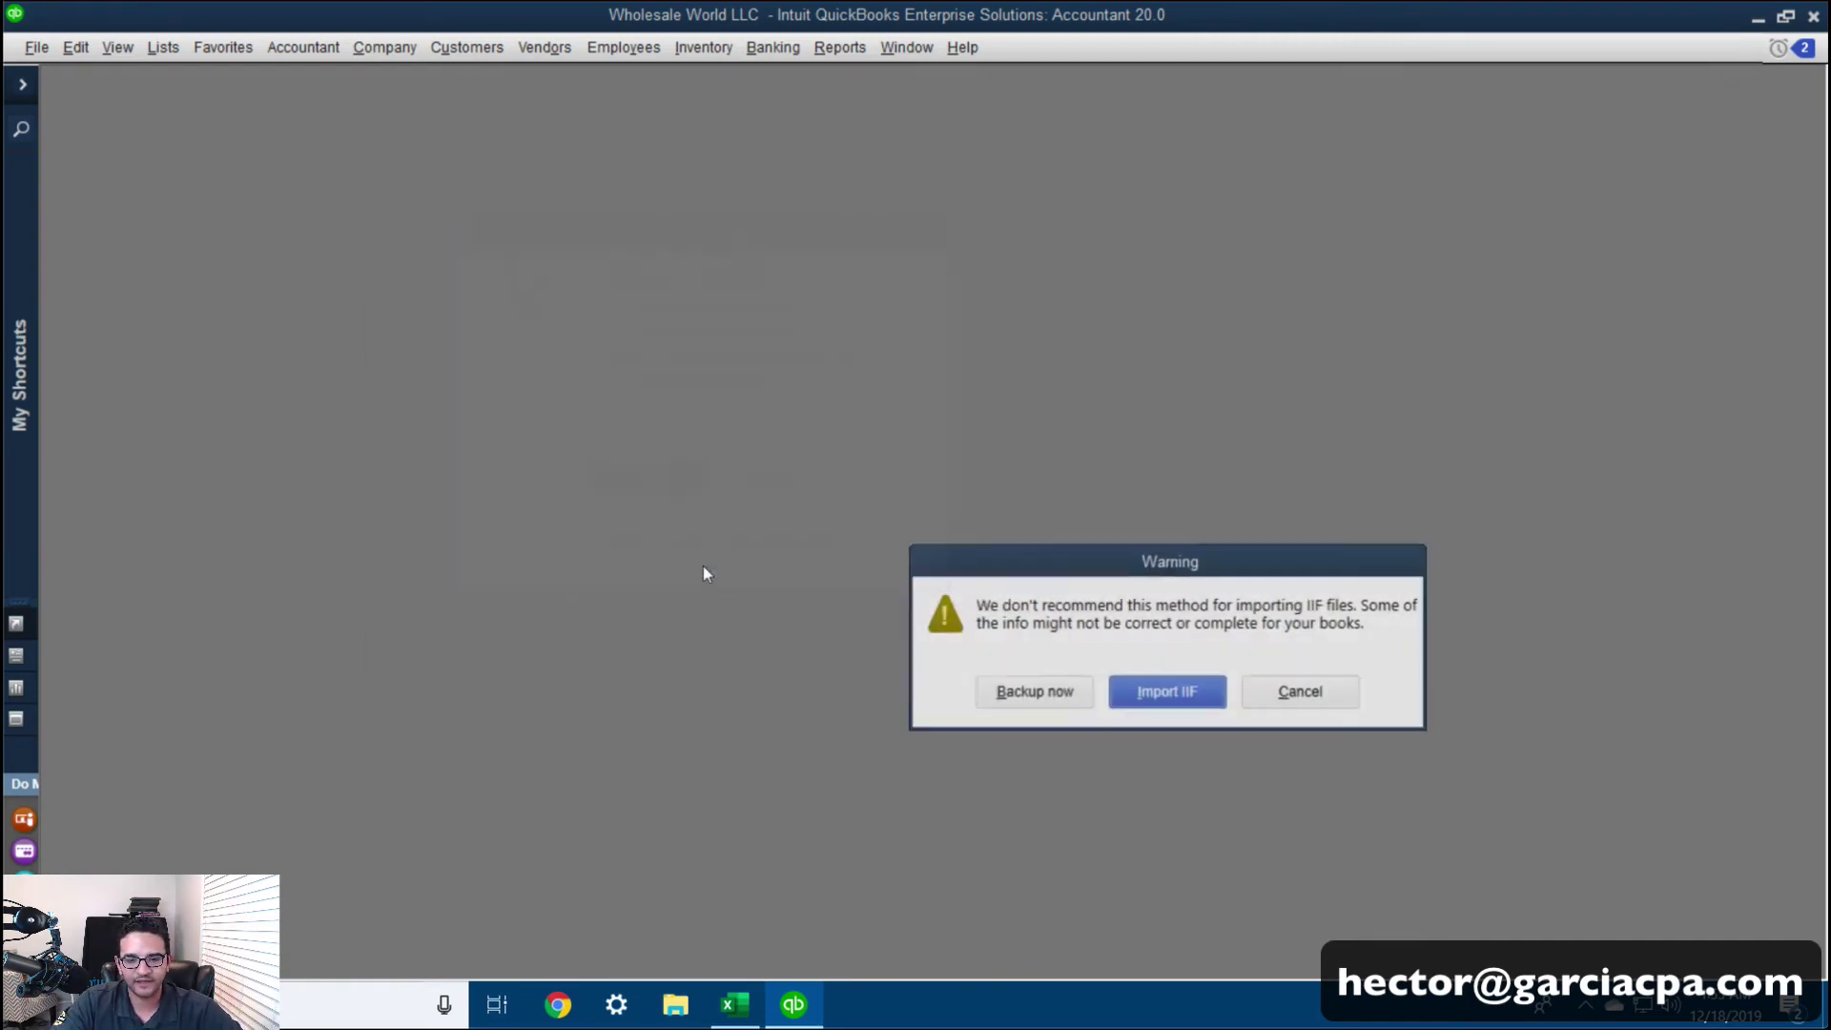
{"action": "left_click", "coordinate": [1145, 697]}
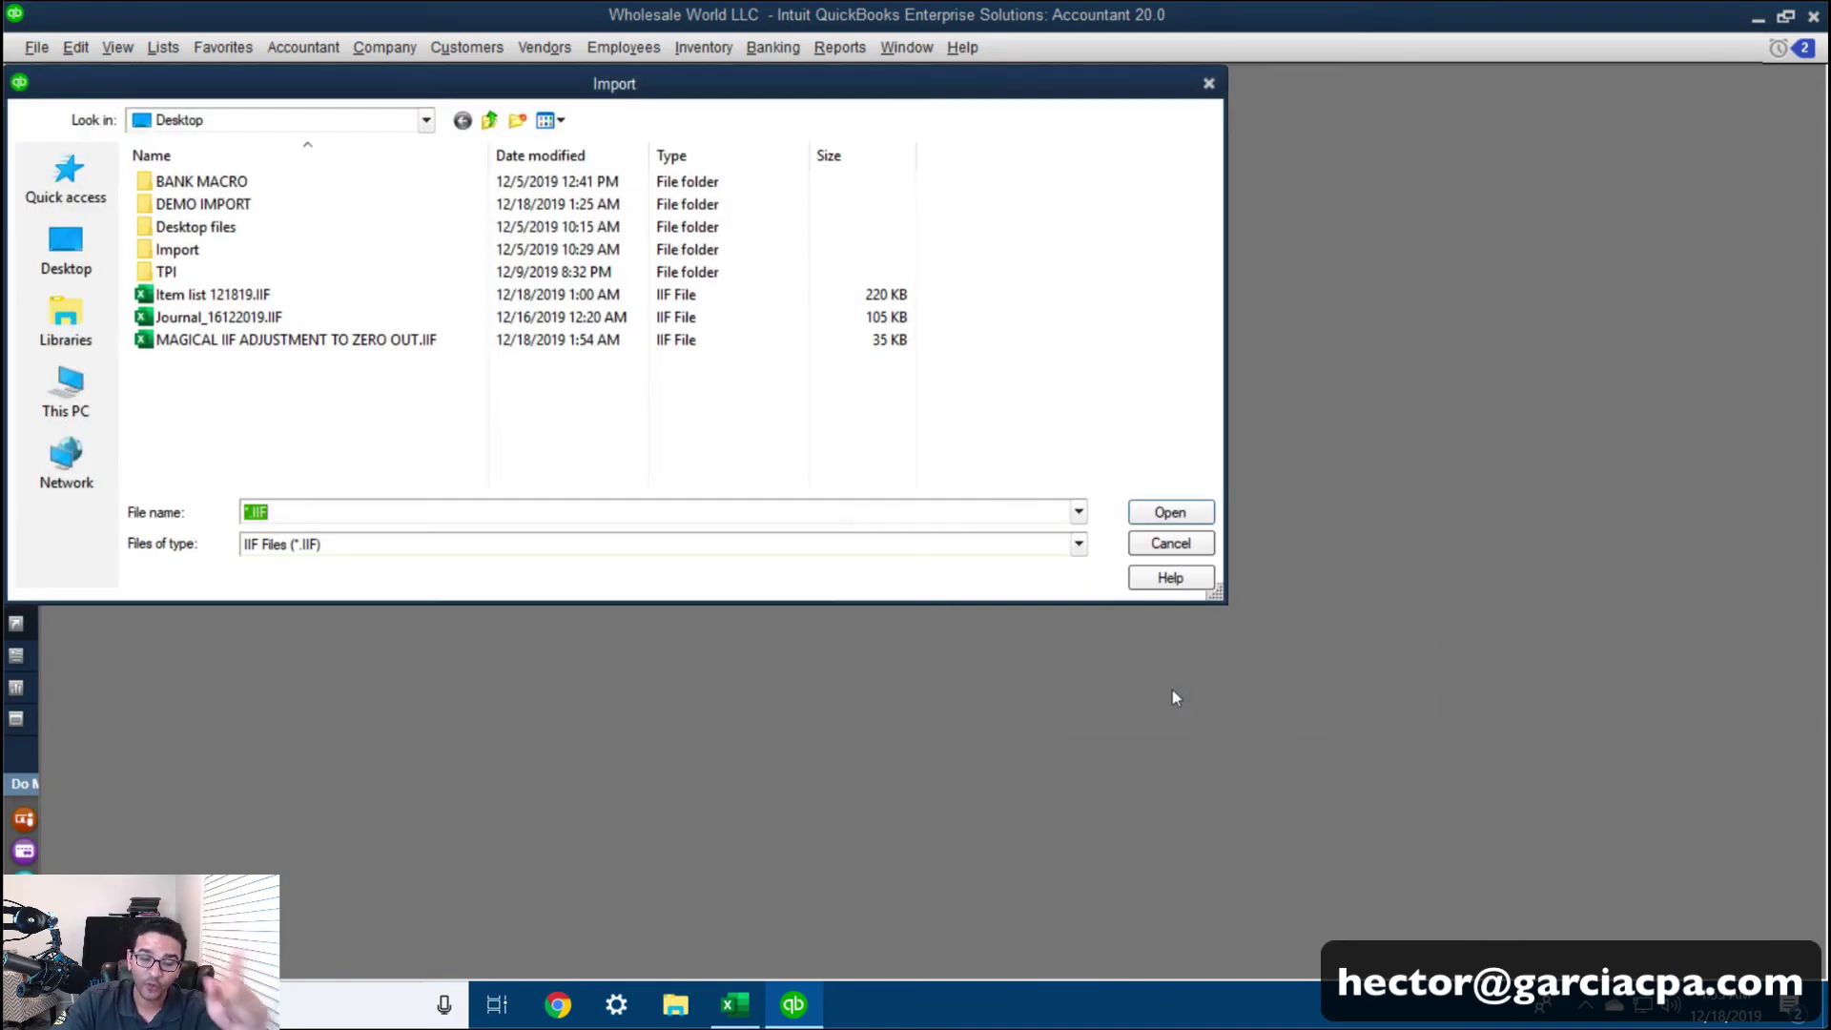
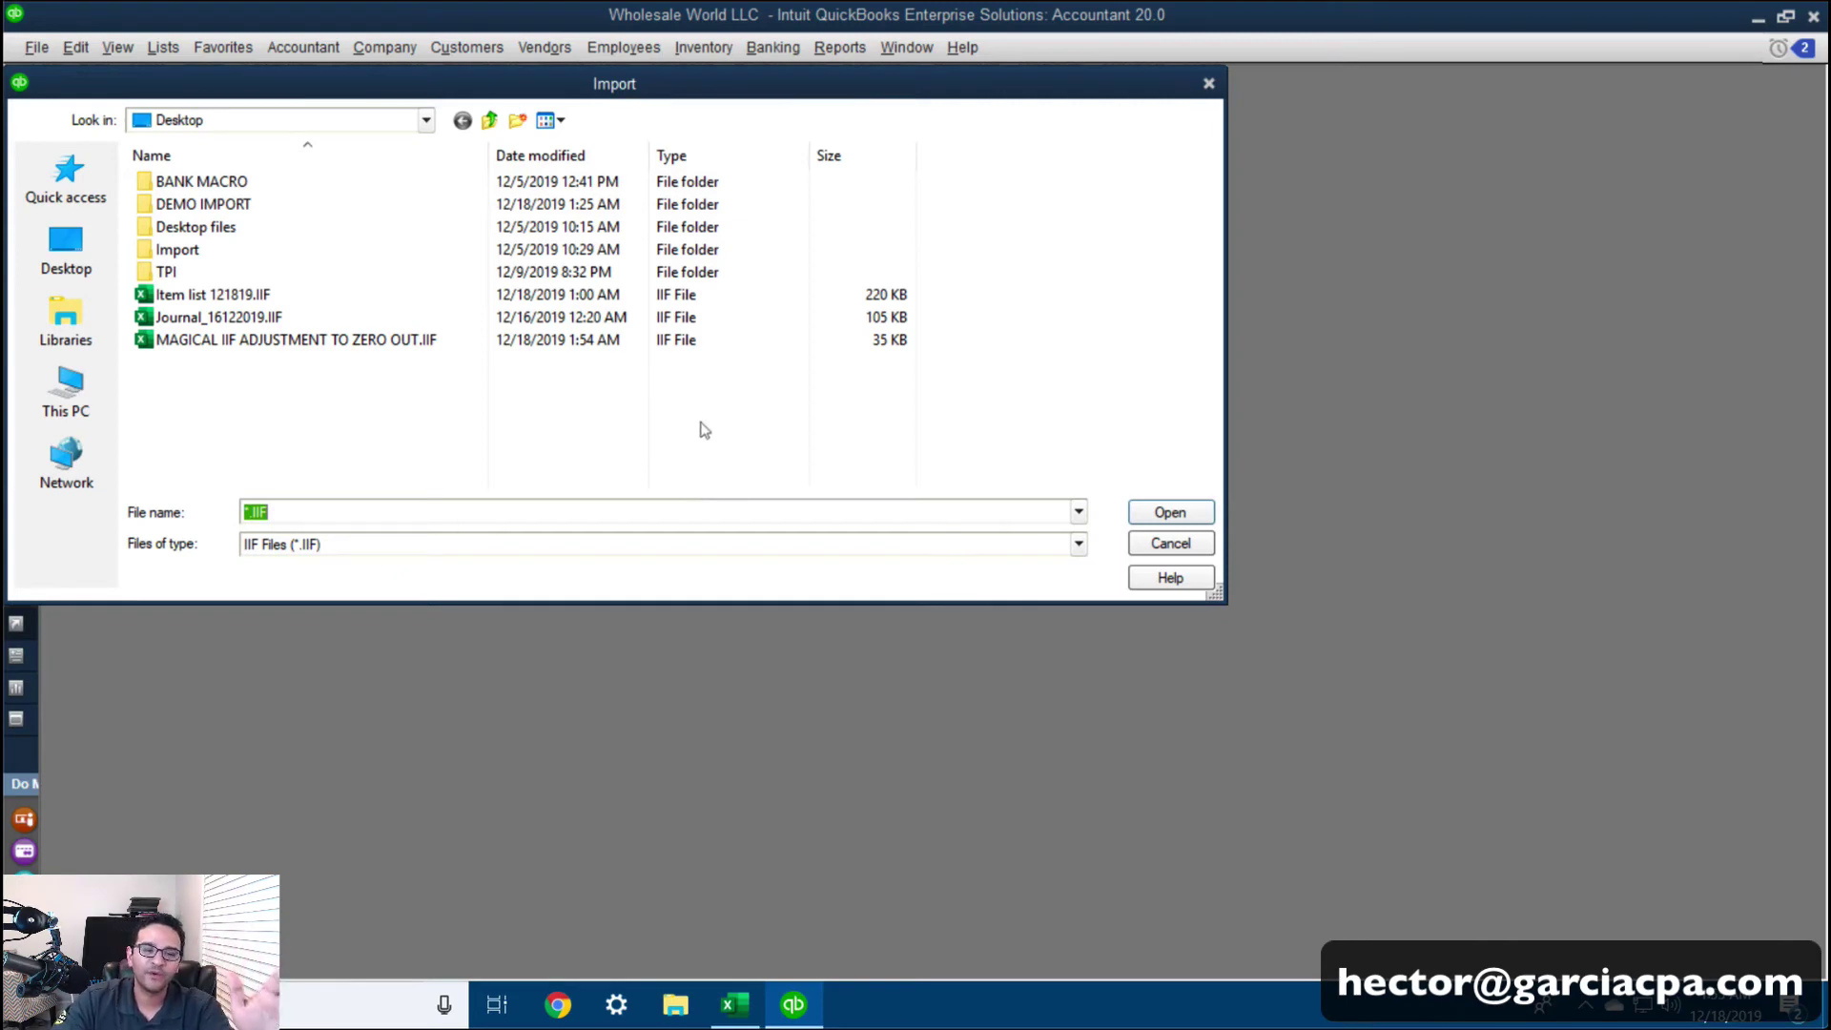
{"action": "left_click", "coordinate": [334, 342]}
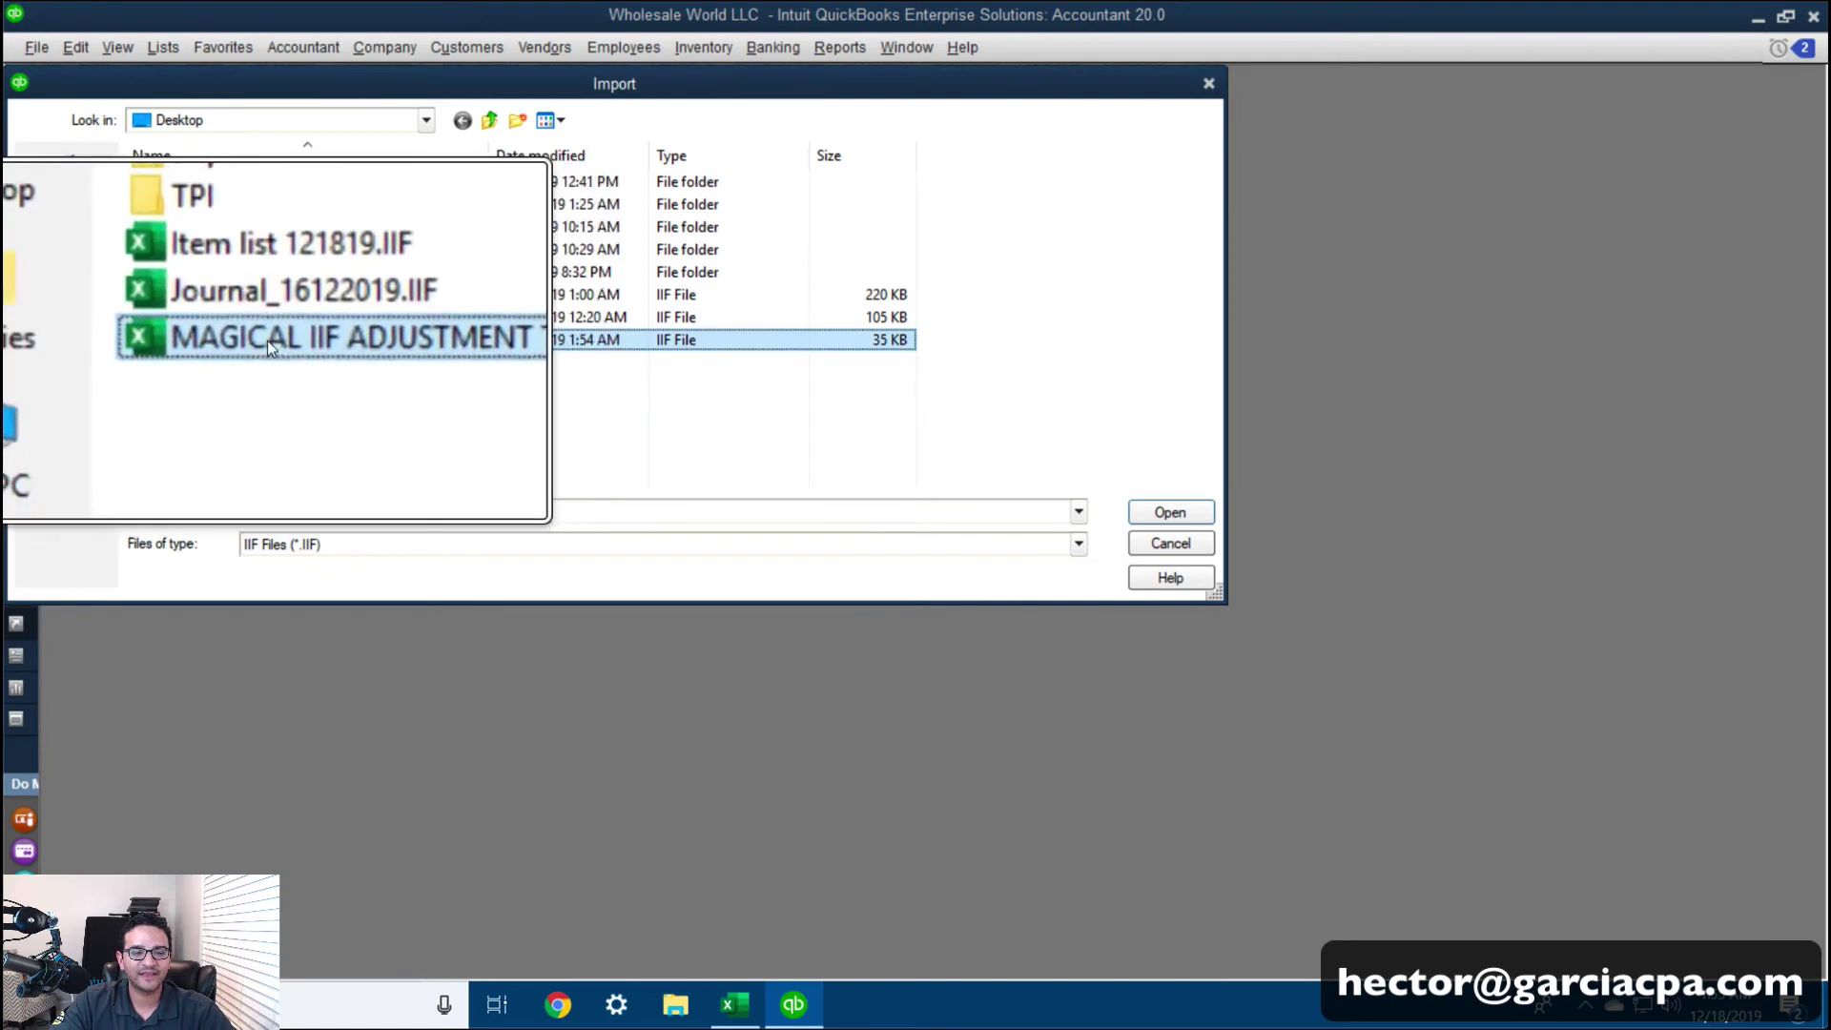
{"action": "left_click", "coordinate": [1178, 510]}
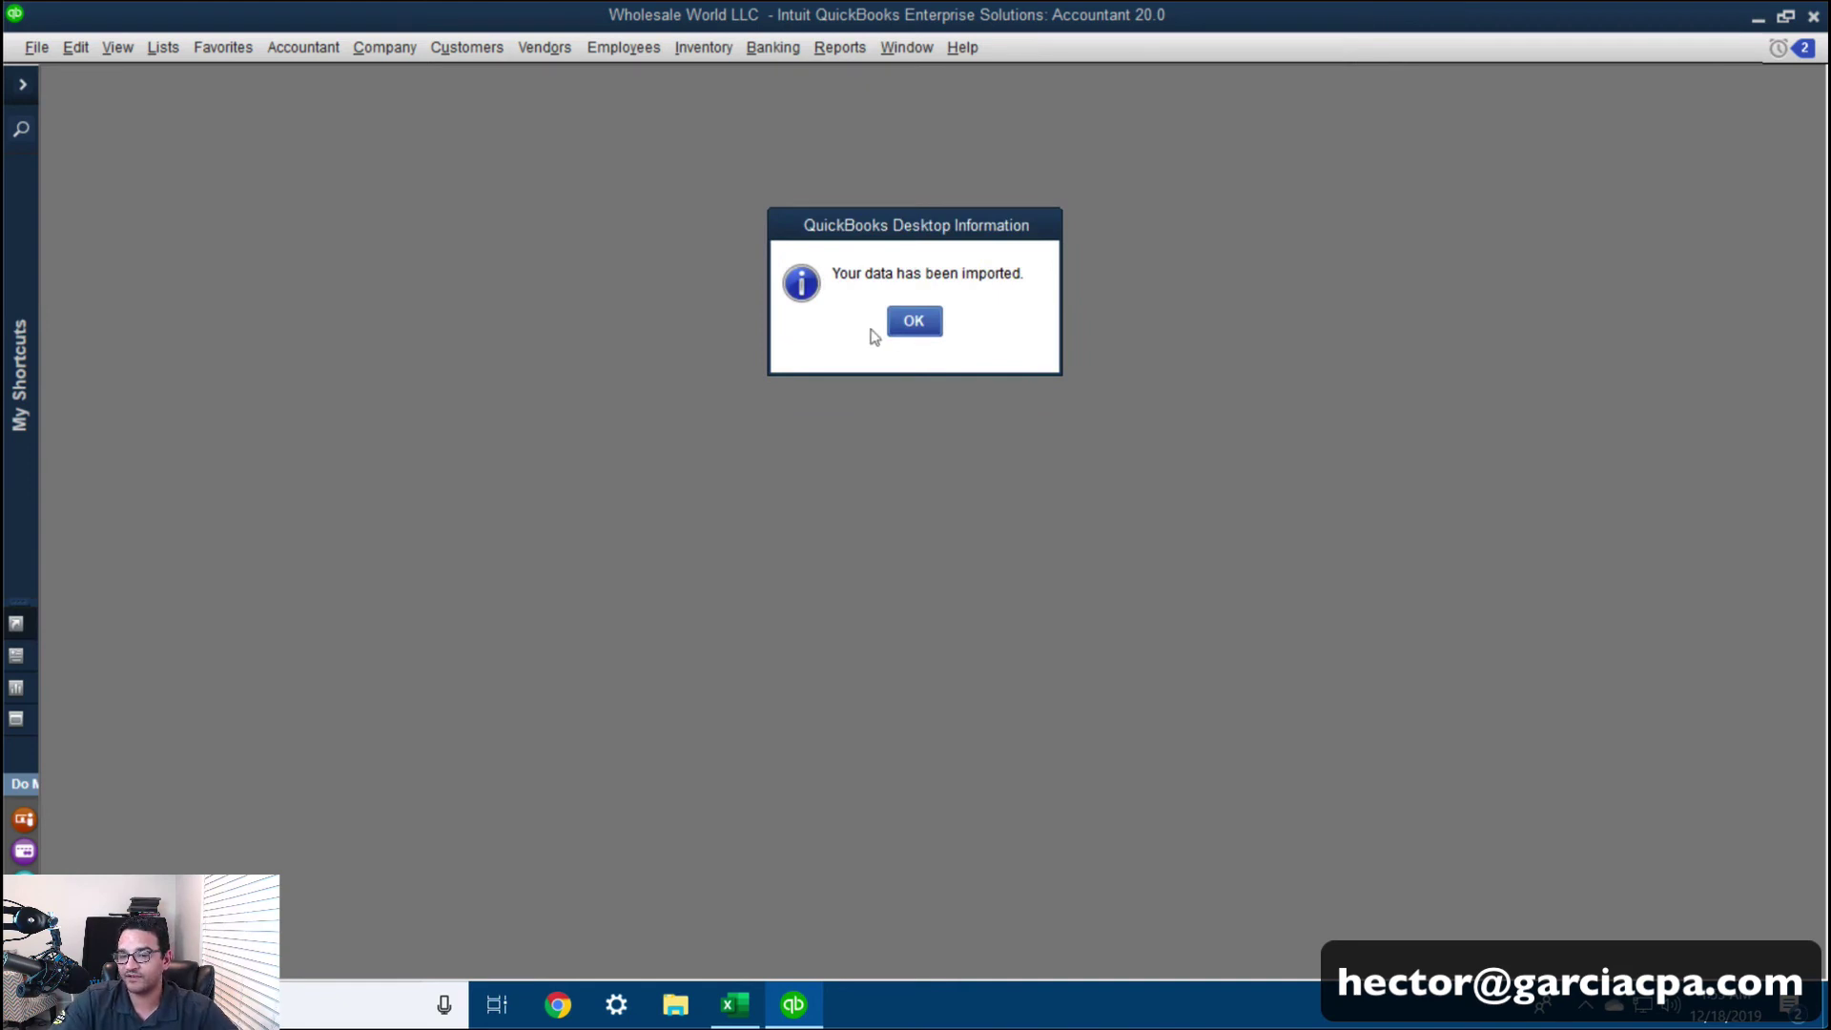
{"action": "left_click", "coordinate": [908, 319]}
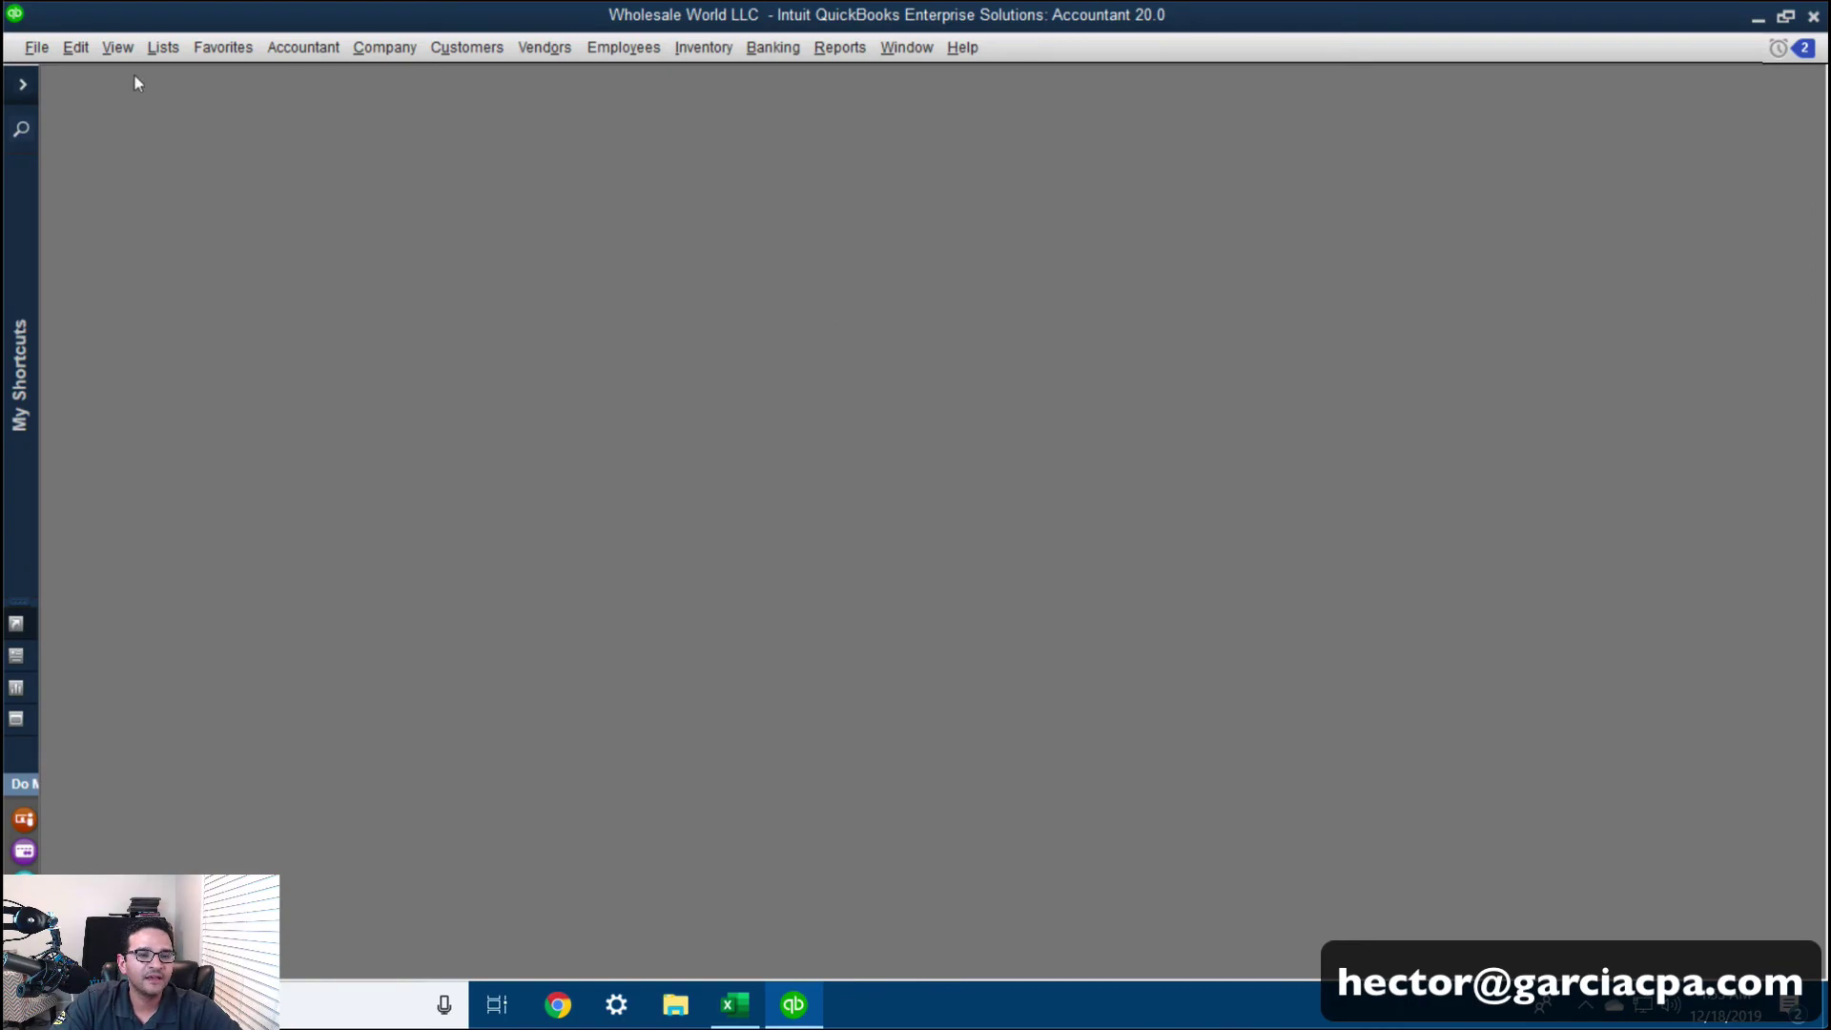
Open the Item List at full size, check the total quantity of the inventory items, and close the list
{"action": "left_click", "coordinate": [168, 48]}
{"action": "left_click", "coordinate": [192, 107]}
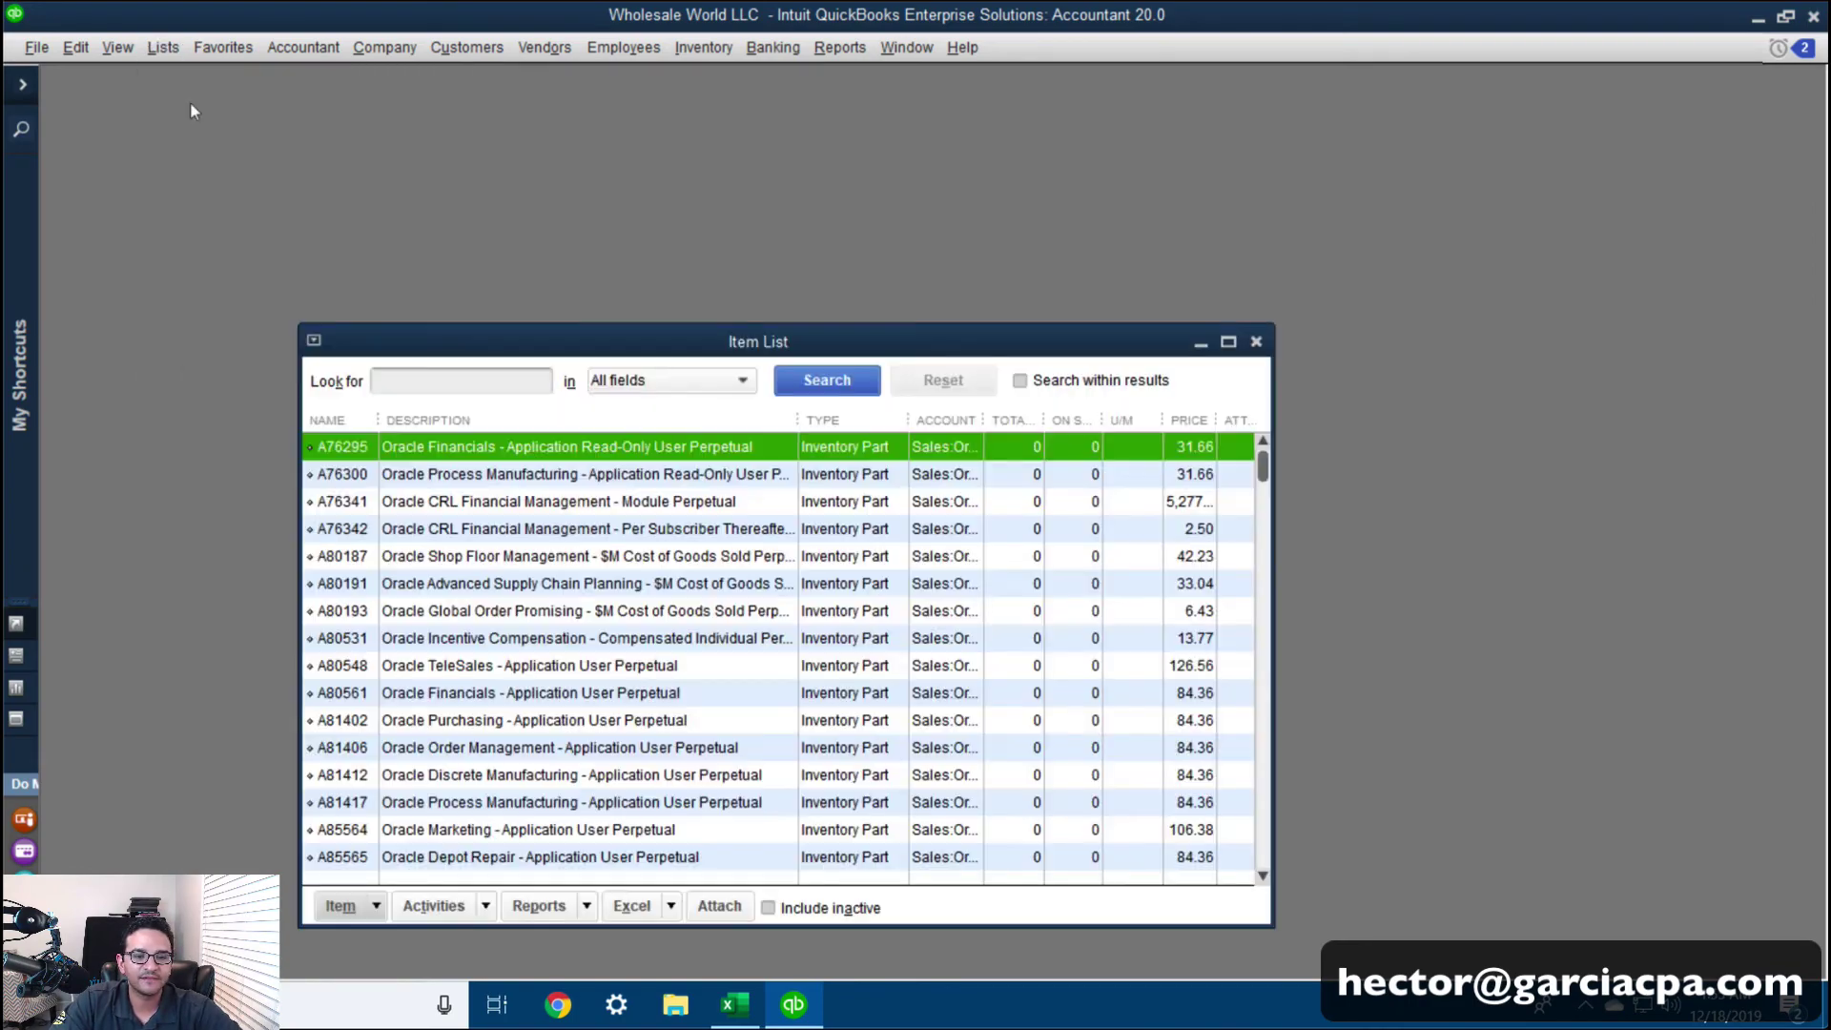
{"action": "double_click", "coordinate": [1079, 334]}
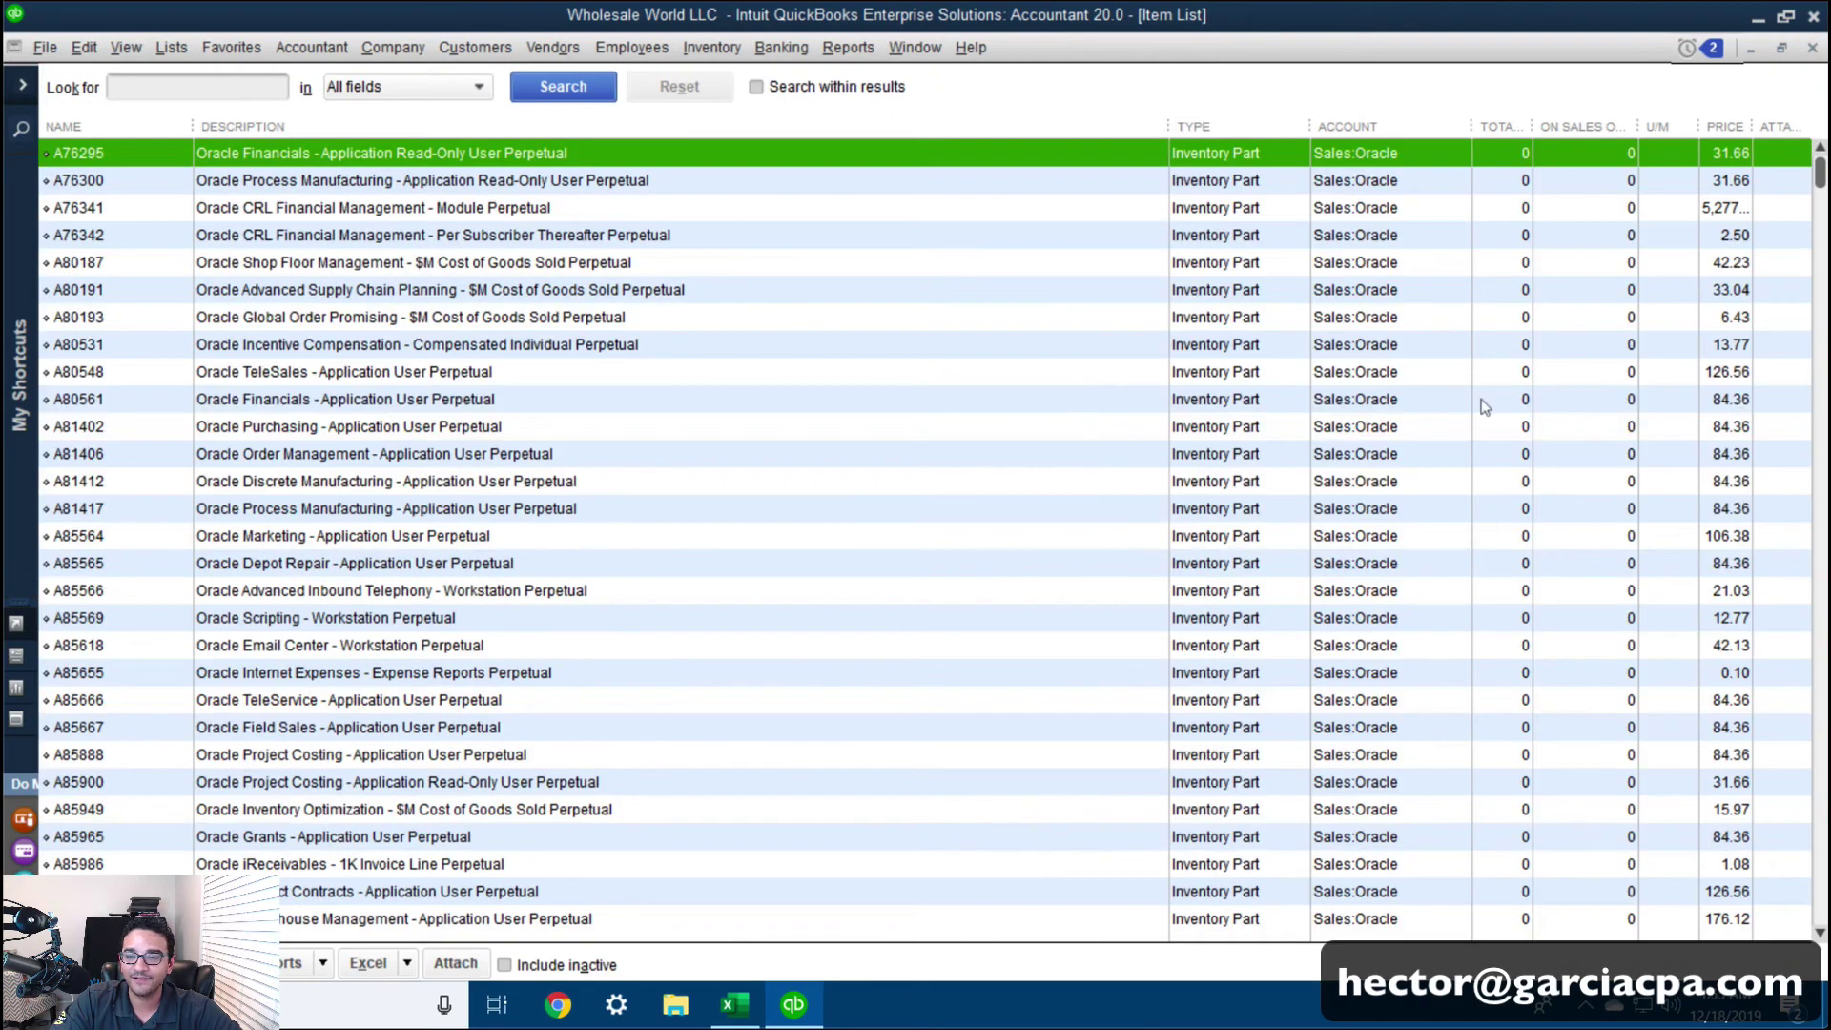
{"action": "left_click", "coordinate": [1485, 401]}
{"action": "scroll", "coordinate": [1490, 474], "scroll_direction": "down", "scroll_amount": 20}
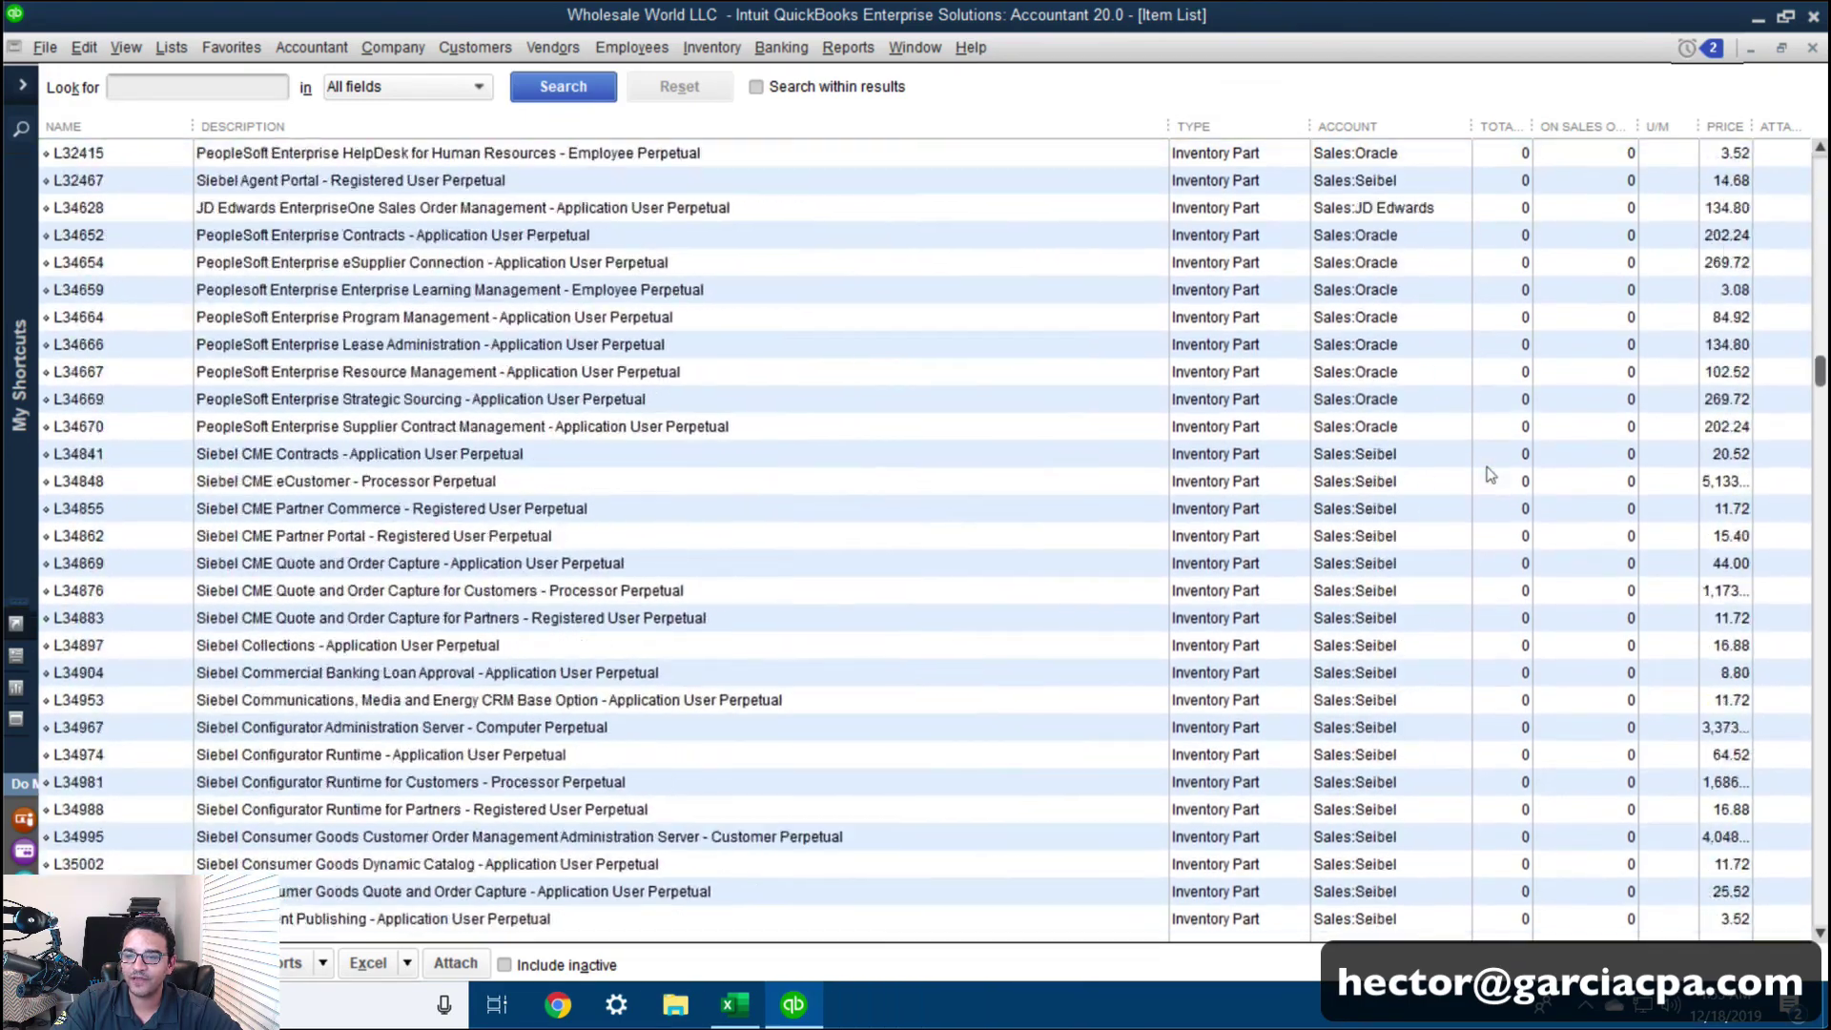
{"action": "scroll", "coordinate": [1490, 474], "scroll_direction": "up", "scroll_amount": 20}
{"action": "key", "text": "Escape"}
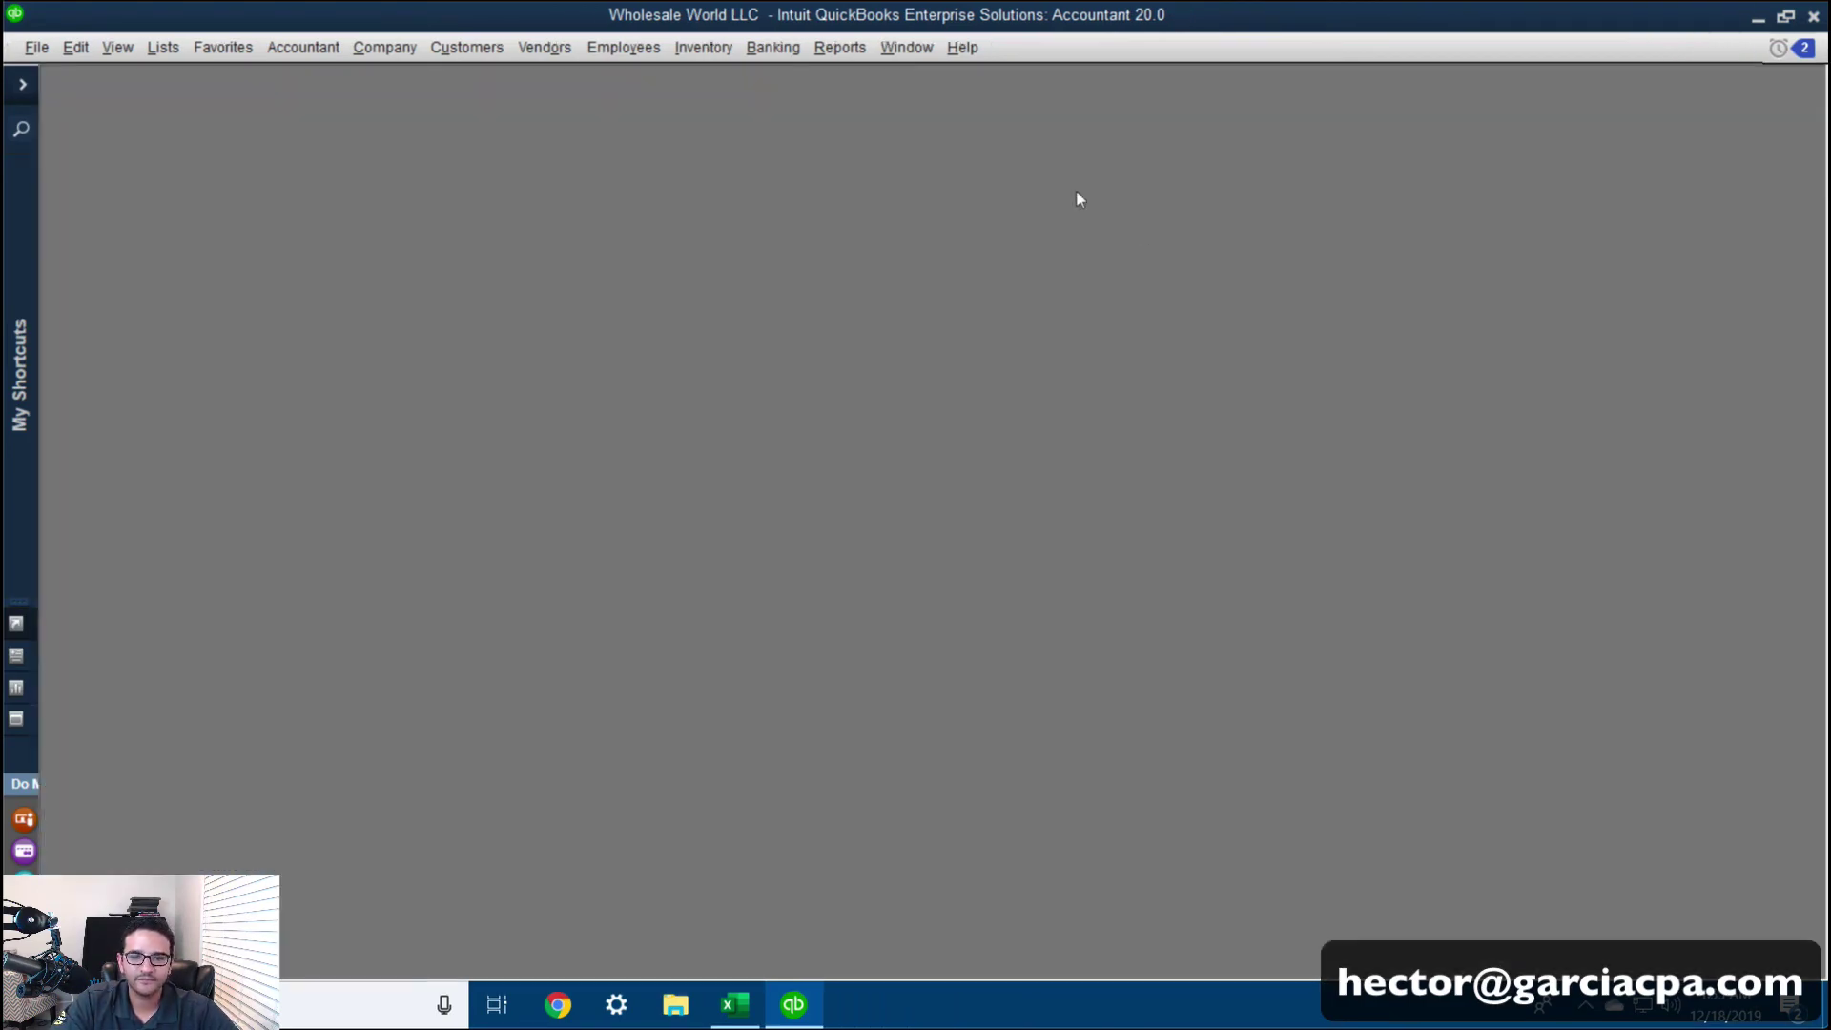
Open the imported inventory quantity adjustment with reference no. 8, review its item lines to the end, and close it
{"action": "left_click", "coordinate": [710, 53]}
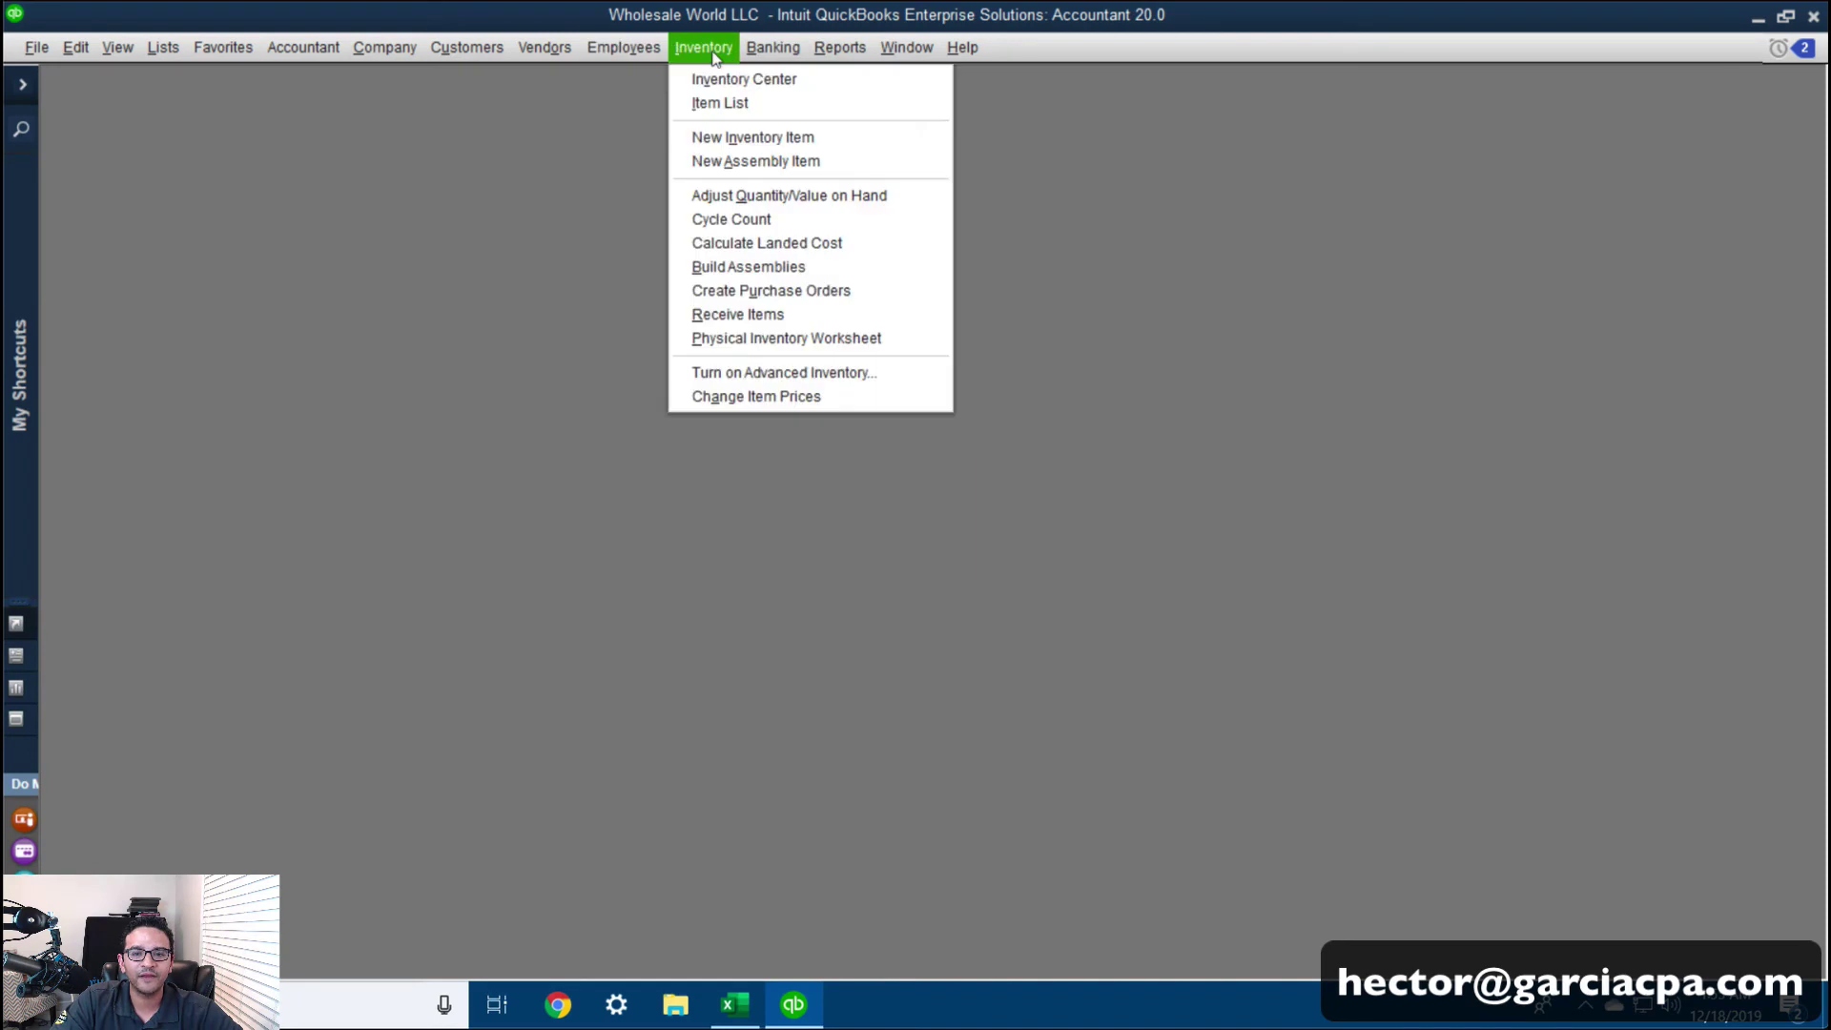
{"action": "left_click", "coordinate": [826, 198]}
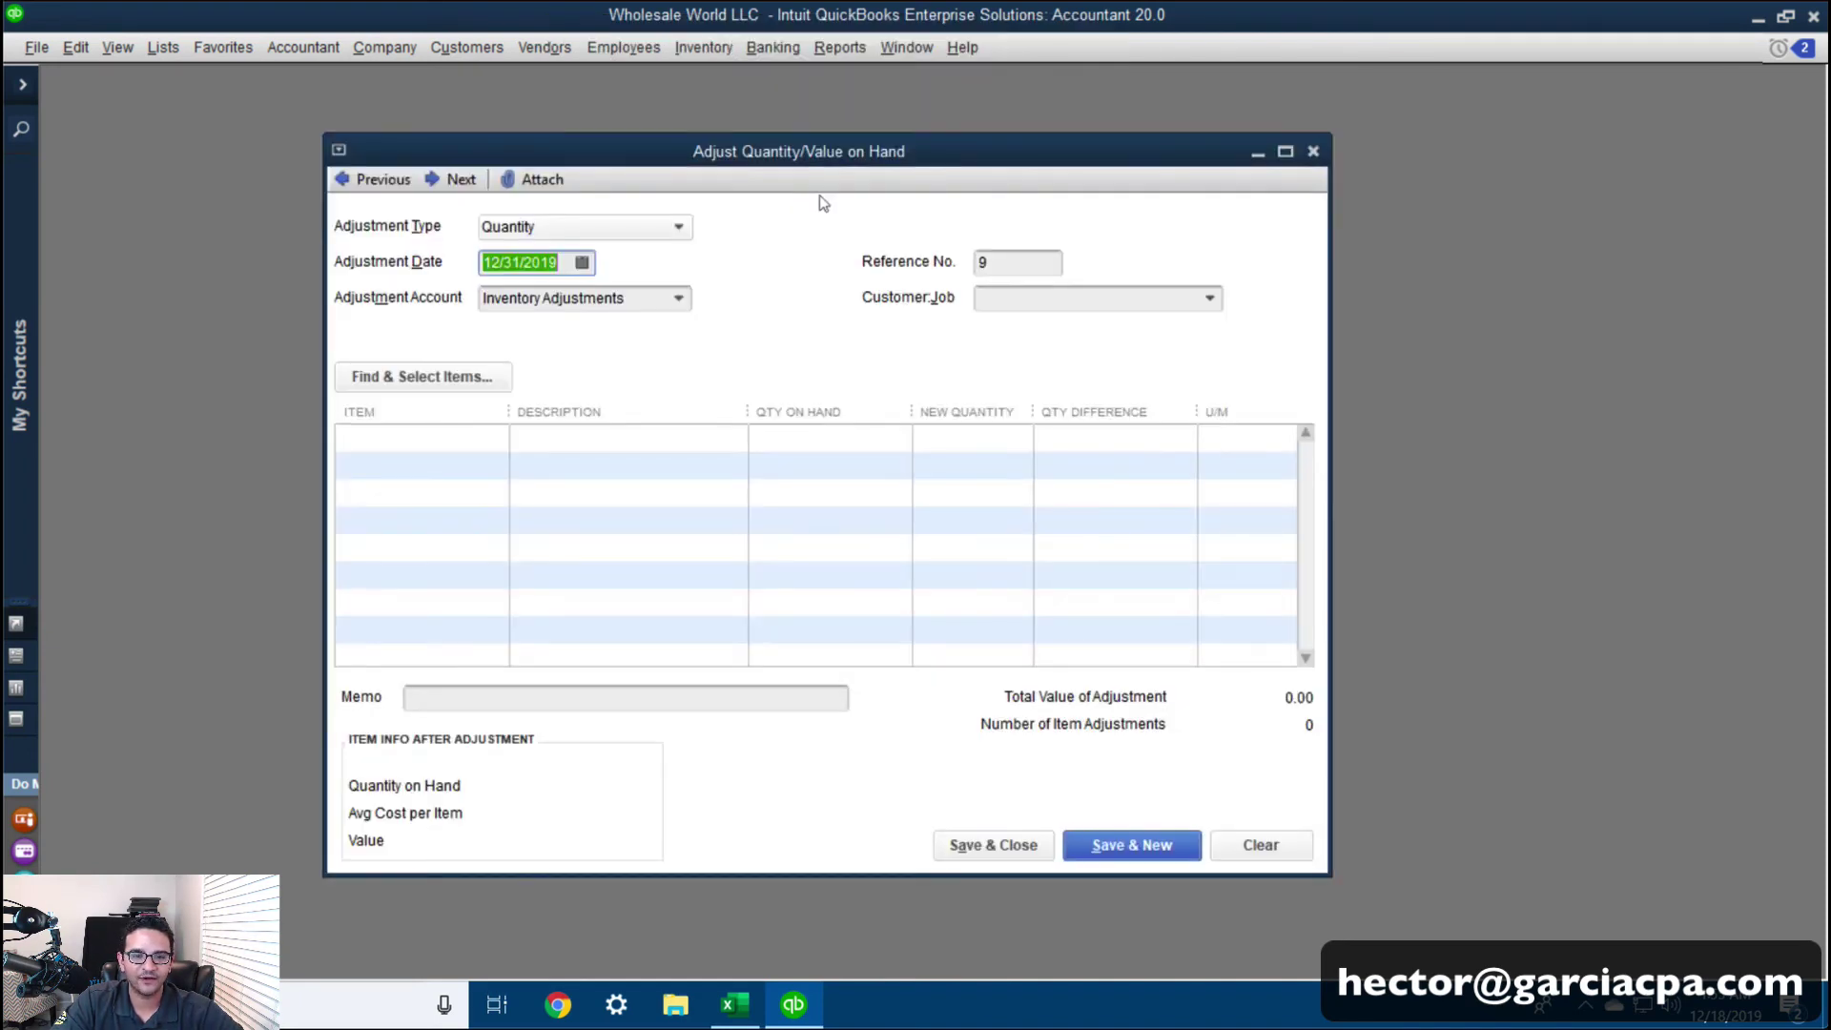
{"action": "left_click", "coordinate": [377, 181]}
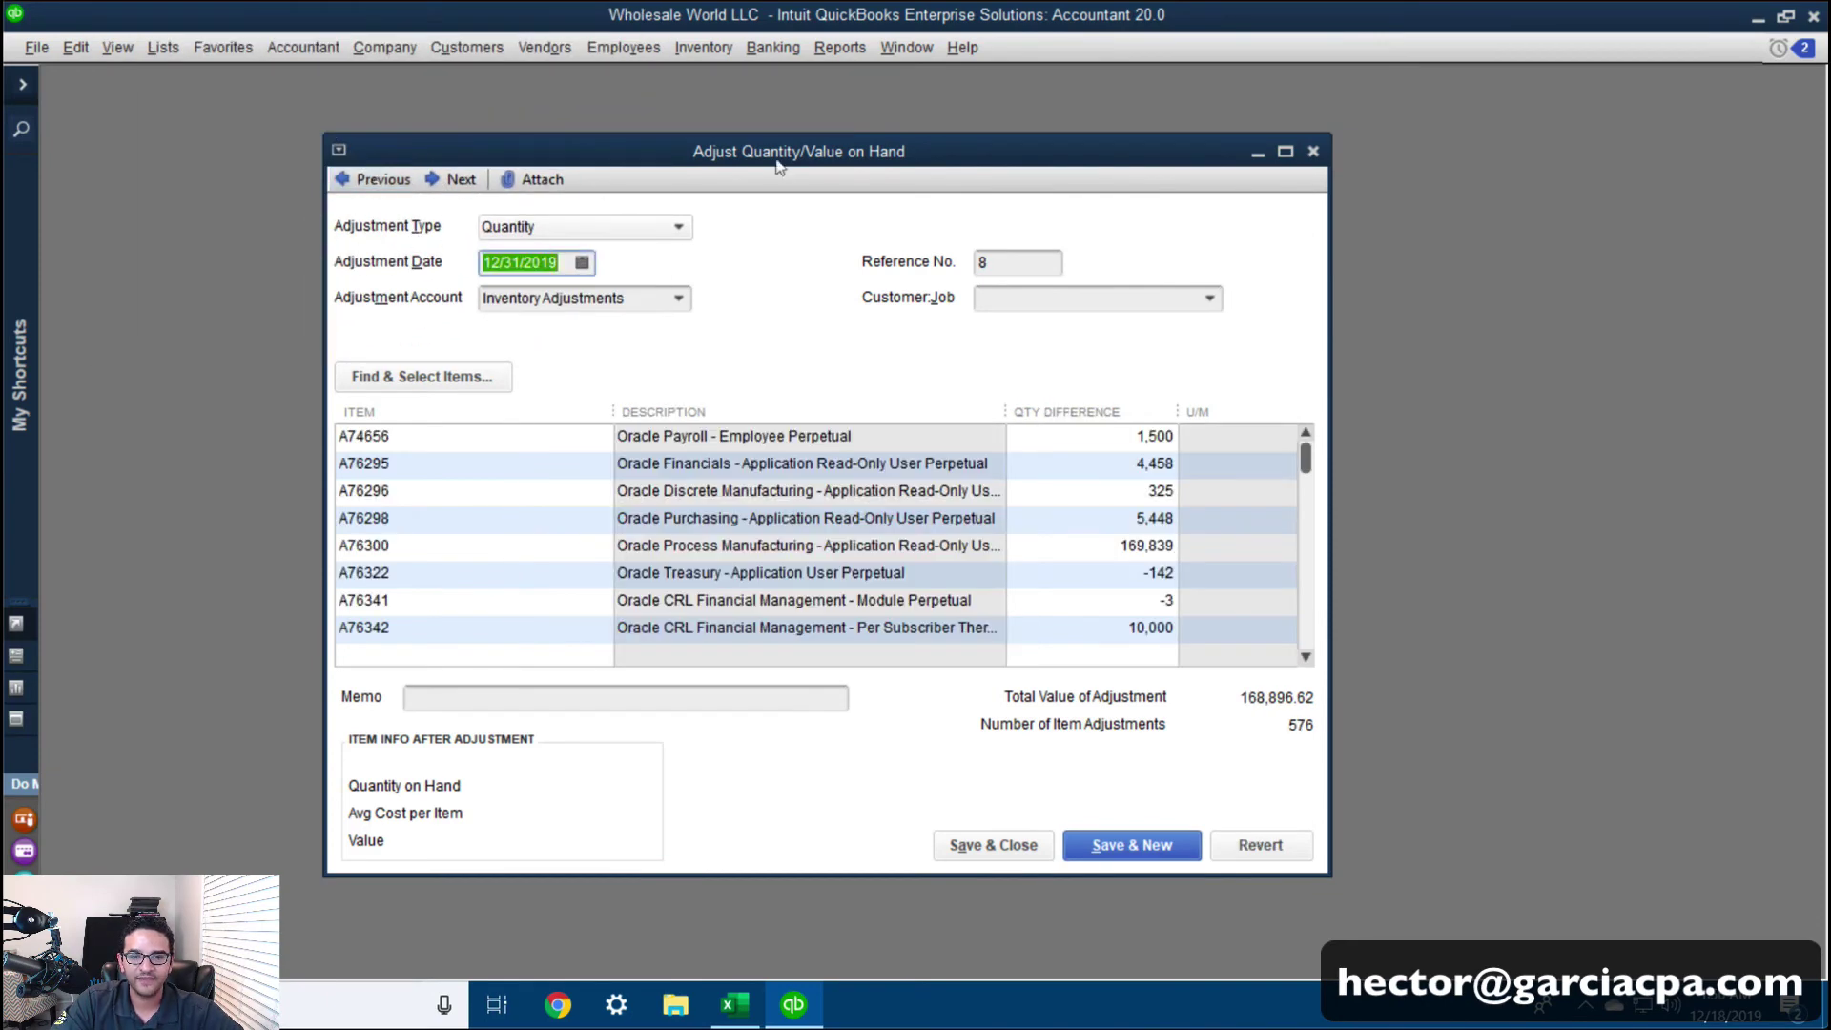
{"action": "left_click_drag", "start_coordinate": [777, 151], "coordinate": [717, 99]}
{"action": "left_click_drag", "start_coordinate": [1246, 408], "coordinate": [1245, 583]}
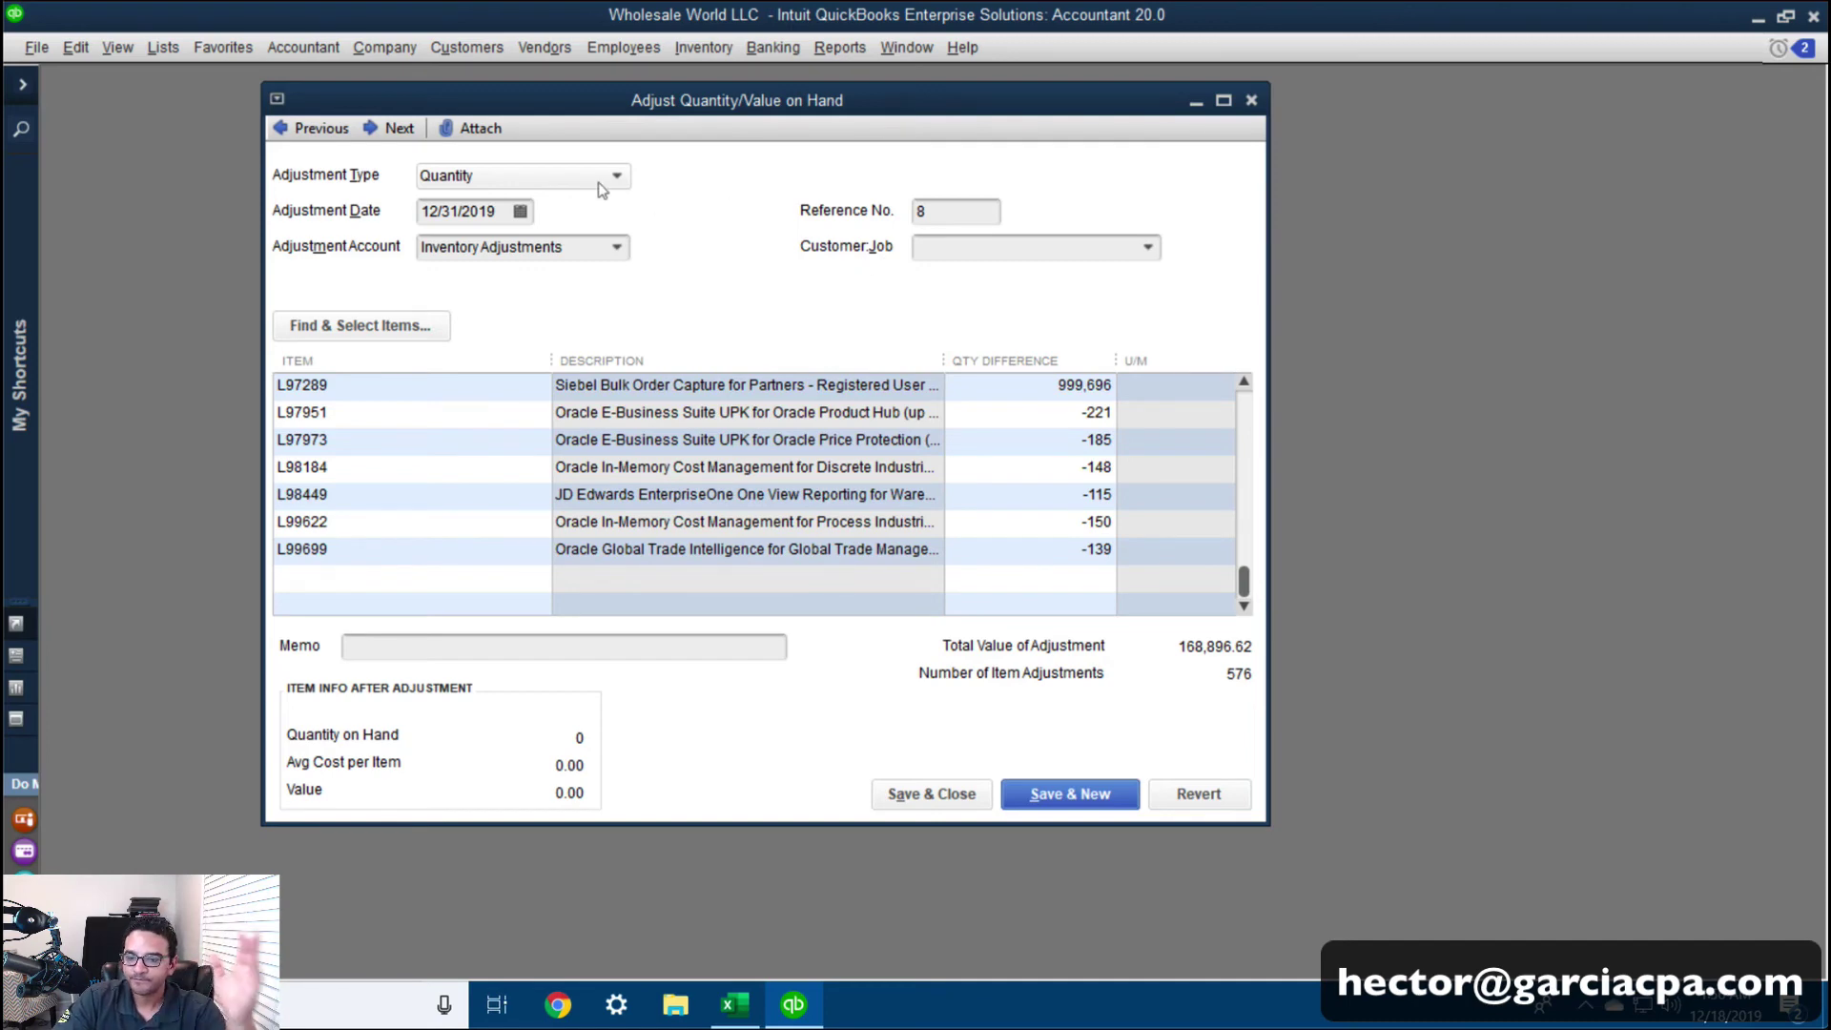
{"action": "left_click", "coordinate": [896, 794]}
Run the standard Balance Sheet report as of 12/31/2019
{"action": "left_click", "coordinate": [840, 48]}
{"action": "mouse_move", "coordinate": [918, 306]}
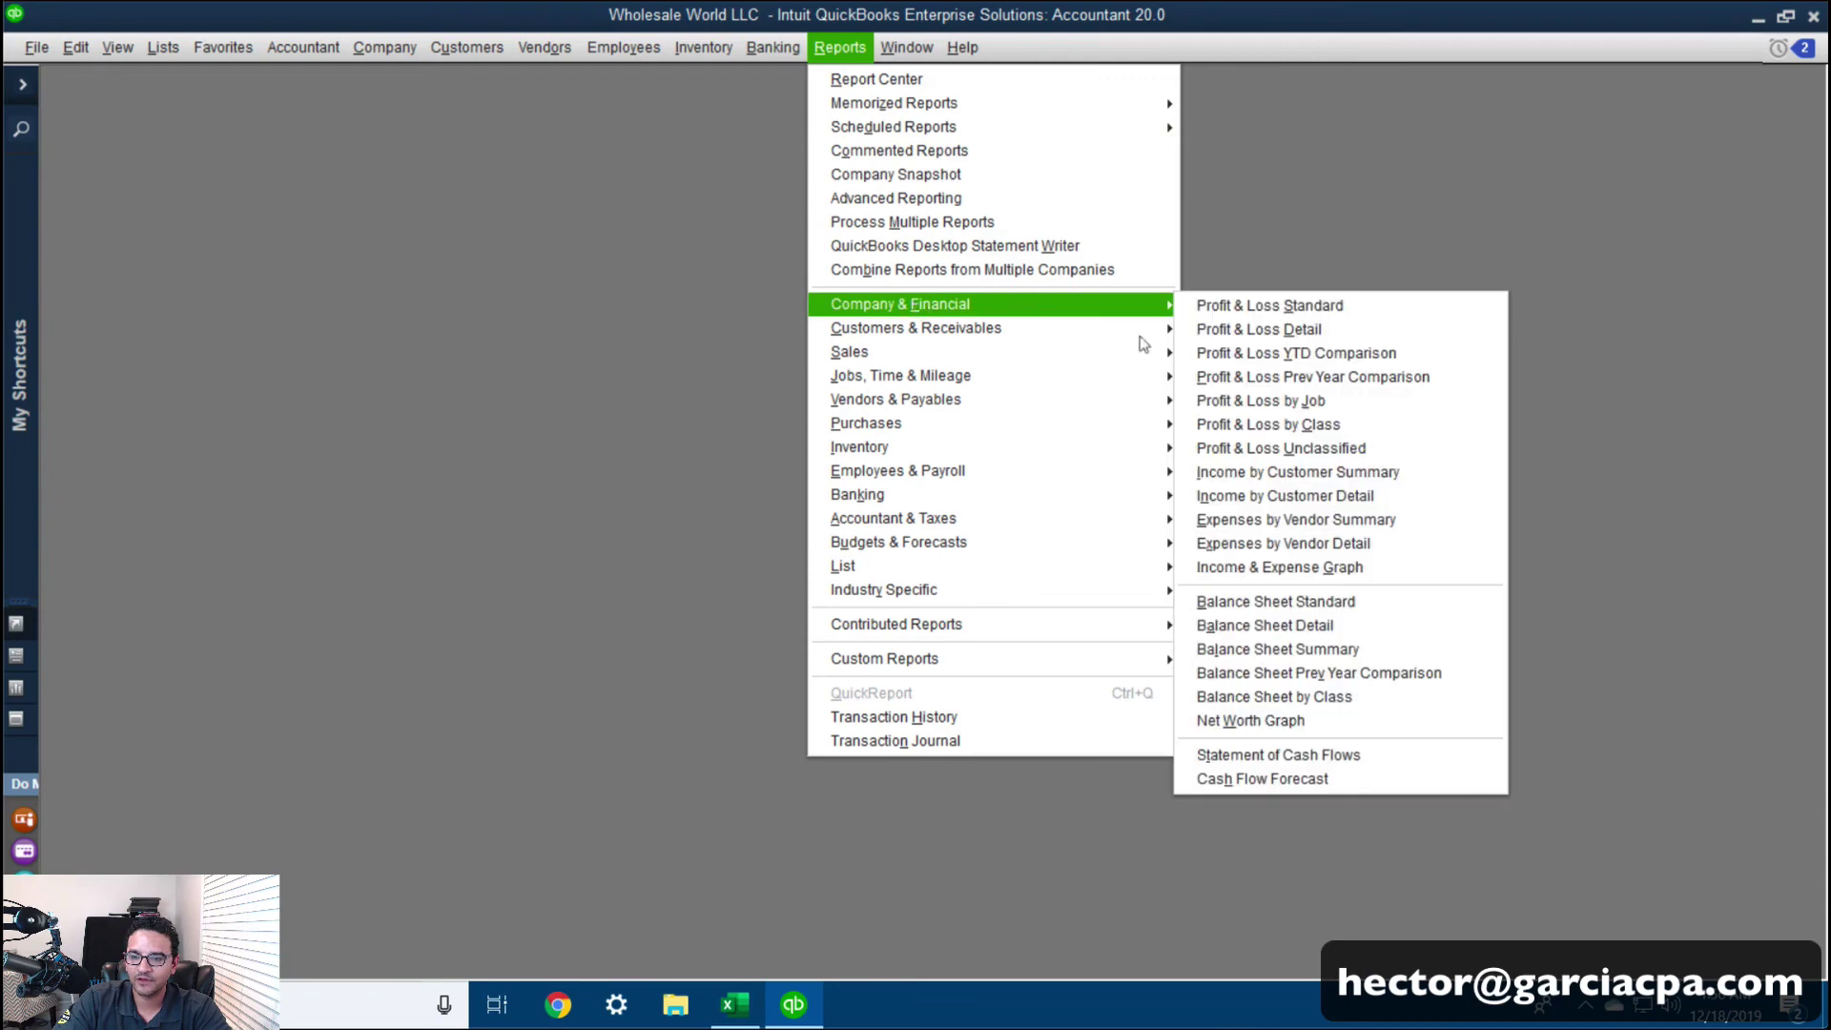
{"action": "left_click", "coordinate": [1387, 595]}
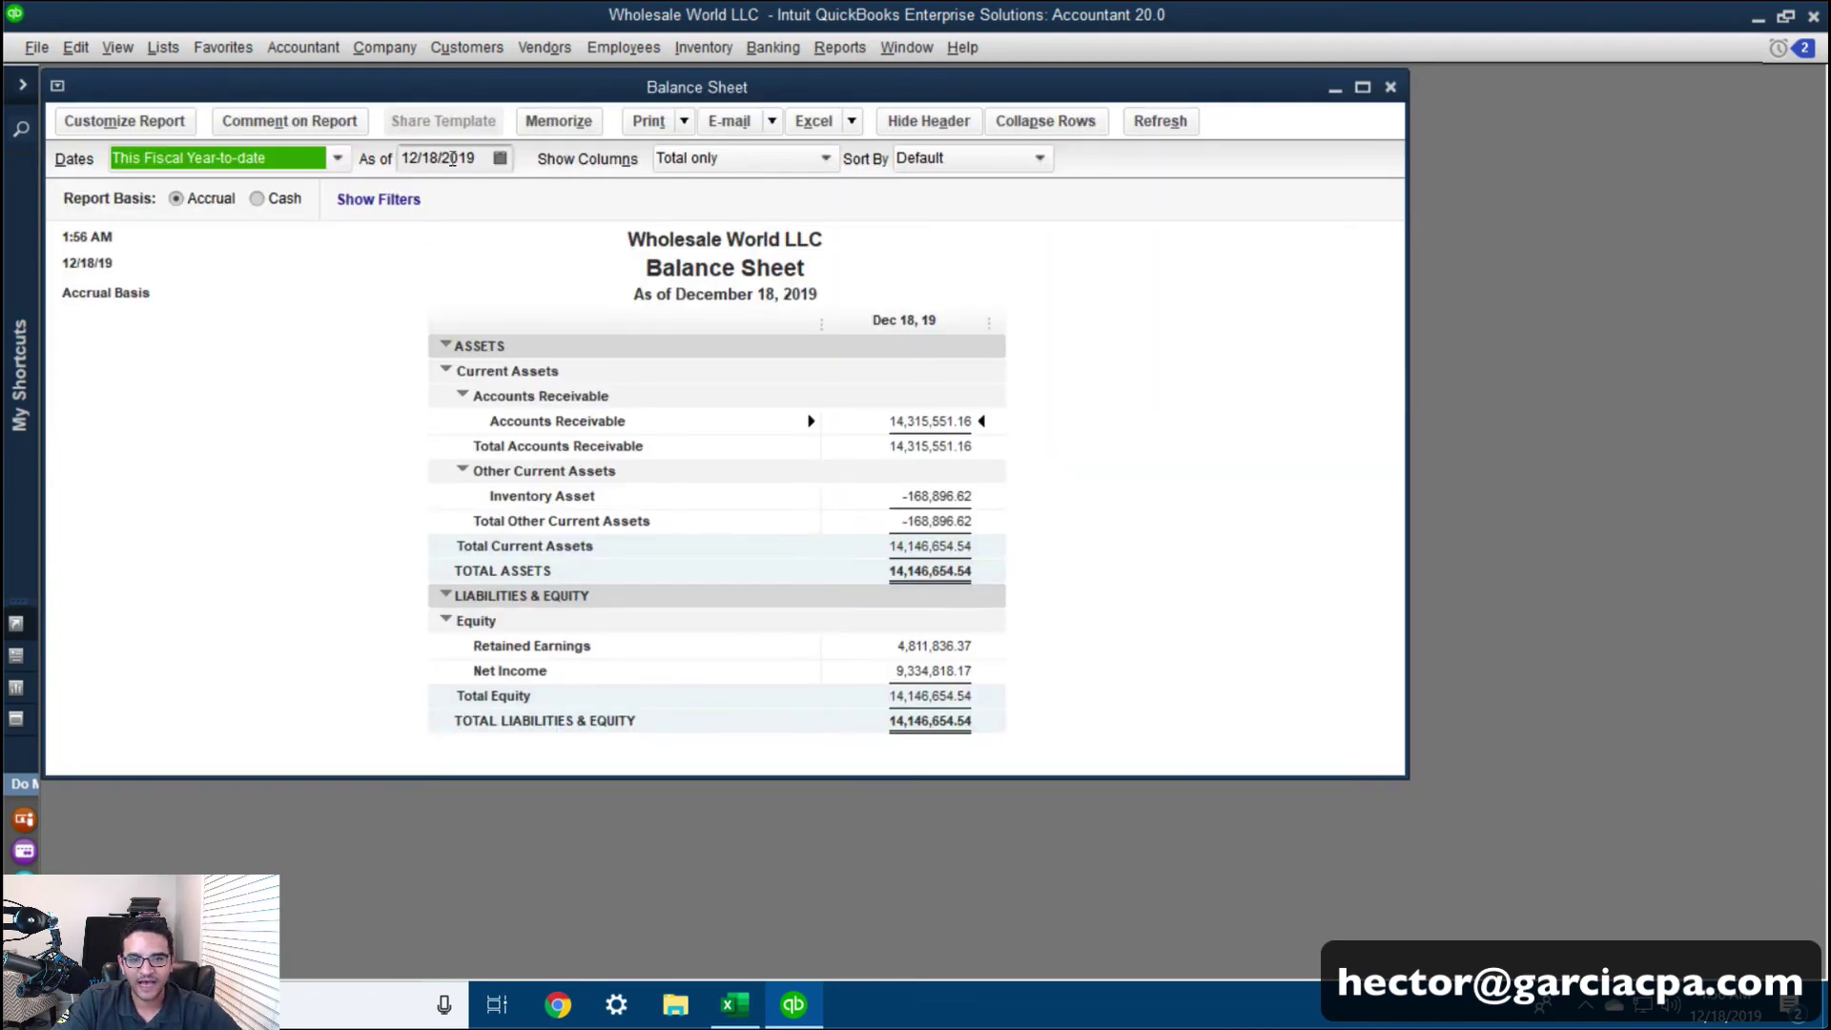
{"action": "key", "text": "Tab"}
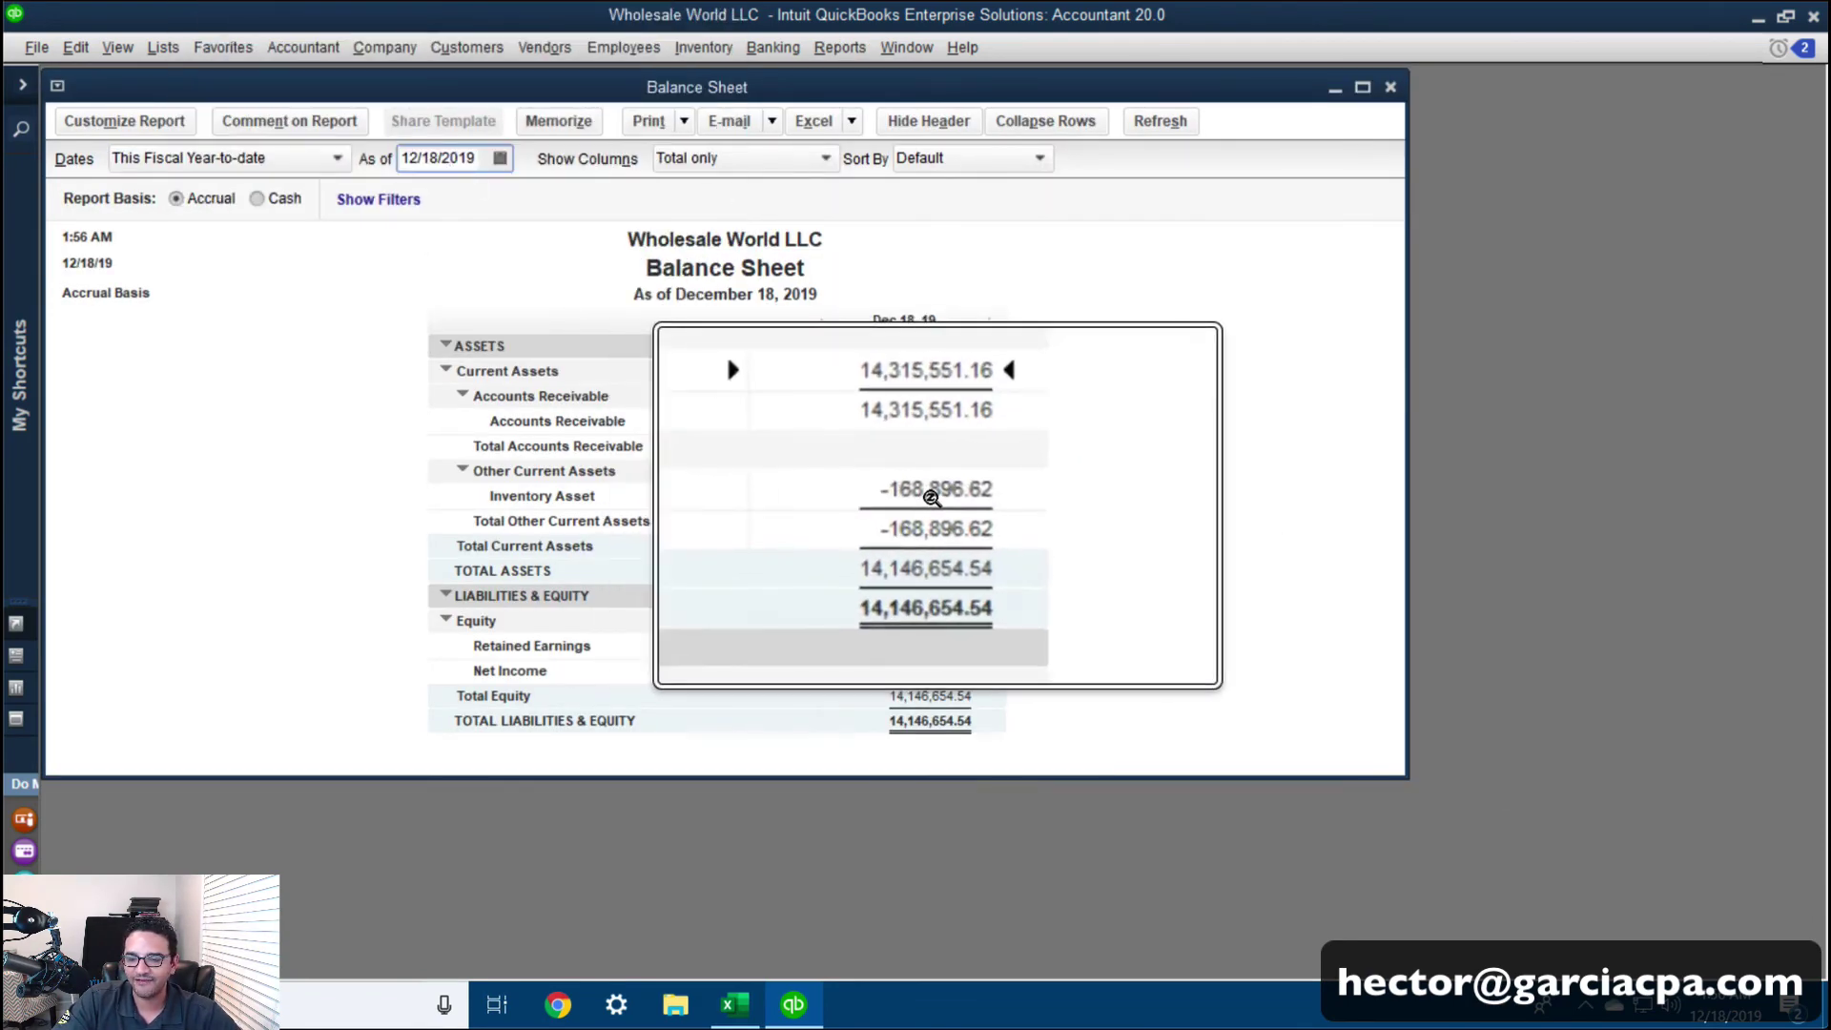
{"action": "double_click", "coordinate": [480, 158]}
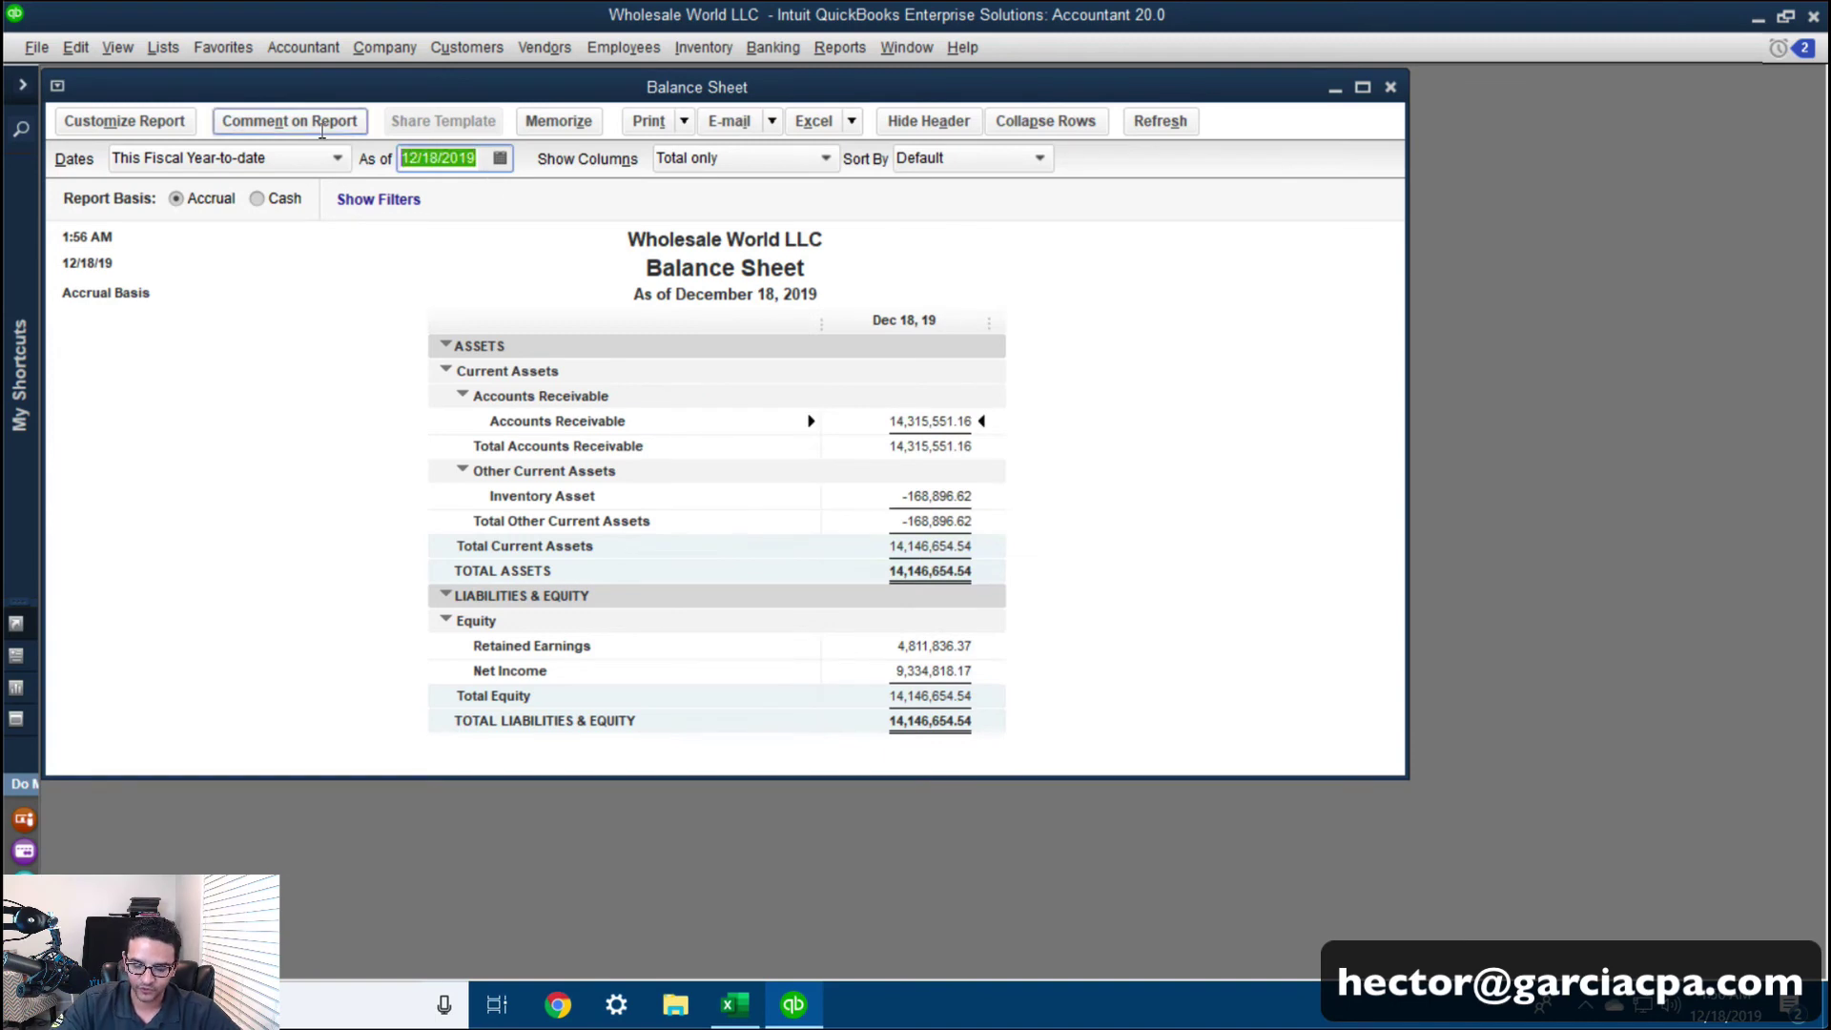
{"action": "type", "text": "1231201"}
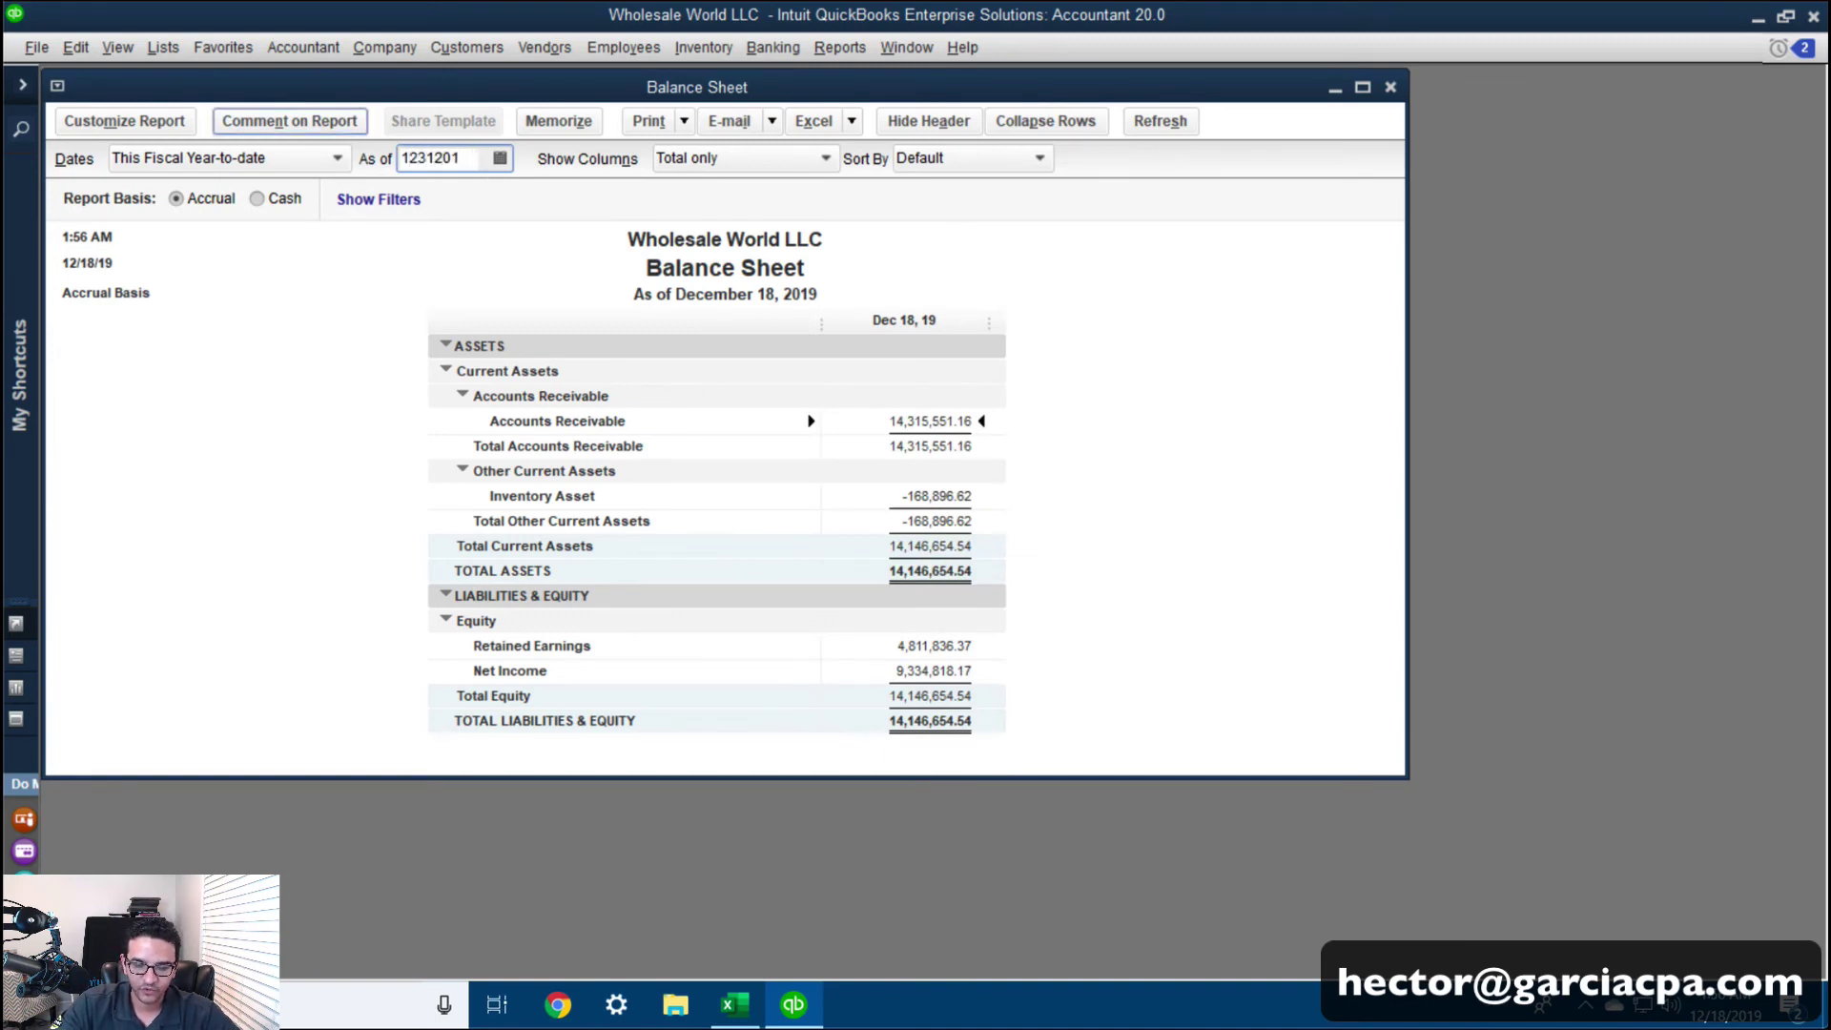
{"action": "type", "text": "9"}
{"action": "key", "text": "Tab"}
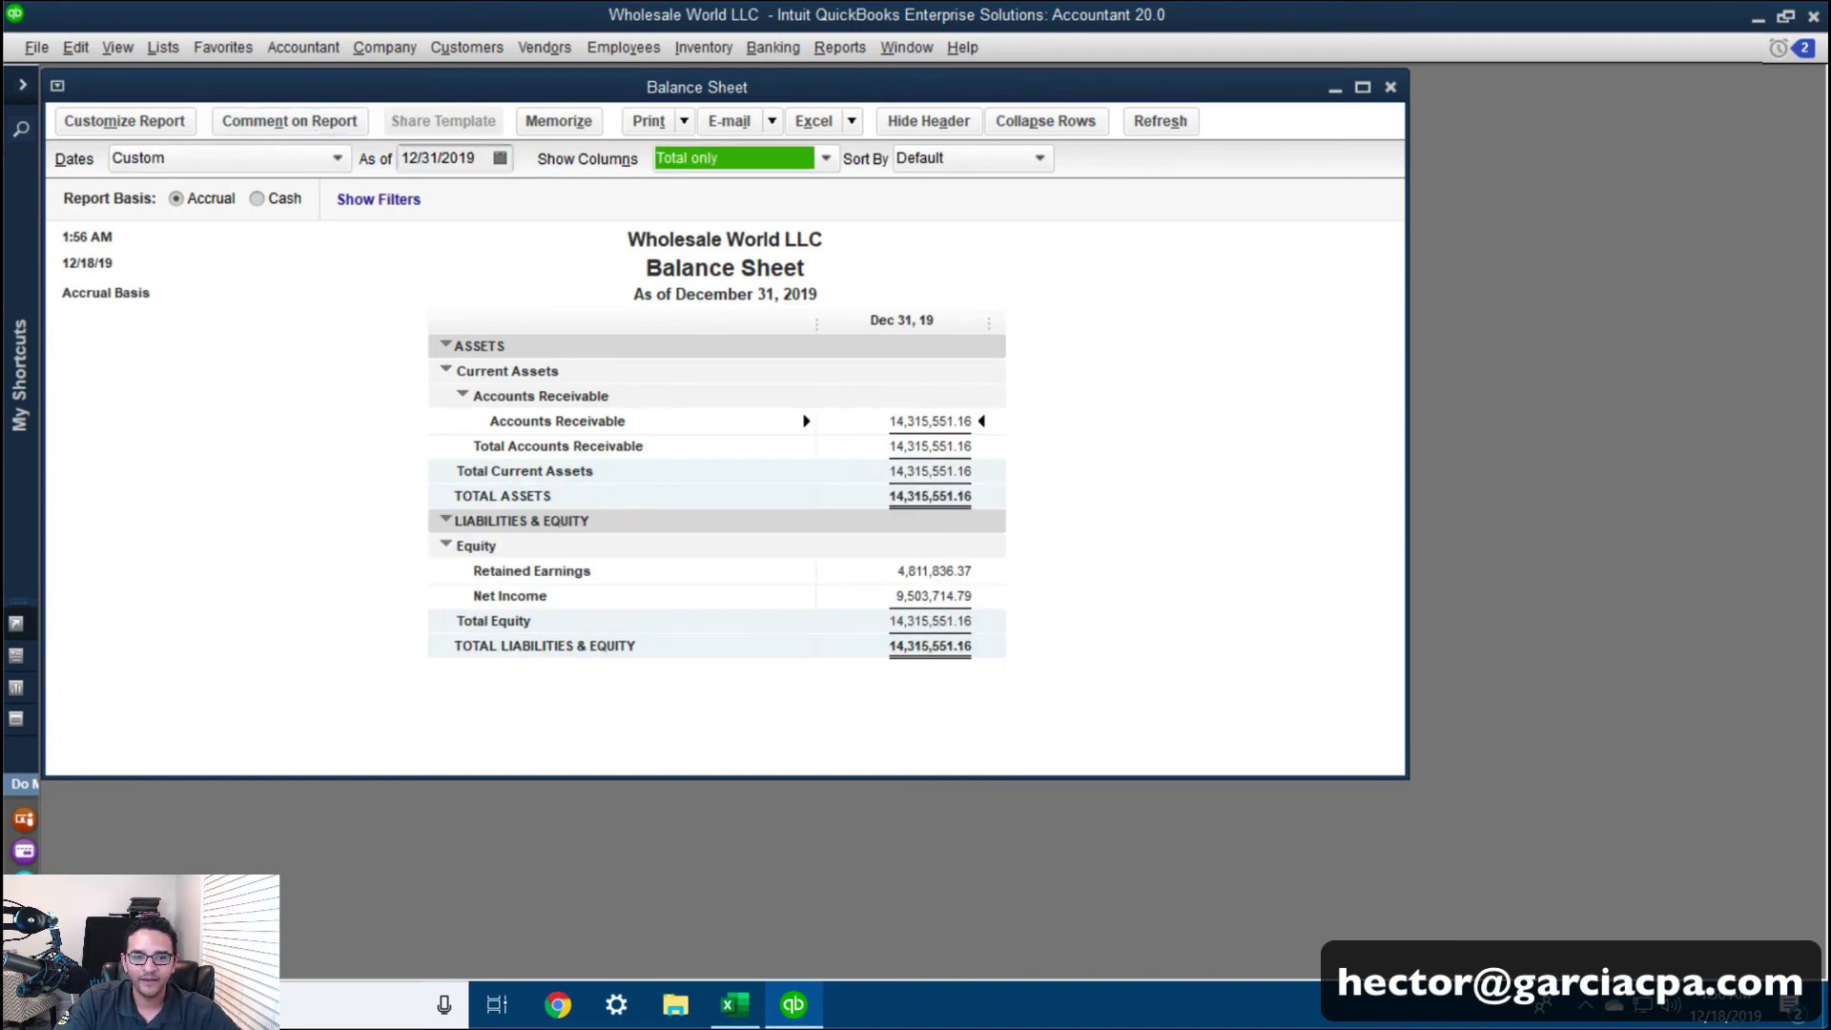
Customize the Balance Sheet's advanced options to display all rows, including accounts with zero balances
{"action": "left_click", "coordinate": [102, 122]}
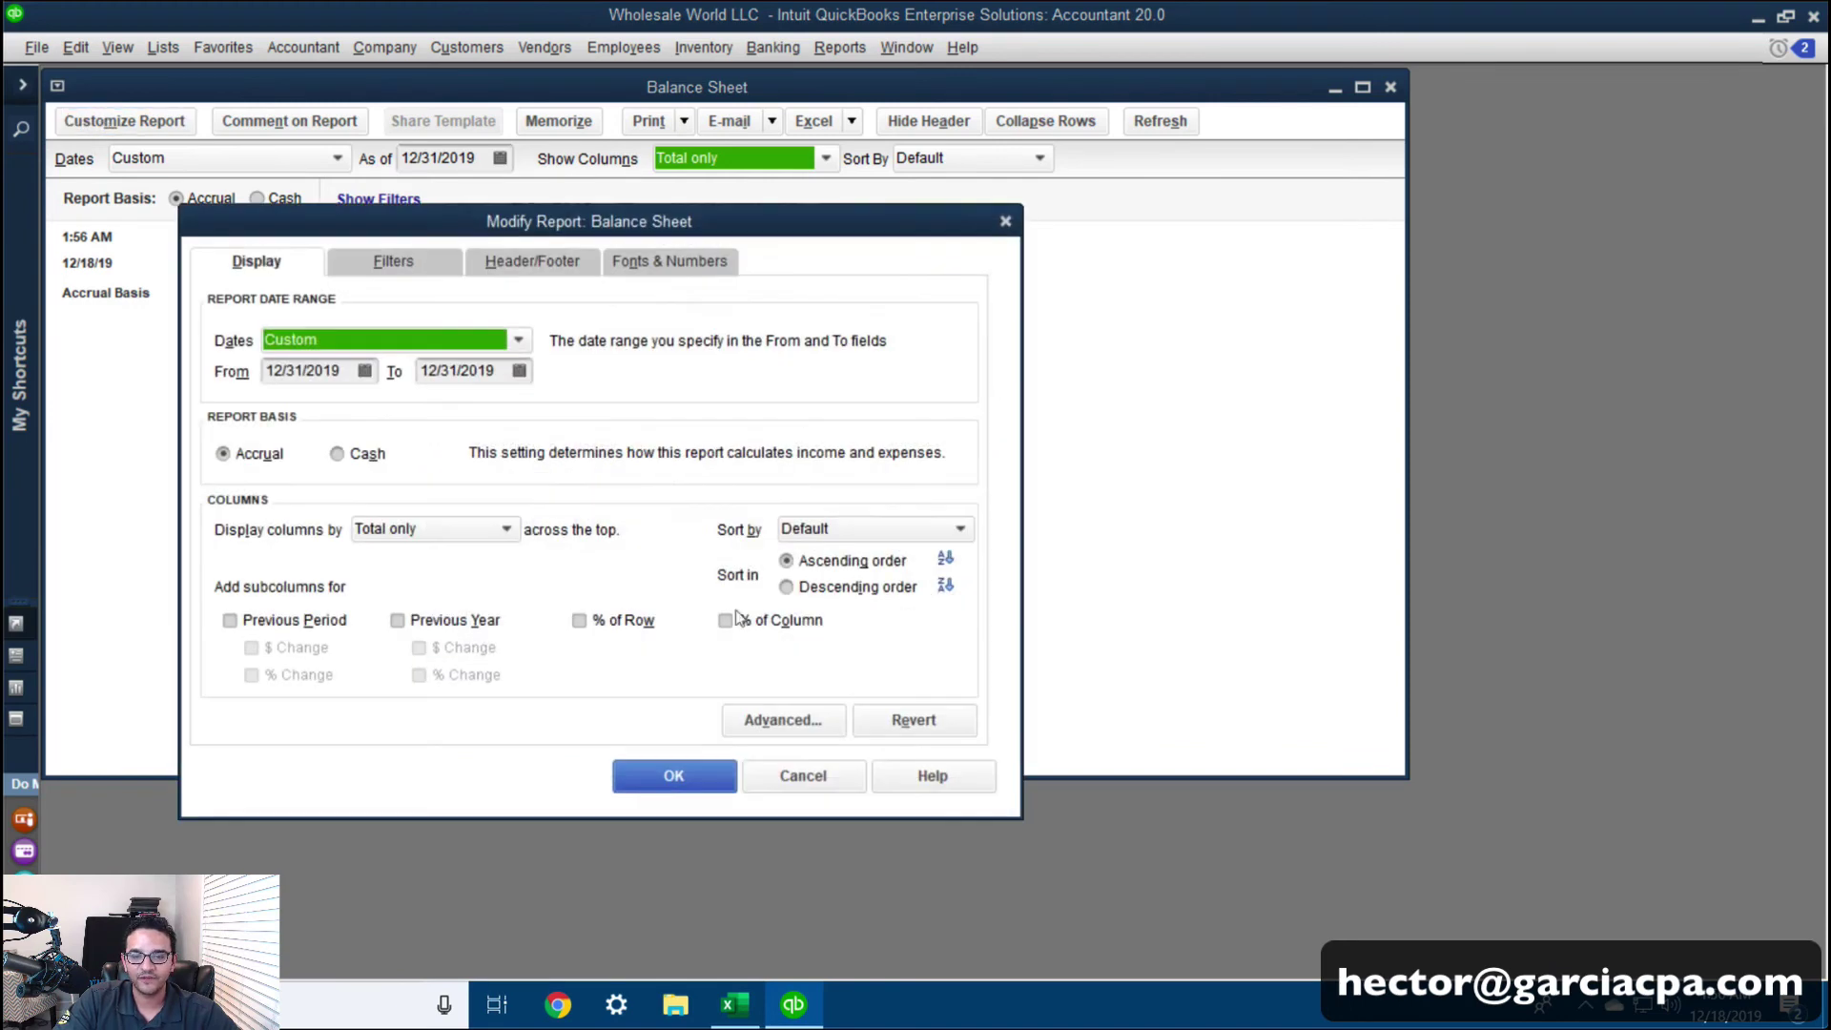
{"action": "left_click", "coordinate": [784, 719]}
{"action": "left_click", "coordinate": [251, 332]}
{"action": "left_click", "coordinate": [386, 419]}
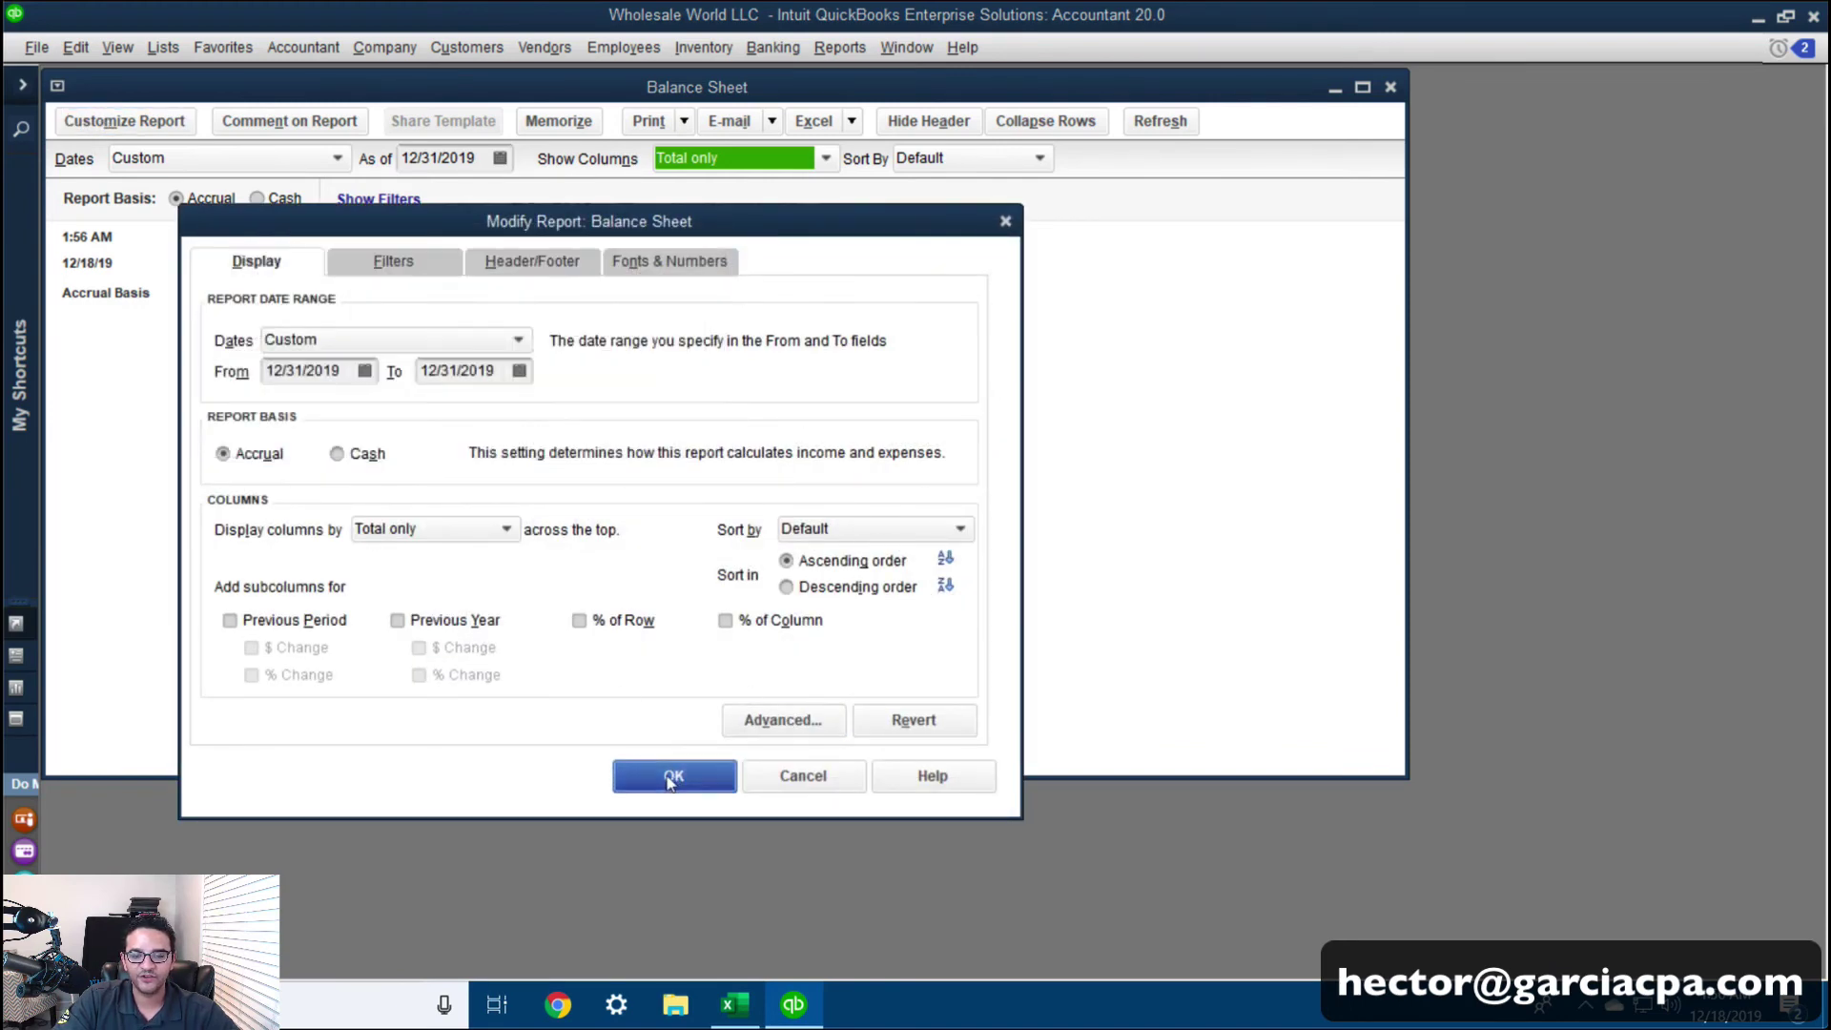
{"action": "left_click", "coordinate": [674, 775]}
Examine the transactions behind the Inventory Asset balance on the Balance Sheet and close that detail report
{"action": "left_click", "coordinate": [923, 562]}
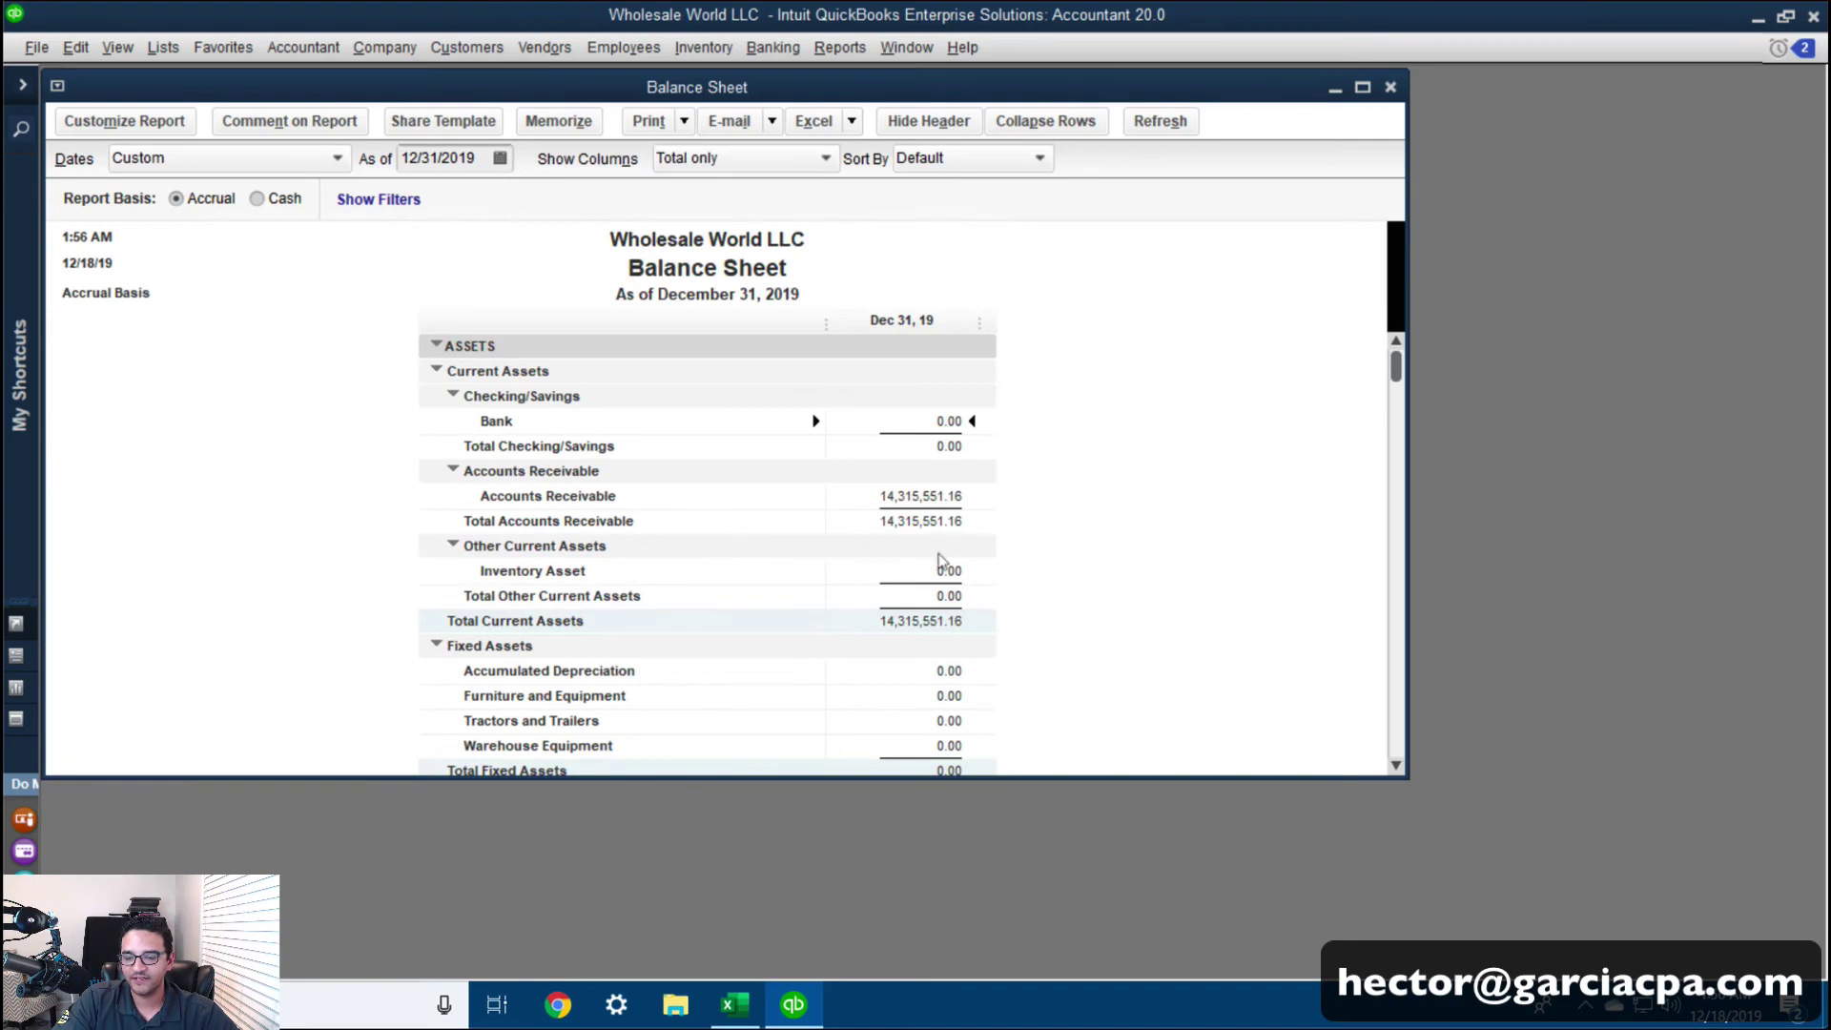
{"action": "double_click", "coordinate": [944, 567]}
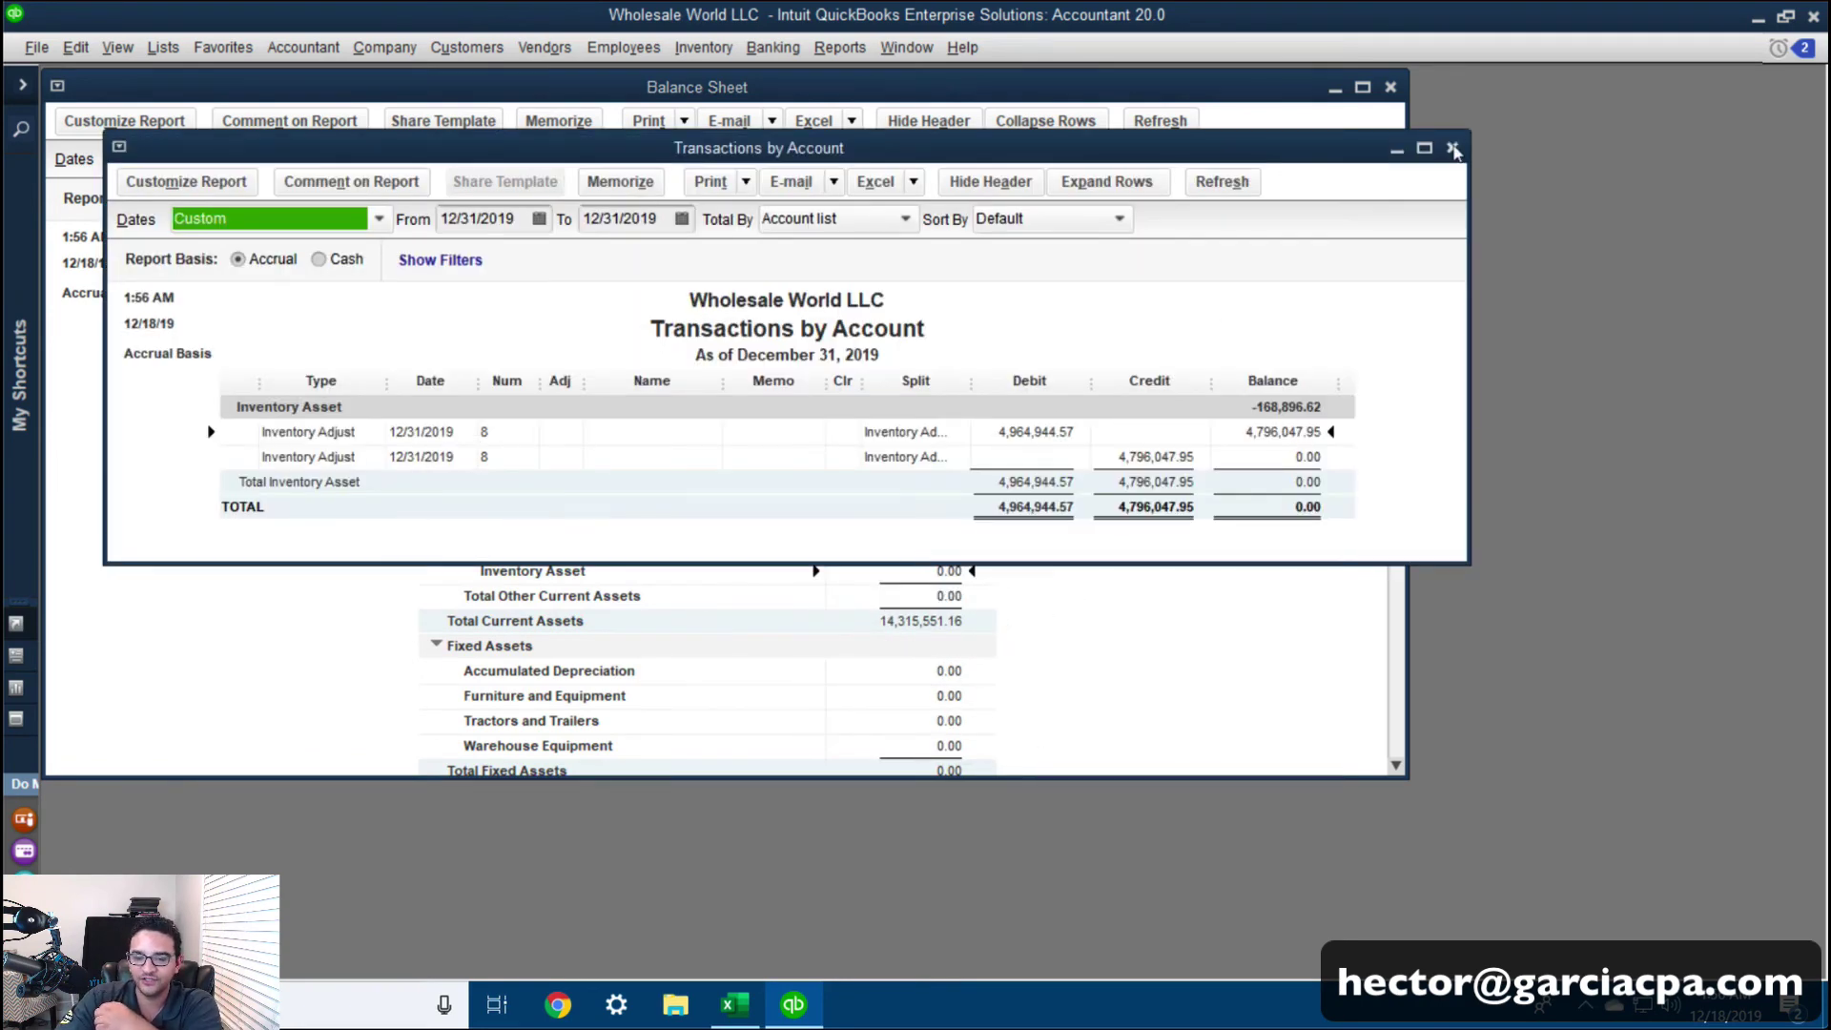
{"action": "left_click", "coordinate": [1452, 148]}
Minimize QuickBooks, reopen Inventory Adj QTY.xlsm from the desktop, and select cell D16
{"action": "left_click", "coordinate": [1759, 14]}
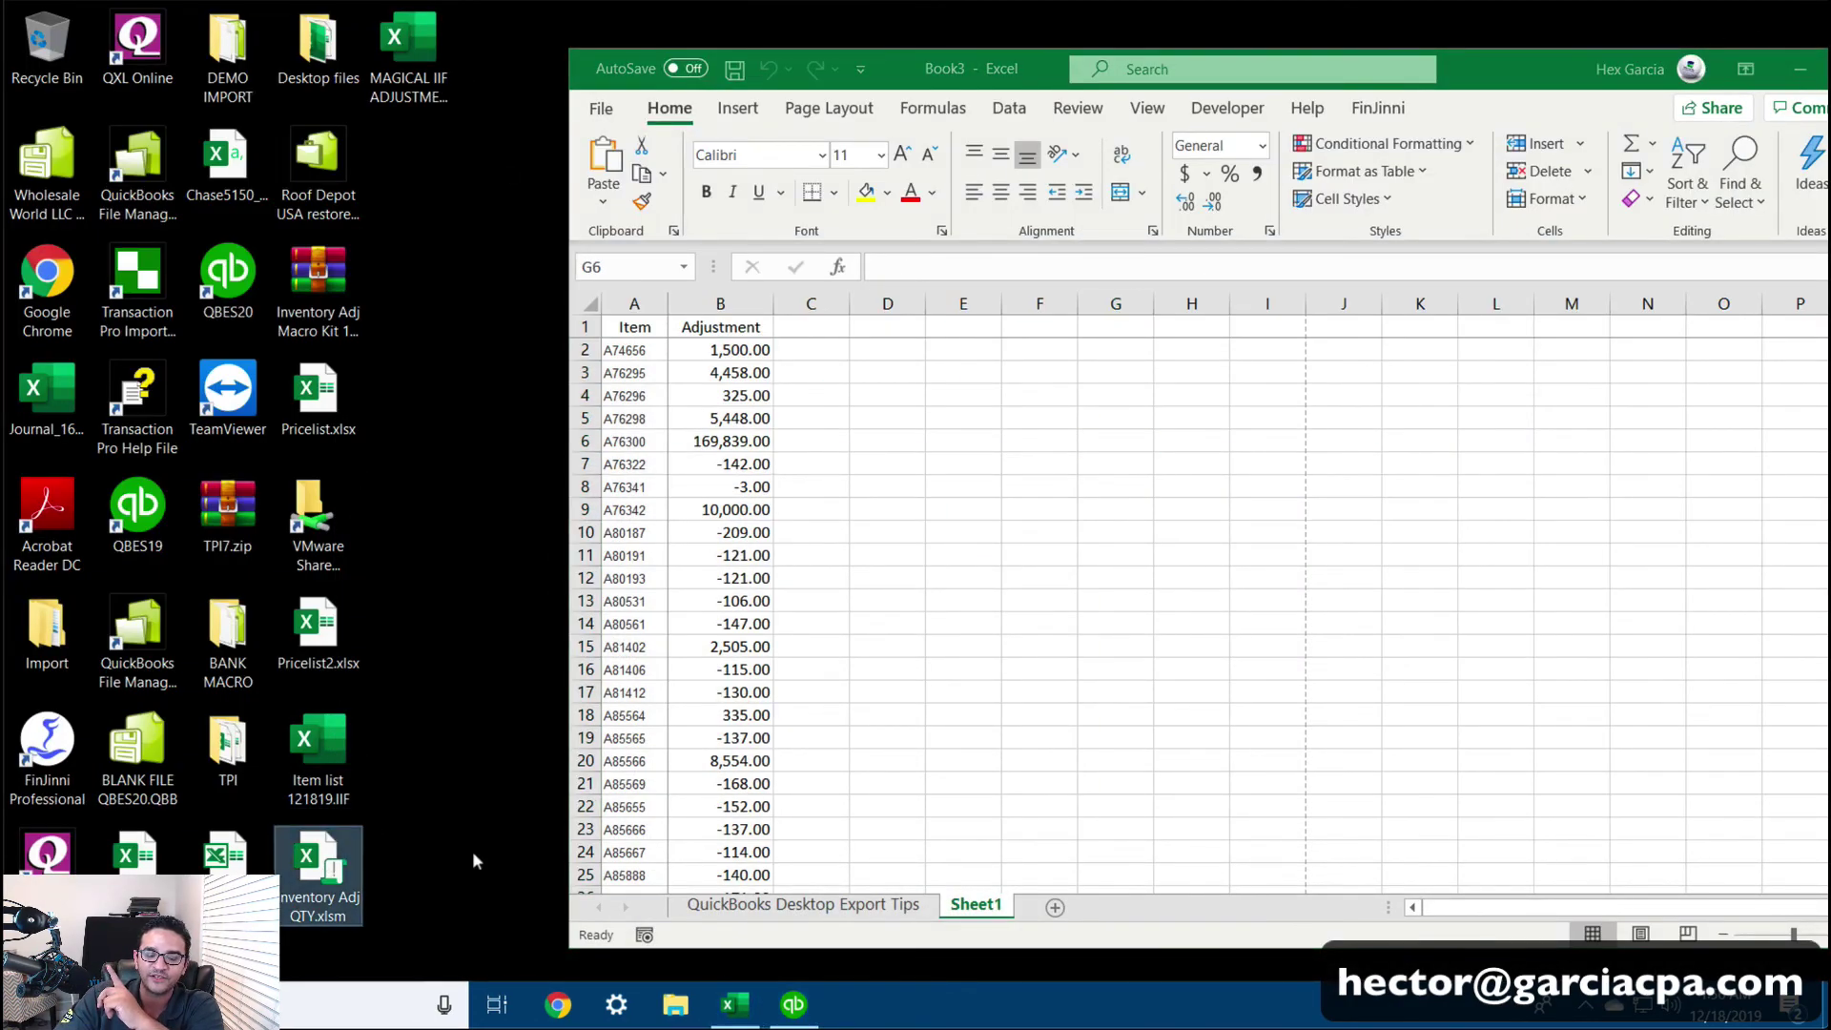
{"action": "double_click", "coordinate": [318, 863]}
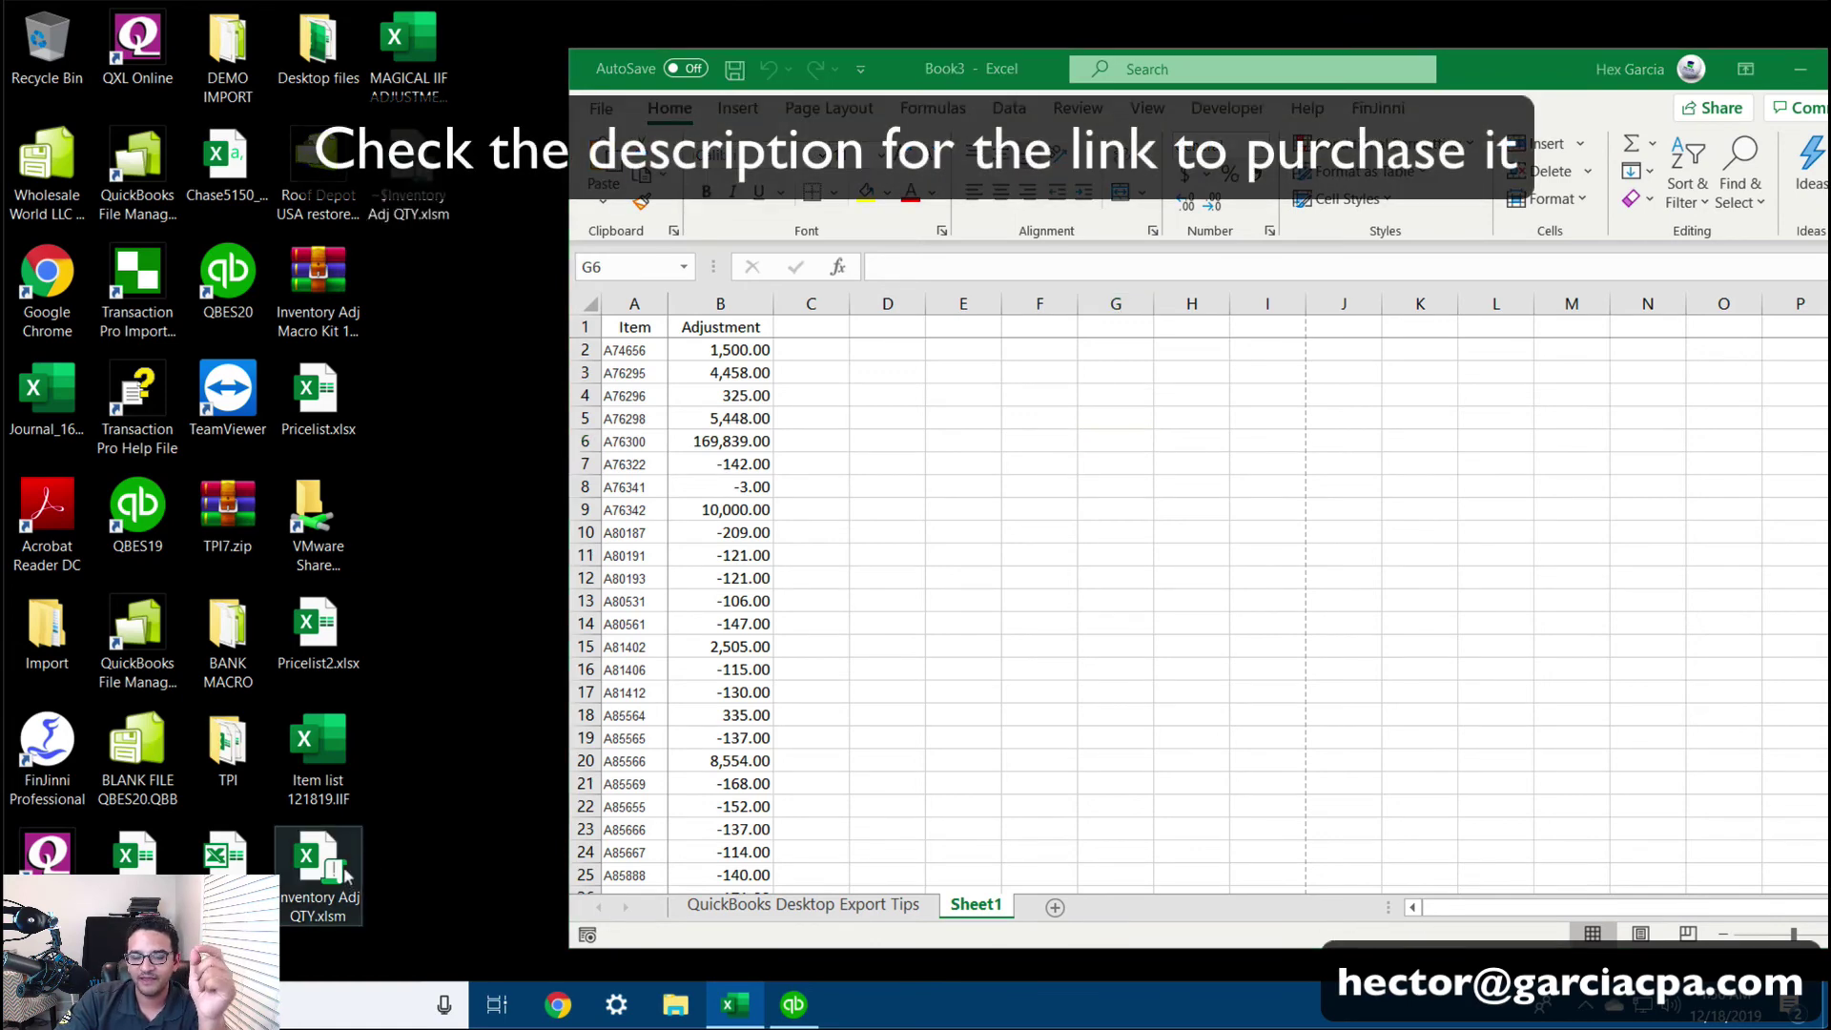
{"action": "left_click", "coordinate": [729, 739]}
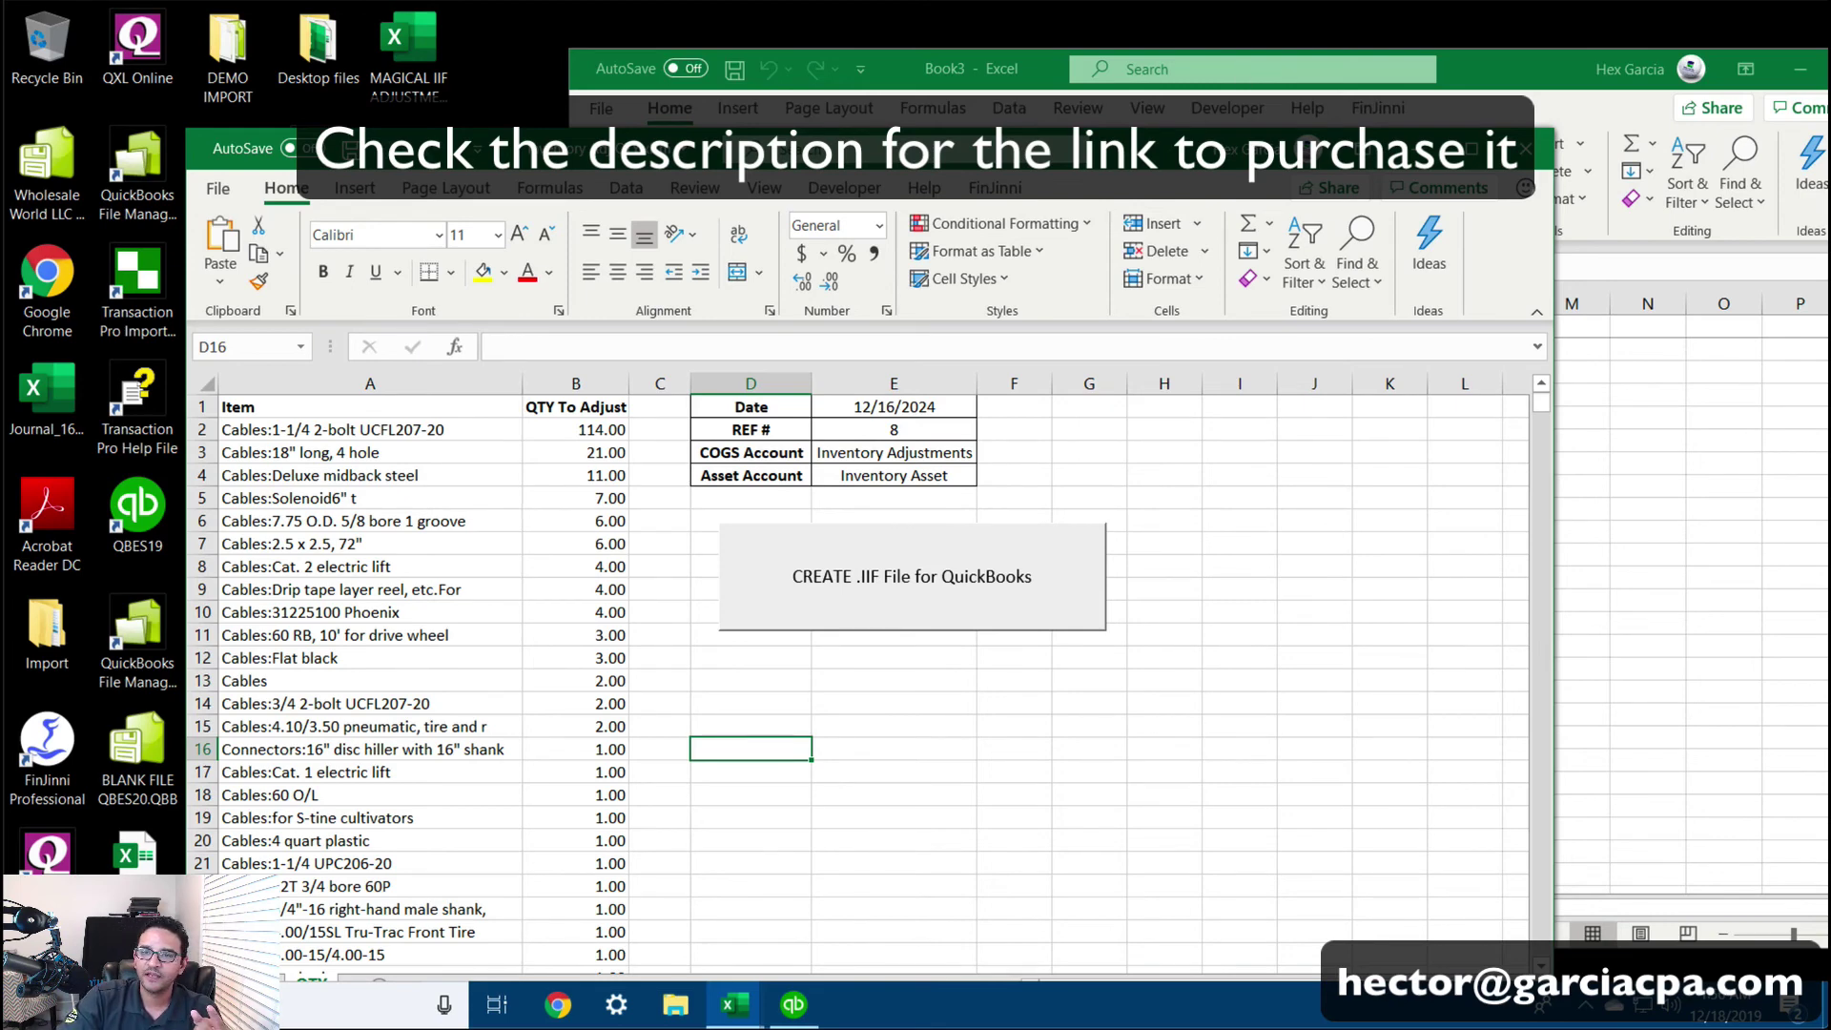
In Sheet1 of Book3, add the header "New Count" in cell C1 and widen column C to fit it
{"action": "left_click_drag", "start_coordinate": [1135, 151], "coordinate": [1161, 132]}
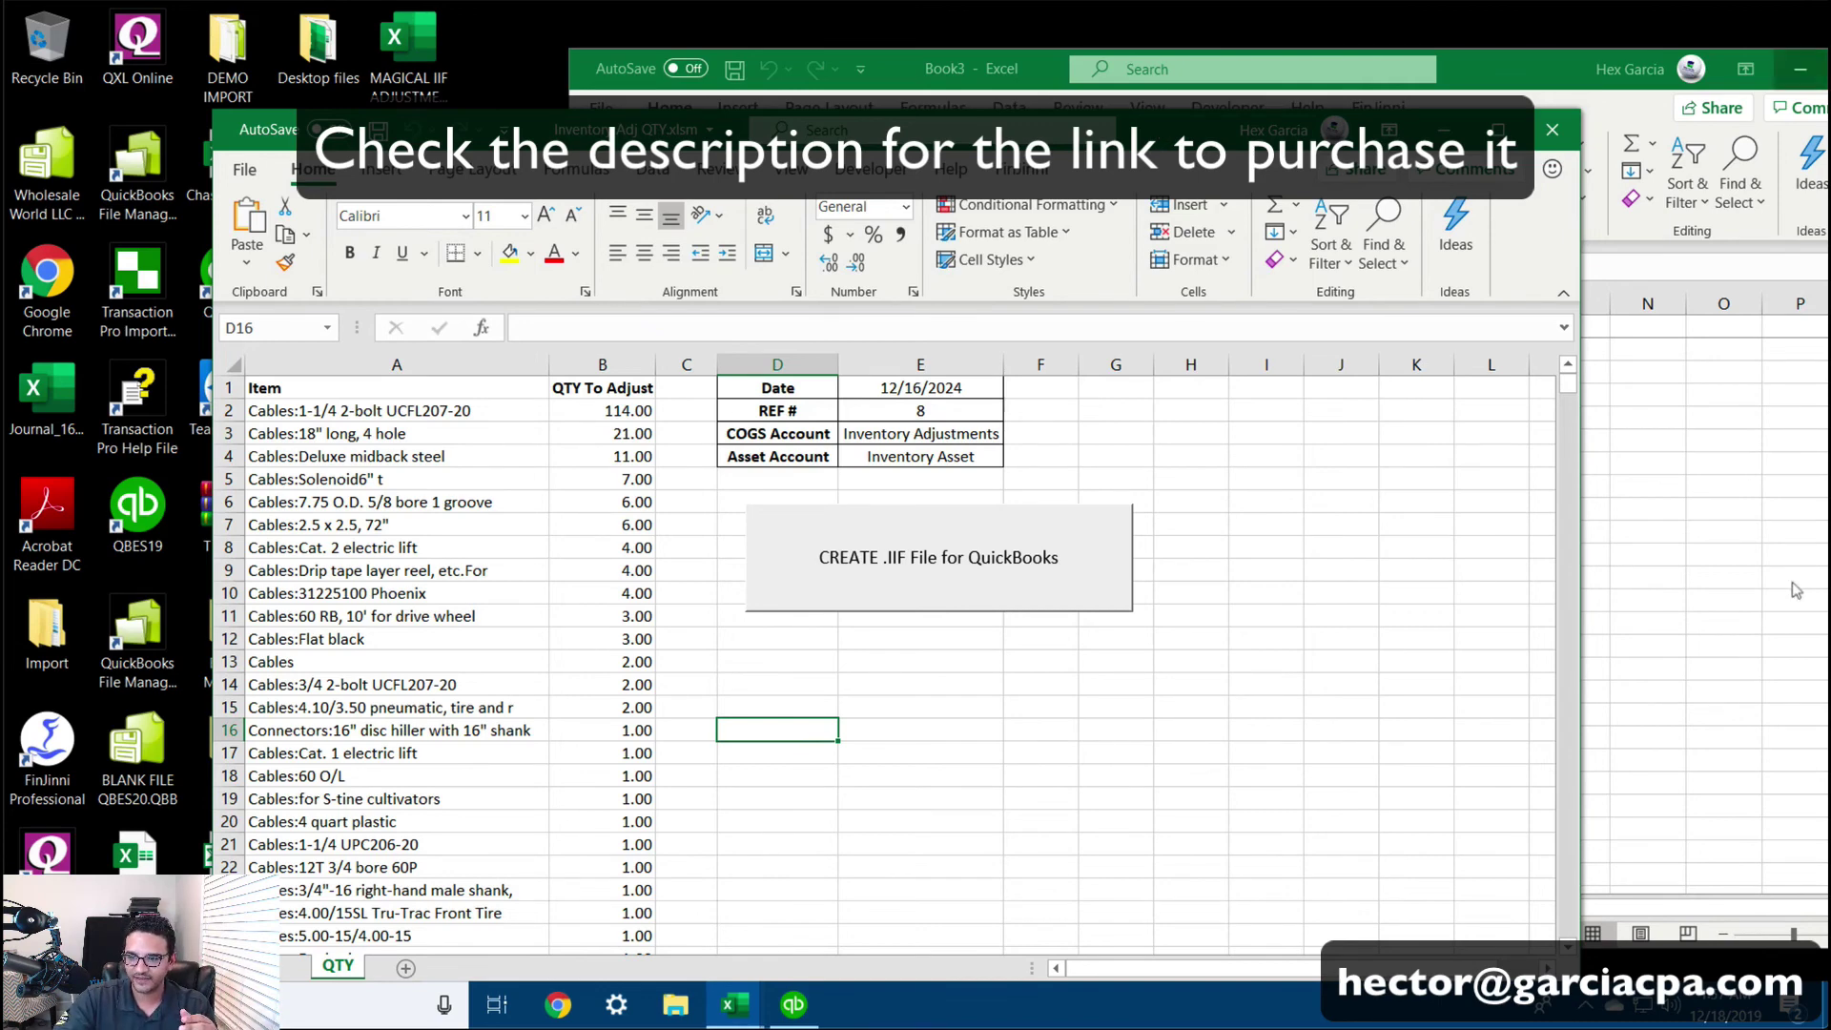
{"action": "left_click", "coordinate": [1654, 585]}
{"action": "left_click", "coordinate": [876, 530]}
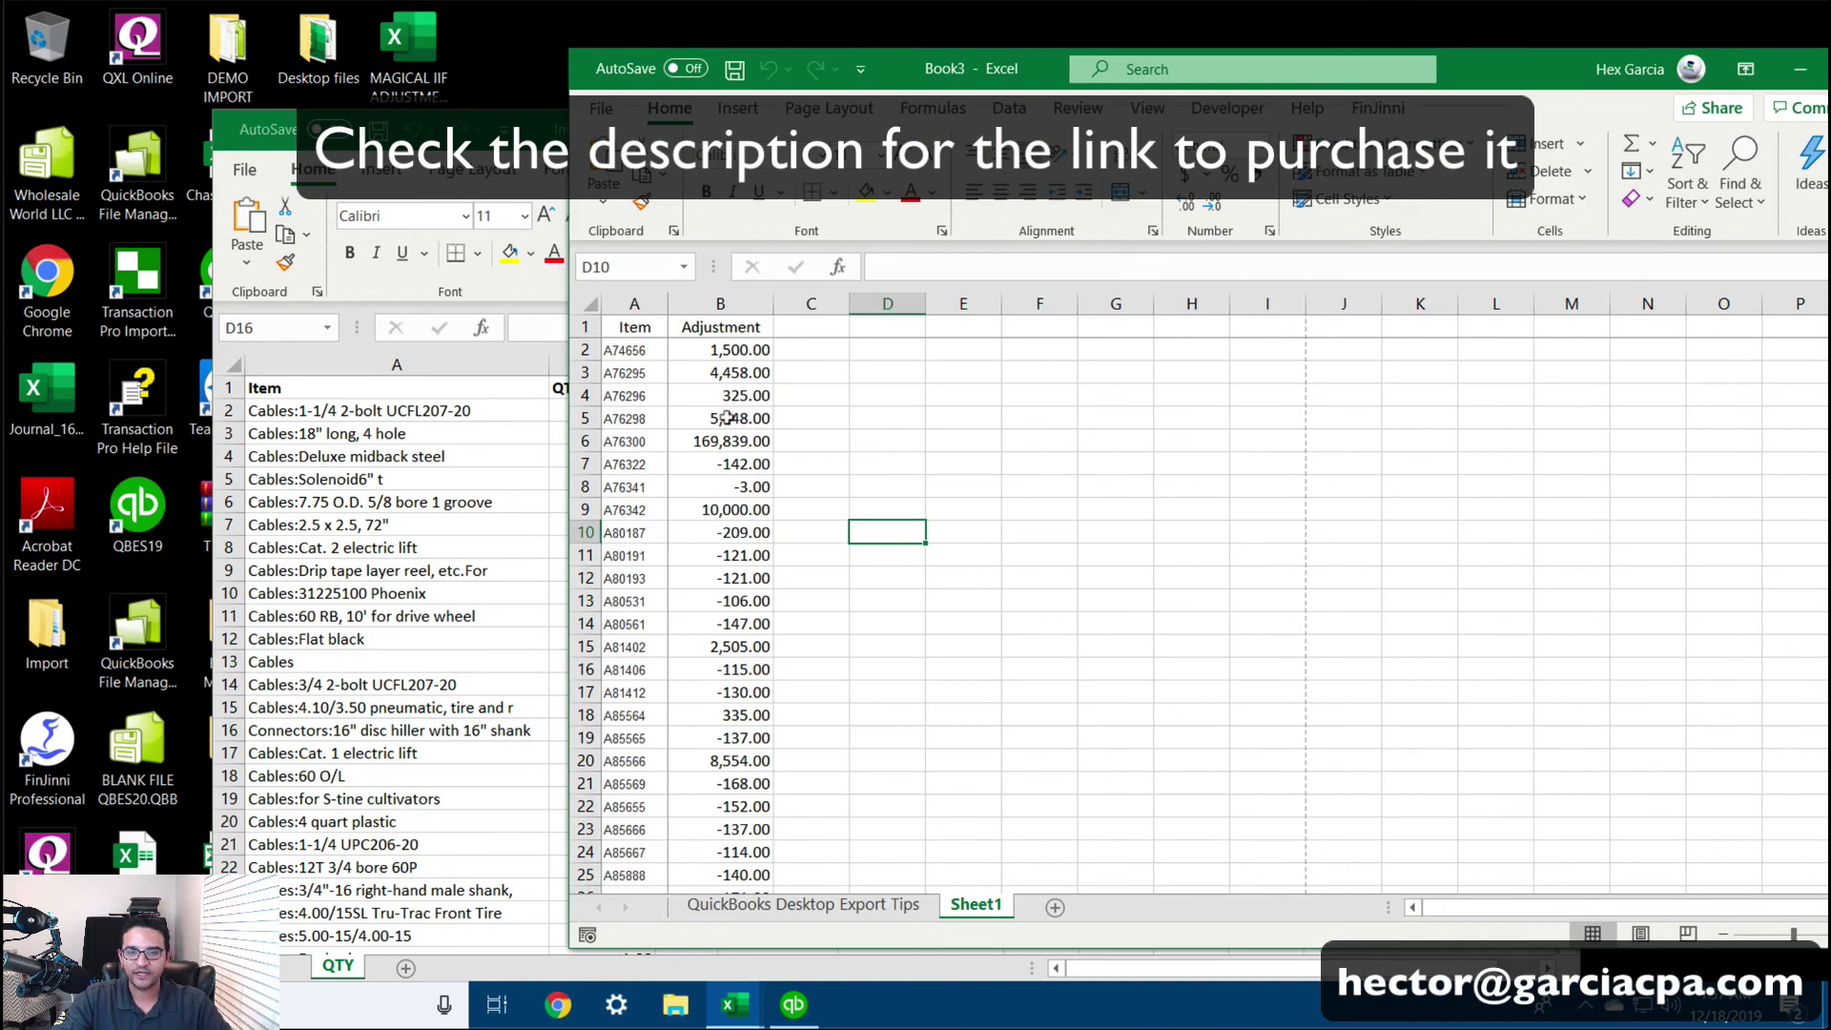
{"action": "left_click", "coordinate": [806, 327]}
{"action": "type", "text": "New Coul"}
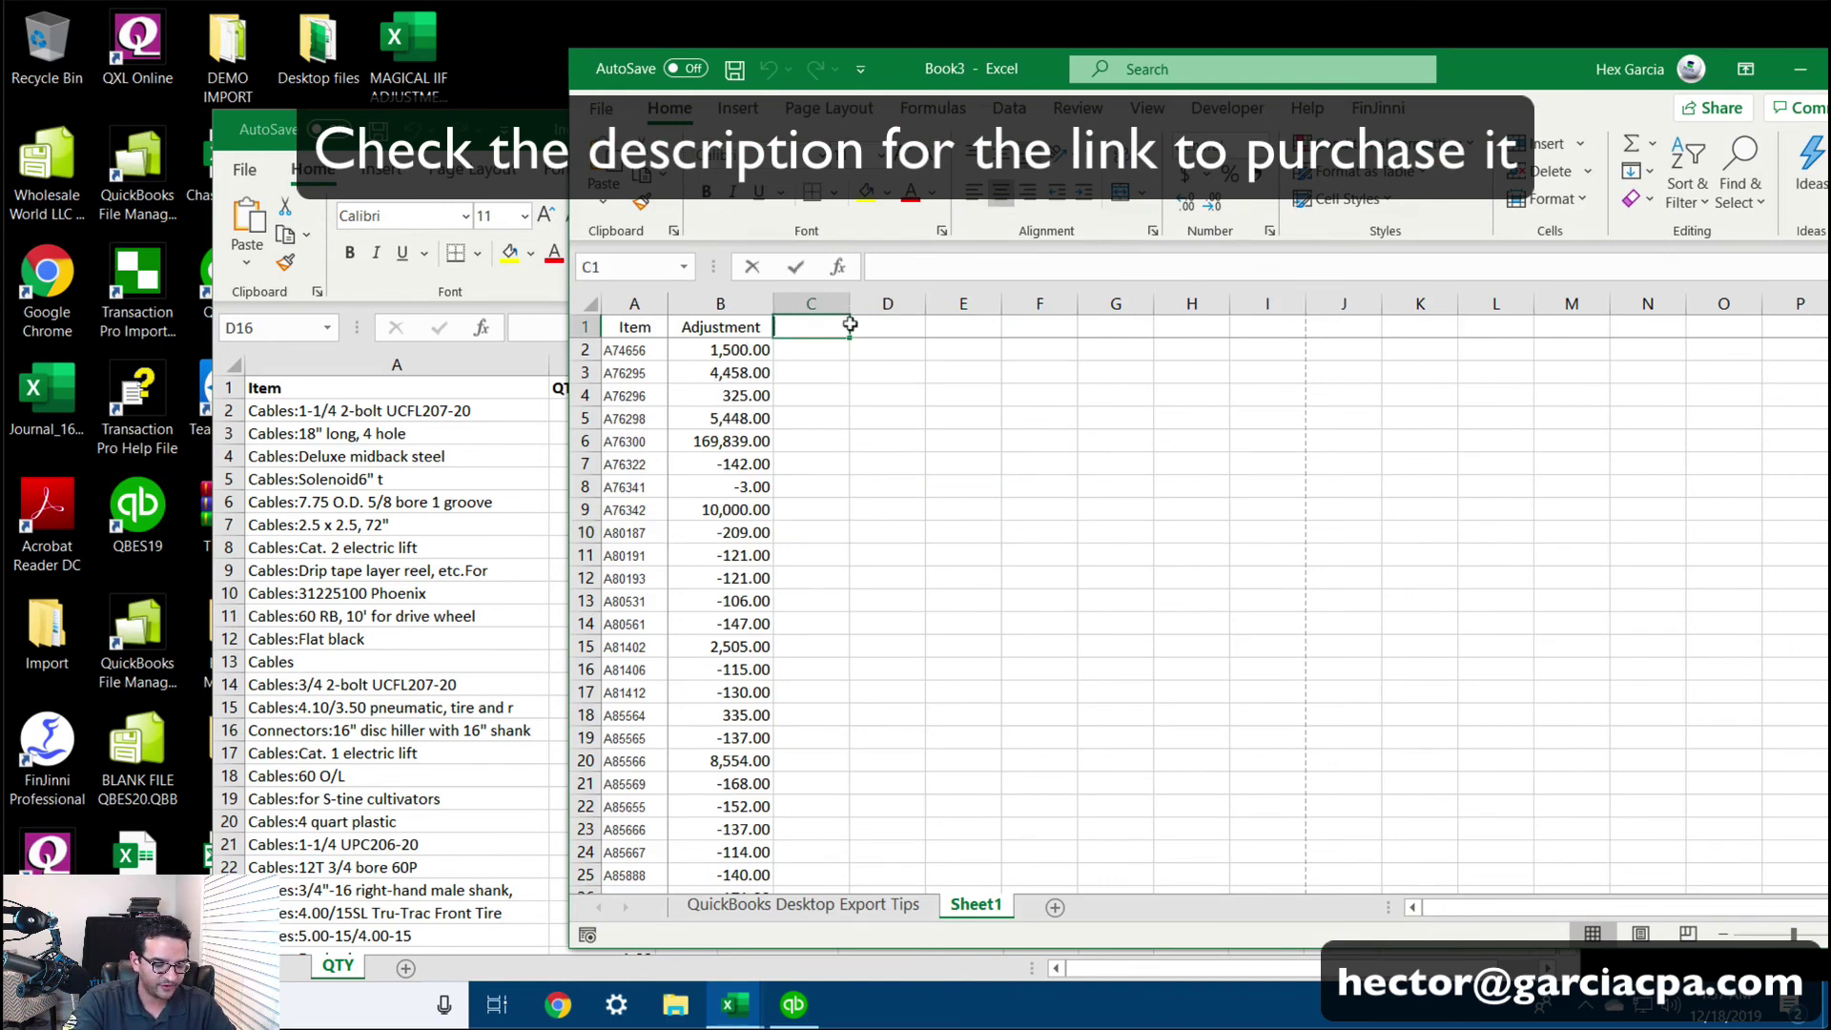
{"action": "key", "text": "BackSpace"}
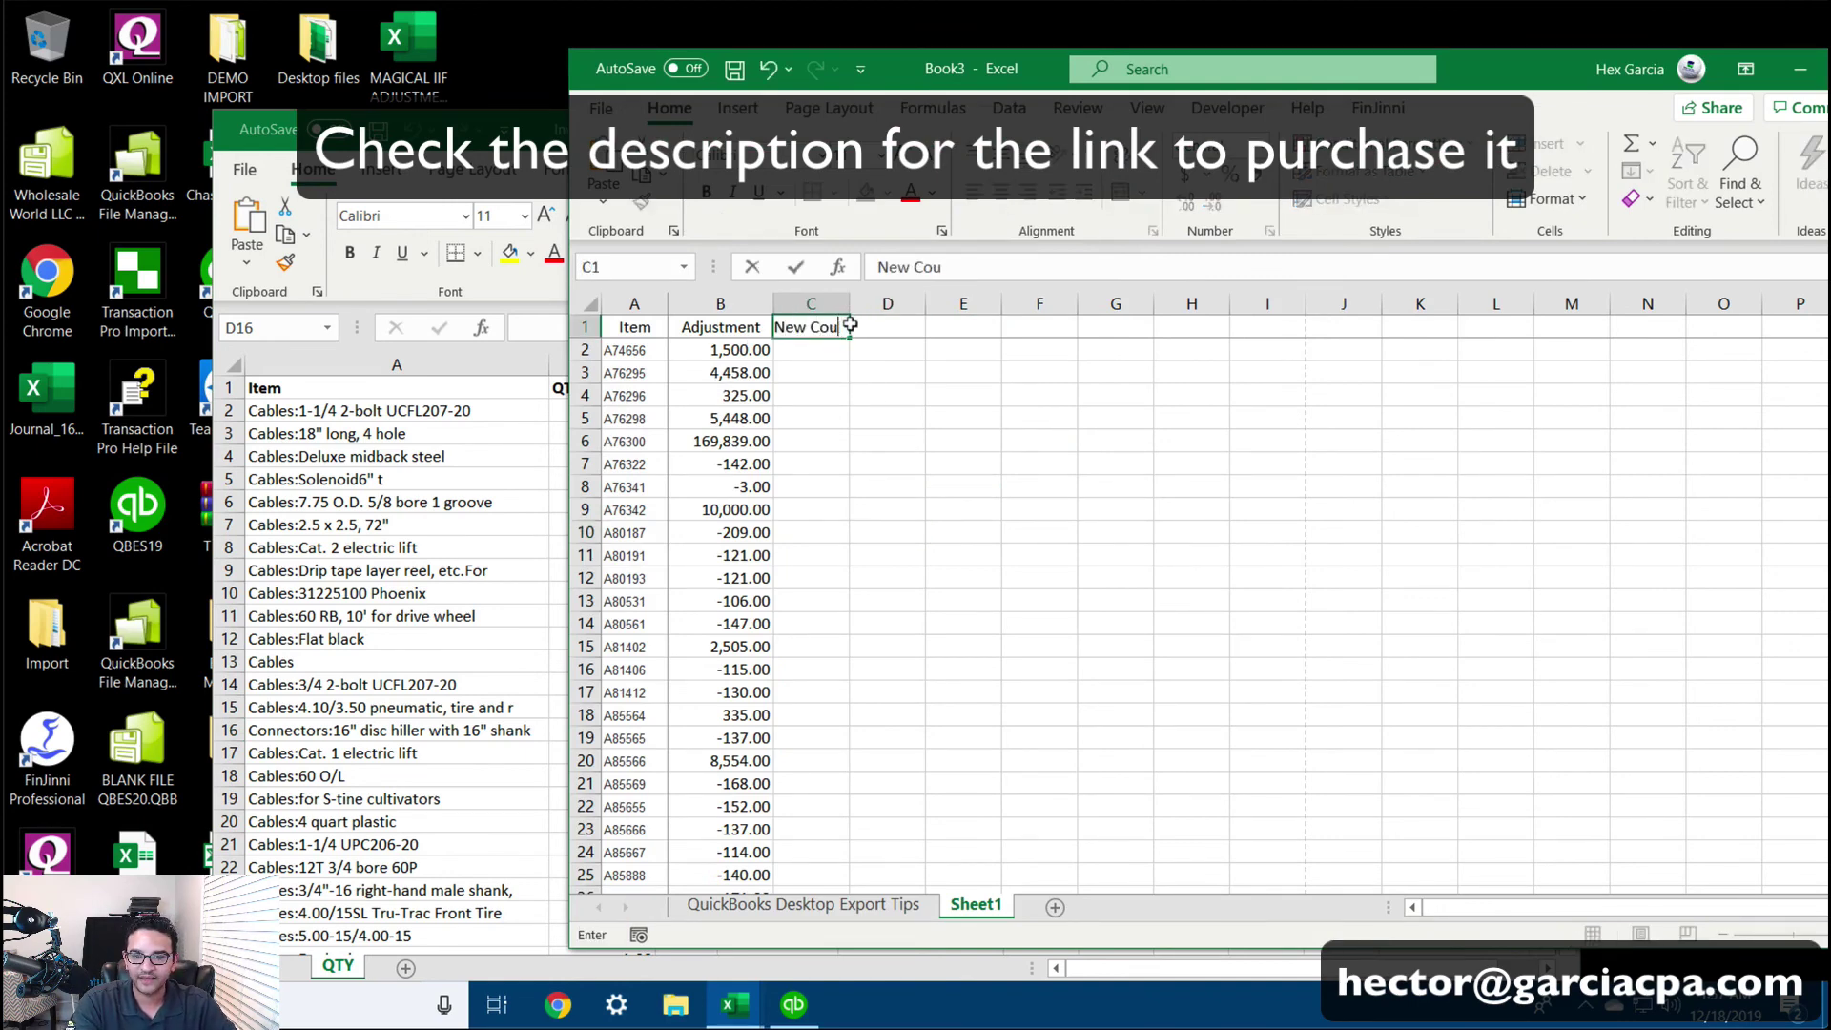
{"action": "type", "text": "nt"}
{"action": "key", "text": "Return"}
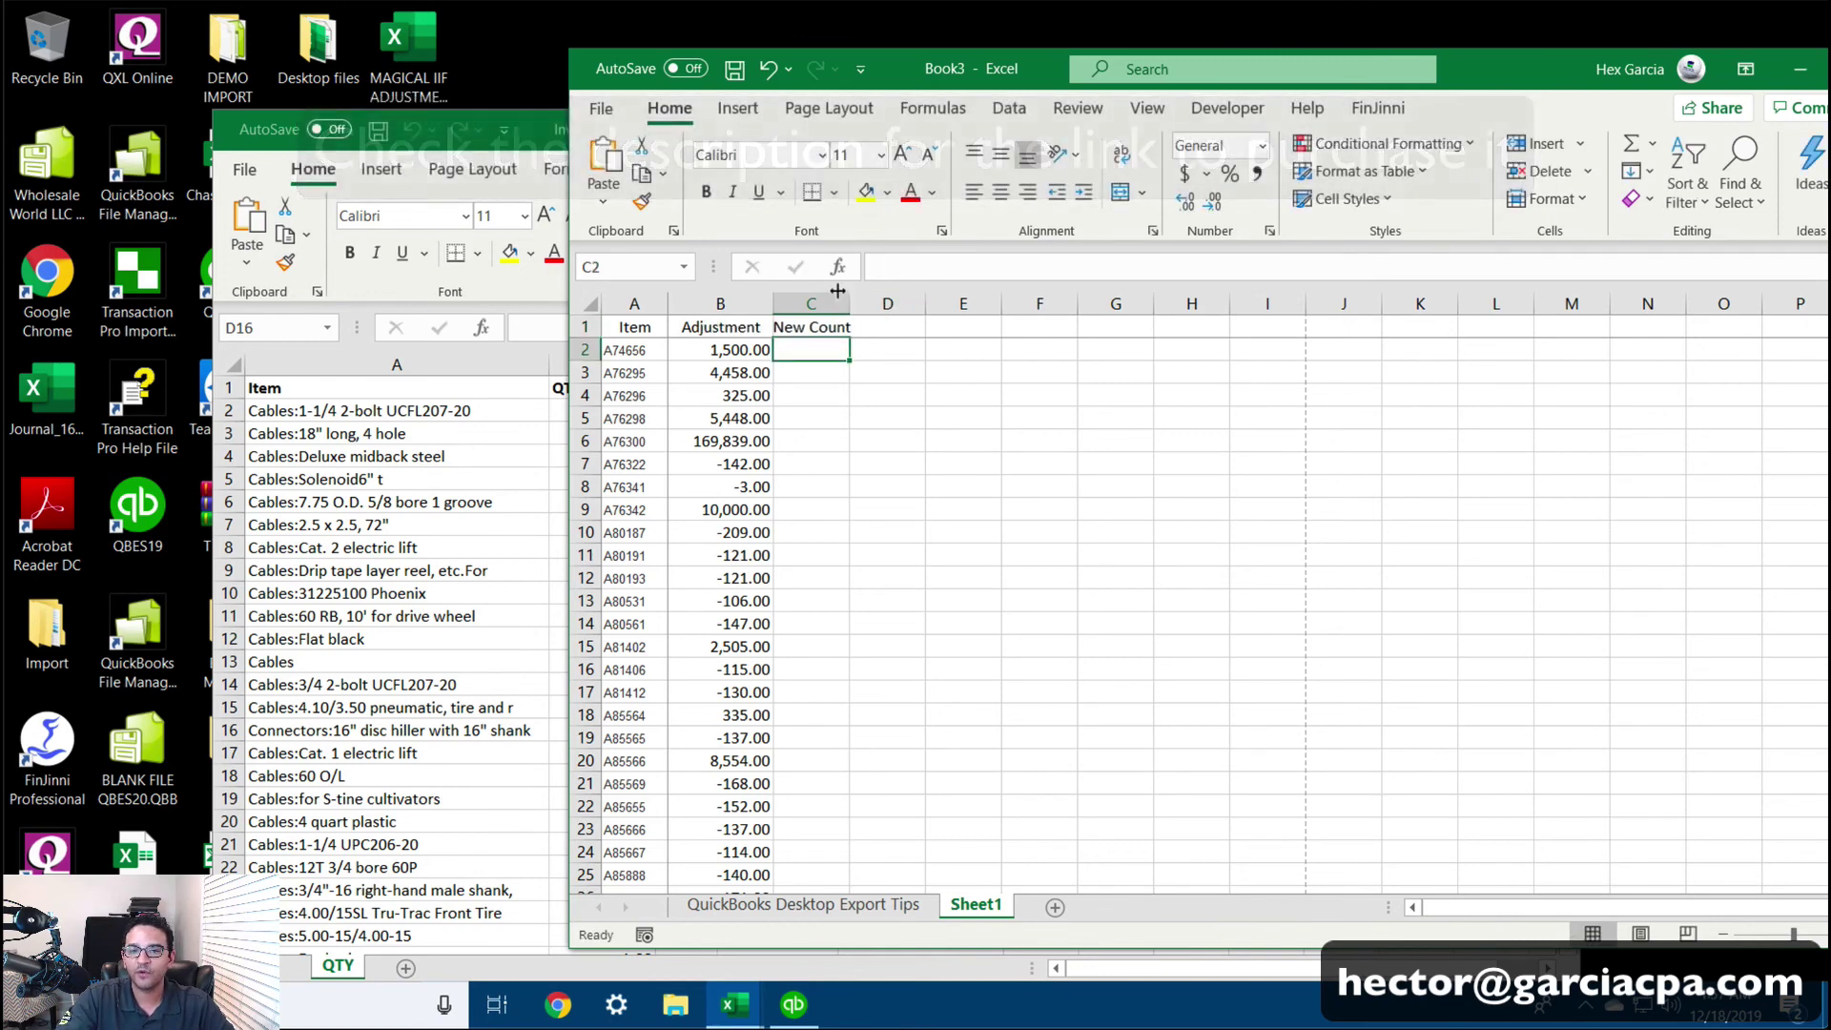
{"action": "left_click_drag", "start_coordinate": [849, 303], "coordinate": [878, 304]}
Enter the new counts 252, 5665, 552 and 22551 in cells C2 through C5
{"action": "left_click", "coordinate": [889, 437]}
{"action": "left_click", "coordinate": [820, 347]}
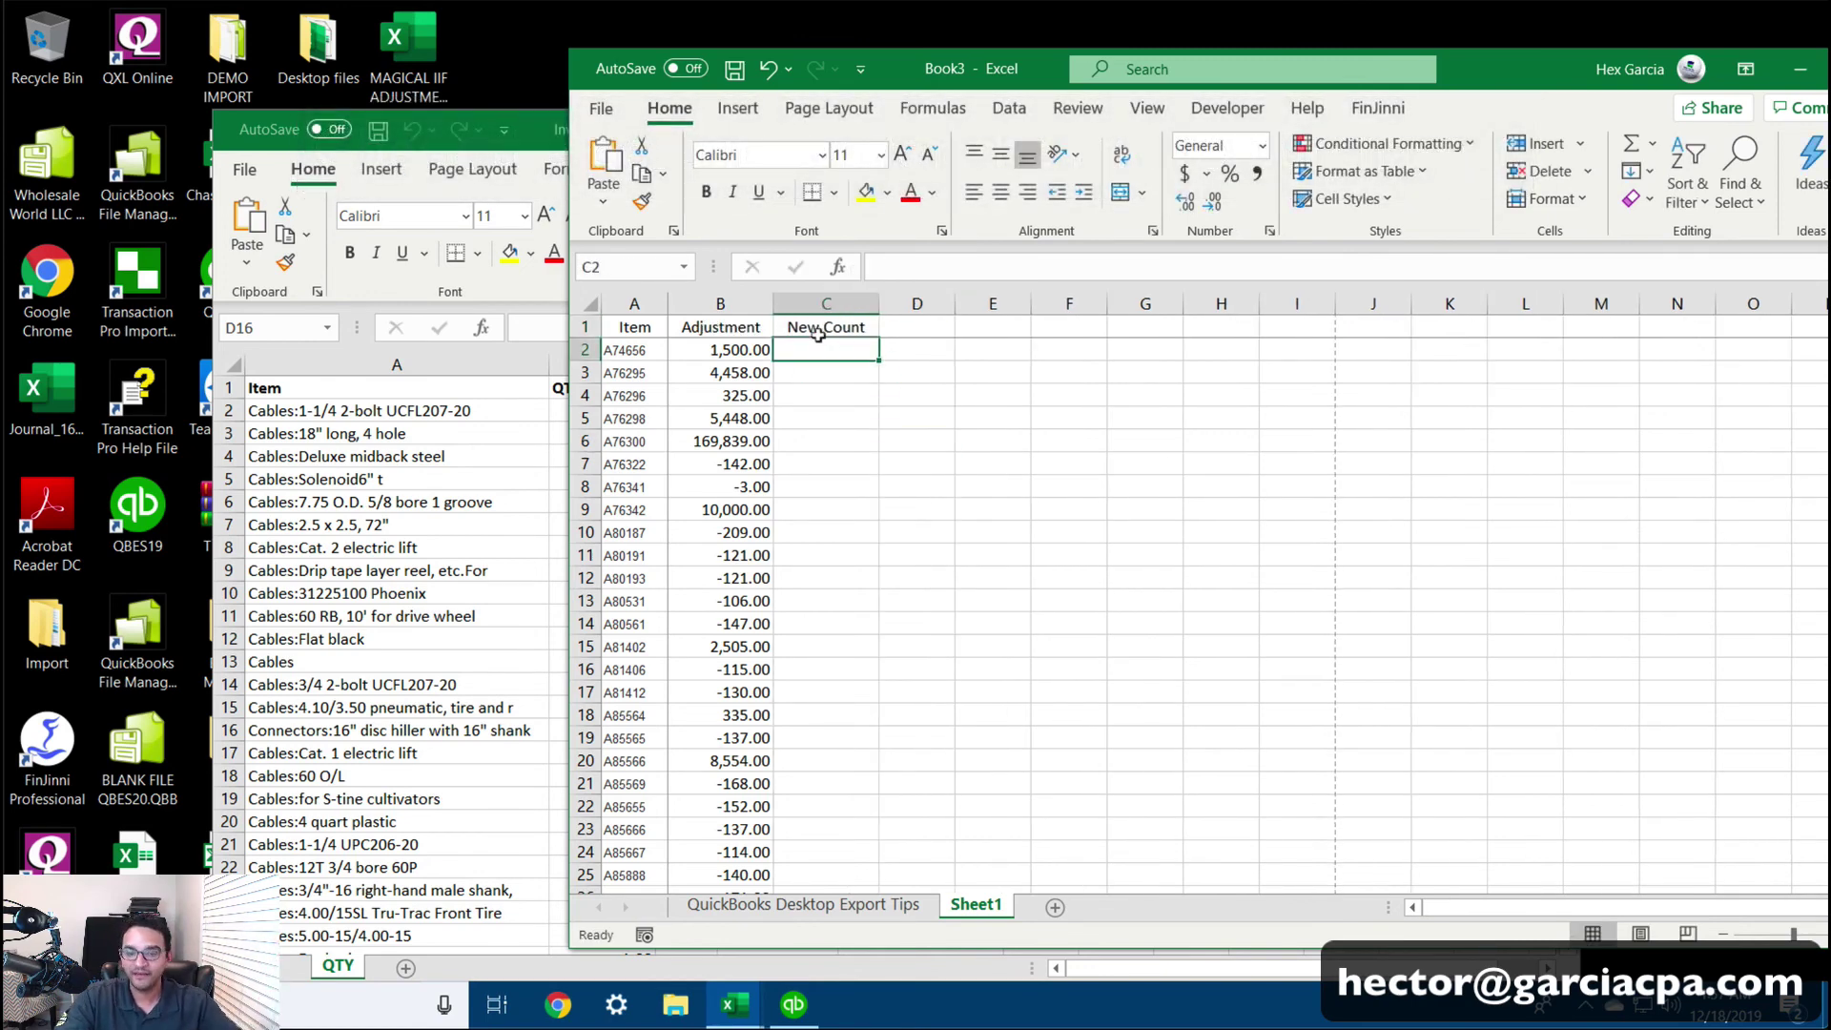
{"action": "type", "text": "252"}
{"action": "key", "text": "Return"}
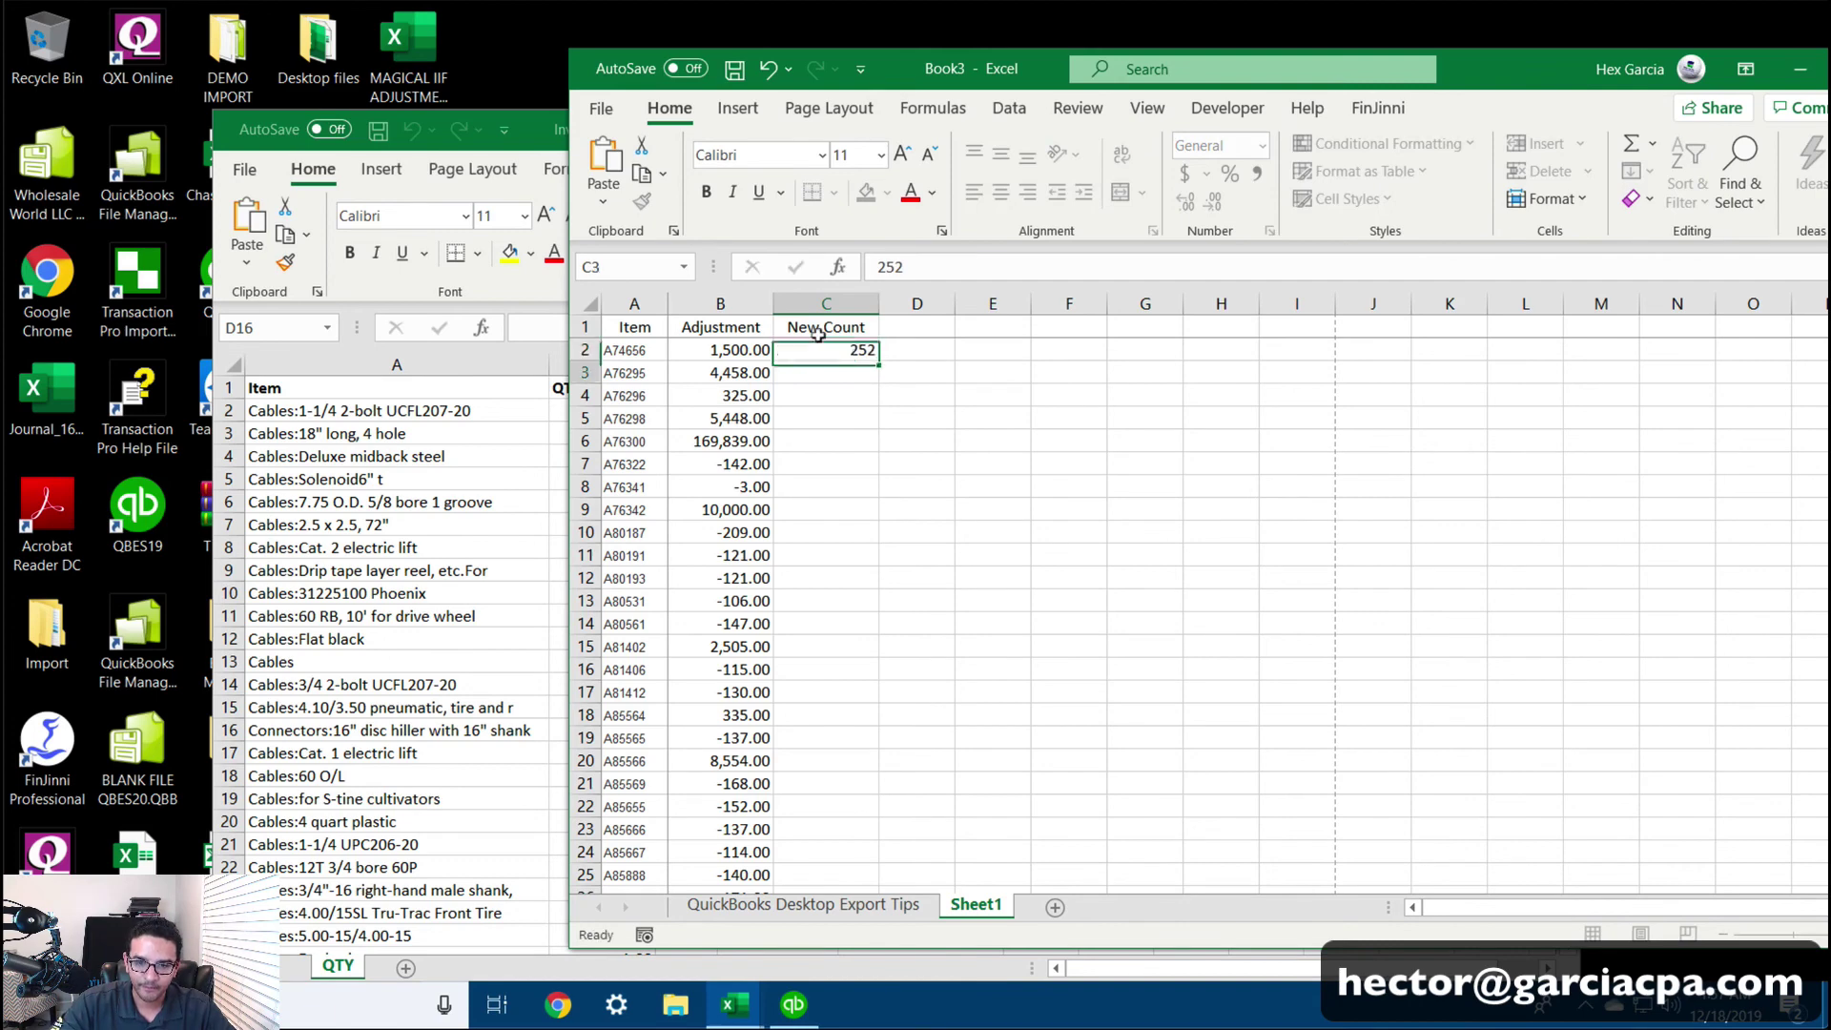
{"action": "type", "text": "5665"}
{"action": "key", "text": "Return"}
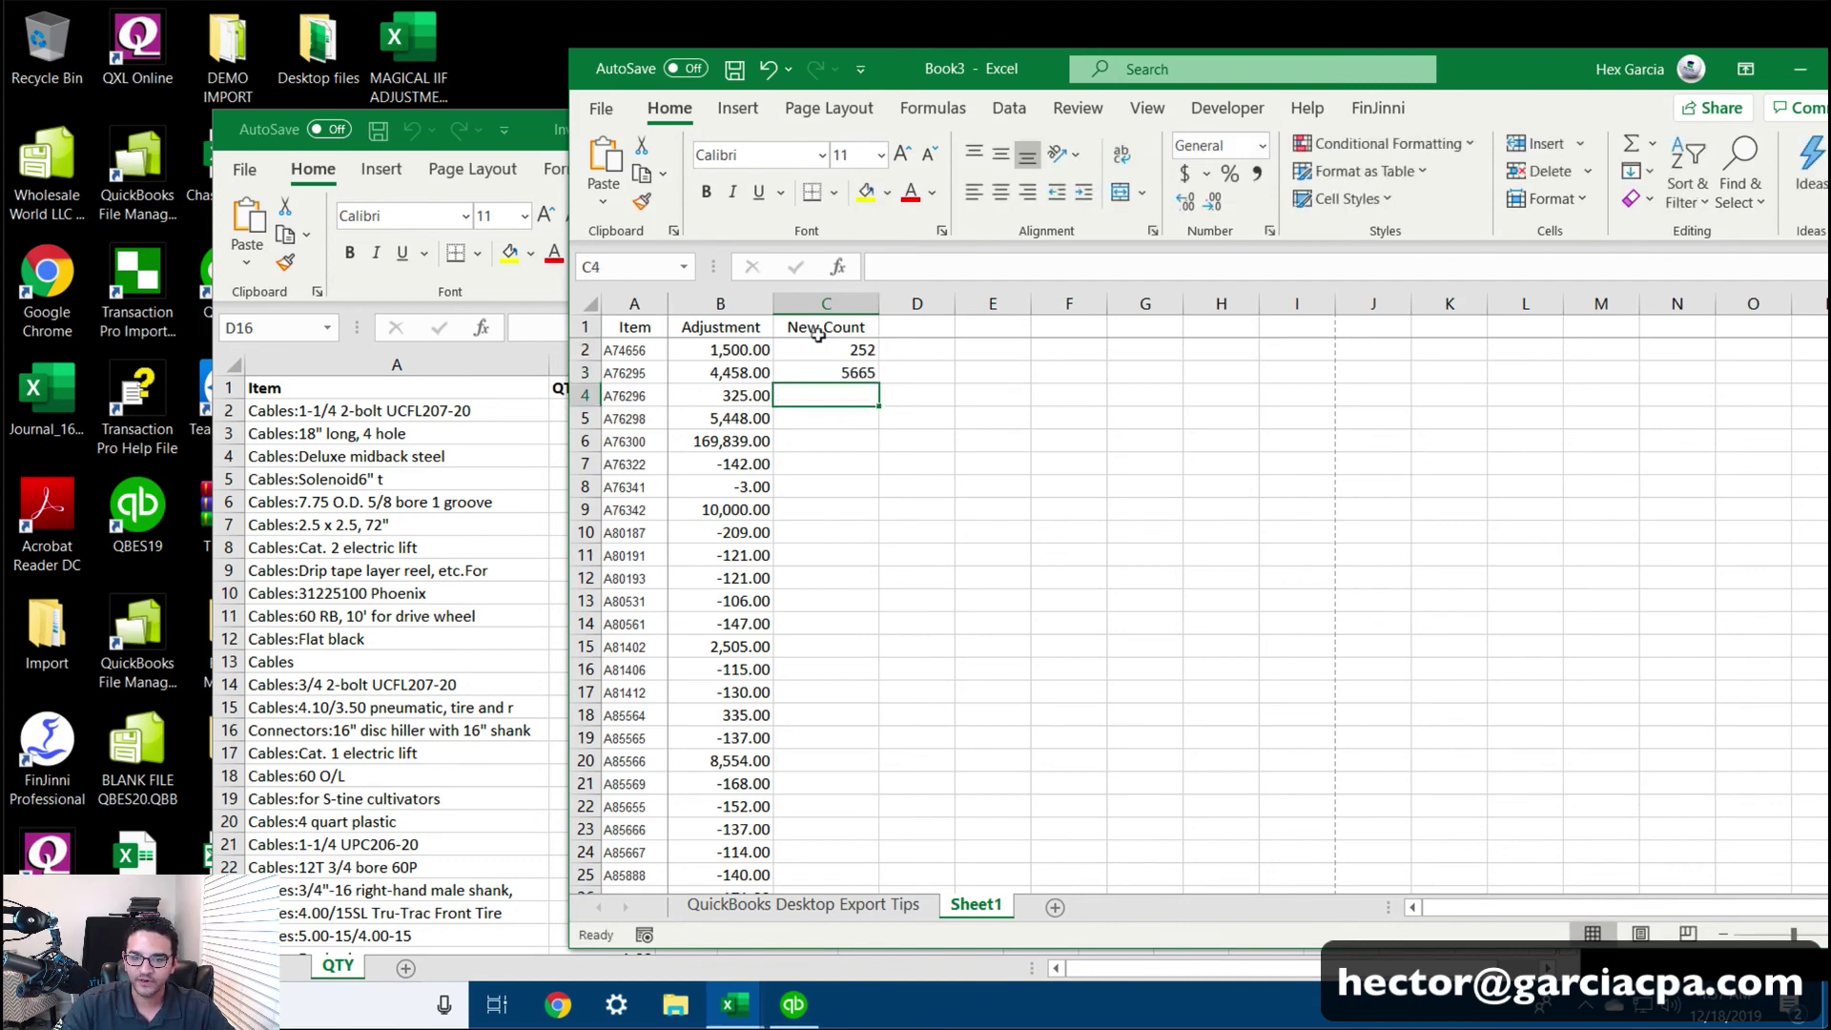
{"action": "type", "text": "552"}
{"action": "key", "text": "Return"}
{"action": "type", "text": "22"}
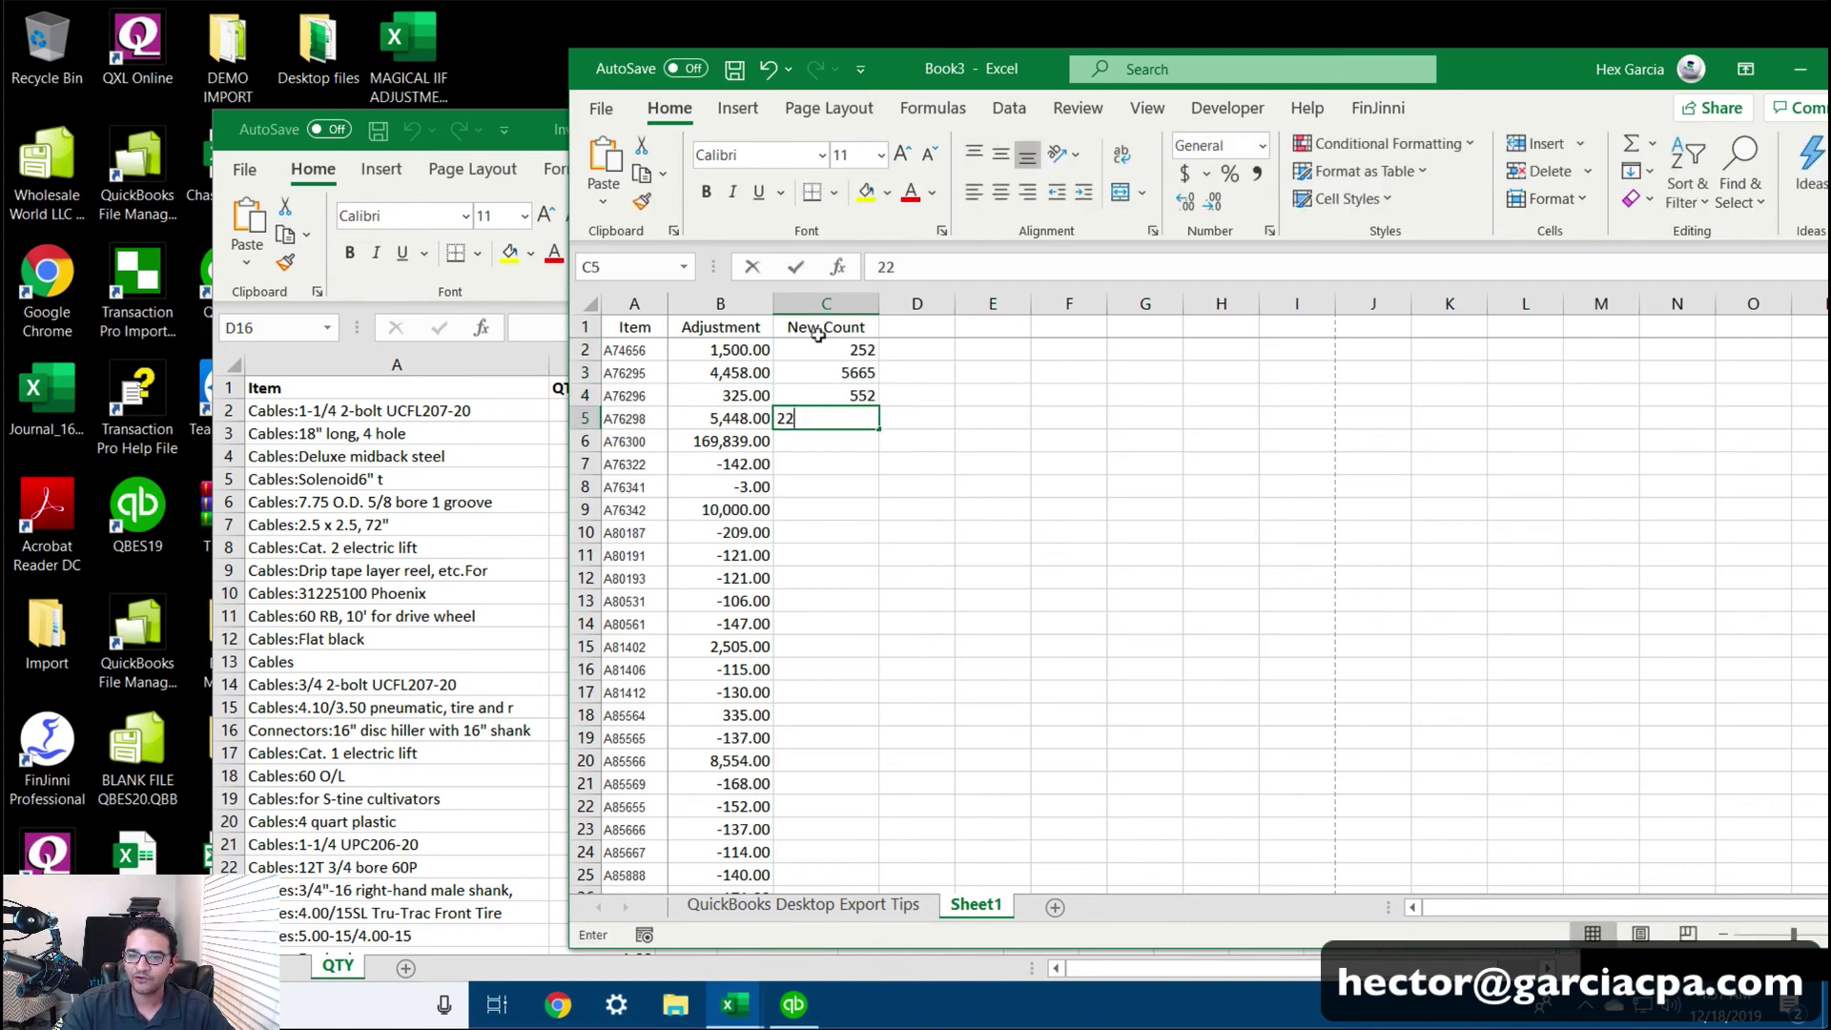
{"action": "type", "text": "551"}
{"action": "key", "text": "Return"}
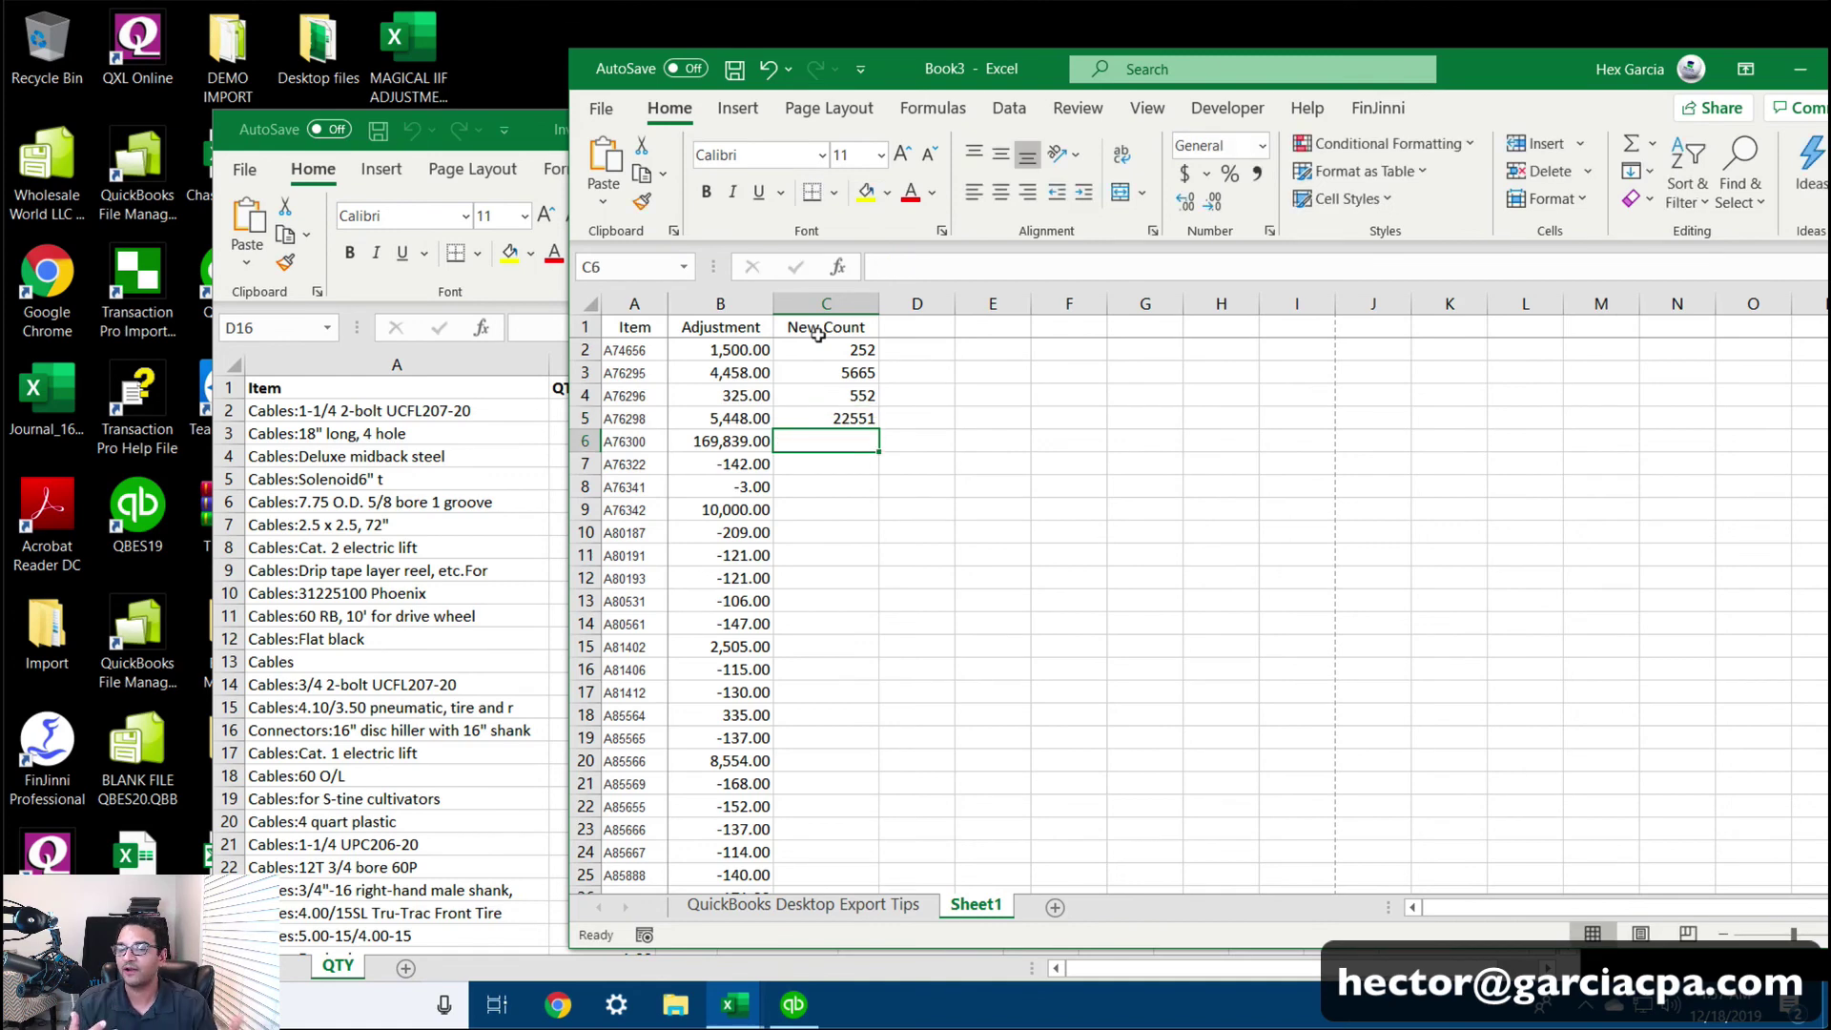
Widen column D to nearly twice the width of column C and select the empty range D1:D9
{"action": "left_click_drag", "start_coordinate": [955, 303], "coordinate": [1082, 303]}
{"action": "left_click_drag", "start_coordinate": [979, 326], "coordinate": [970, 498]}
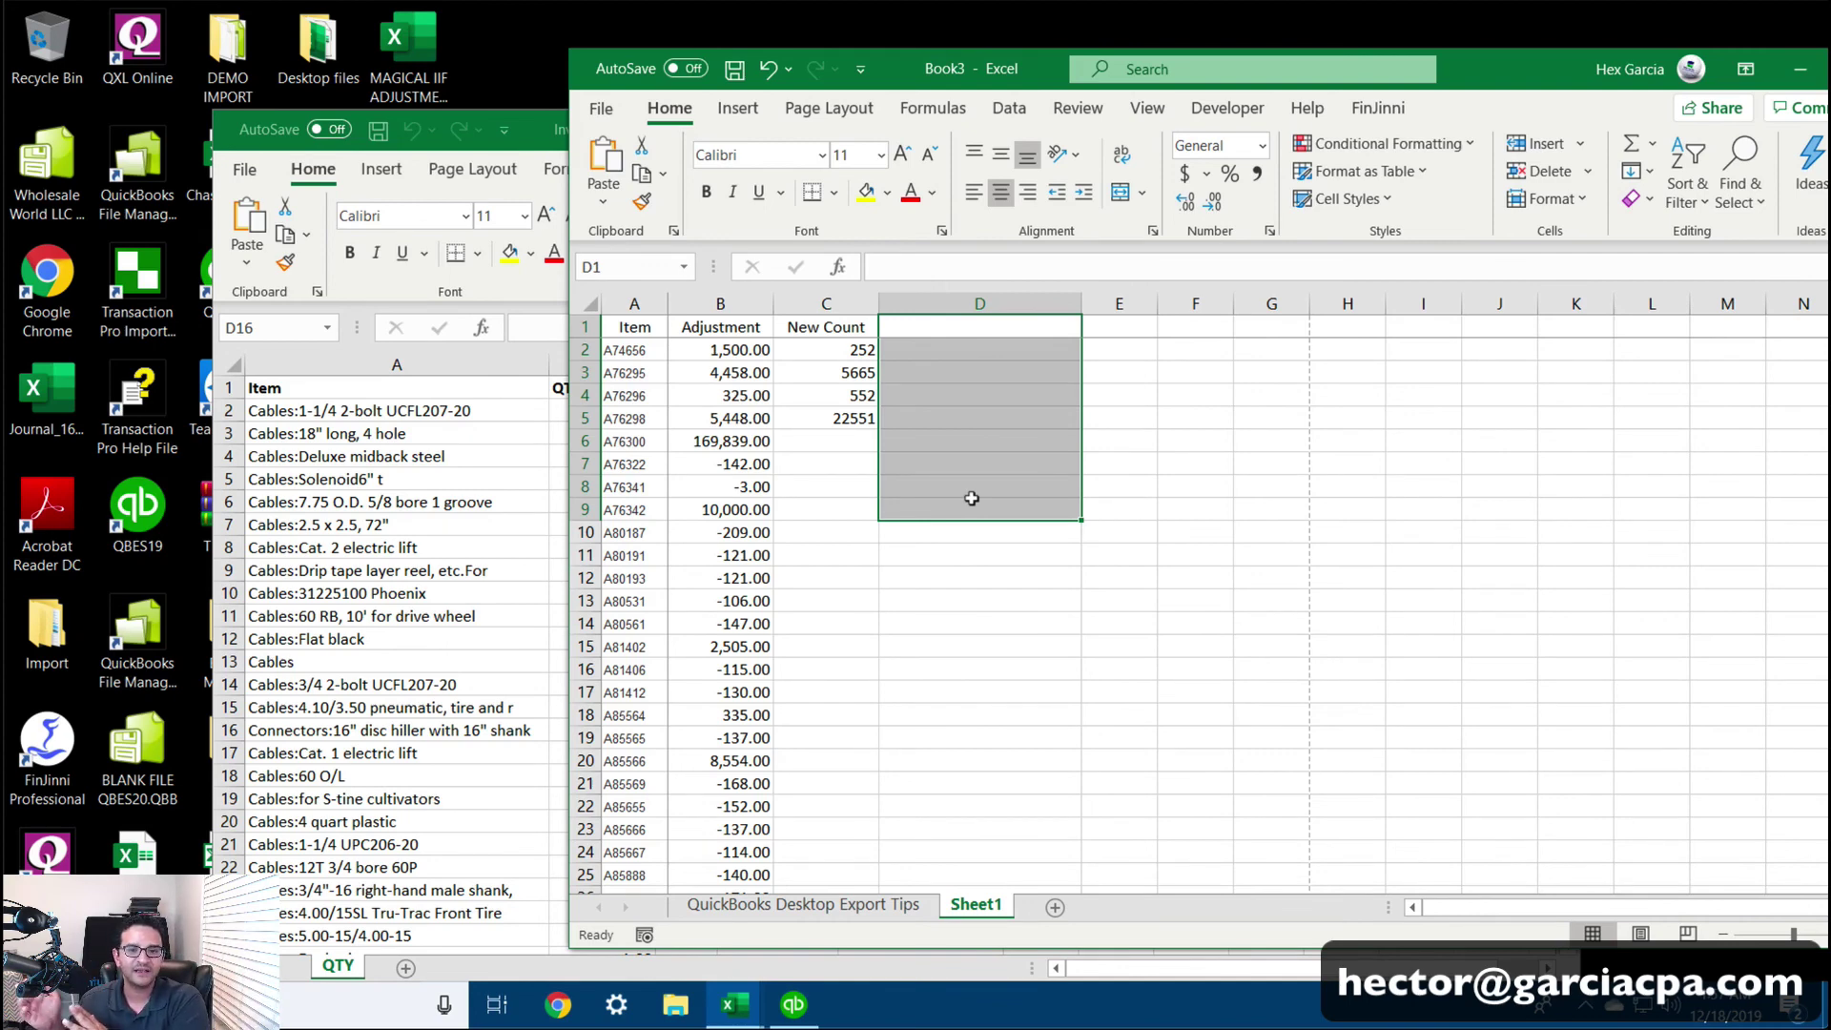
{"action": "key", "text": "alt+Tab"}
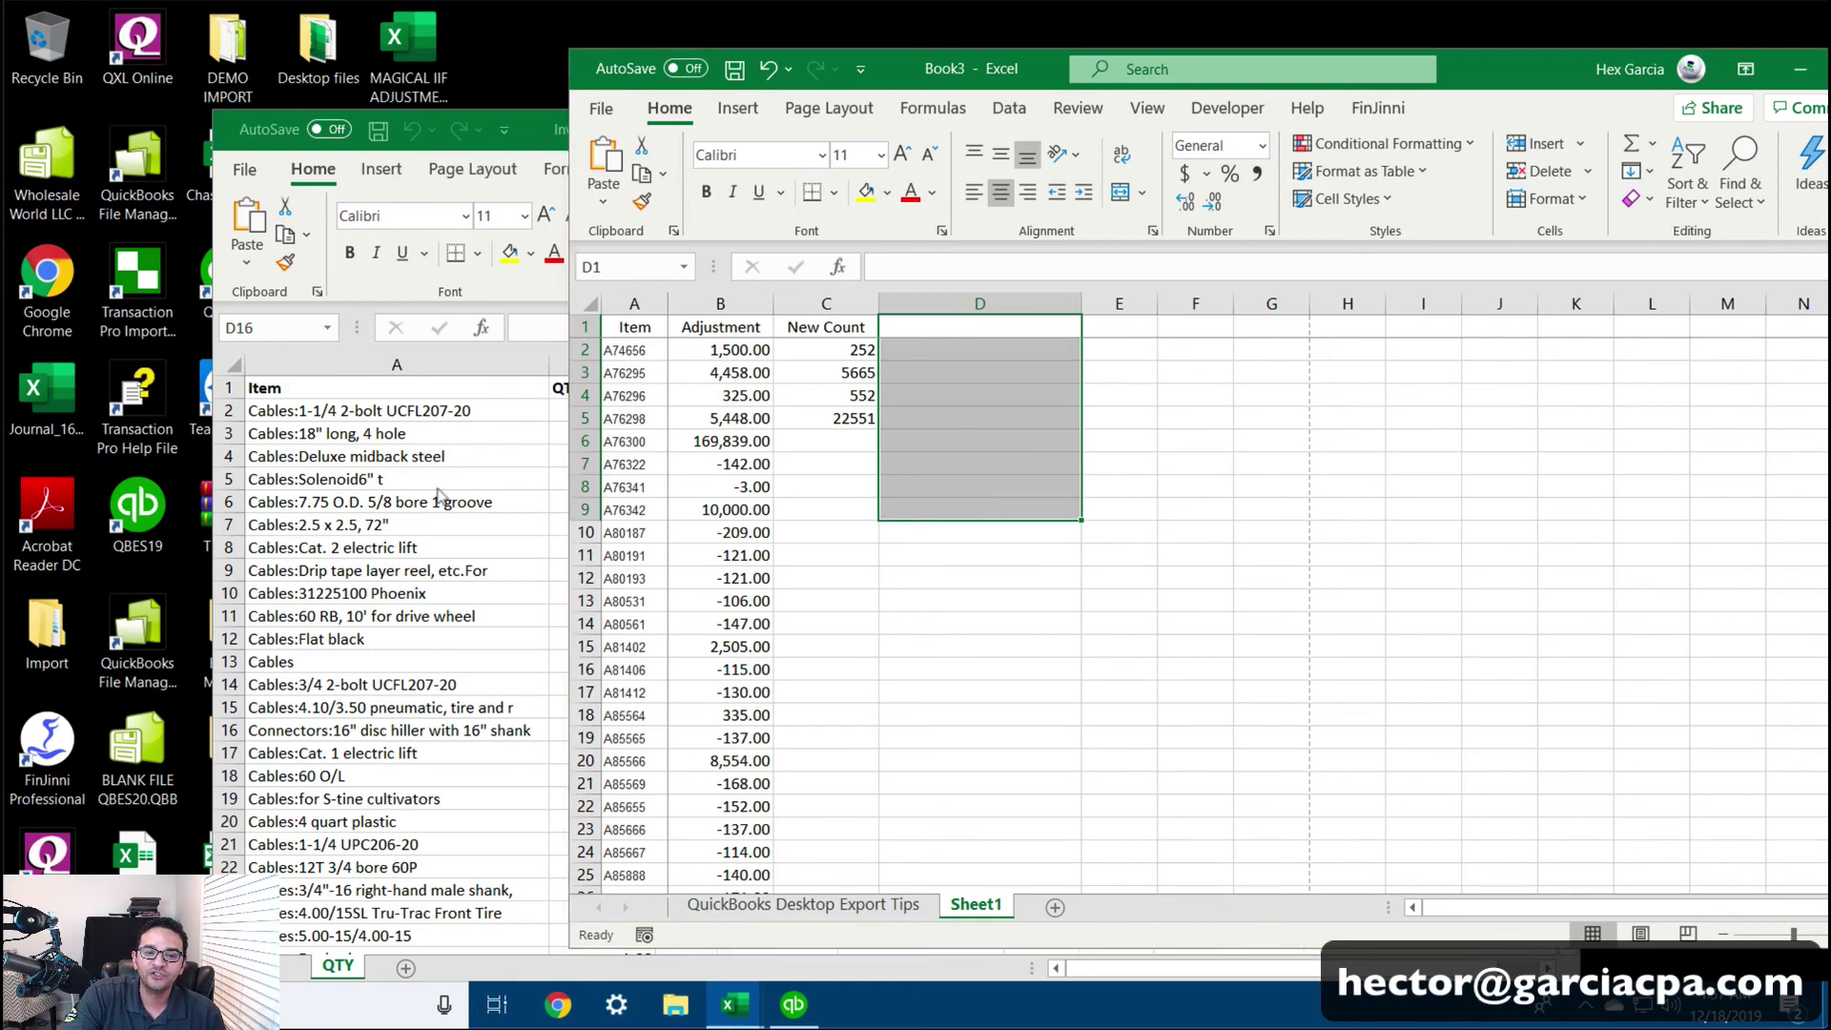